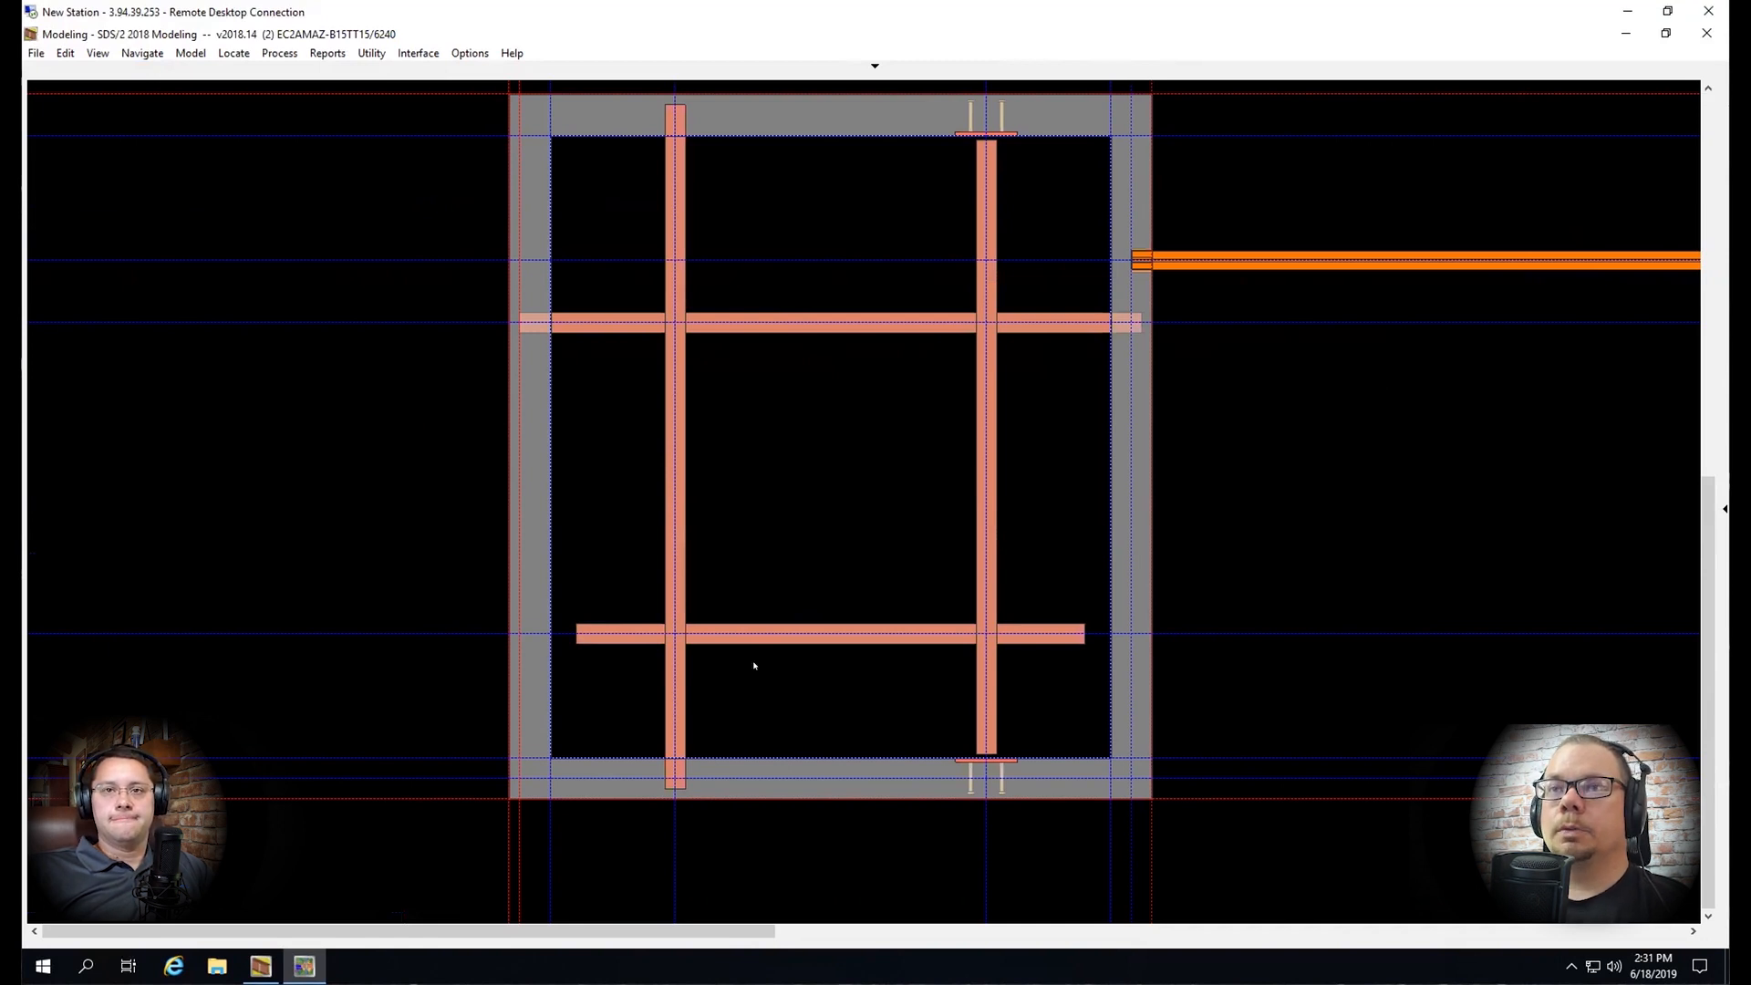
# Add an EmbedPL member with the "Select member, bearing plate" option, using the vertical beam that bears on the lower wall near its left corner
pyautogui.scroll(5, 667, 747)
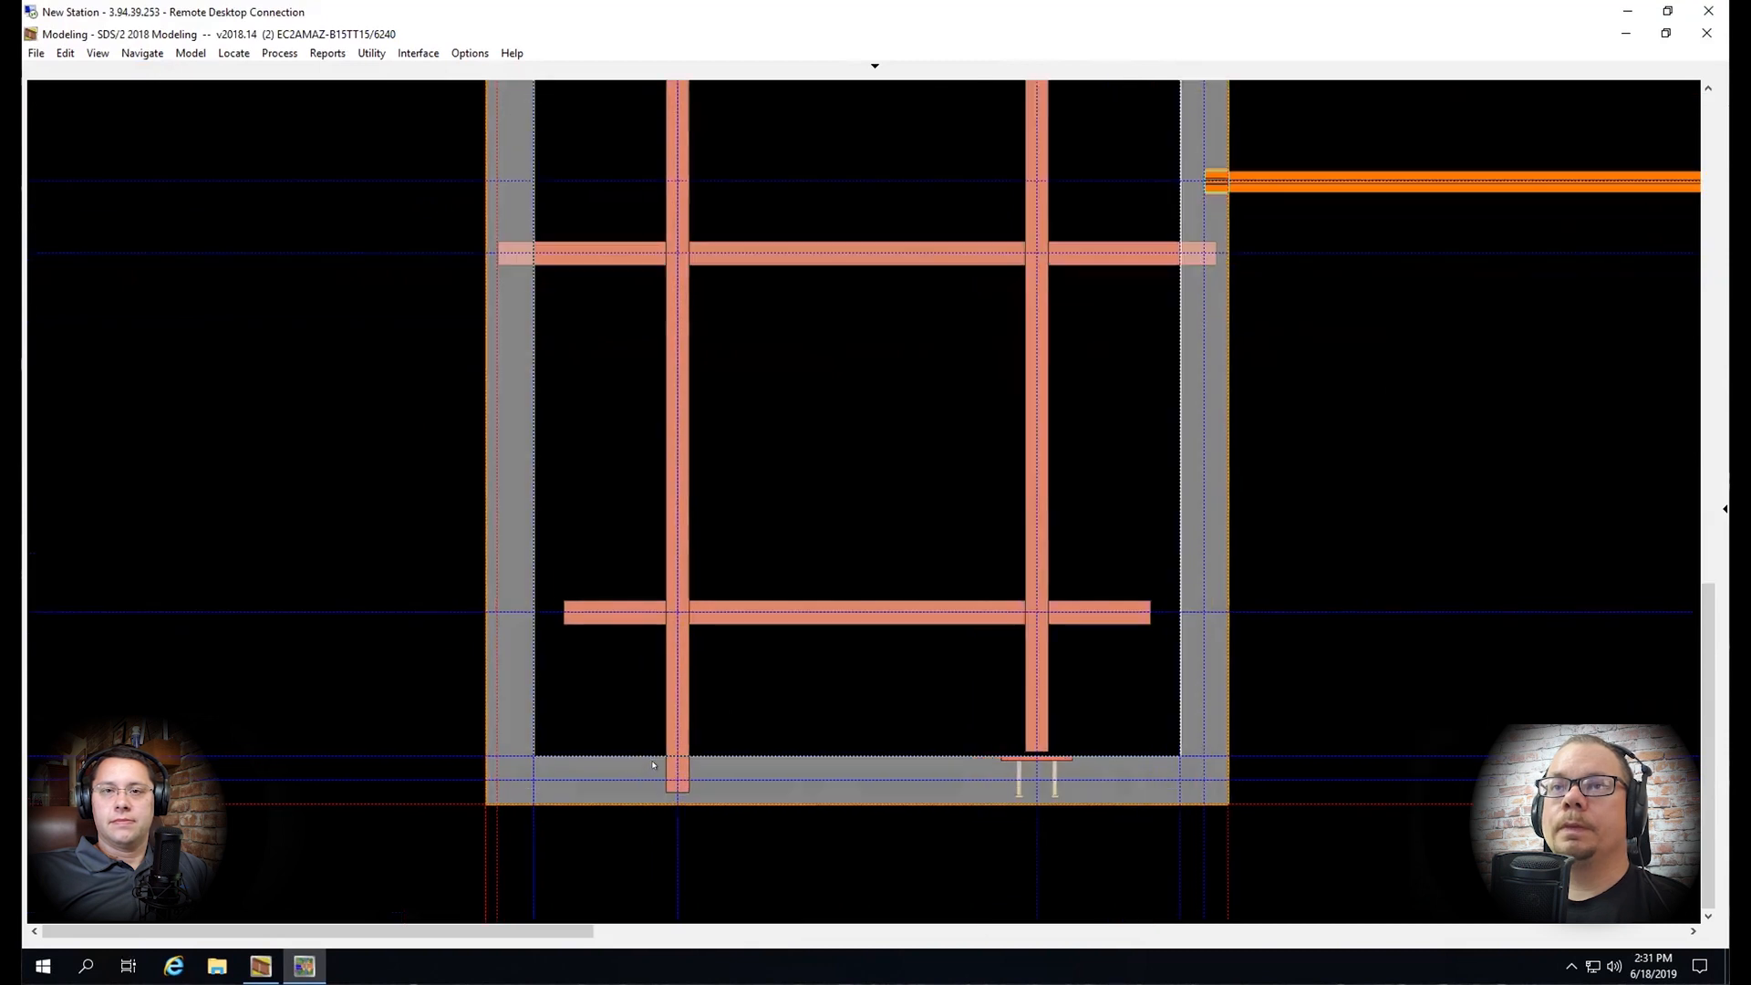
pyautogui.scroll(3, 693, 560)
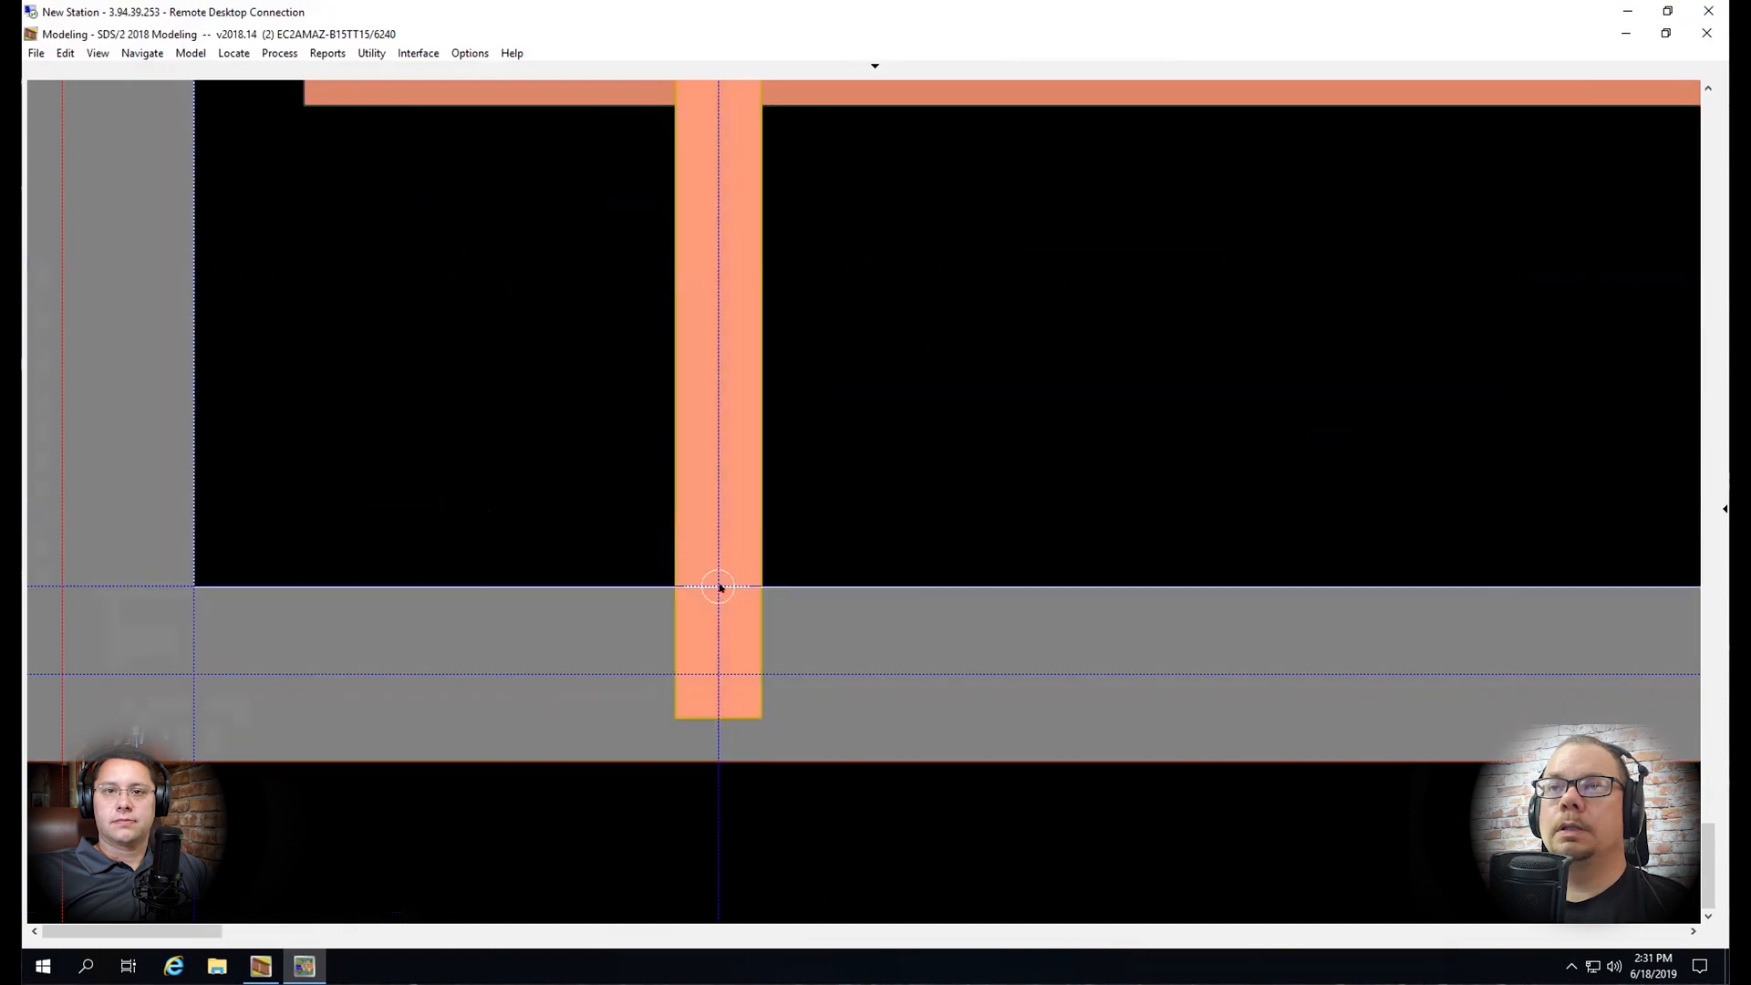
pyautogui.click(710, 716)
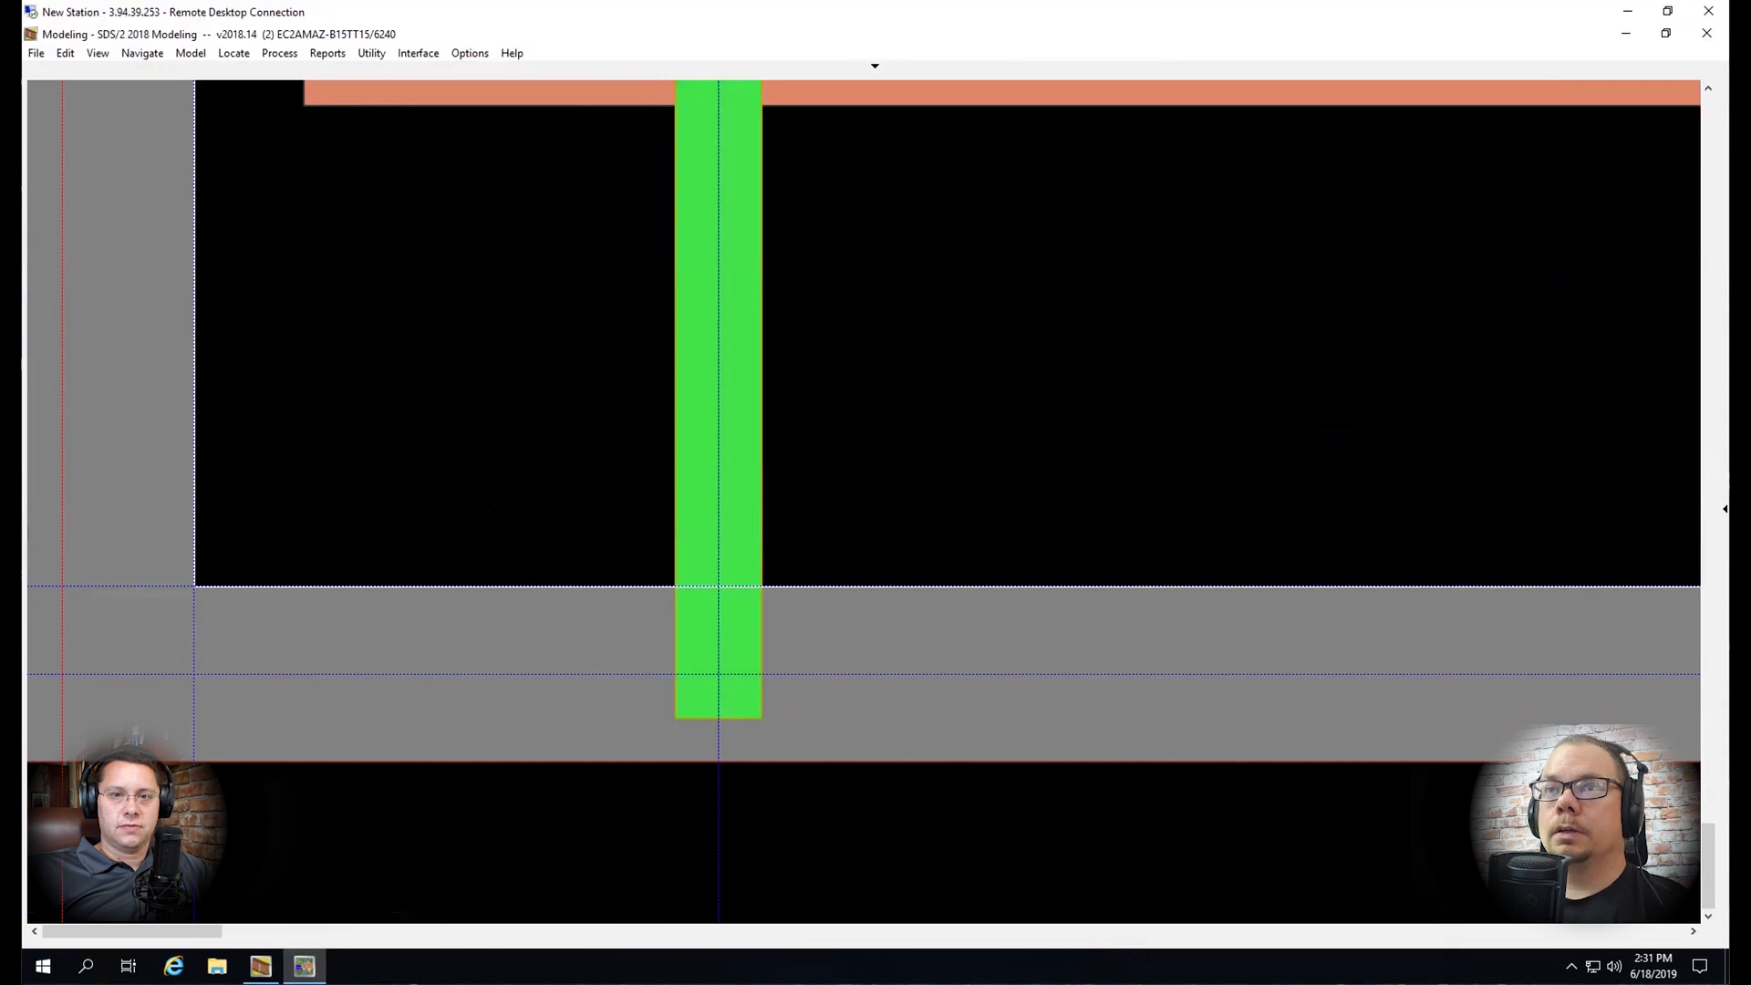
pyautogui.press('Escape')
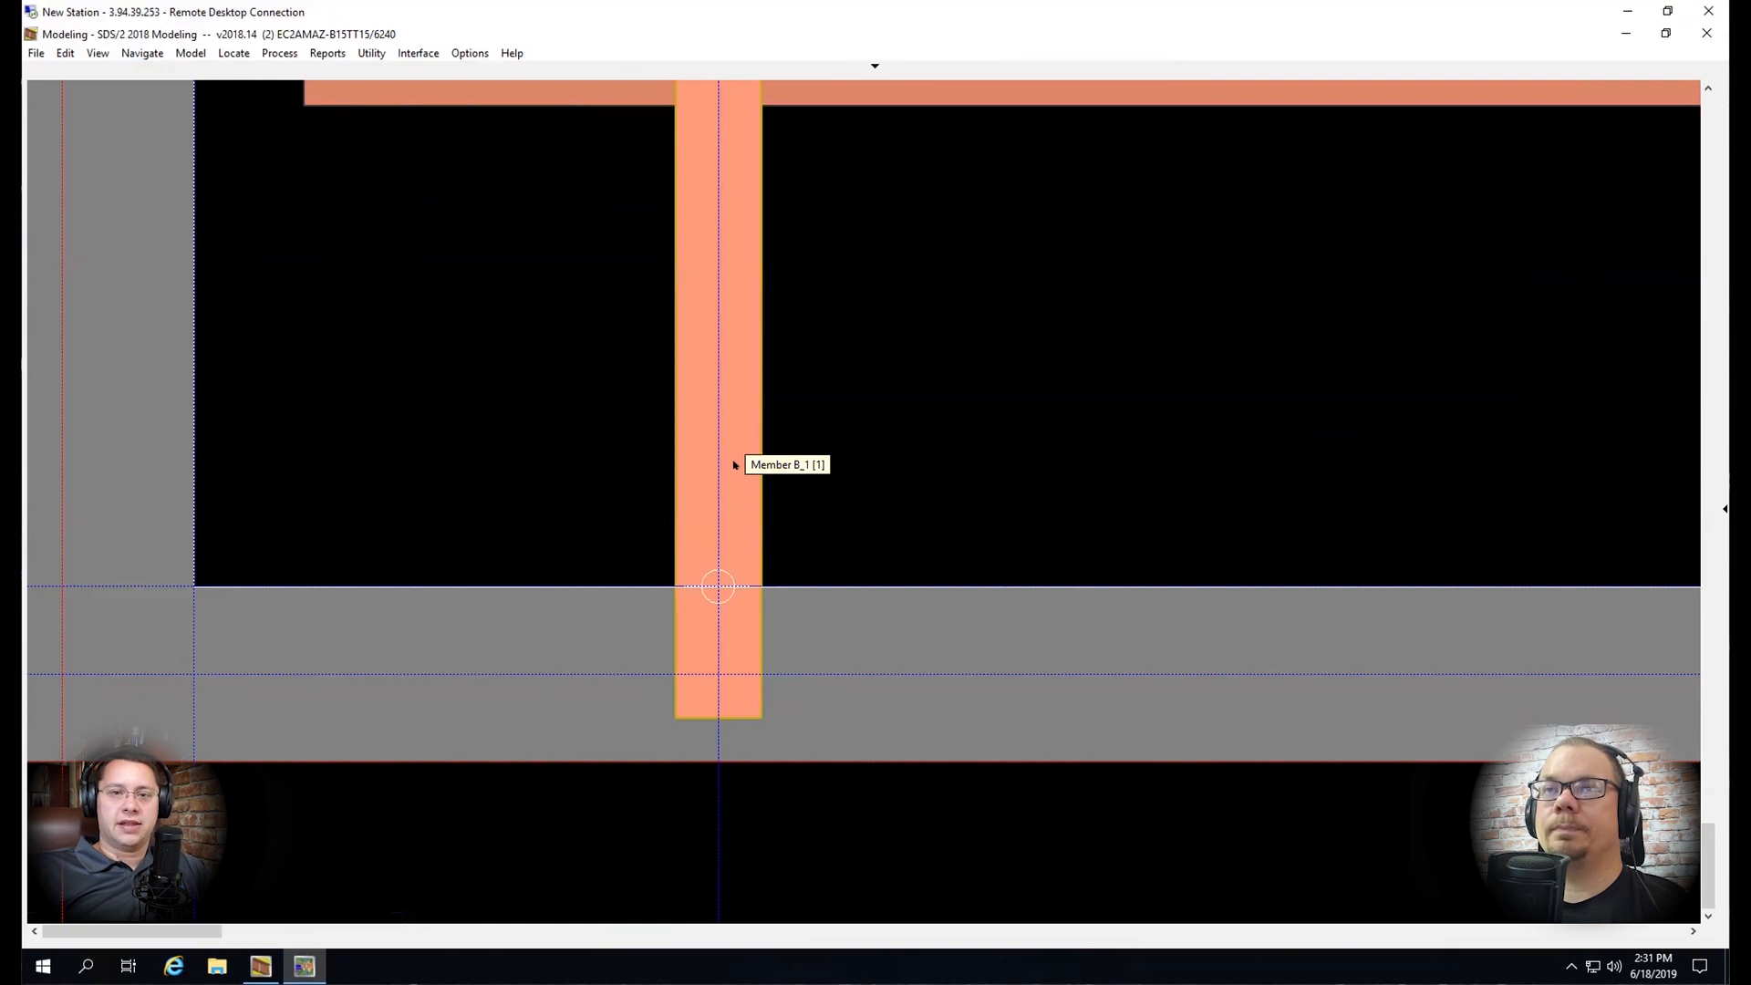
pyautogui.scroll(-2, 721, 447)
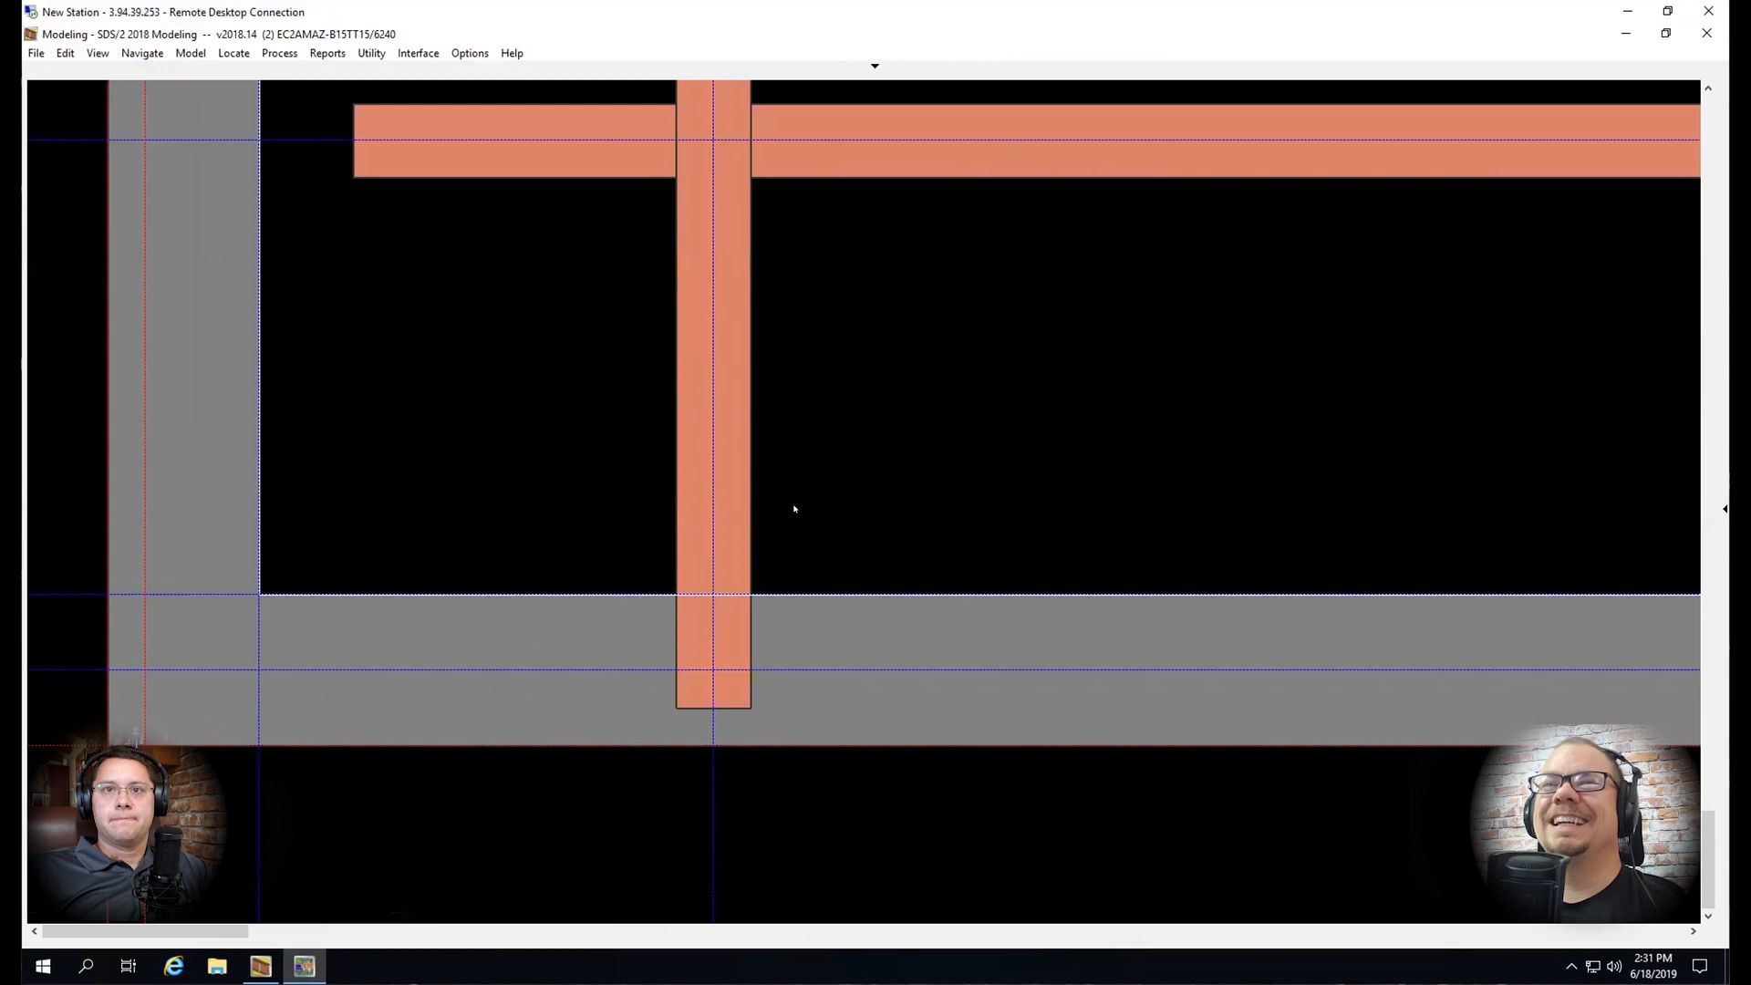
pyautogui.press('a')
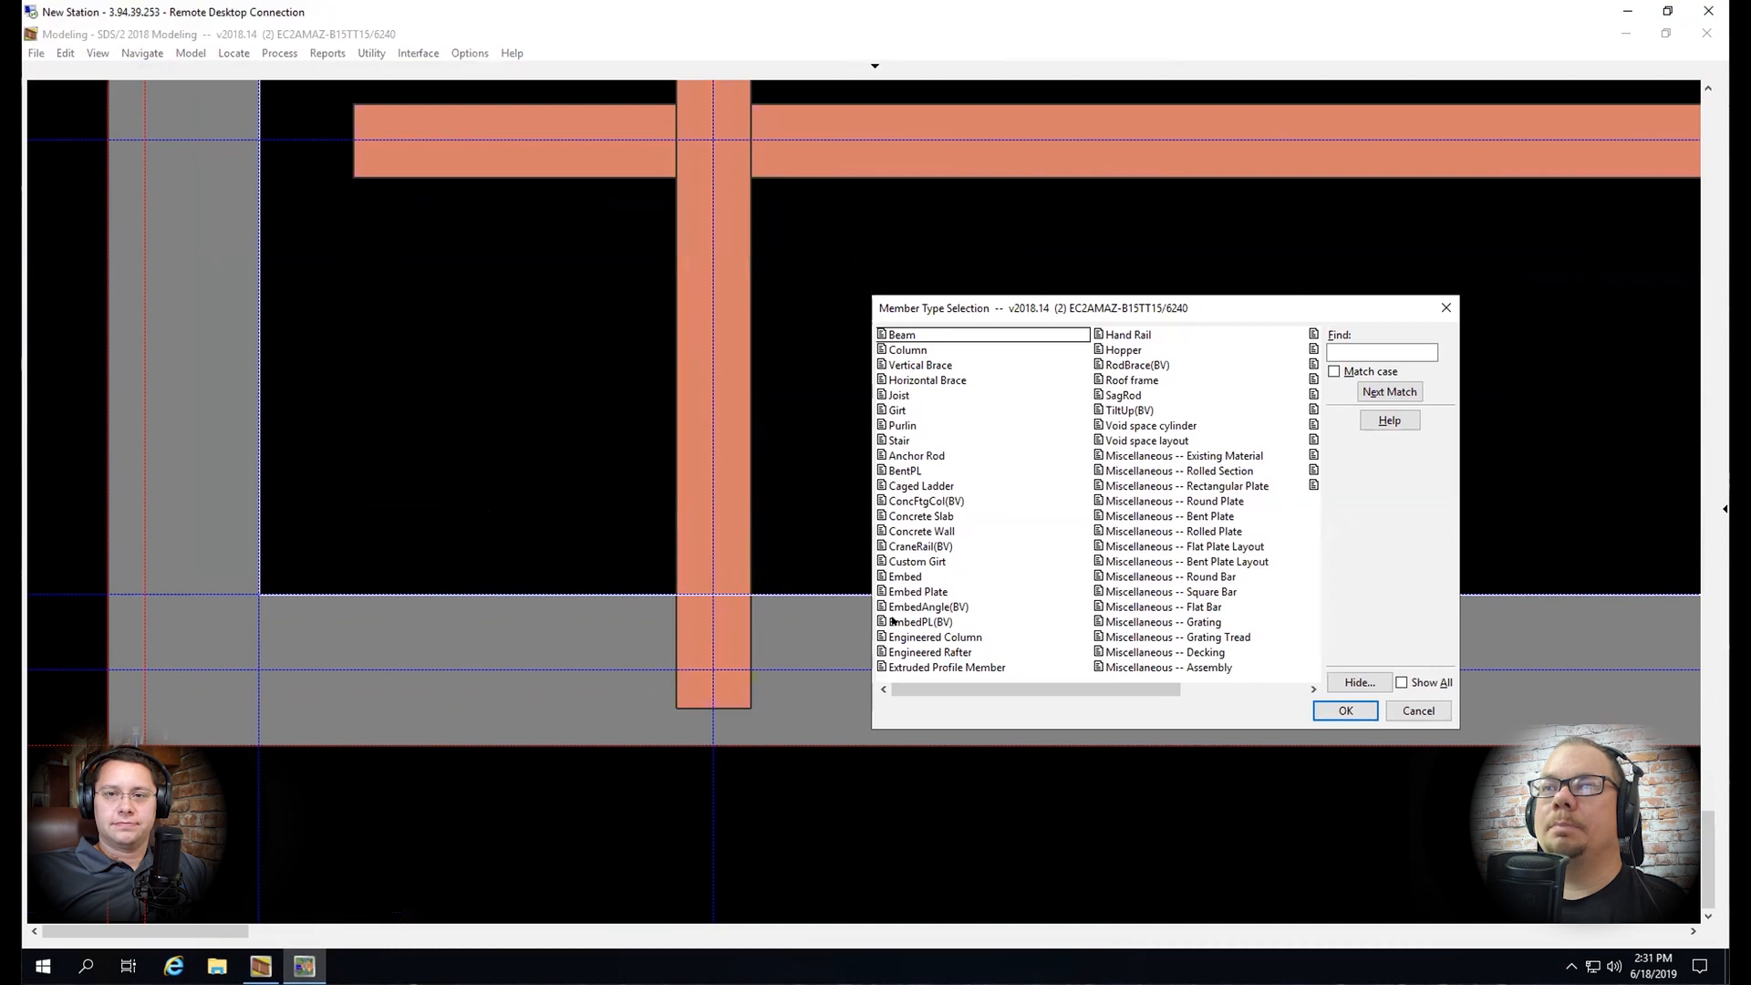
pyautogui.doubleClick(919, 621)
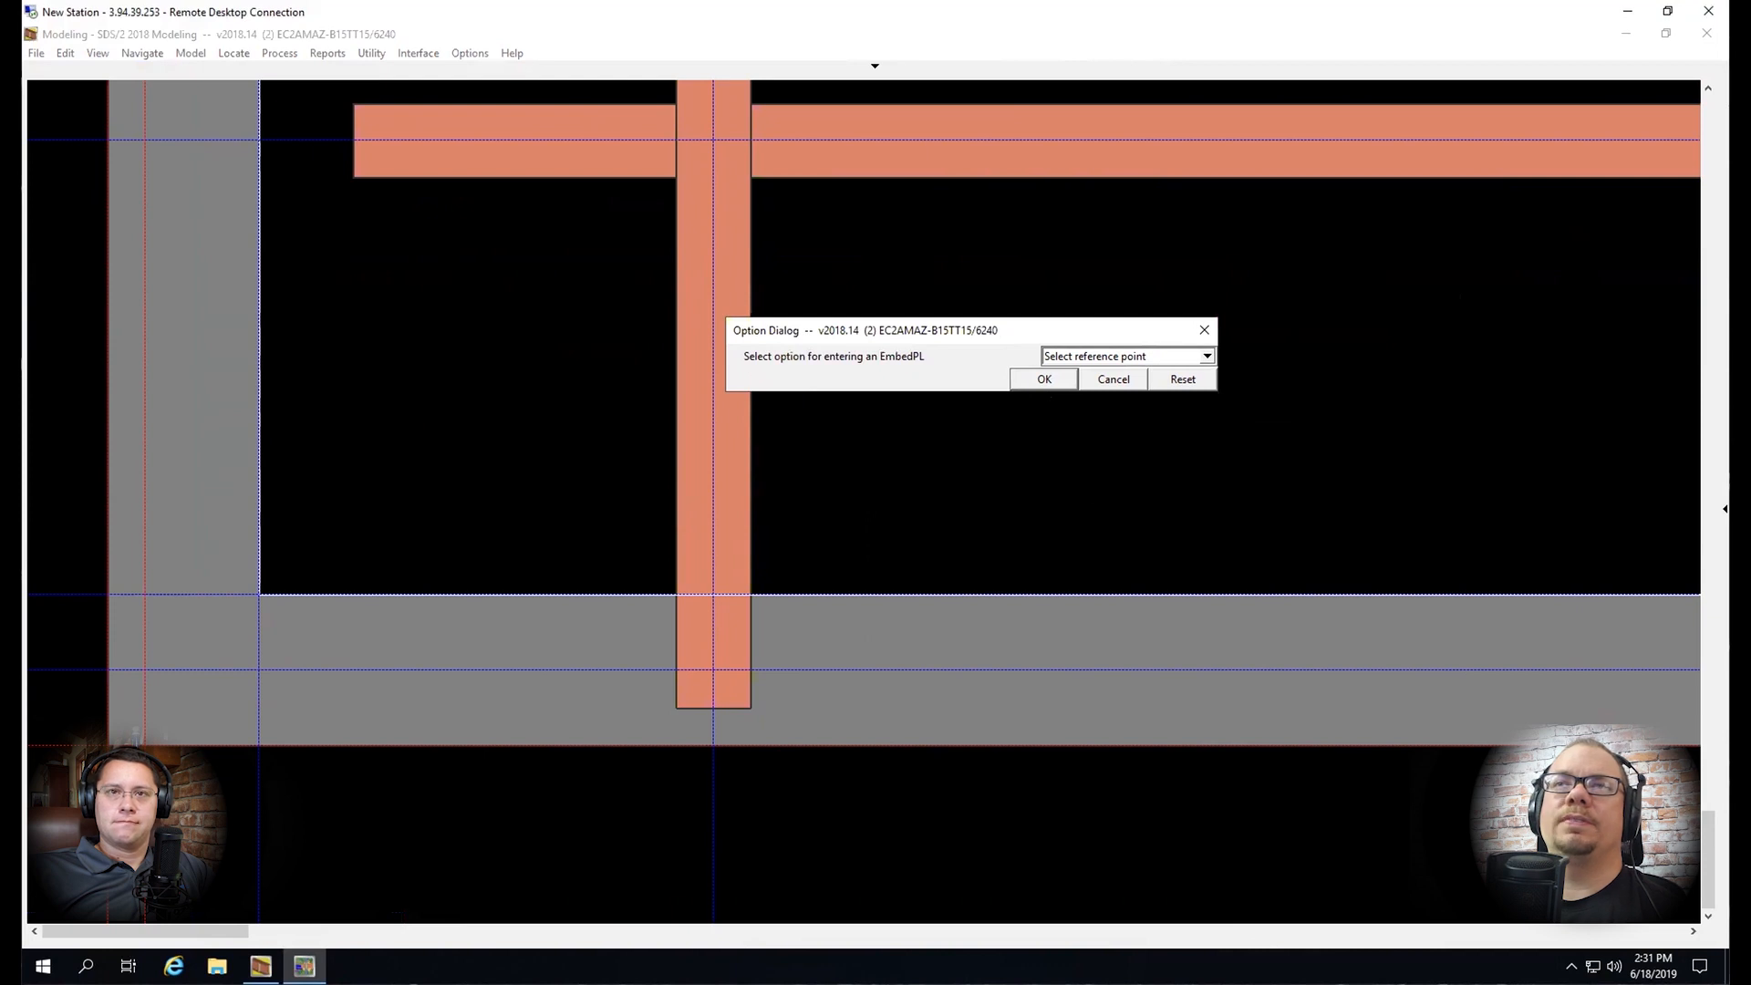
pyautogui.click(1044, 379)
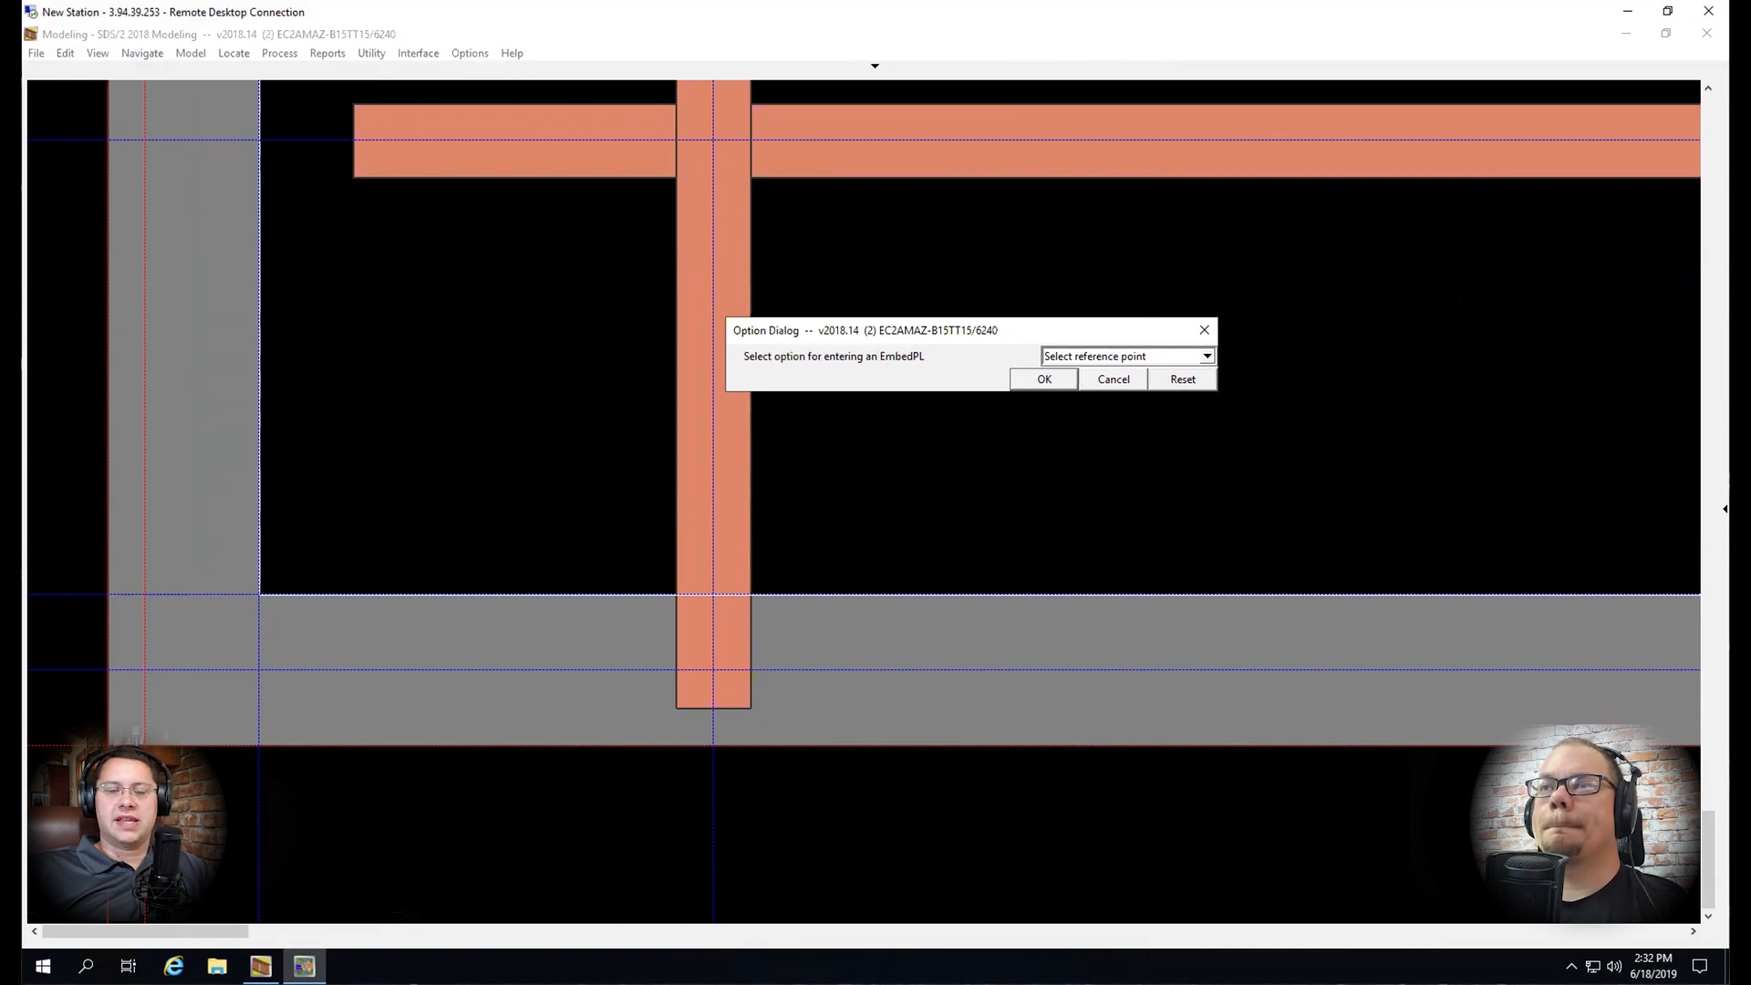
pyautogui.click(1095, 357)
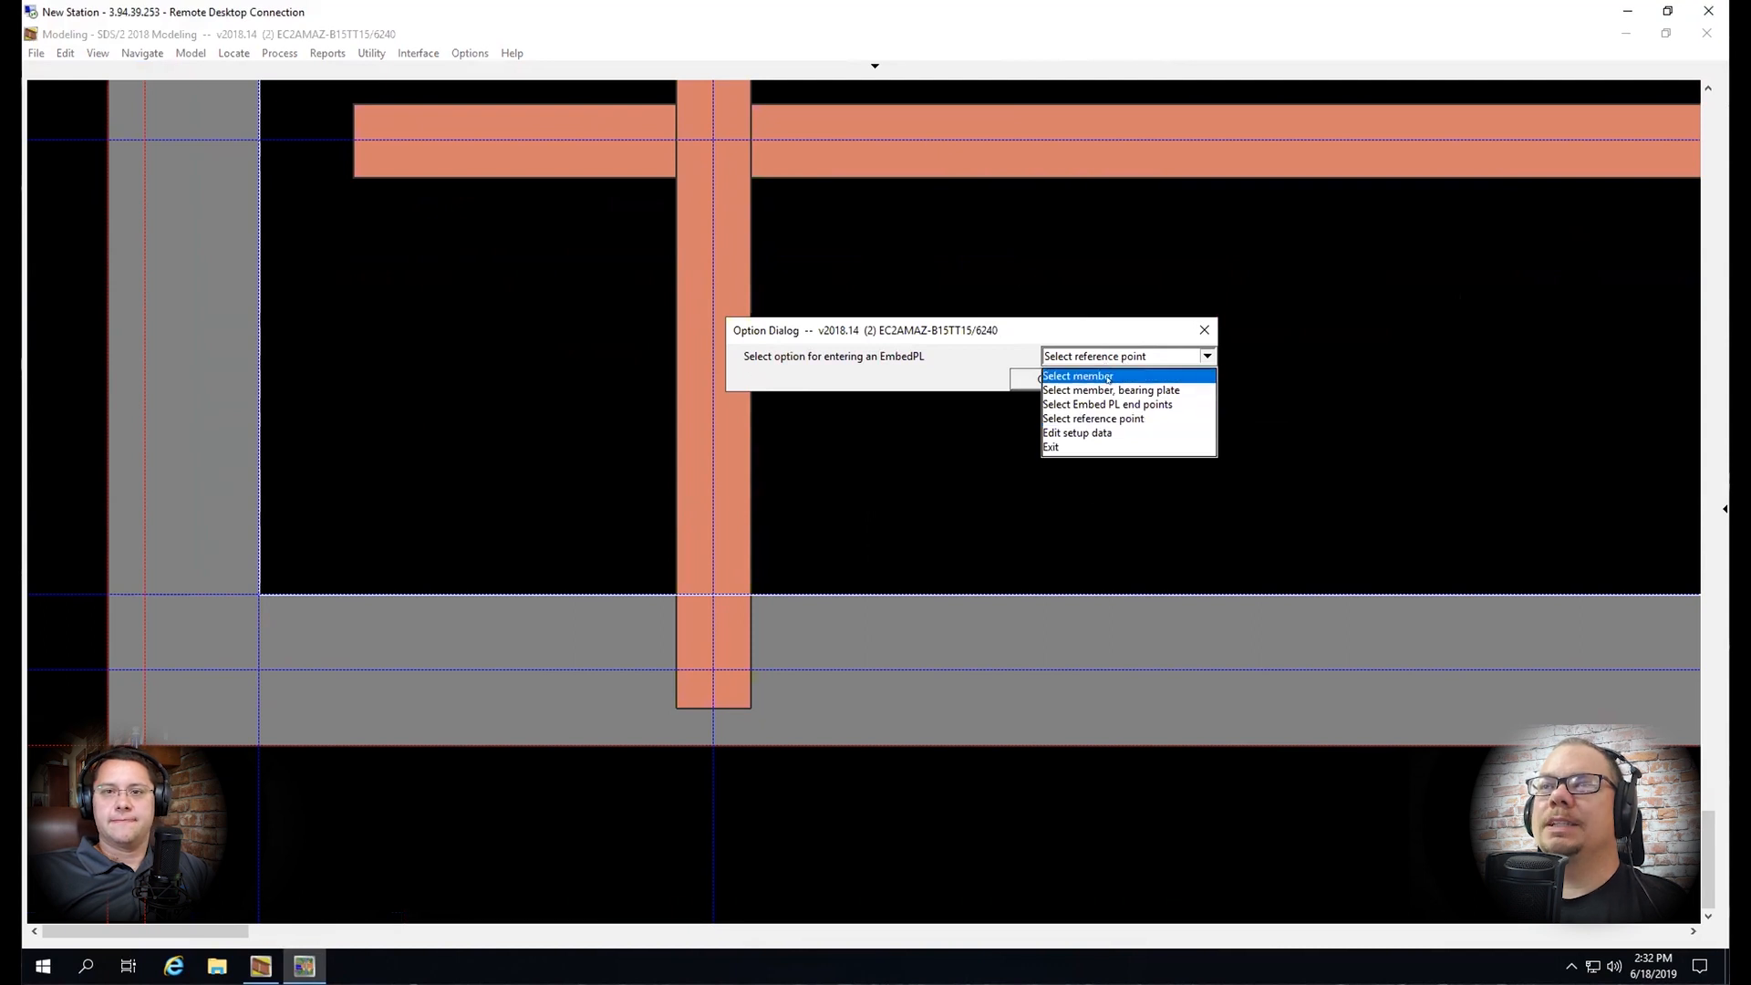
pyautogui.click(1090, 392)
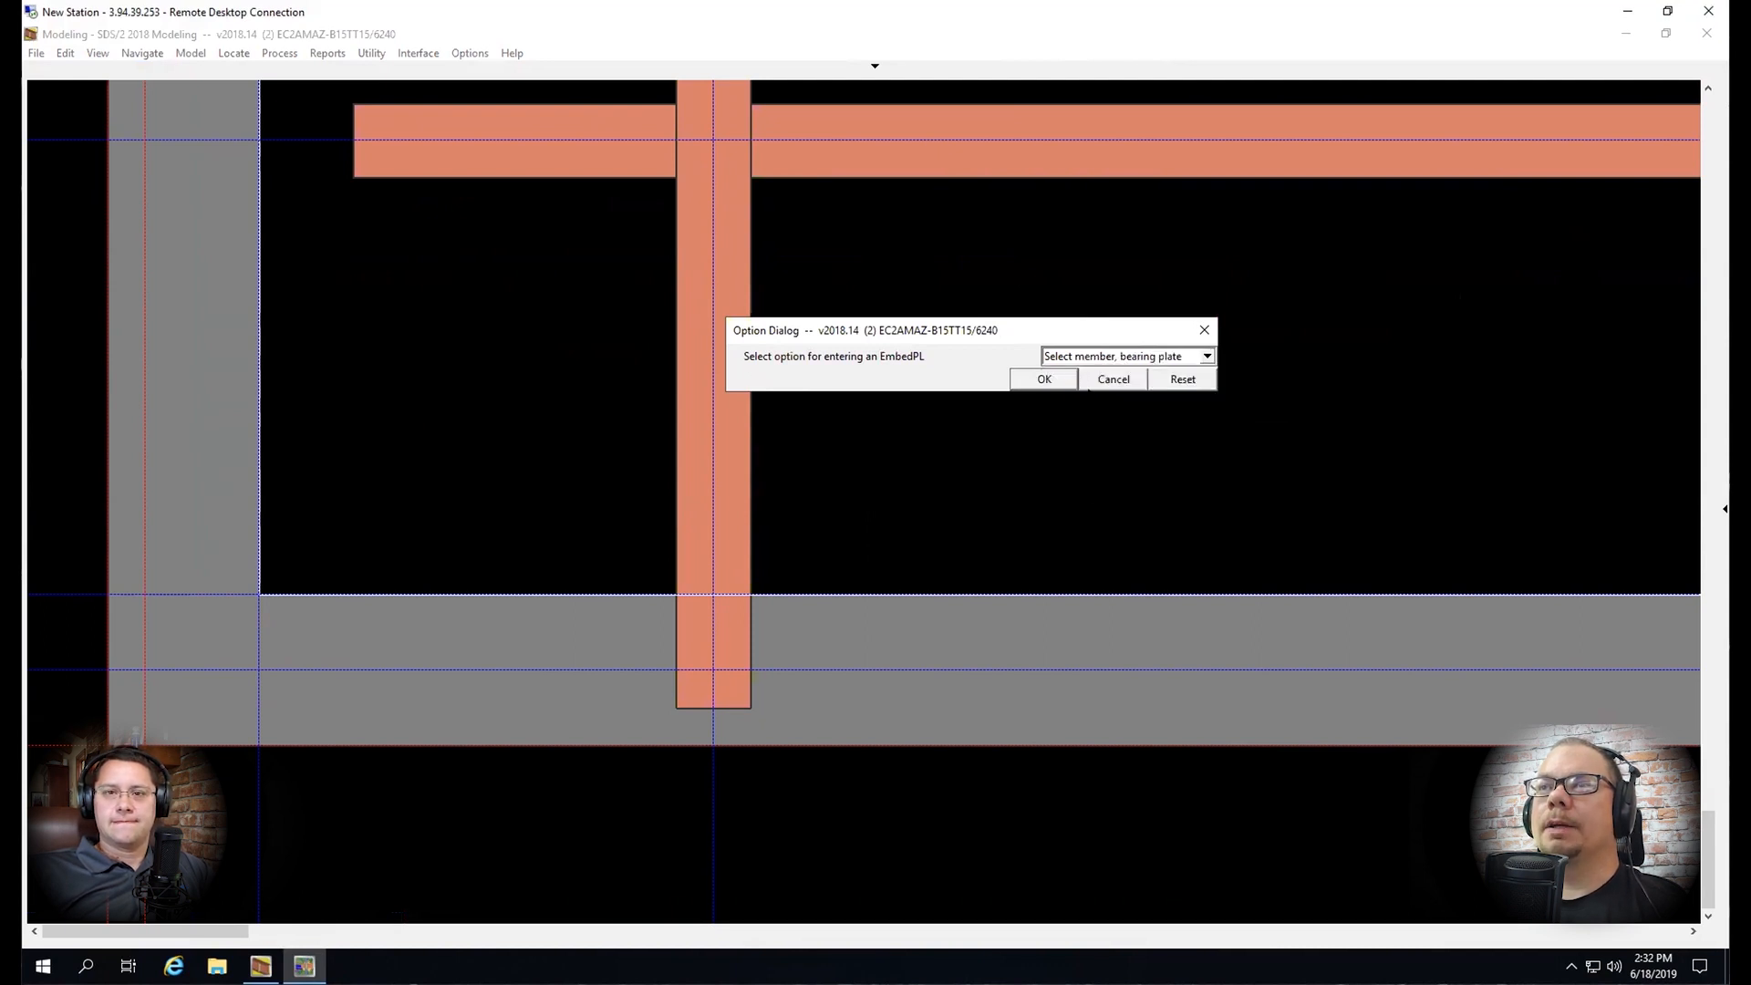
pyautogui.click(1063, 380)
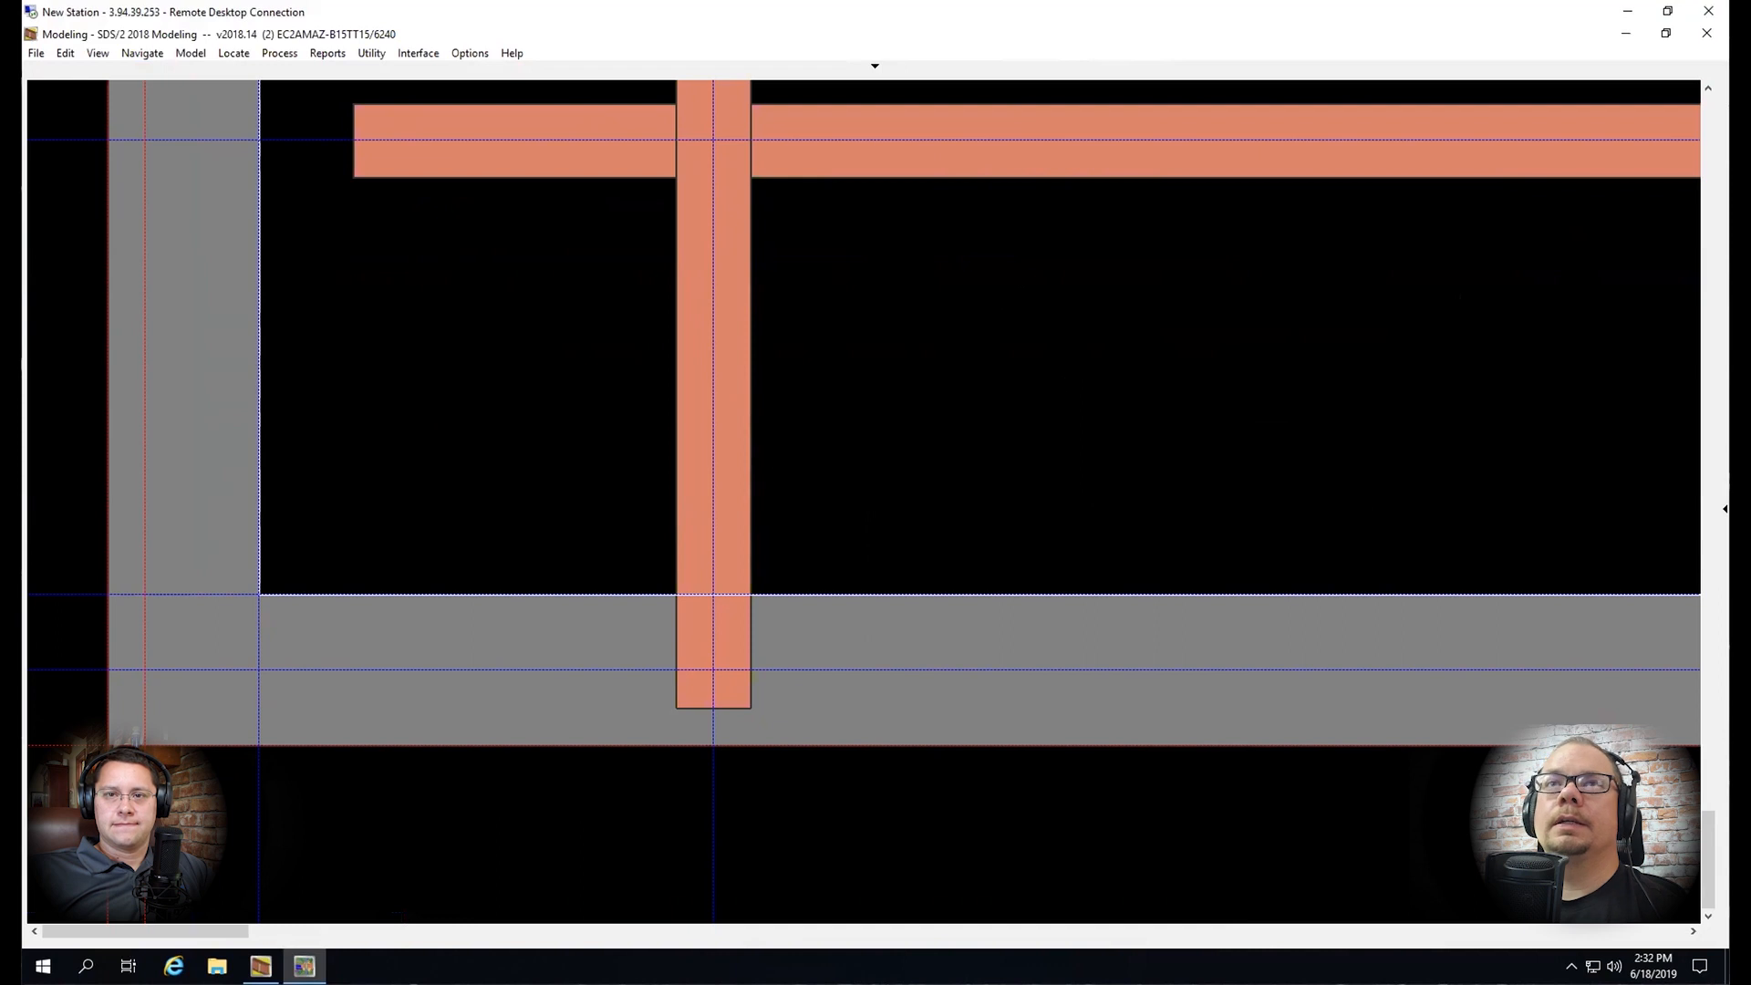
pyautogui.click(764, 420)
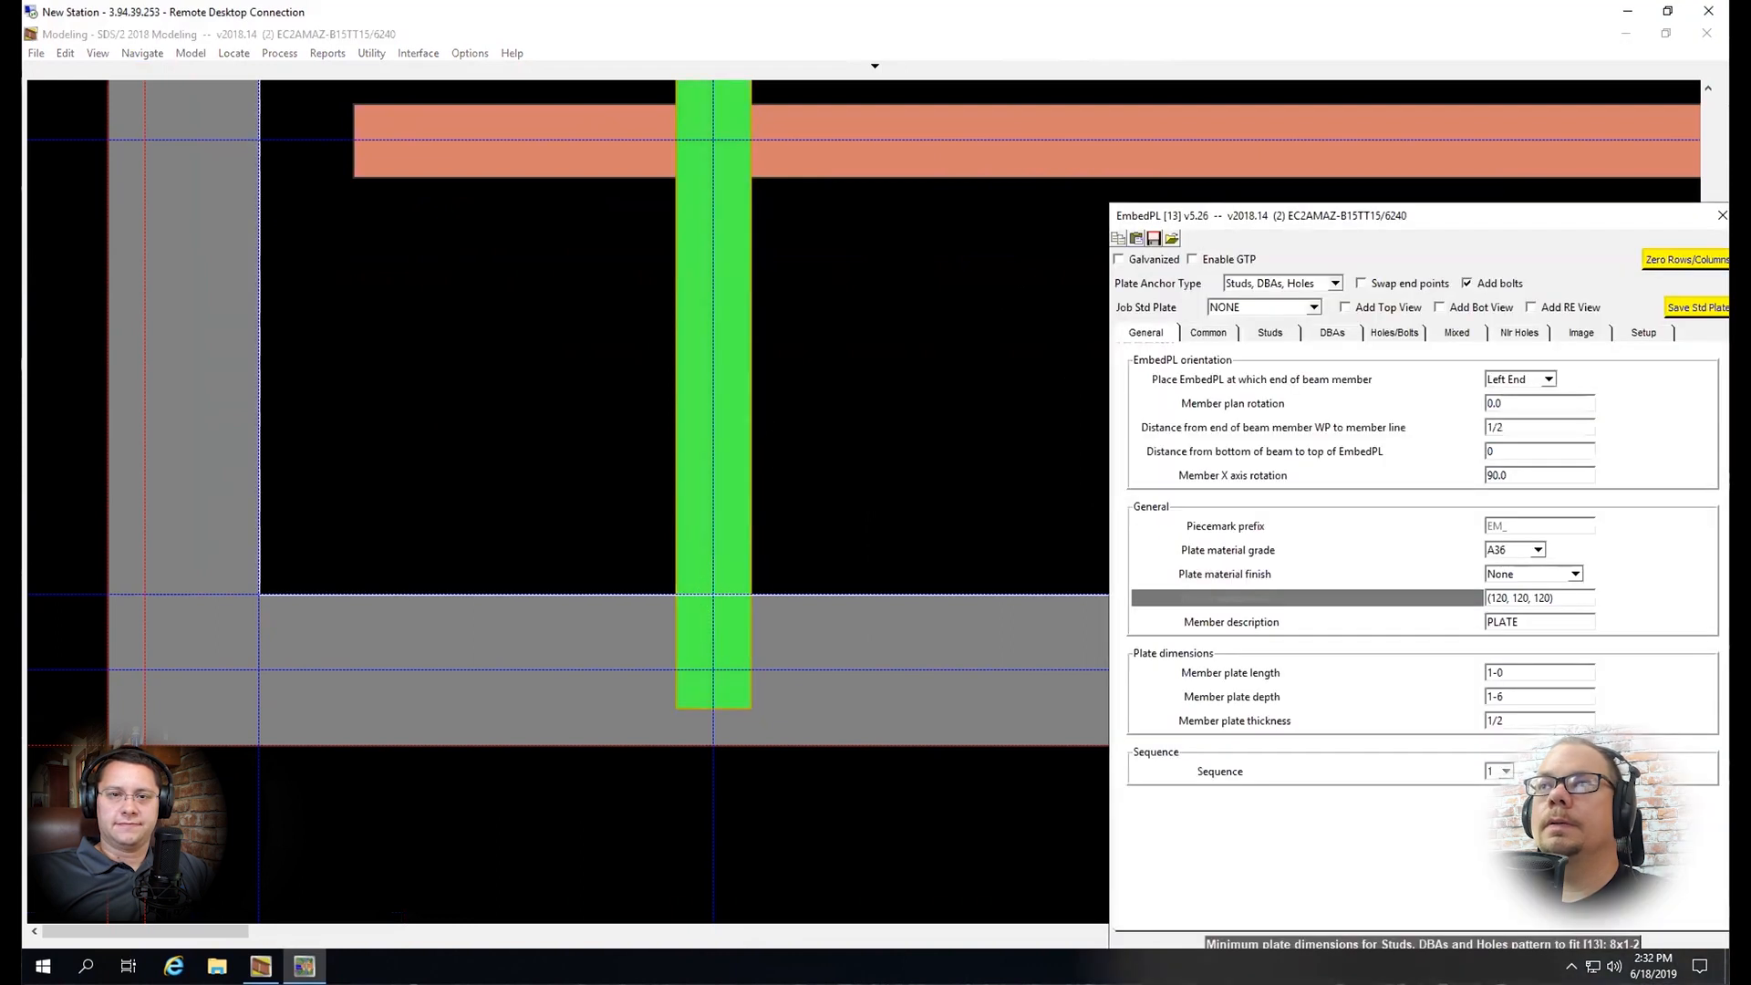
# Set the embed plate's anchor type to Studs Spaced, its plan rotation to 180, and its distance from the beam's end work point to 0
pyautogui.moveTo(1304, 222); pyautogui.dragTo(954, 102)
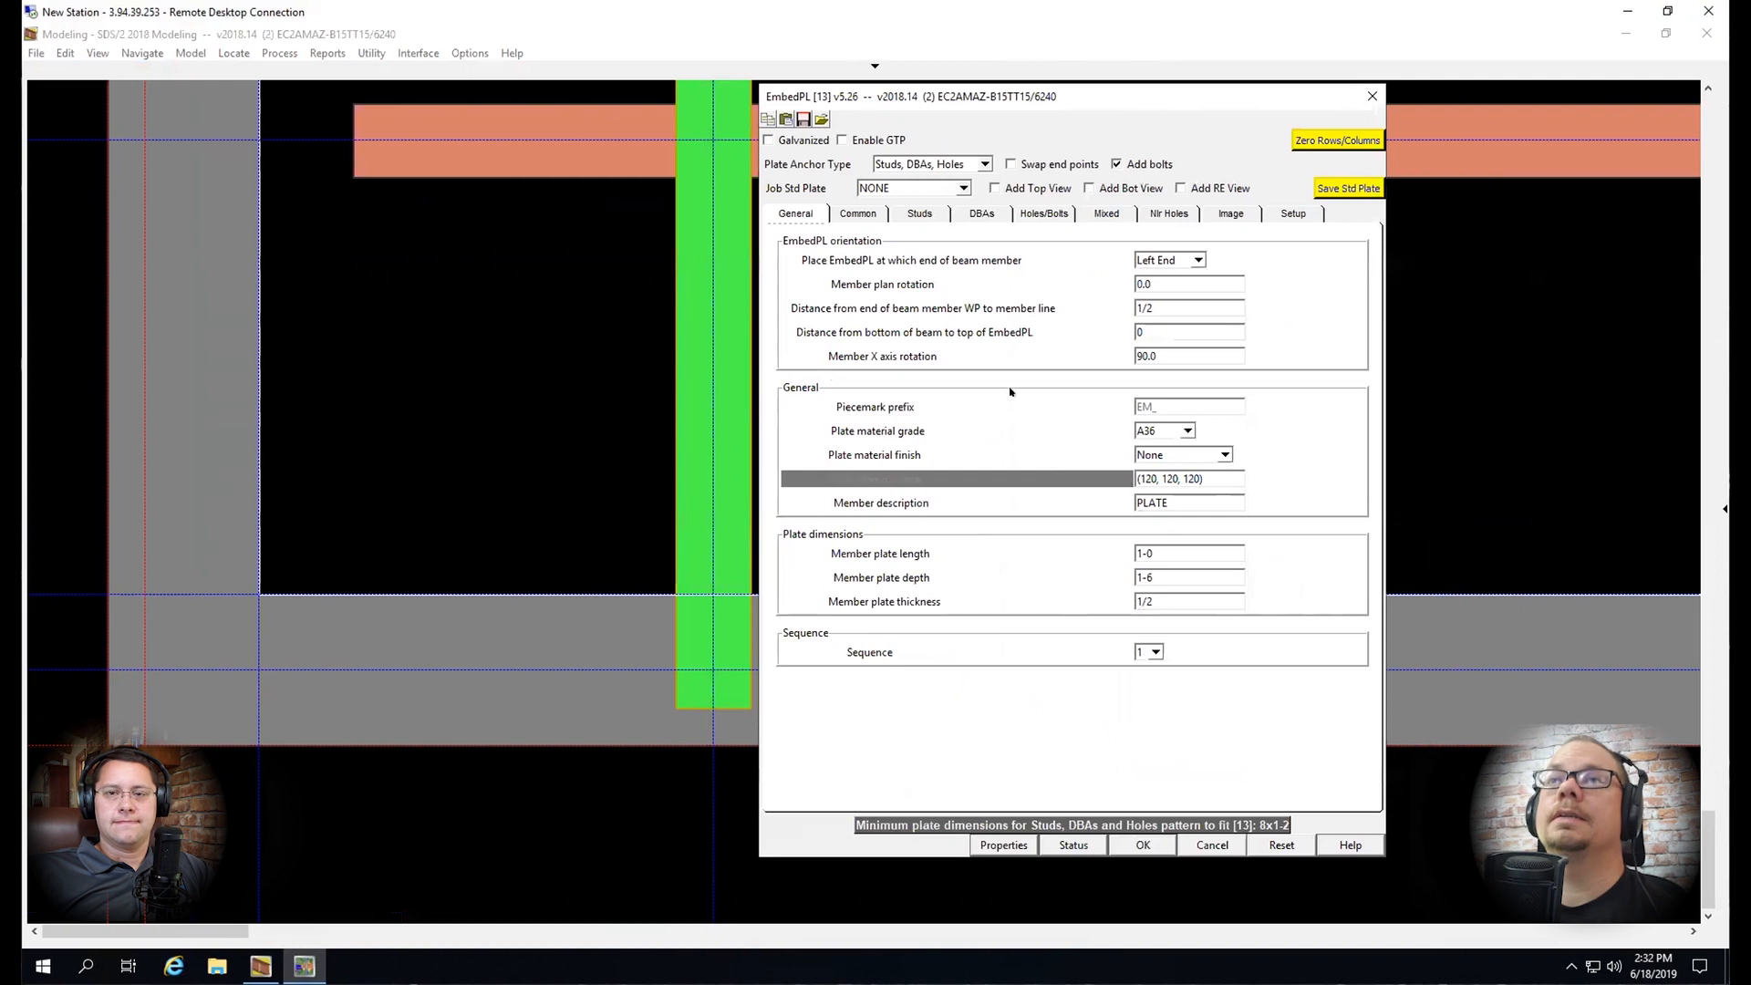
pyautogui.click(981, 163)
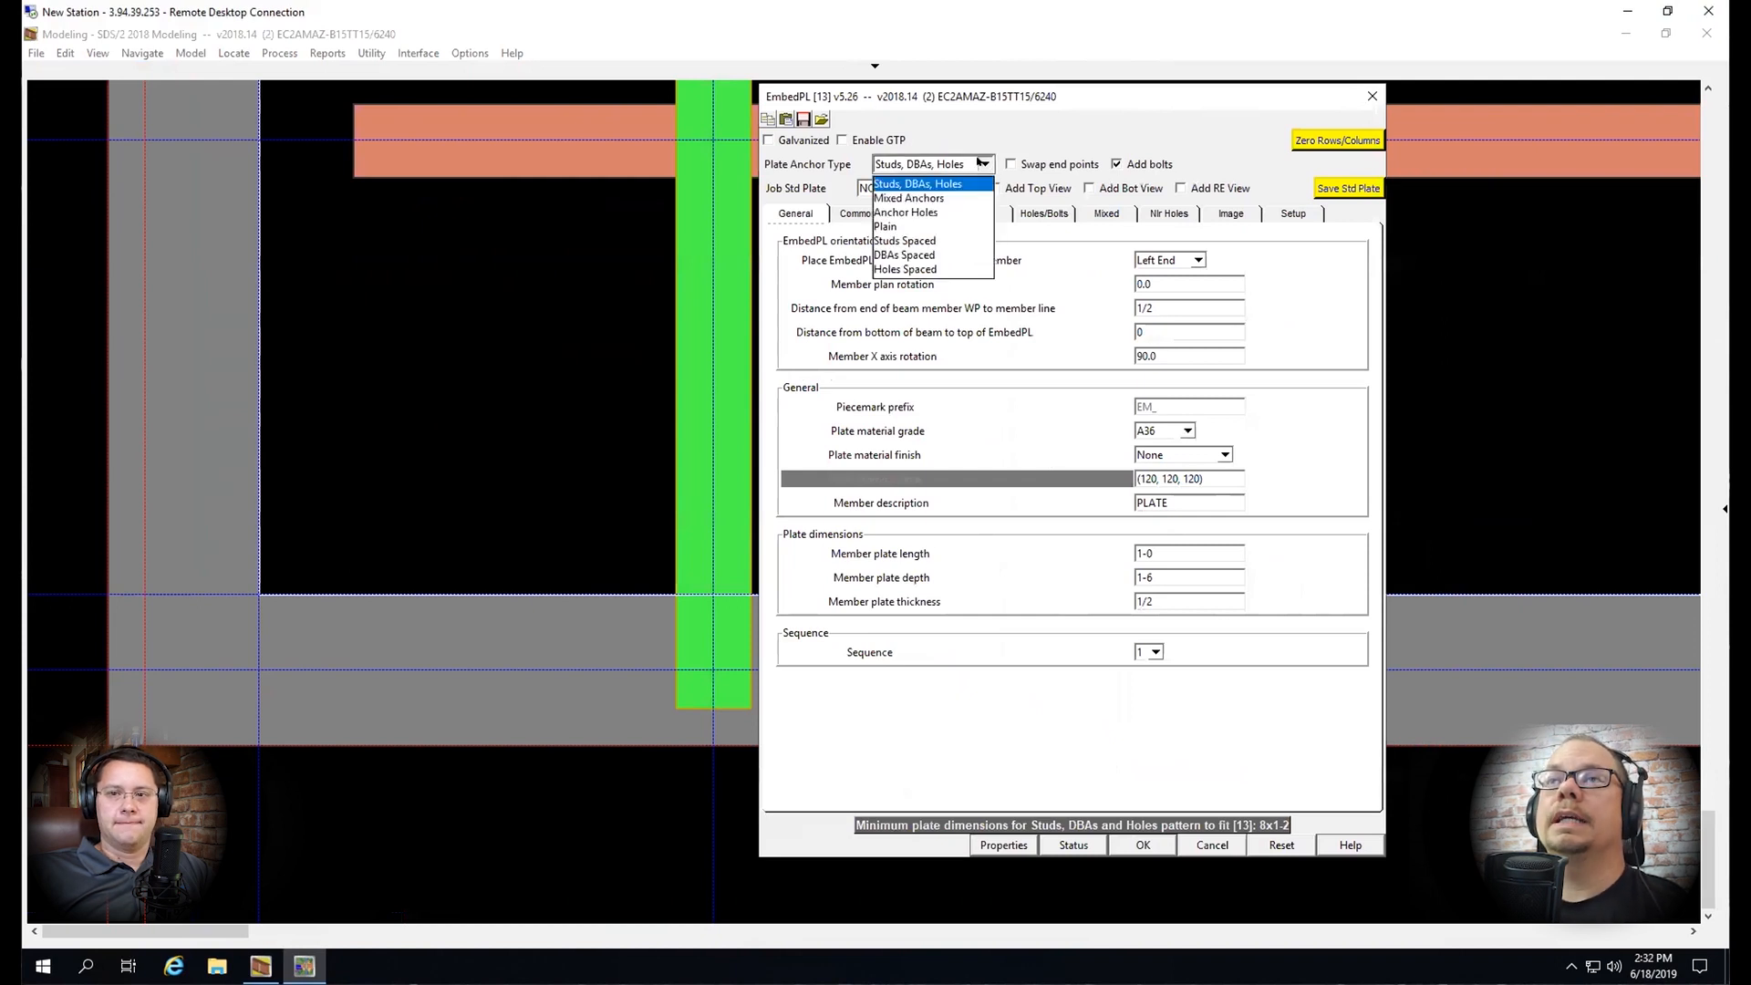
pyautogui.click(918, 240)
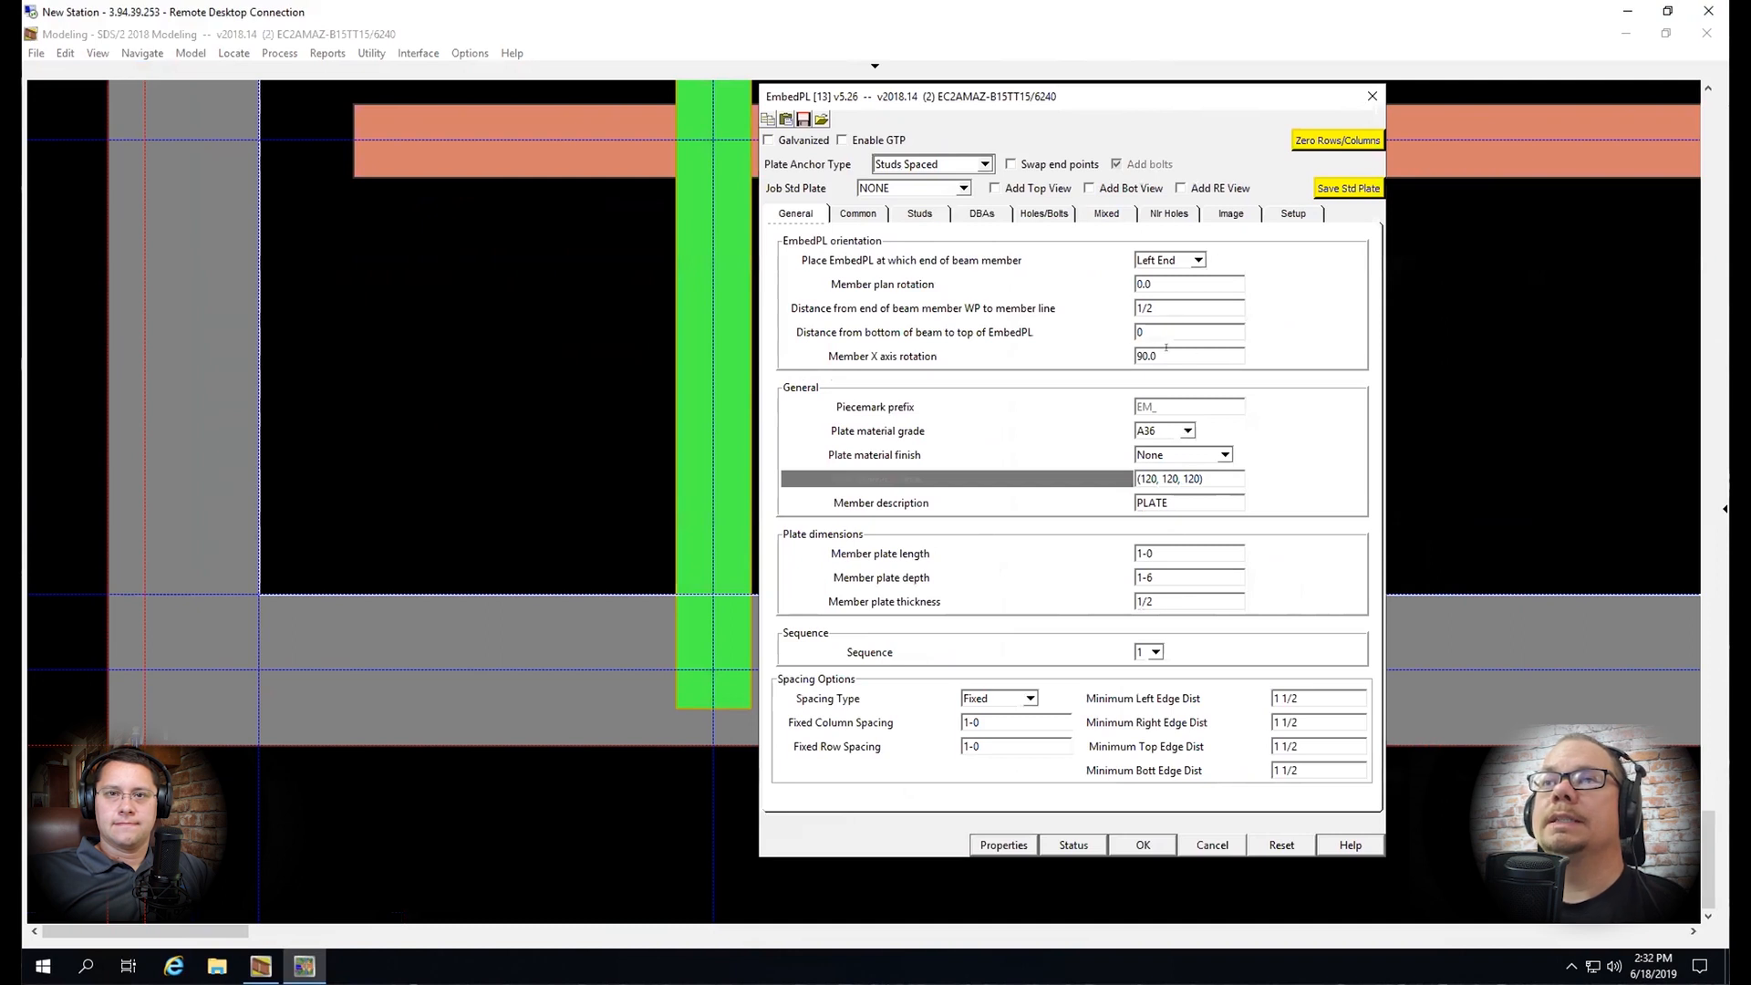
pyautogui.click(1154, 280)
pyautogui.write('180')
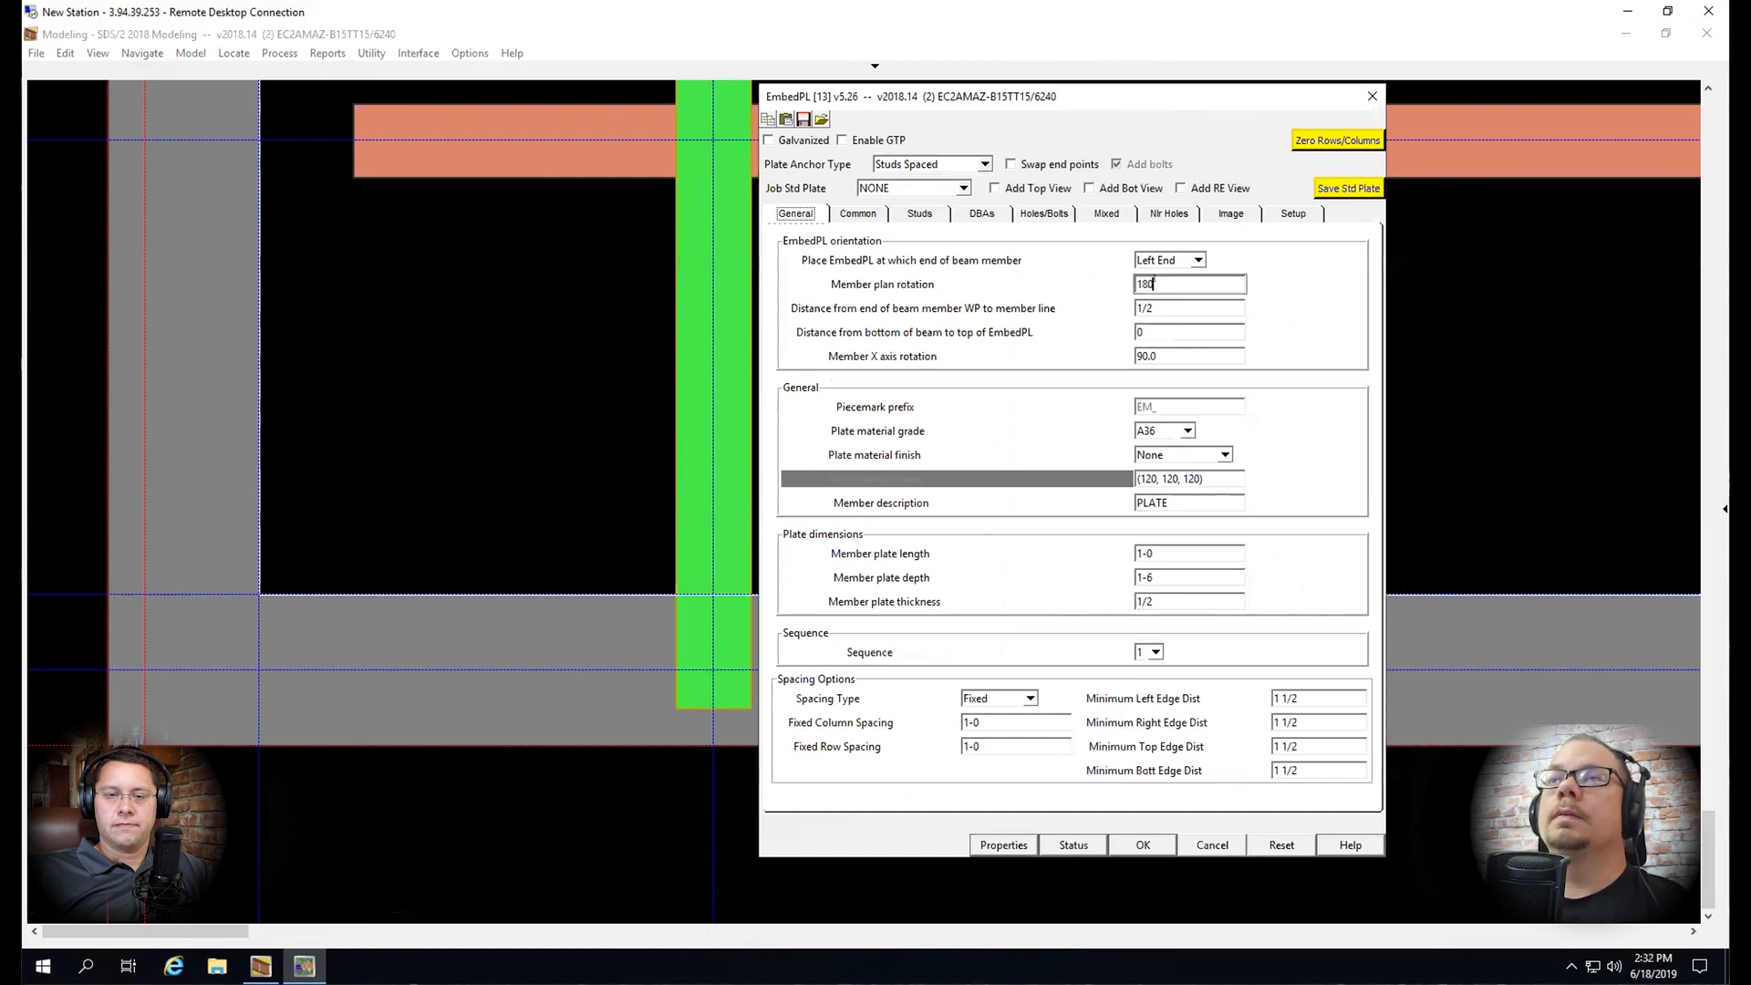
pyautogui.click(1150, 308)
pyautogui.write('0')
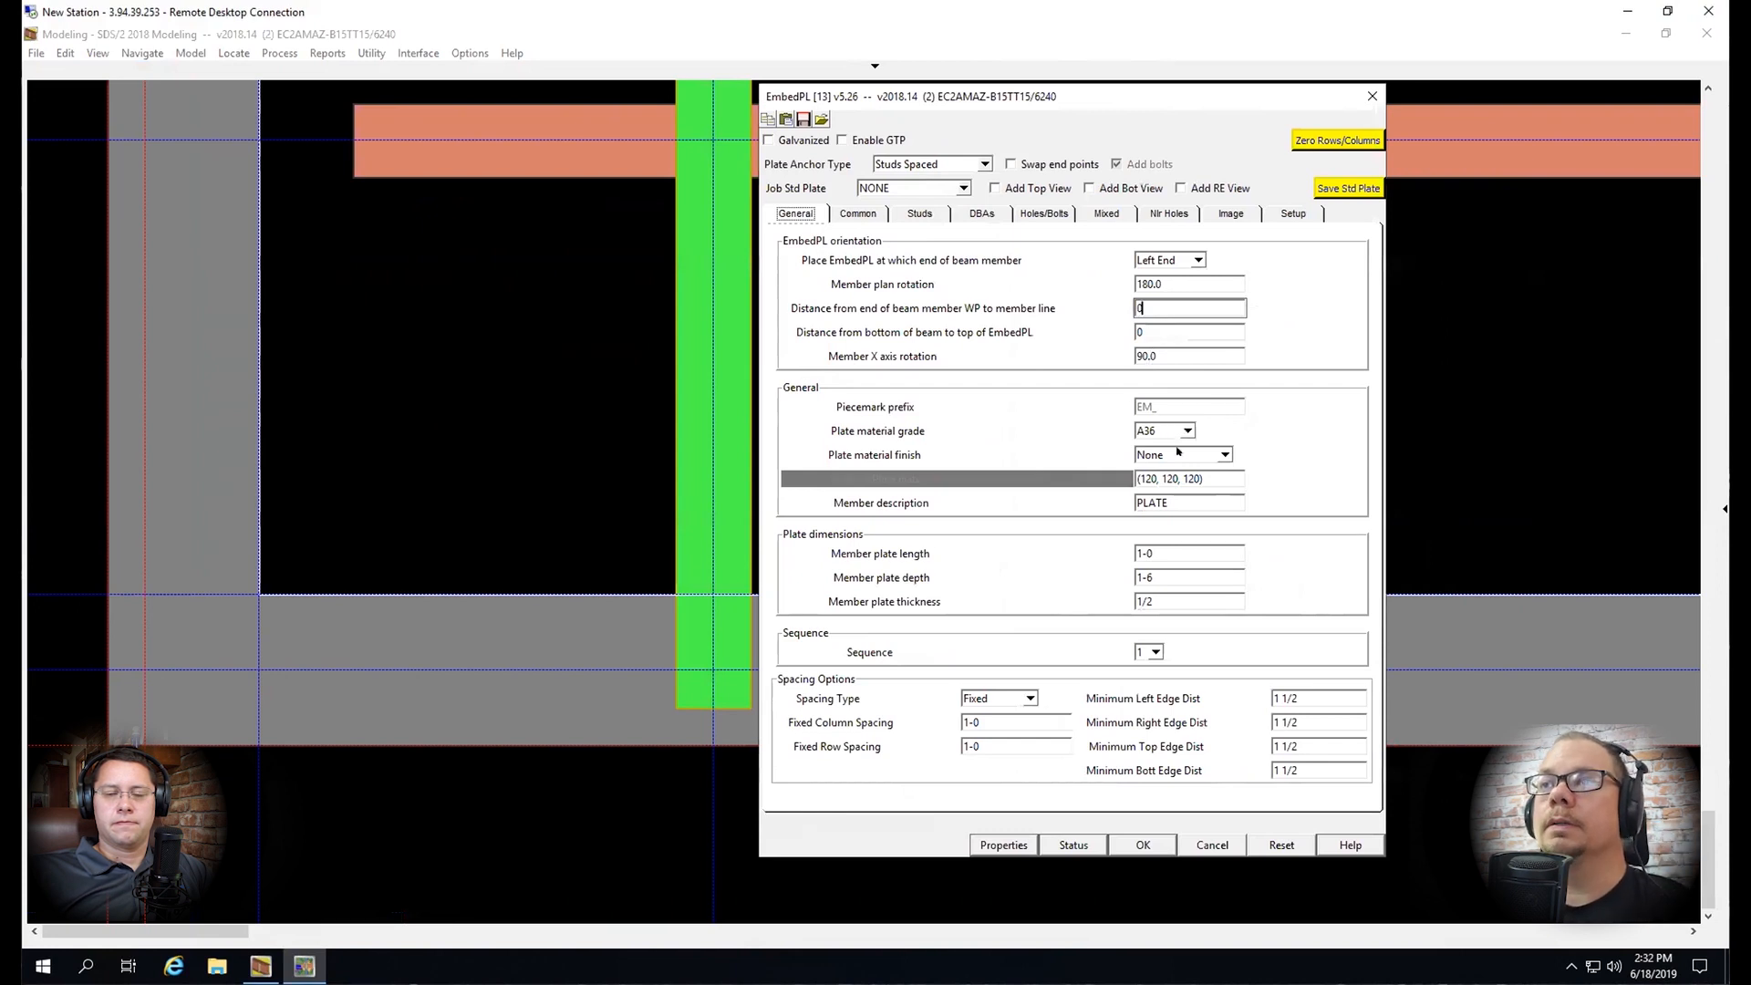
# Set the embed plate's depth to 6 and its thickness to 3/8
pyautogui.click(1178, 552)
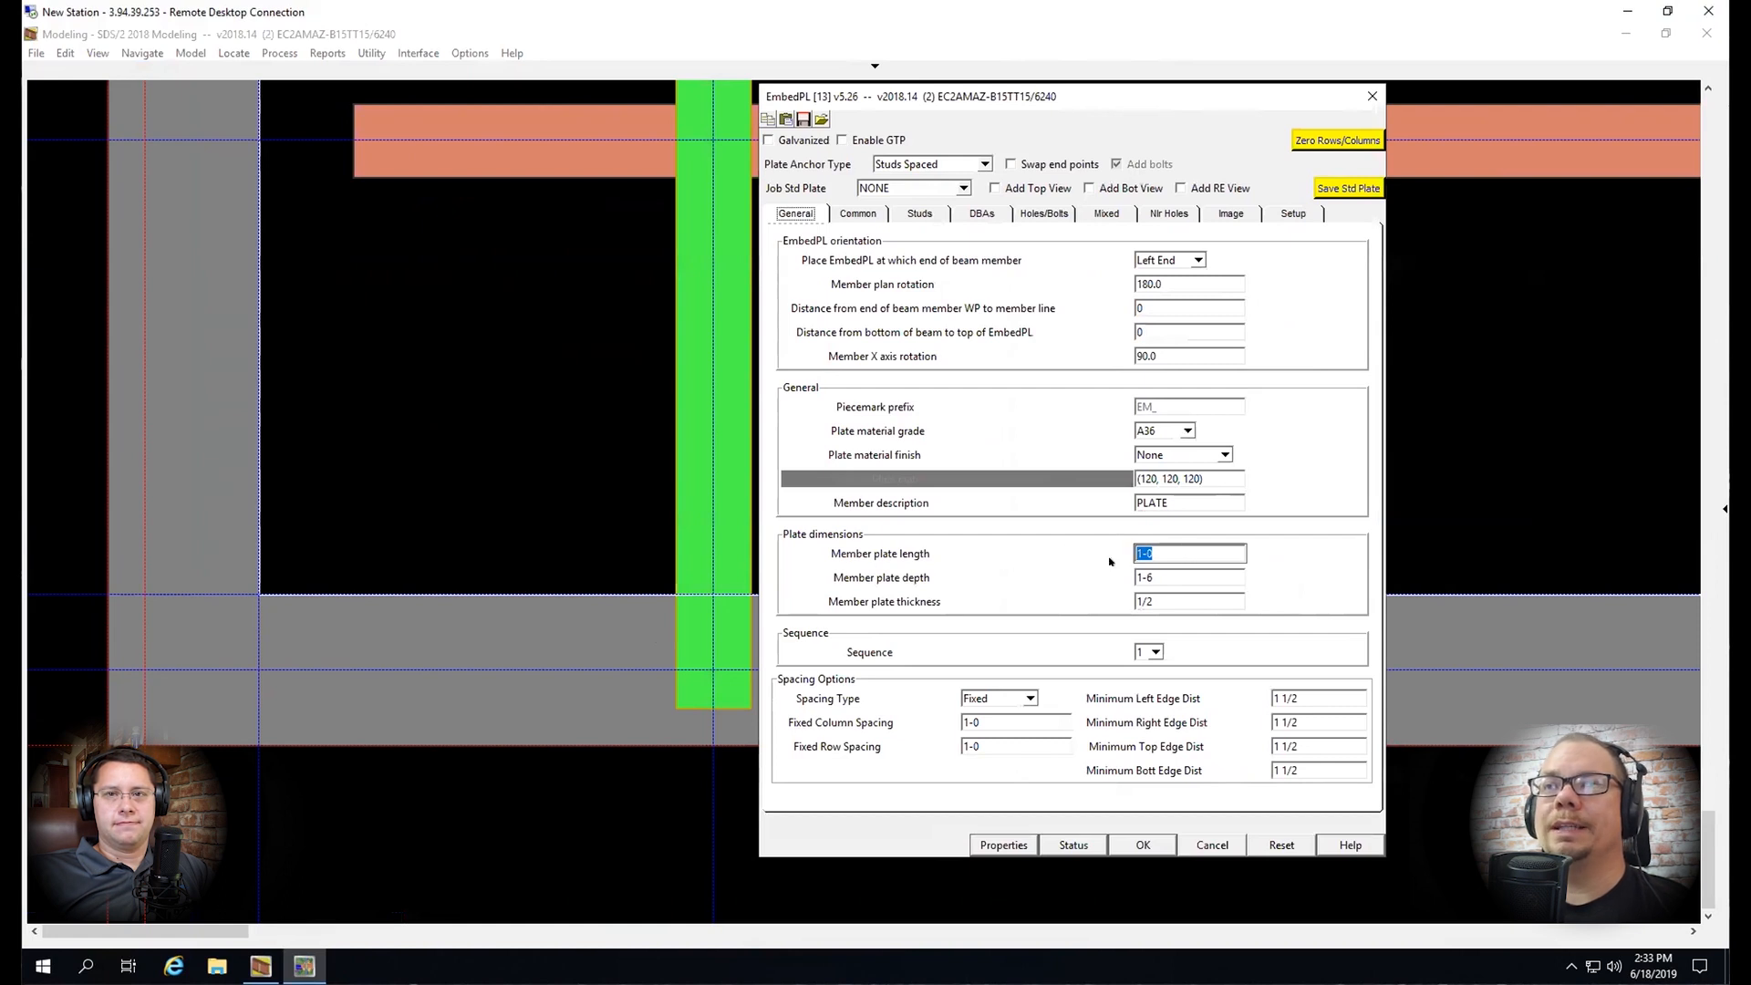
pyautogui.click(1177, 574)
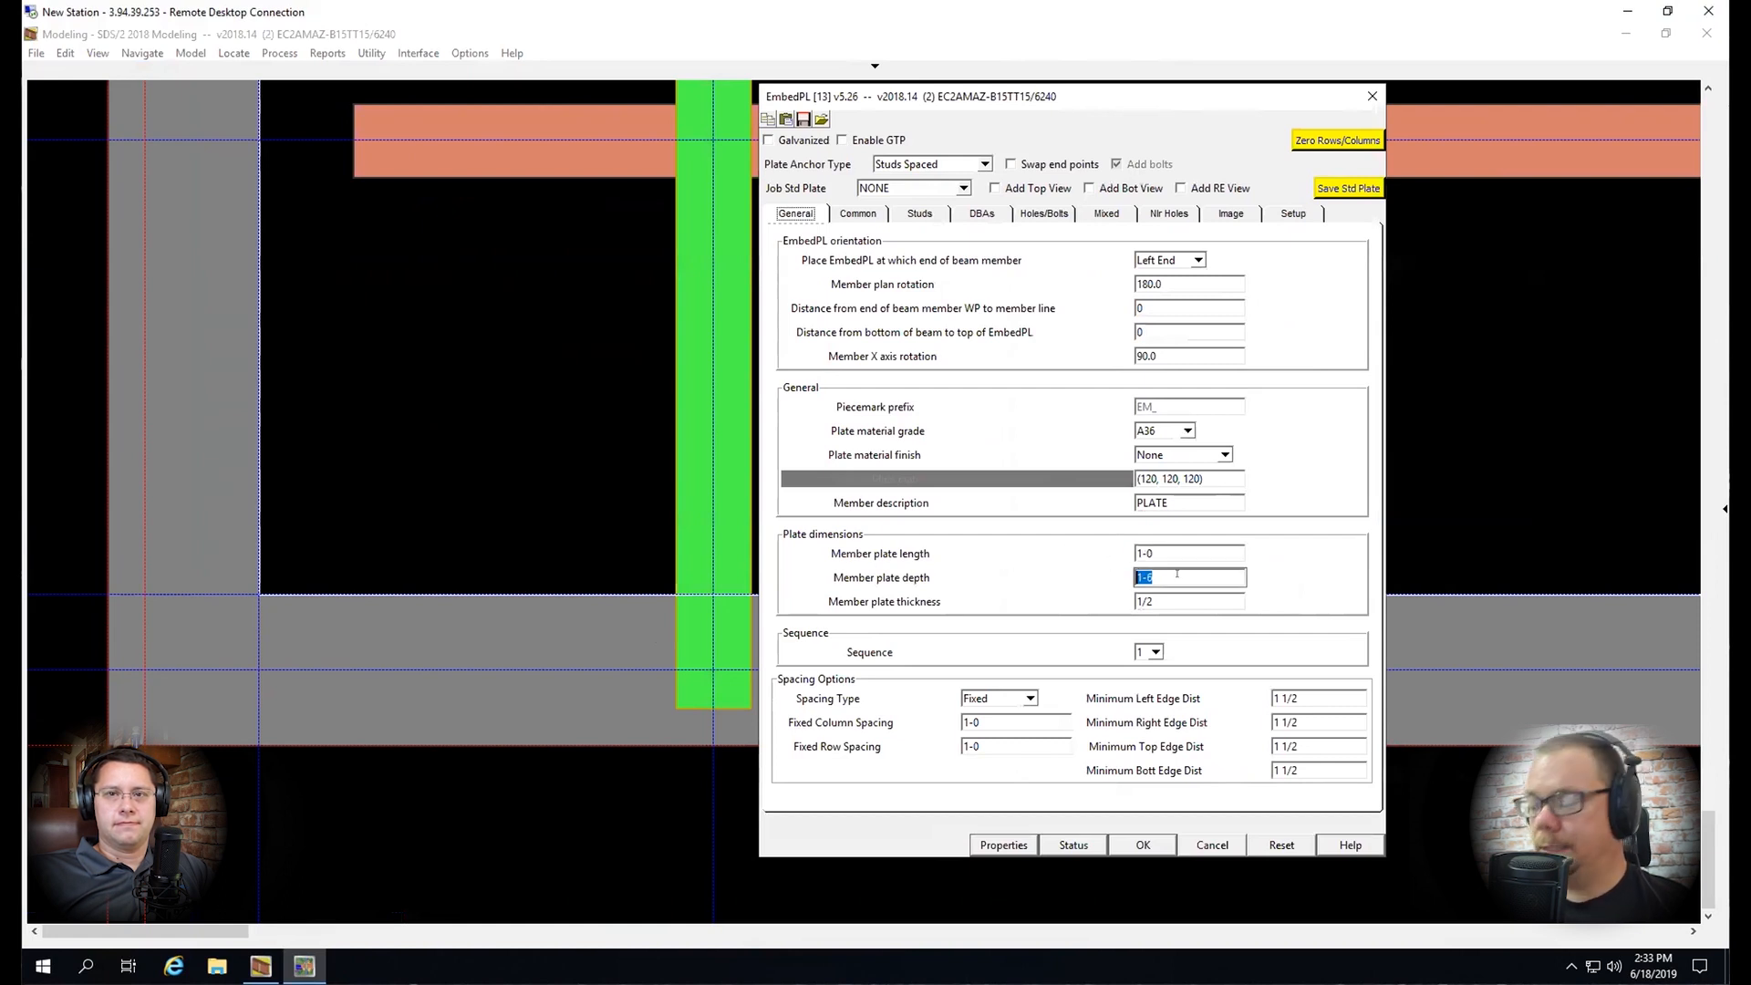
pyautogui.write('6')
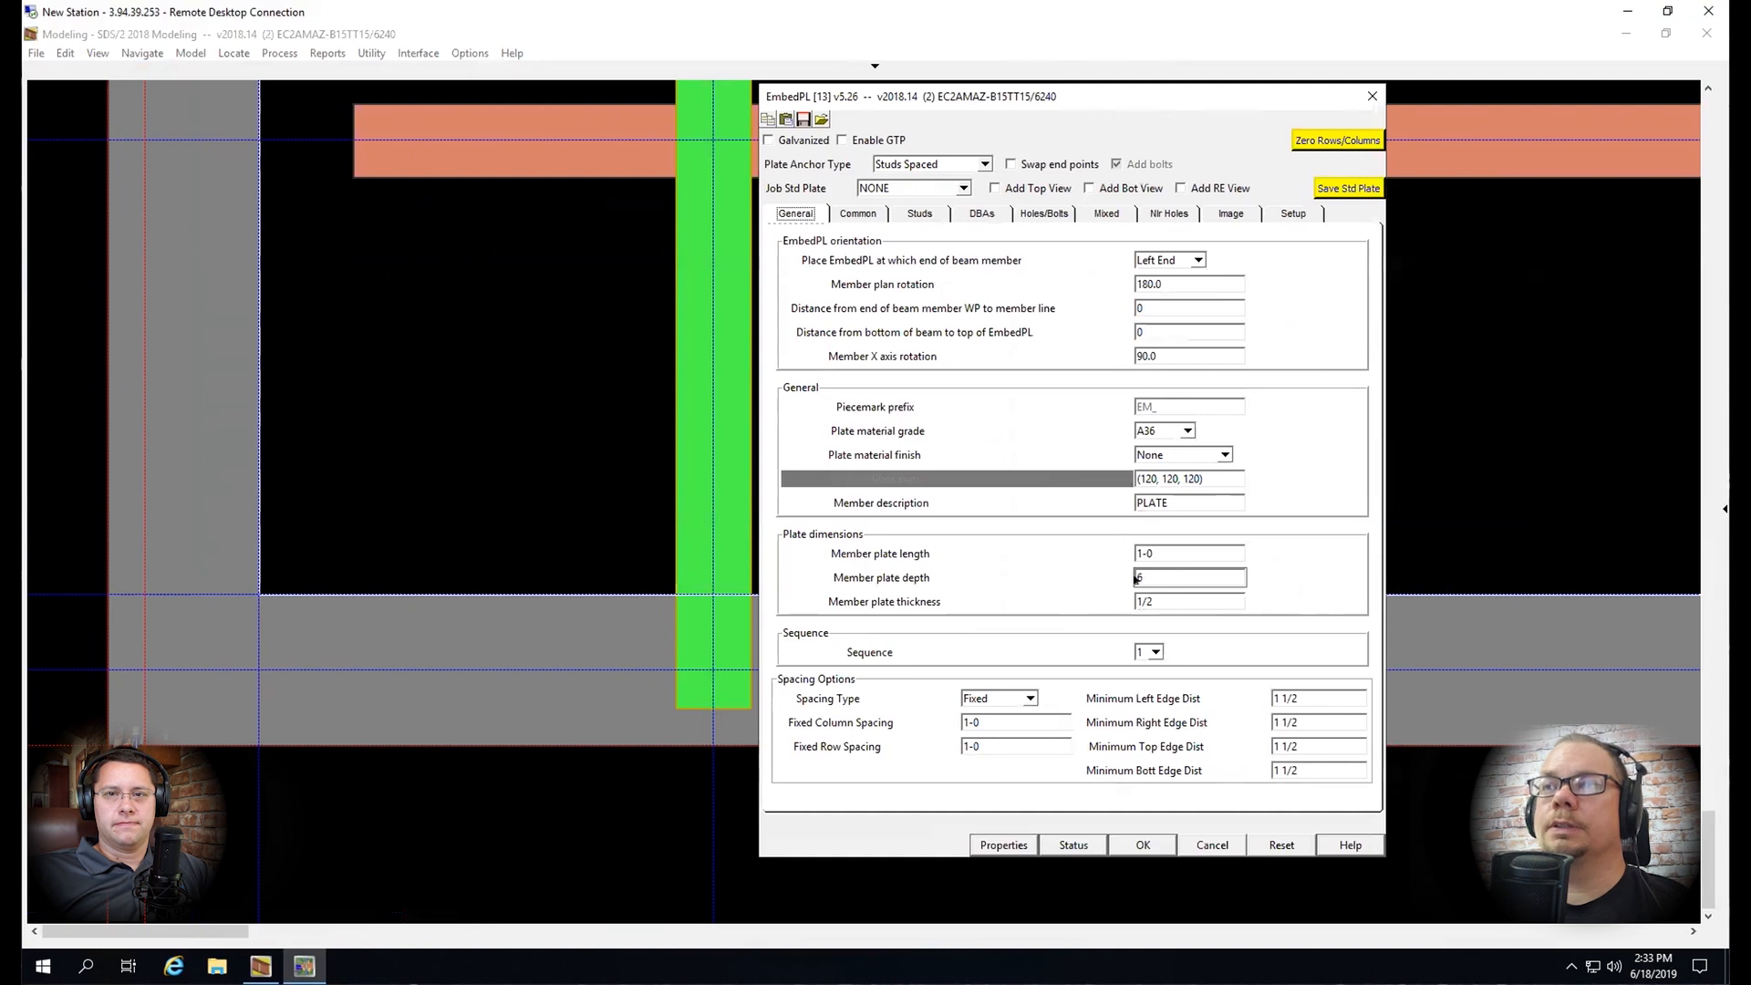
pyautogui.click(1179, 601)
pyautogui.write('3/8')
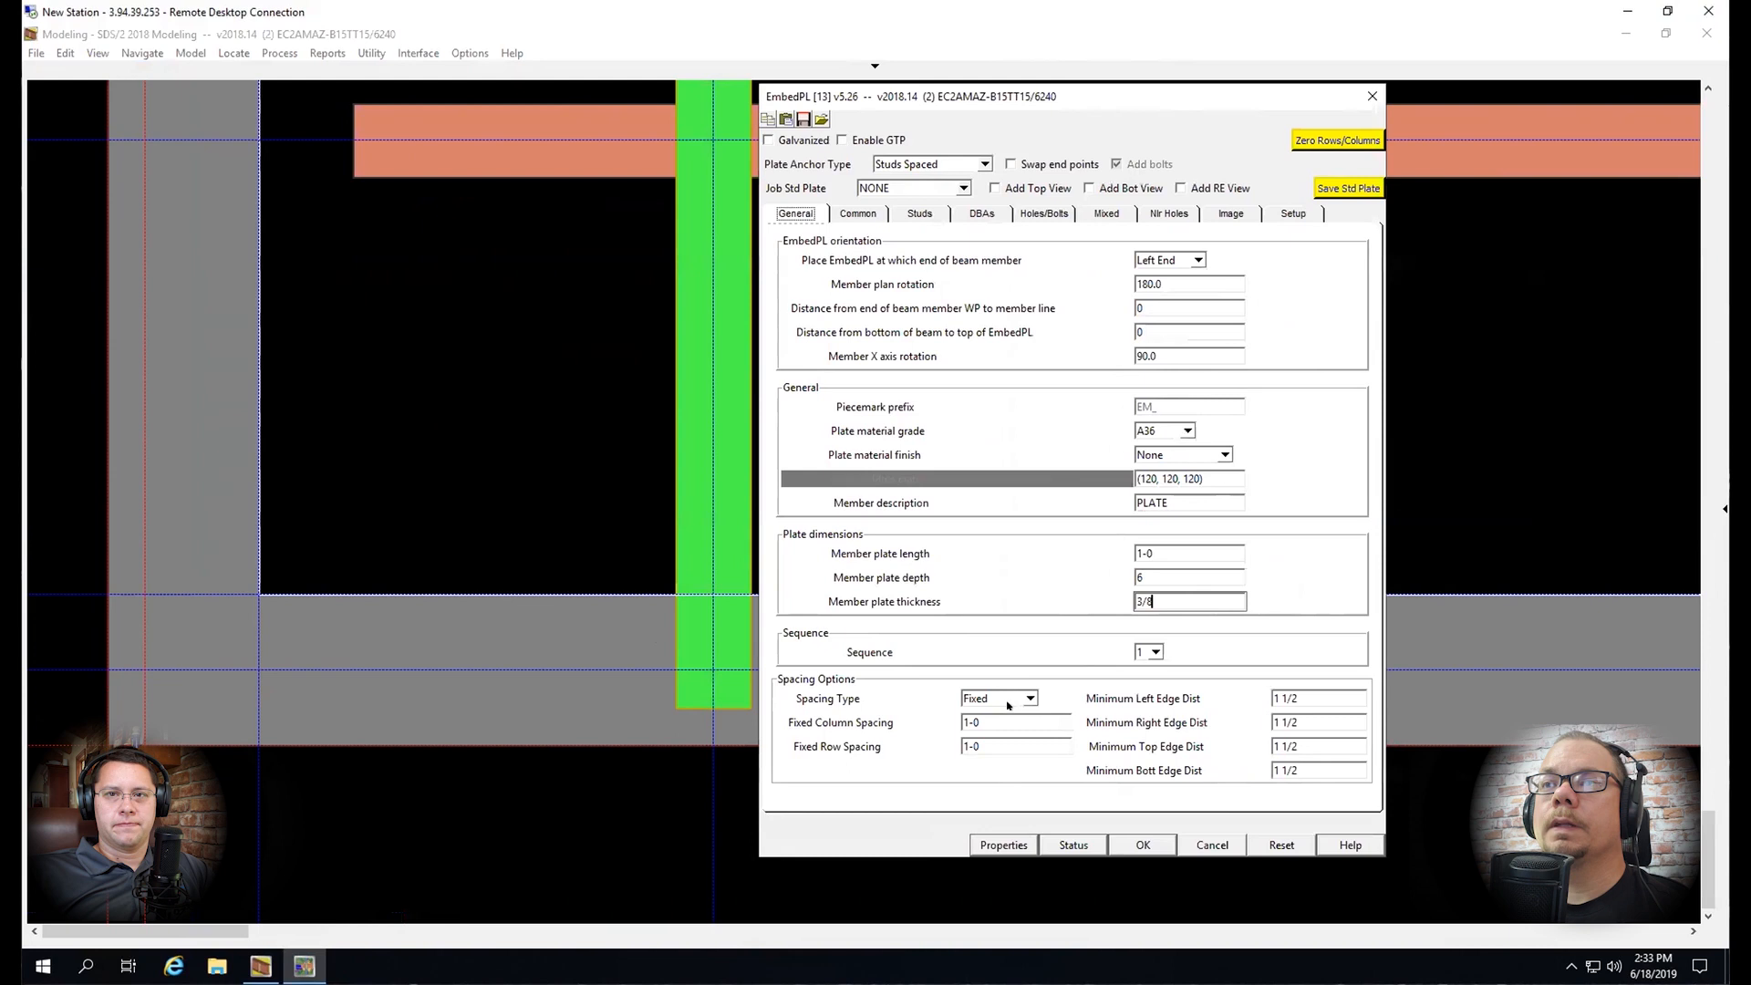
# Set the fixed column spacing of the studs to 9 and the minimum top and bottom edge distances to 3
pyautogui.click(980, 719)
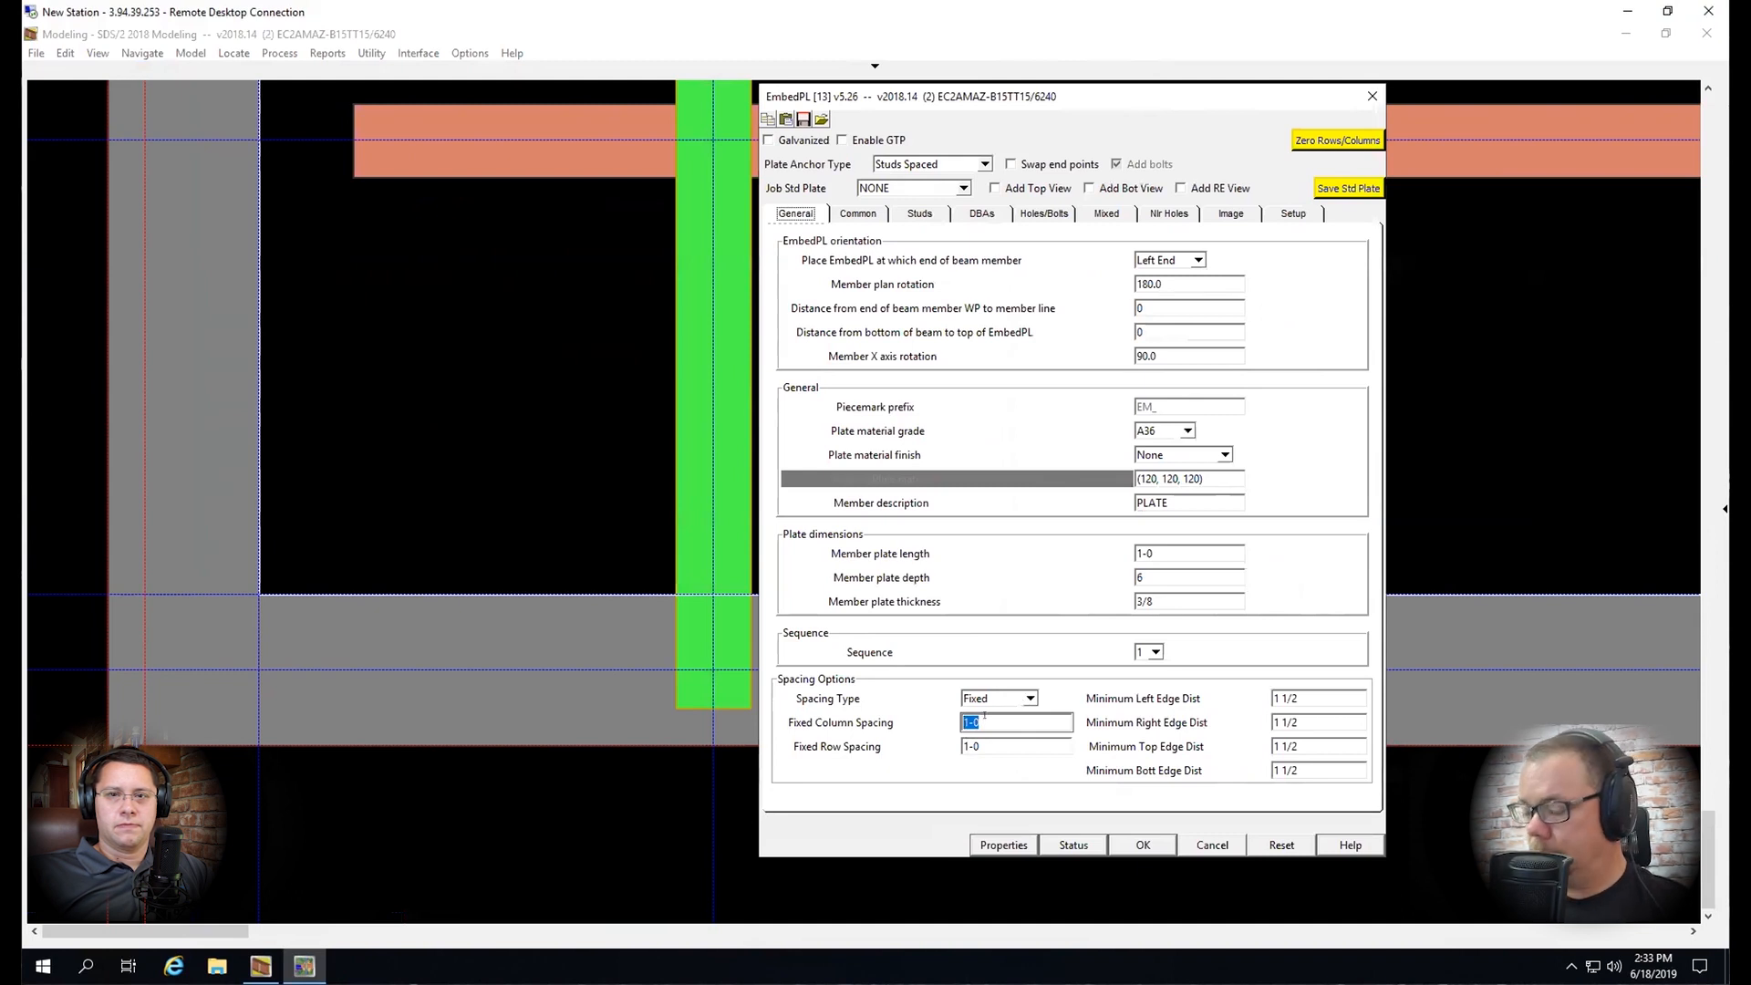
pyautogui.write('9')
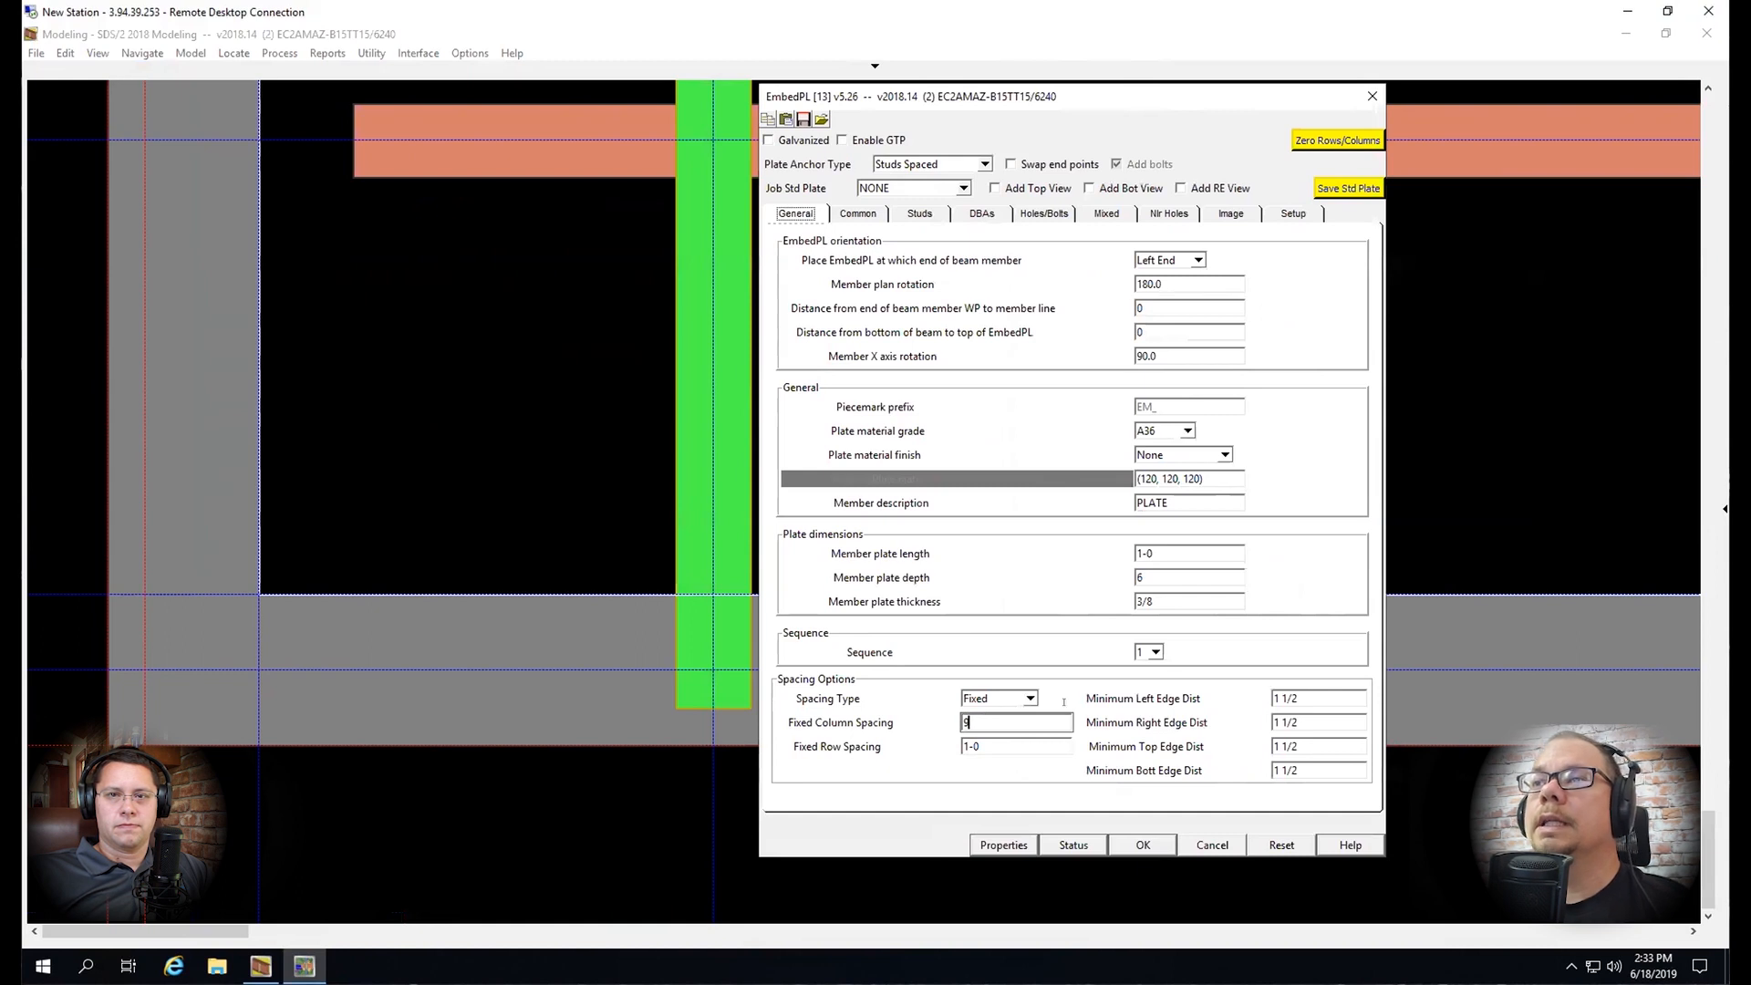
pyautogui.click(1294, 746)
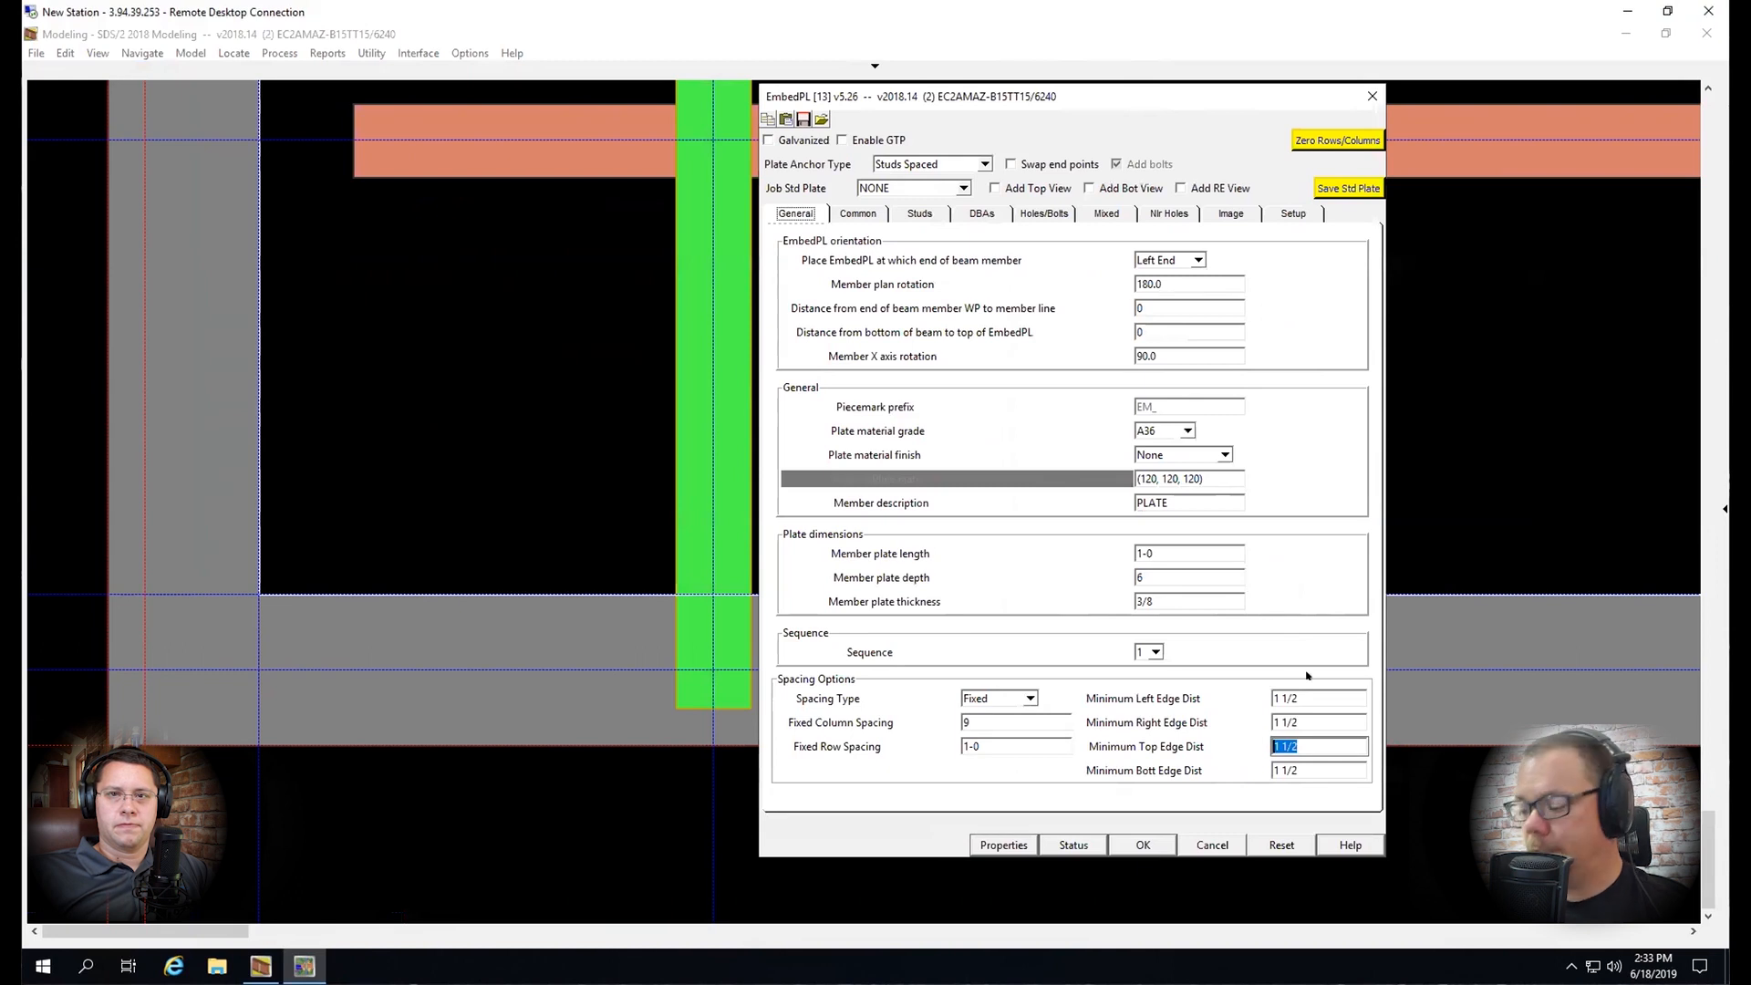
pyautogui.write('3')
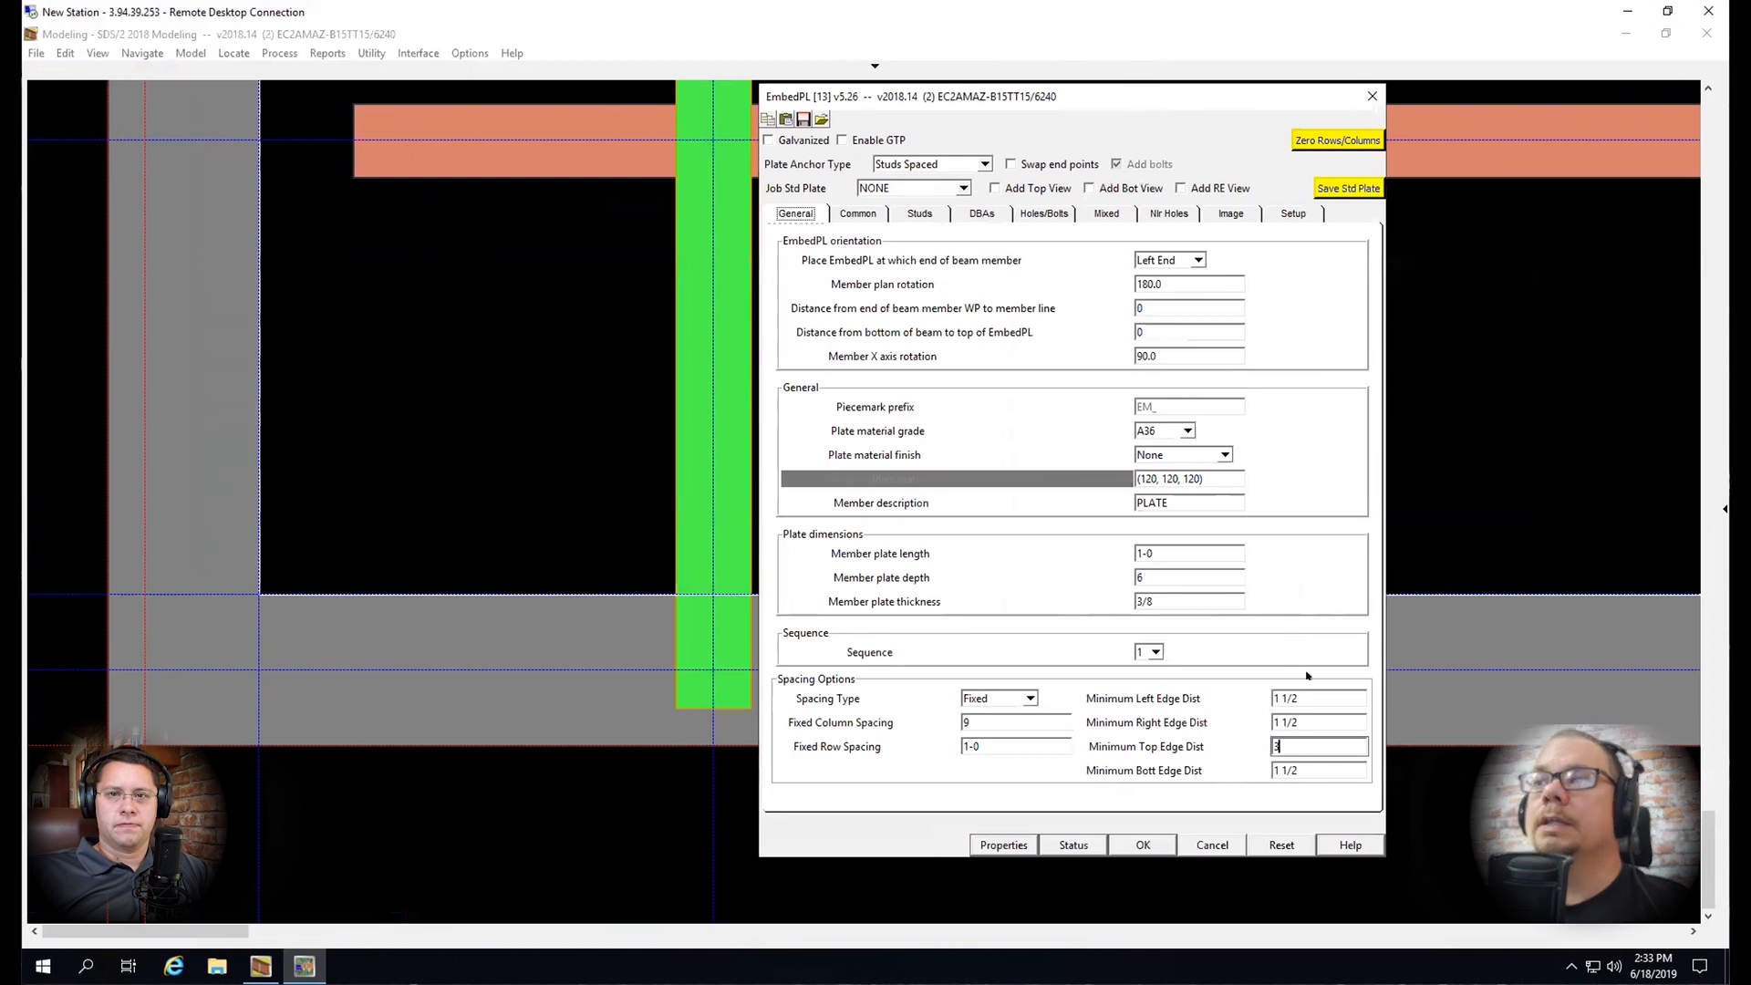
pyautogui.click(1304, 764)
pyautogui.write('3')
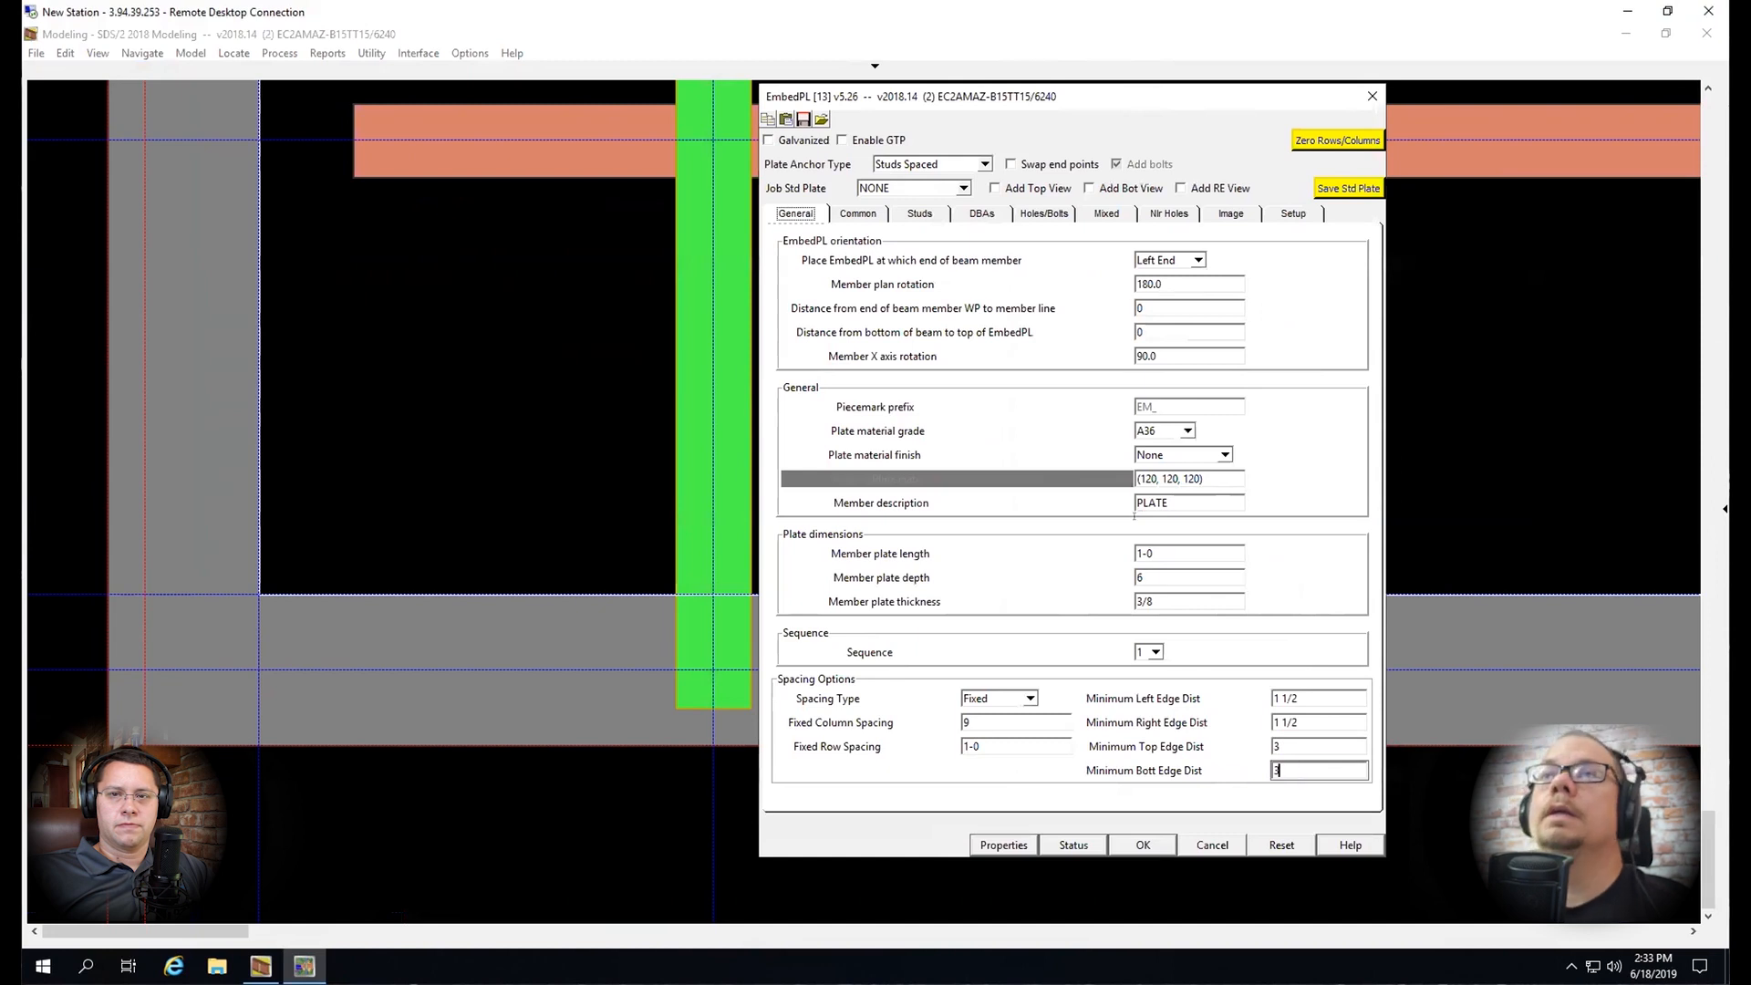
# Check the stud settings, set the number of nailer holes to 0, and create the embed plate
pyautogui.click(909, 209)
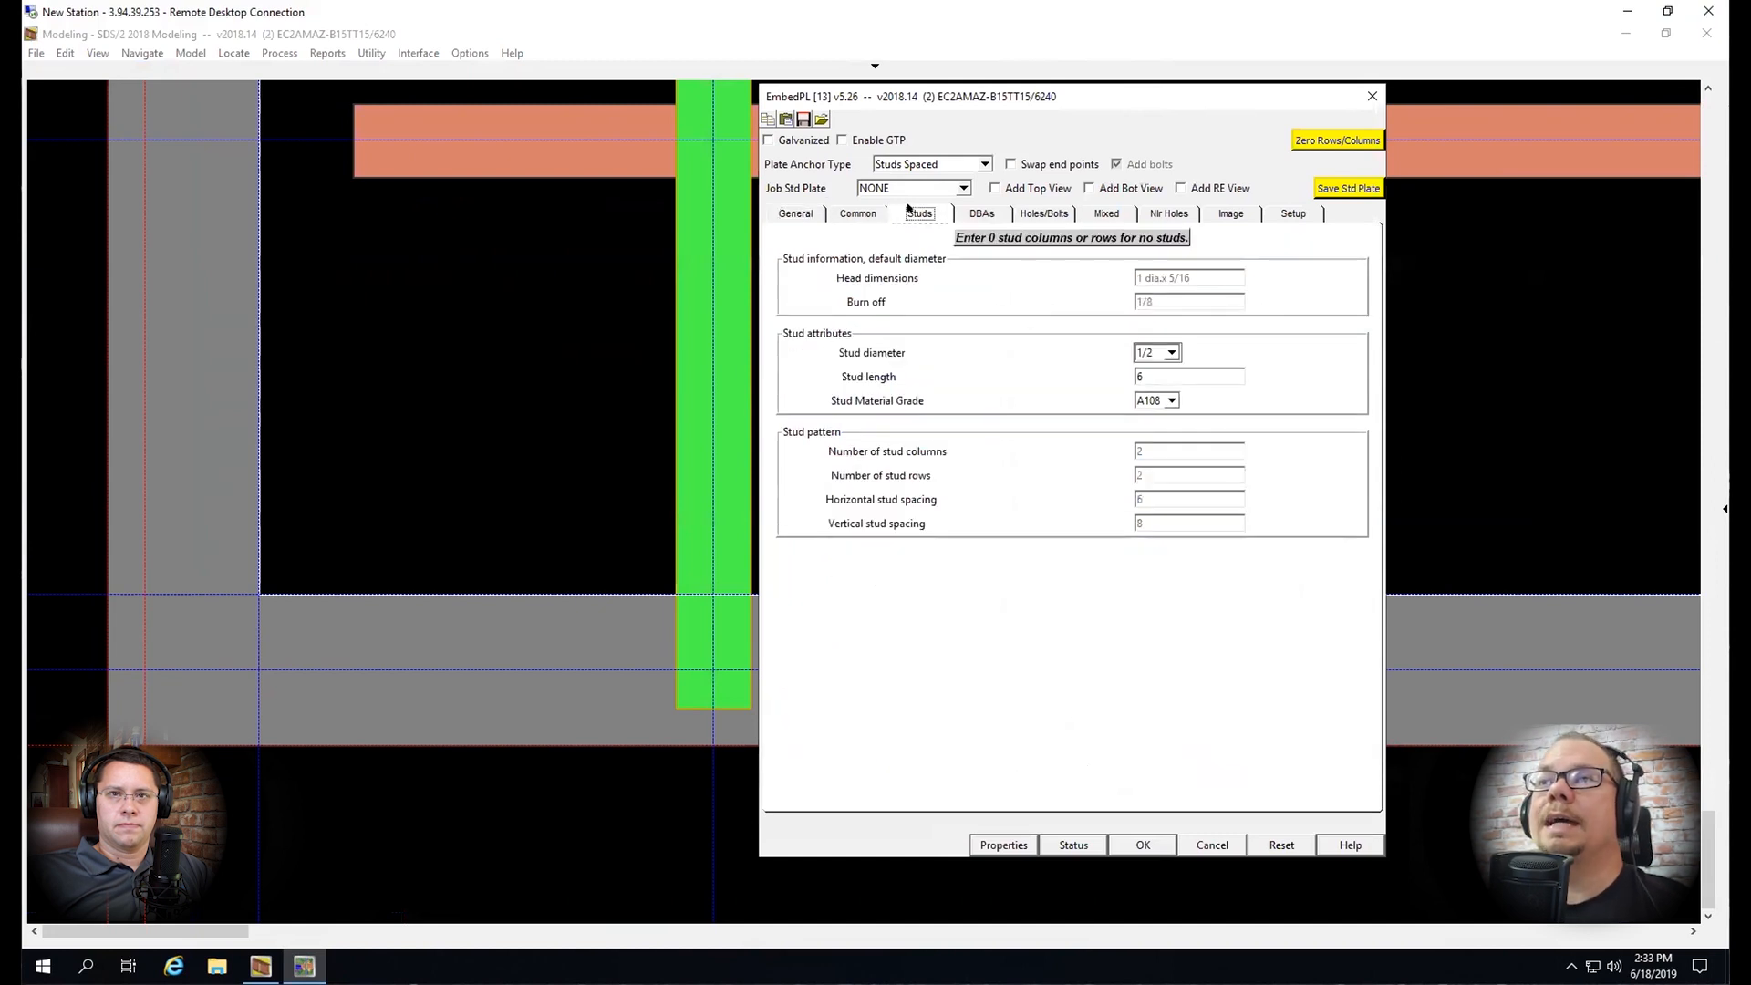
pyautogui.click(1154, 214)
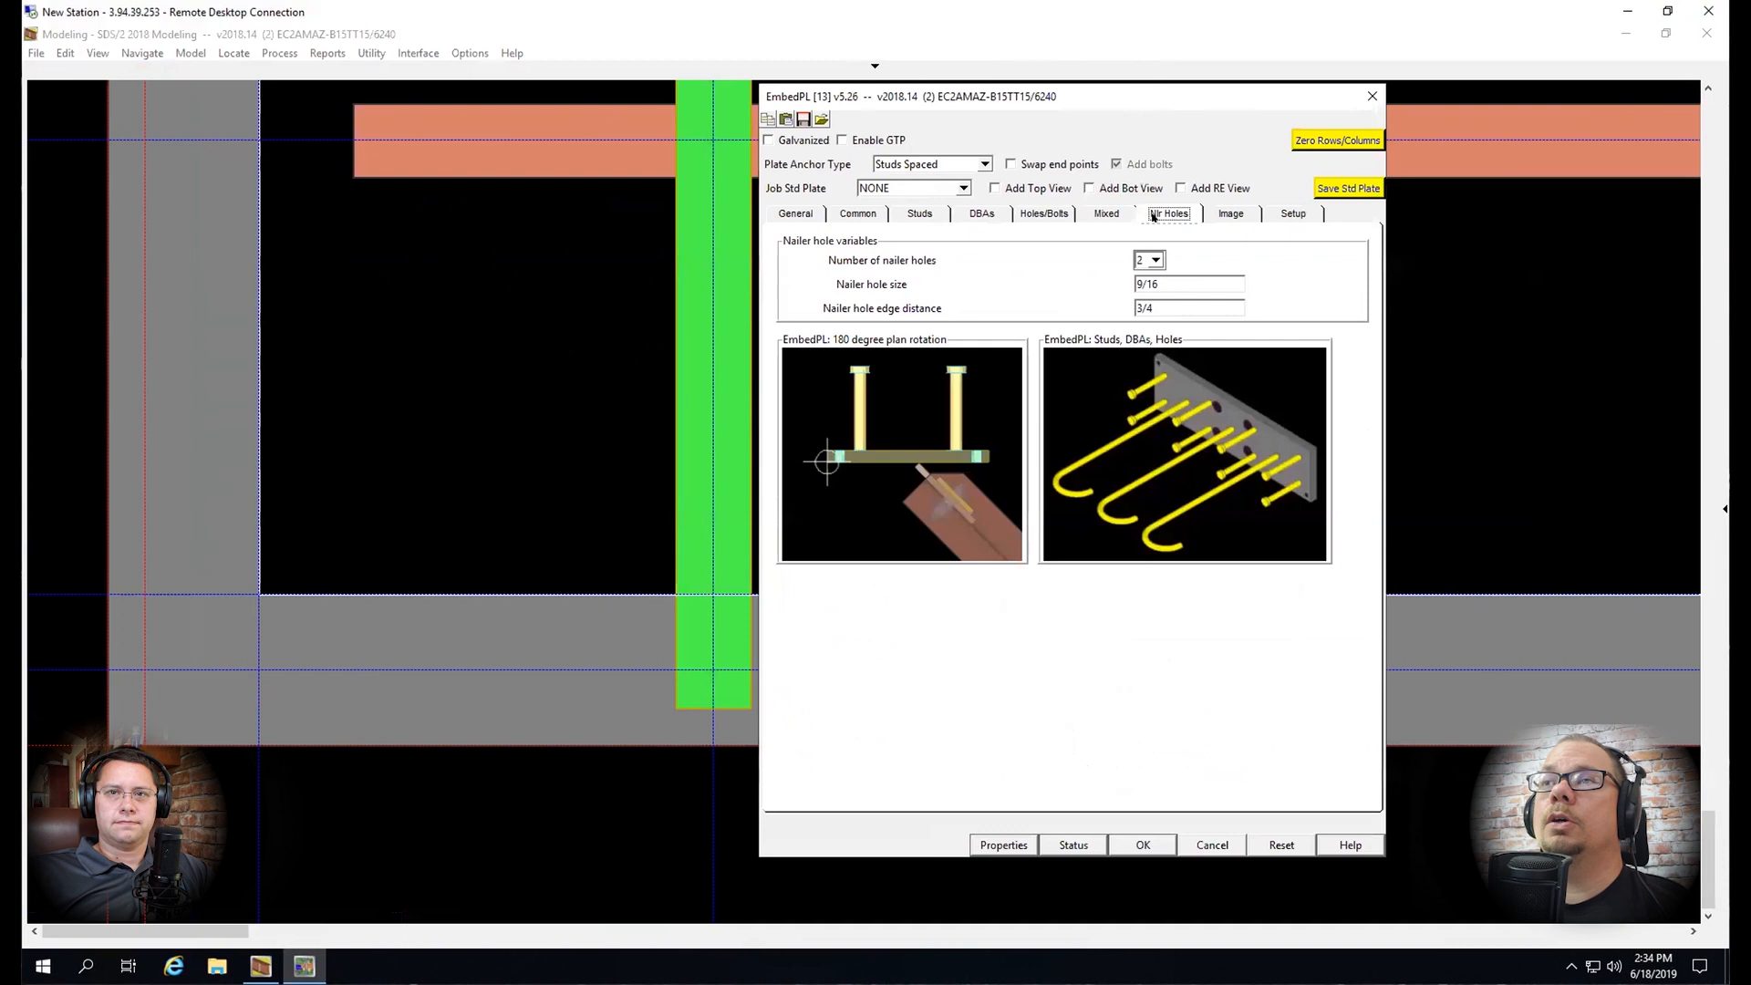
pyautogui.click(1152, 260)
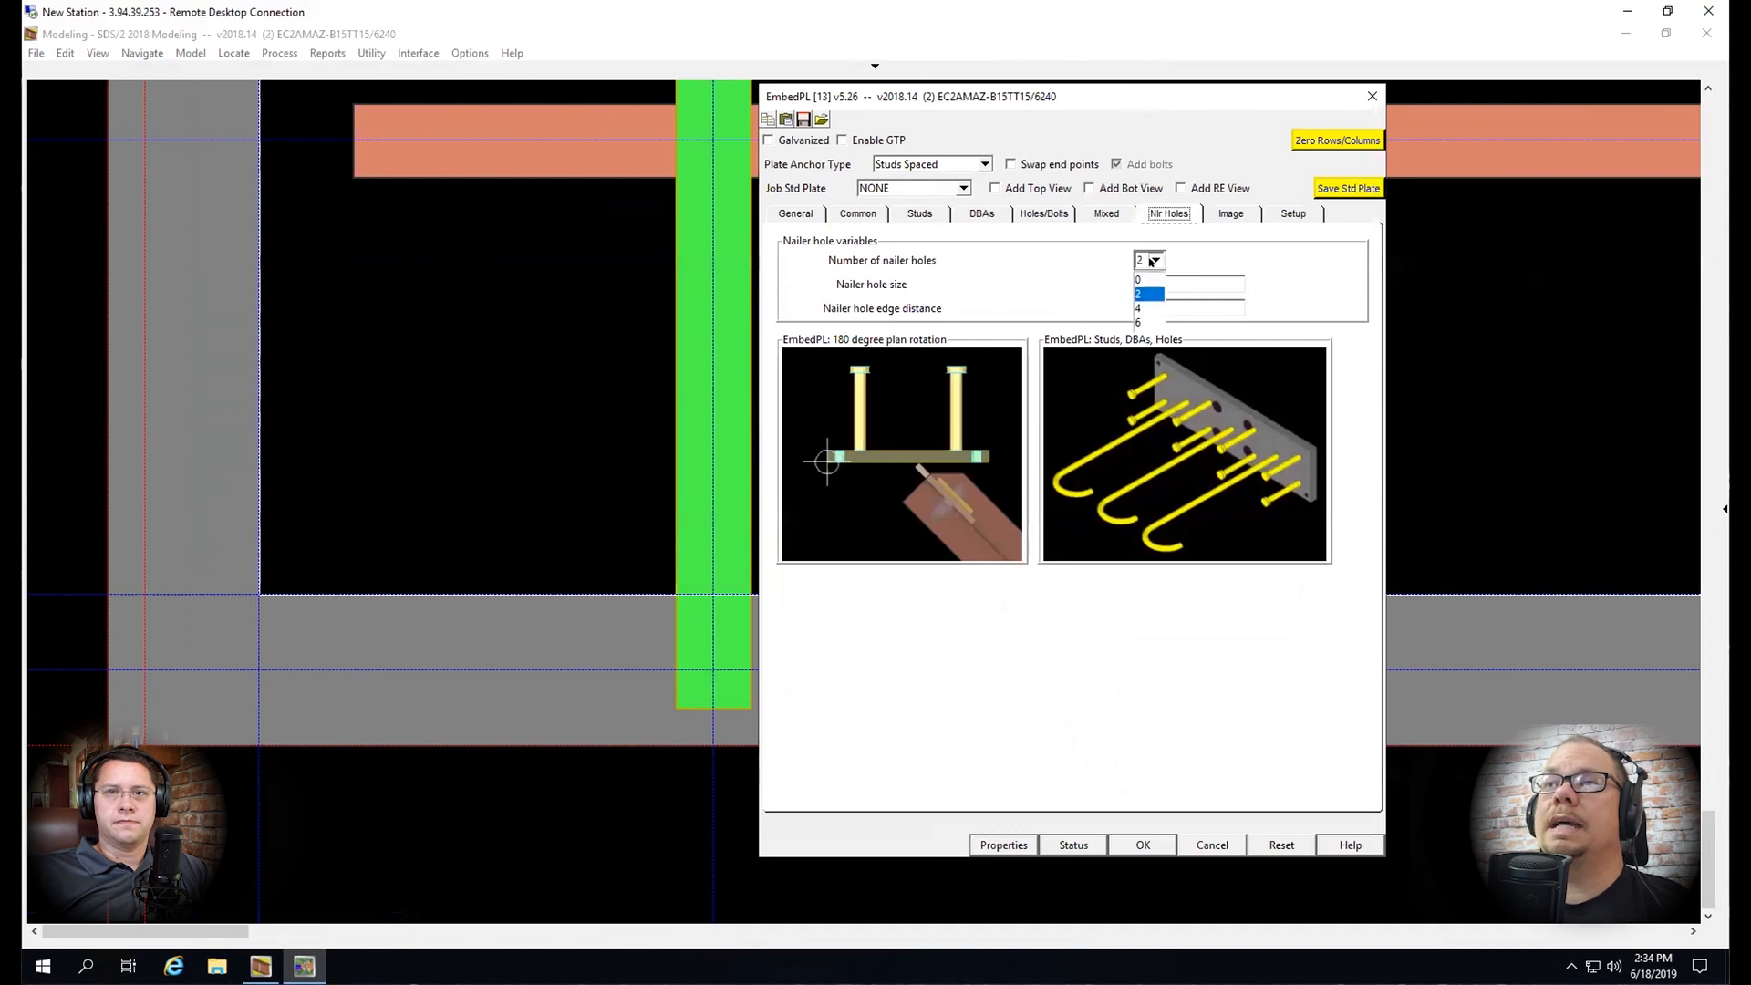
pyautogui.click(1140, 279)
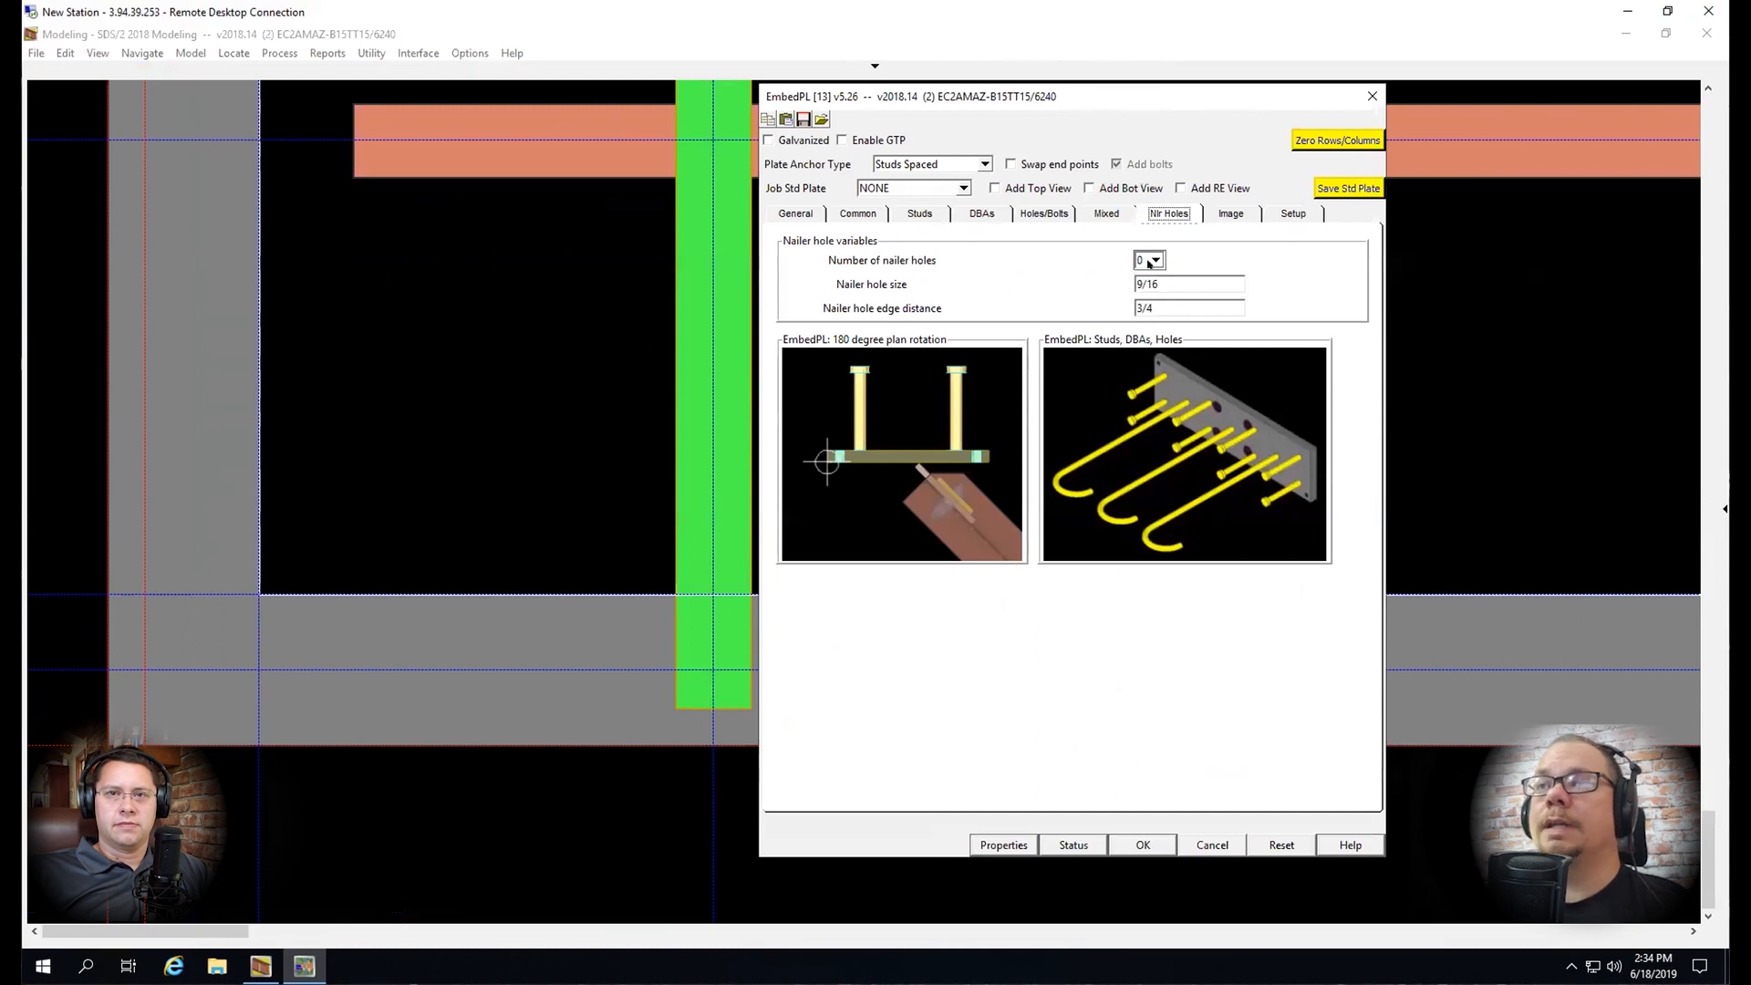
pyautogui.click(1124, 845)
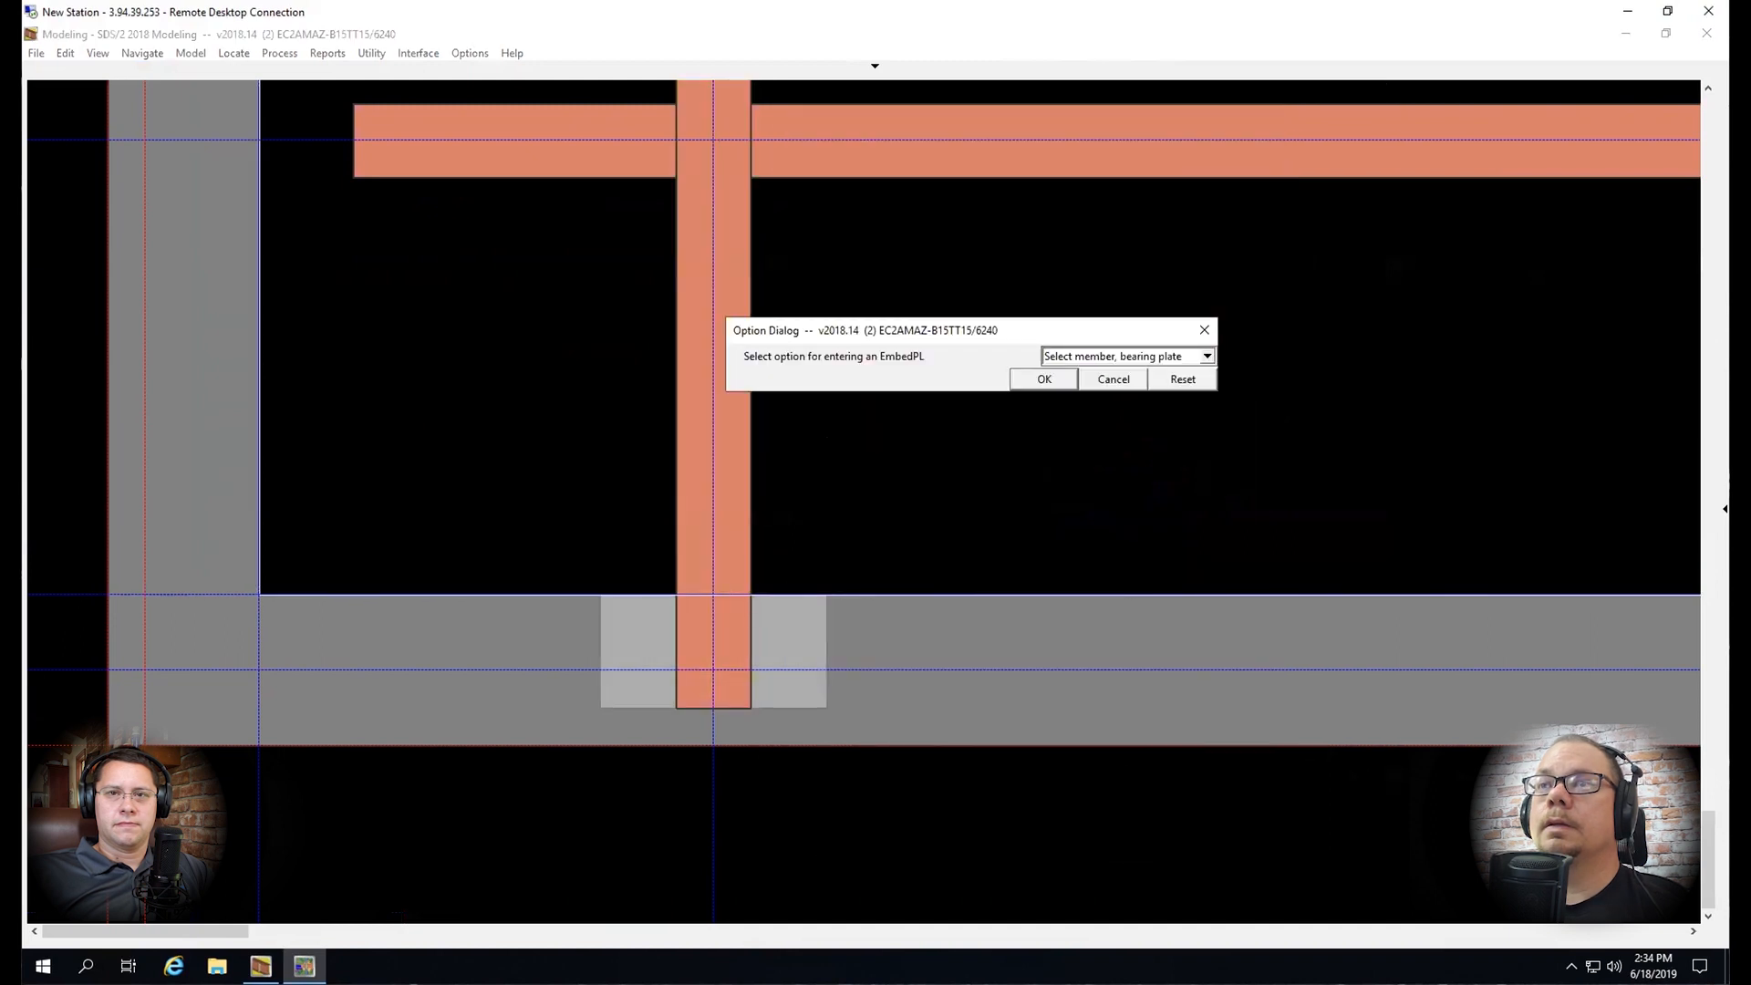
# Add a bearing embed plate at the Right End of the left vertical beam, at the upper wall, with a plan rotation of 0
pyautogui.click(1024, 378)
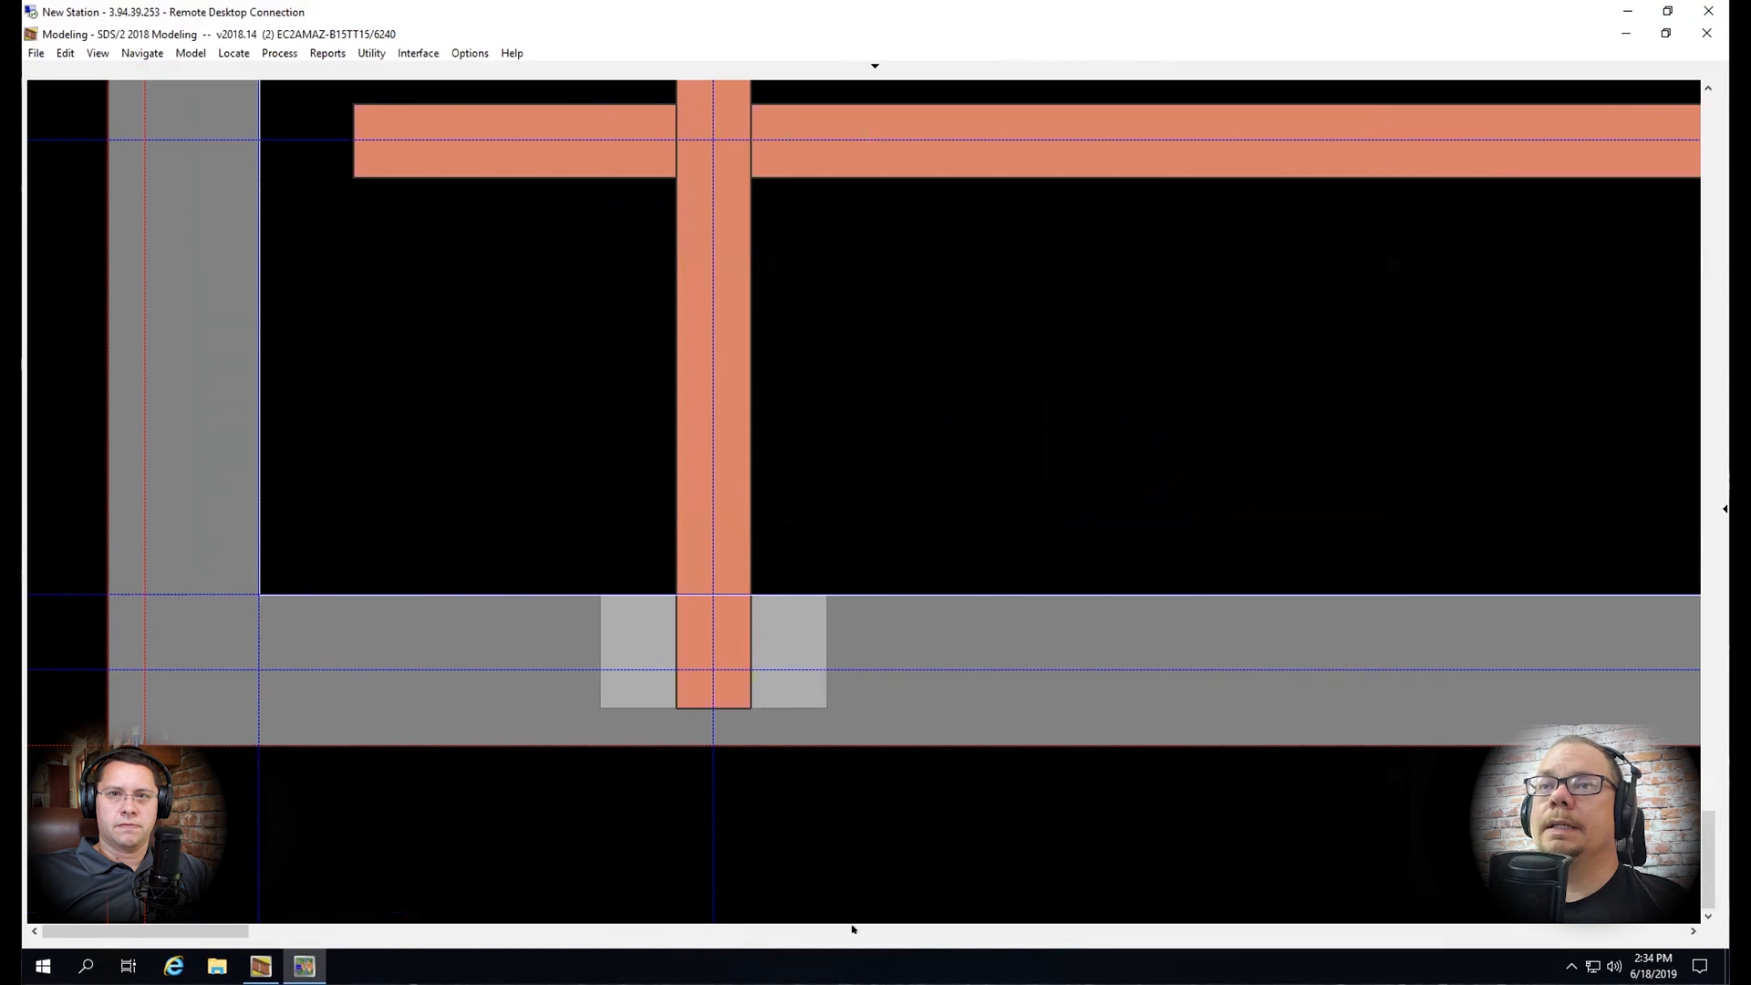
pyautogui.scroll(-6, 850, 833)
pyautogui.scroll(5, 797, 317)
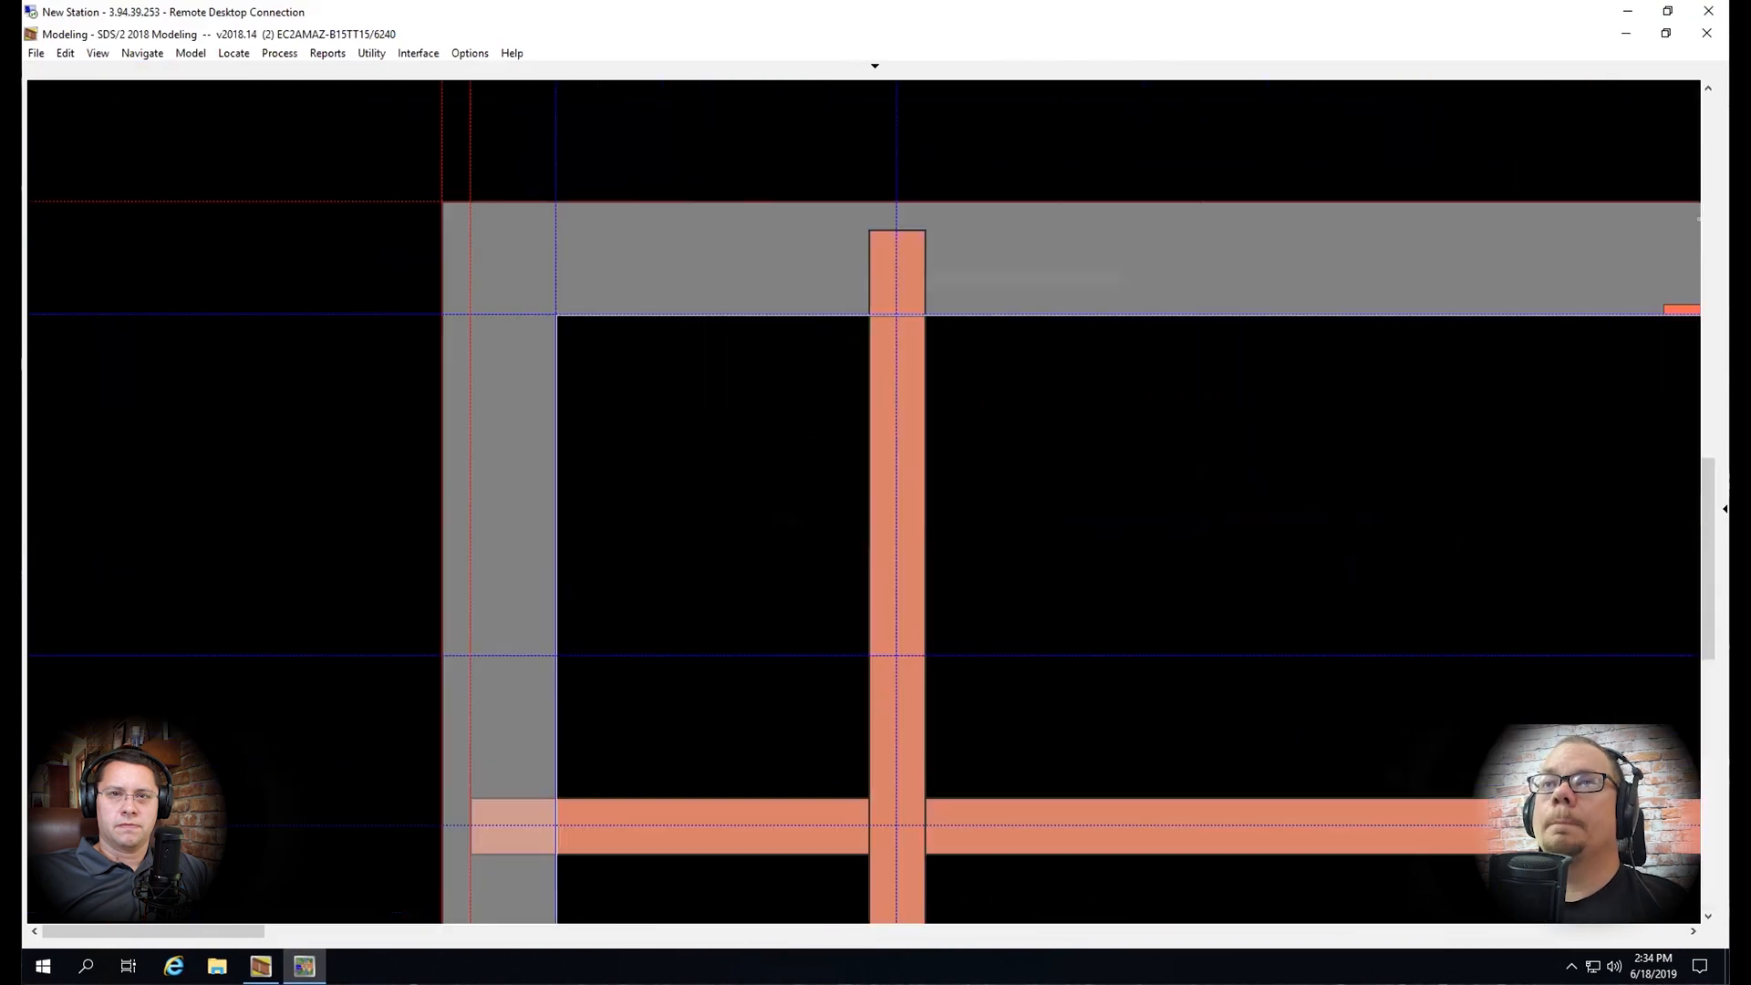
pyautogui.click(896, 547)
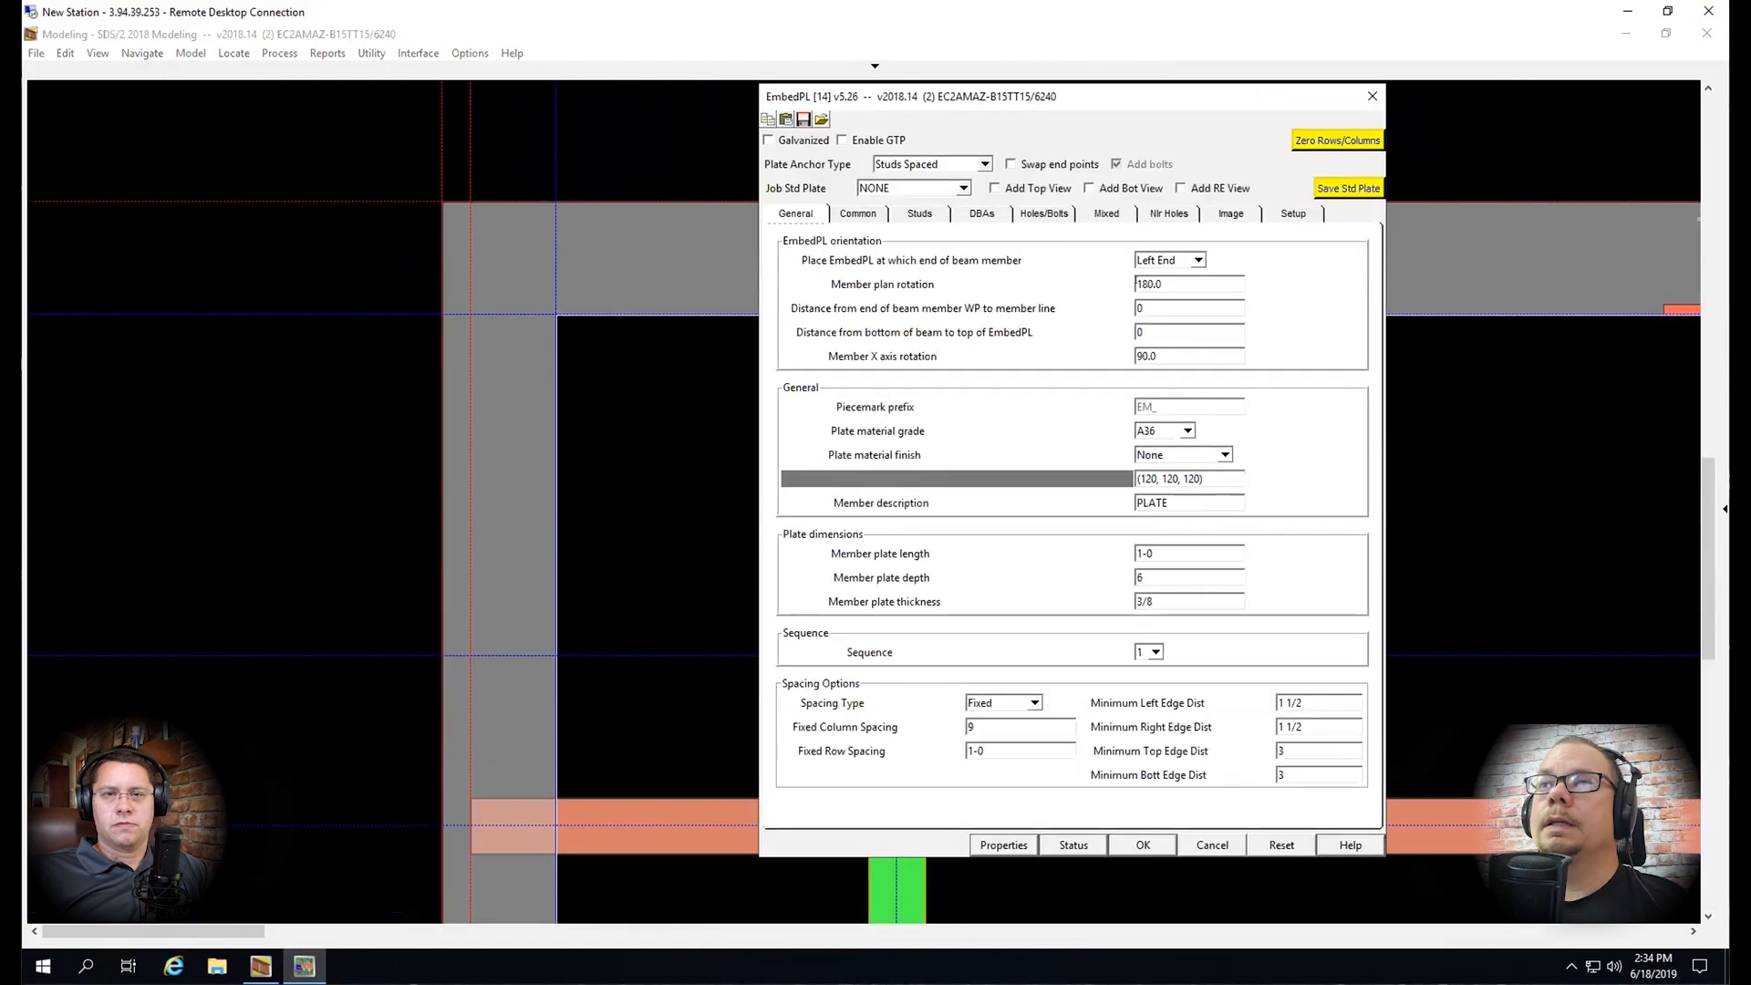
pyautogui.click(1177, 259)
pyautogui.click(1154, 294)
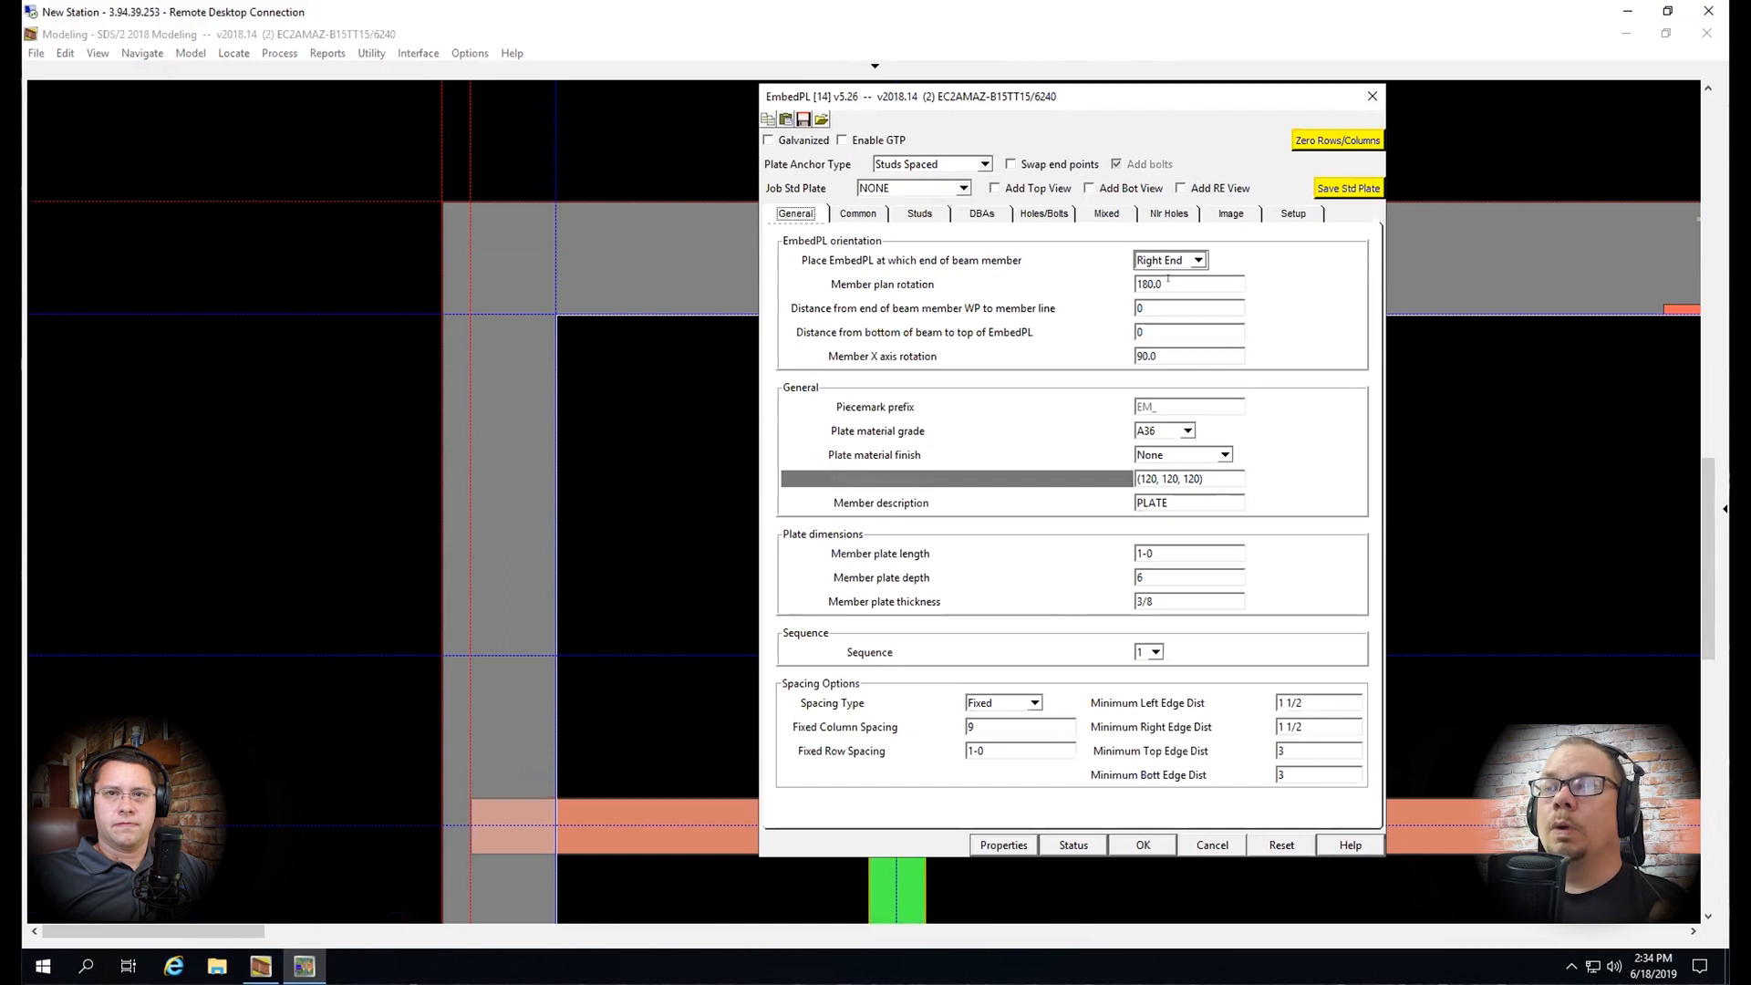
pyautogui.click(1168, 282)
pyautogui.write('0')
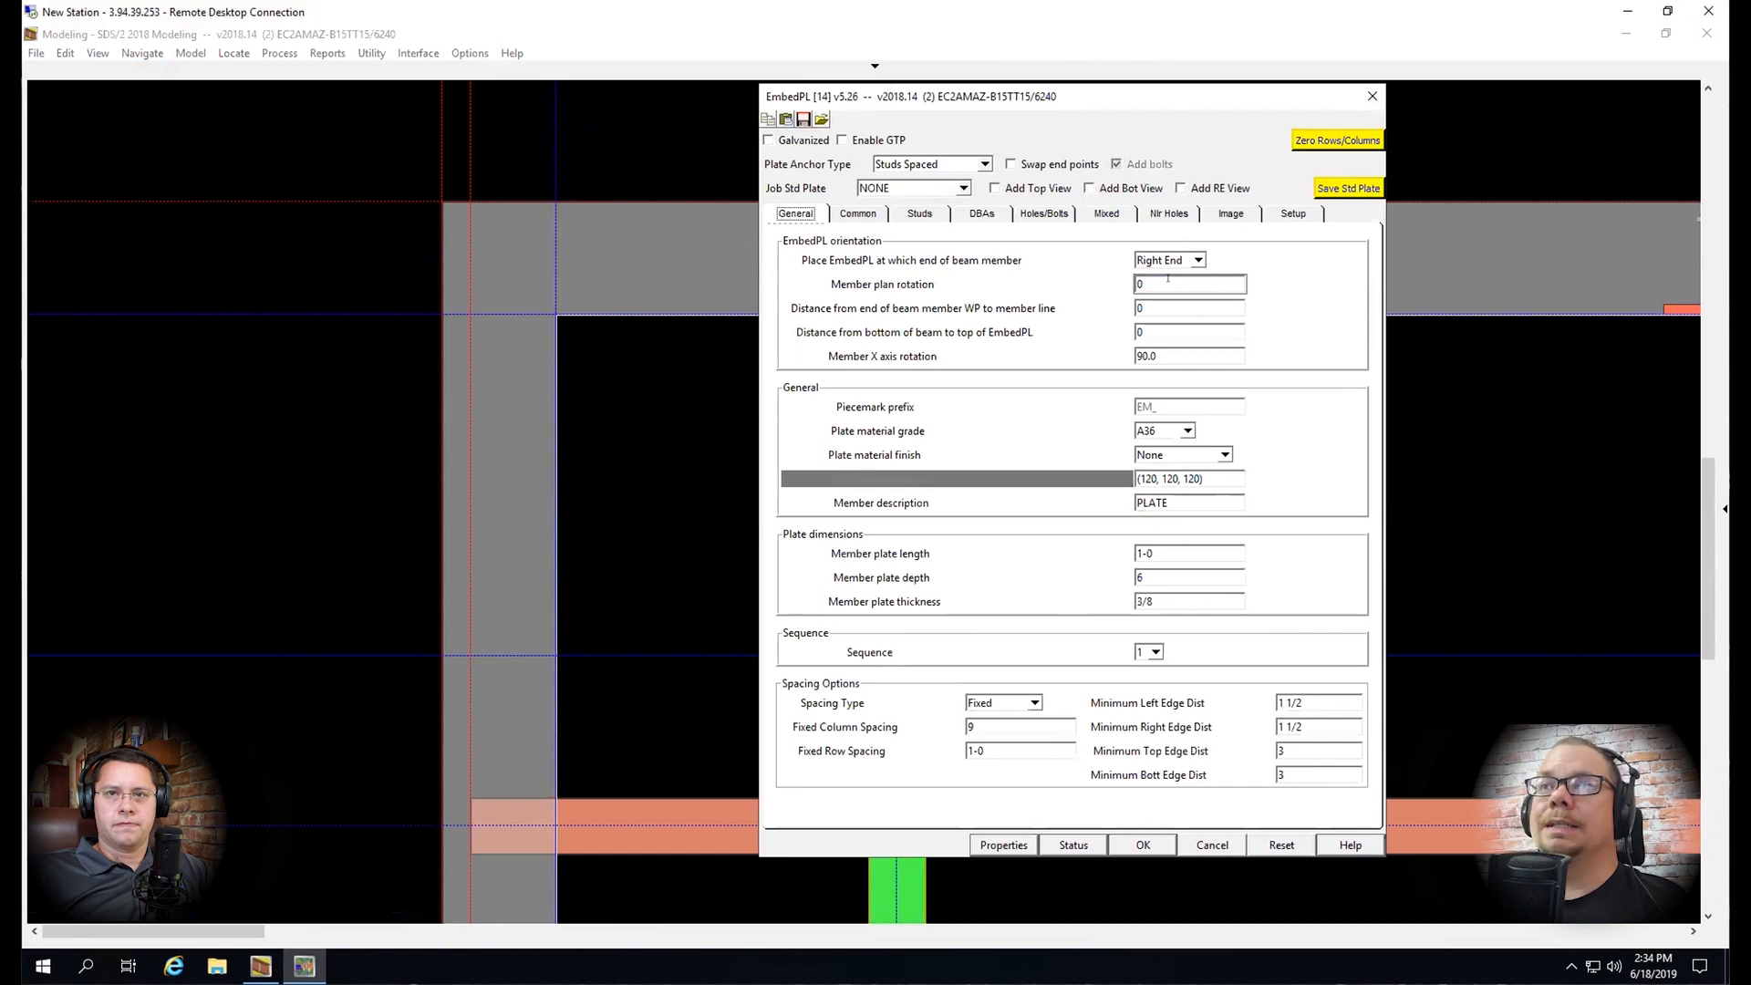
pyautogui.press('Return')
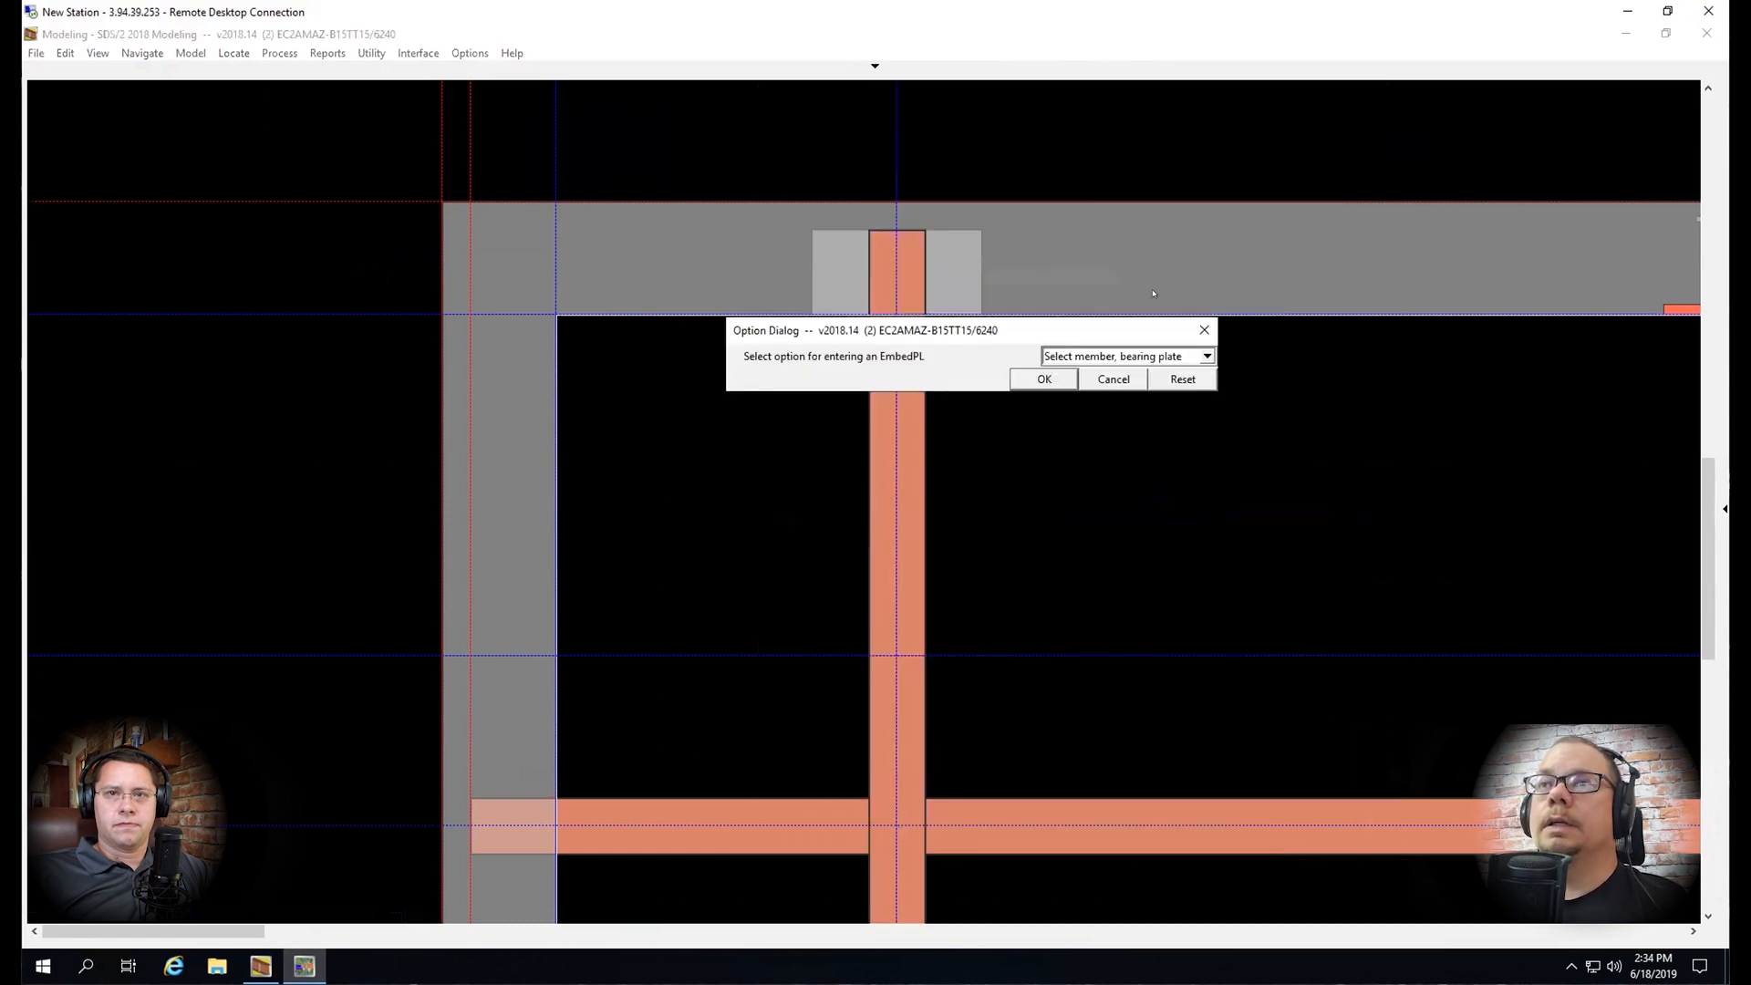
pyautogui.click(1068, 379)
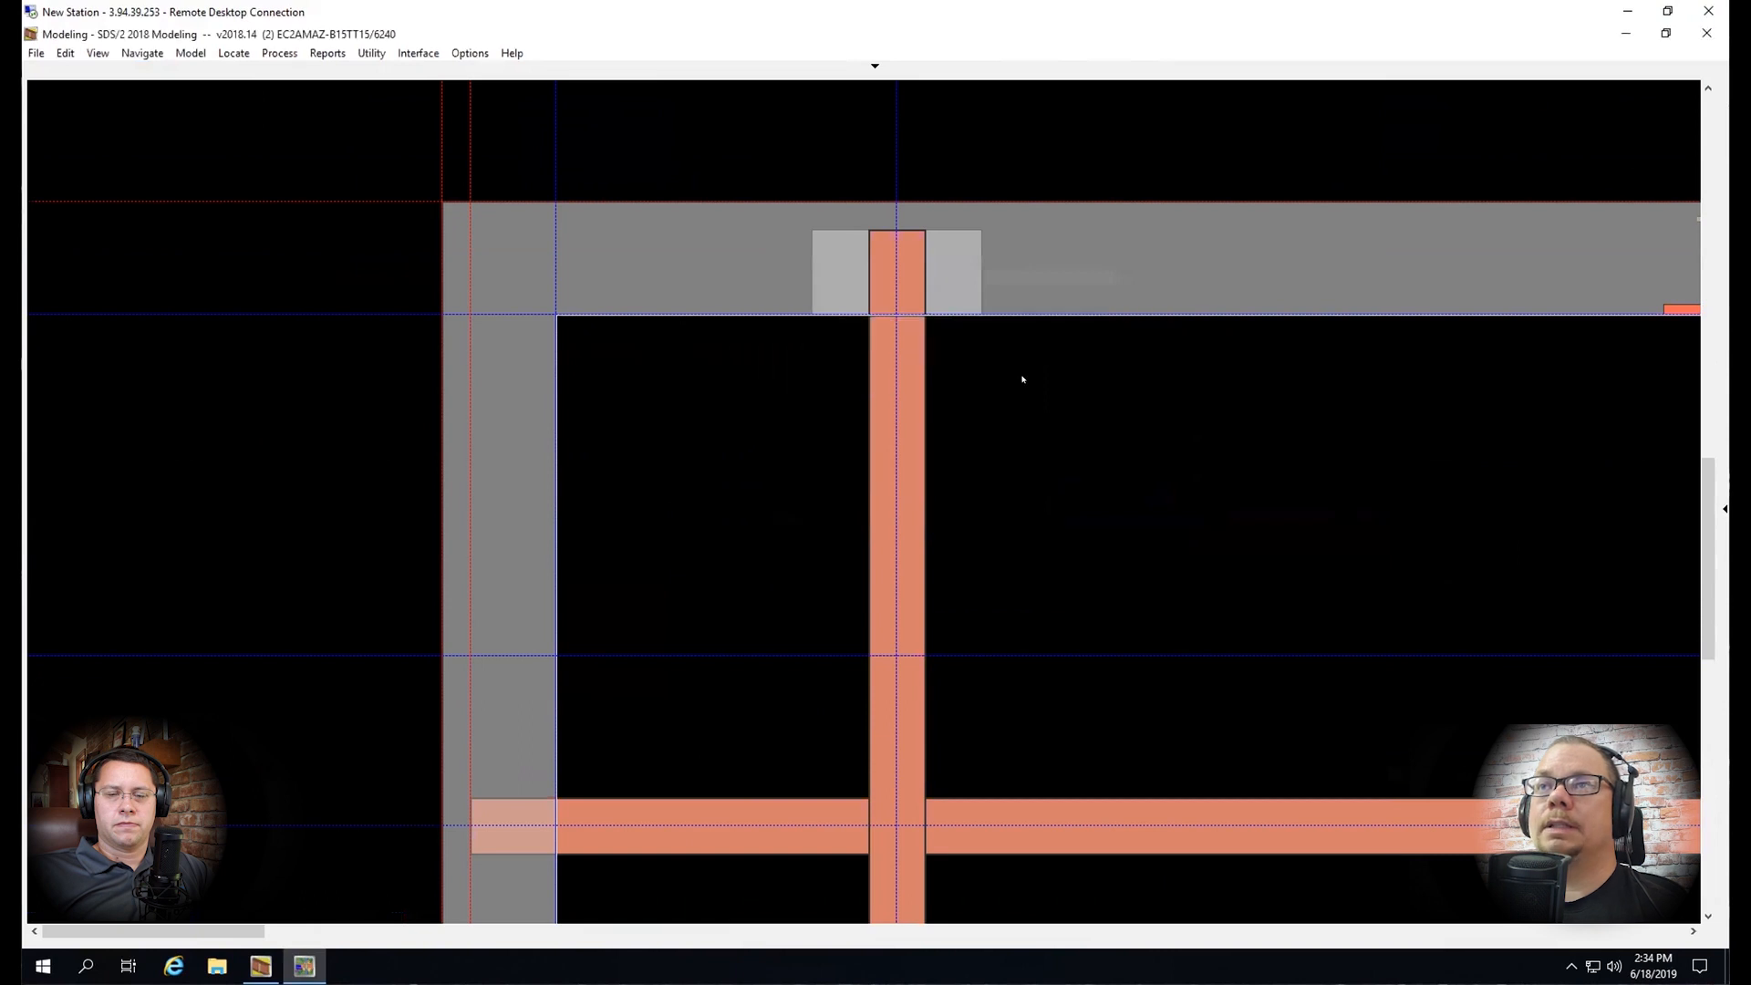
# List the members and materials that can be selected at the new embed plate on the upper wall
pyautogui.rightClick(827, 277)
pyautogui.moveTo(880, 290)
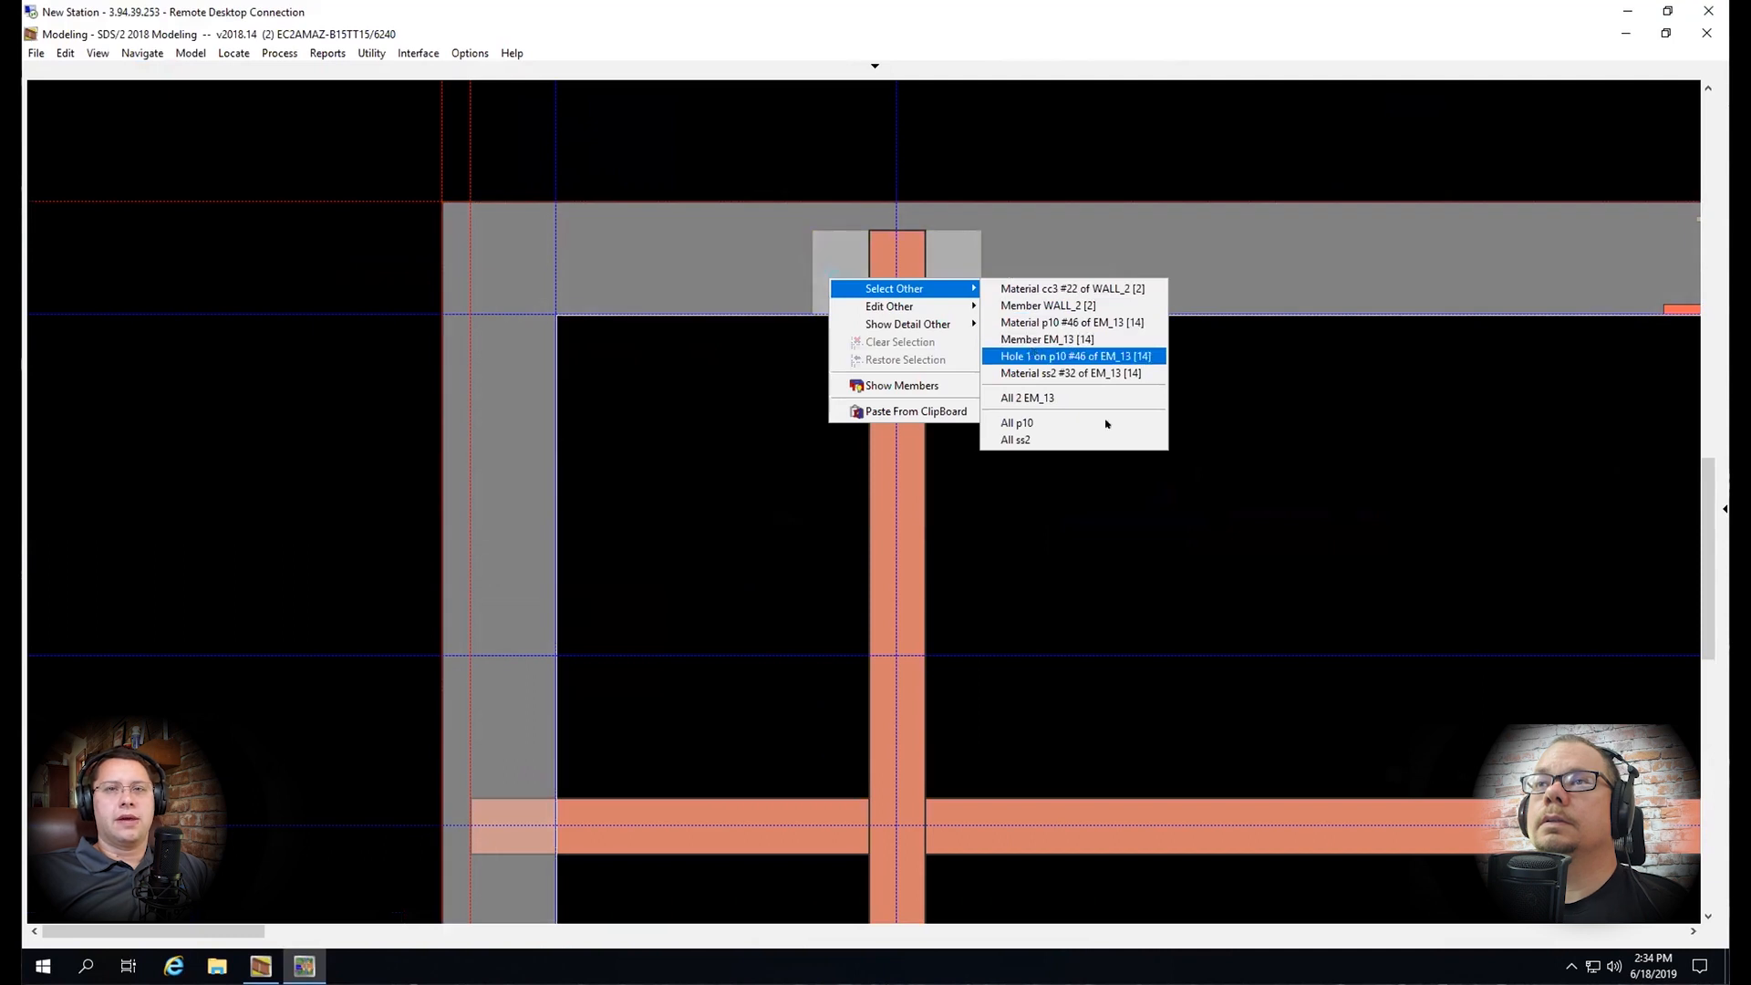
pyautogui.click(1177, 492)
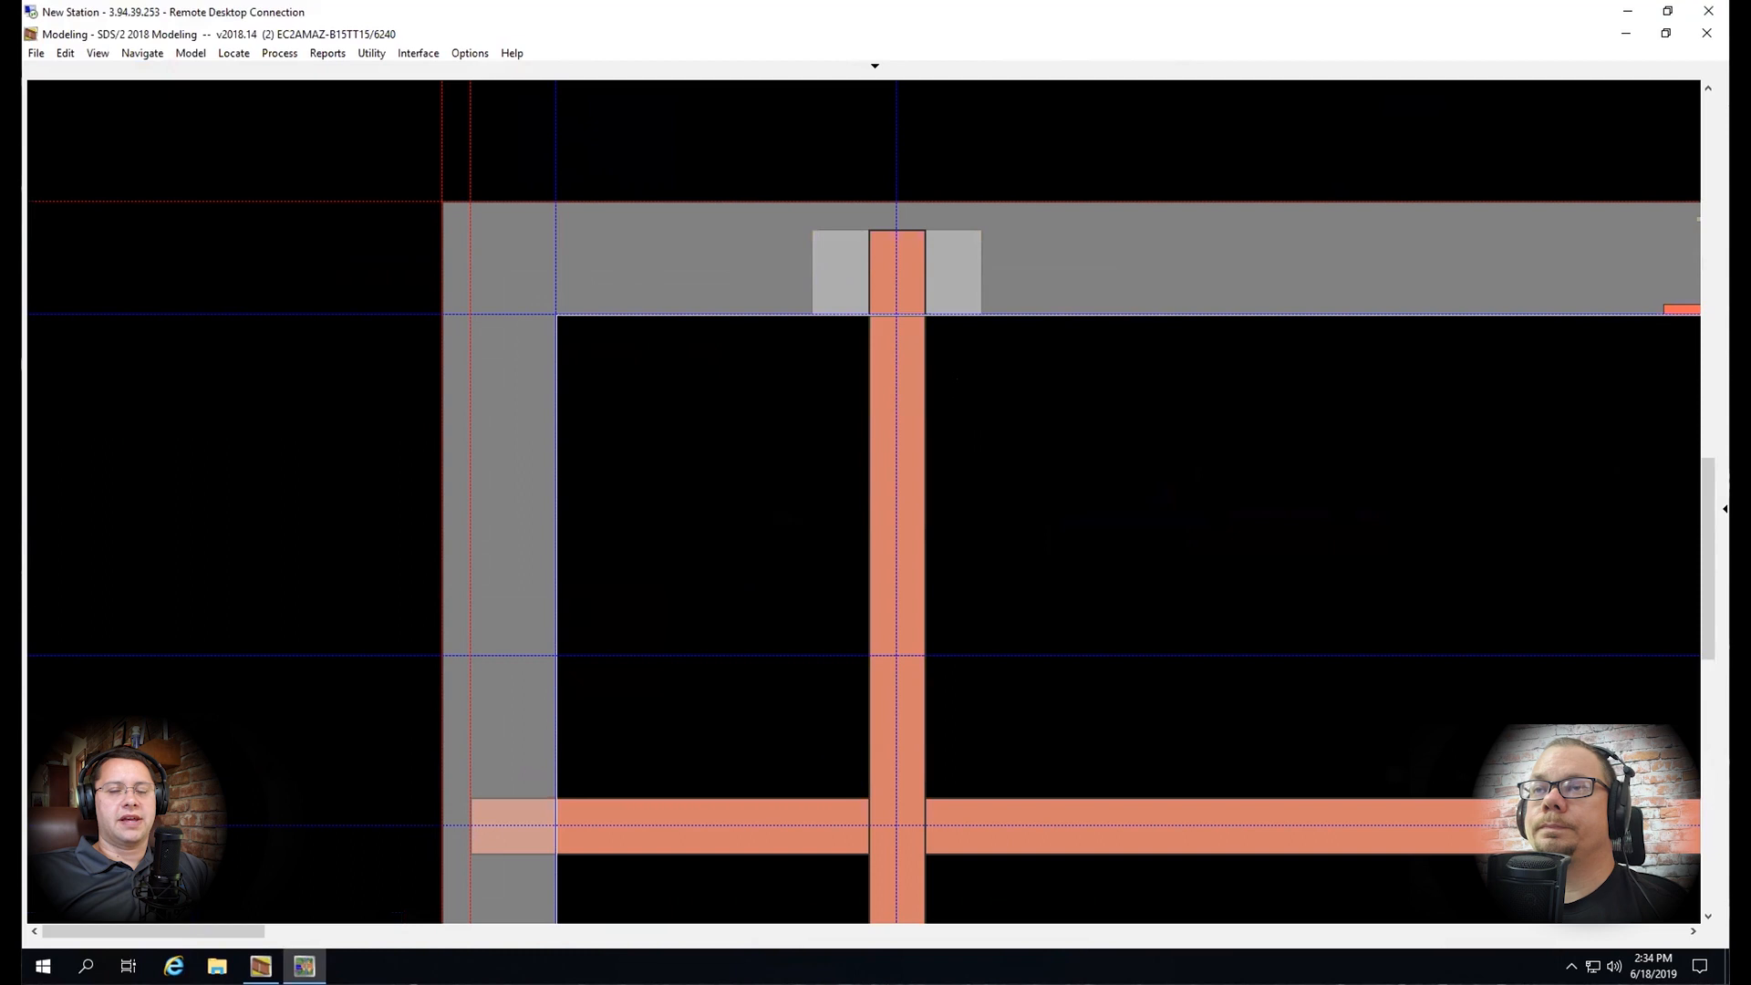
# Edit the embed plate under the left vertical beam's lower end and set its X axis rotation to 0
pyautogui.scroll(-3, 949, 391)
pyautogui.press('Down')
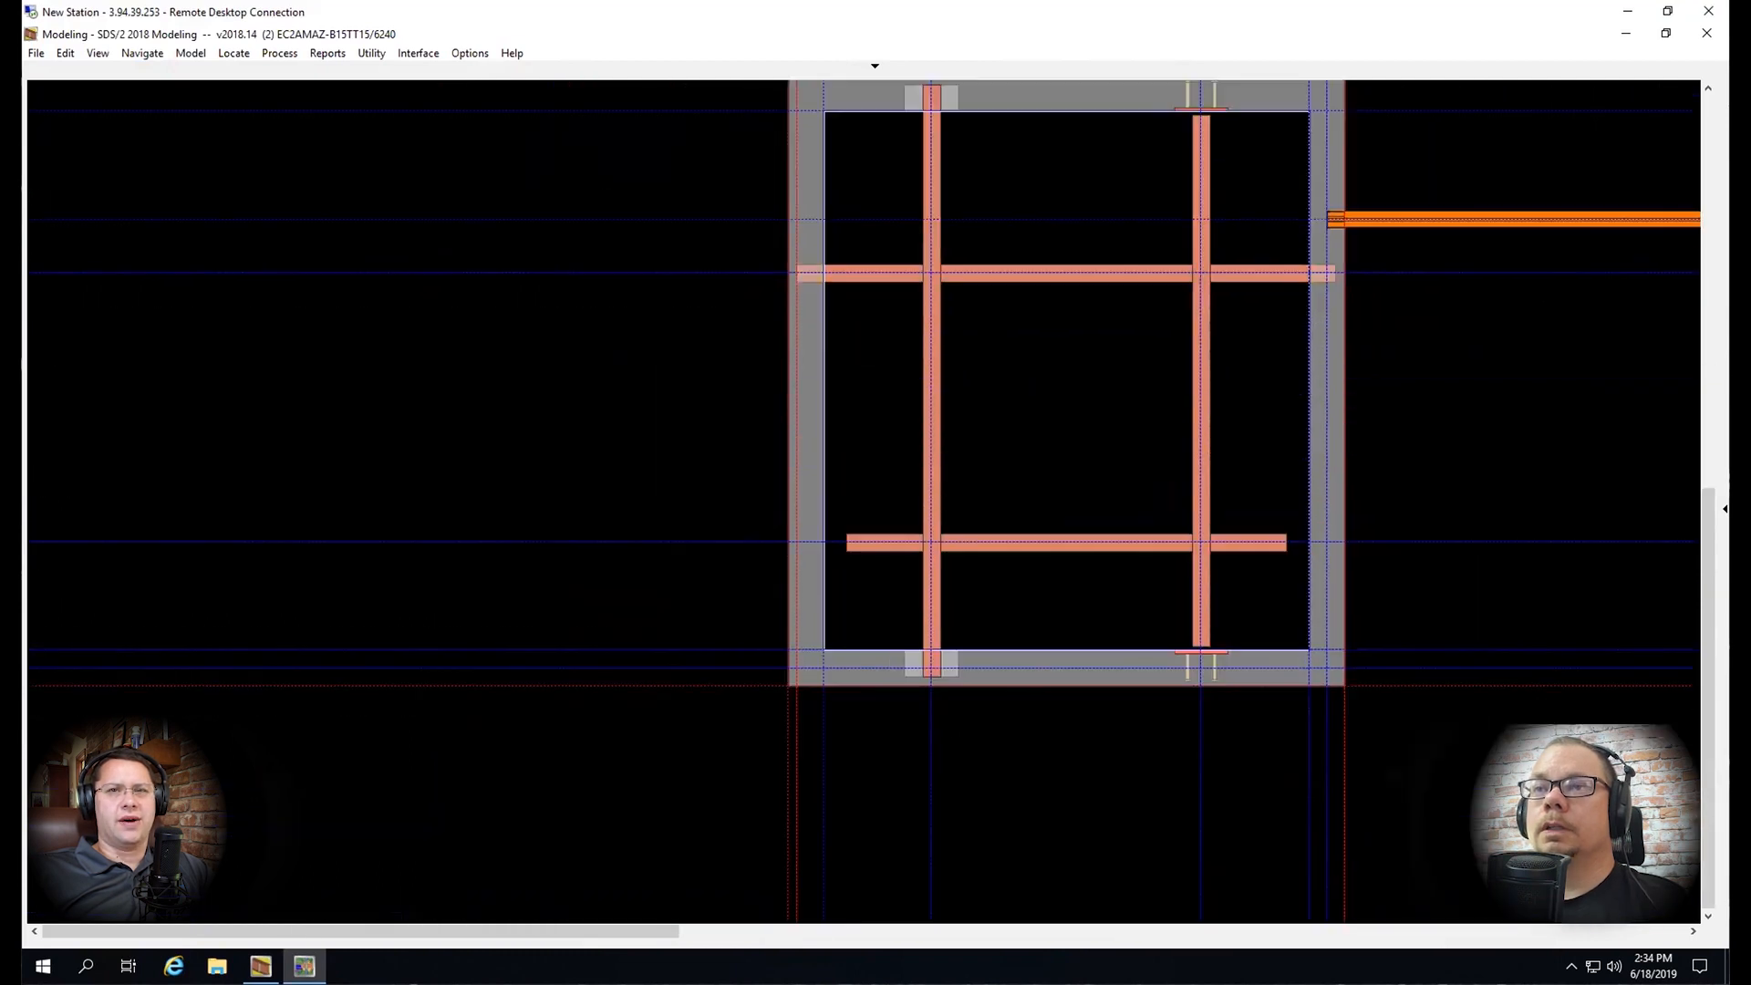
pyautogui.scroll(6, 934, 657)
pyautogui.moveTo(1382, 921); pyautogui.dragTo(1422, 921)
pyautogui.rightClick(1254, 379)
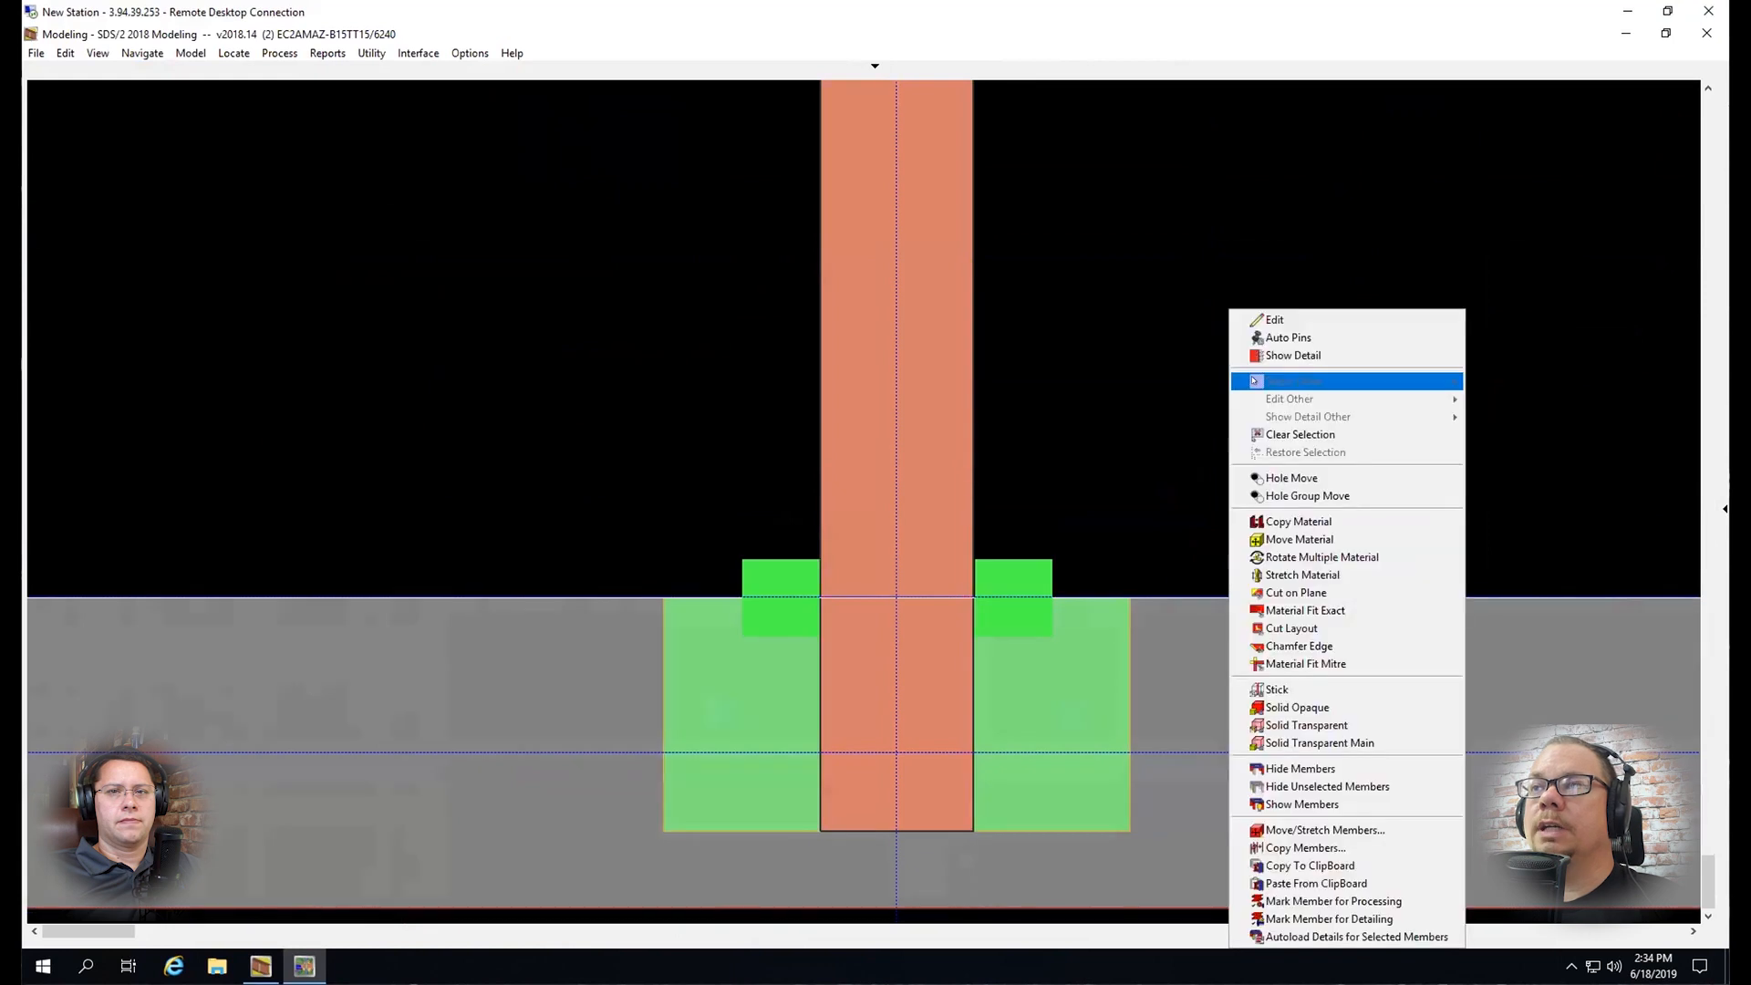
pyautogui.click(1275, 319)
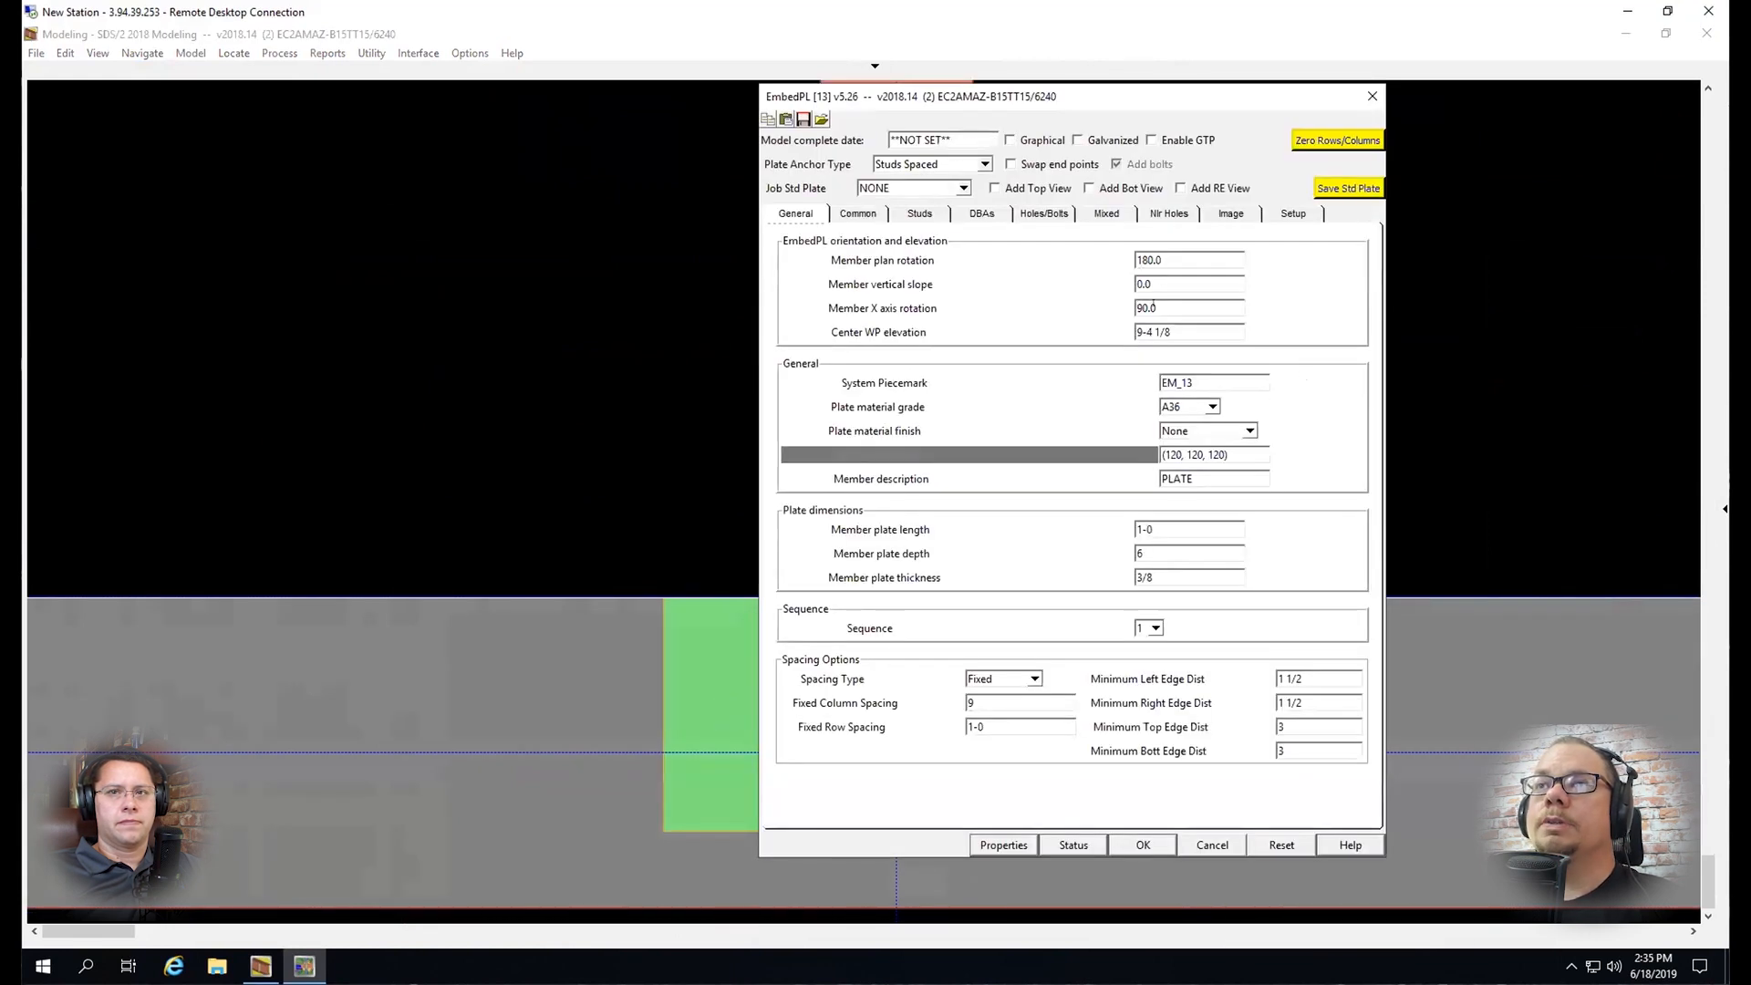
pyautogui.doubleClick(1164, 306)
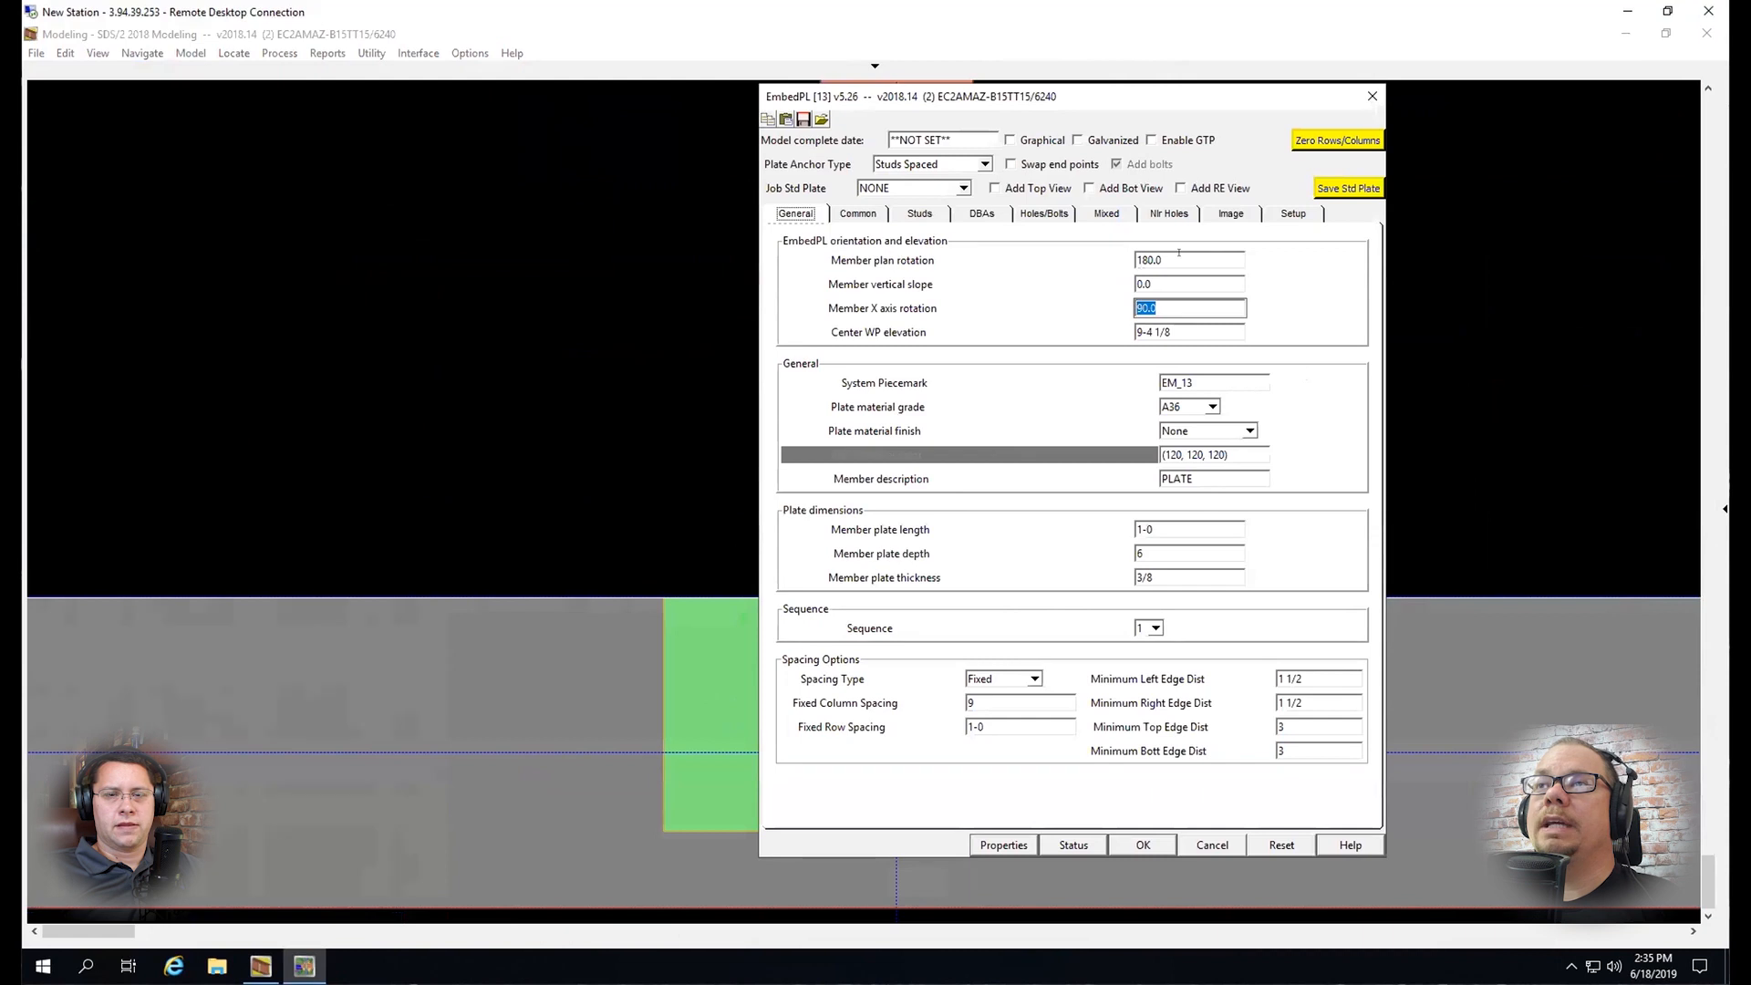
pyautogui.write('0')
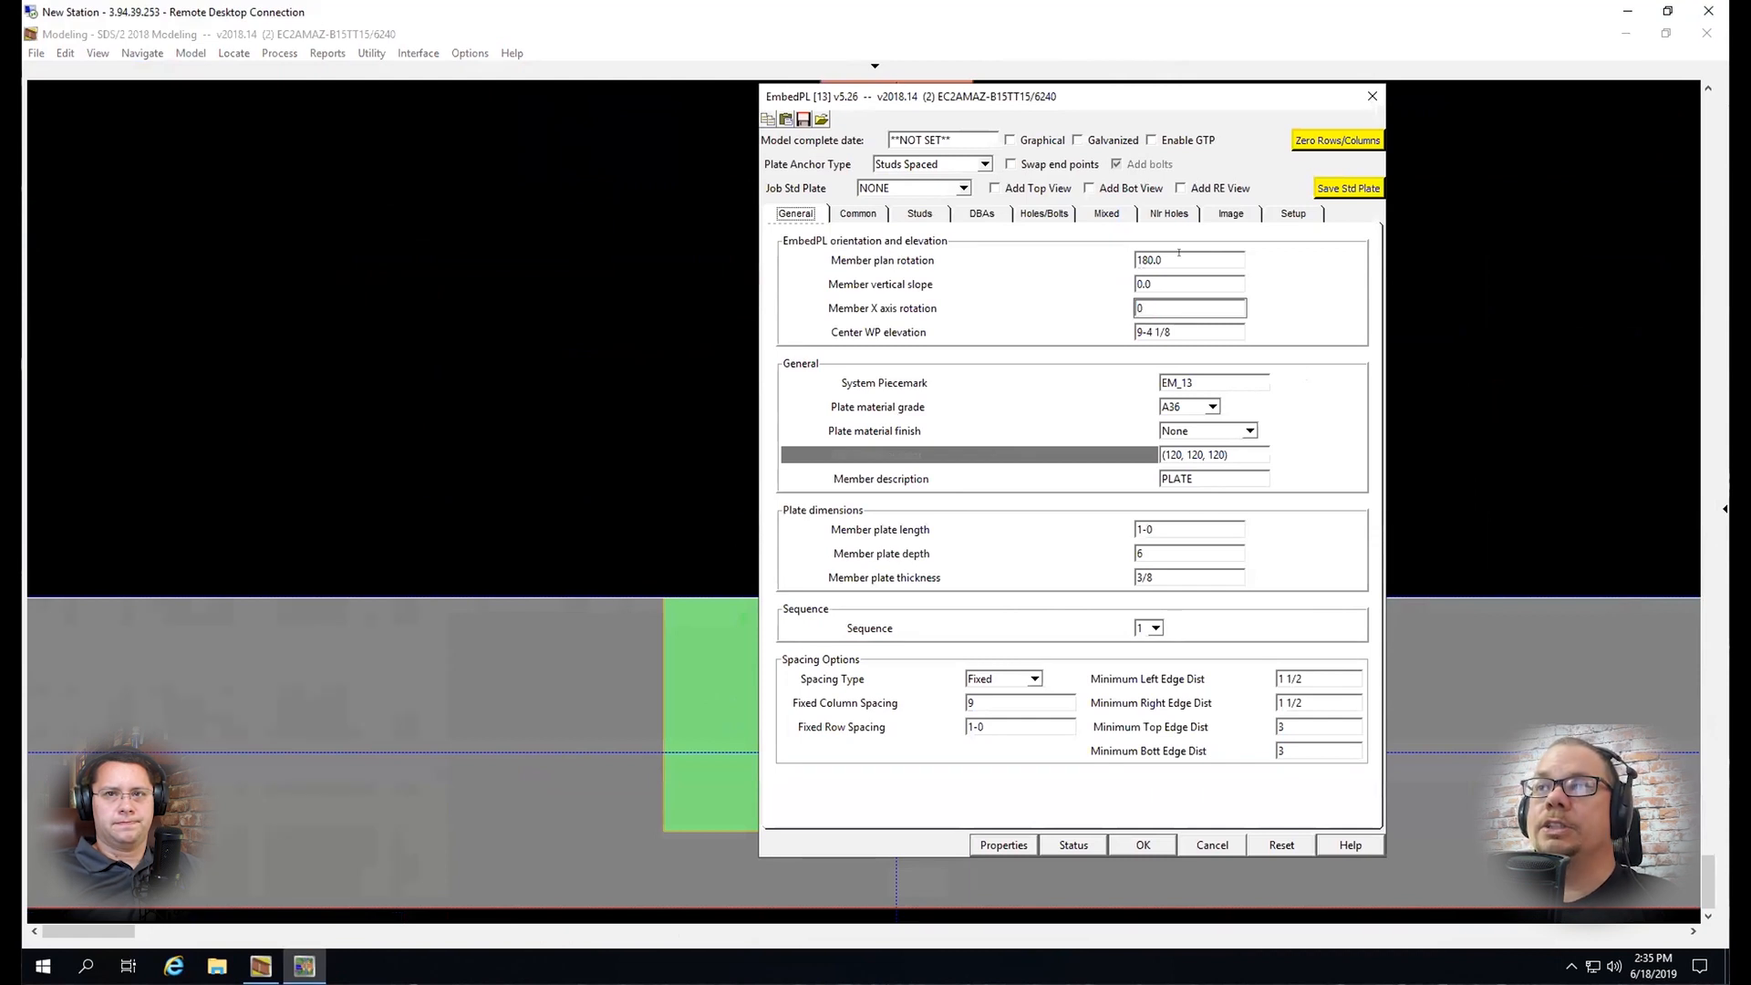
pyautogui.press('Return')
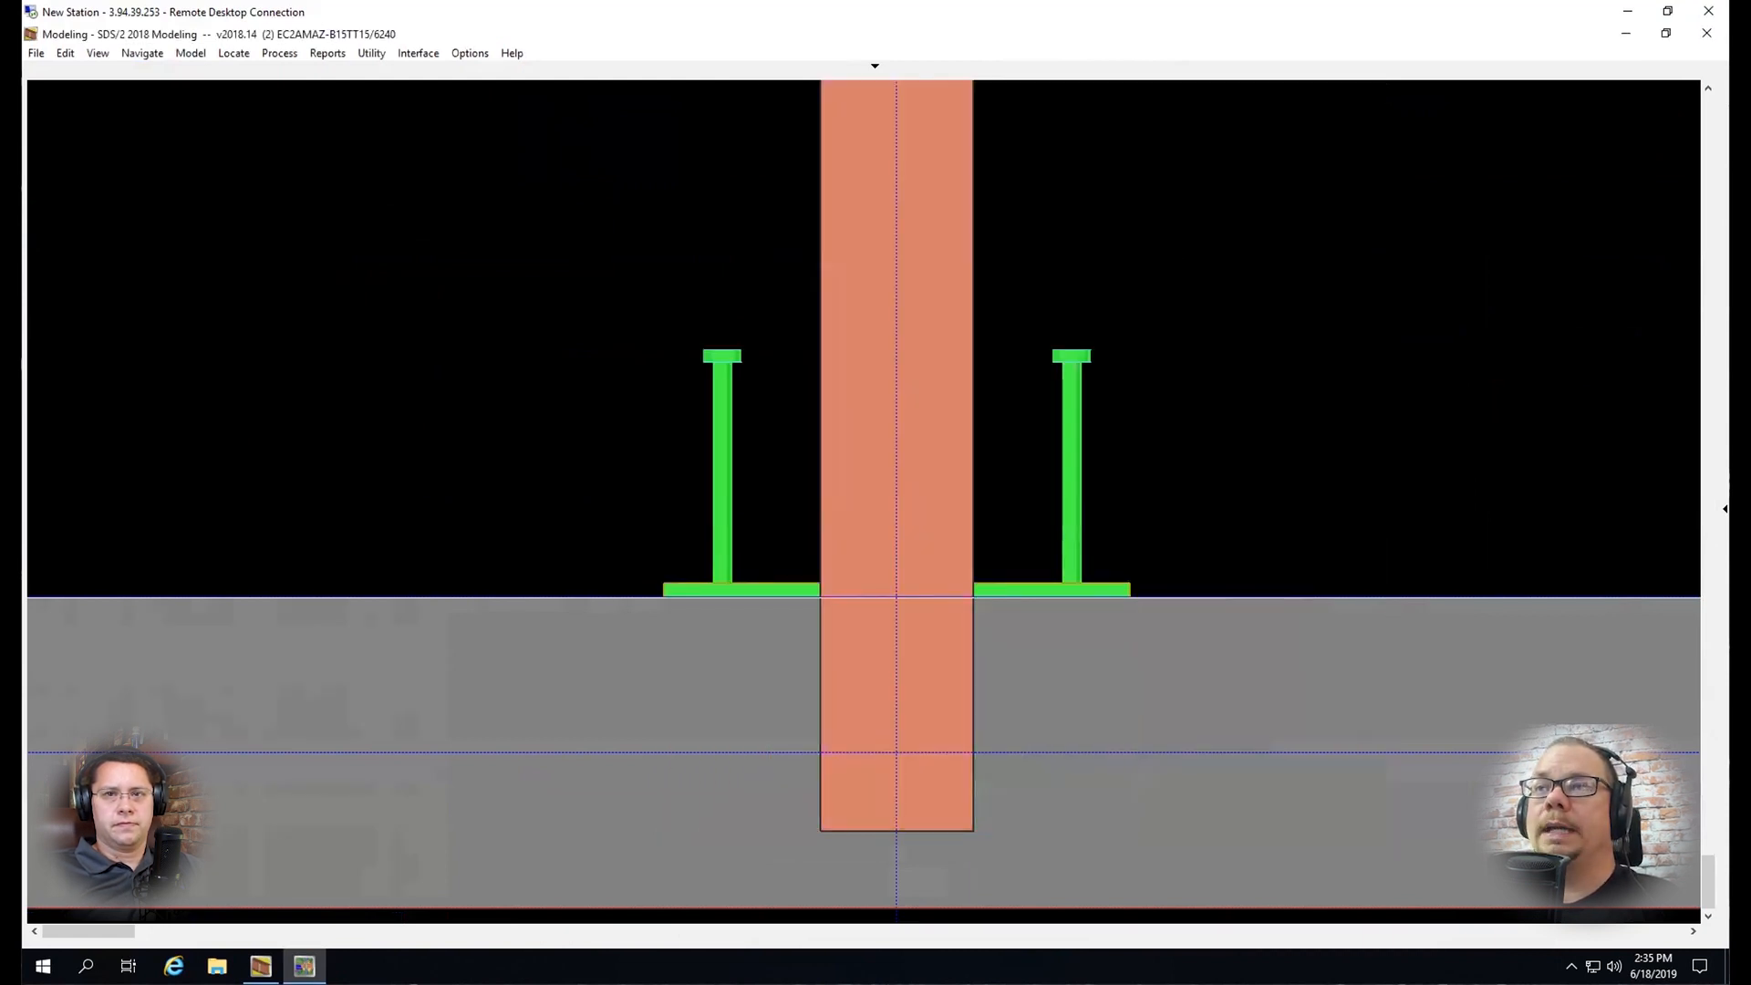
# Set the same embed plate's X axis rotation to 90 and its plan rotation to 0, and check its member line
pyautogui.click(1053, 588)
pyautogui.doubleClick(1053, 588)
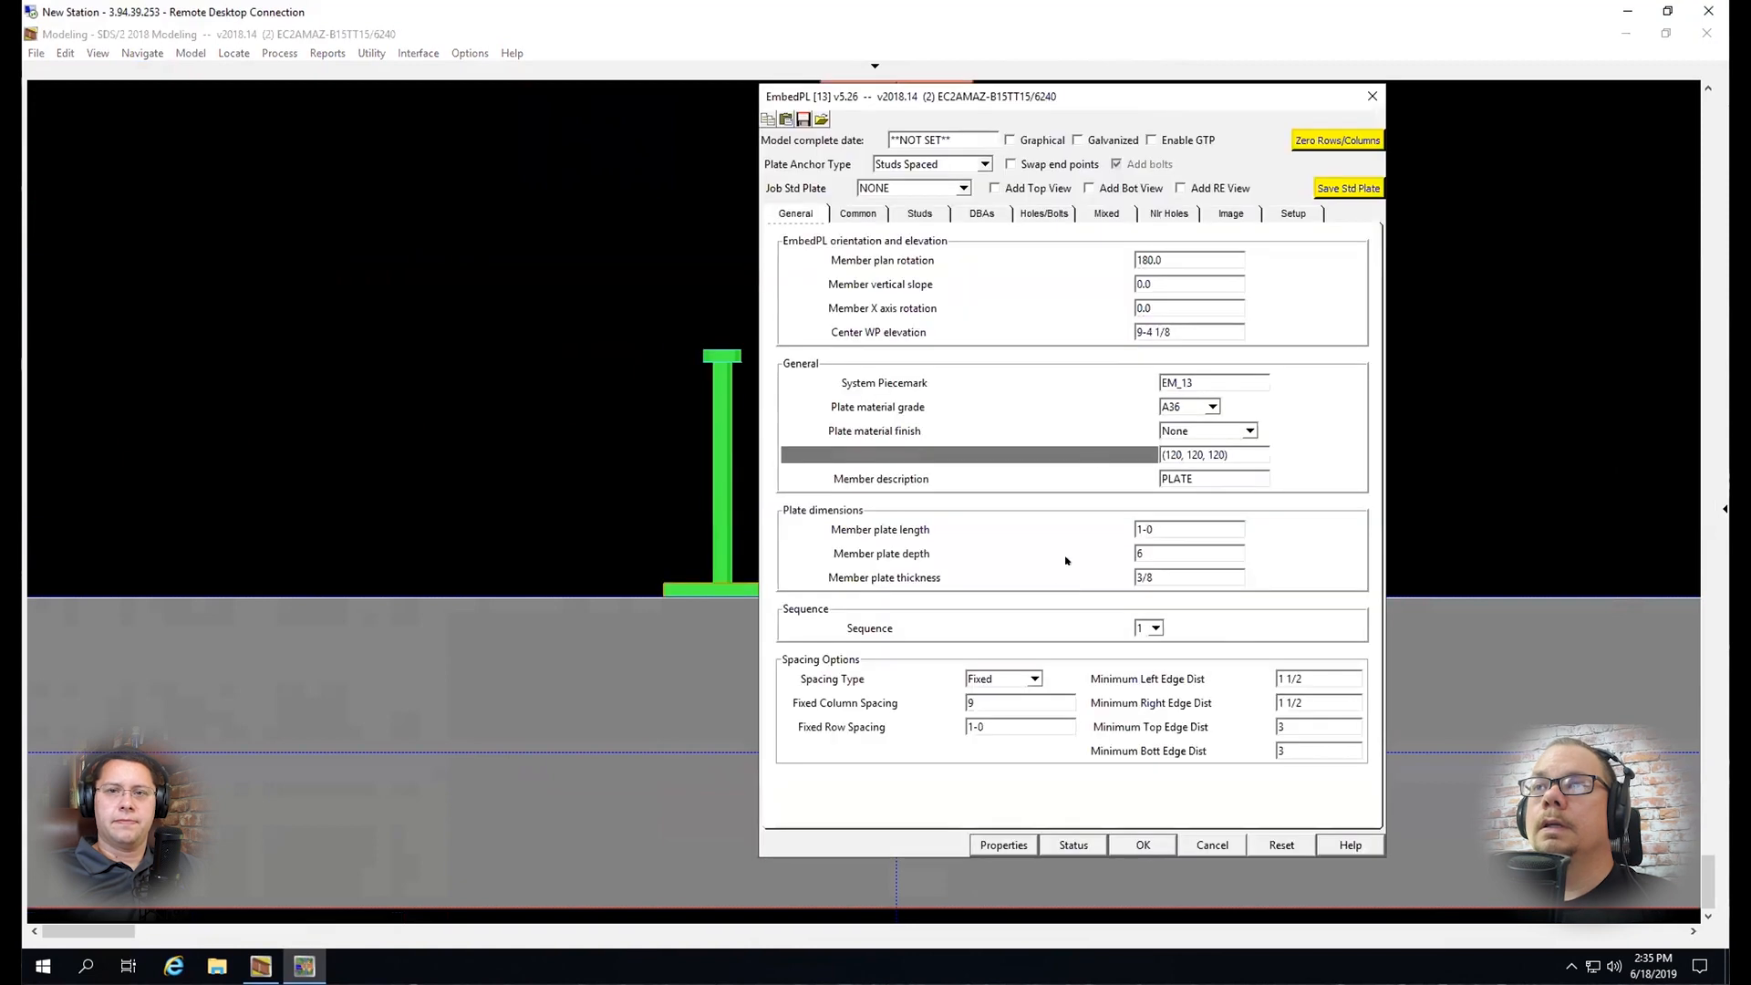
pyautogui.write('90')
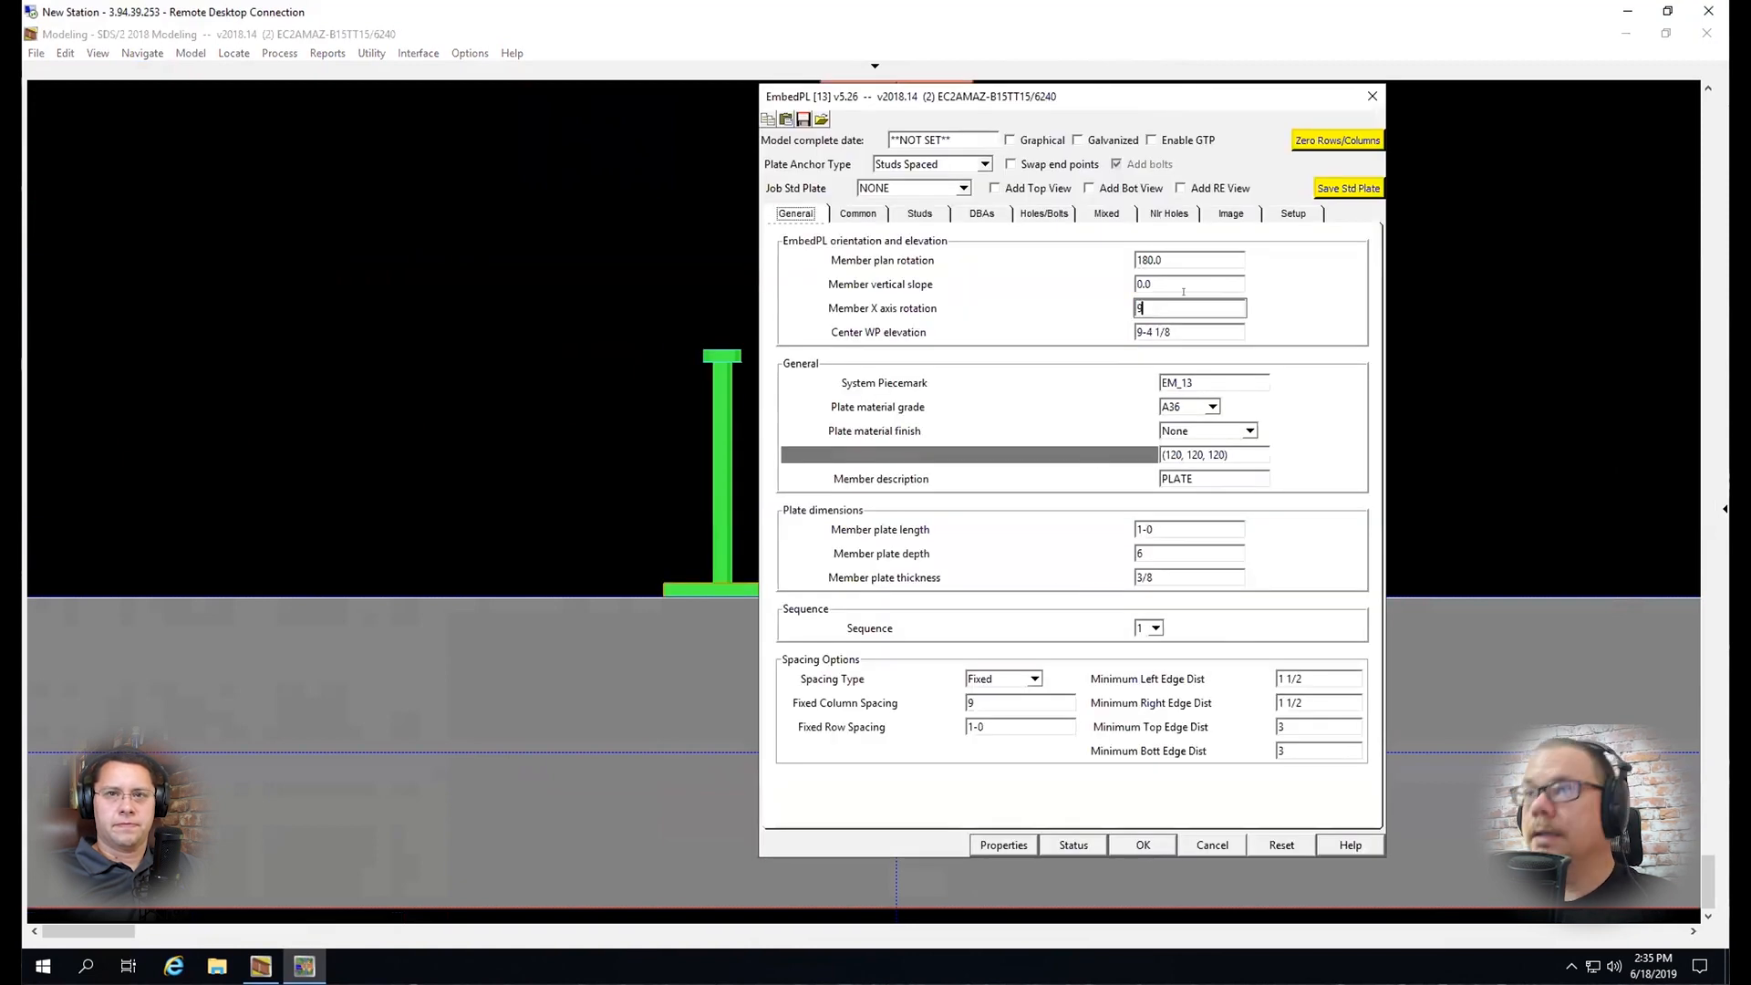
pyautogui.click(1166, 255)
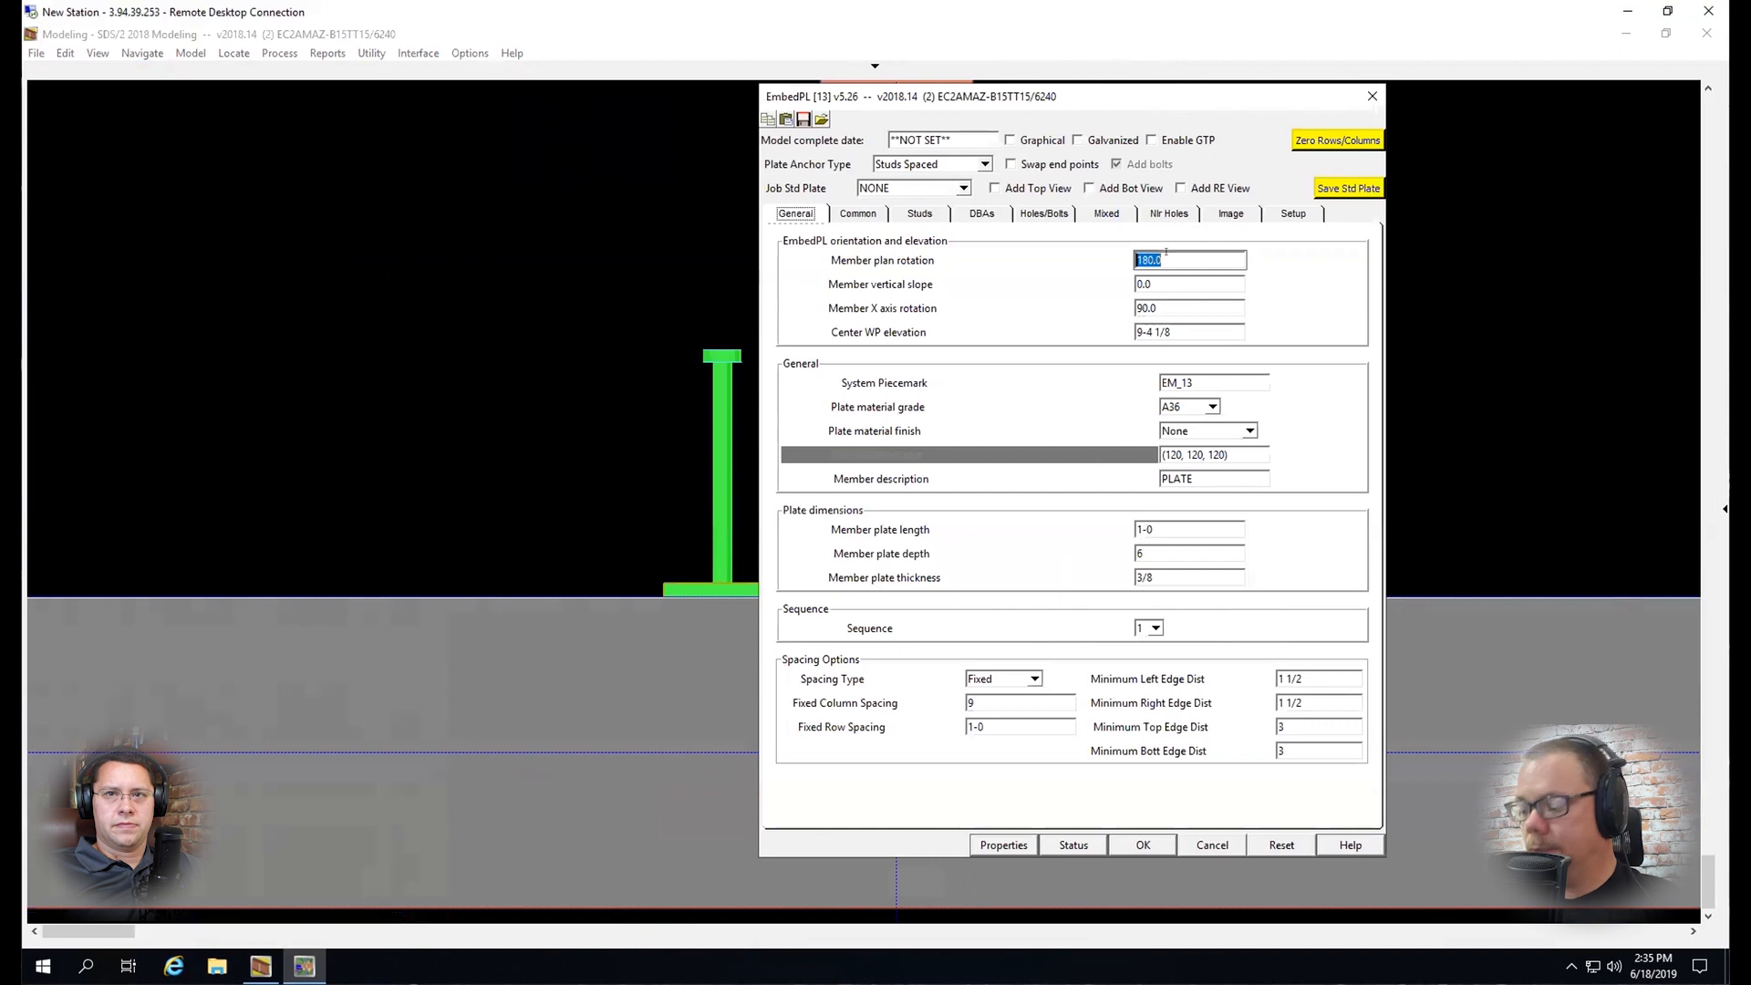
pyautogui.write('90')
pyautogui.press('Return')
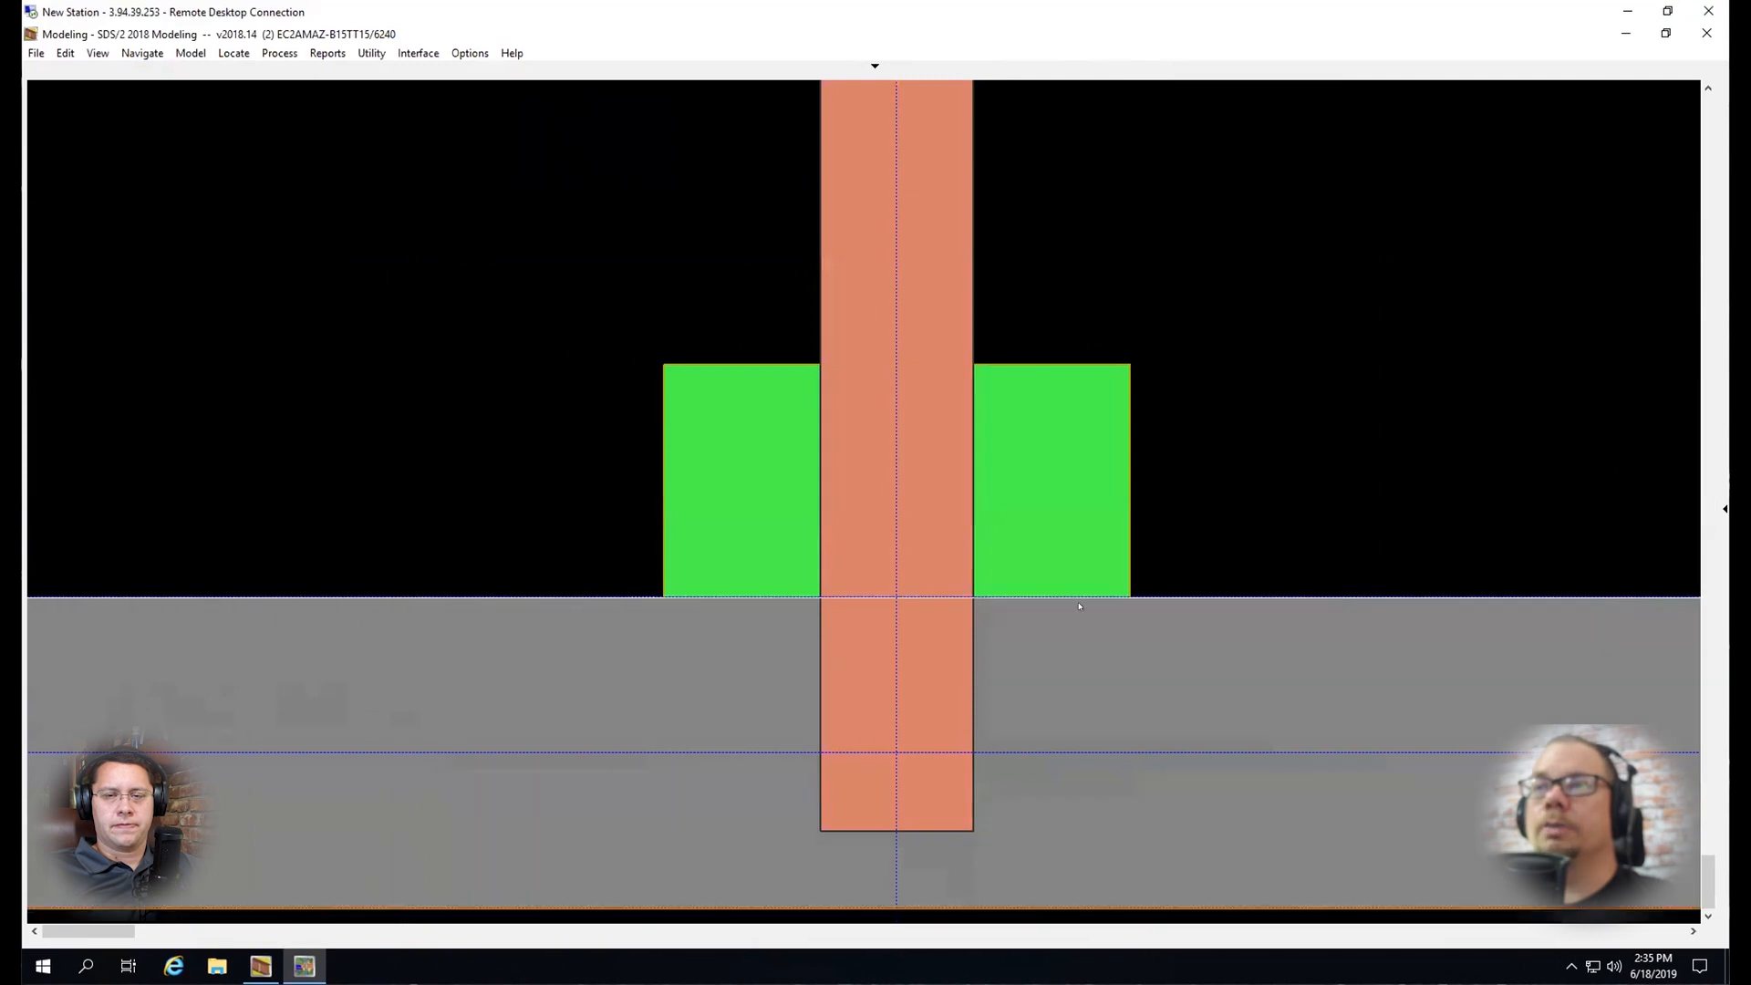
pyautogui.click(894, 595)
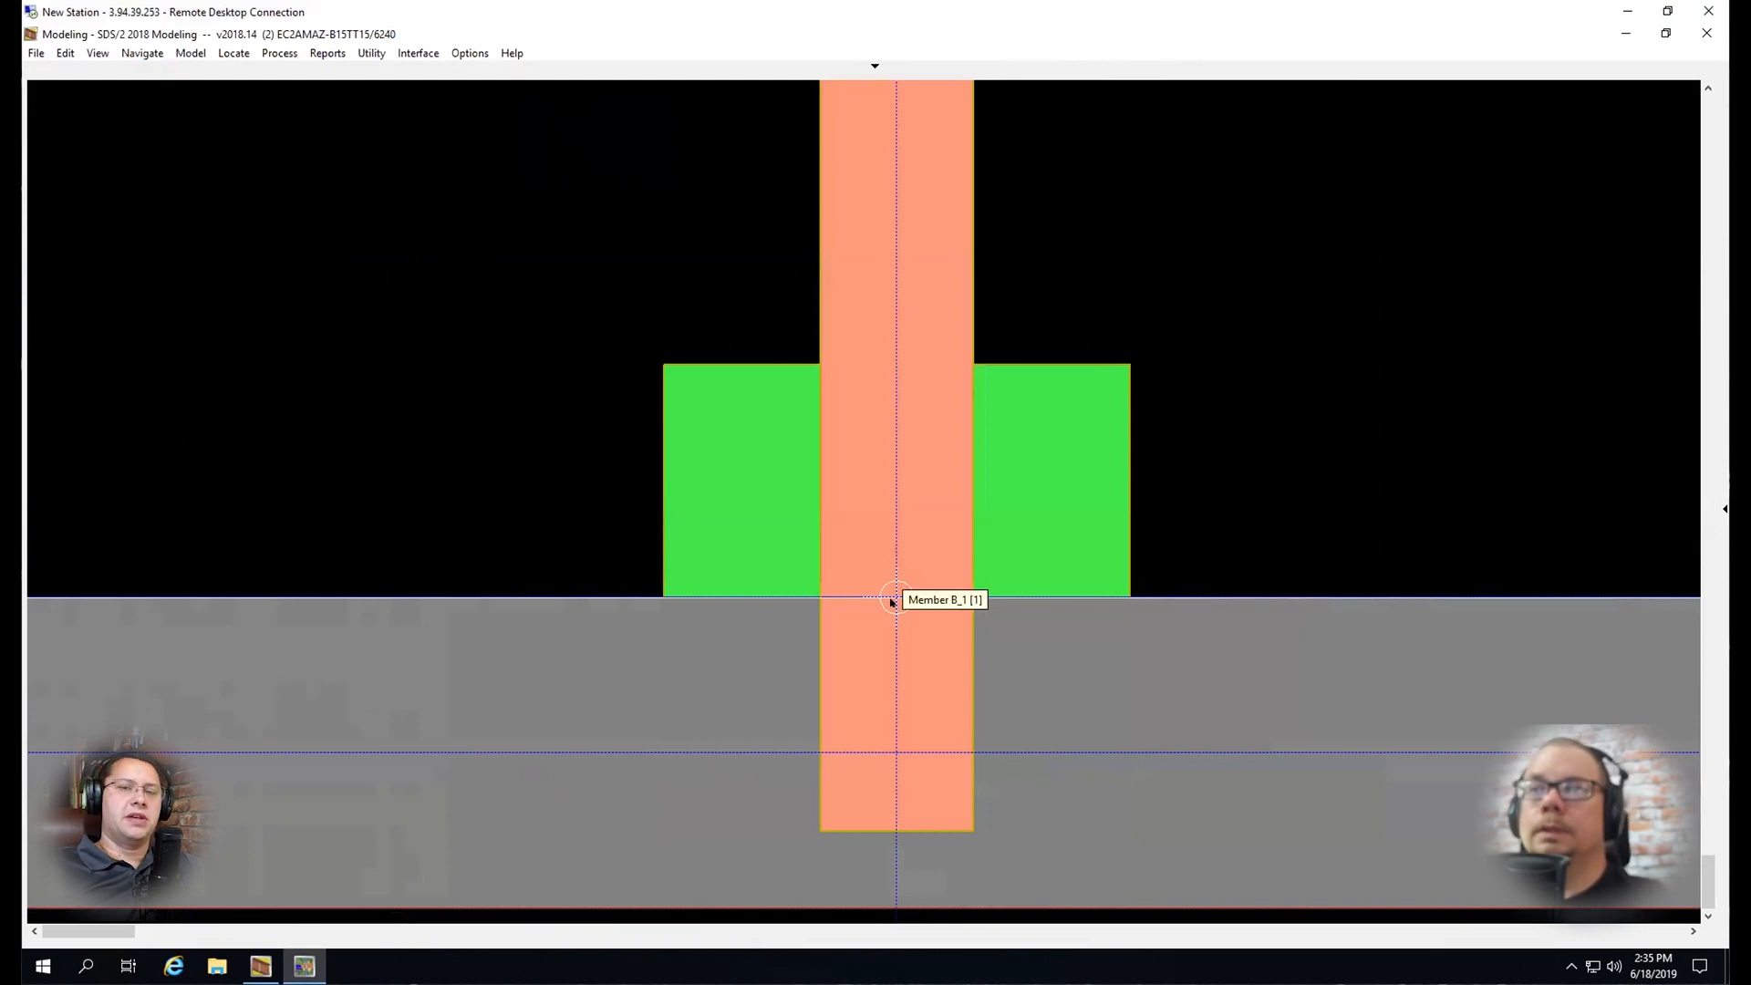
pyautogui.click(663, 597)
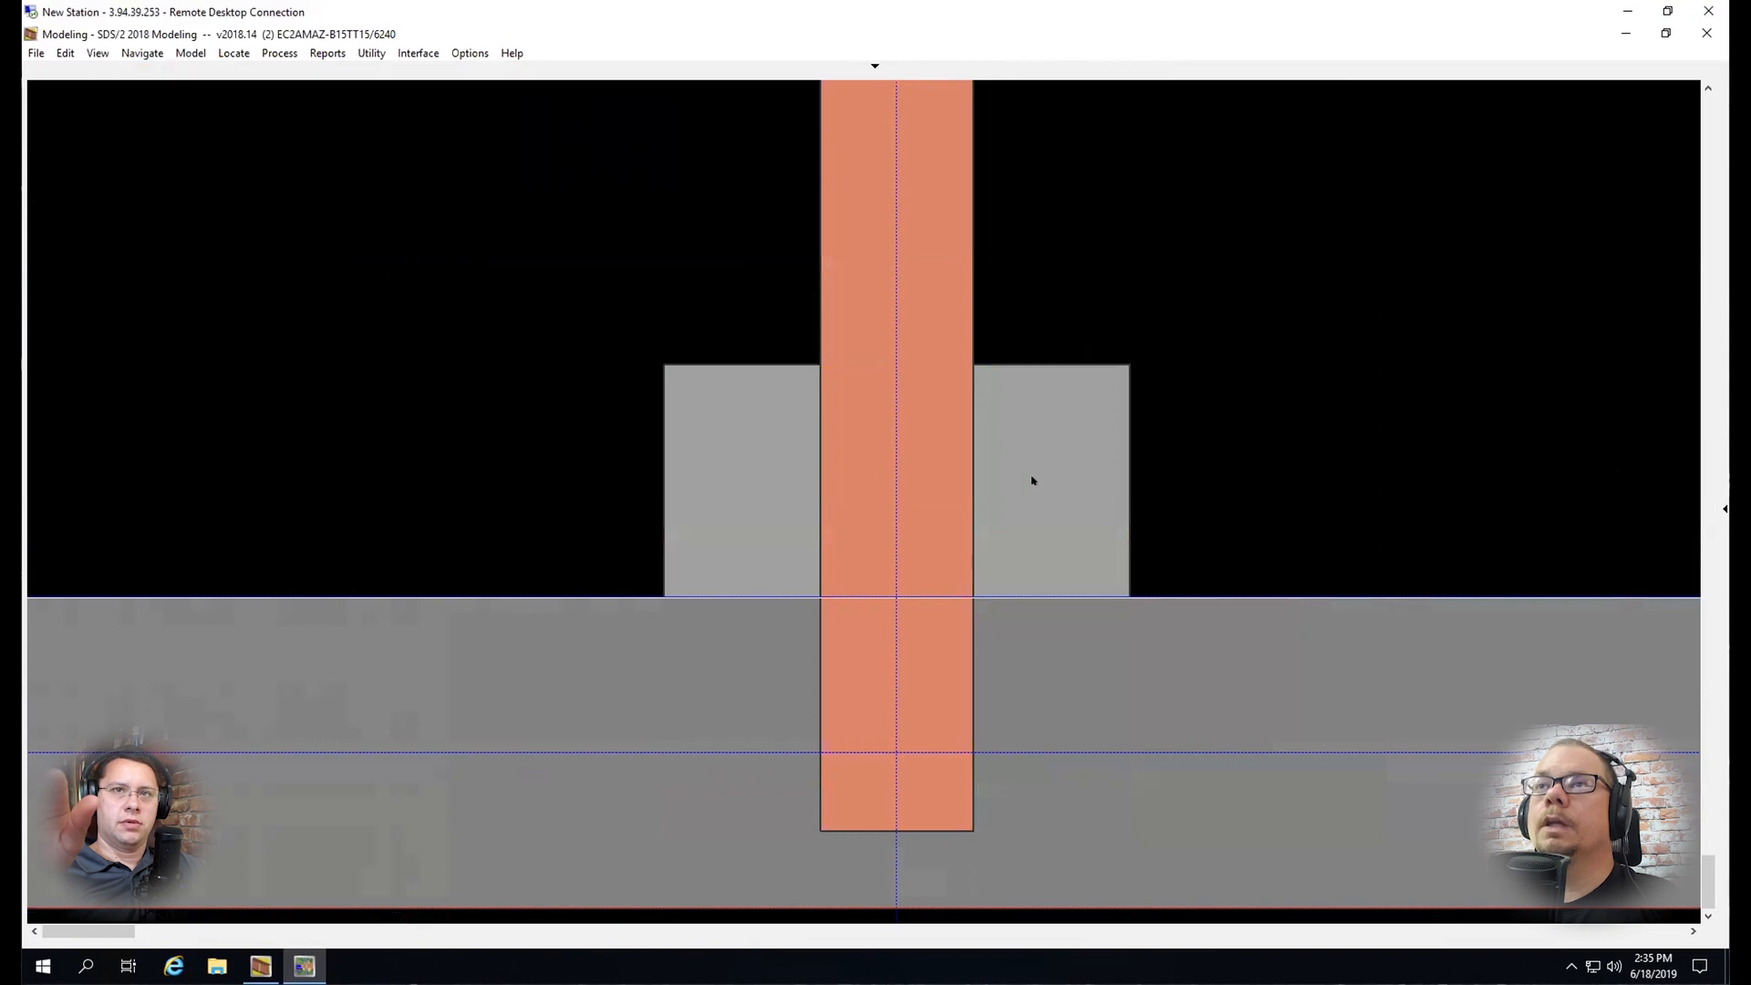
# Restore the lower embed plate's original plan rotation so it sits inside the concrete wall
pyautogui.doubleClick(1032, 480)
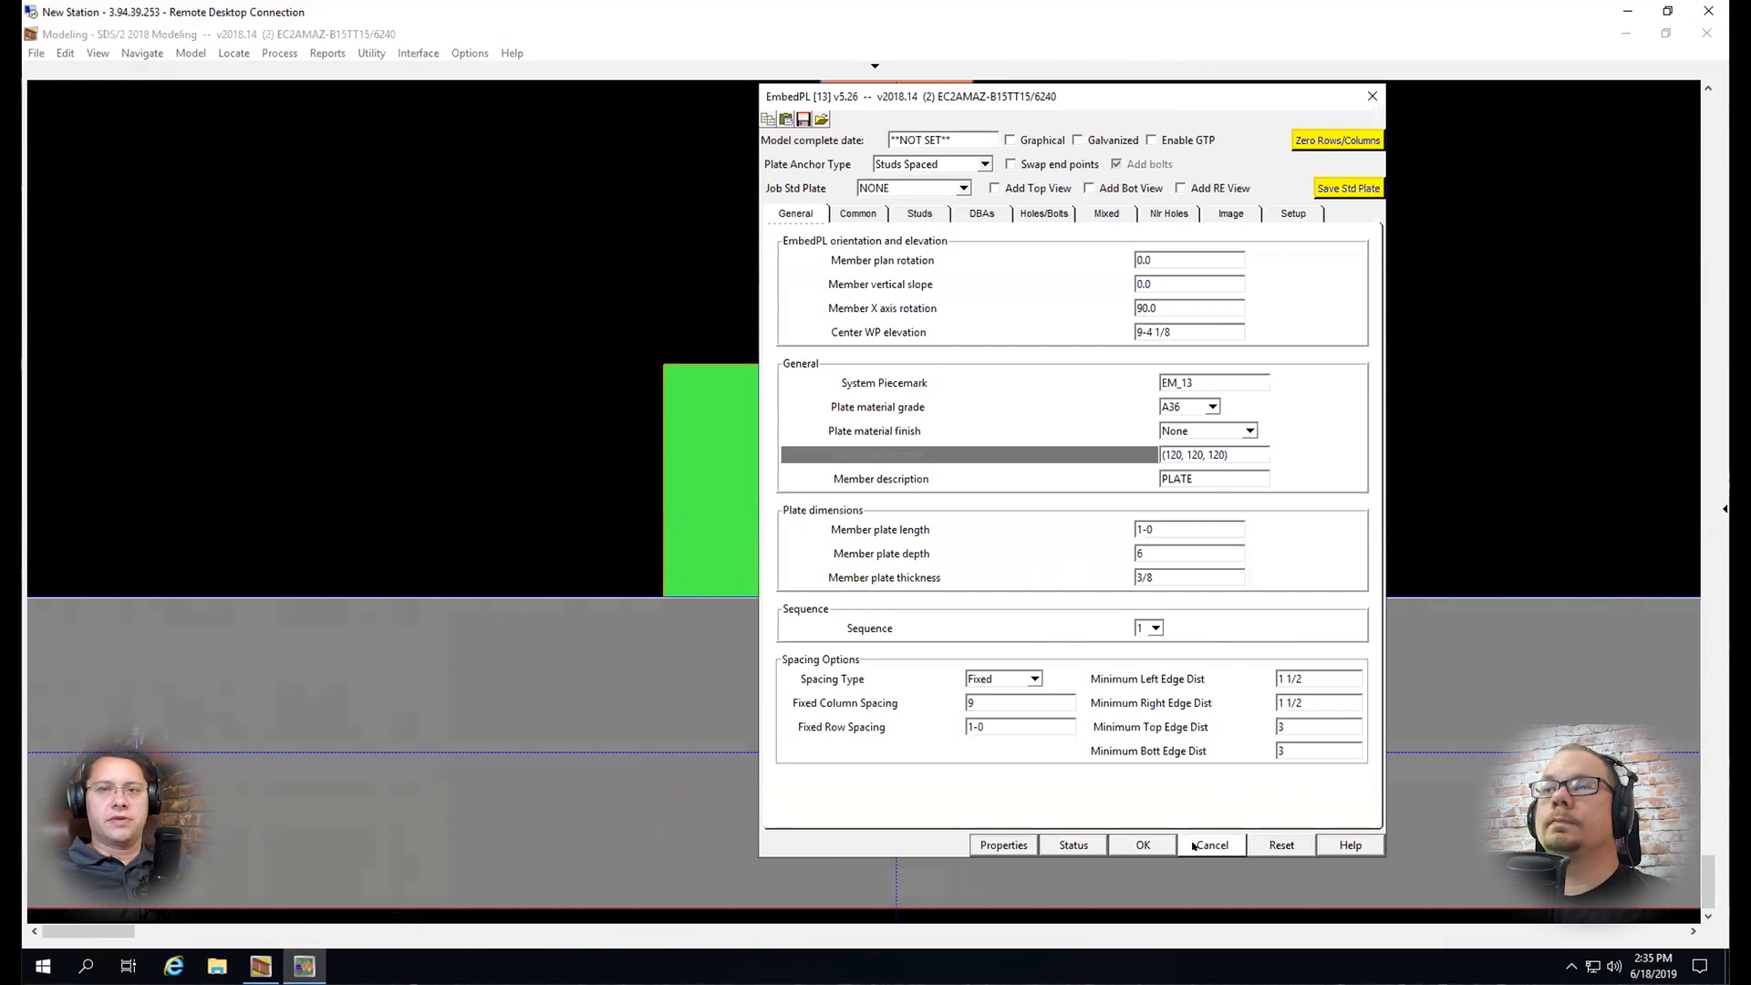
pyautogui.click(1176, 304)
pyautogui.click(1168, 282)
pyautogui.click(1167, 255)
pyautogui.press('Return')
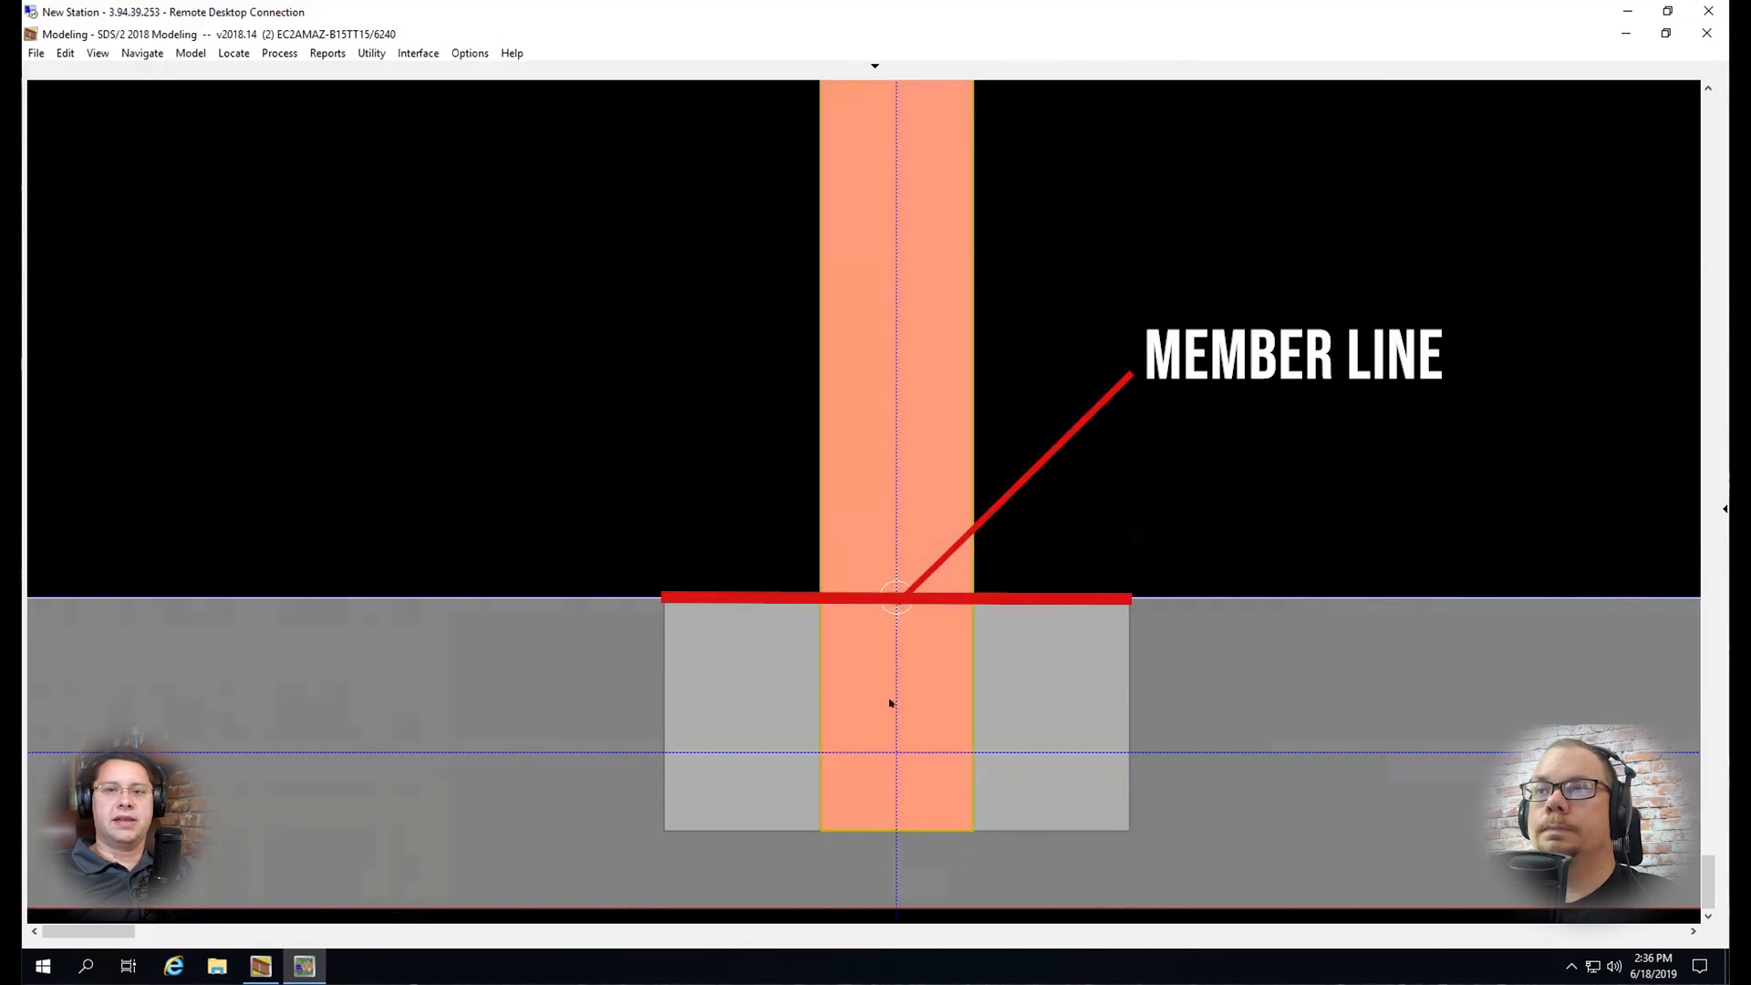
# Add a bearing embed plate at the Left End of the upper horizontal beam with a plan rotation of -90
pyautogui.scroll(-5, 808, 715)
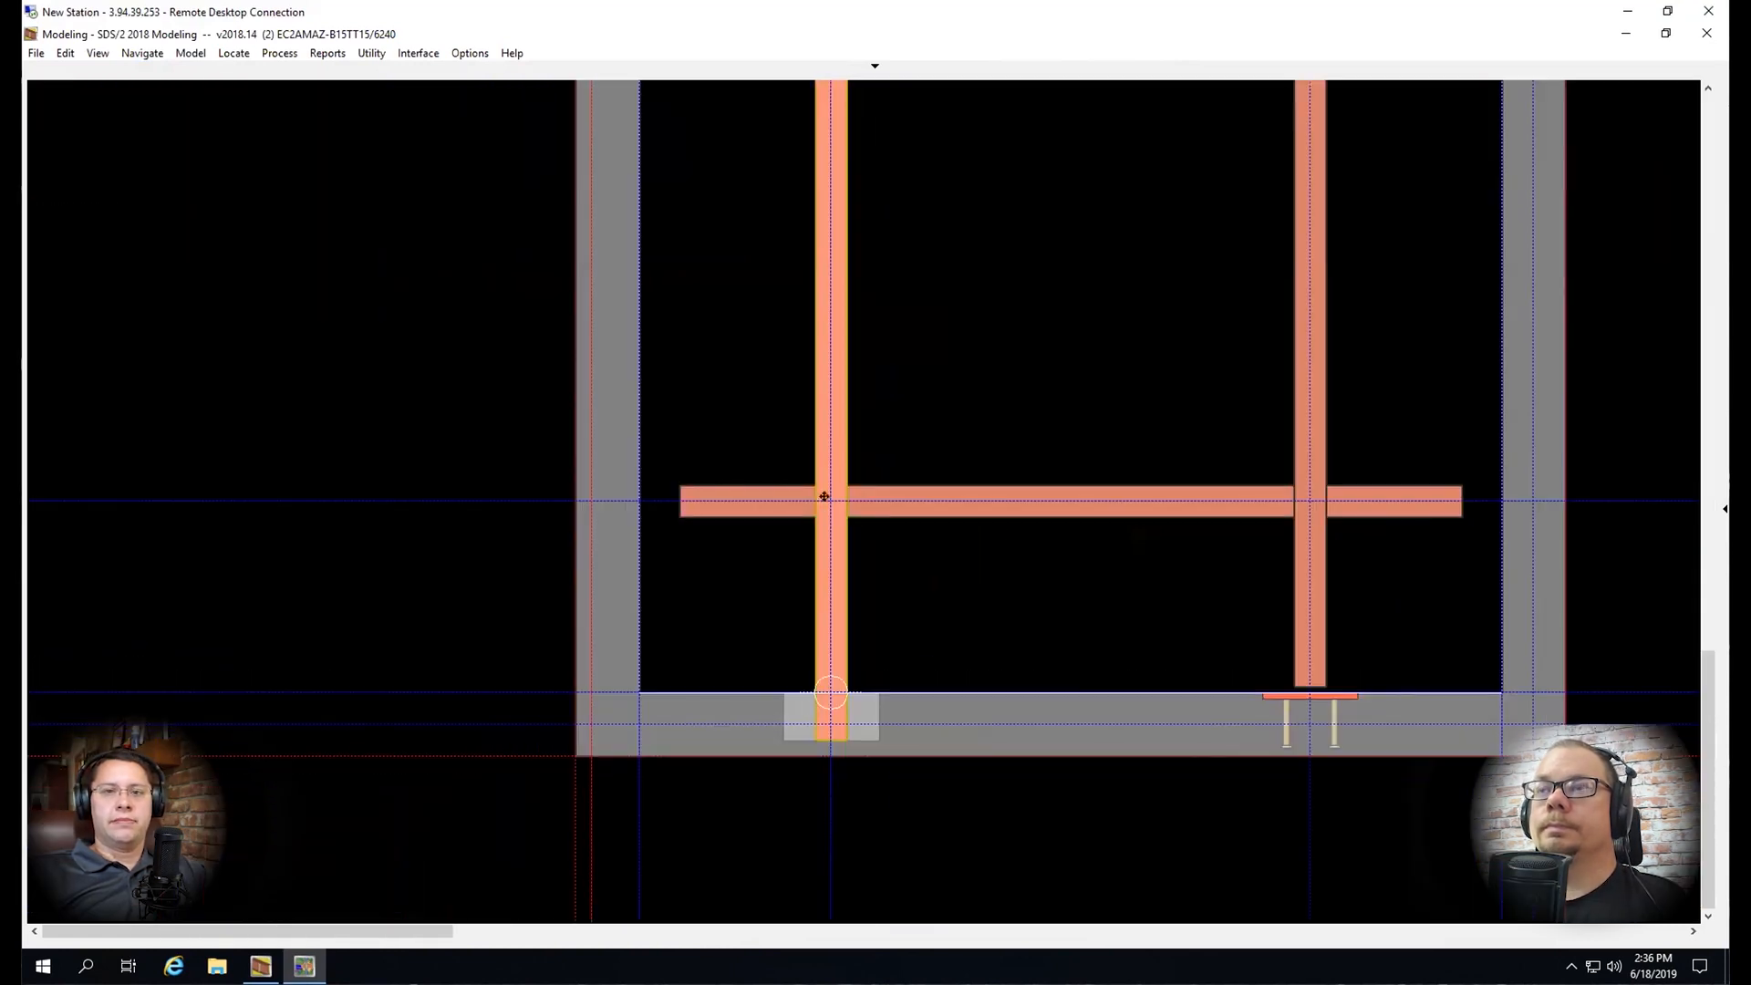
pyautogui.moveTo(823, 496); pyautogui.dragTo(811, 770, button='middle')
pyautogui.scroll(-3, 810, 771)
pyautogui.scroll(2, 1033, 442)
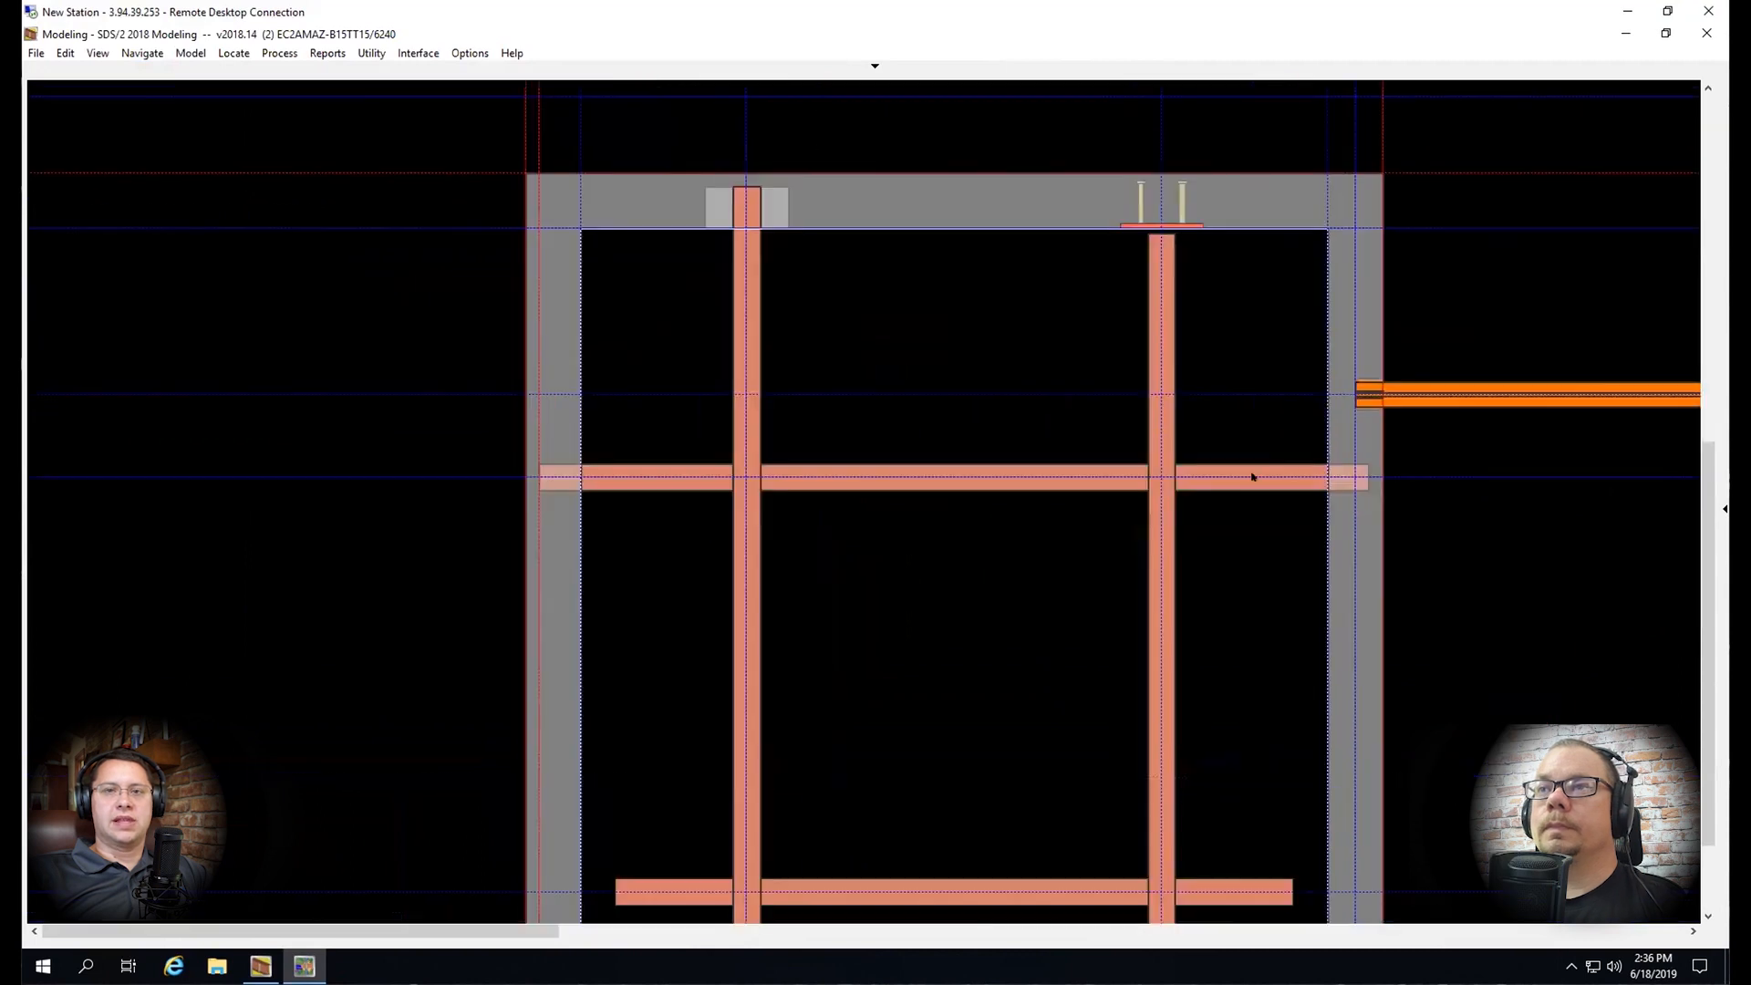
pyautogui.scroll(3, 1252, 476)
pyautogui.scroll(1, 1304, 536)
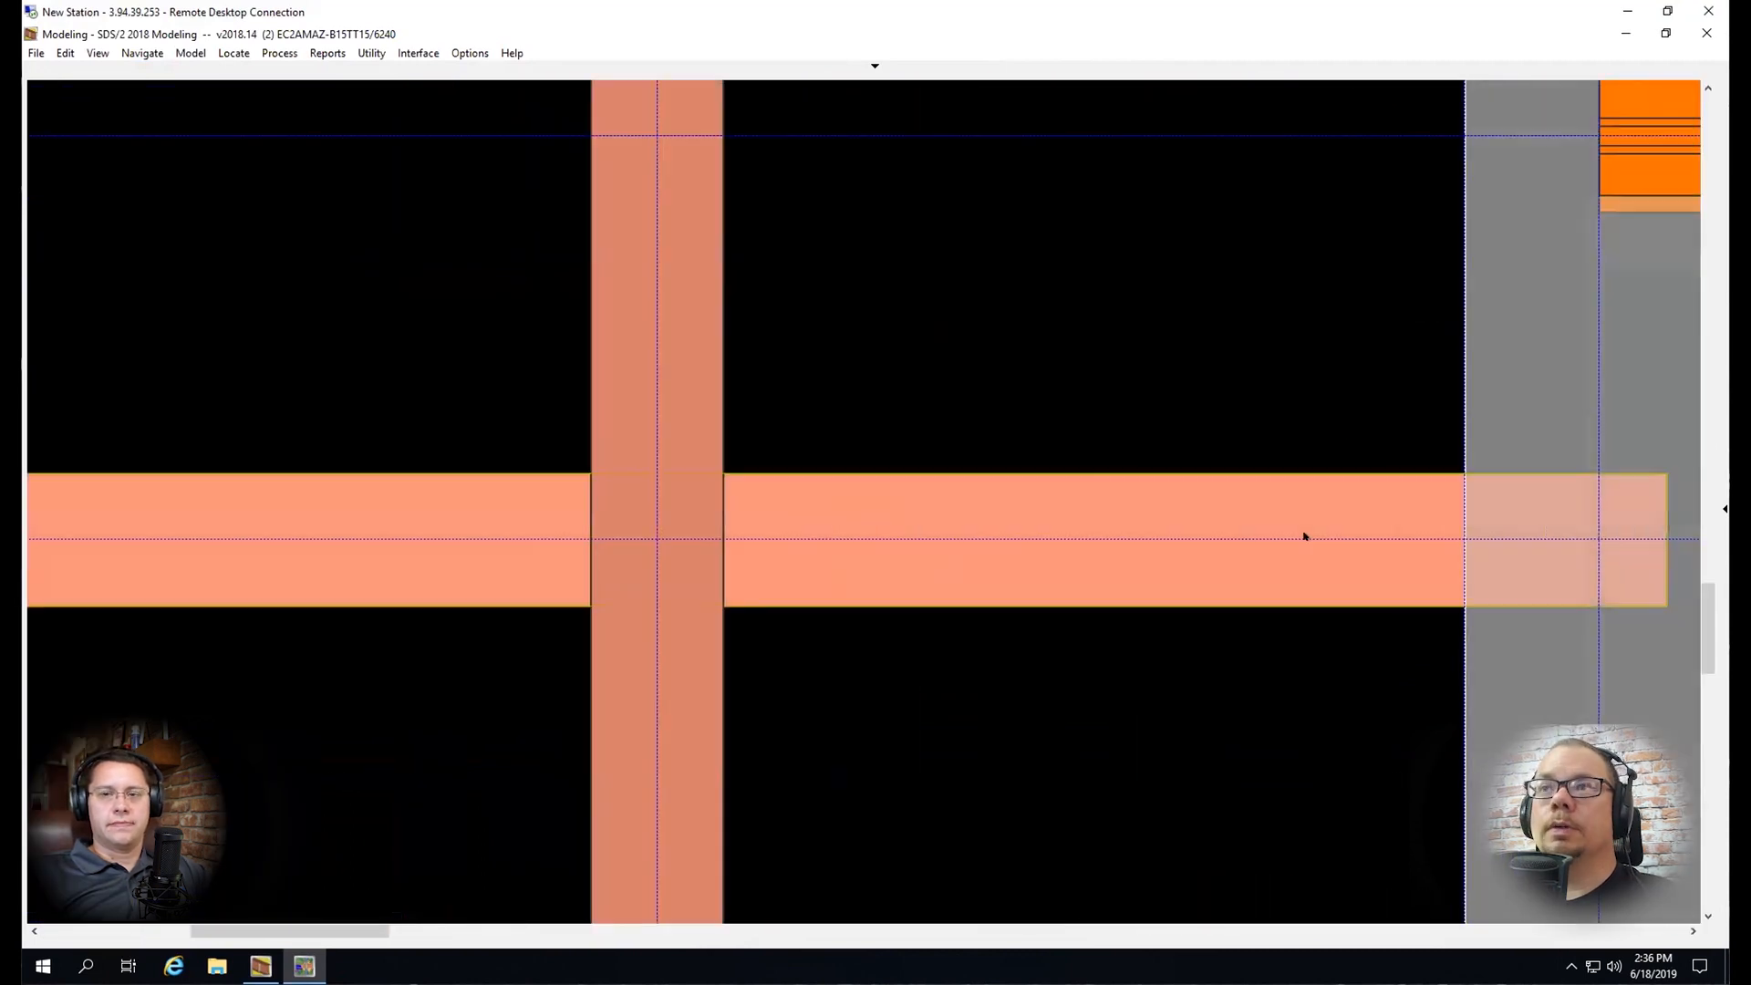
pyautogui.press('Return')
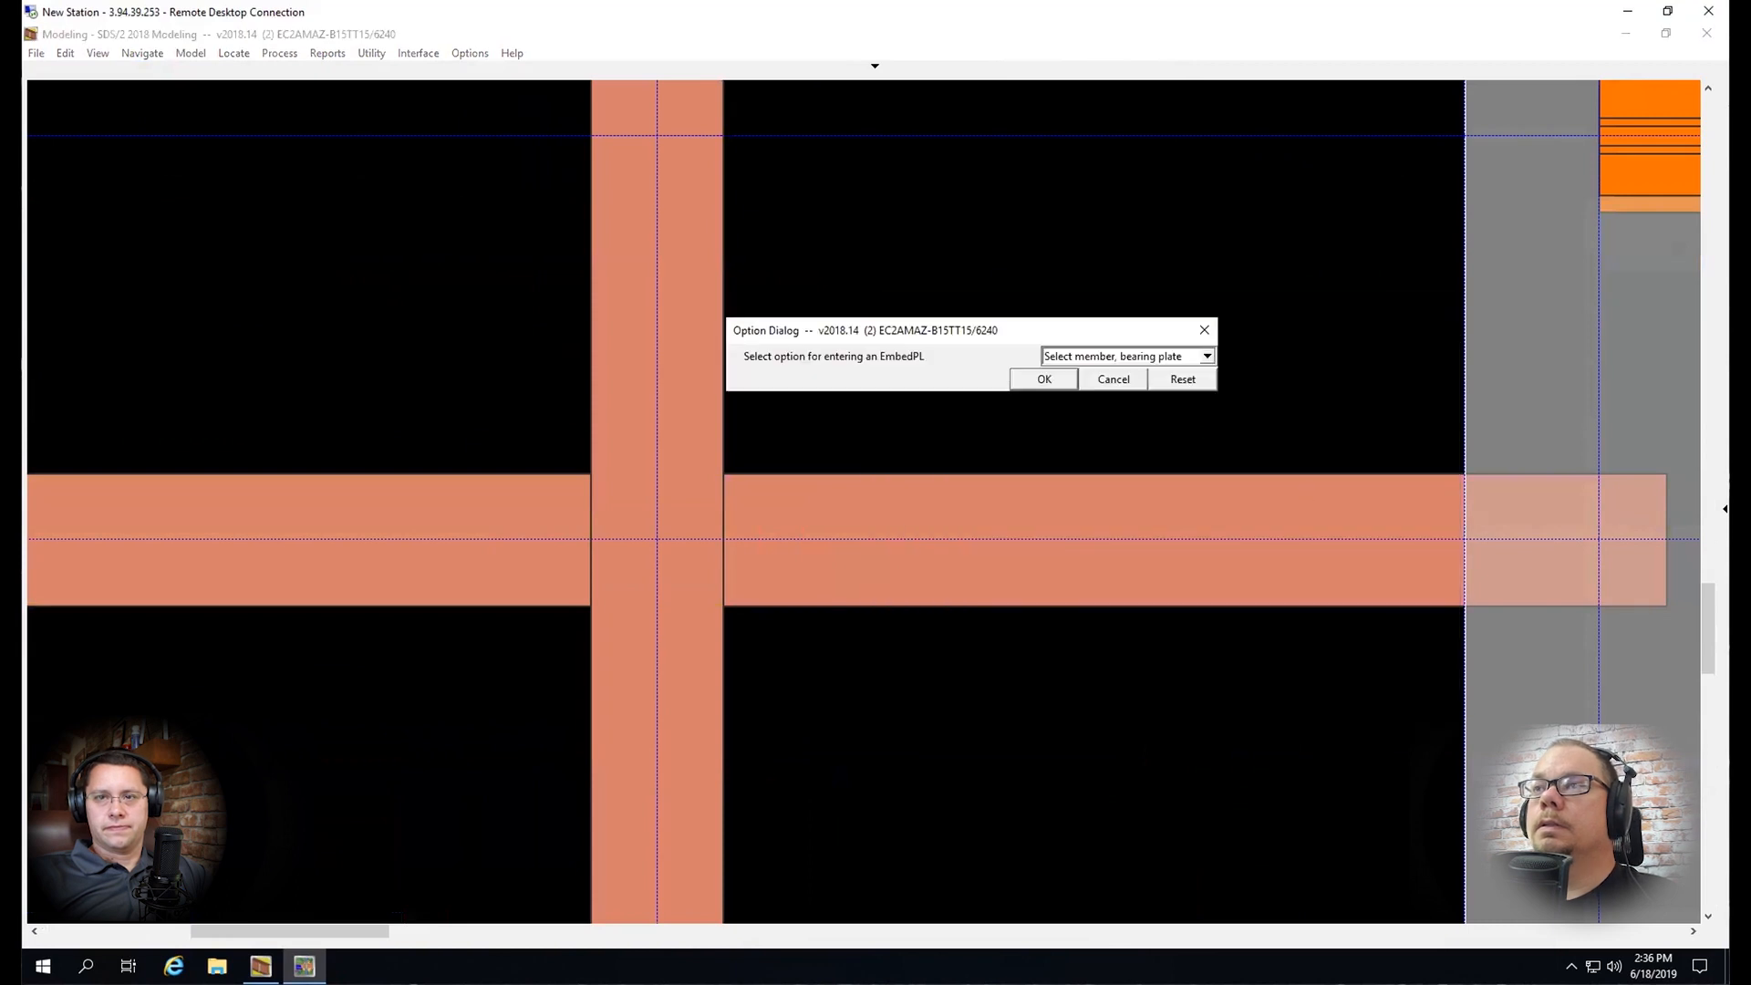
pyautogui.click(1044, 378)
pyautogui.click(1365, 551)
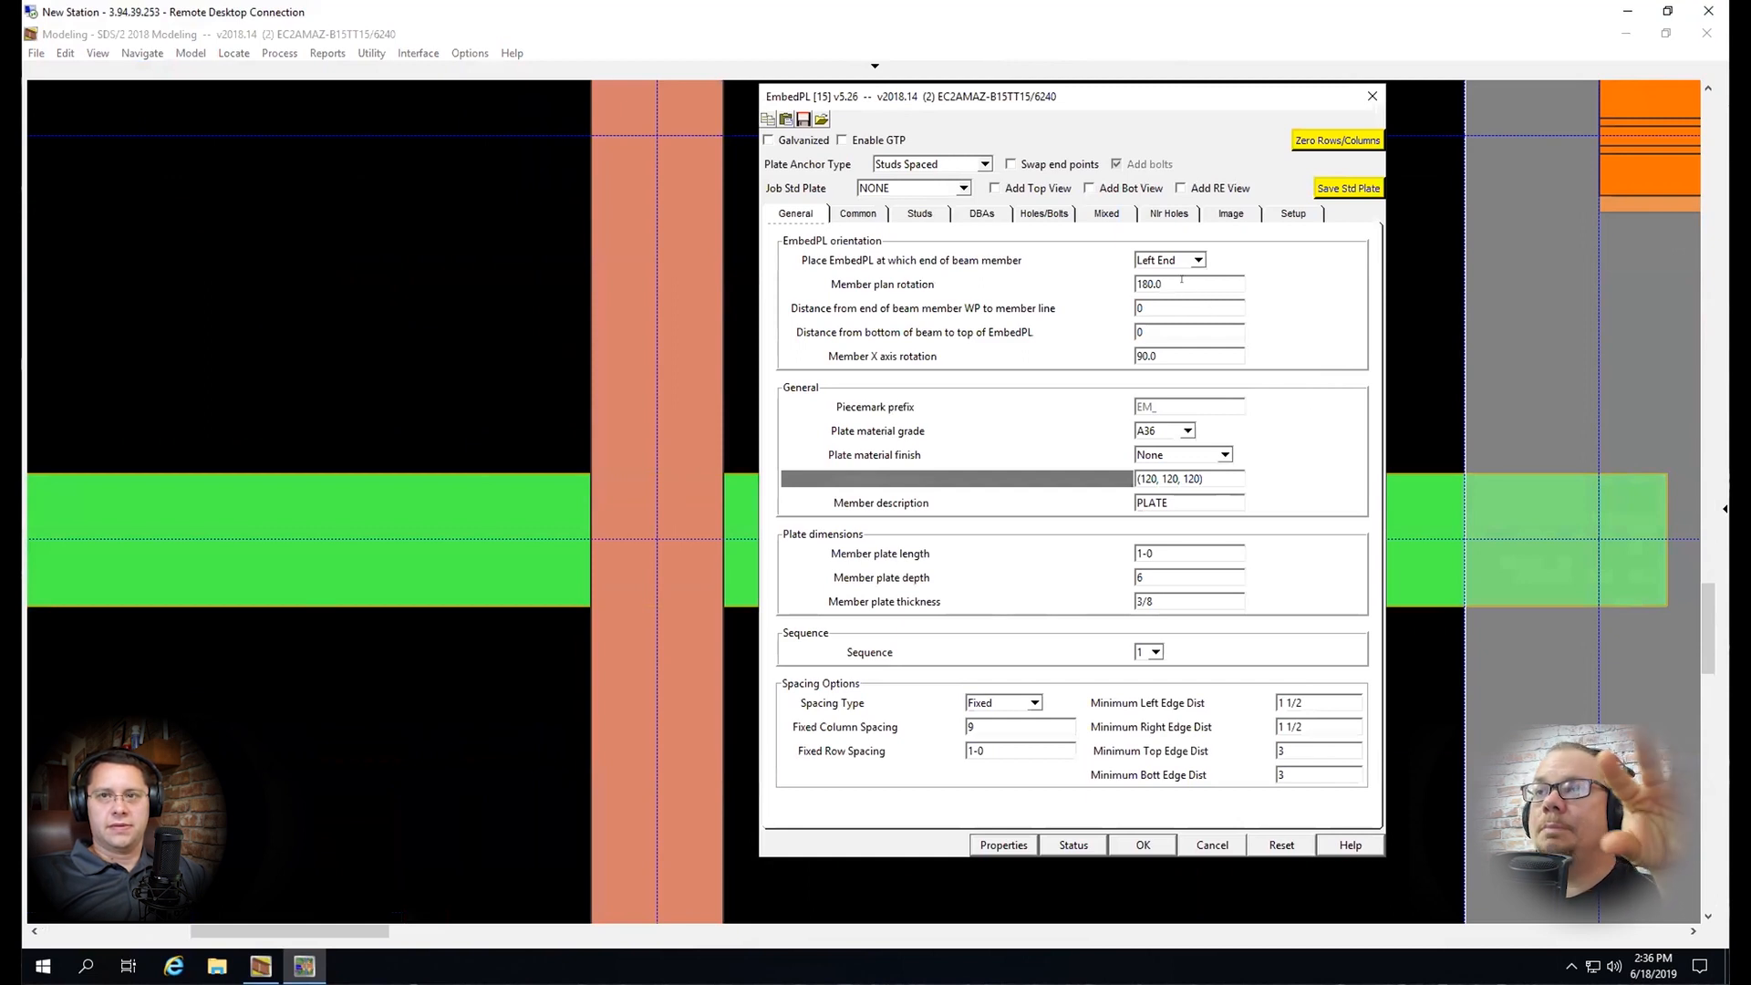
pyautogui.click(1181, 284)
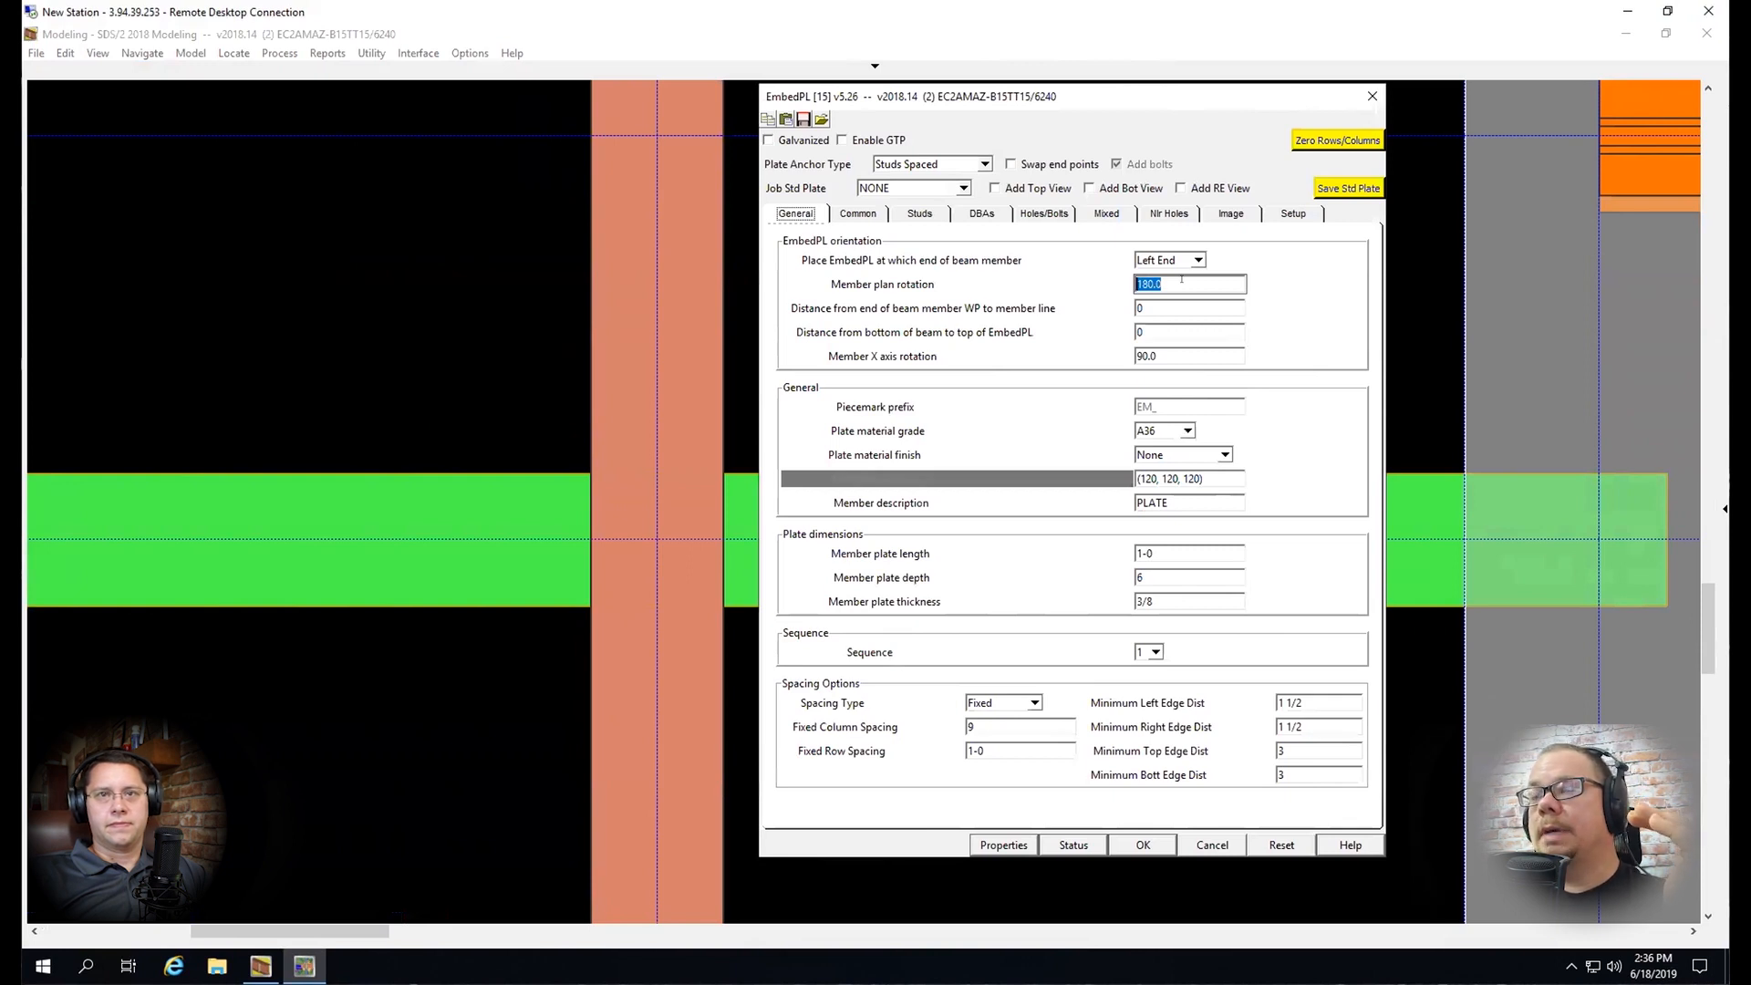
pyautogui.write('-90')
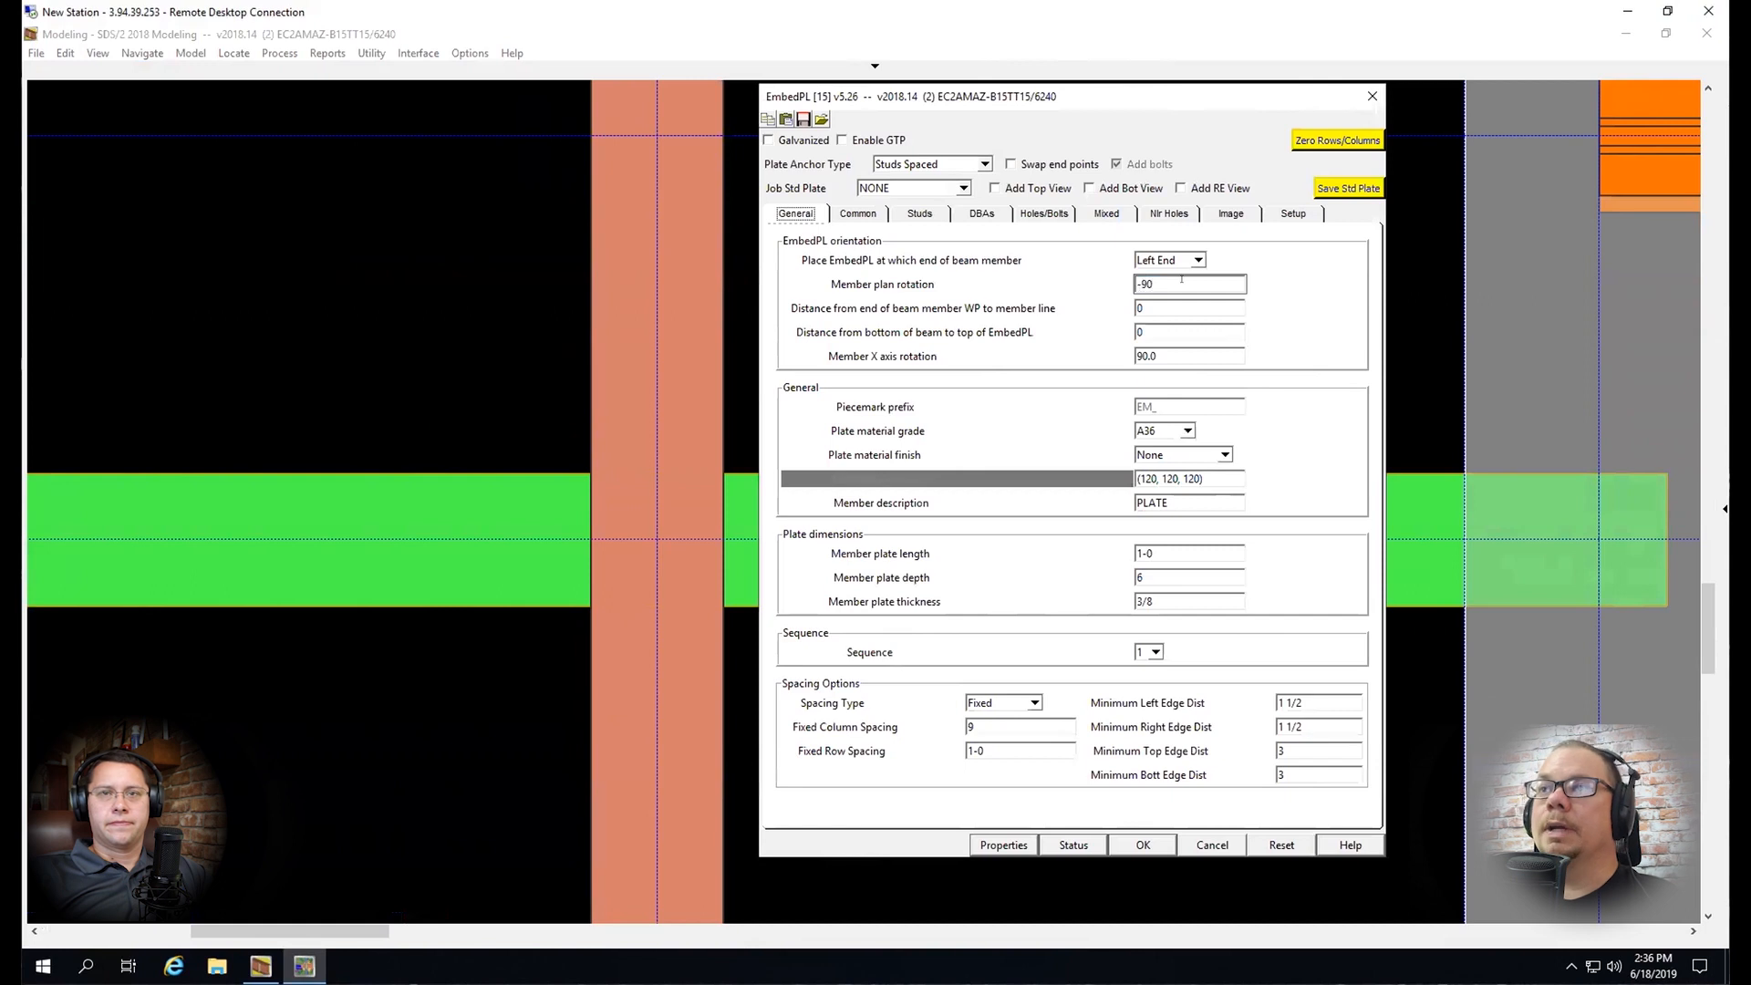
pyautogui.press('Return')
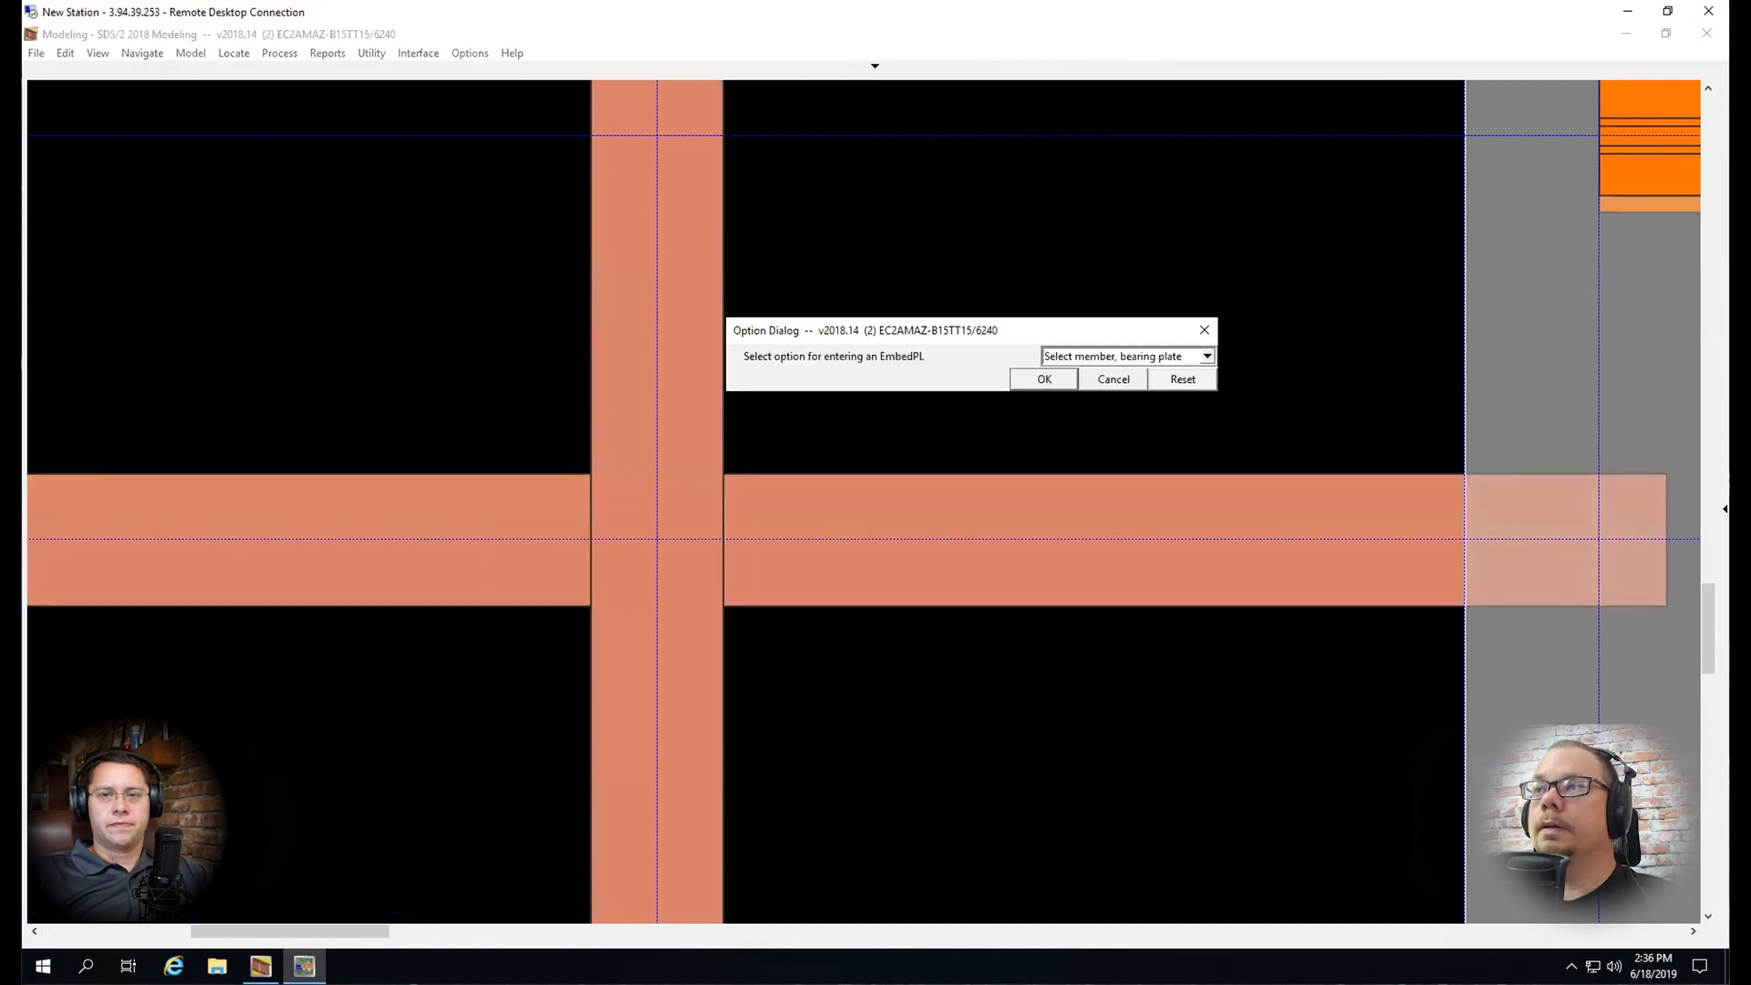
pyautogui.click(1045, 379)
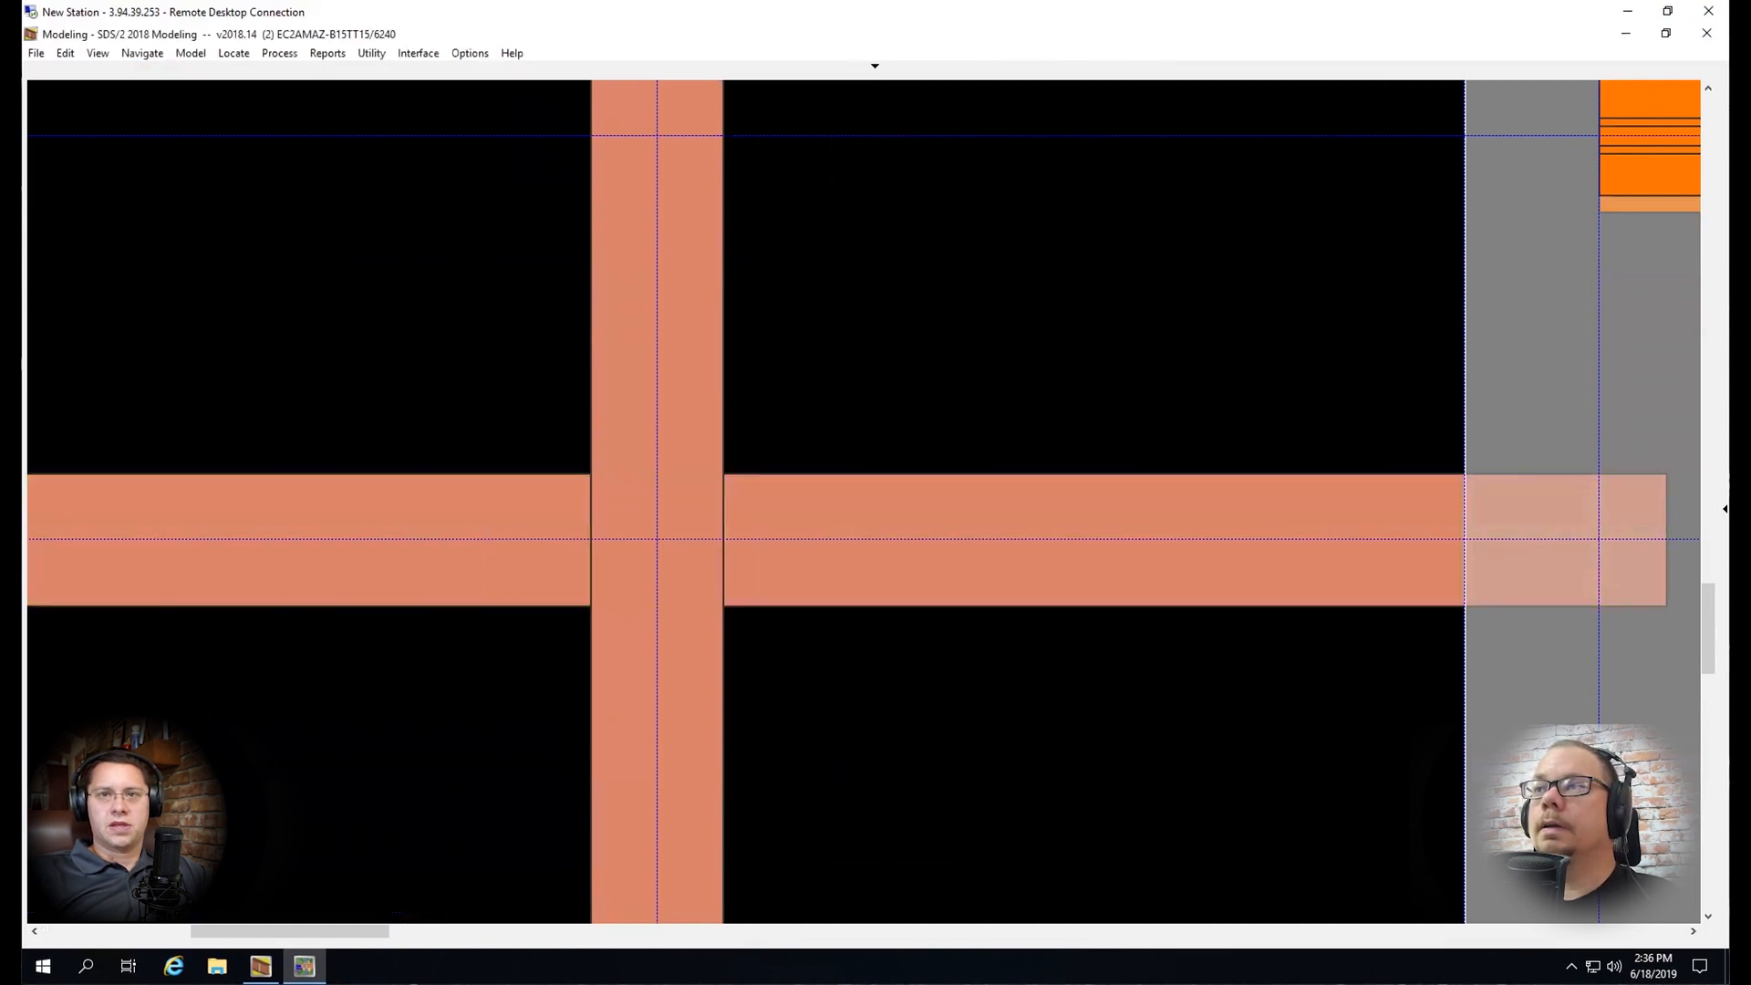
# Check the position of the new embed plate at the left end of the upper horizontal beam relative to the wall
pyautogui.scroll(-1, 1344, 504)
pyautogui.scroll(-1, 1336, 507)
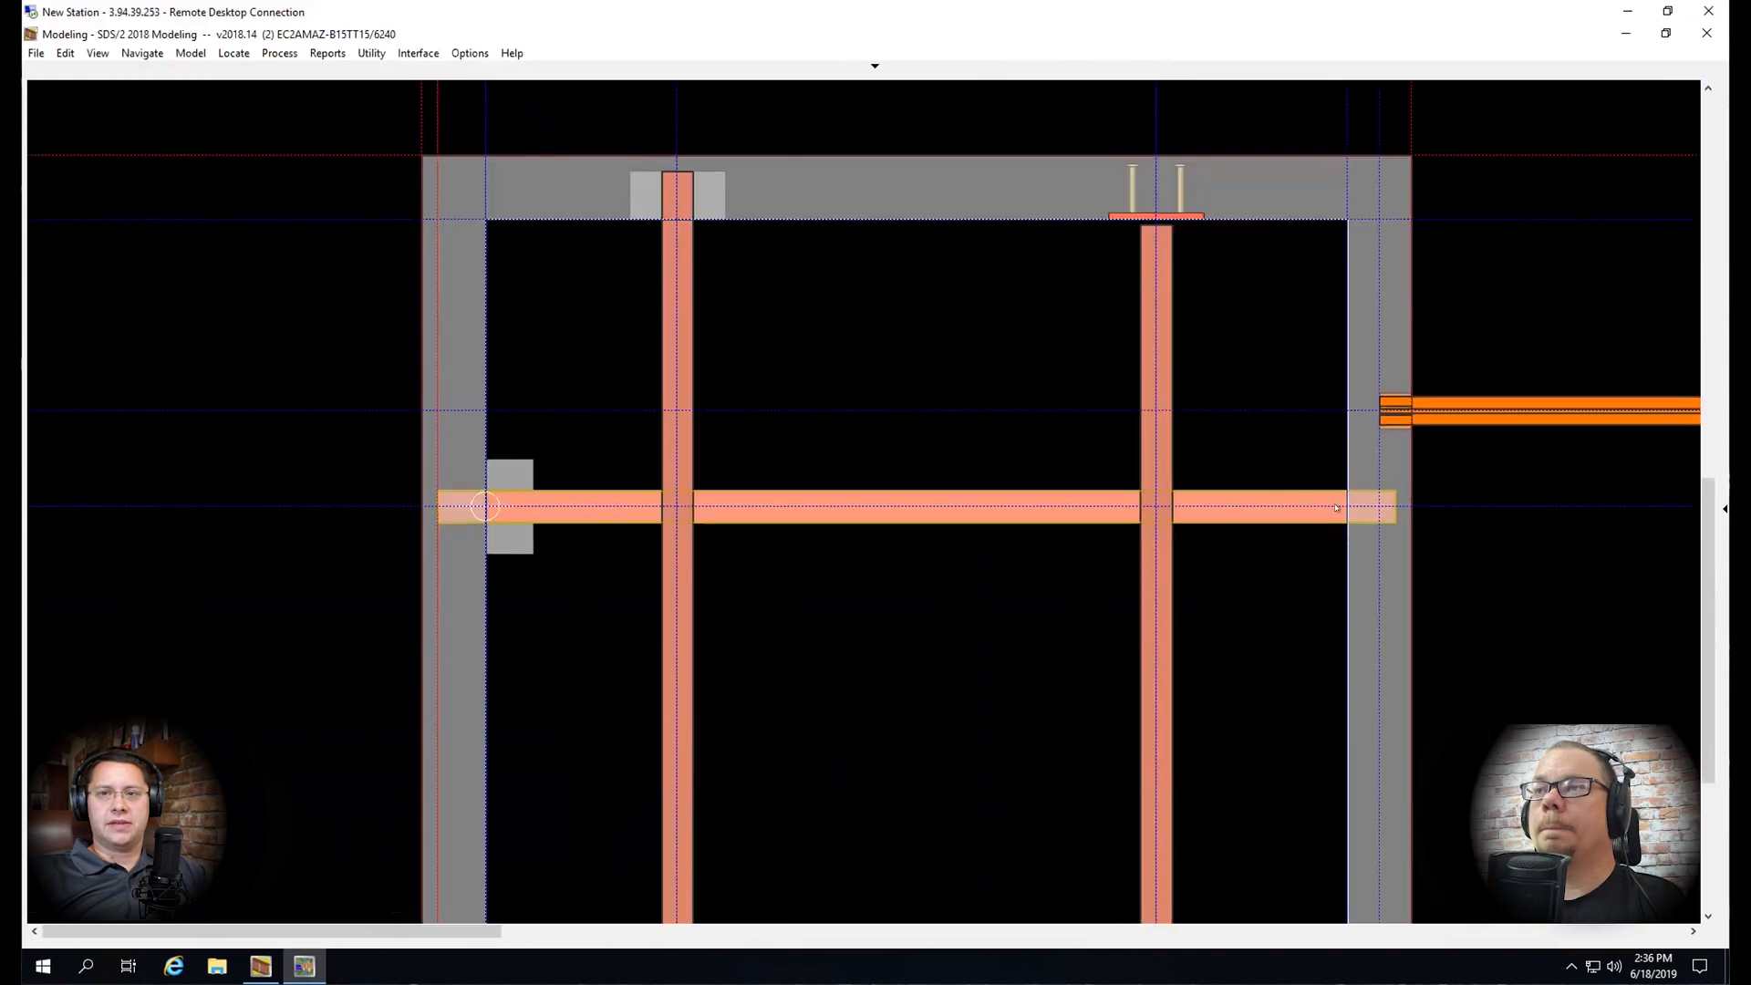
pyautogui.scroll(2, 474, 506)
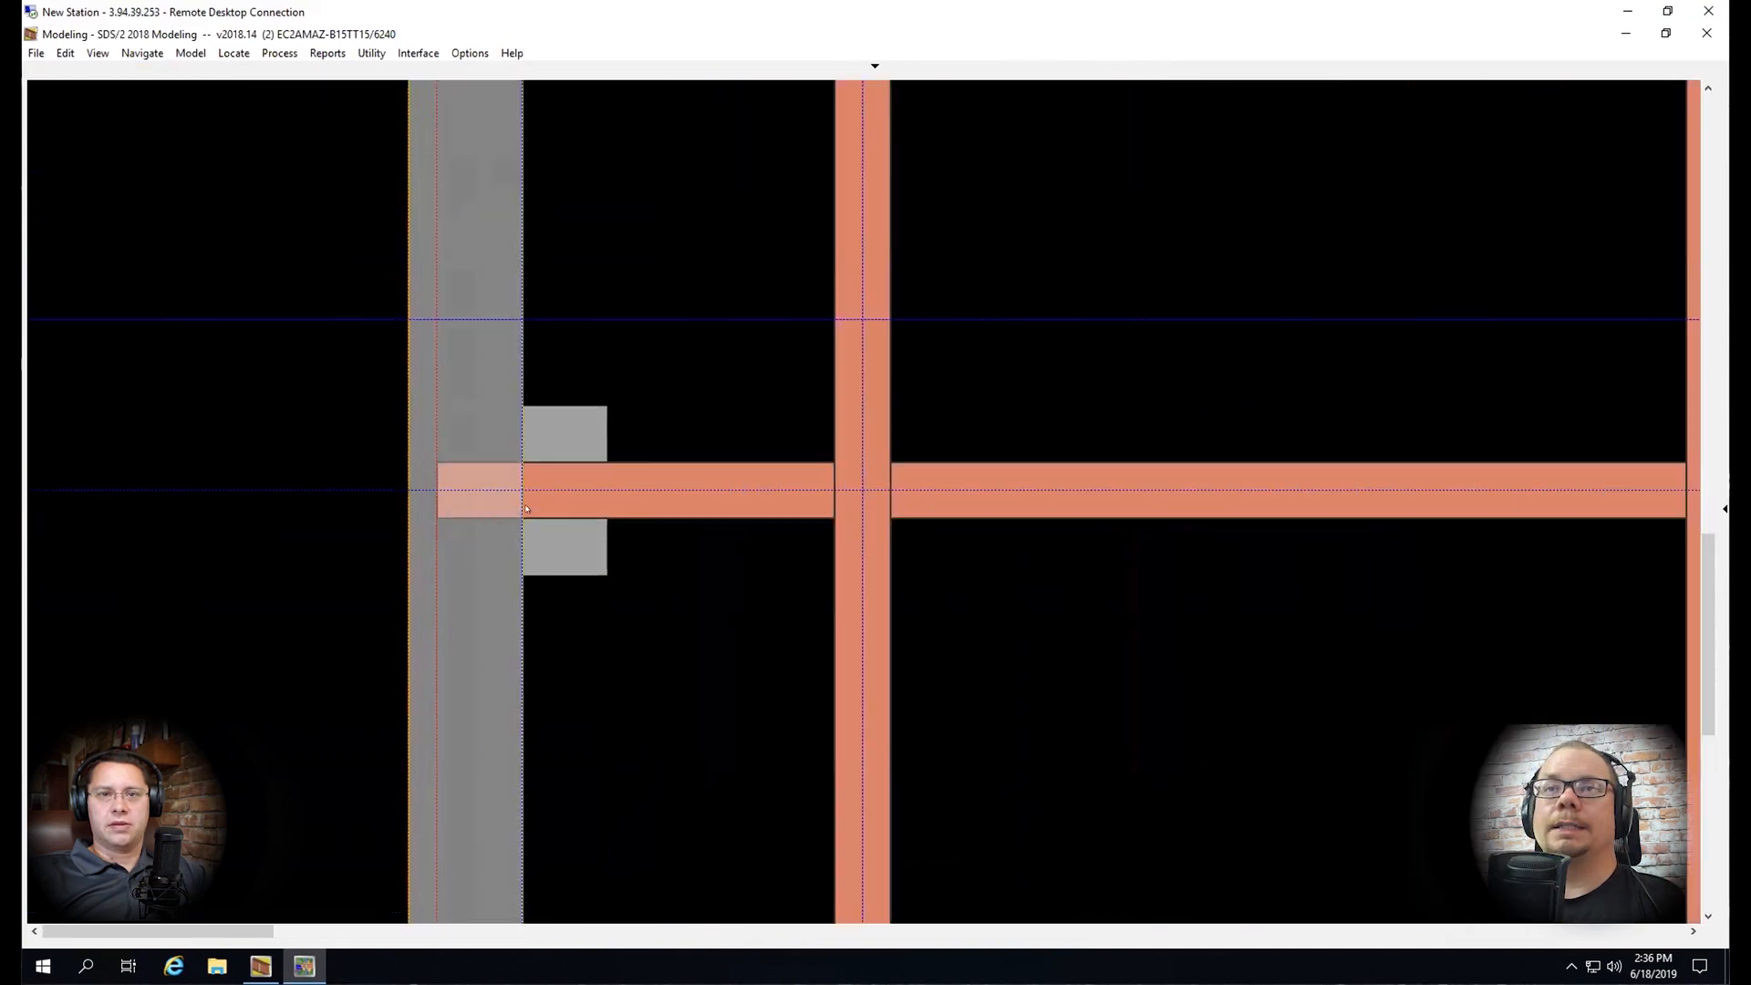
pyautogui.scroll(-1, 629, 365)
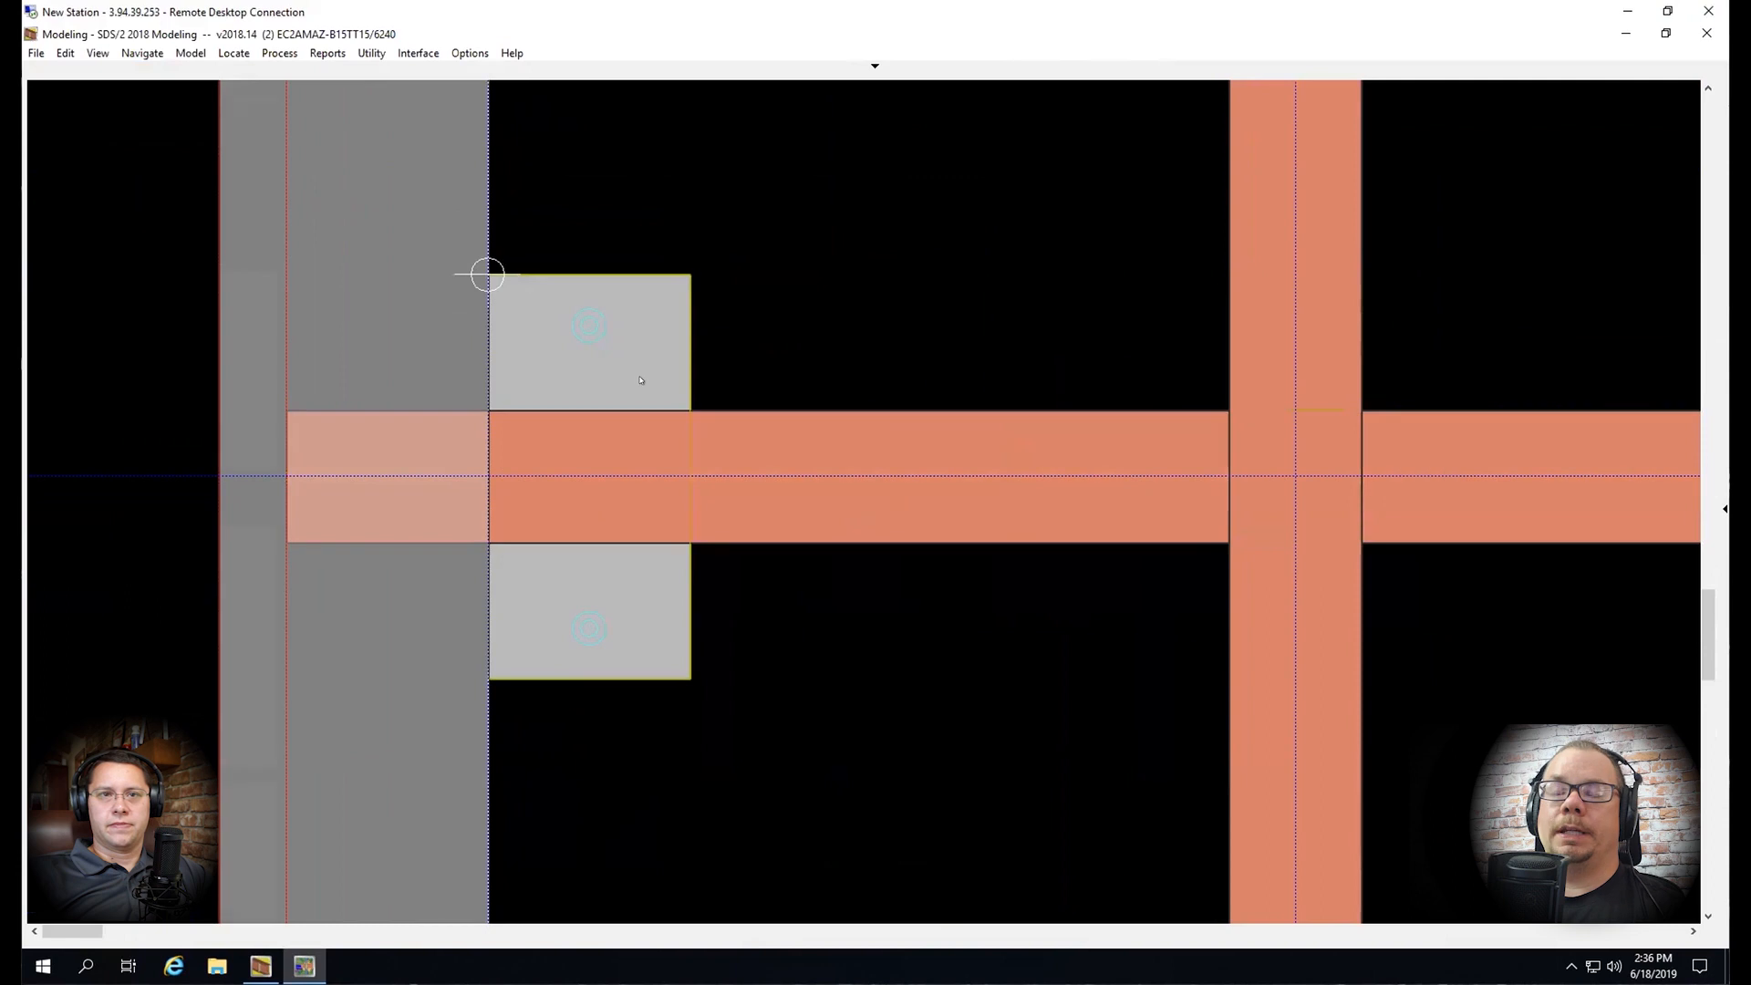
# Delete the misplaced embed plate at the left end of the upper horizontal beam
pyautogui.scroll(-2, 611, 383)
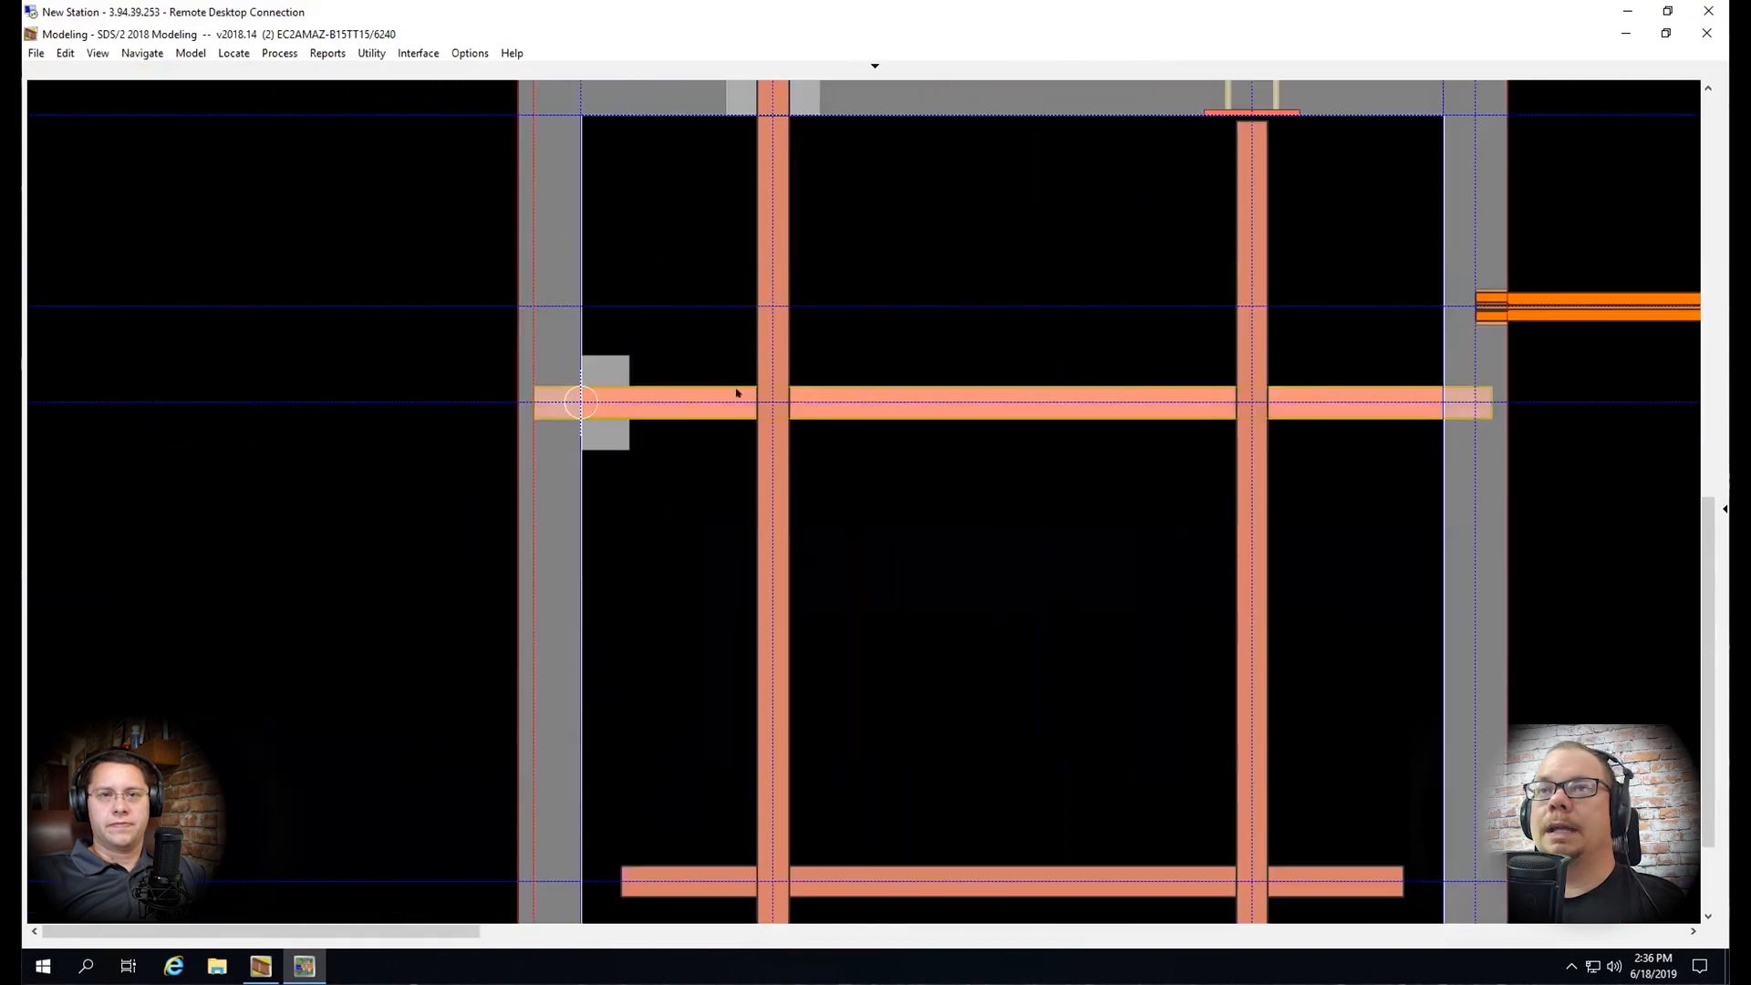
pyautogui.click(608, 369)
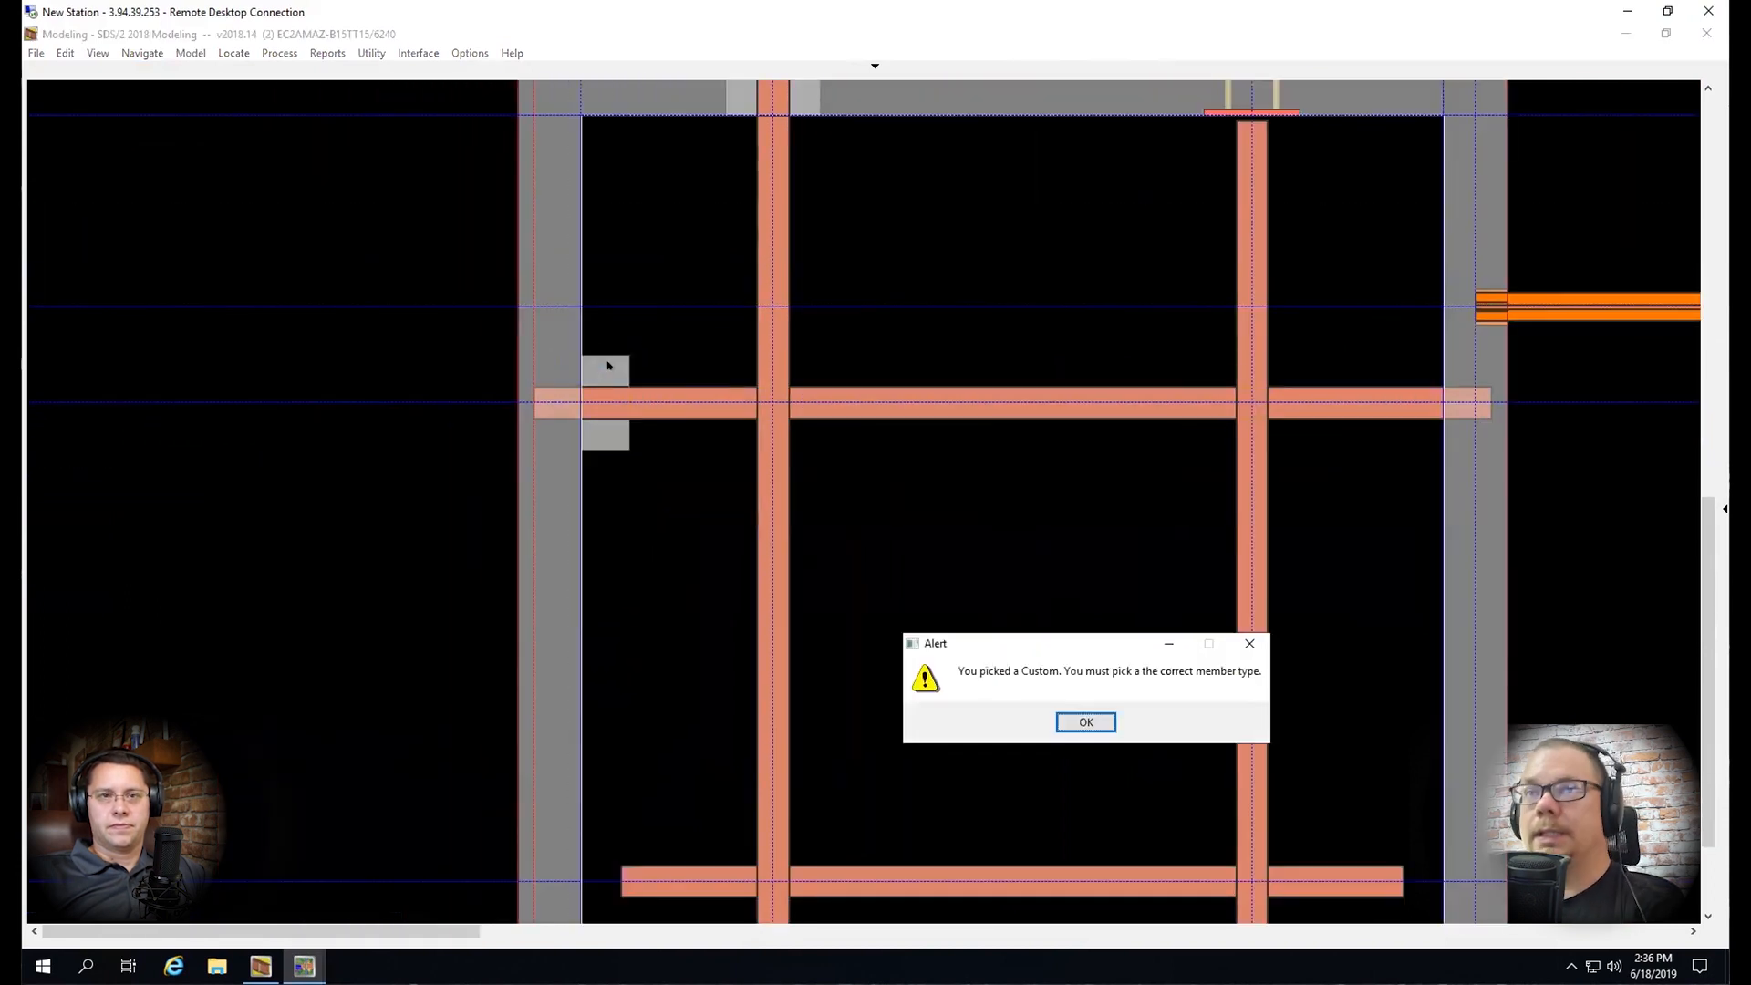
pyautogui.press('Return')
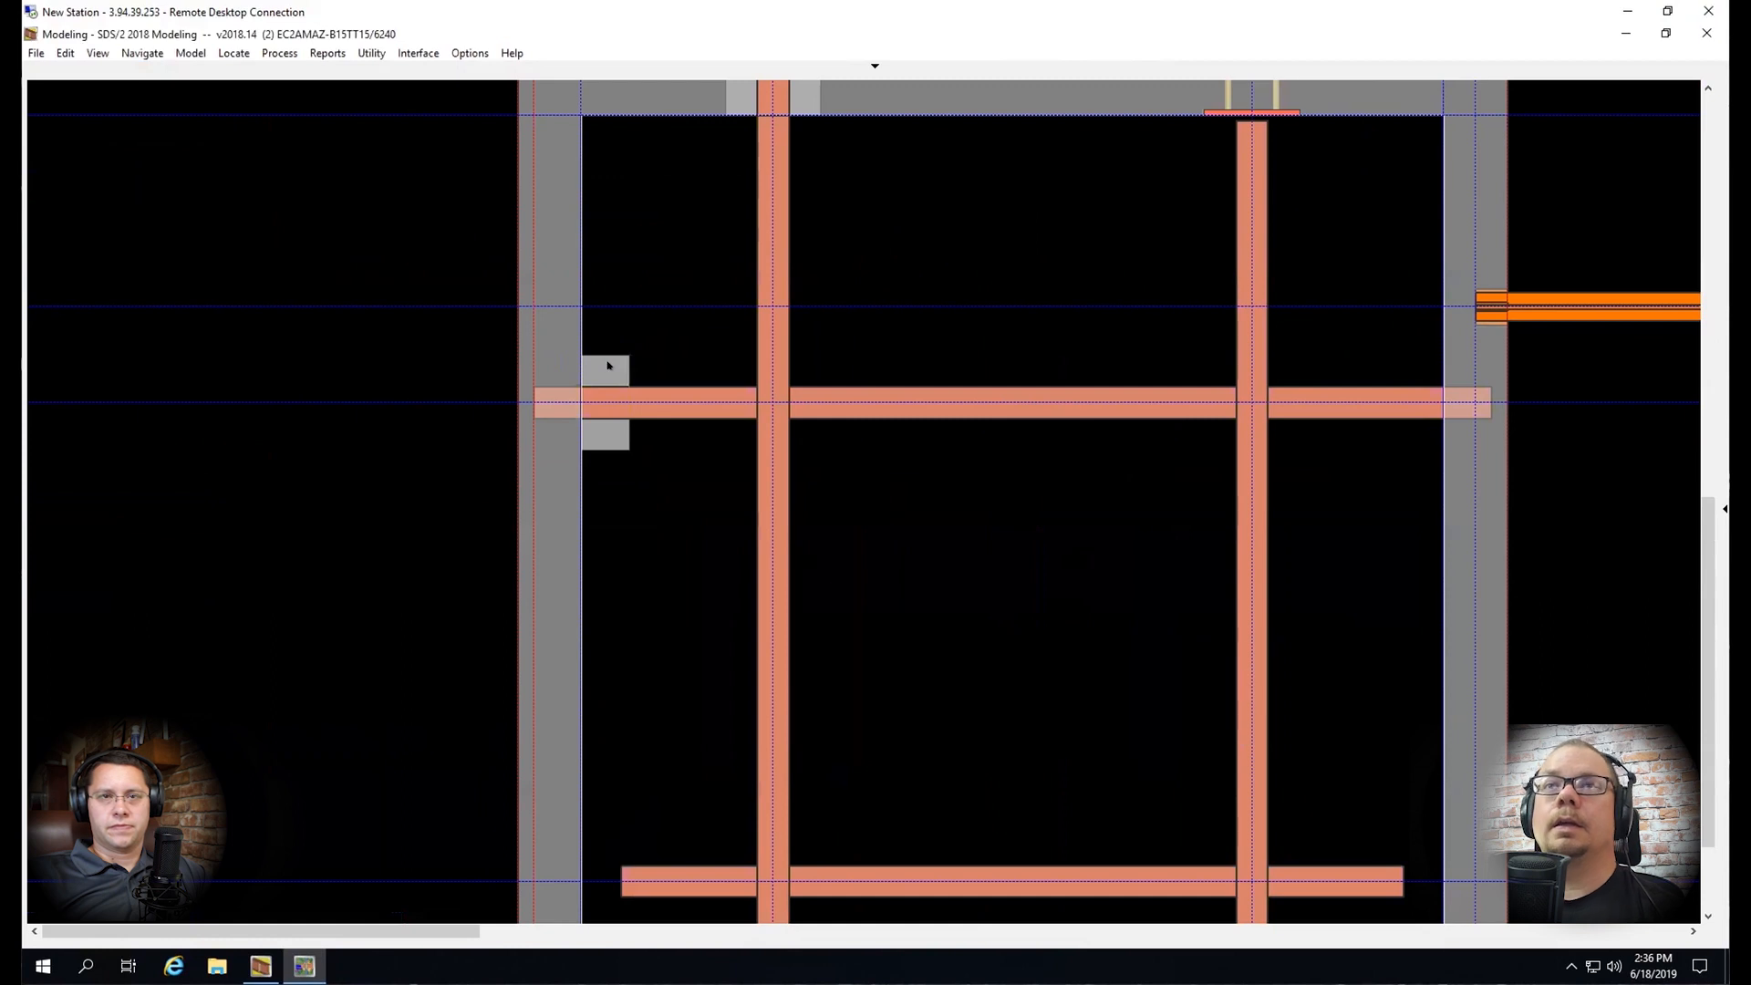
pyautogui.press('Delete')
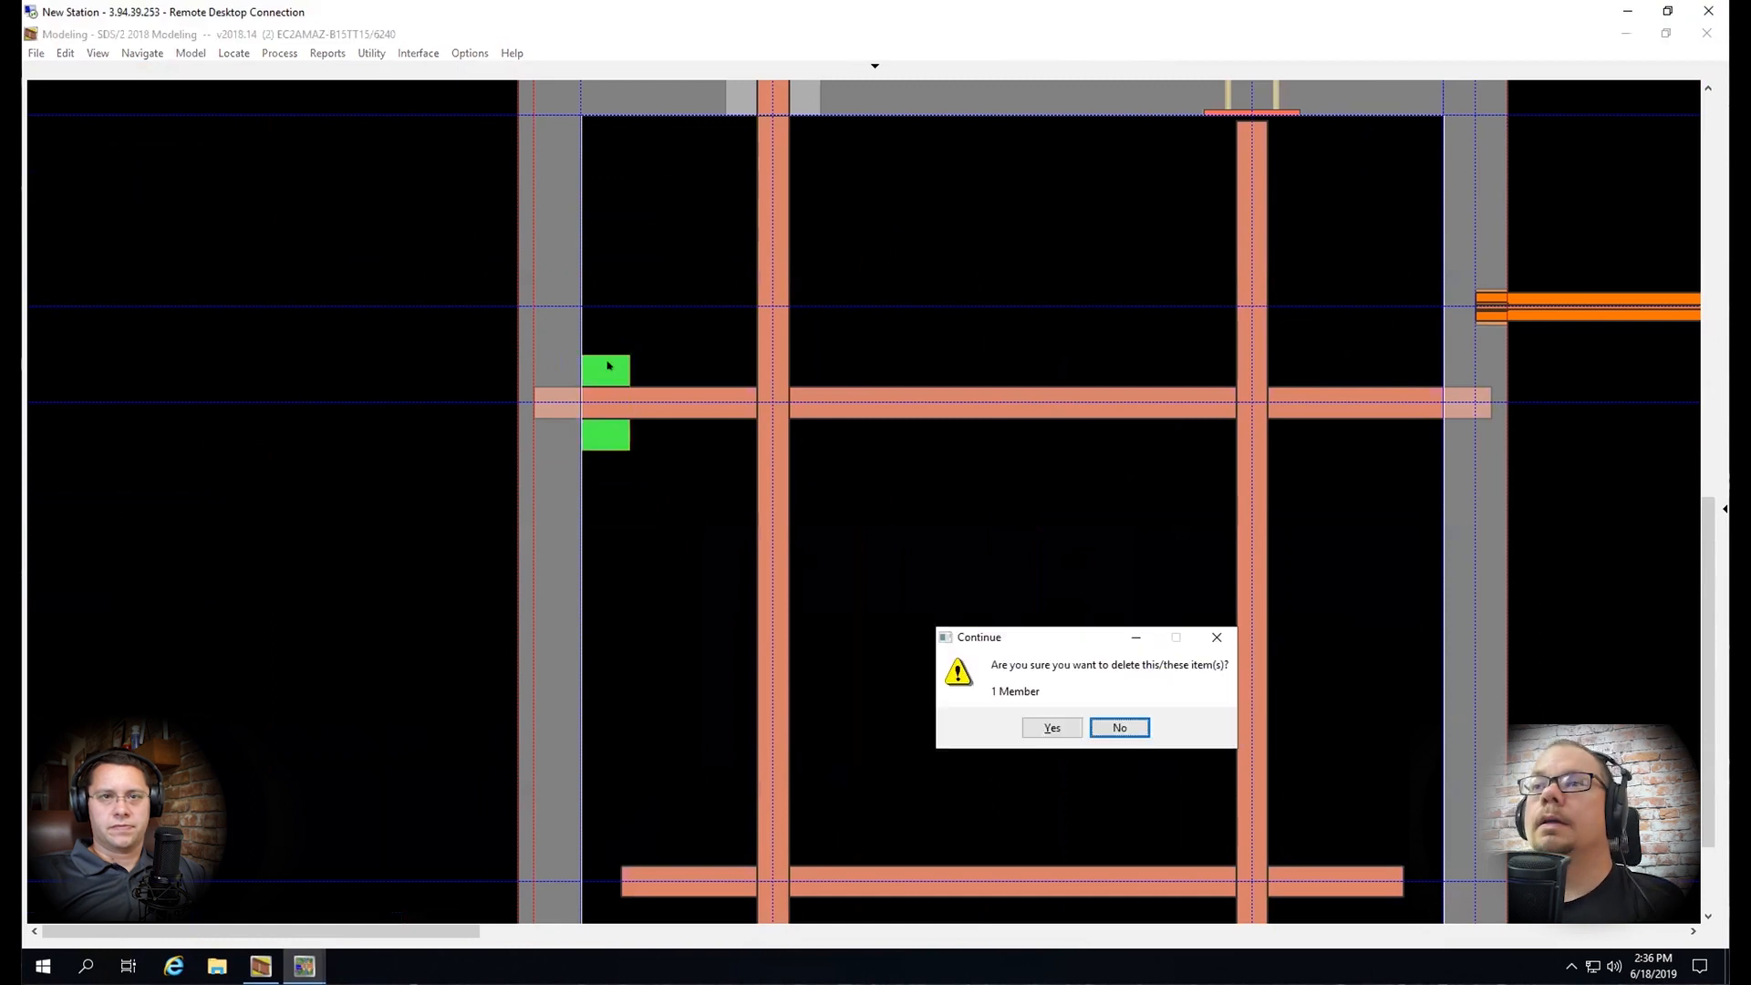
pyautogui.press('y')
# Add a bearing embed plate at the Right End of the upper horizontal beam with a plan rotation of -90
pyautogui.scroll(2, 1517, 328)
pyautogui.press('a')
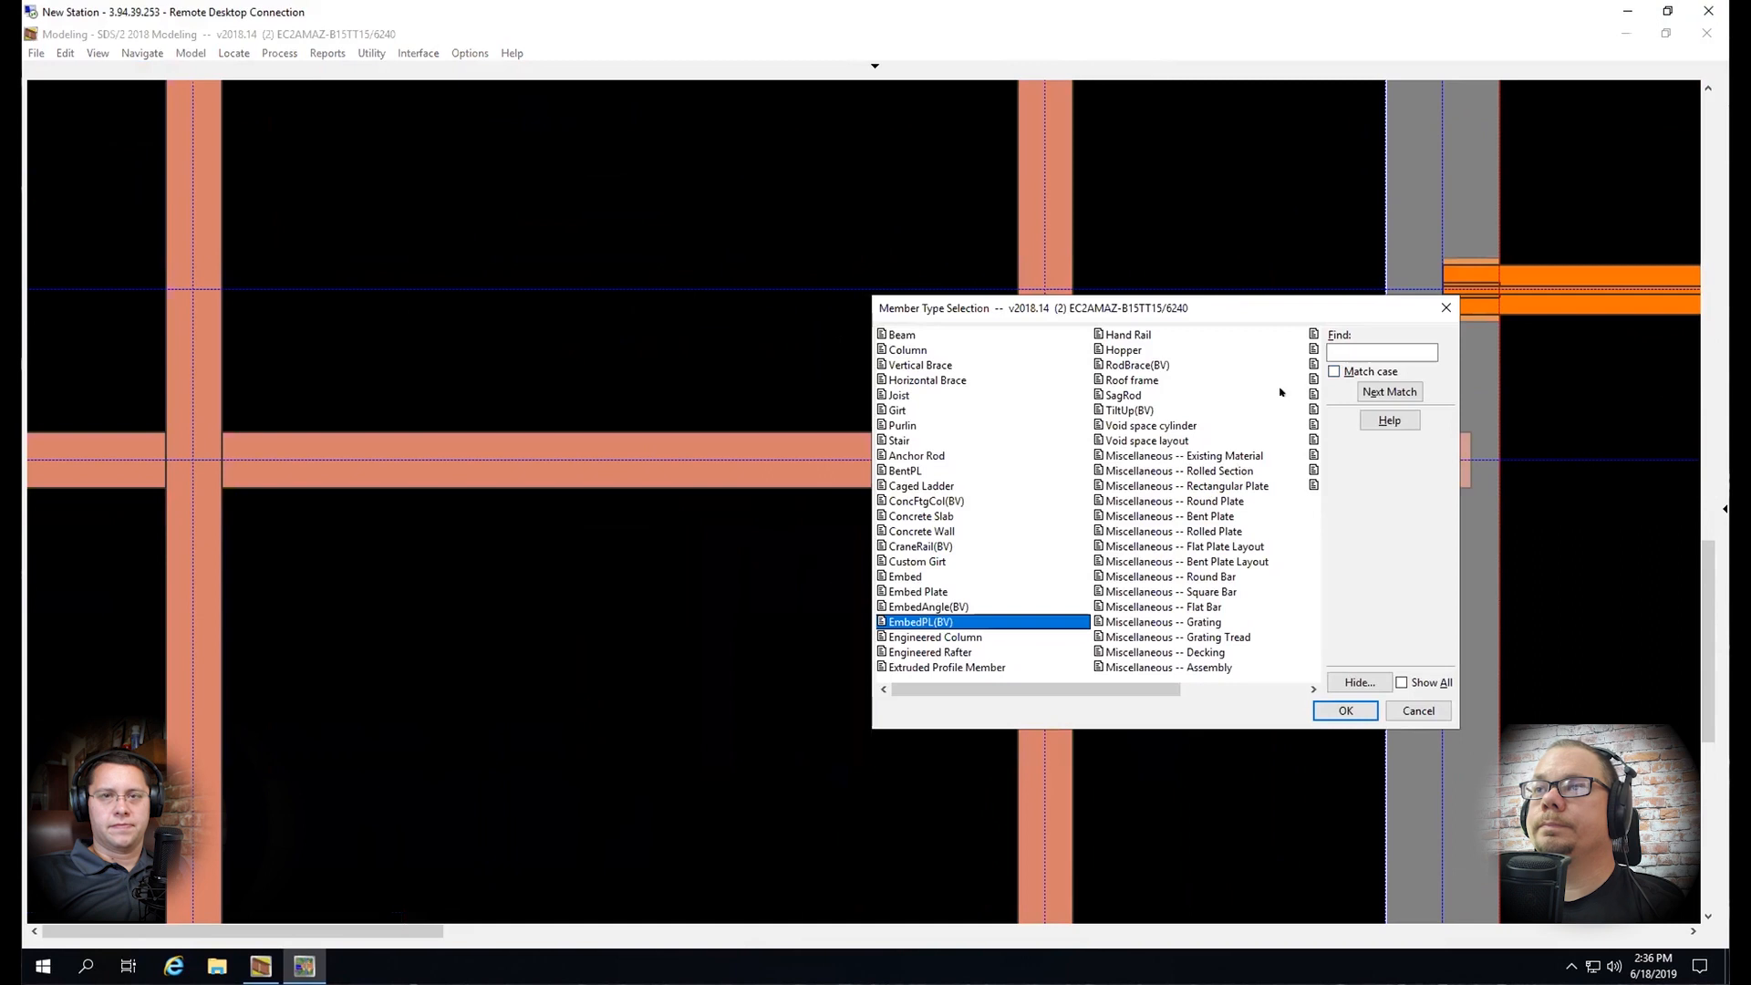
pyautogui.press('Return')
pyautogui.press('Return')
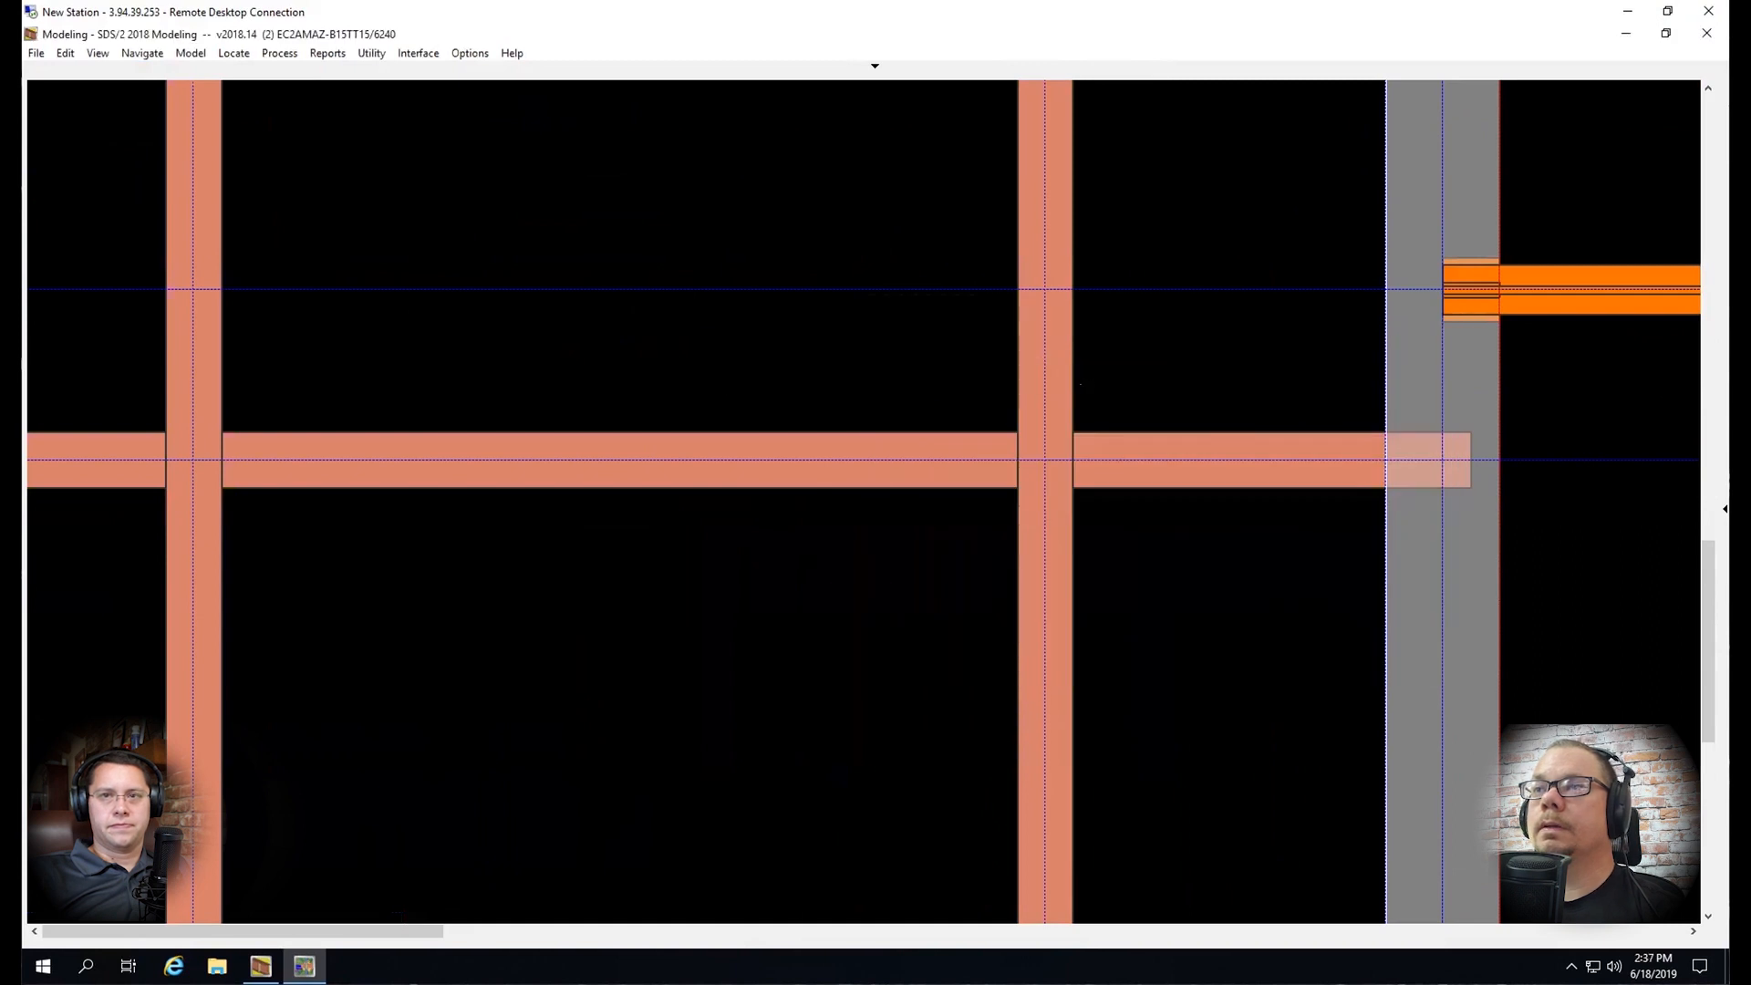
pyautogui.click(1246, 474)
pyautogui.click(1195, 259)
pyautogui.click(1180, 296)
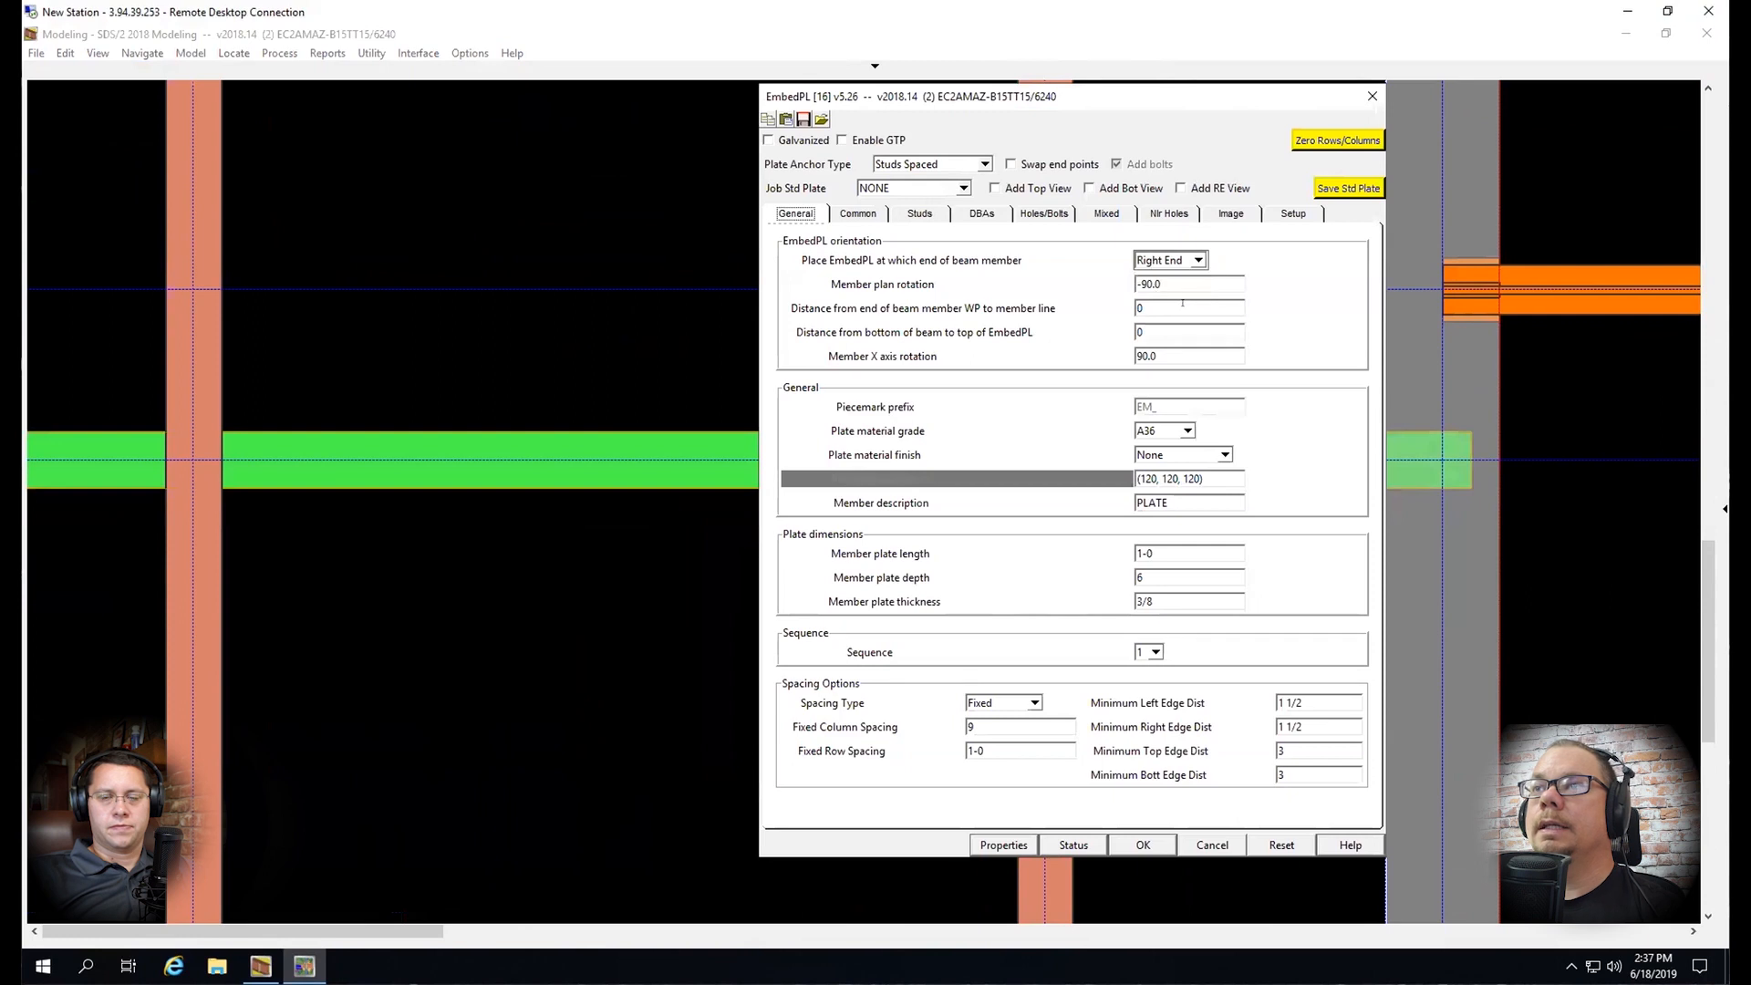
pyautogui.press('Return')
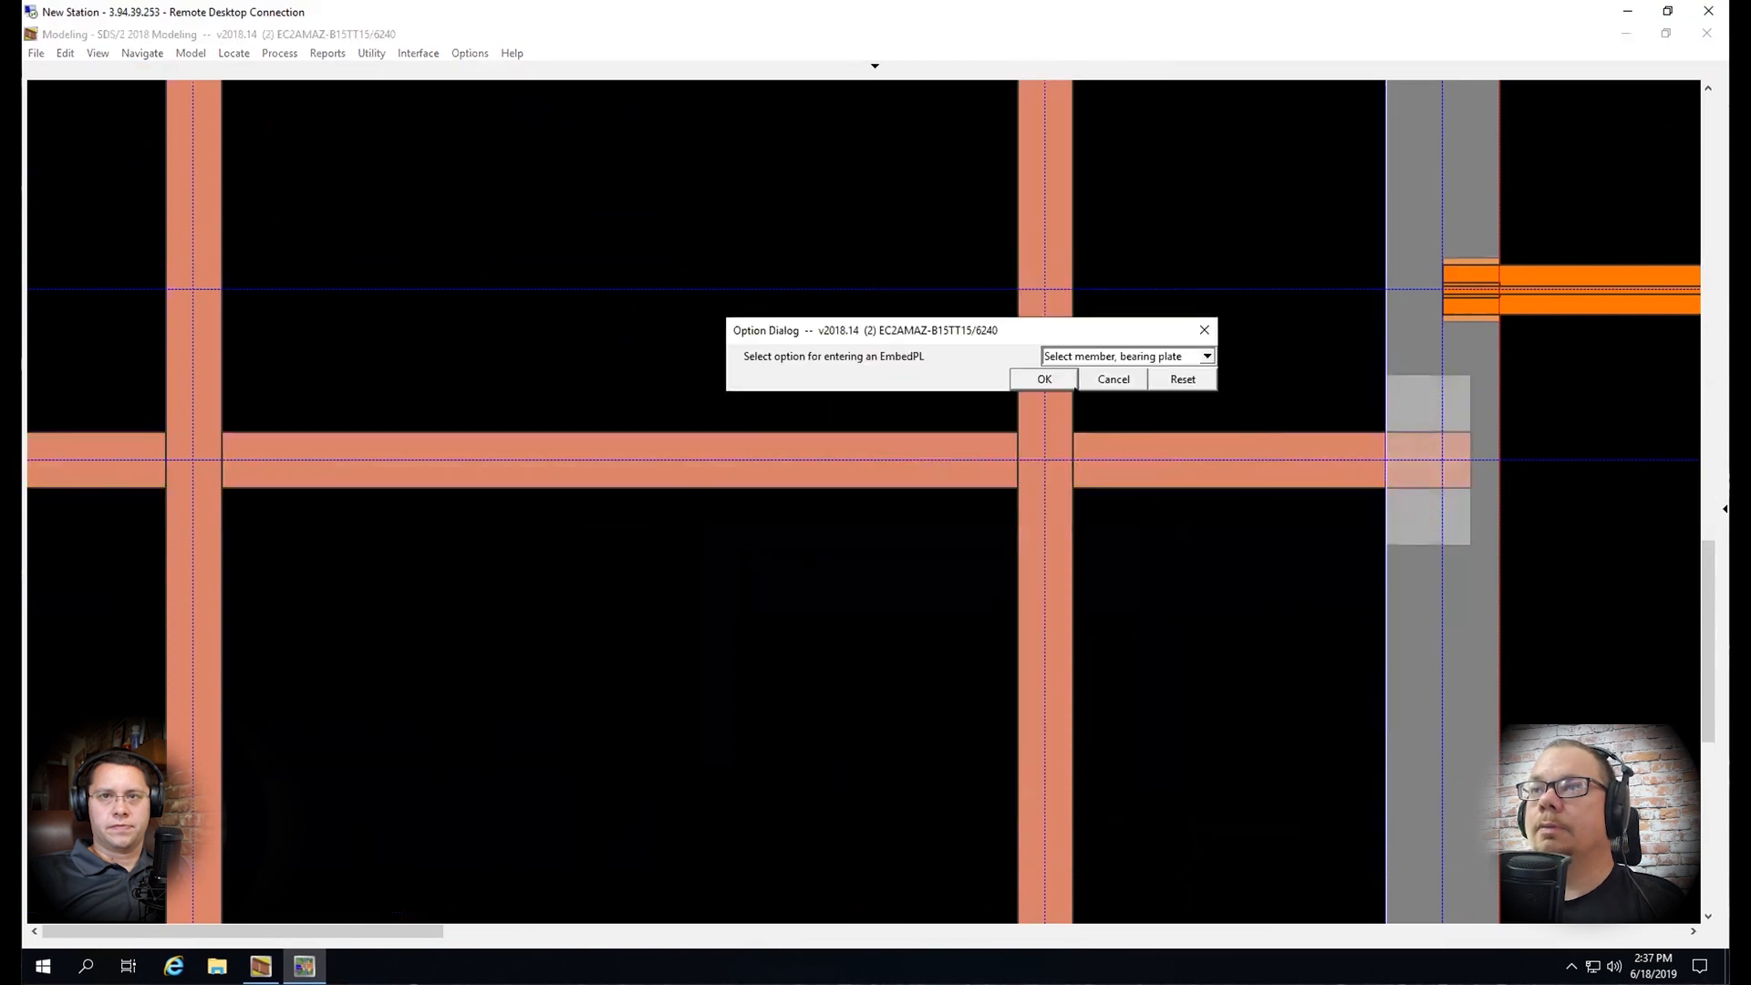
# Add a bearing embed plate at the Left End of the upper horizontal beam with a plan rotation of 90
pyautogui.click(1069, 381)
pyautogui.scroll(-5, 1537, 573)
pyautogui.scroll(3, 951, 522)
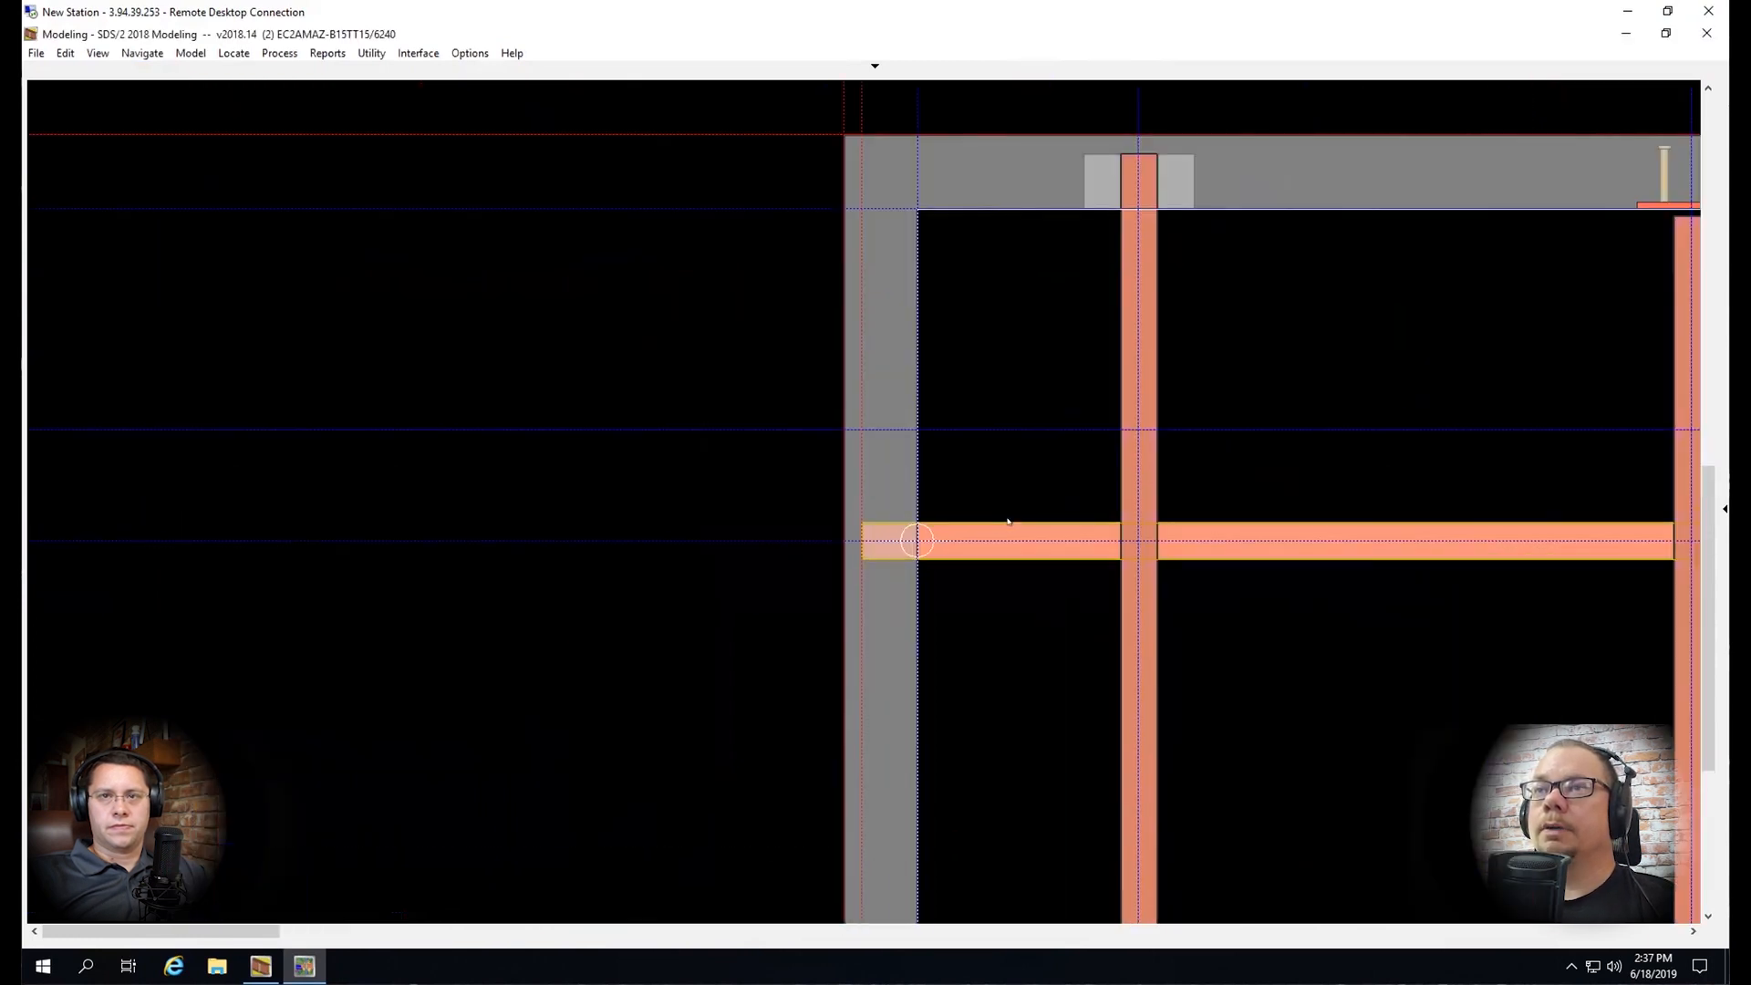
pyautogui.click(1037, 535)
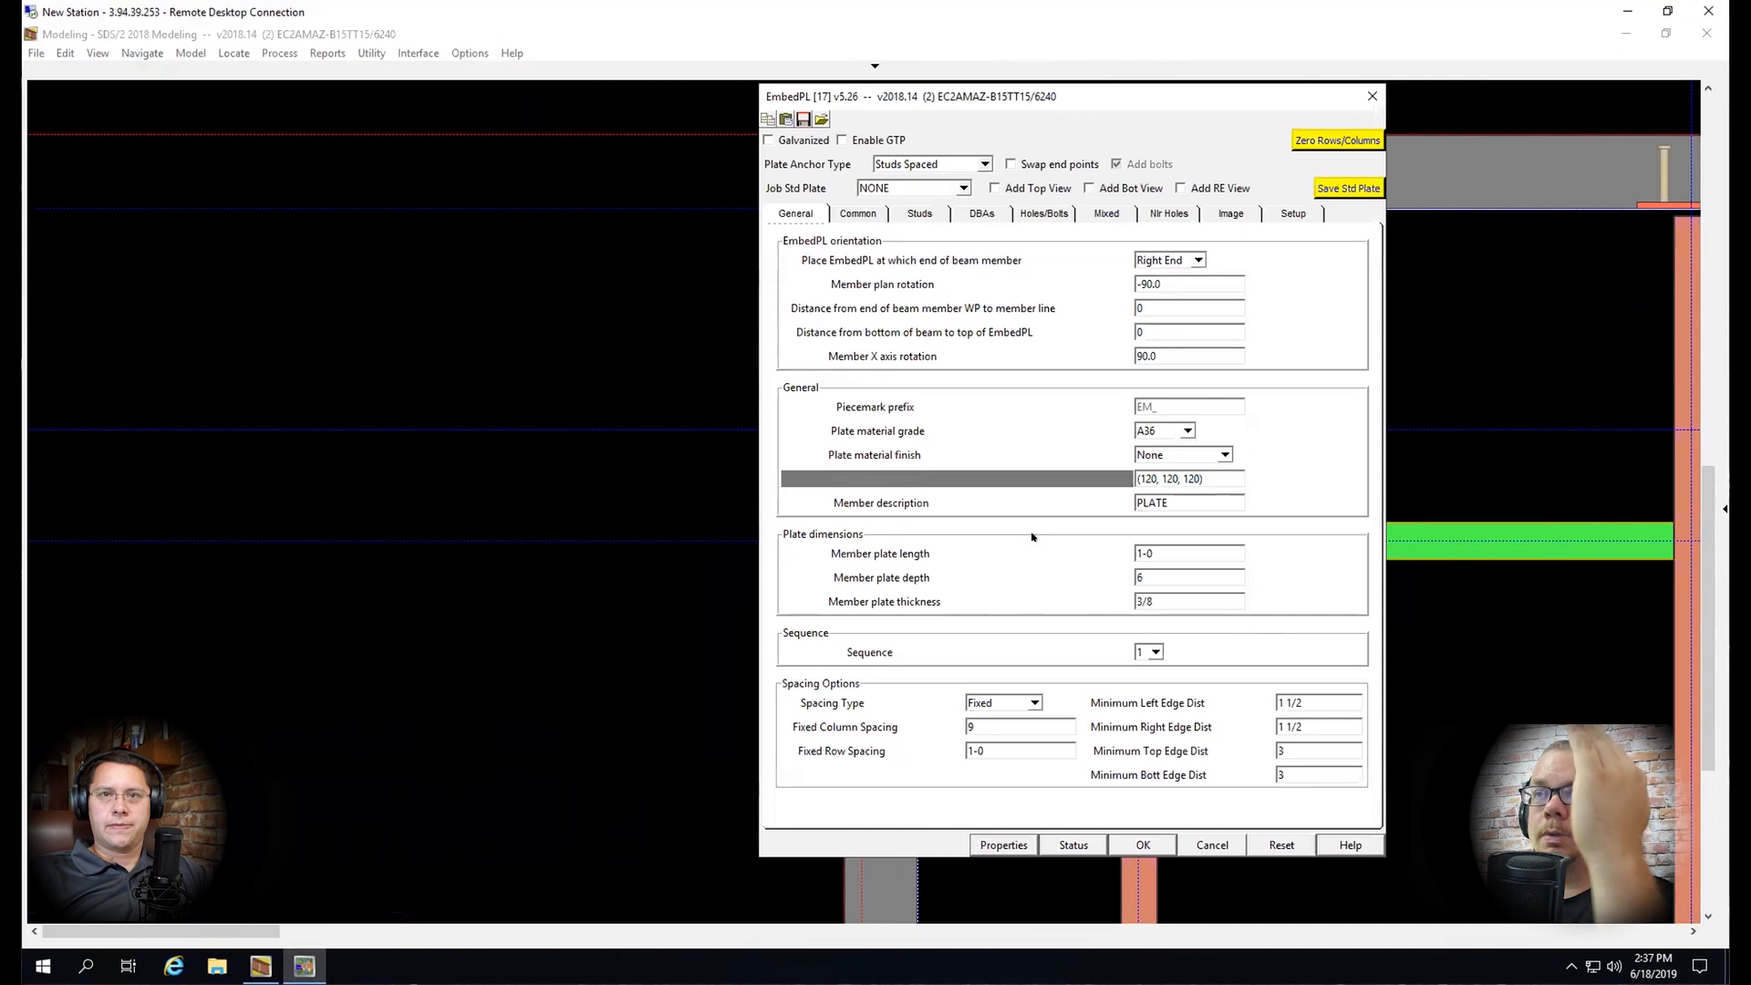
pyautogui.doubleClick(1166, 276)
pyautogui.write('90')
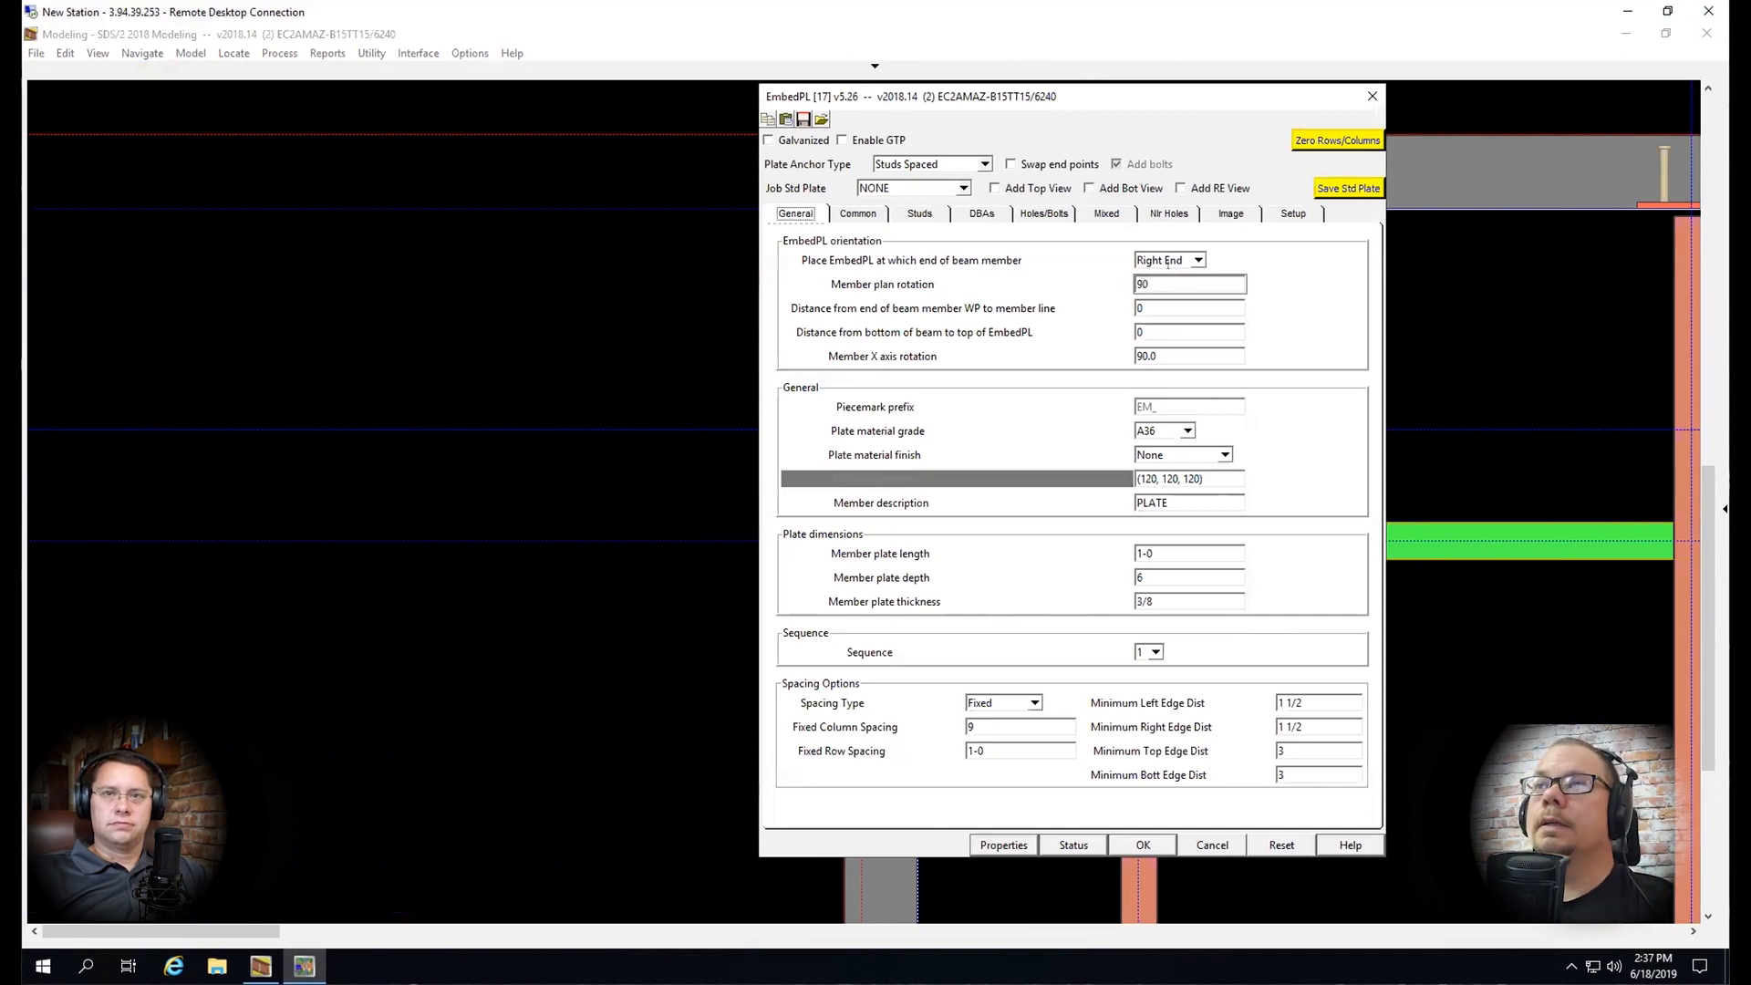
pyautogui.click(1193, 258)
pyautogui.click(1150, 276)
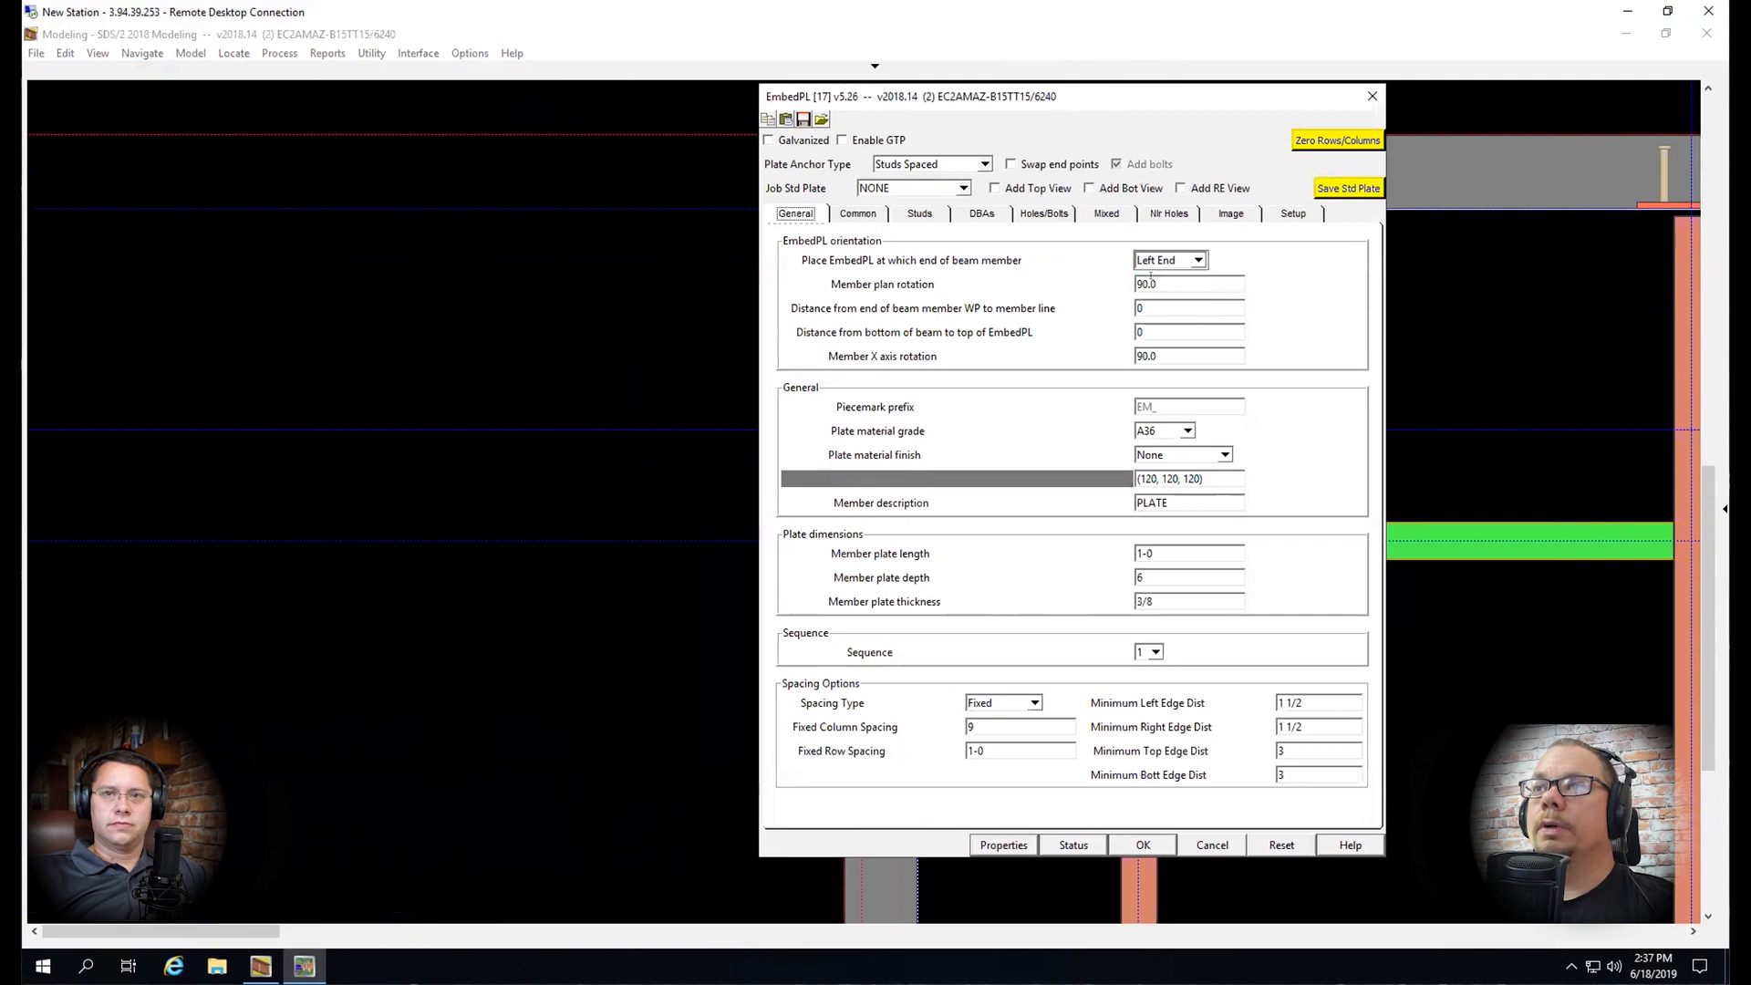
pyautogui.press('Return')
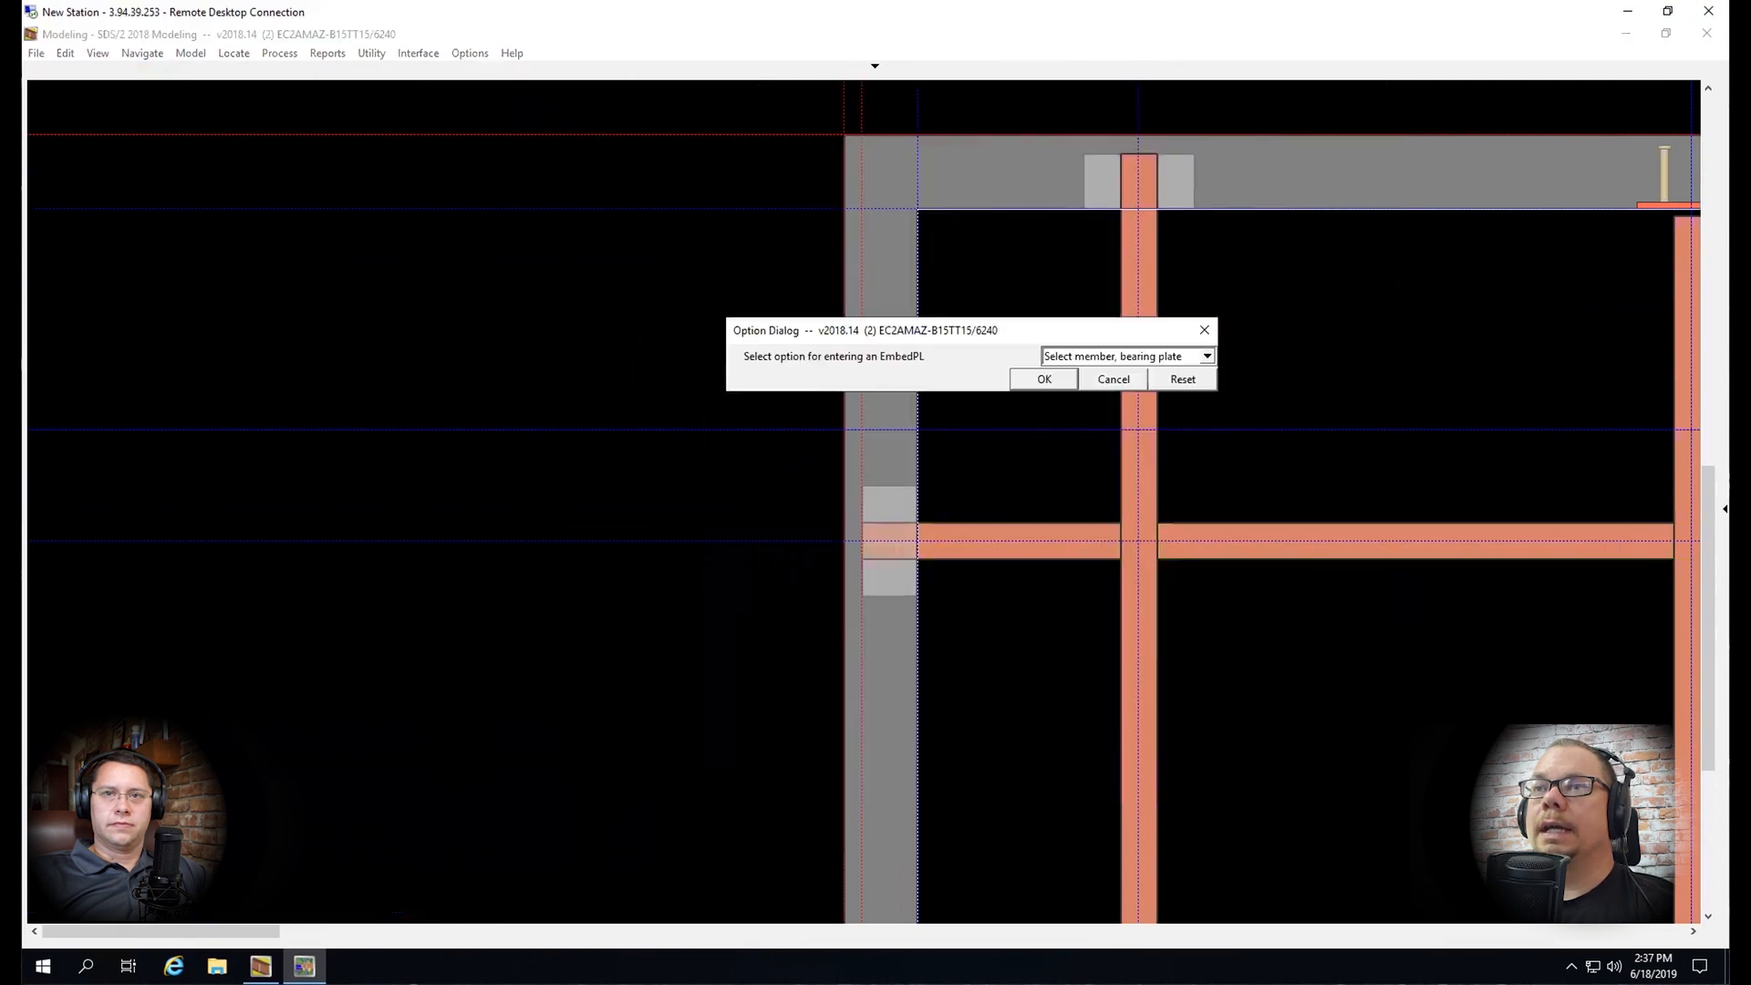
# Try to add a bearing embed plate at the Left End of the orange joist with a plan rotation of 90
pyautogui.click(1035, 377)
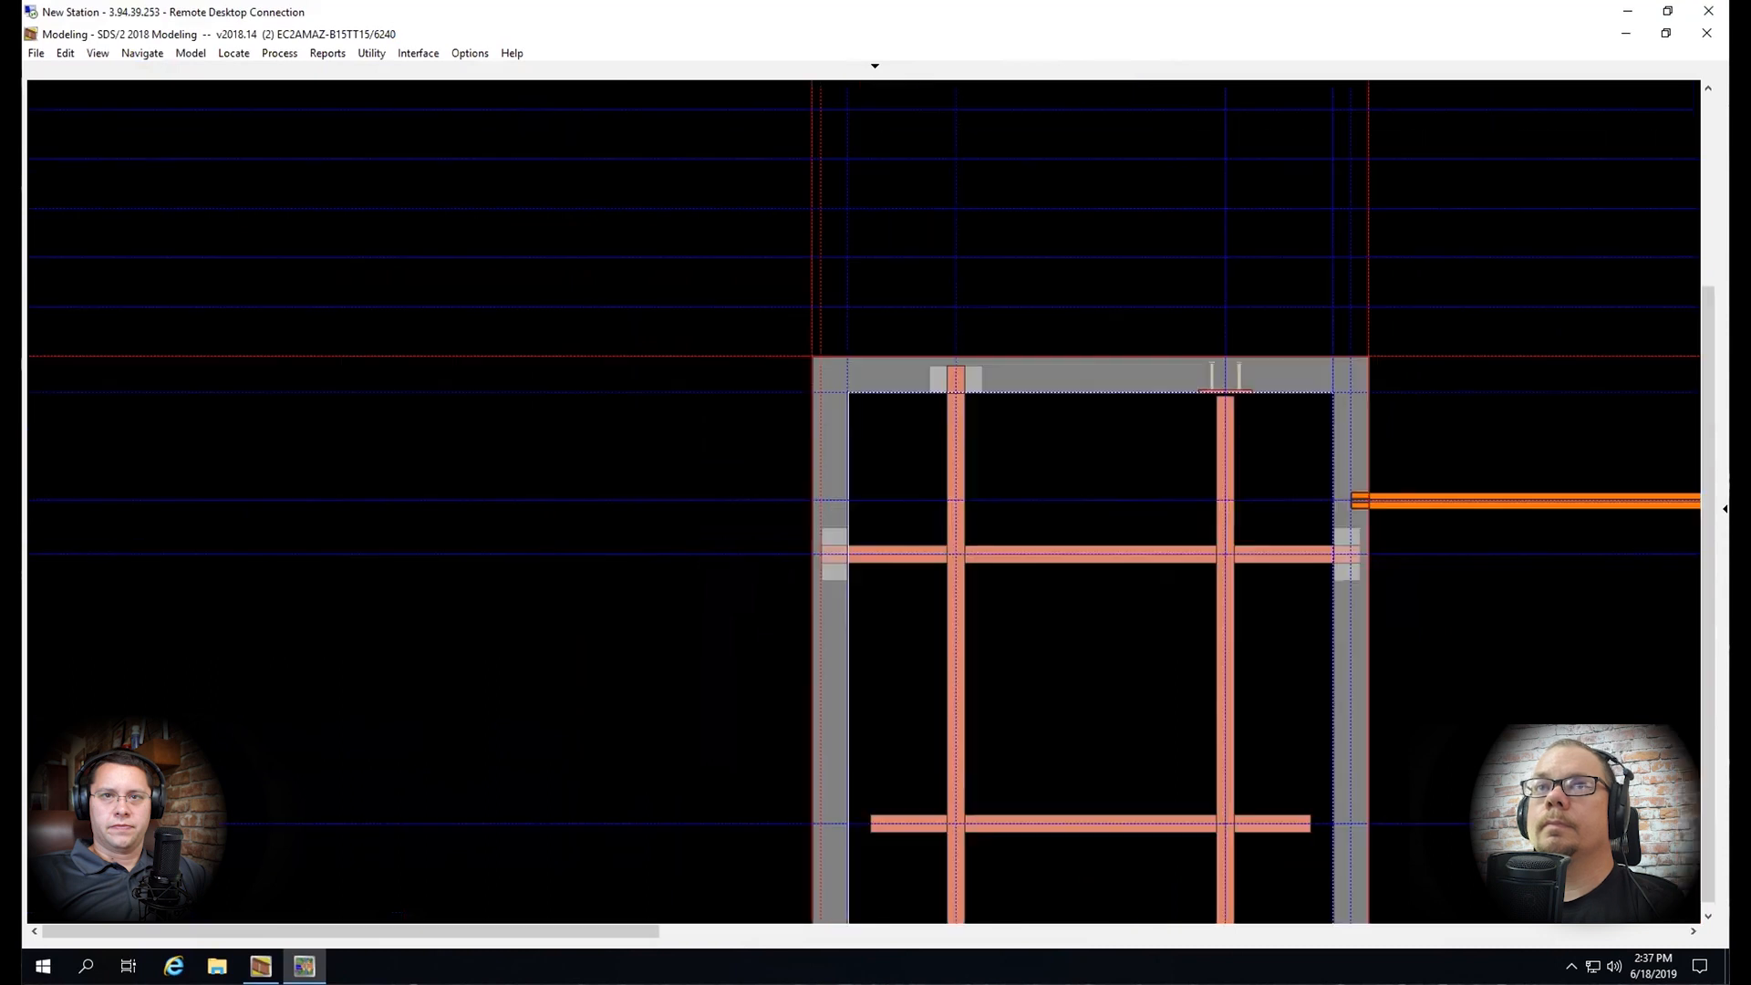
pyautogui.scroll(-4, 780, 556)
pyautogui.scroll(6, 1065, 526)
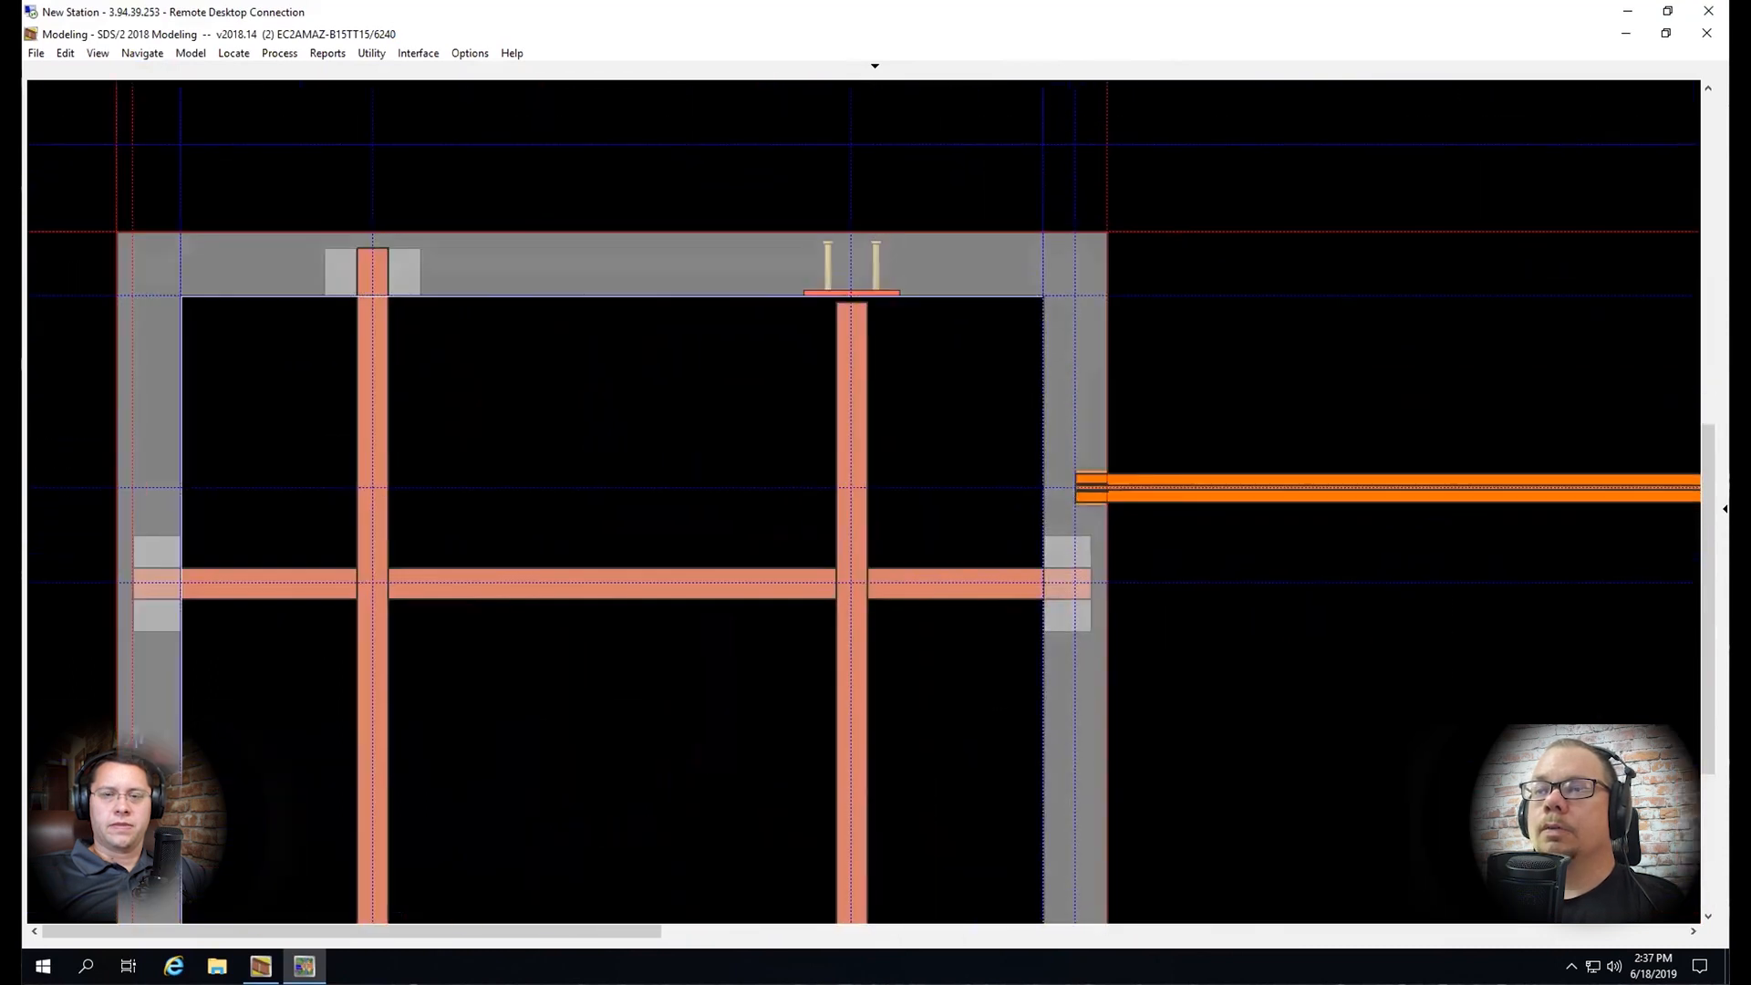
pyautogui.click(1121, 475)
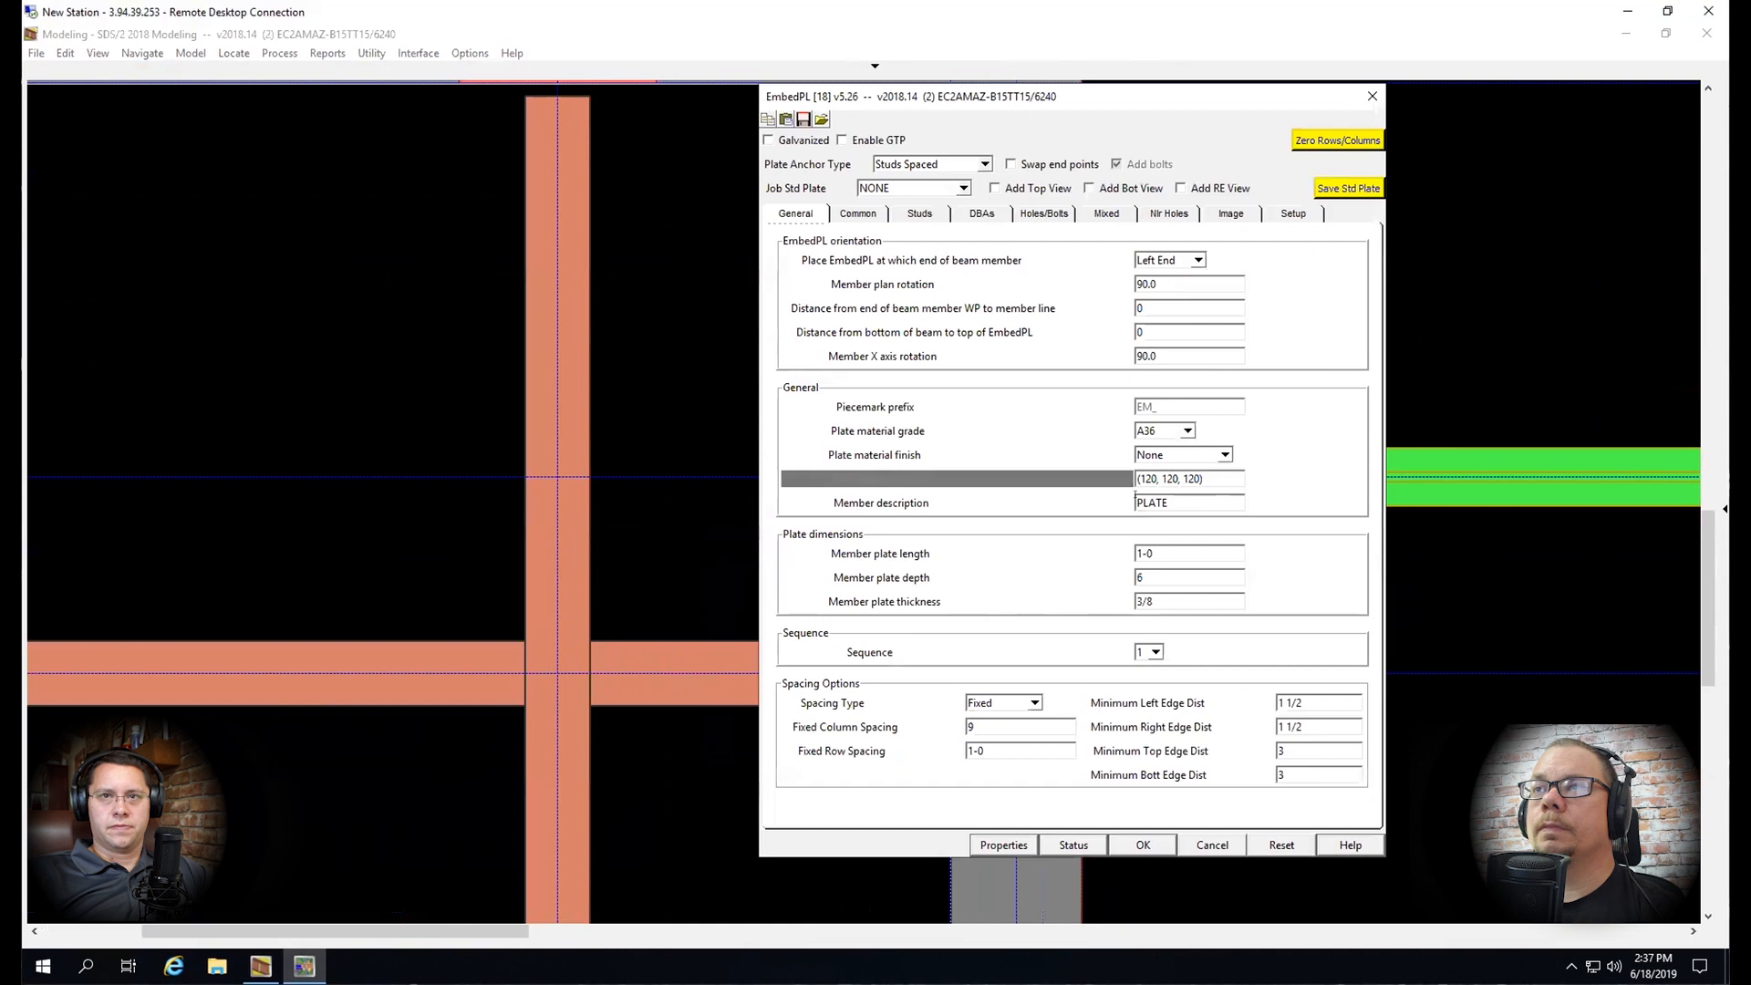
pyautogui.press('Return')
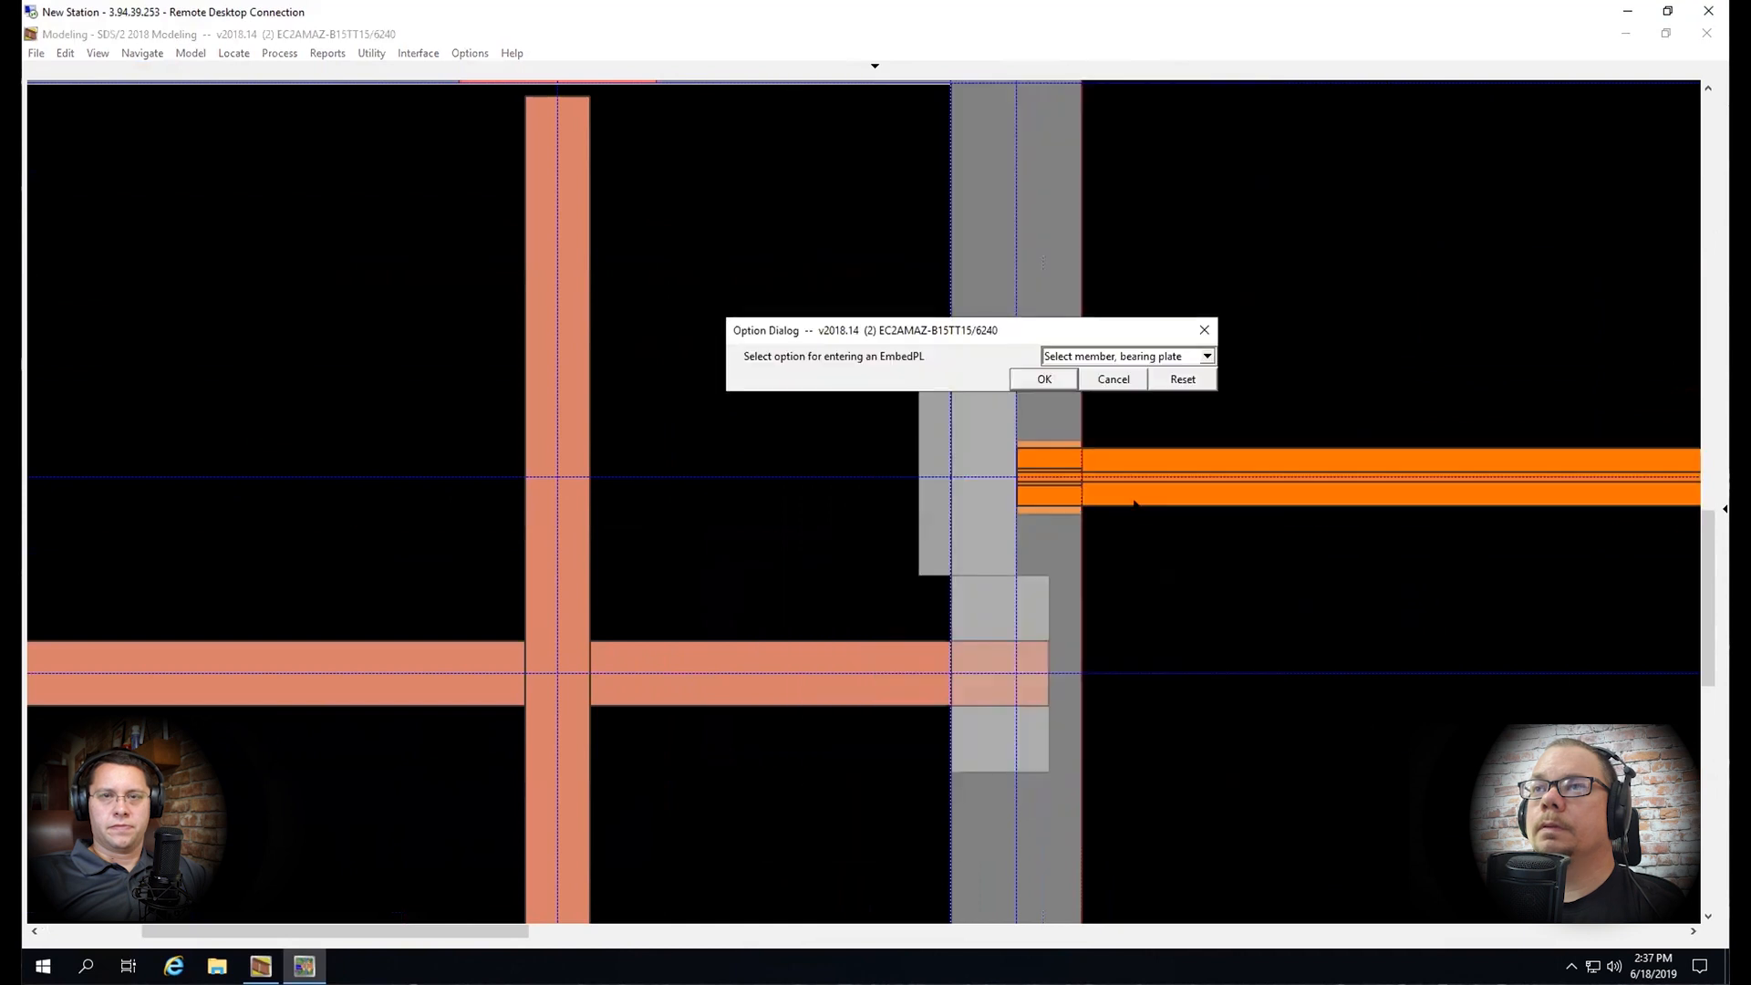
pyautogui.click(1047, 378)
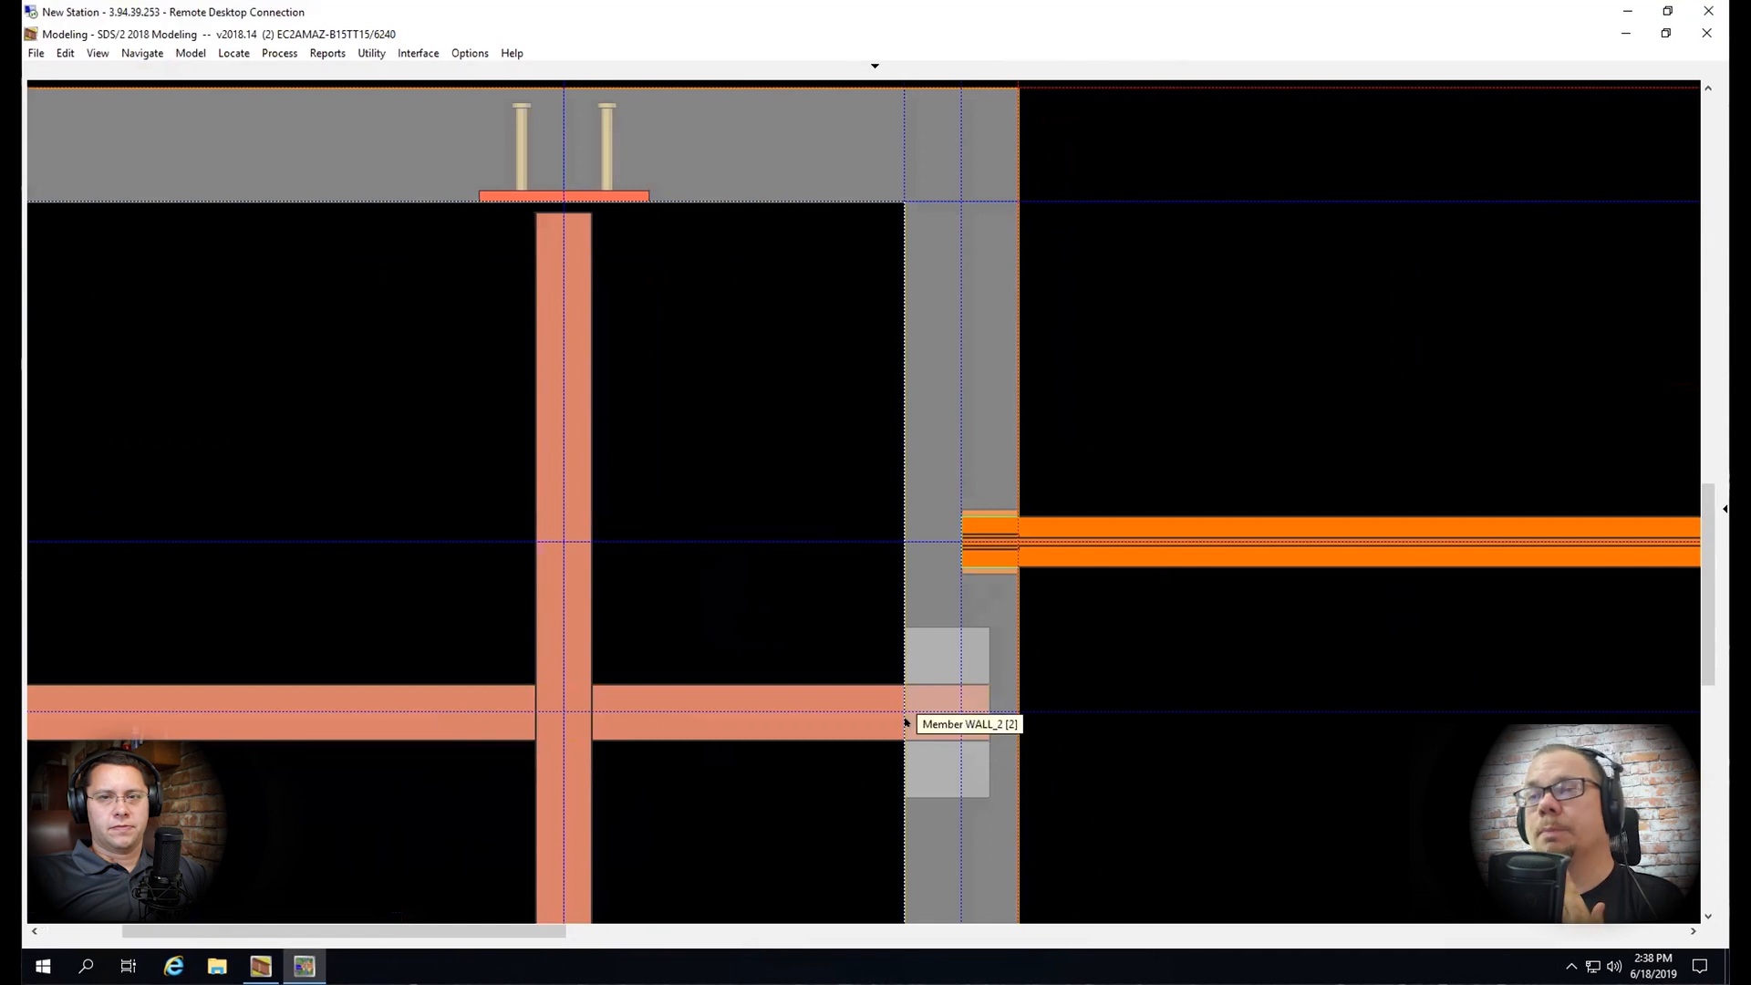
# Add a bearing embed plate at the Left End of the orange joist with a plan rotation of -90
pyautogui.click(1022, 533)
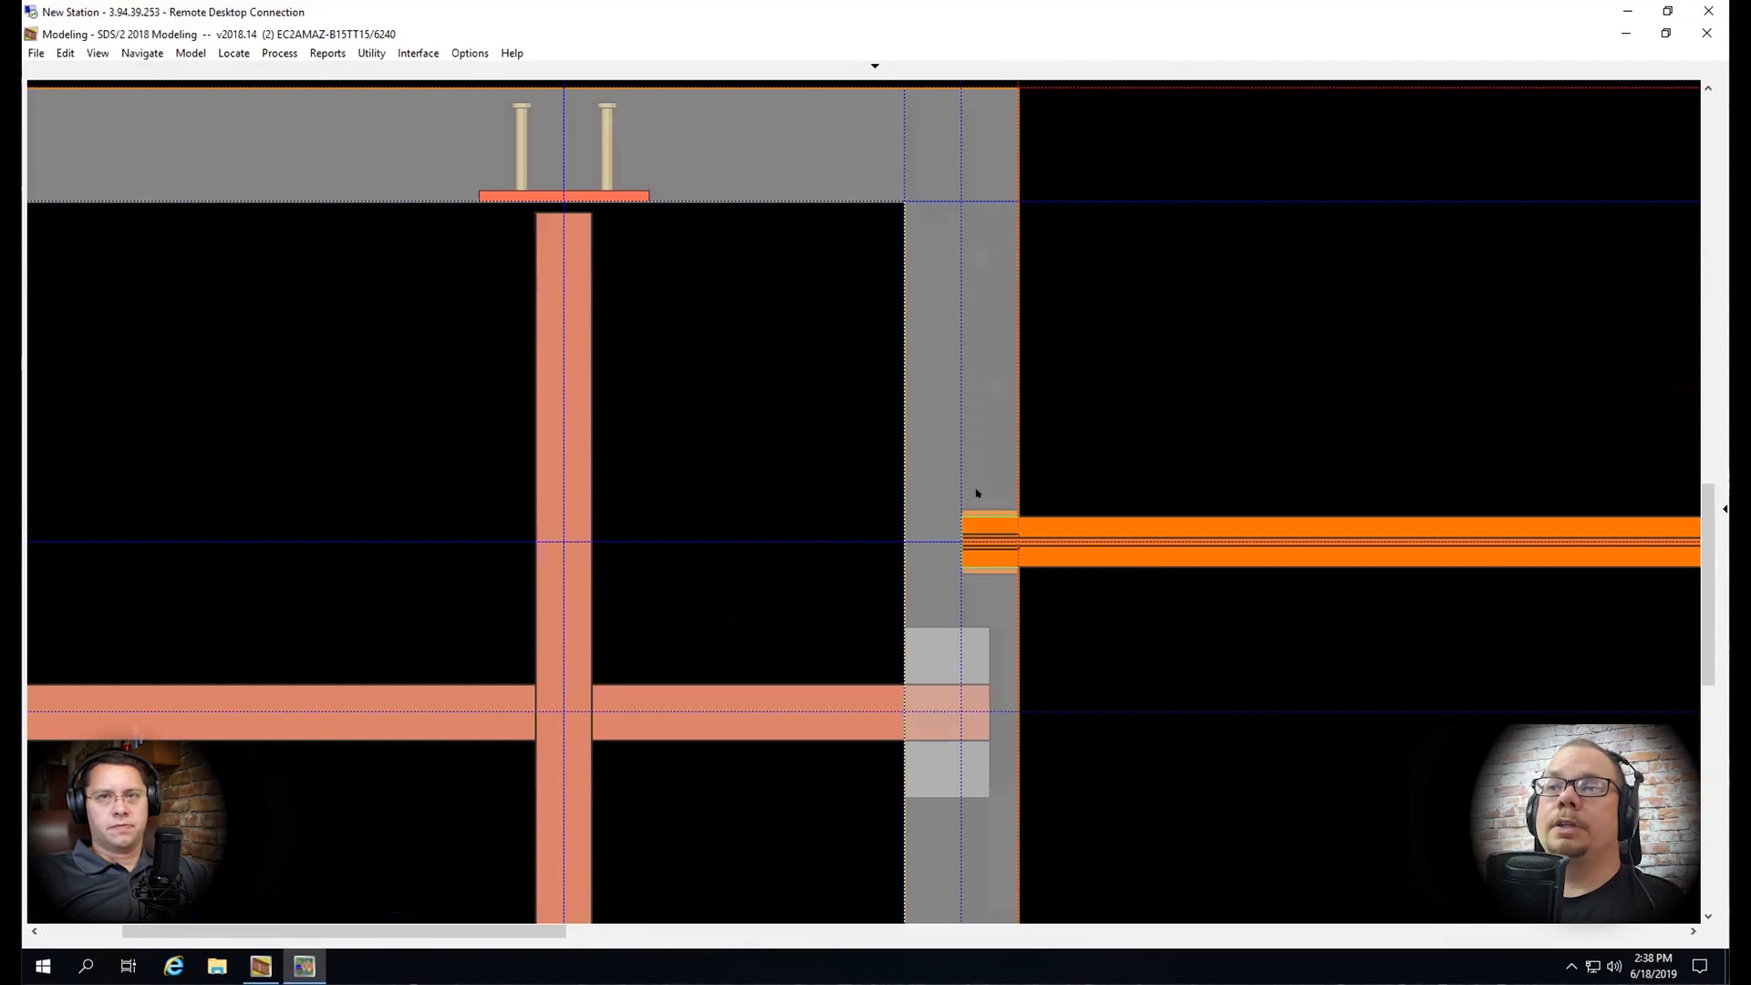
pyautogui.scroll(1, 977, 492)
pyautogui.click(1122, 550)
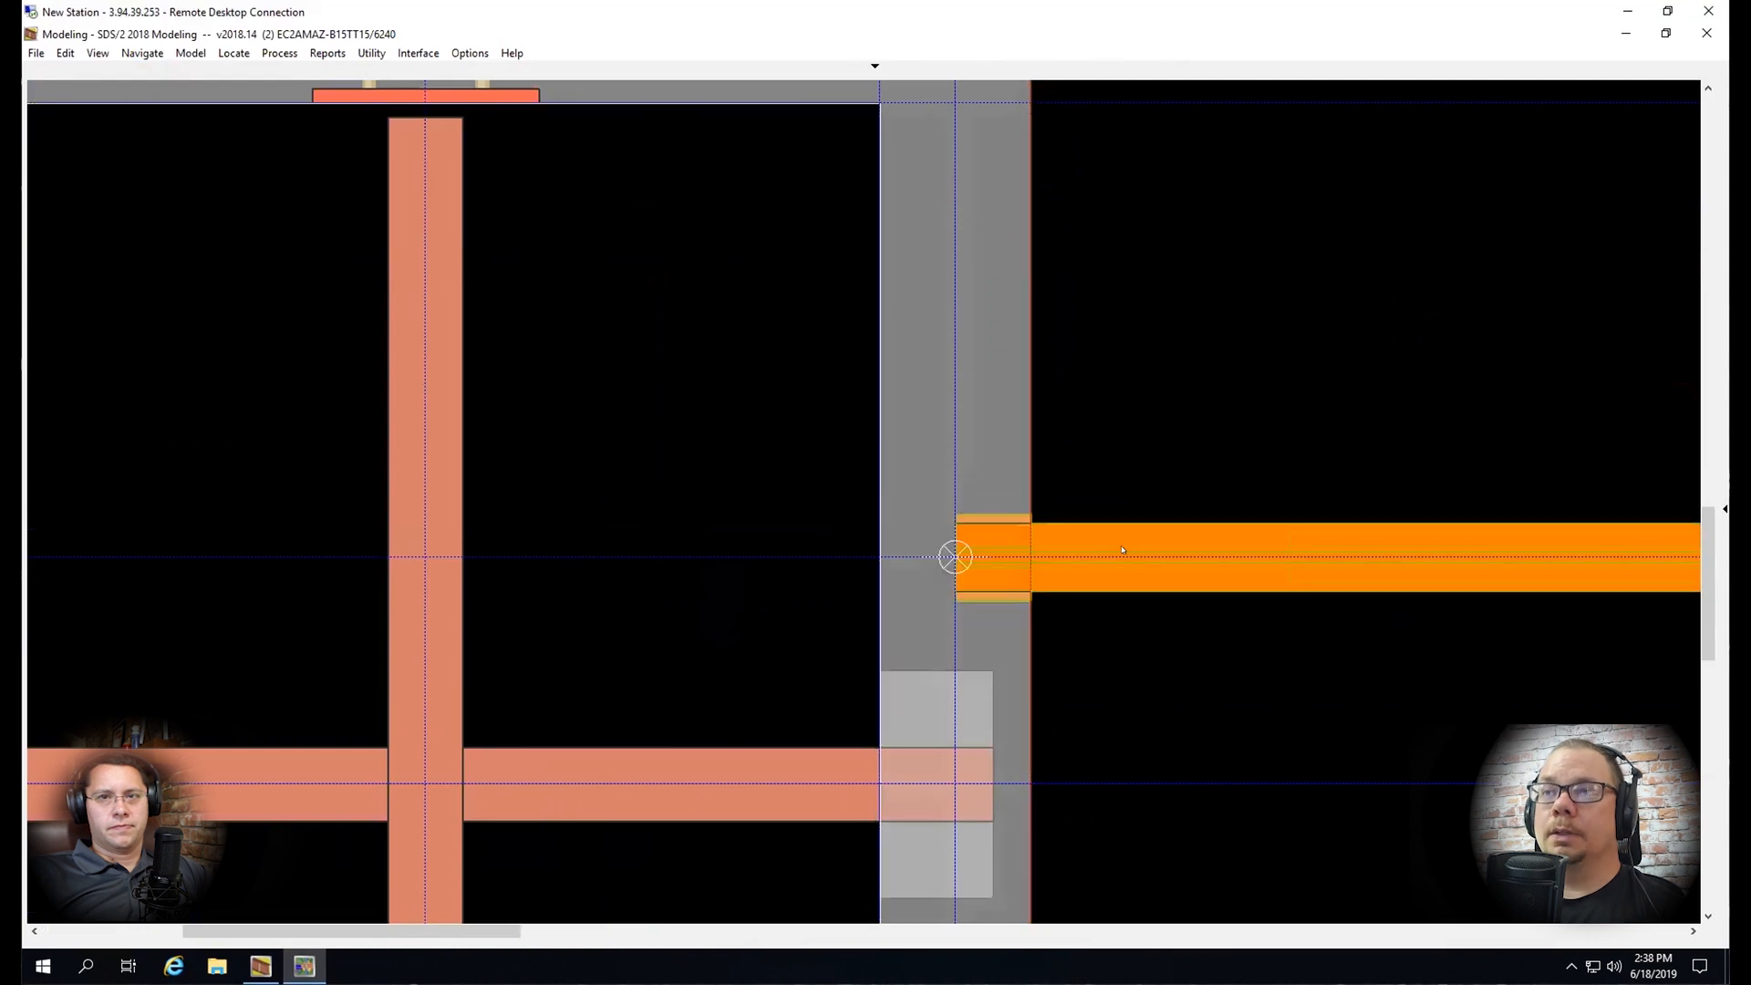
pyautogui.click(1117, 509)
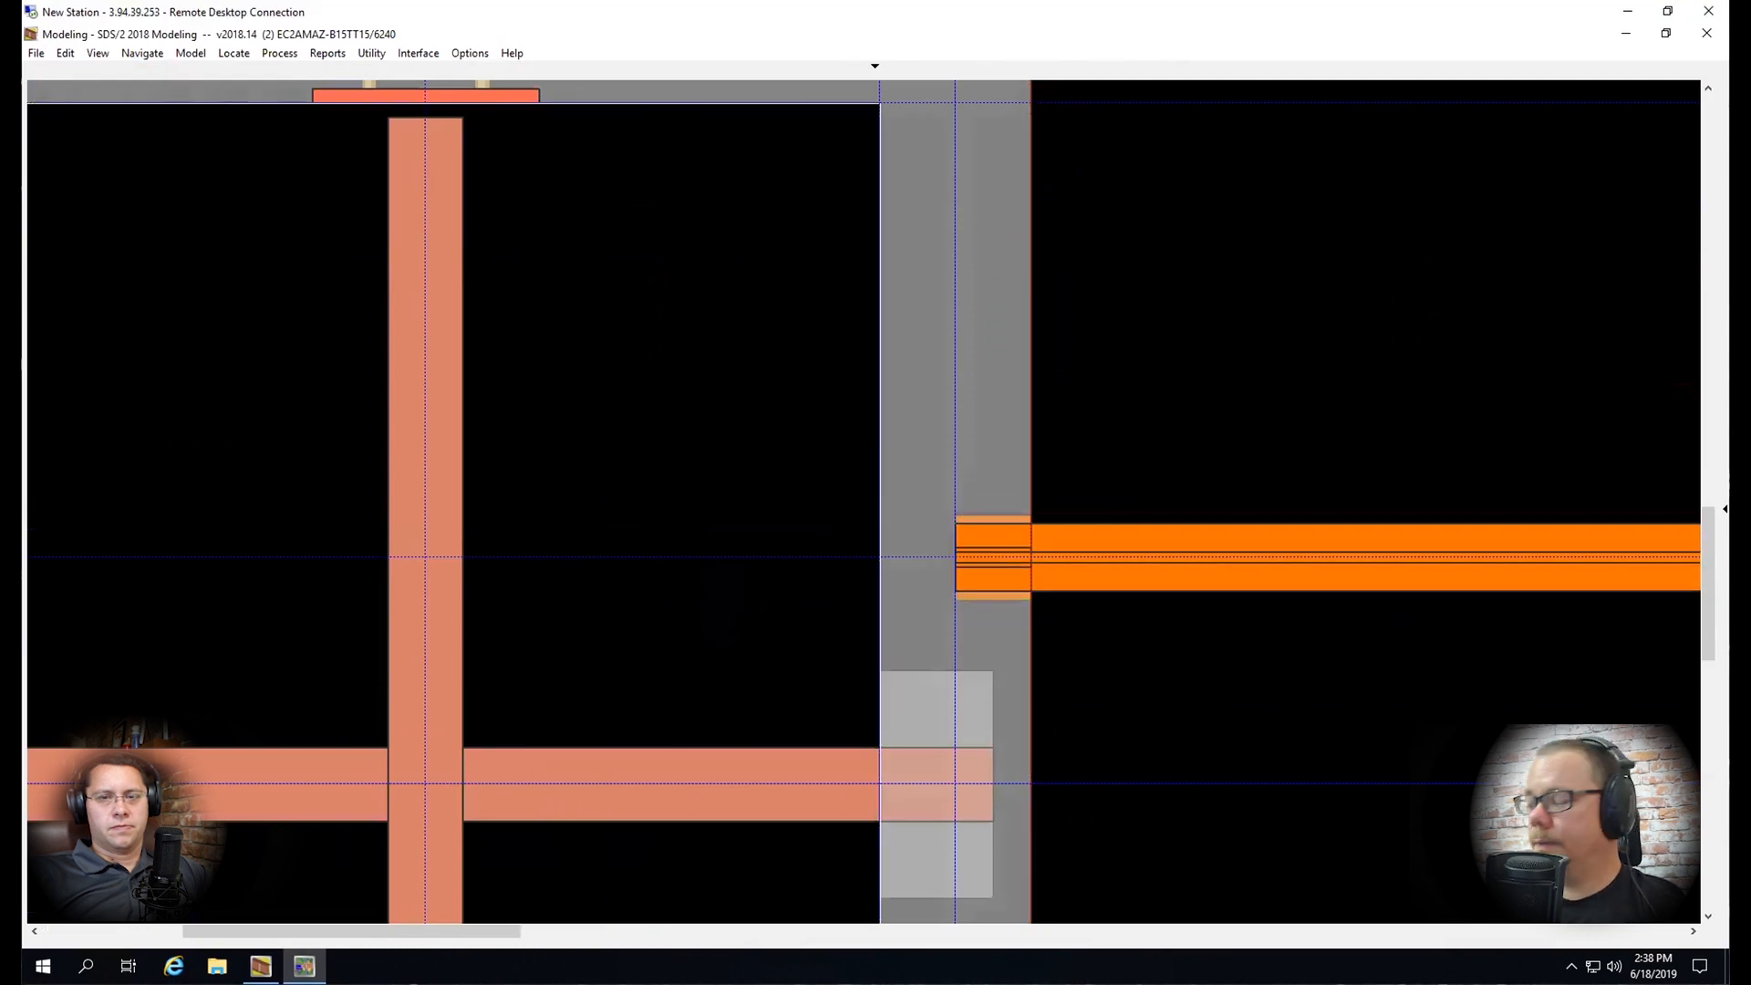
pyautogui.press('a')
pyautogui.press('Return')
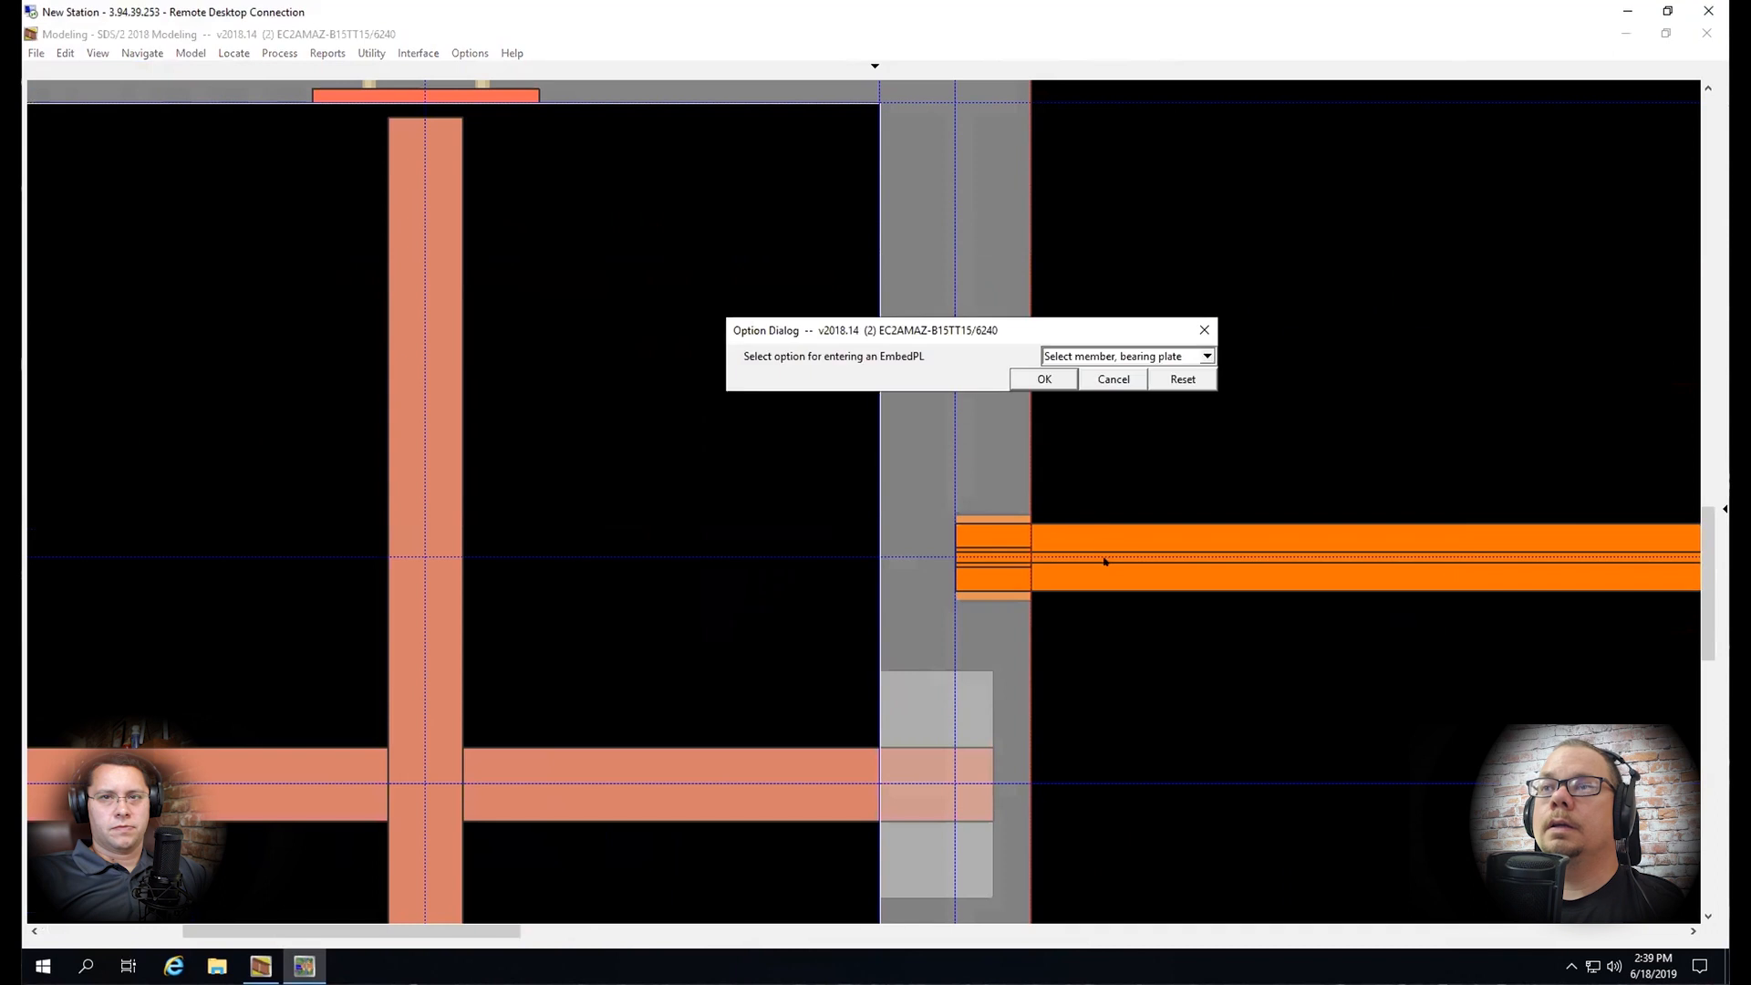
pyautogui.press('Return')
pyautogui.click(1095, 551)
pyautogui.click(1120, 547)
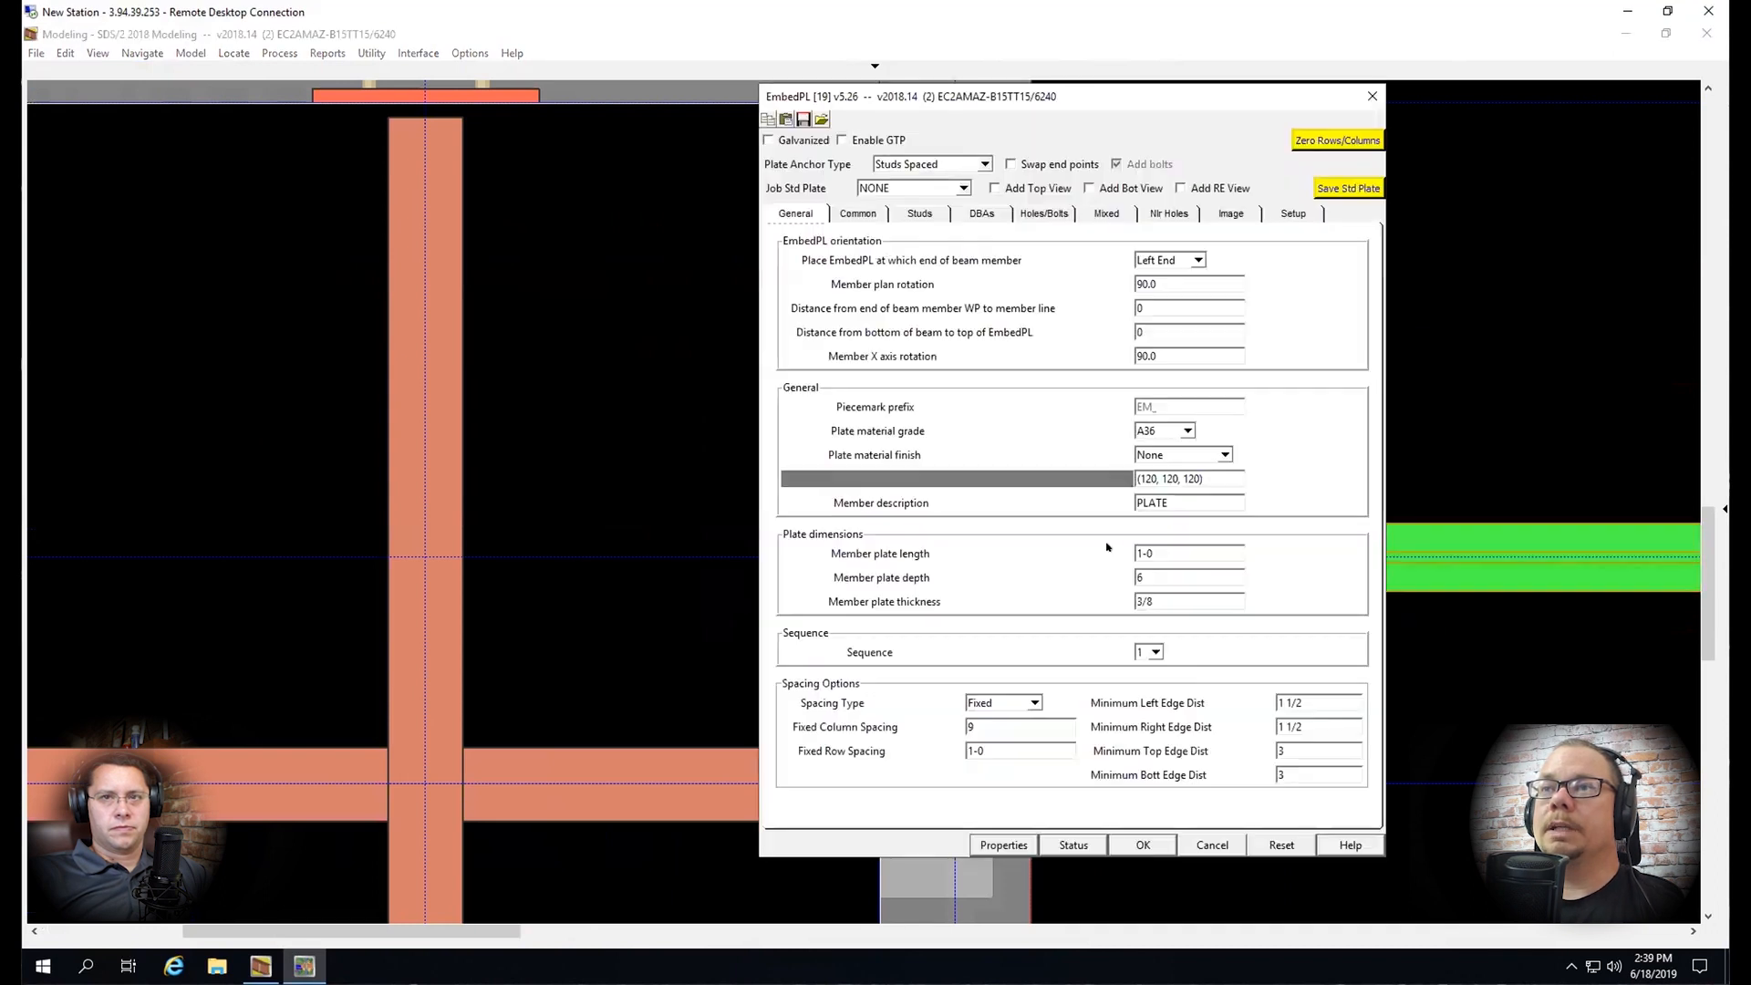
pyautogui.doubleClick(1177, 279)
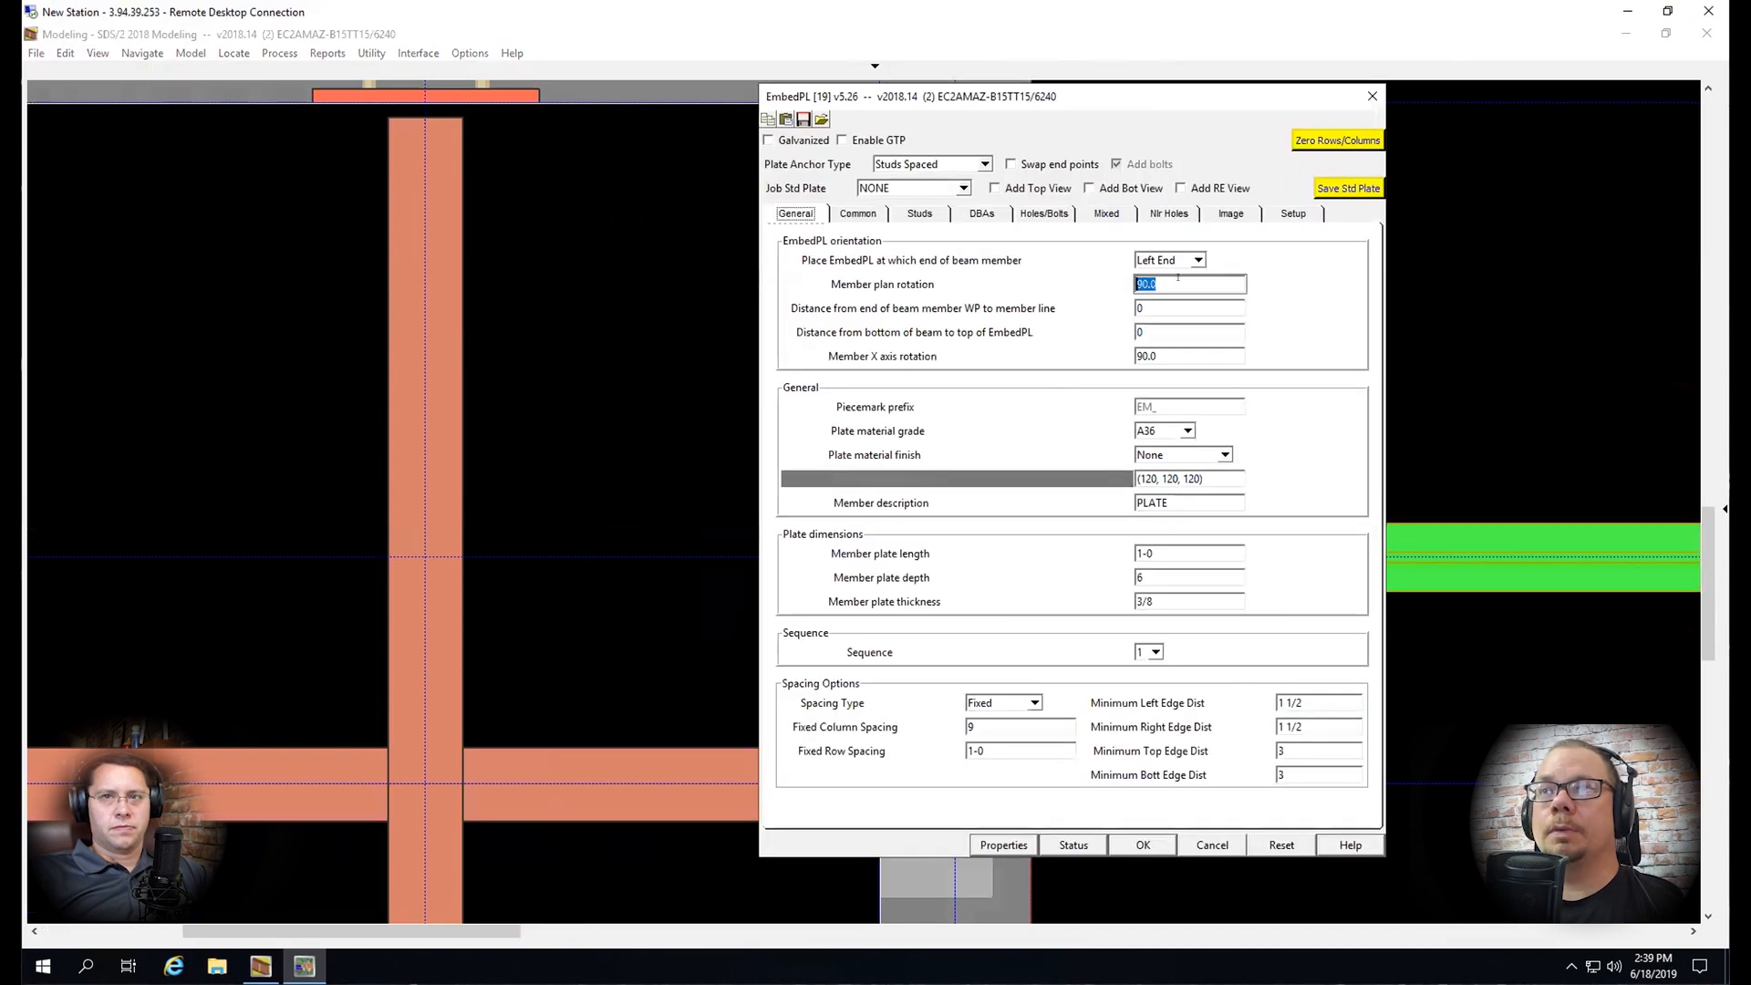
pyautogui.write('-90')
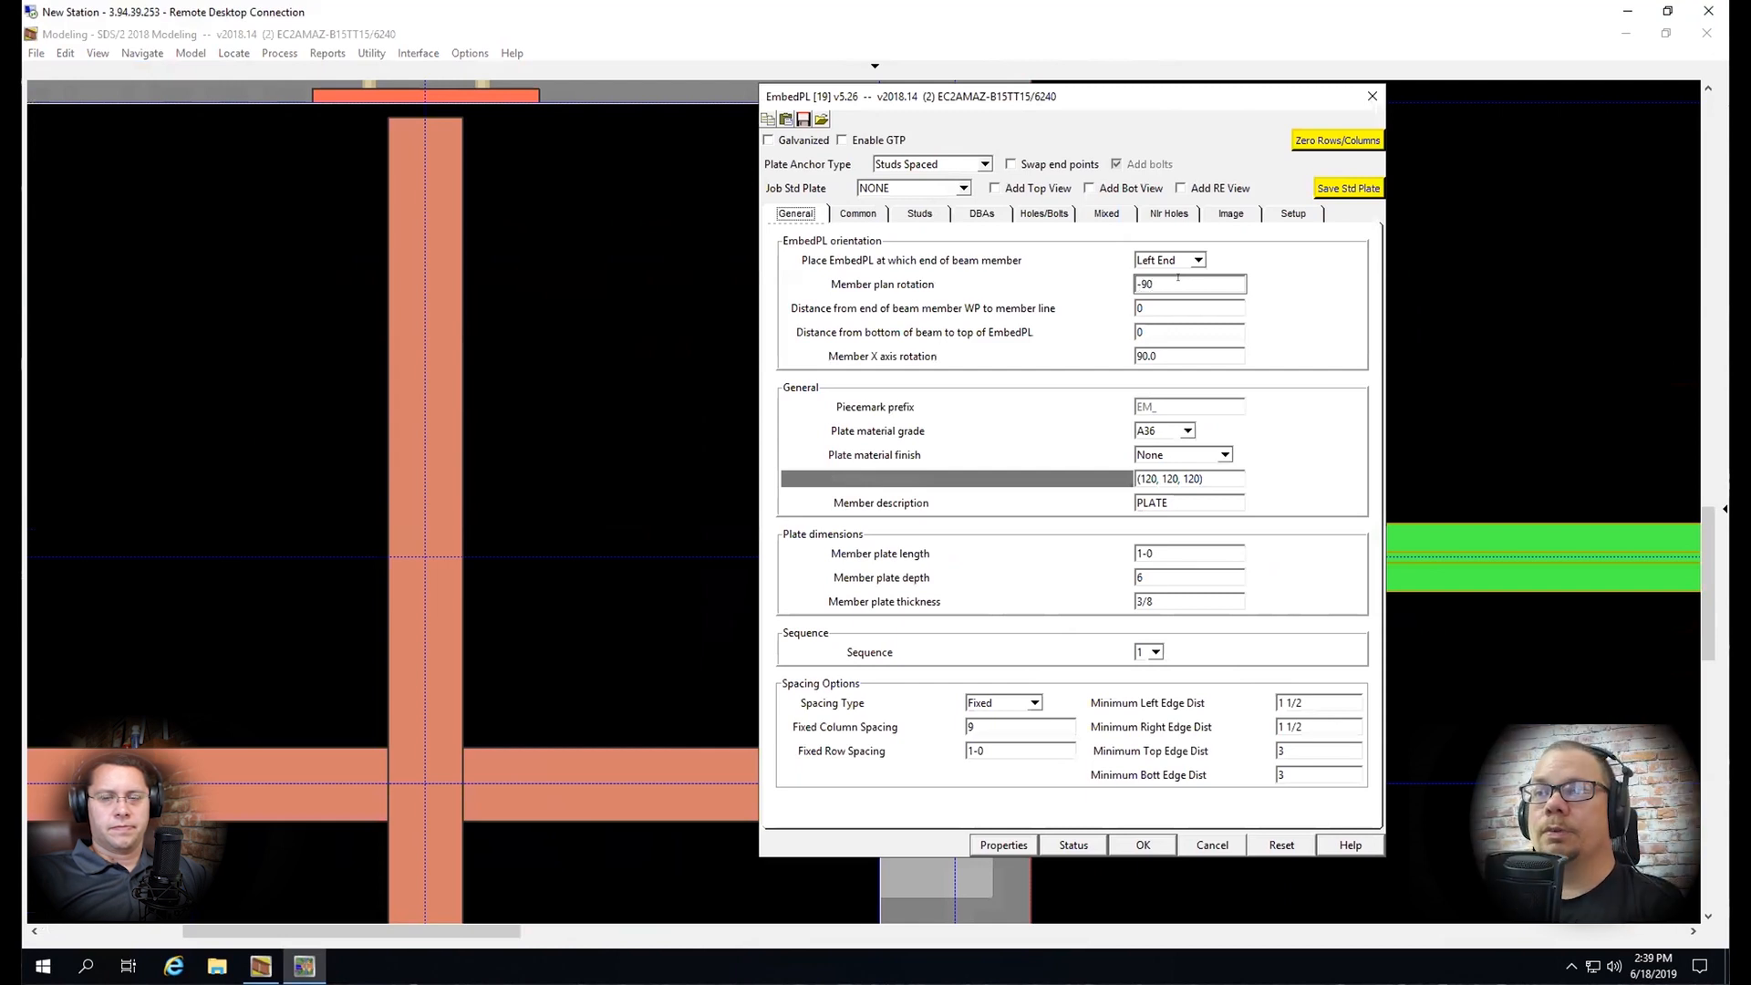
pyautogui.press('Return')
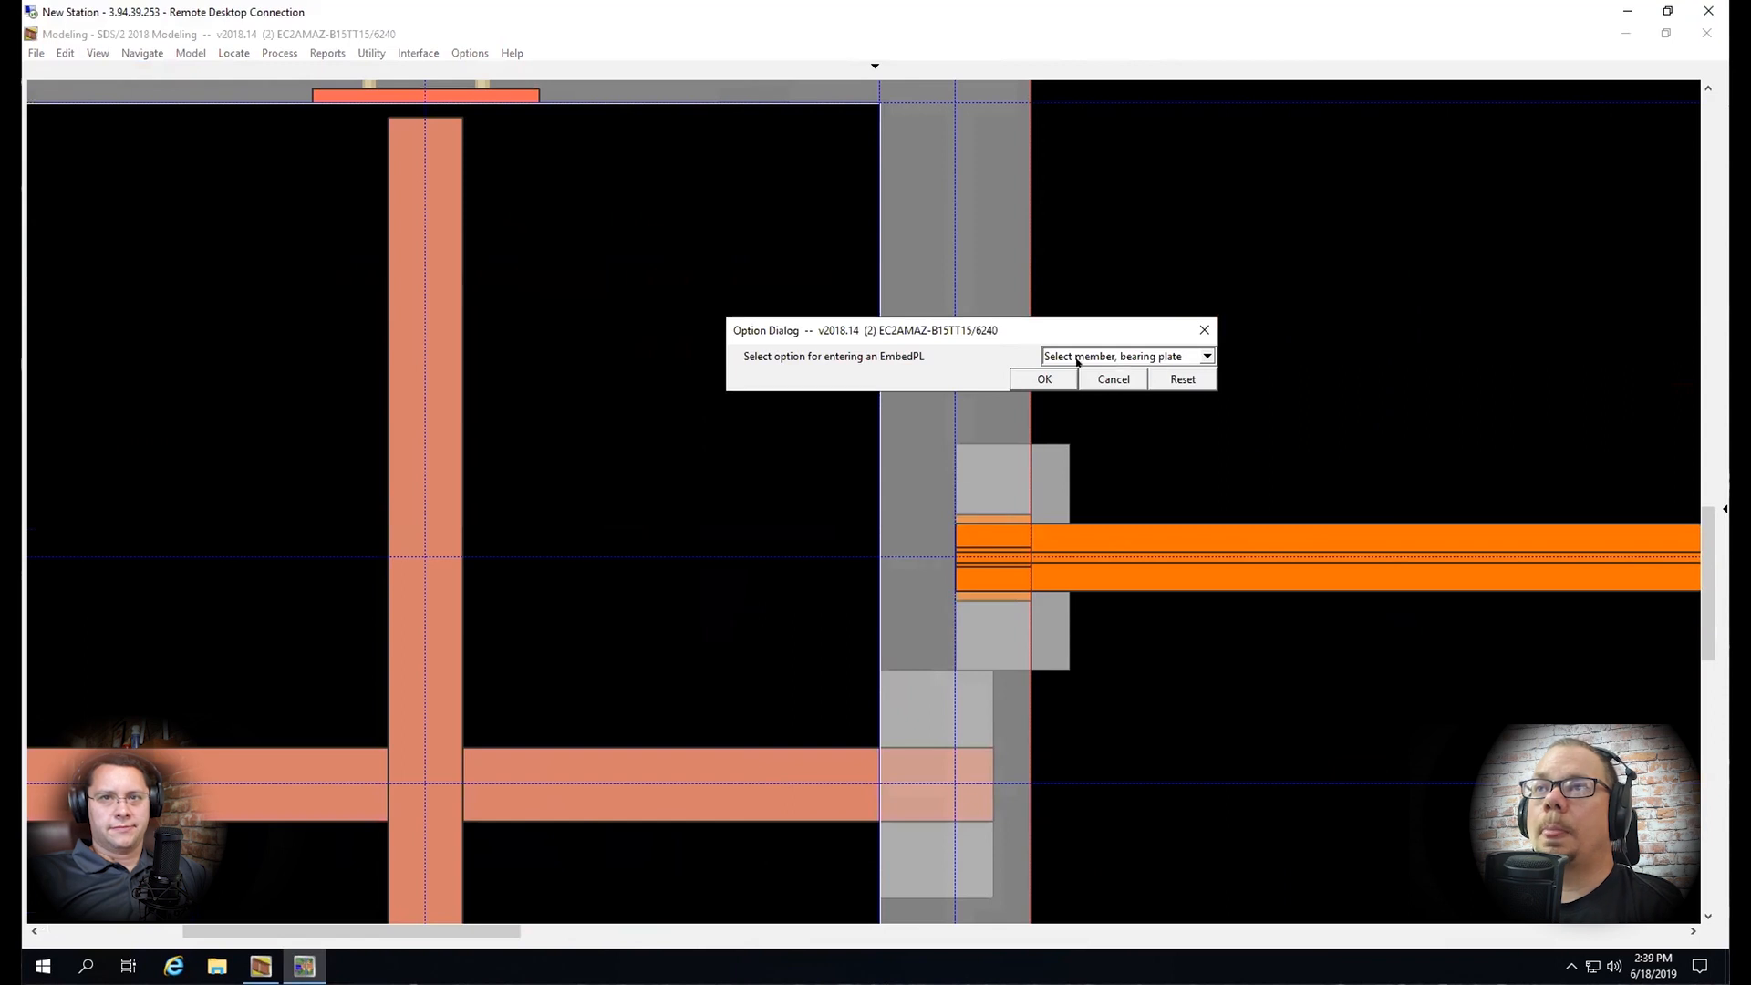
# Set the joist embed plate's depth to 4 and its minimum top and bottom edge distances to 2
pyautogui.click(1061, 475)
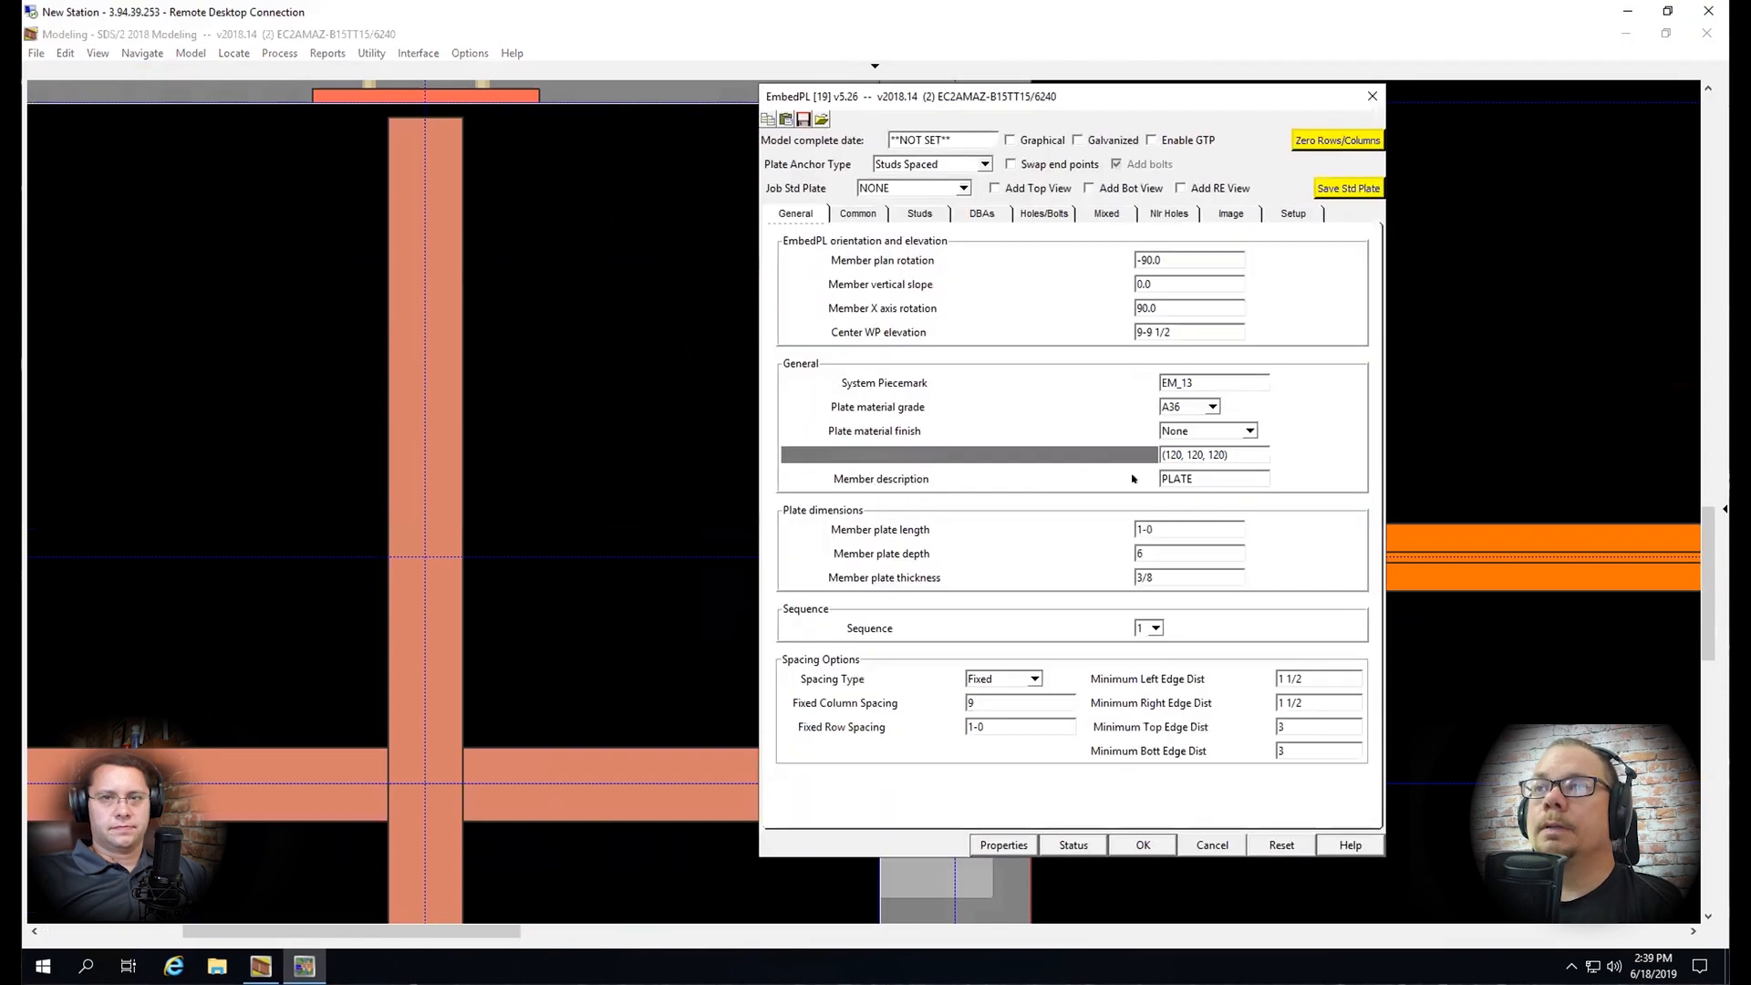
pyautogui.click(1164, 548)
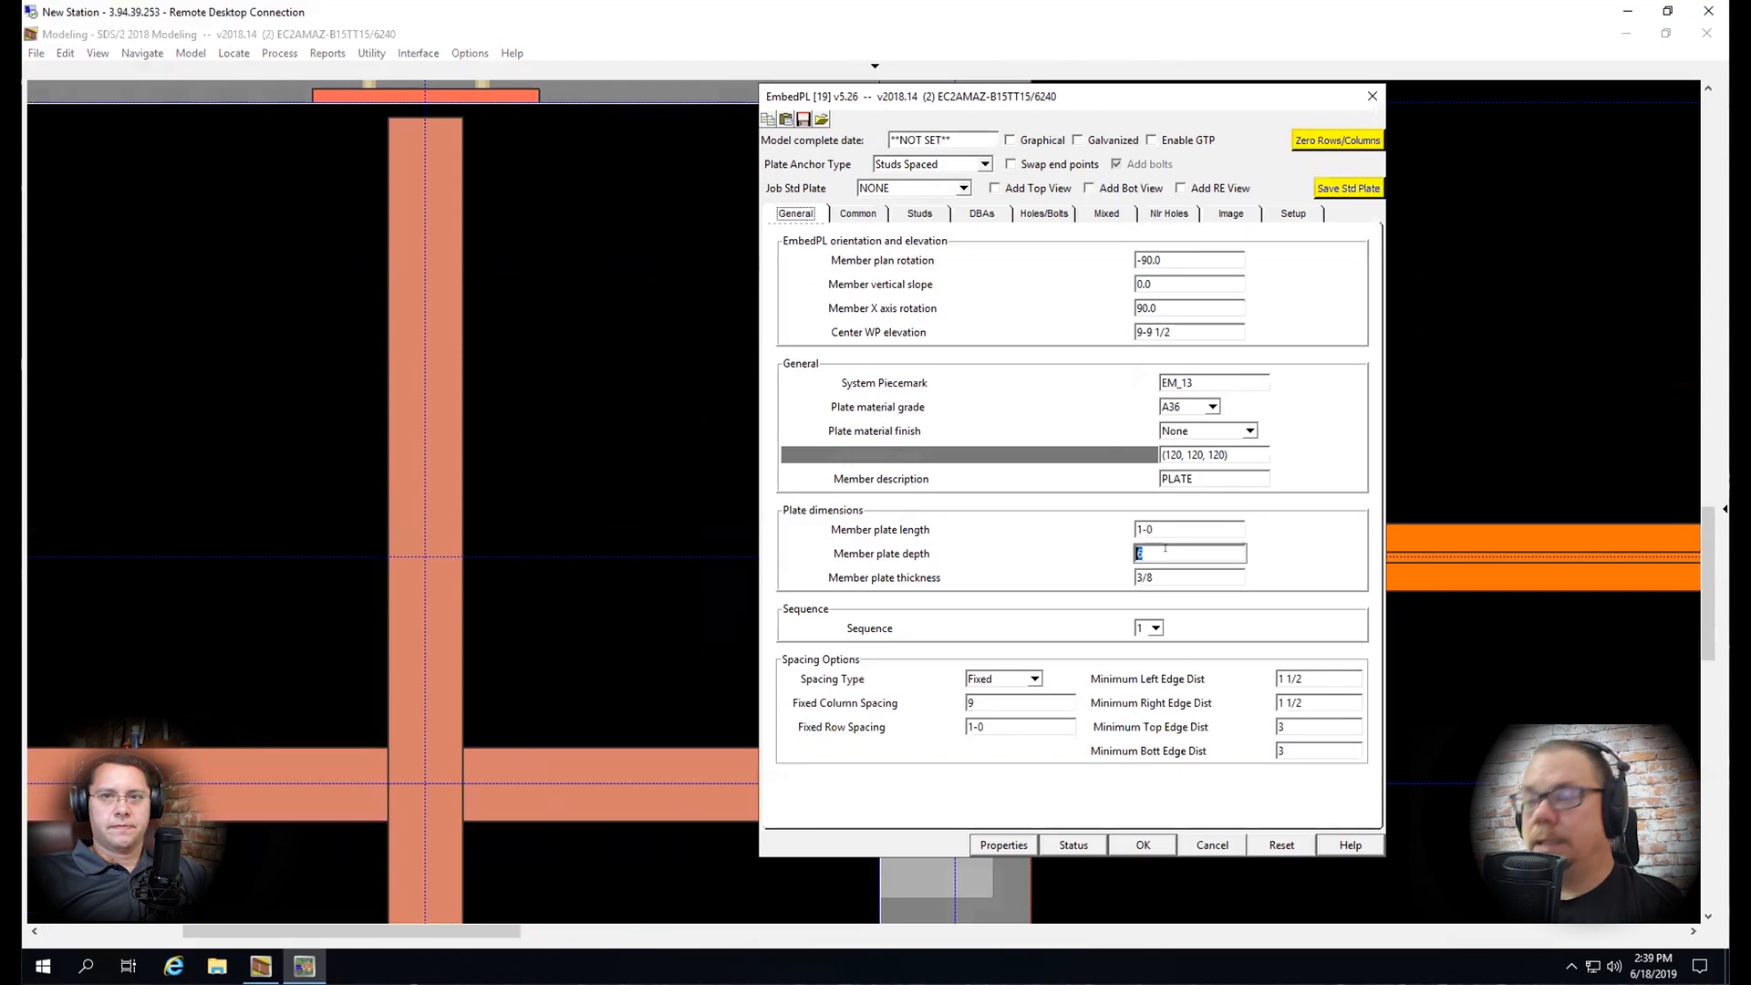
pyautogui.write('4')
pyautogui.click(1310, 719)
pyautogui.write('2')
pyautogui.press('Tab')
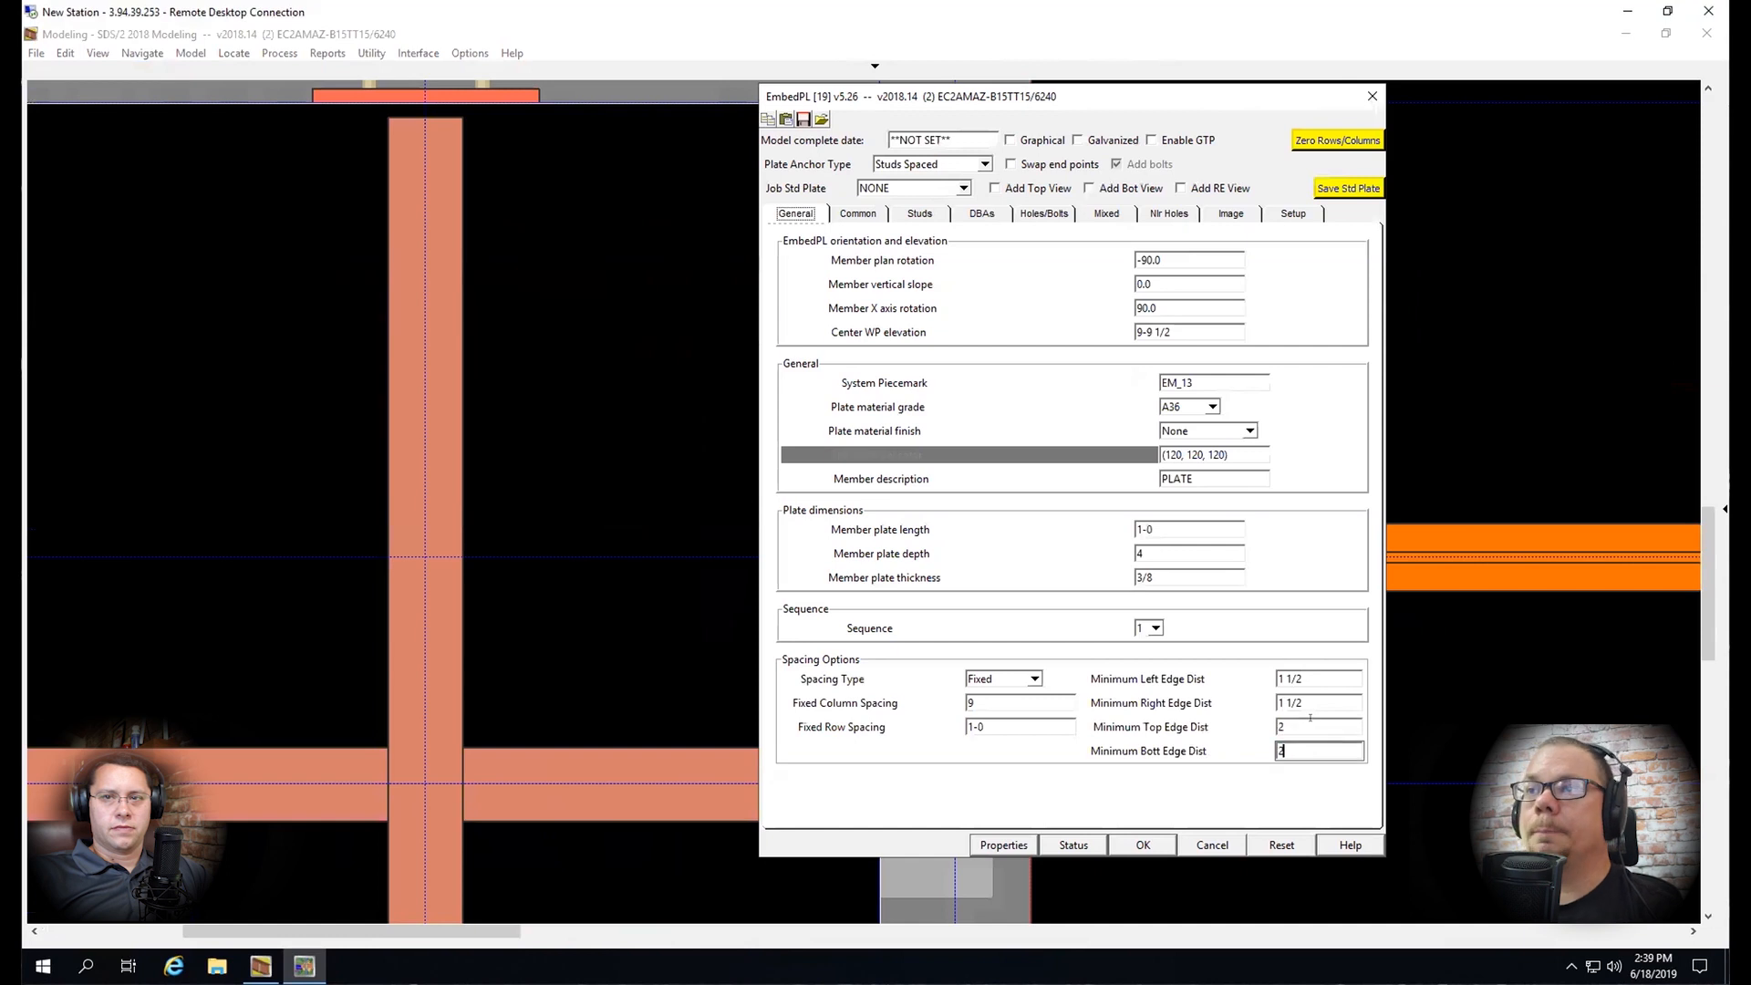
pyautogui.write('2')
pyautogui.press('Return')
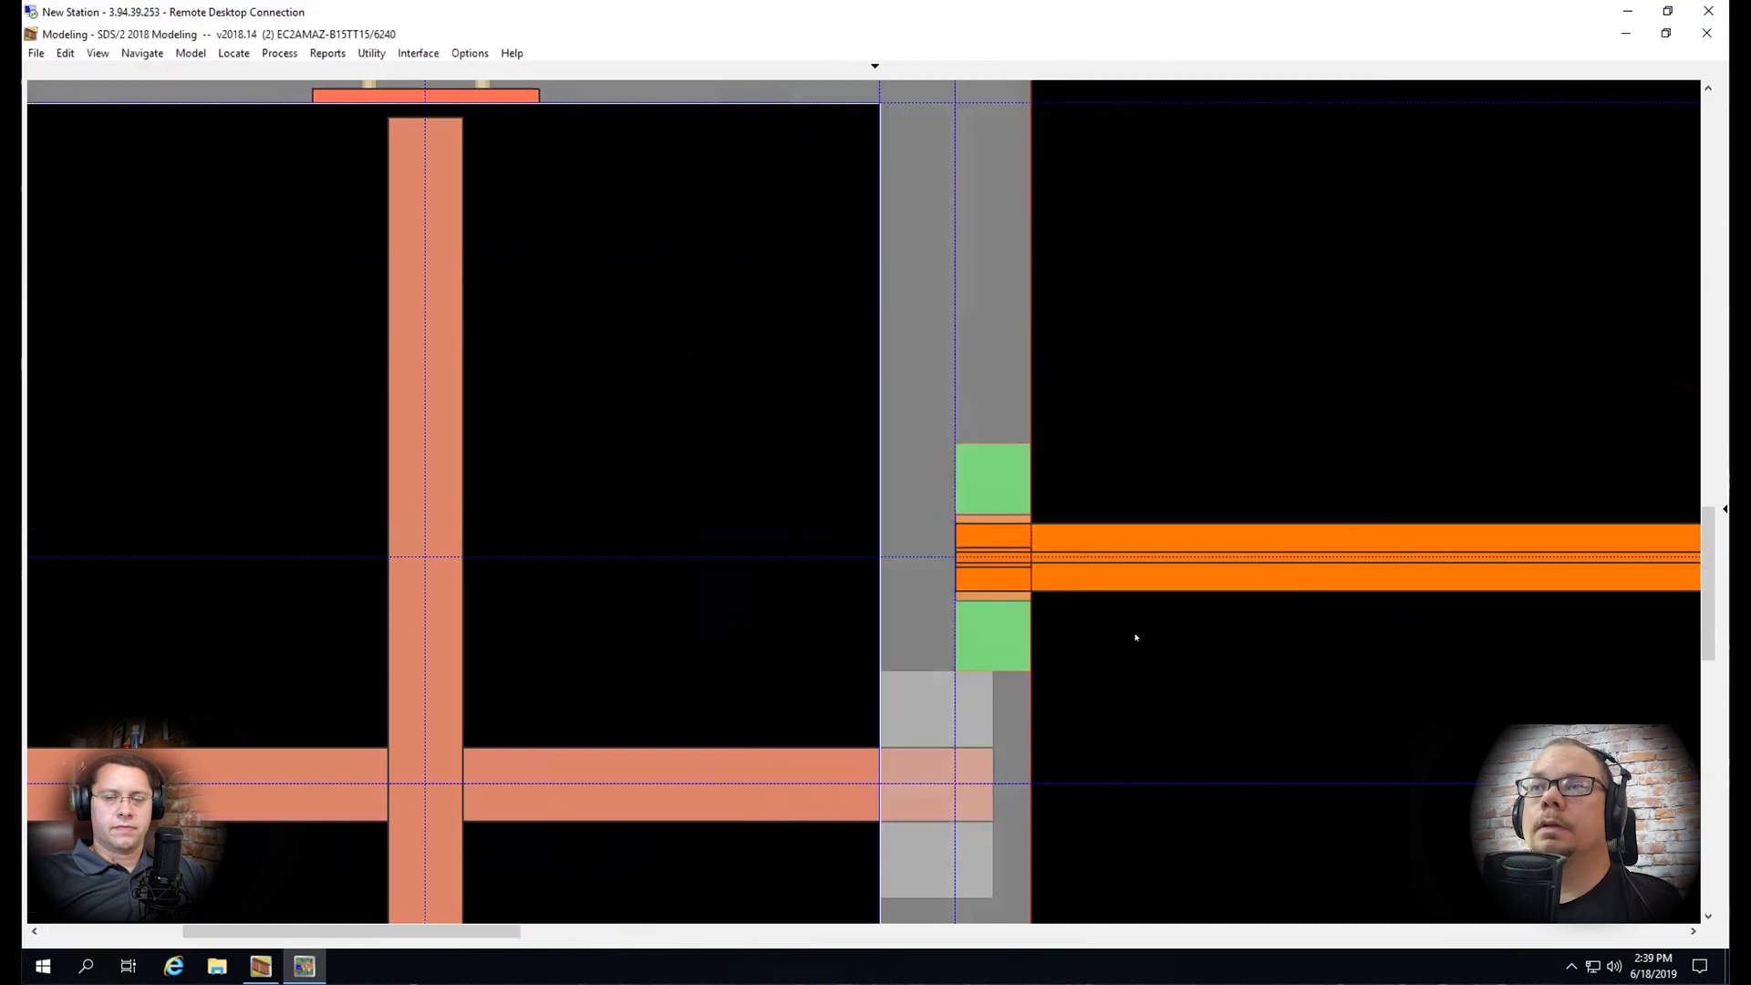
# Examine in 3D how the embed plates and their studs sit in the wall under the joist and the neighbouring beam
pyautogui.scroll(5, 1048, 450)
pyautogui.moveTo(911, 469); pyautogui.dragTo(781, 302, button='middle')
pyautogui.scroll(-5, 781, 302)
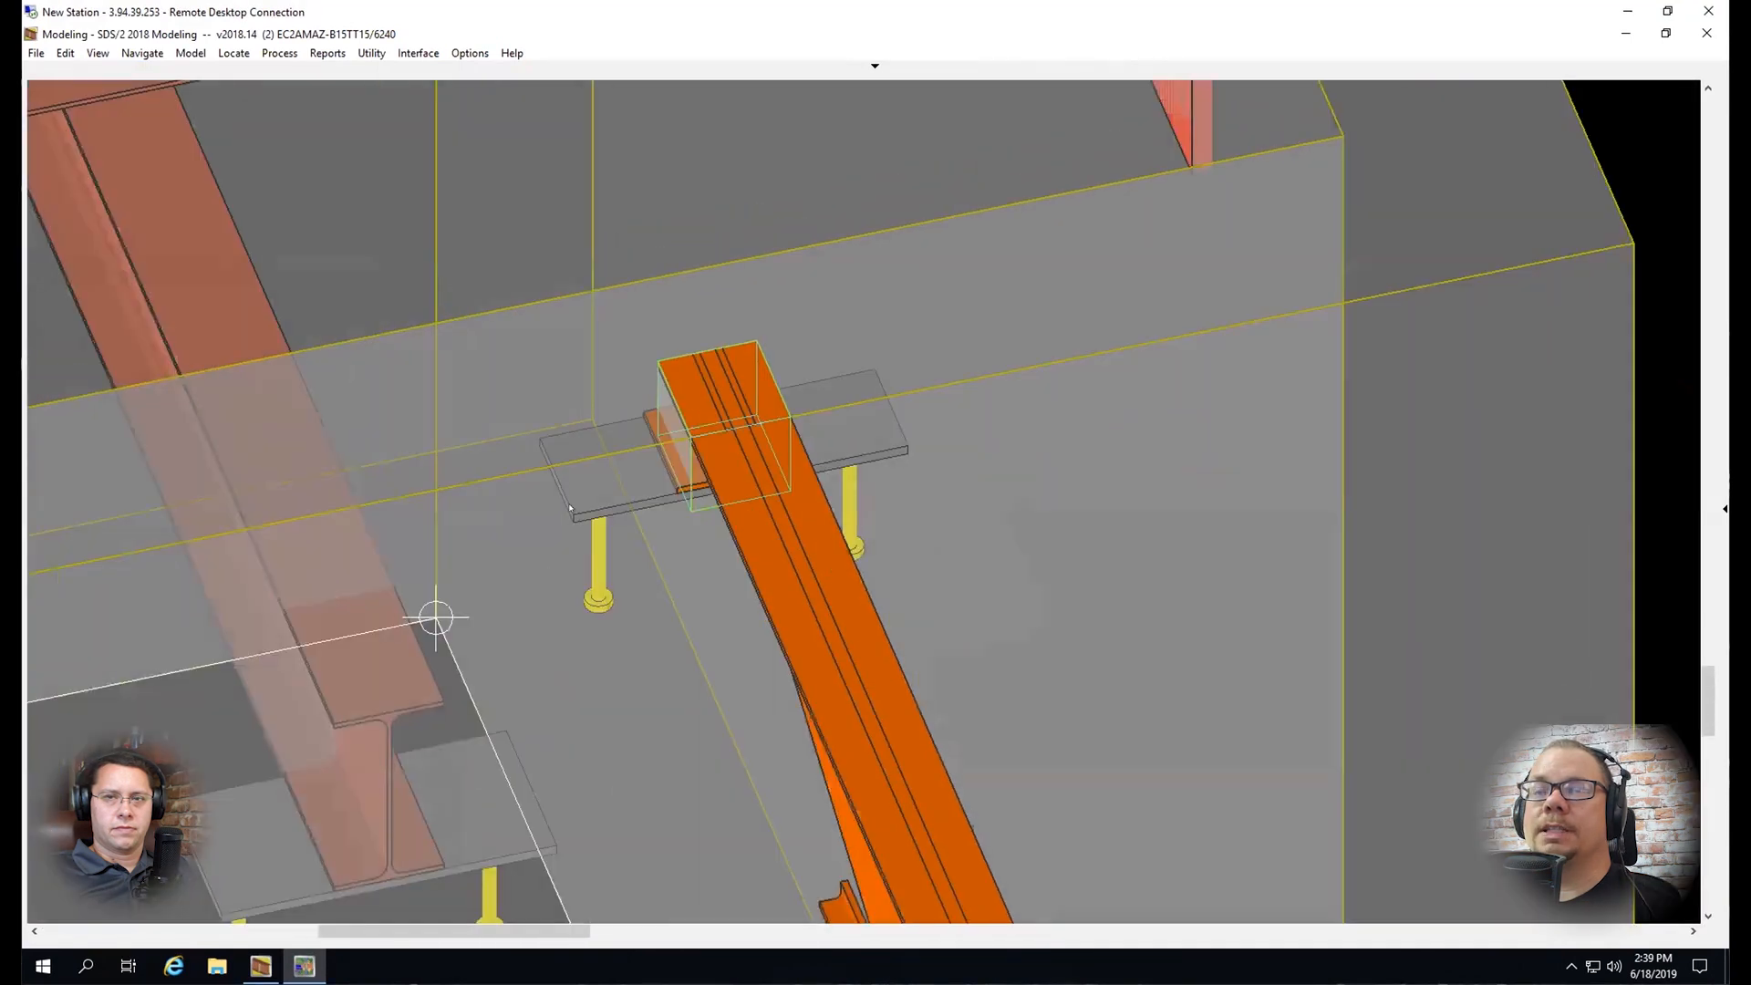
pyautogui.scroll(2, 592, 488)
pyautogui.scroll(3, 678, 480)
pyautogui.moveTo(739, 414); pyautogui.dragTo(504, 358, button='middle')
pyautogui.scroll(-5, 1053, 402)
pyautogui.moveTo(954, 419); pyautogui.dragTo(1036, 496, button='middle')
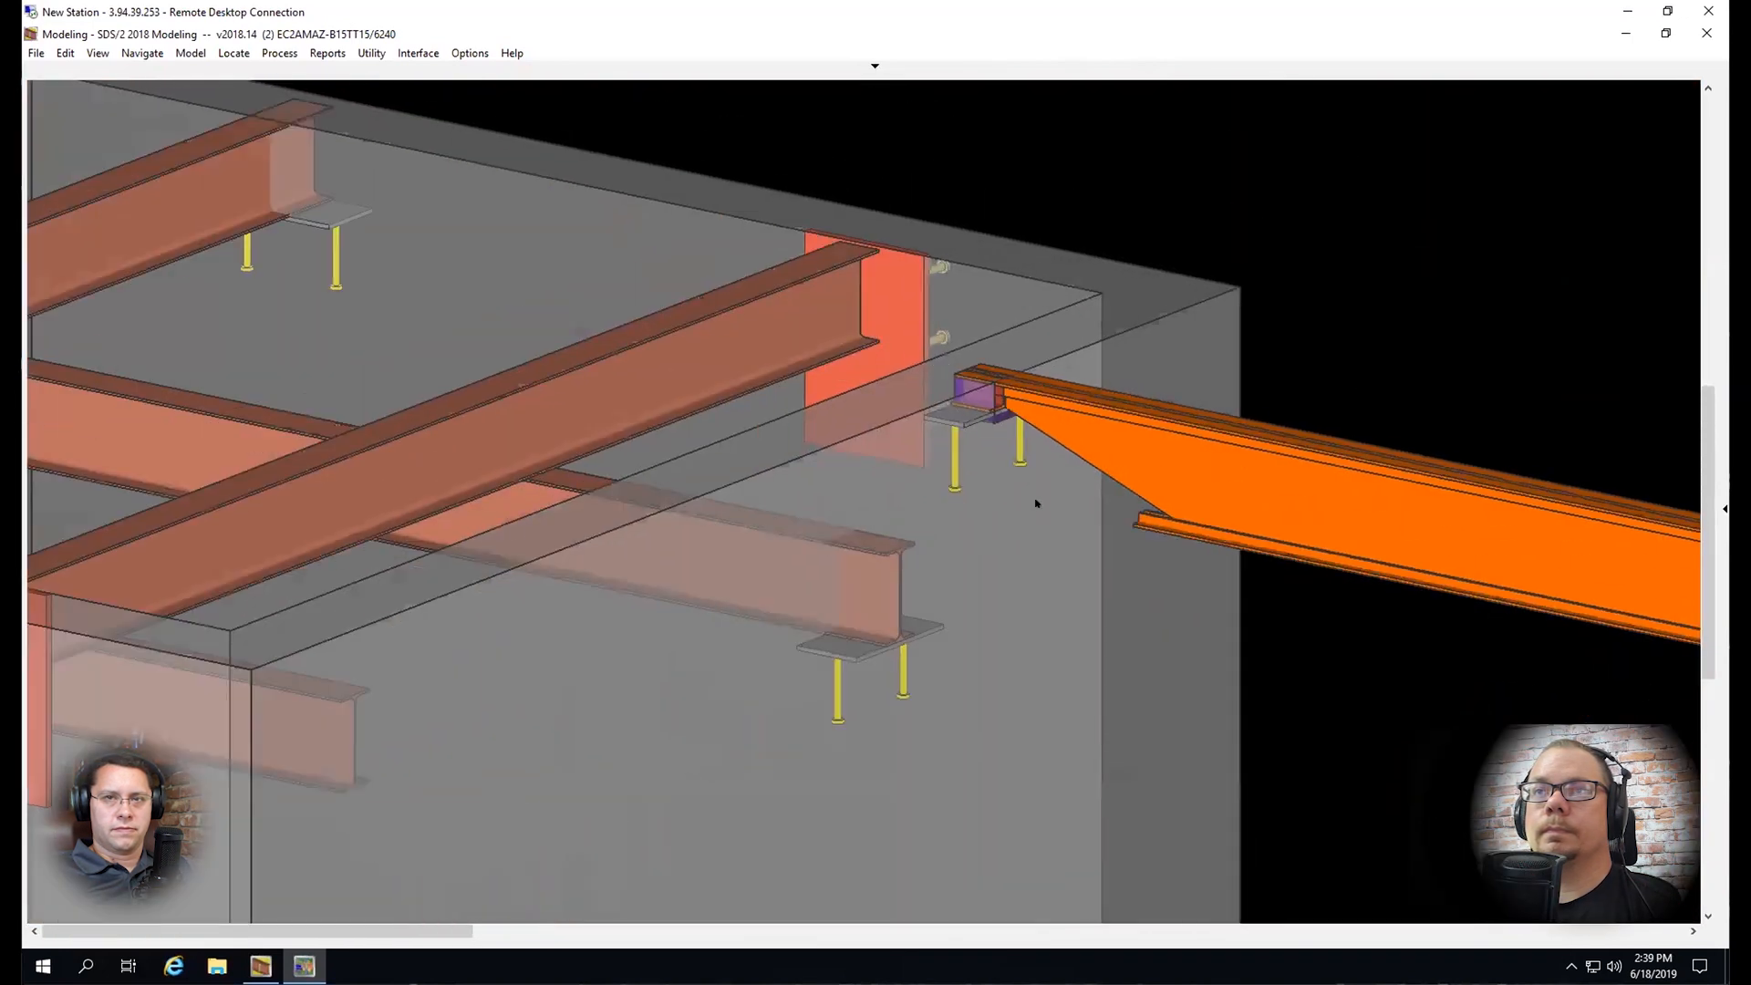
pyautogui.scroll(2, 934, 579)
pyautogui.scroll(2, 860, 586)
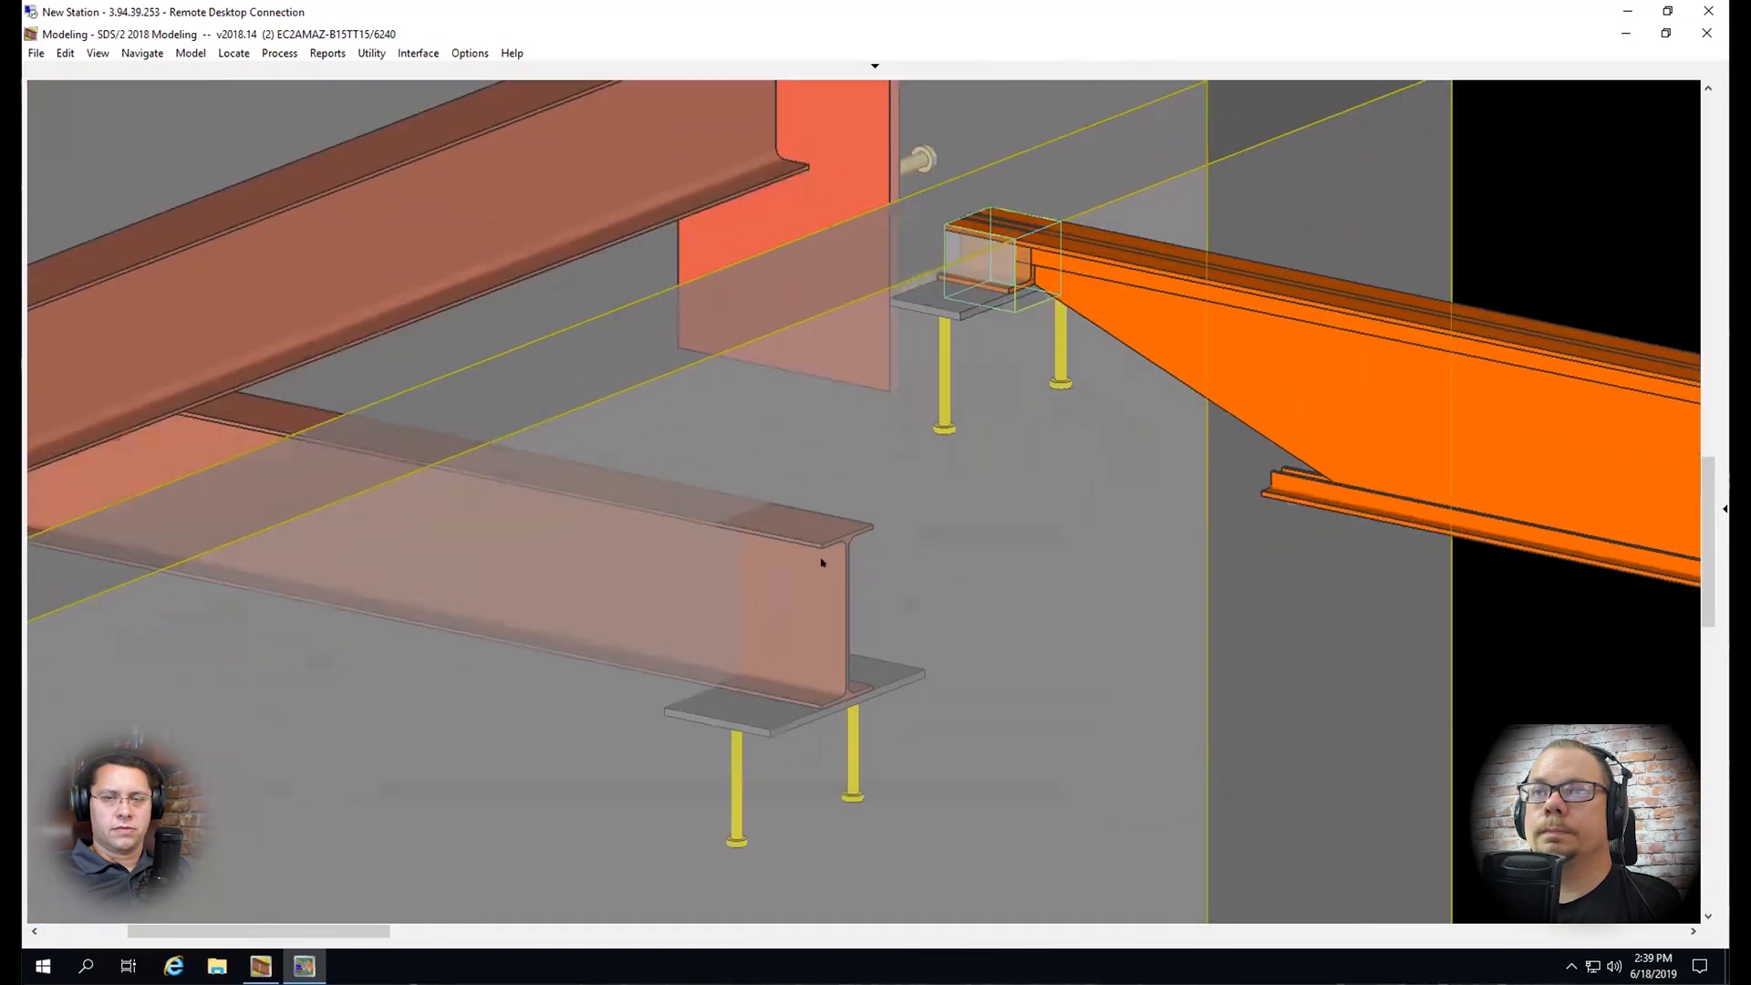
pyautogui.moveTo(854, 515); pyautogui.dragTo(878, 530, button='middle')
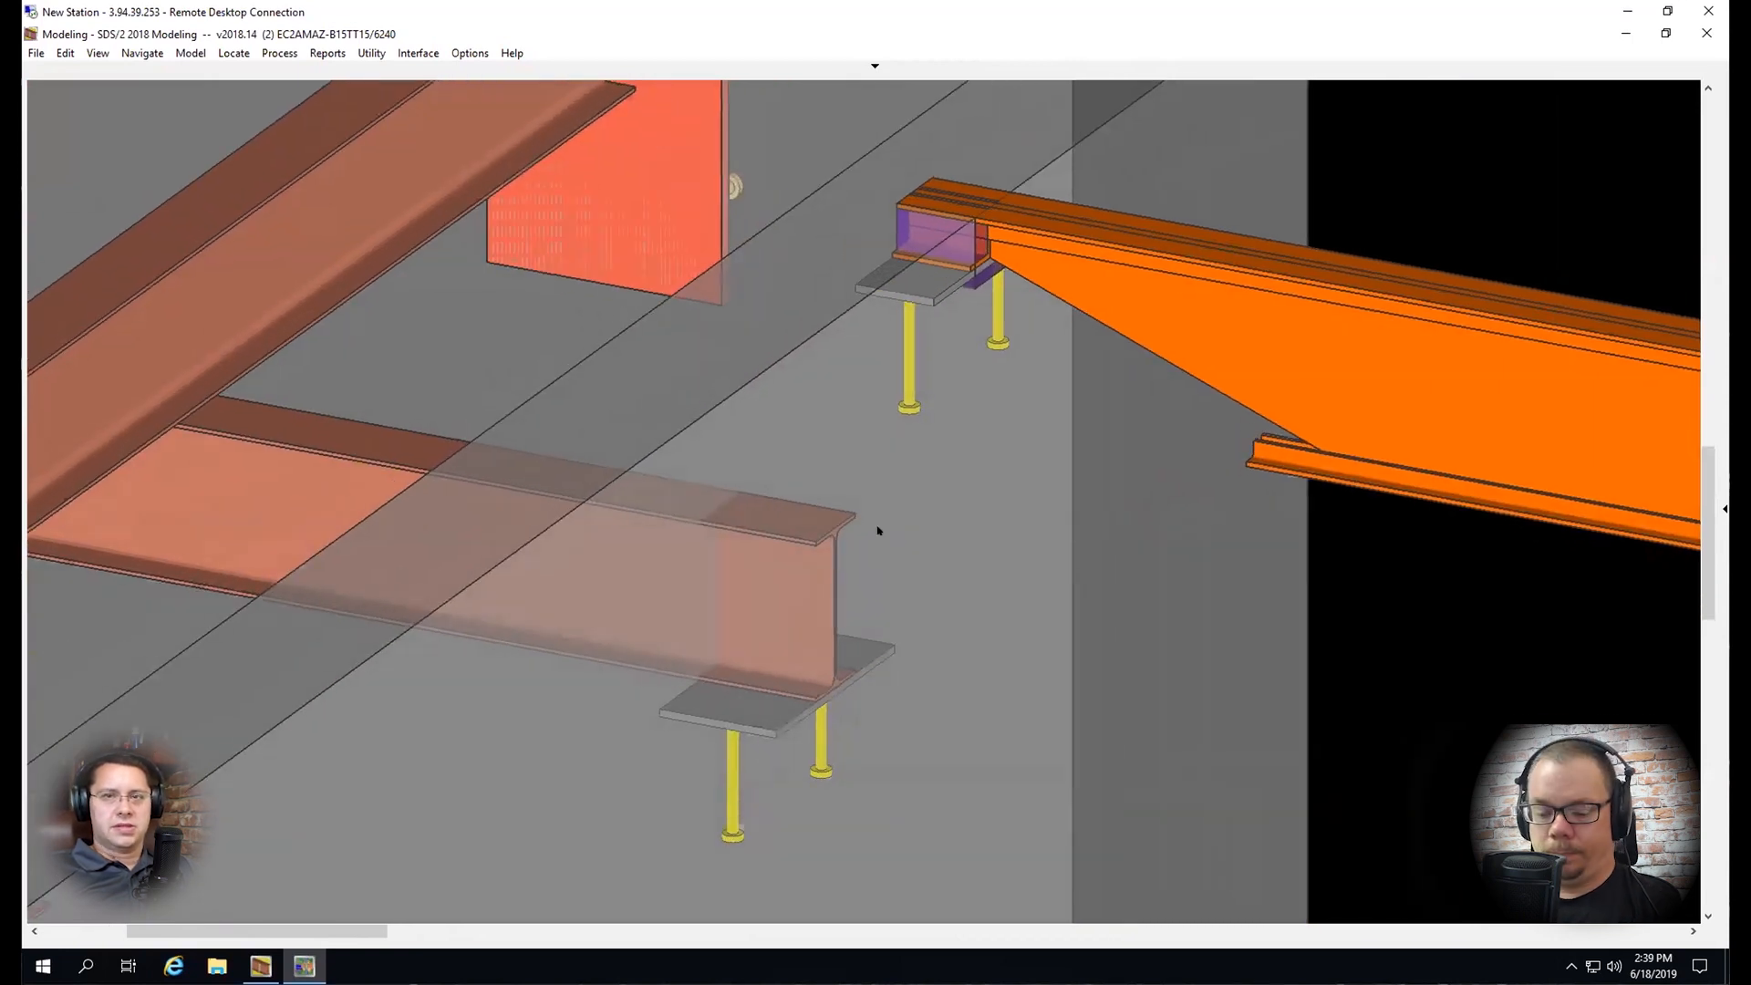
pyautogui.moveTo(867, 520); pyautogui.dragTo(876, 519, button='middle')
pyautogui.press('Home')
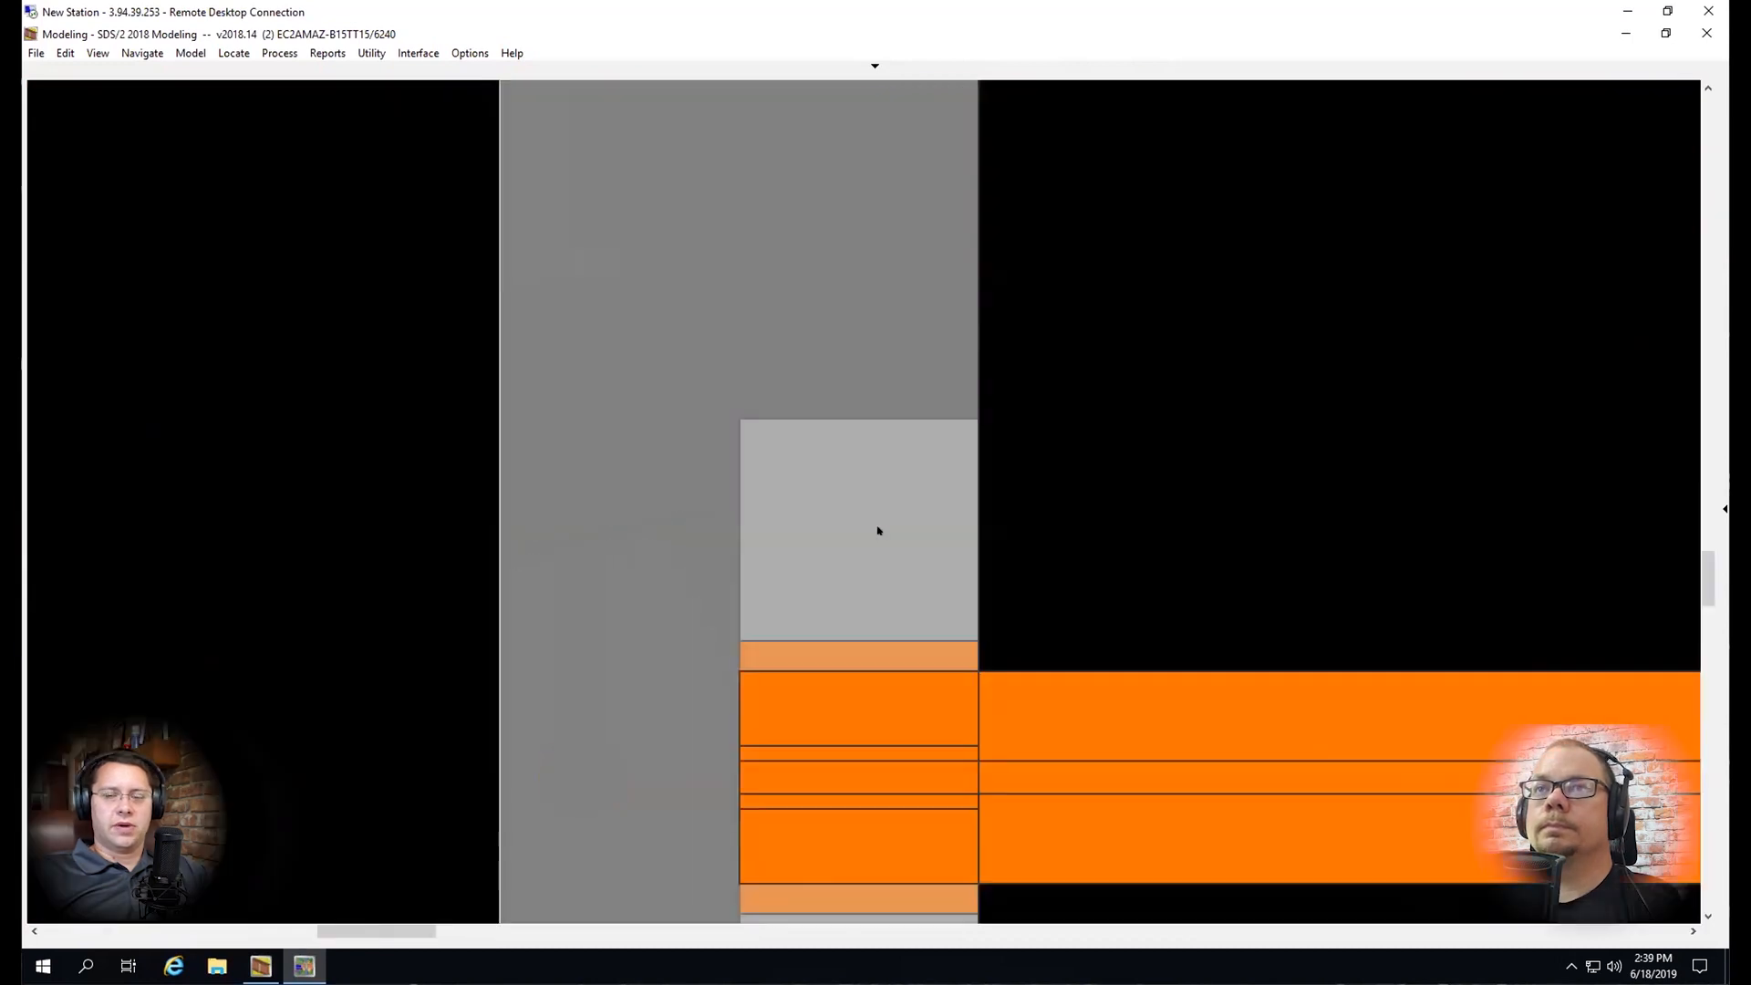
# Sketch an edge-on embed plate at a grid intersection in an empty area, with outlines above and below it and a curved arrow between them
pyautogui.scroll(-5, 877, 523)
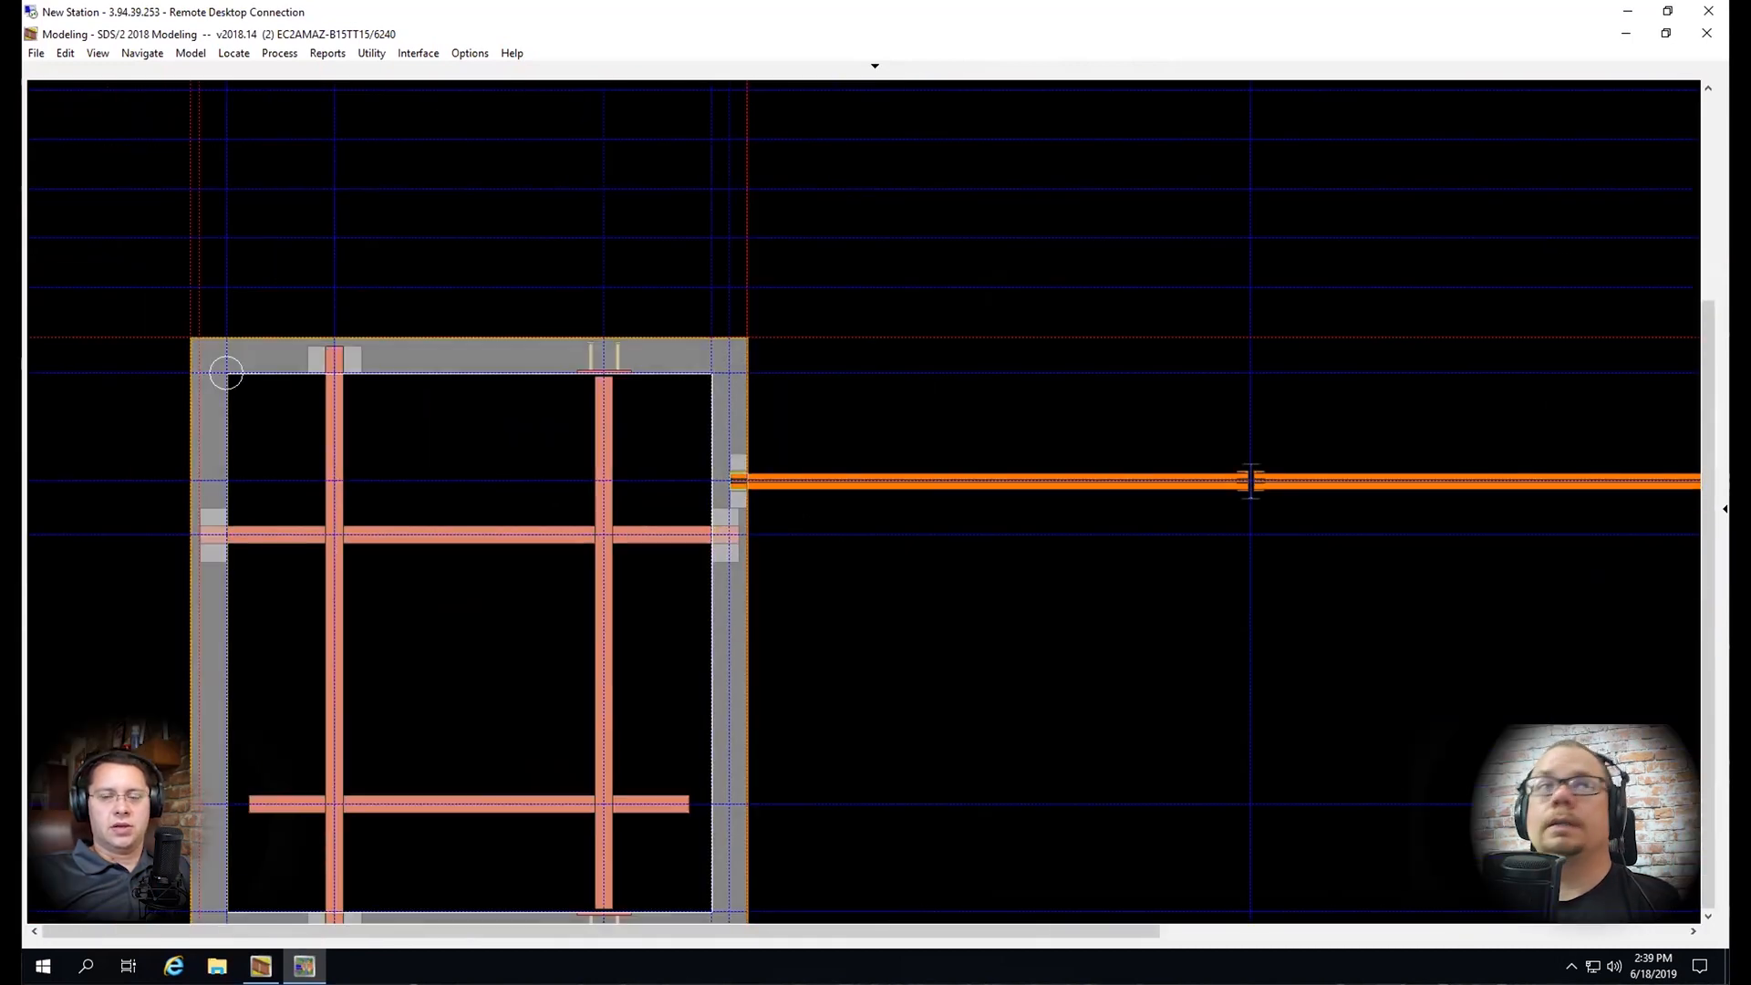
pyautogui.moveTo(953, 738); pyautogui.dragTo(855, 404, button='middle')
pyautogui.scroll(-1, 937, 385)
pyautogui.scroll(3, 1154, 416)
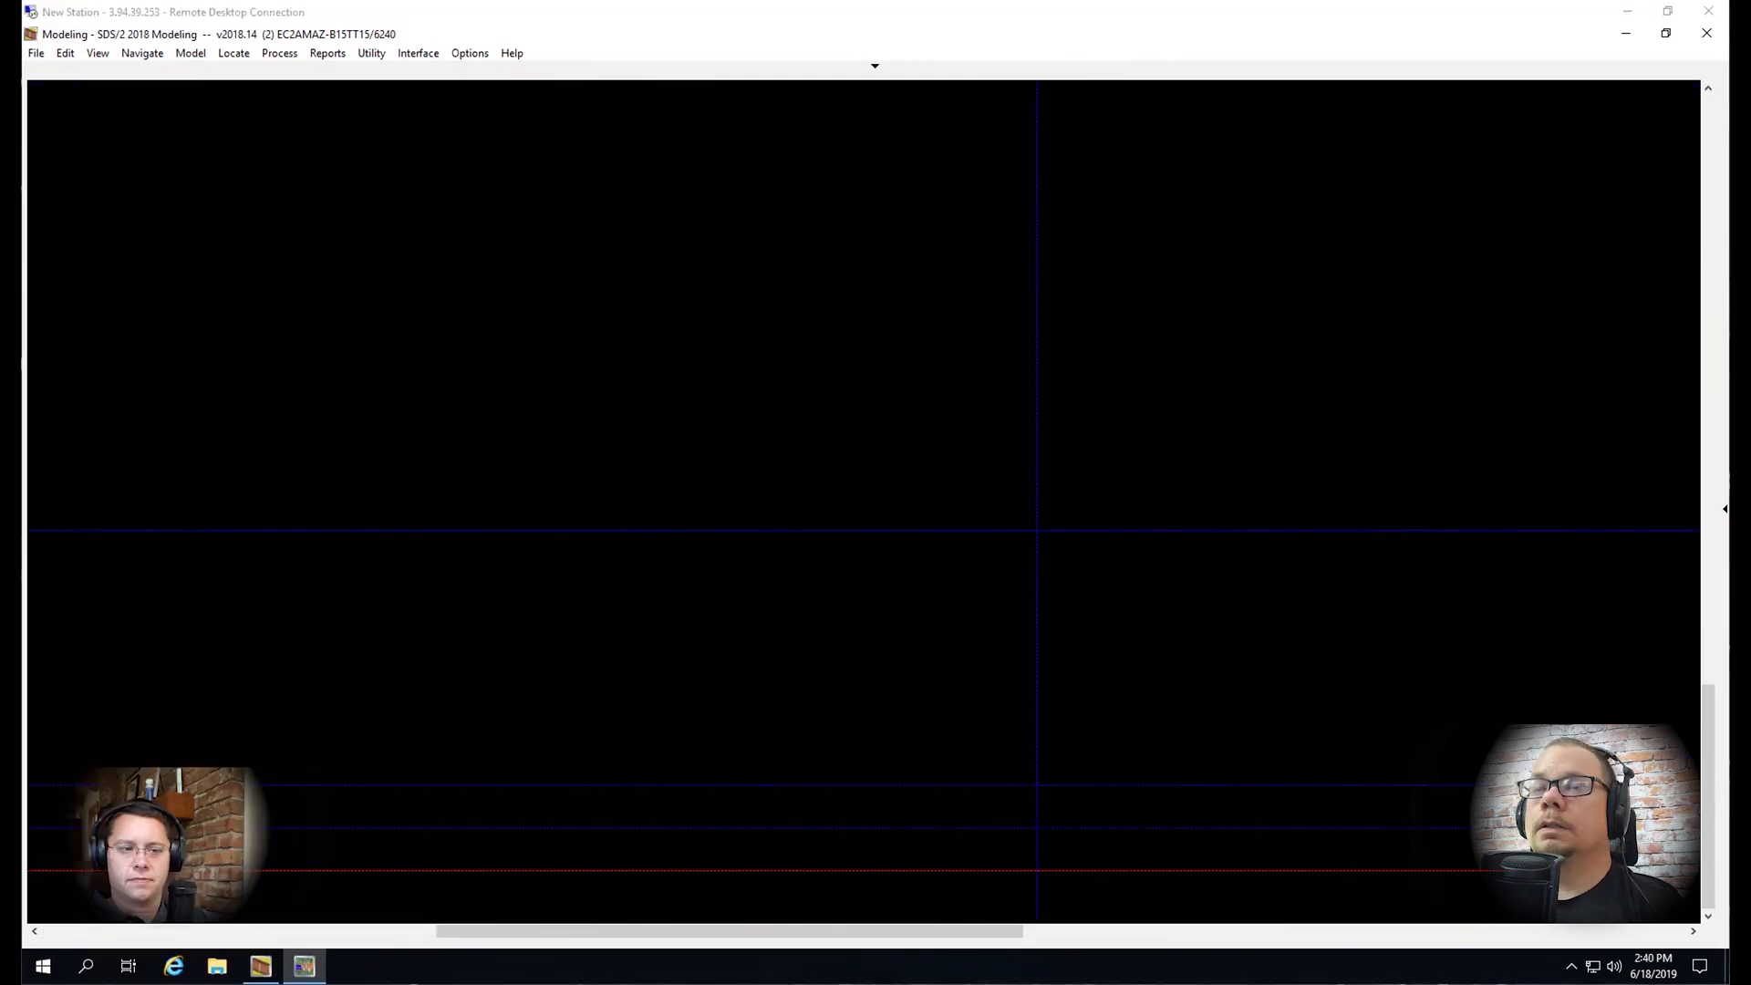
pyautogui.click(832, 529)
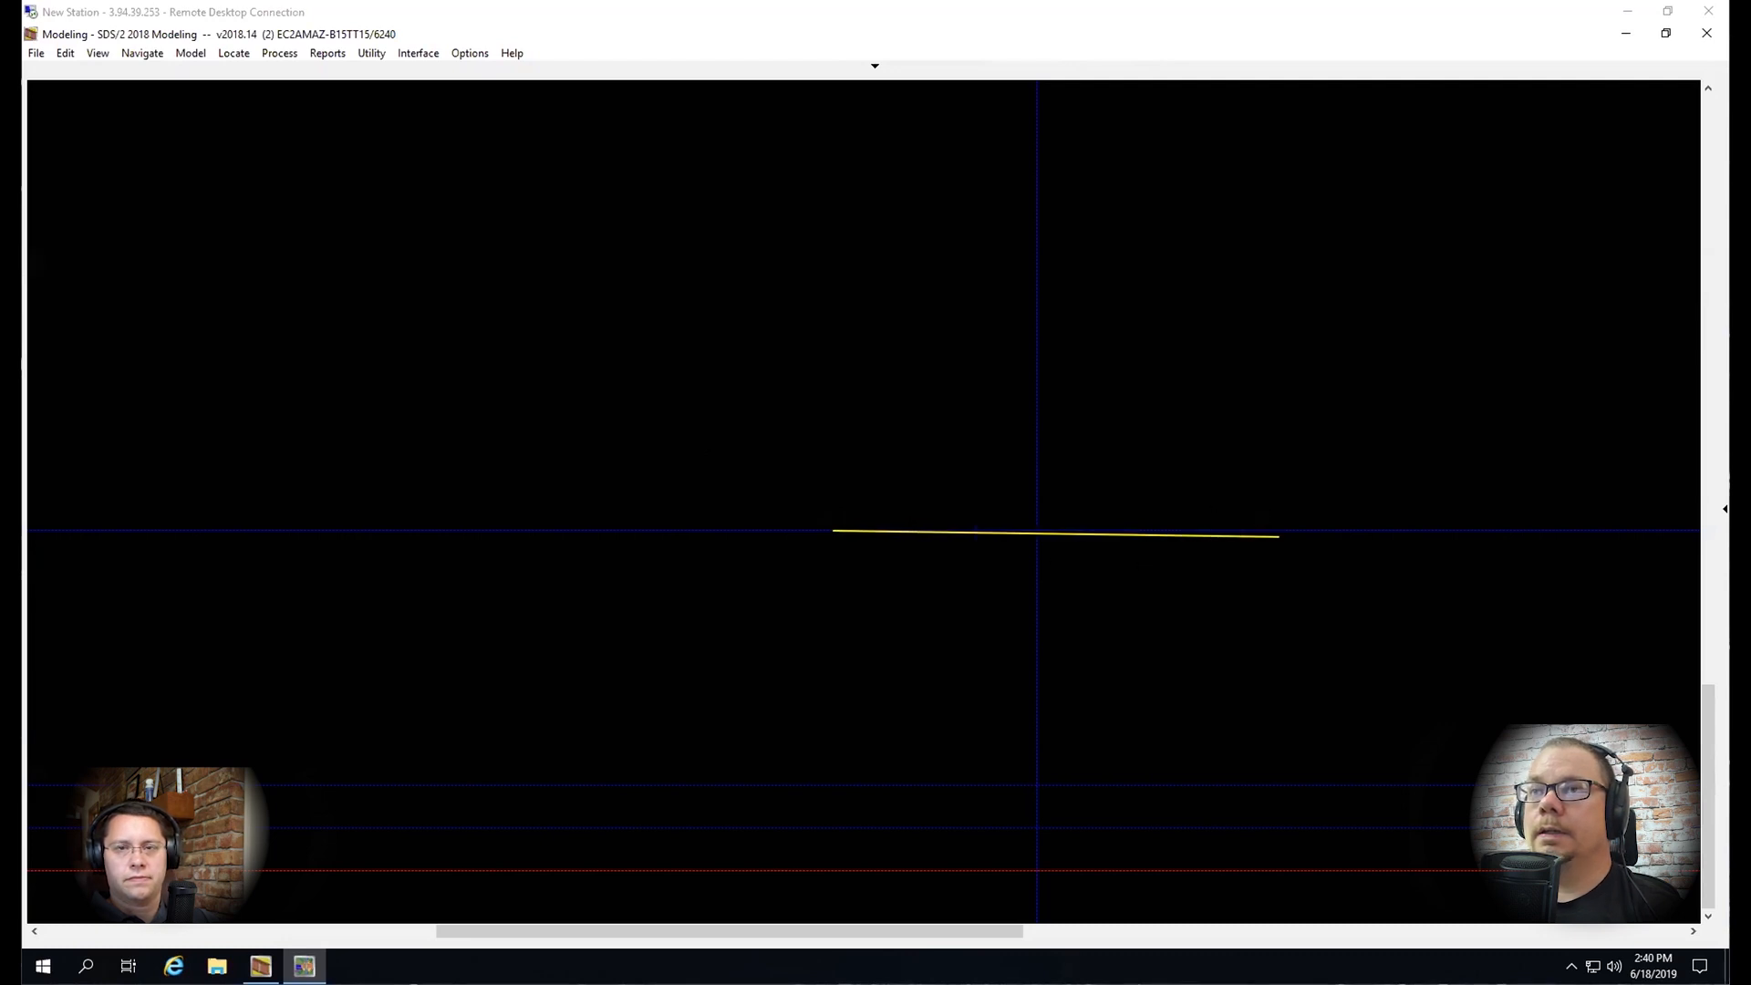
pyautogui.moveTo(831, 525)
pyautogui.mouseDown()
pyautogui.moveTo(1279, 525)
pyautogui.moveTo(1271, 332)
pyautogui.moveTo(821, 339)
pyautogui.moveTo(831, 521)
pyautogui.mouseUp()
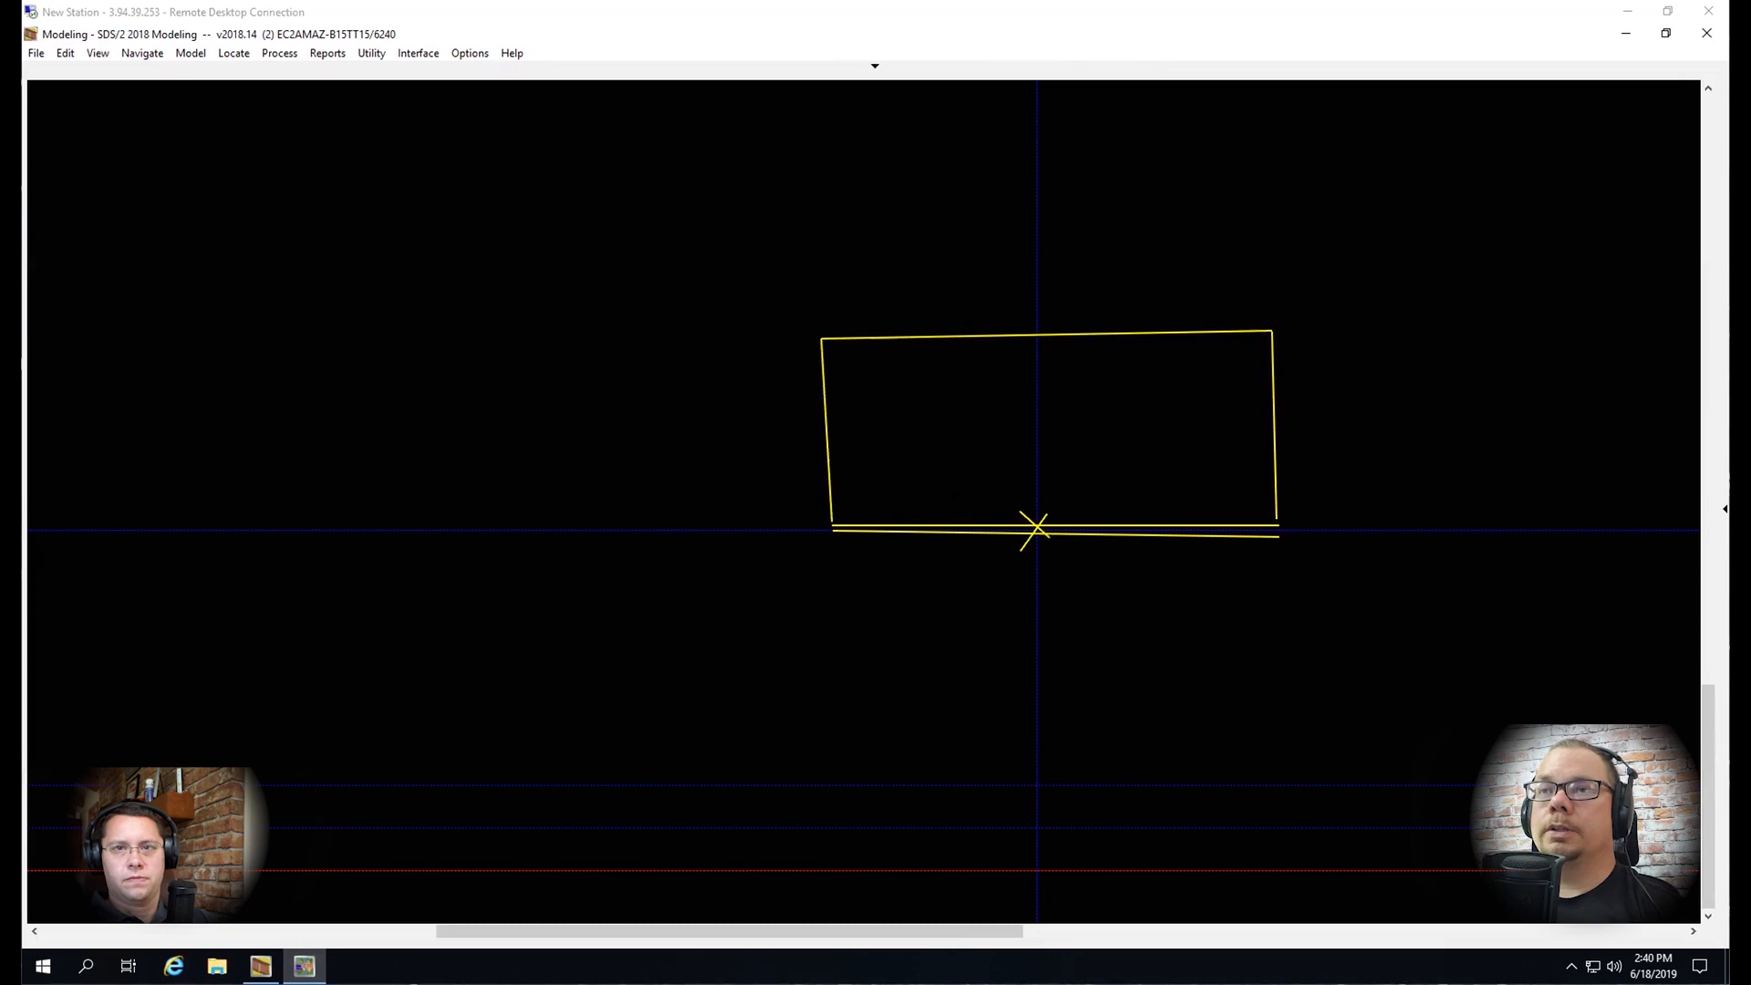
pyautogui.moveTo(827, 538)
pyautogui.mouseDown()
pyautogui.moveTo(819, 719)
pyautogui.moveTo(1256, 730)
pyautogui.moveTo(1265, 547)
pyautogui.mouseUp()
pyautogui.moveTo(1305, 422); pyautogui.dragTo(1349, 673)
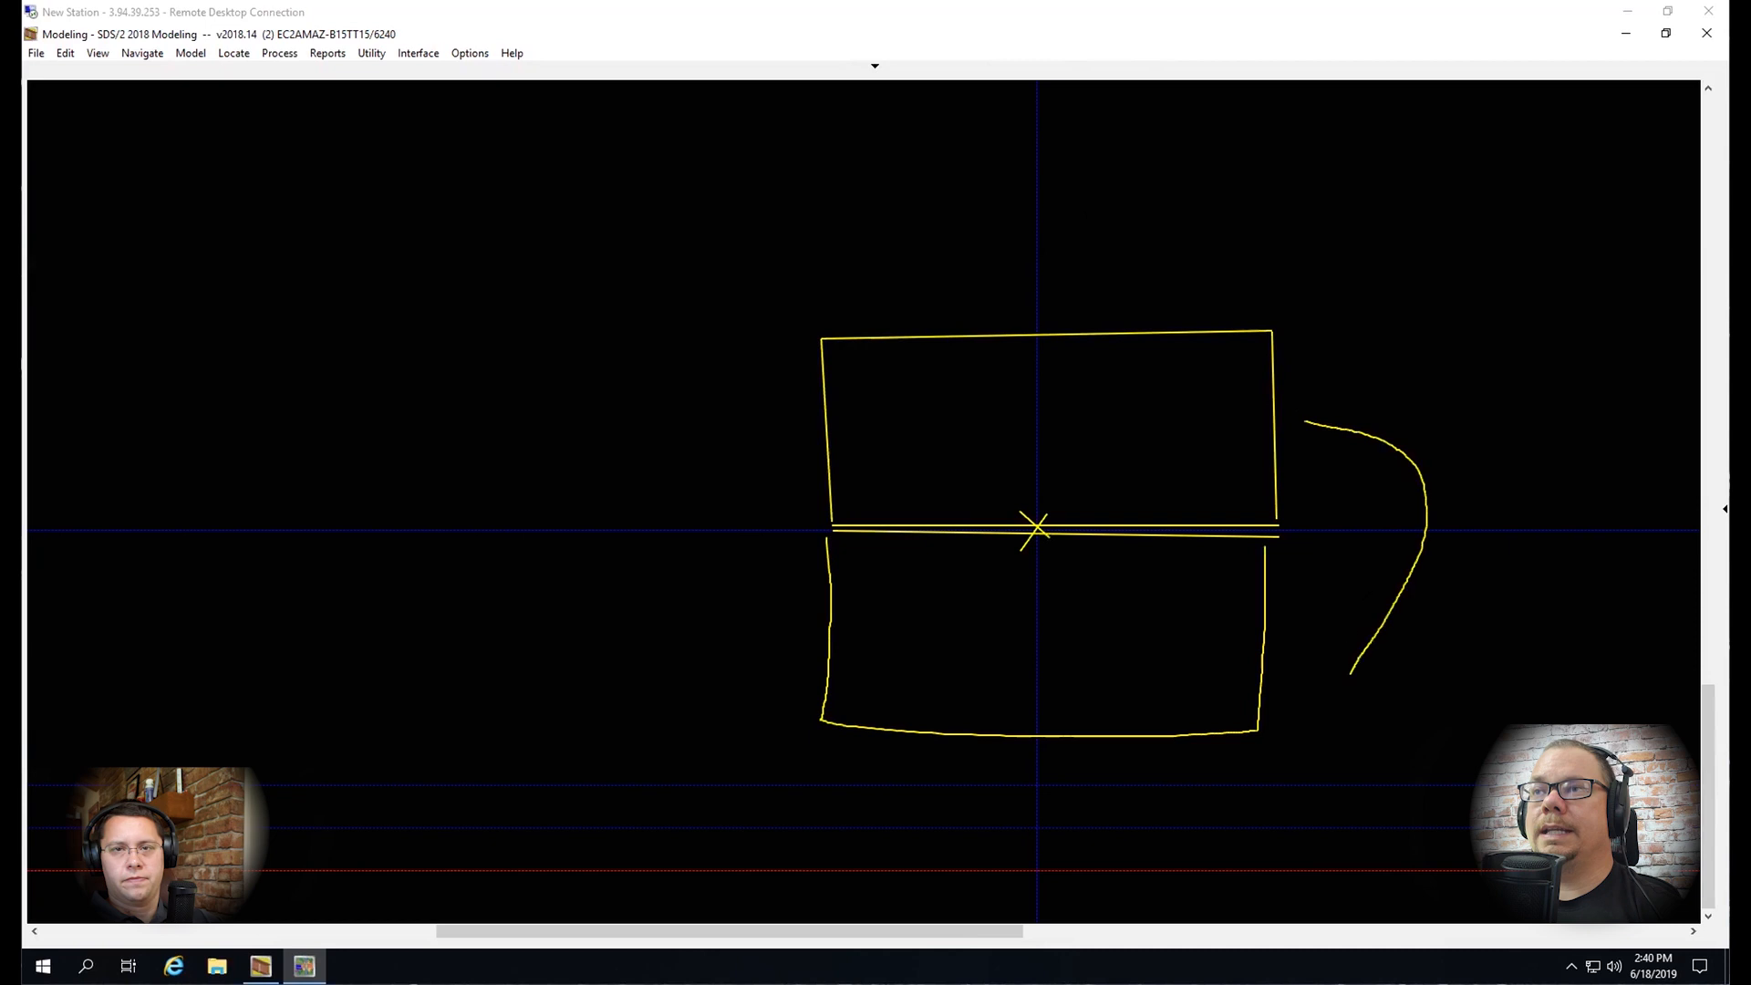
pyautogui.moveTo(1365, 609)
pyautogui.mouseDown()
pyautogui.moveTo(1342, 676)
pyautogui.moveTo(1409, 670)
pyautogui.mouseUp()
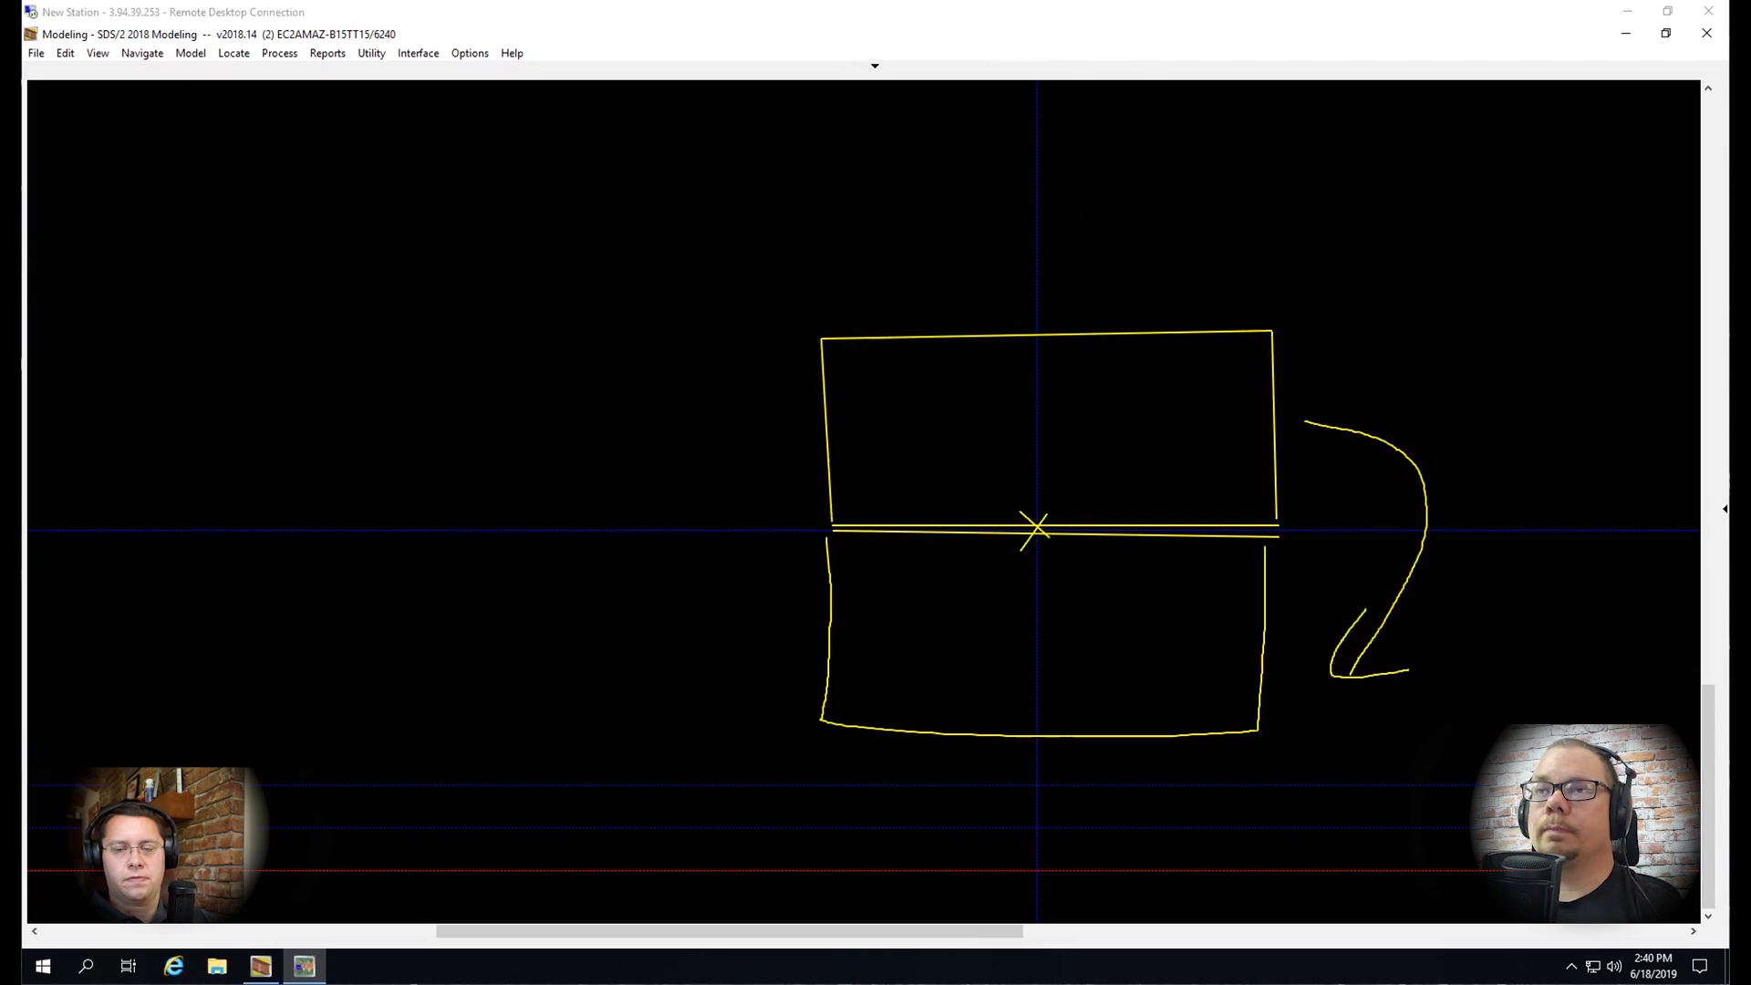
# Sketch the plate turned upright to the left of the first sketch, with a curved arrow leading to it
pyautogui.moveTo(749, 328)
pyautogui.mouseDown()
pyautogui.moveTo(750, 550)
pyautogui.moveTo(714, 736)
pyautogui.mouseUp()
pyautogui.moveTo(744, 317); pyautogui.dragTo(699, 727)
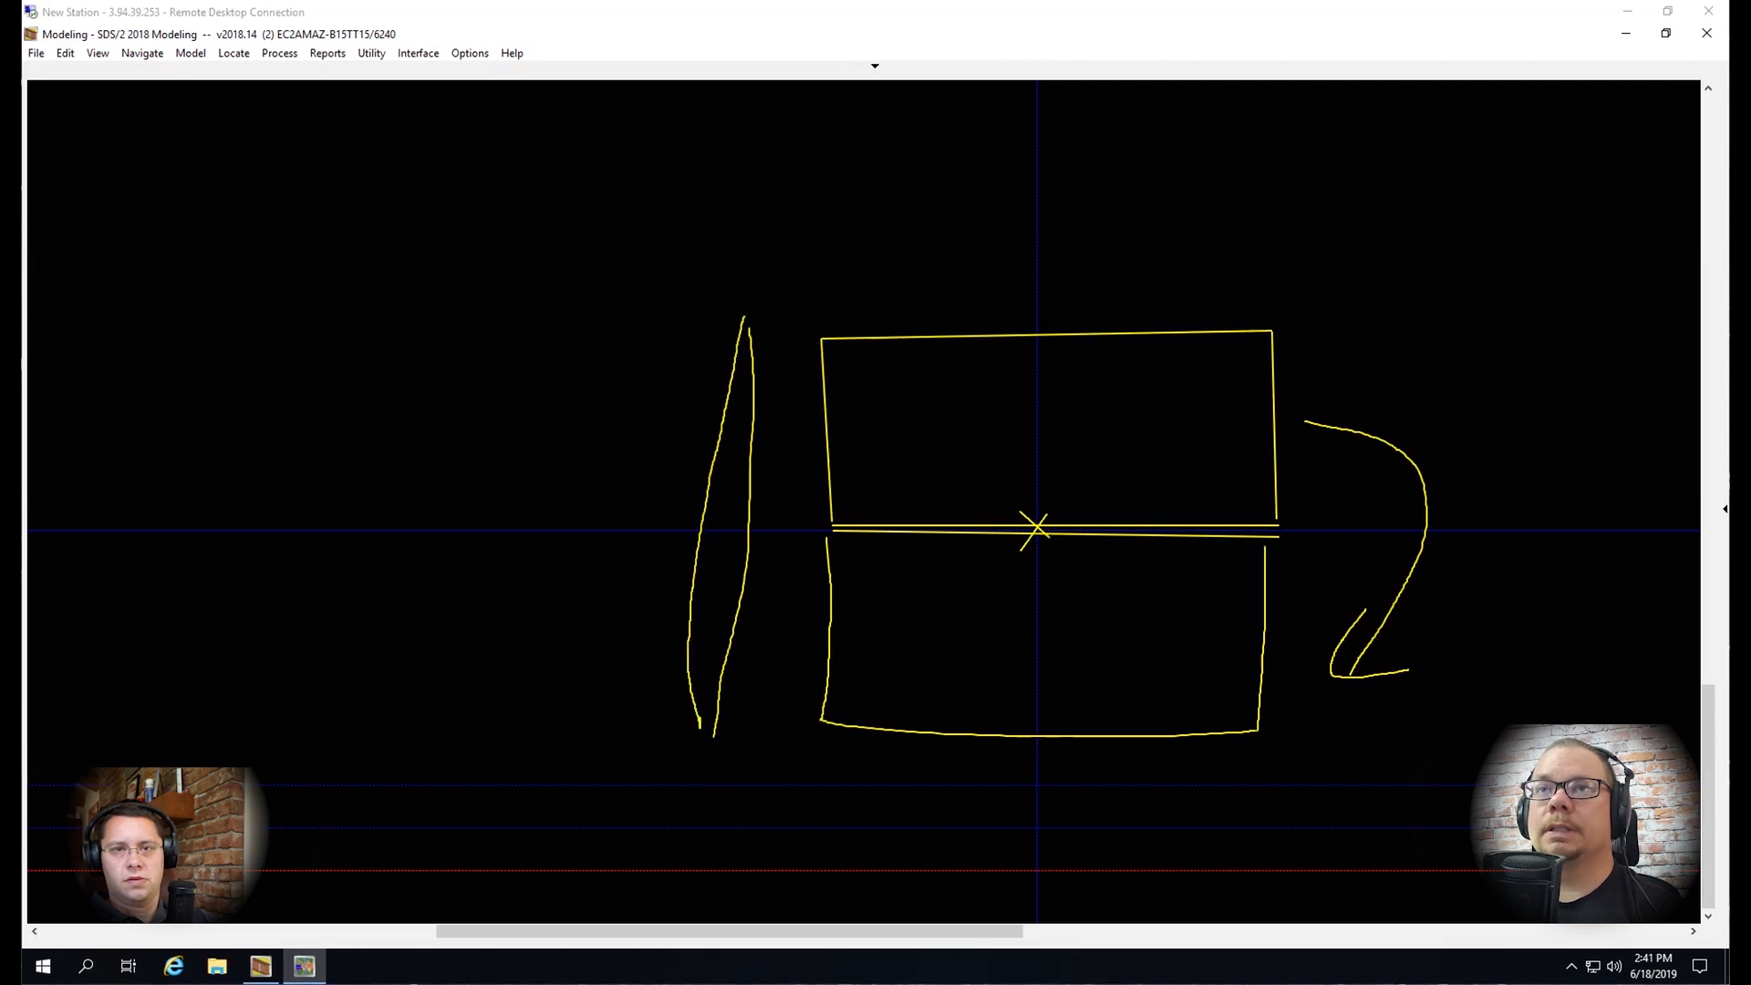
pyautogui.moveTo(744, 325)
pyautogui.mouseDown()
pyautogui.moveTo(532, 318)
pyautogui.moveTo(492, 726)
pyautogui.moveTo(646, 719)
pyautogui.mouseUp()
pyautogui.moveTo(1027, 308)
pyautogui.mouseDown()
pyautogui.moveTo(677, 202)
pyautogui.moveTo(725, 241)
pyautogui.mouseUp()
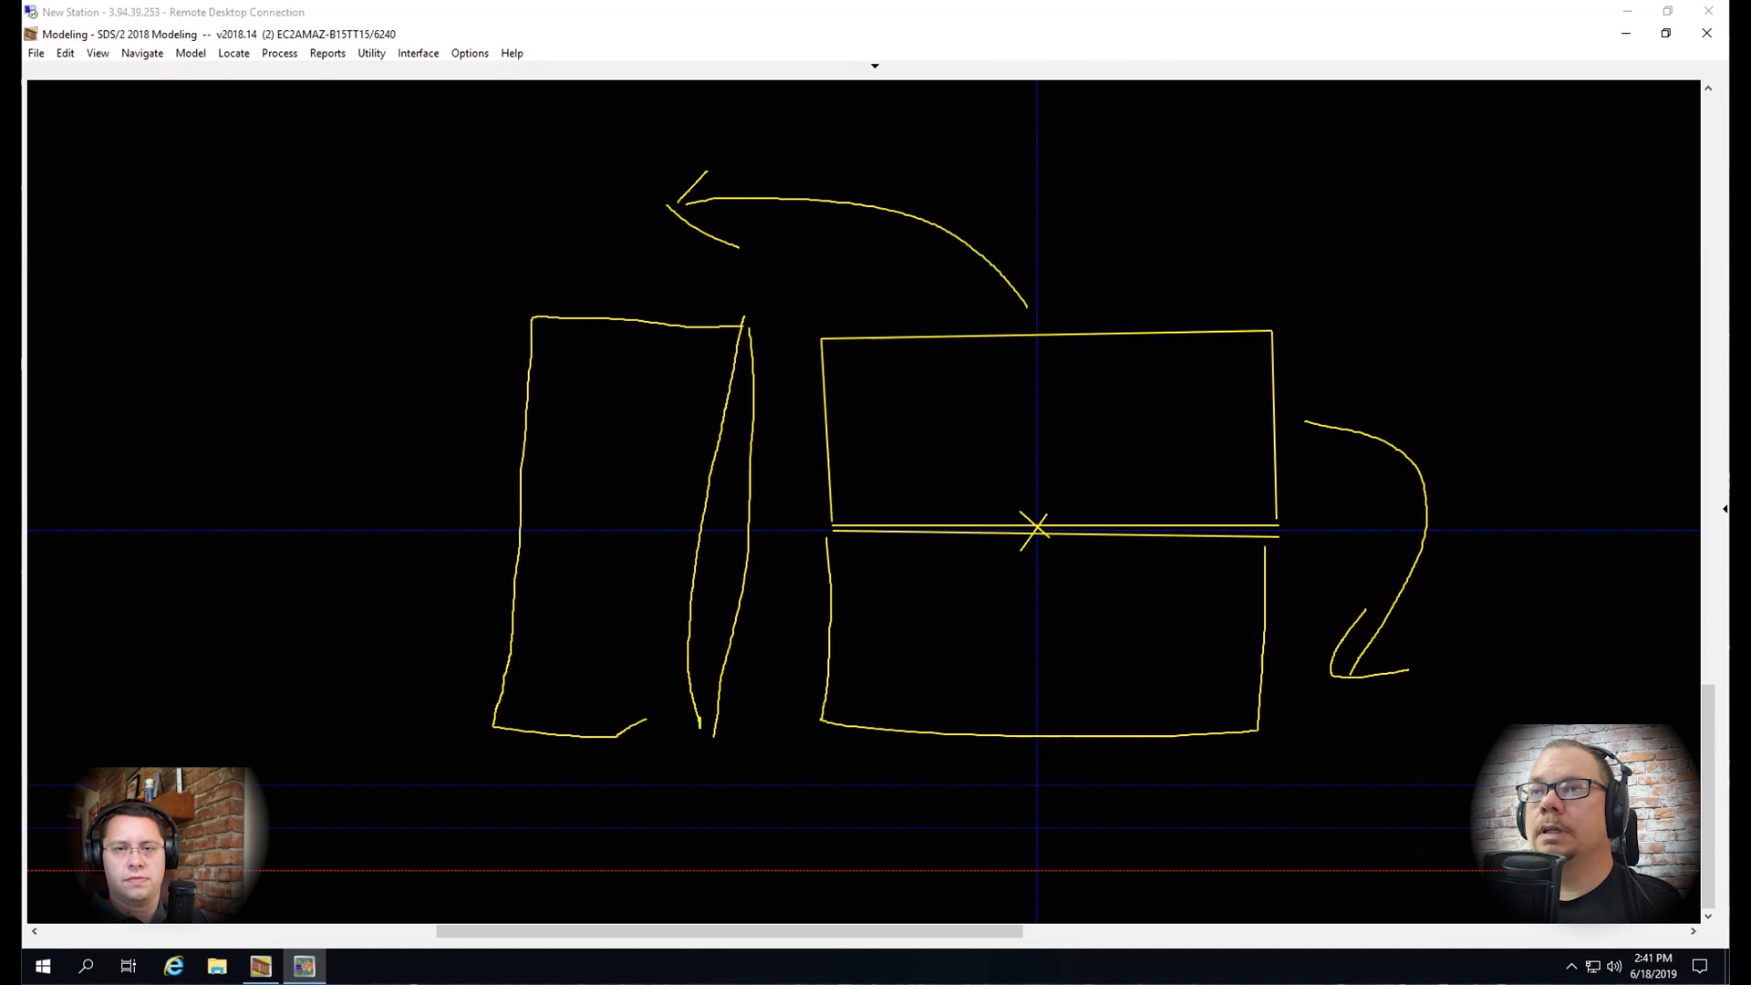
# Sketch a rotation arrow from the horizontal reference line and an upright plate with an arrow on the right, and clear all the sketches
pyautogui.moveTo(1034, 524)
pyautogui.mouseDown()
pyautogui.moveTo(1361, 519)
pyautogui.moveTo(1074, 244)
pyautogui.moveTo(1130, 281)
pyautogui.mouseUp()
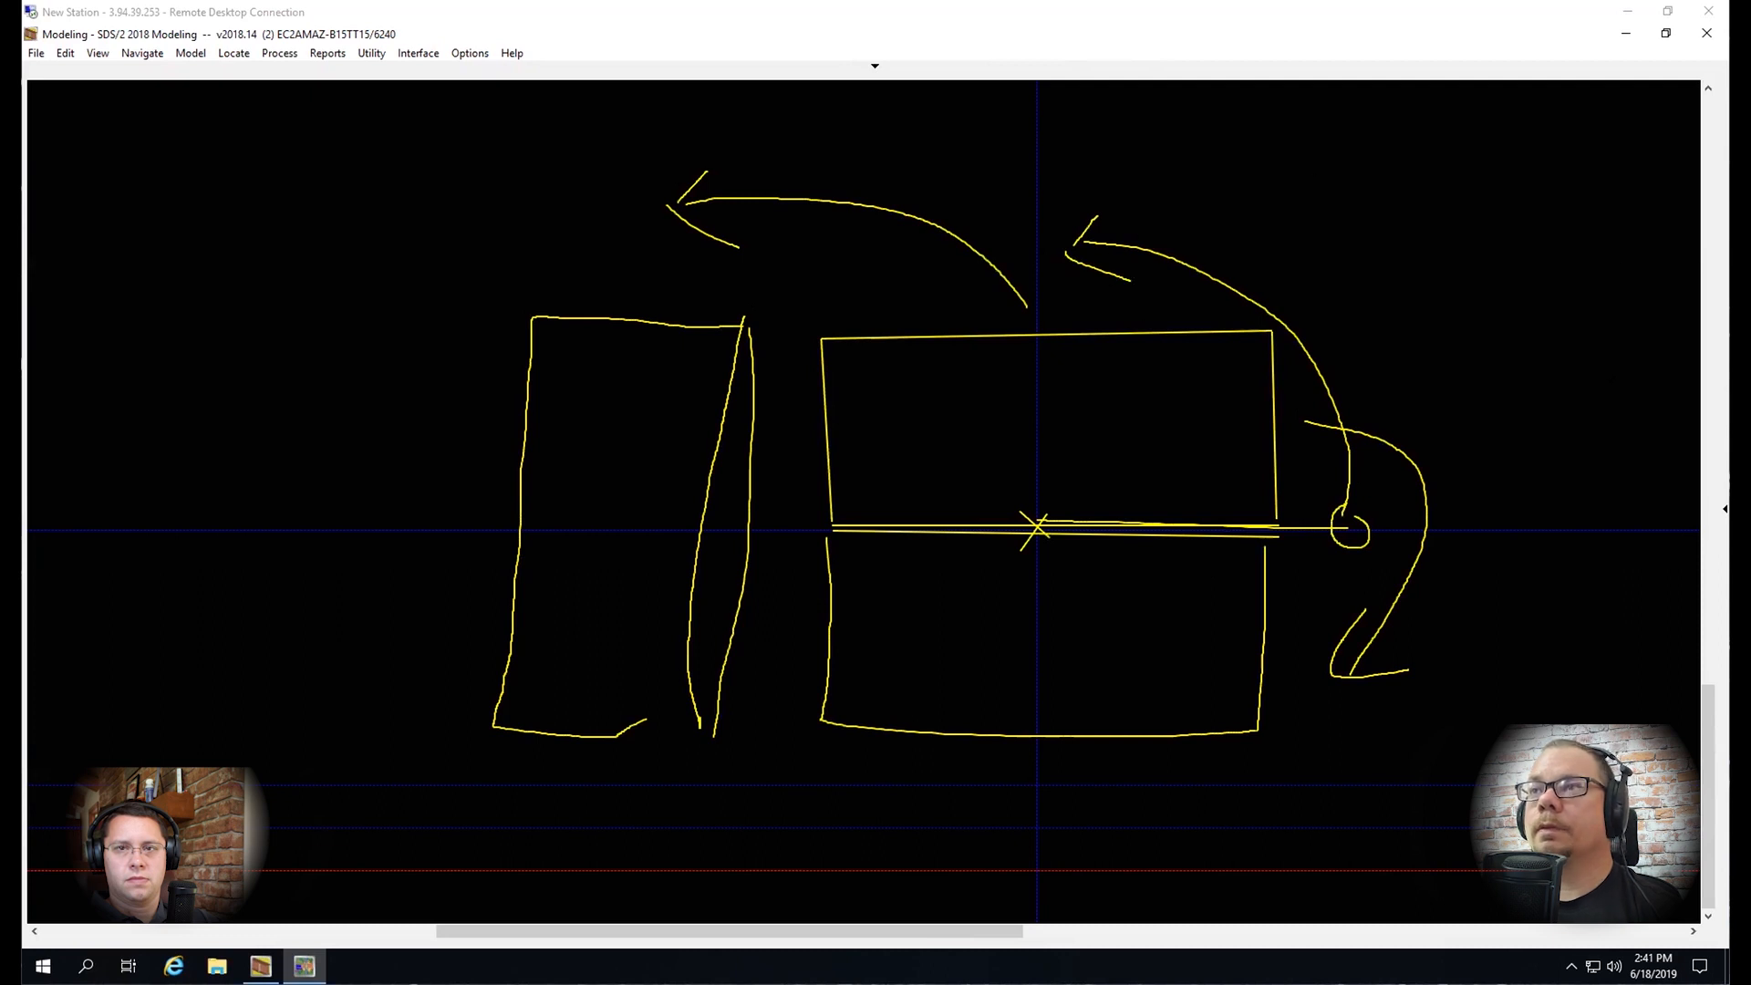
pyautogui.moveTo(1463, 330); pyautogui.dragTo(1470, 752)
pyautogui.moveTo(1477, 319); pyautogui.dragTo(1500, 752)
pyautogui.moveTo(1454, 313)
pyautogui.mouseDown()
pyautogui.moveTo(1639, 324)
pyautogui.moveTo(1676, 634)
pyautogui.moveTo(1655, 639)
pyautogui.mouseUp()
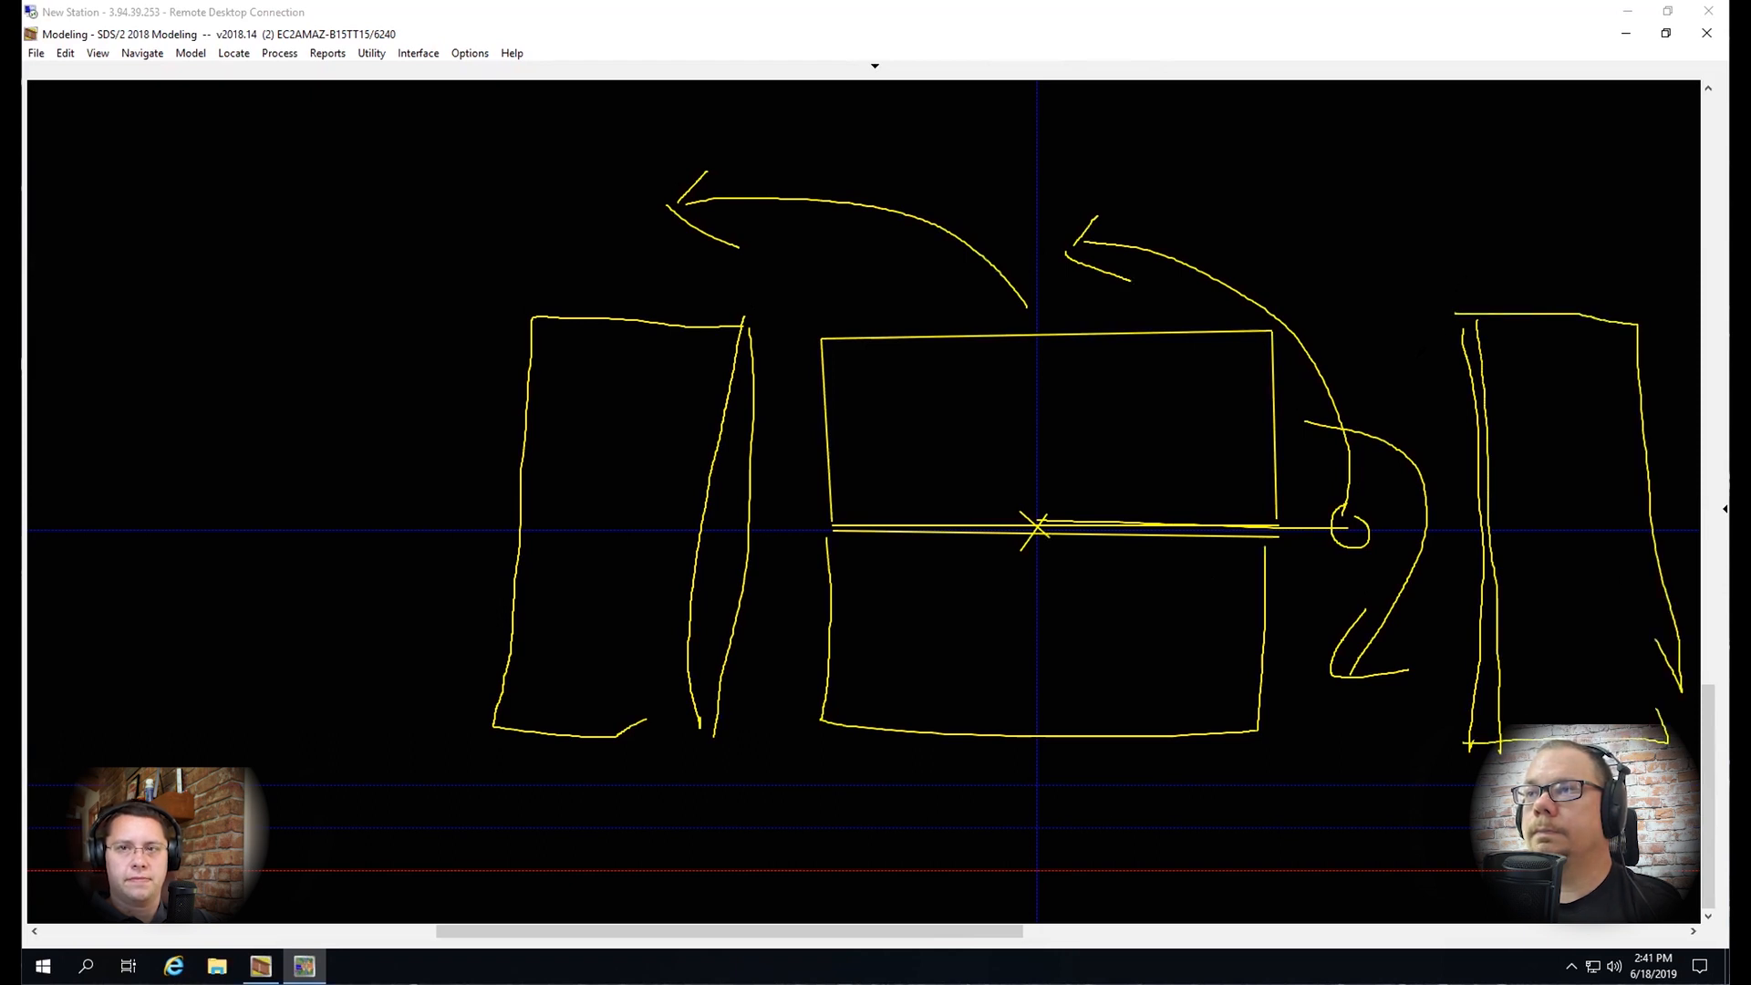
pyautogui.moveTo(1095, 315)
pyautogui.mouseDown()
pyautogui.moveTo(1470, 225)
pyautogui.moveTo(1373, 257)
pyautogui.mouseUp()
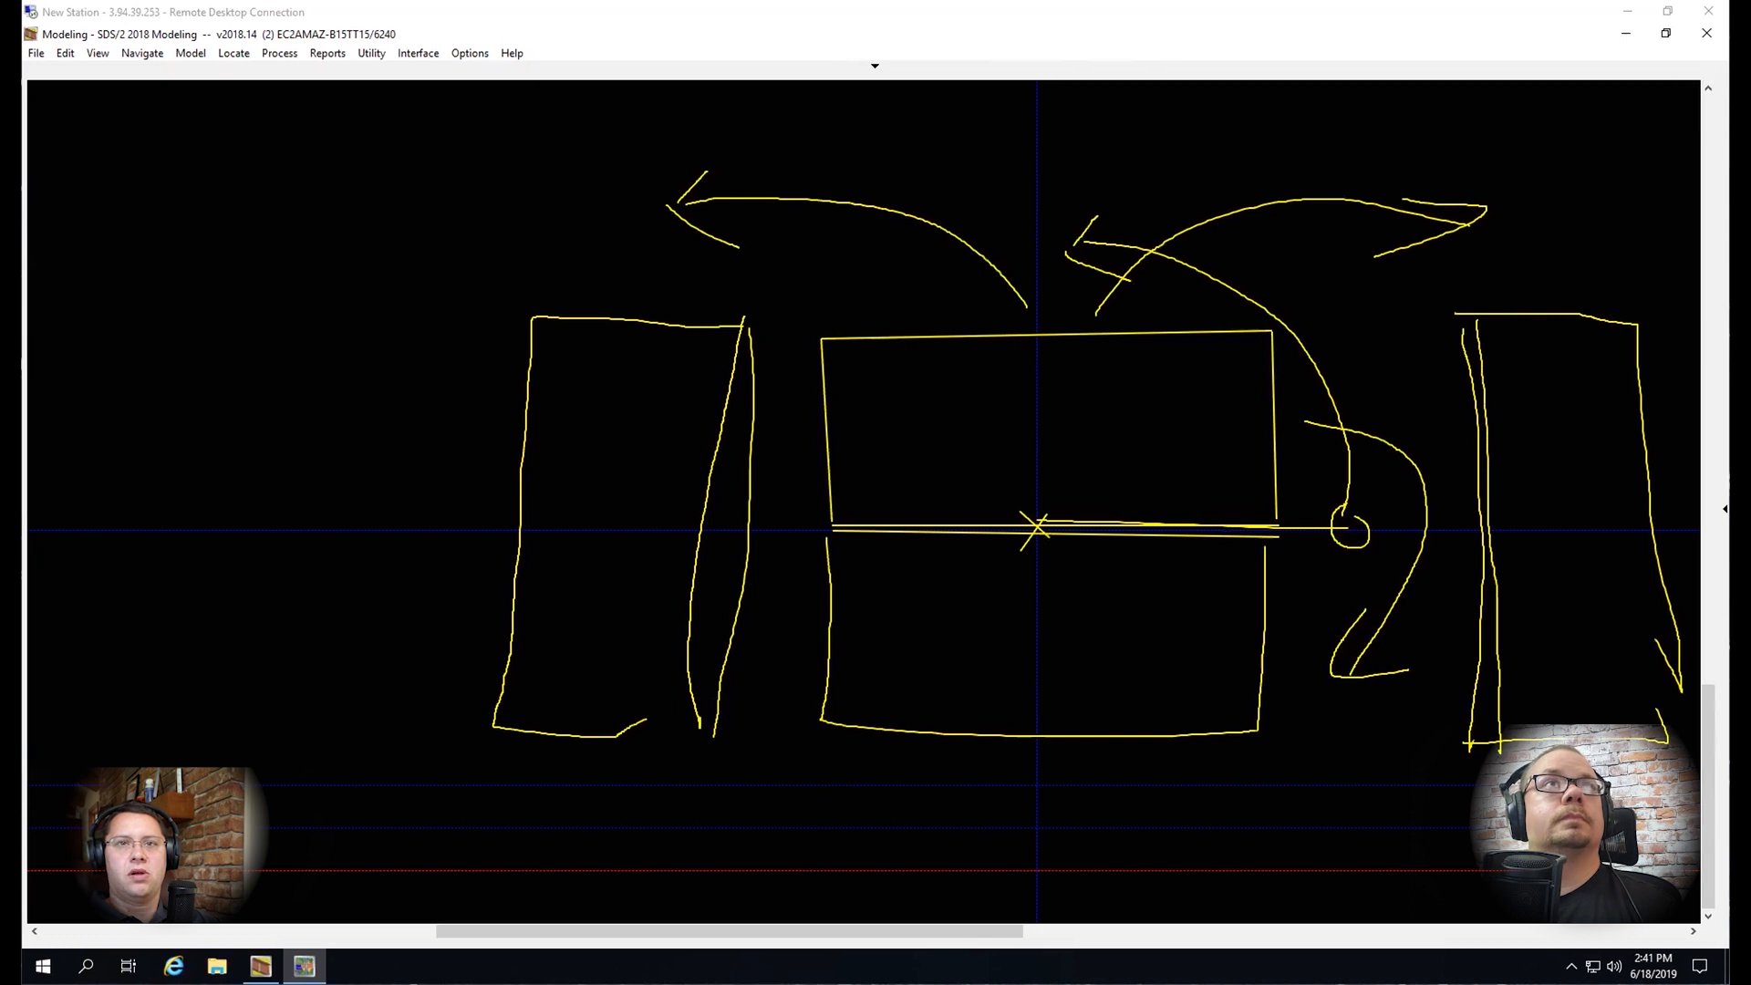
pyautogui.press('Escape')
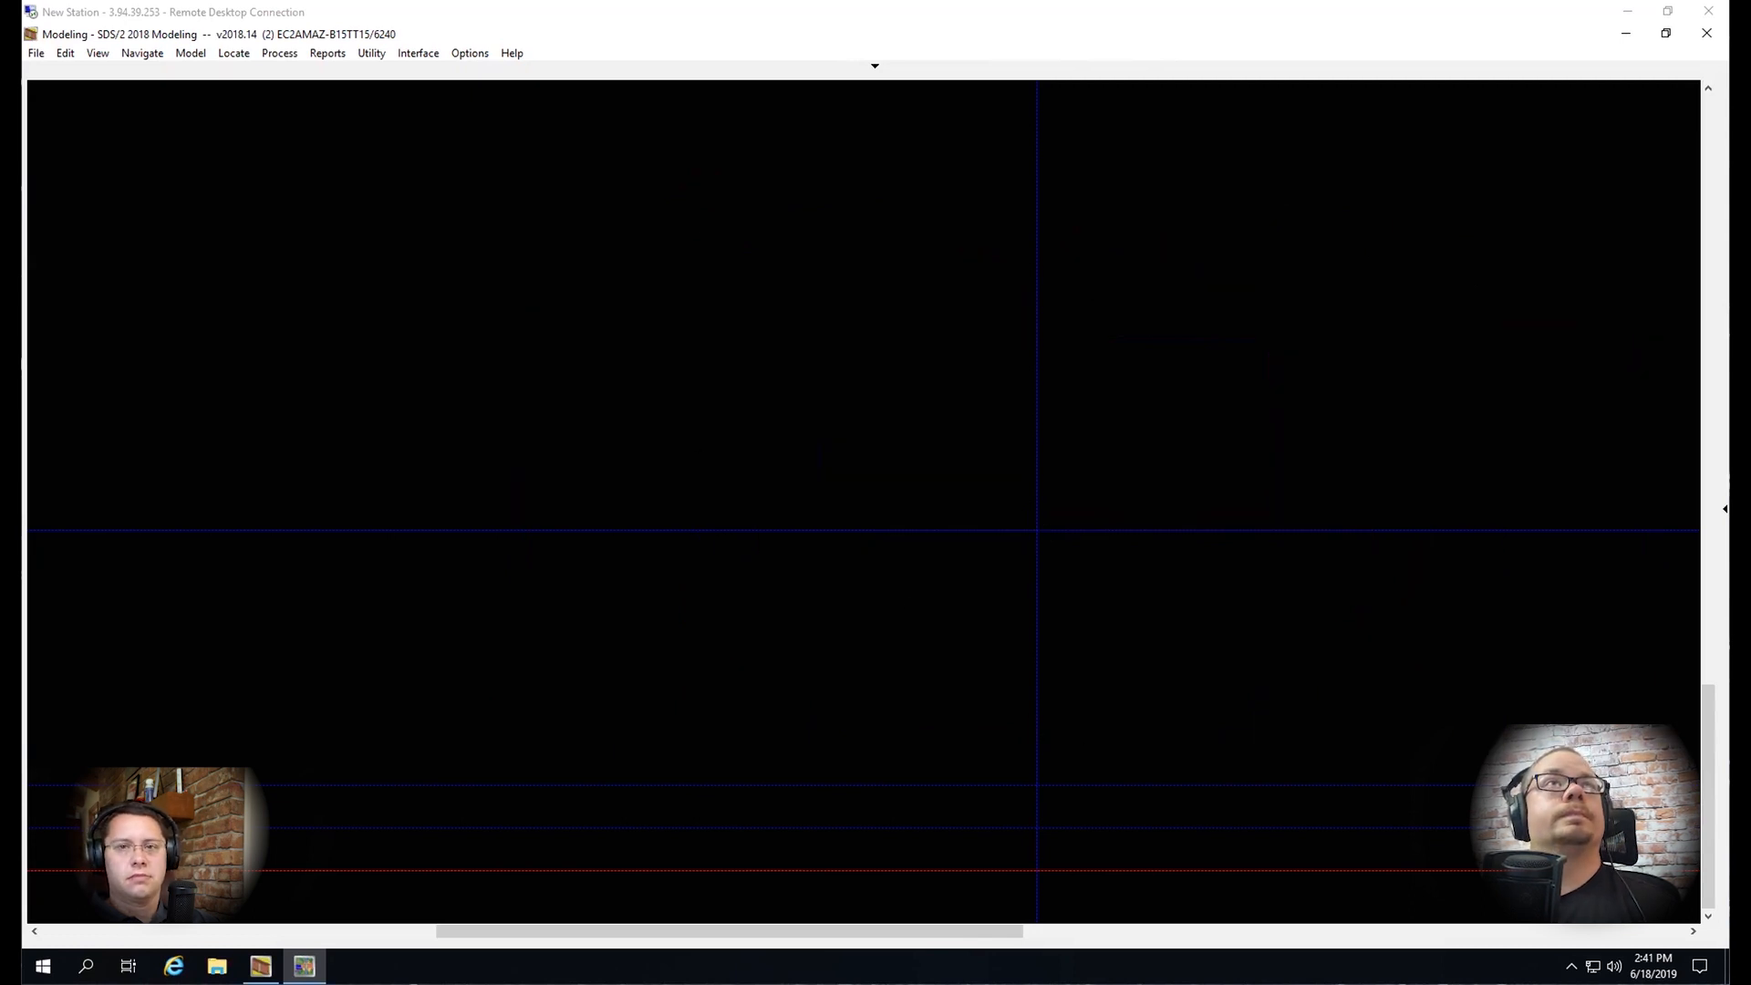
# Review the settings of the concrete wall and of the beam ending at the wall-face embed plates, leaving them as they are
pyautogui.scroll(-8, 1336, 593)
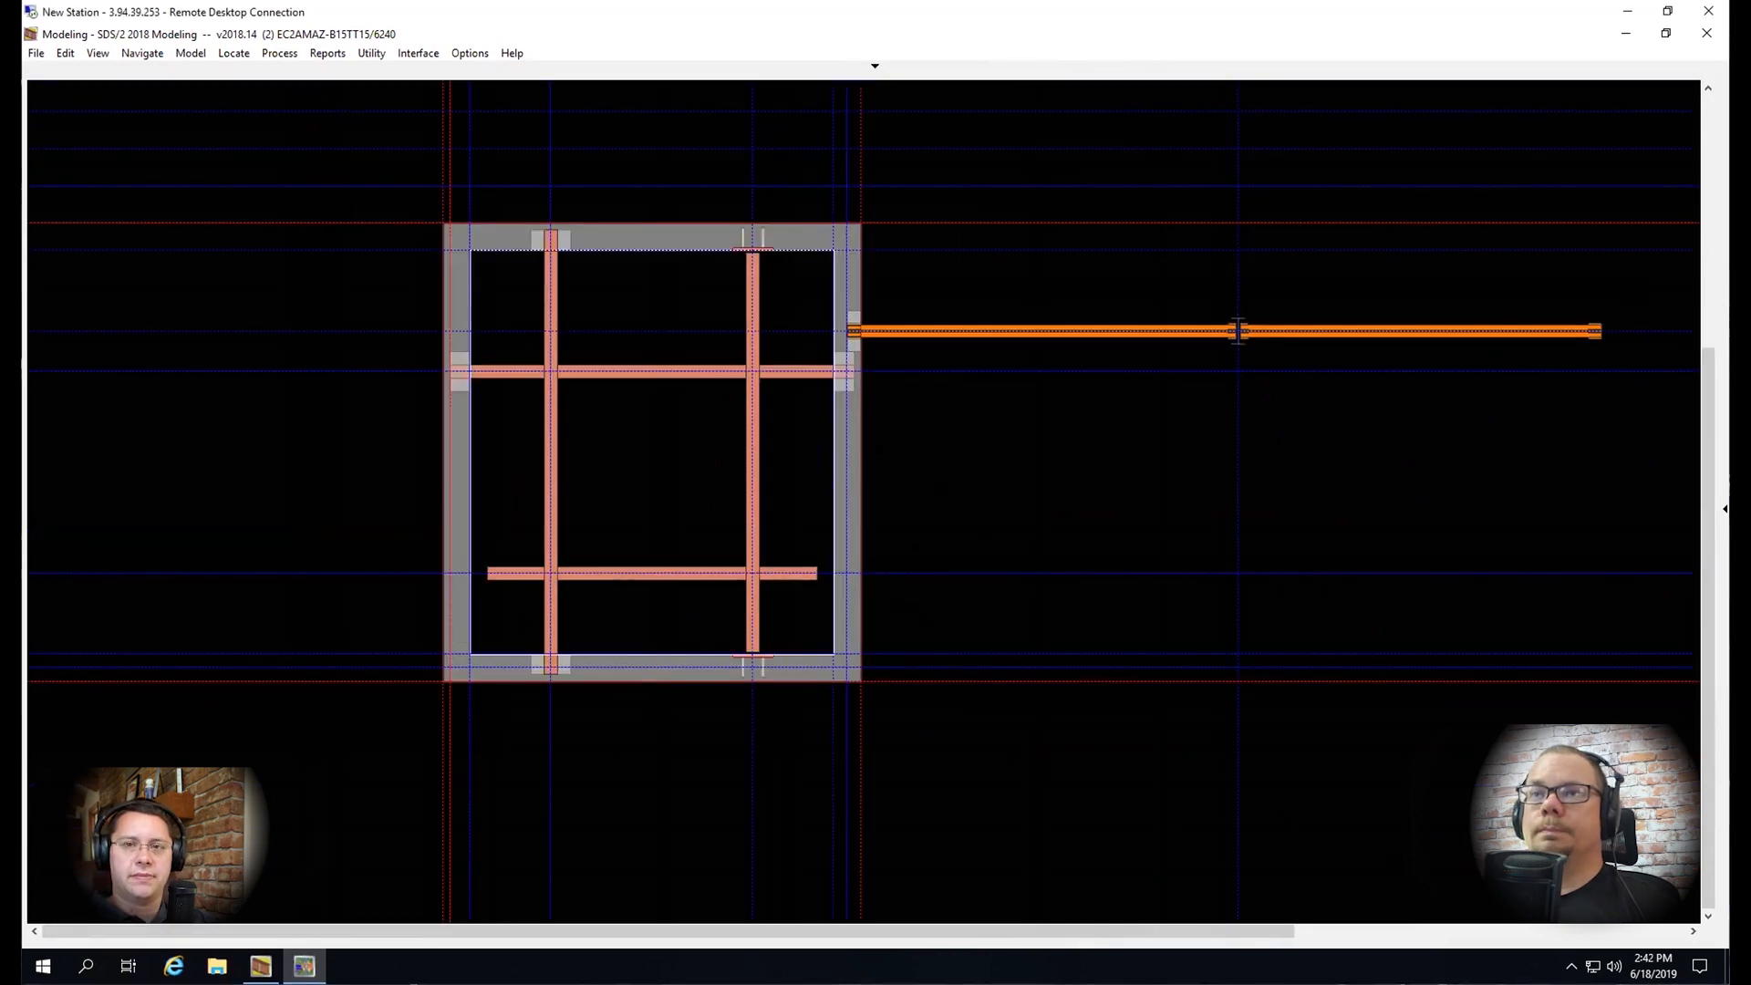
pyautogui.scroll(4, 547, 351)
pyautogui.scroll(2, 555, 463)
pyautogui.moveTo(583, 768); pyautogui.dragTo(594, 461, button='middle')
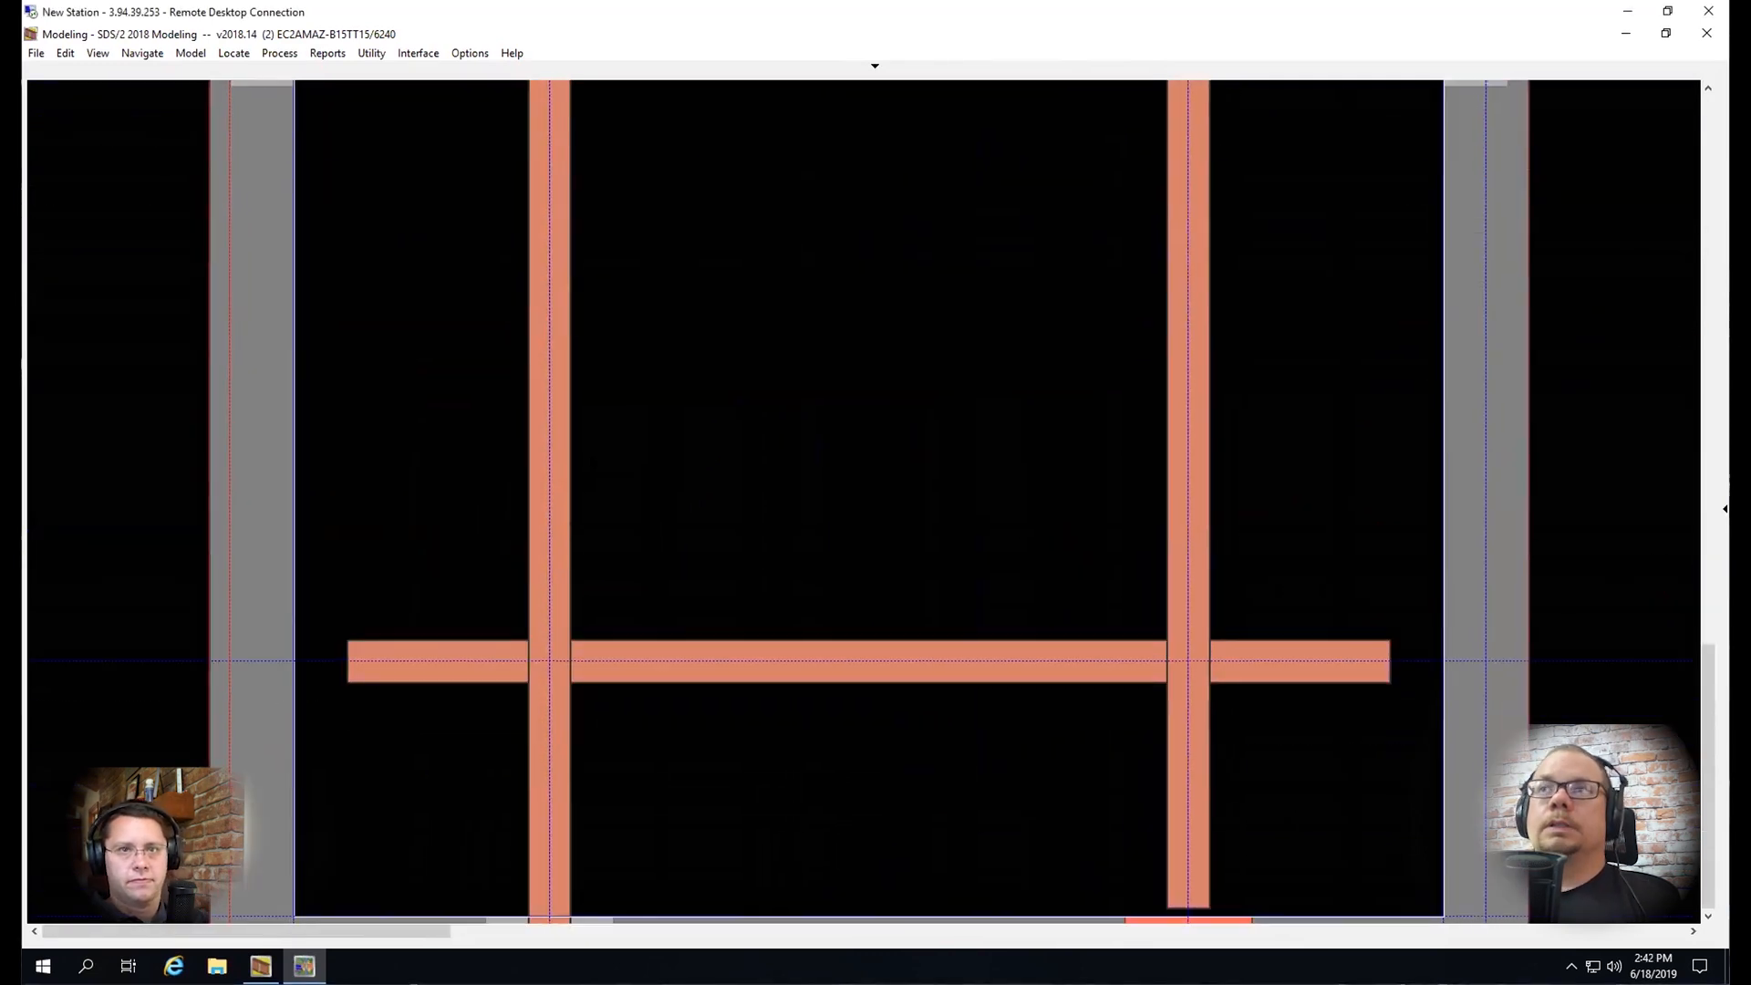
pyautogui.scroll(-2, 594, 460)
pyautogui.moveTo(938, 396); pyautogui.dragTo(981, 656, button='middle')
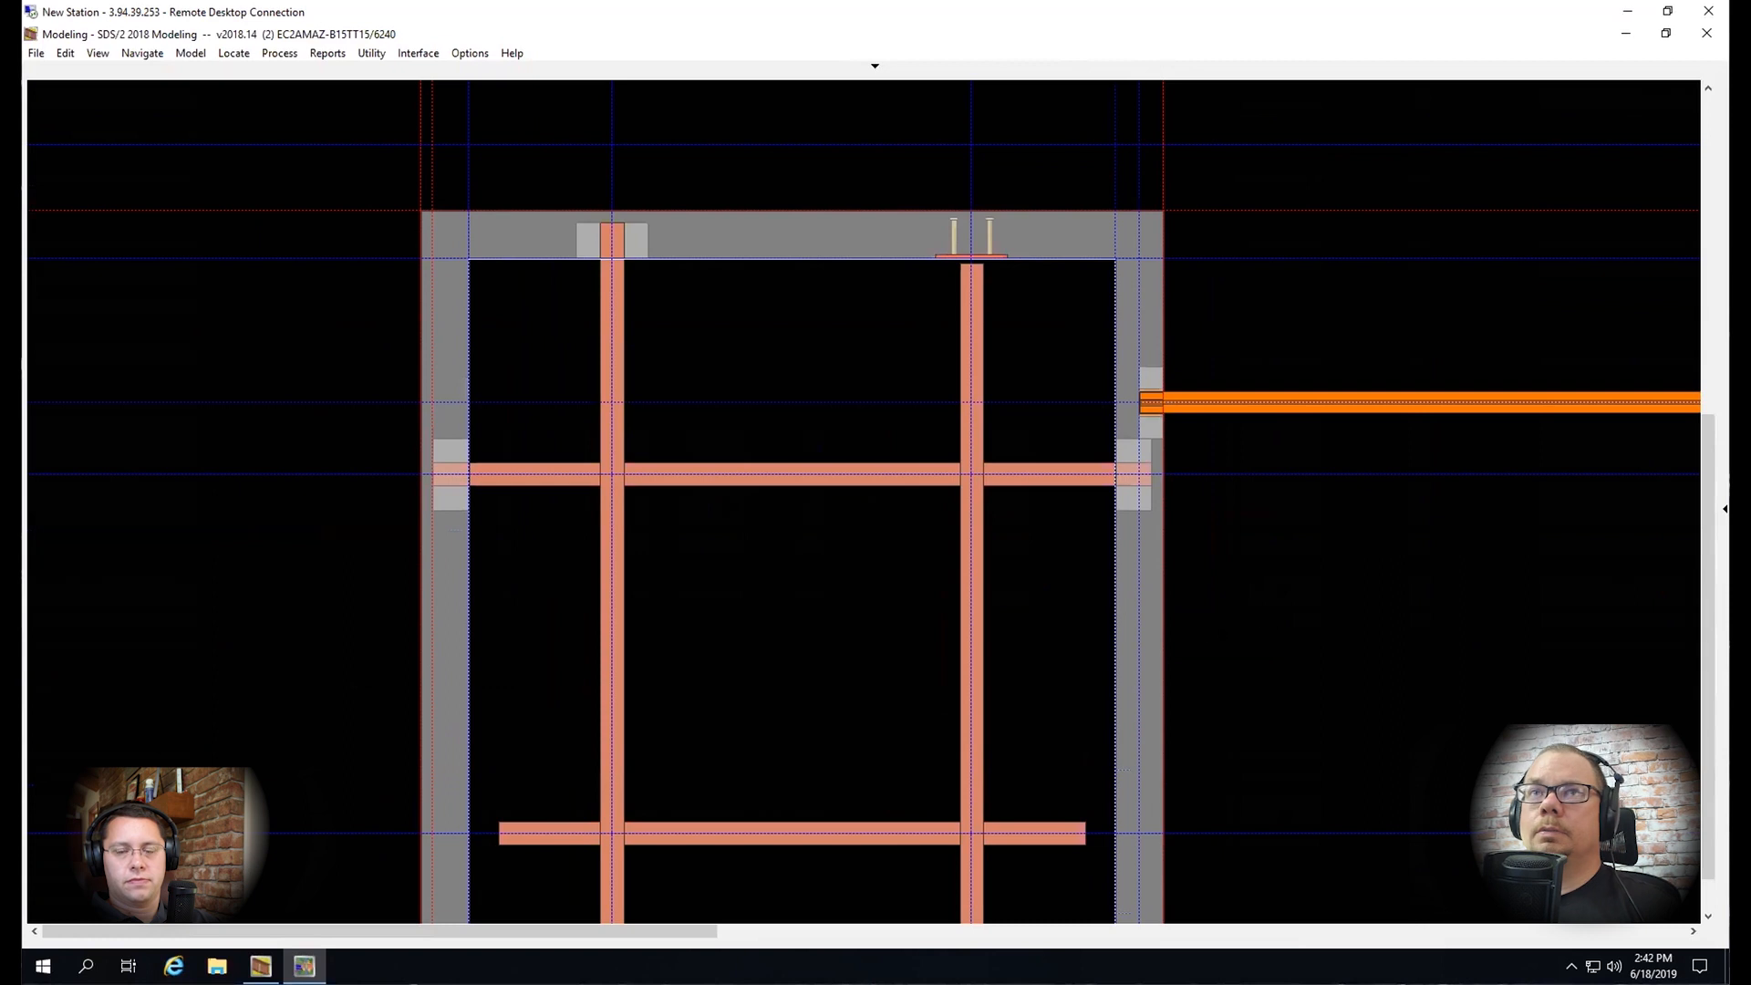
pyautogui.doubleClick(1138, 605)
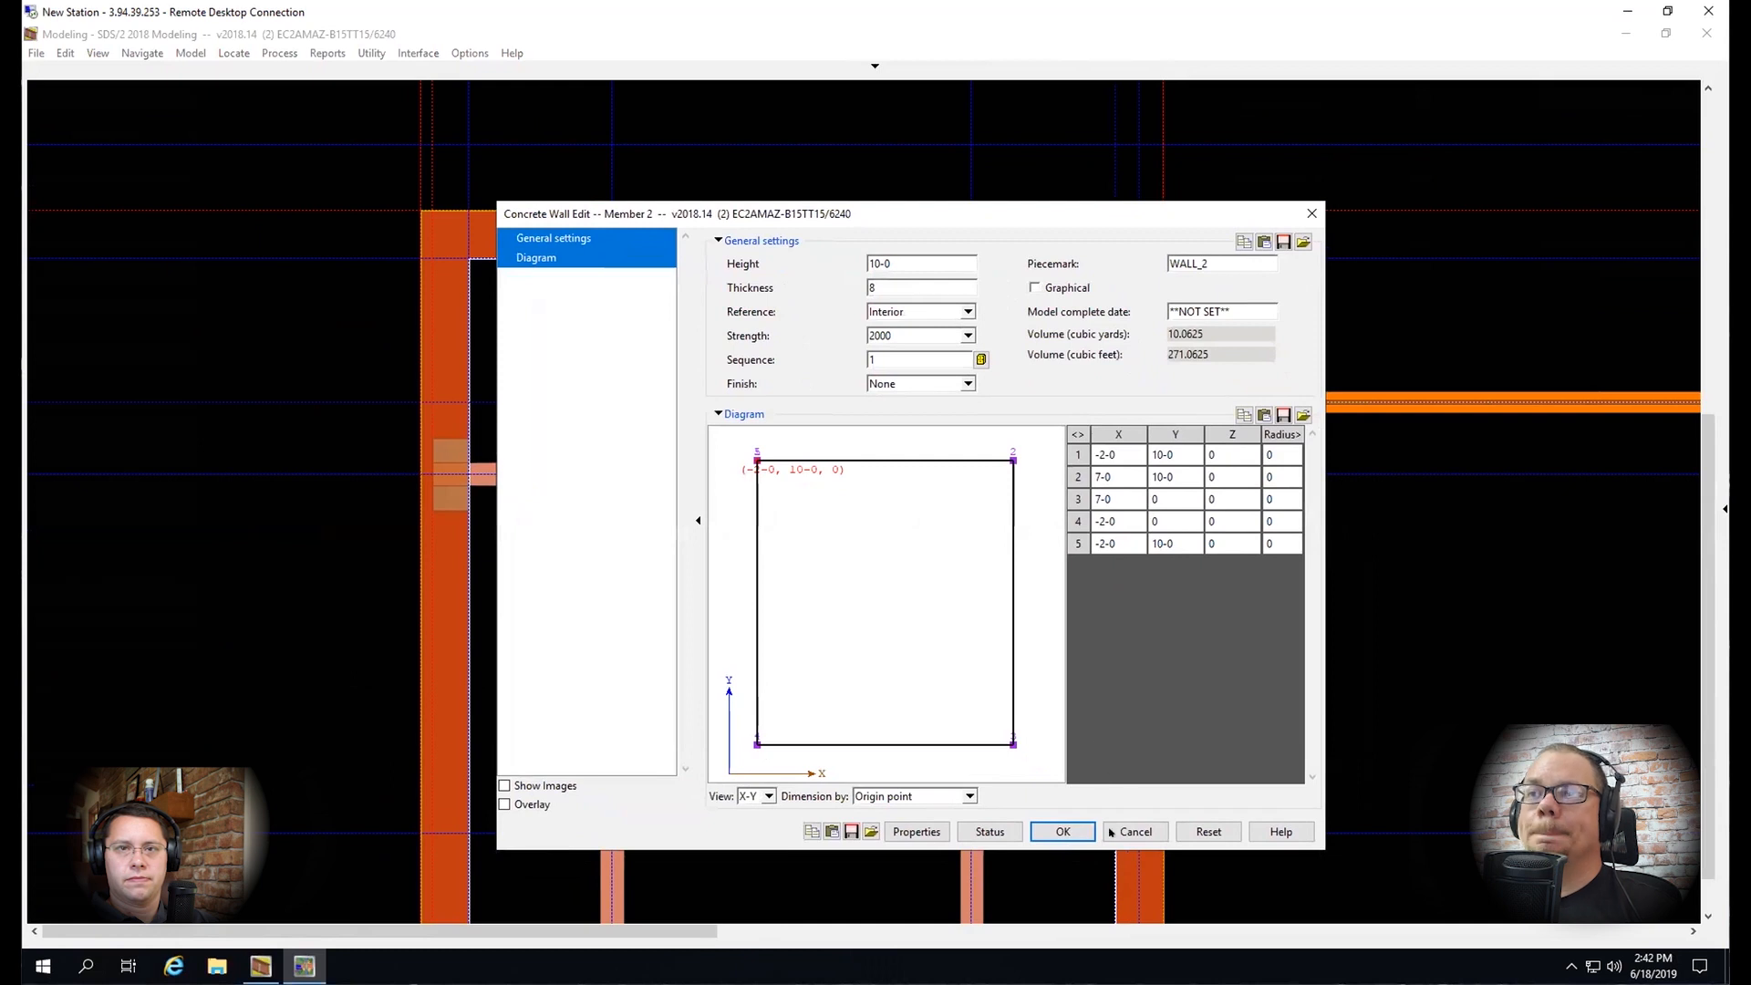
pyautogui.click(1064, 832)
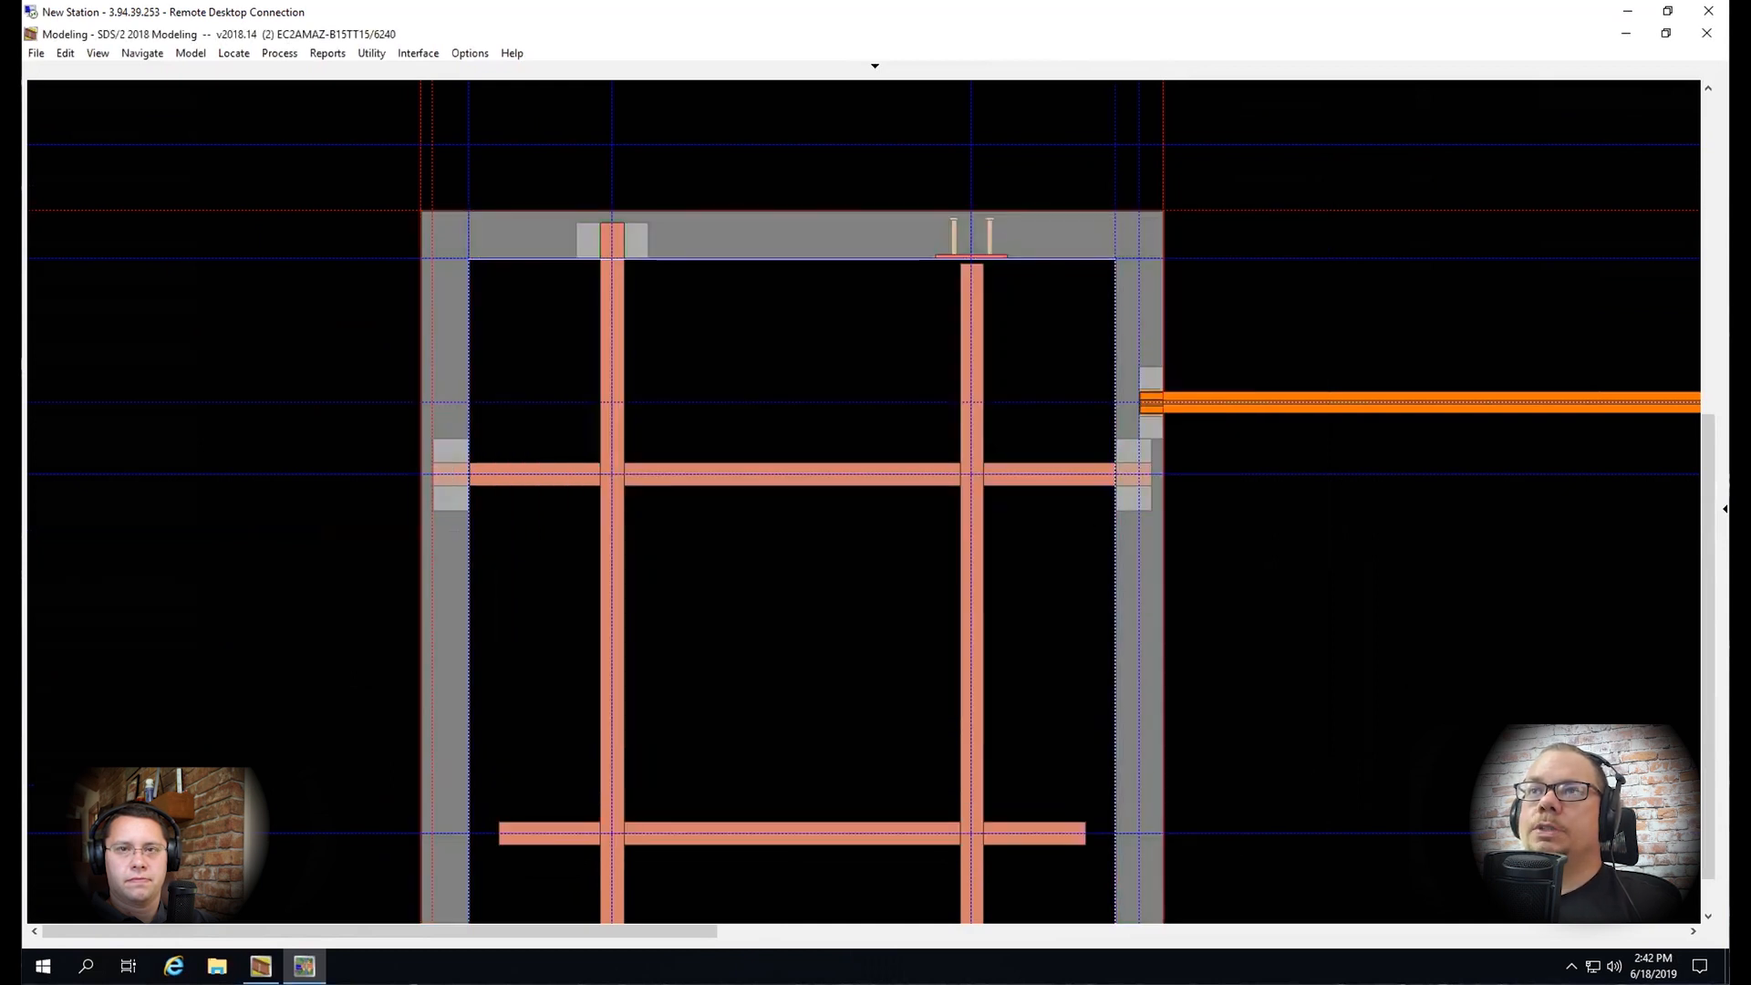
pyautogui.doubleClick(971, 364)
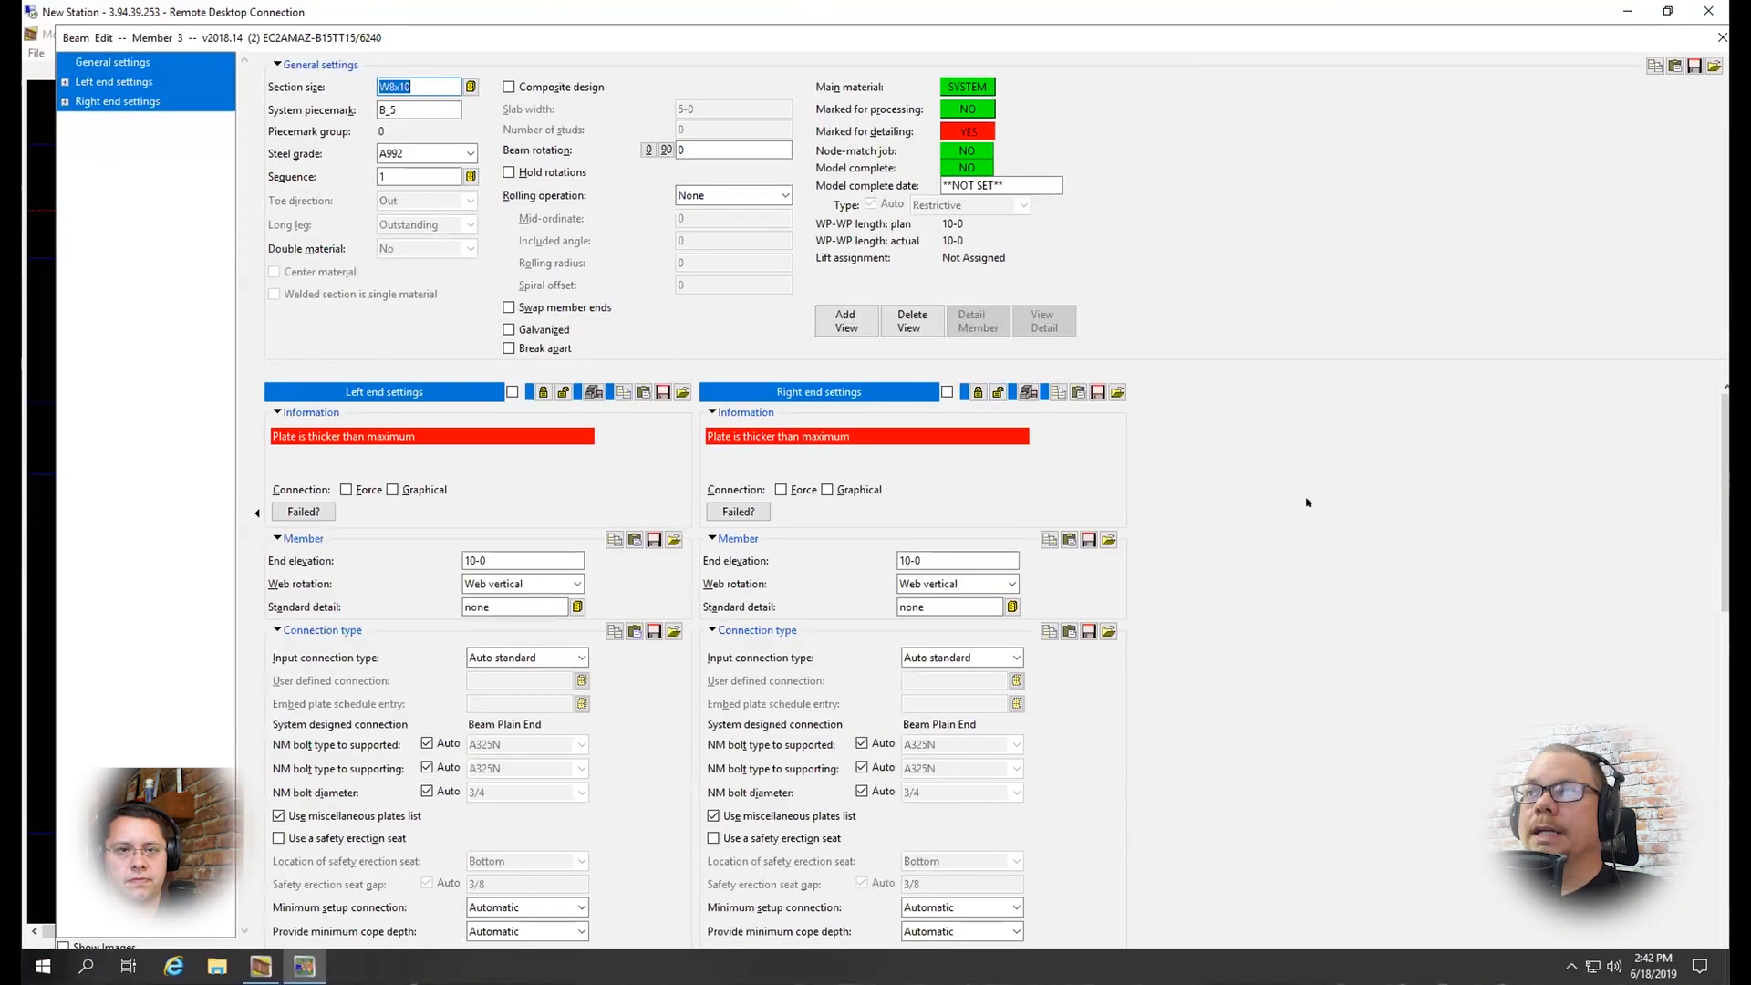
pyautogui.press('Return')
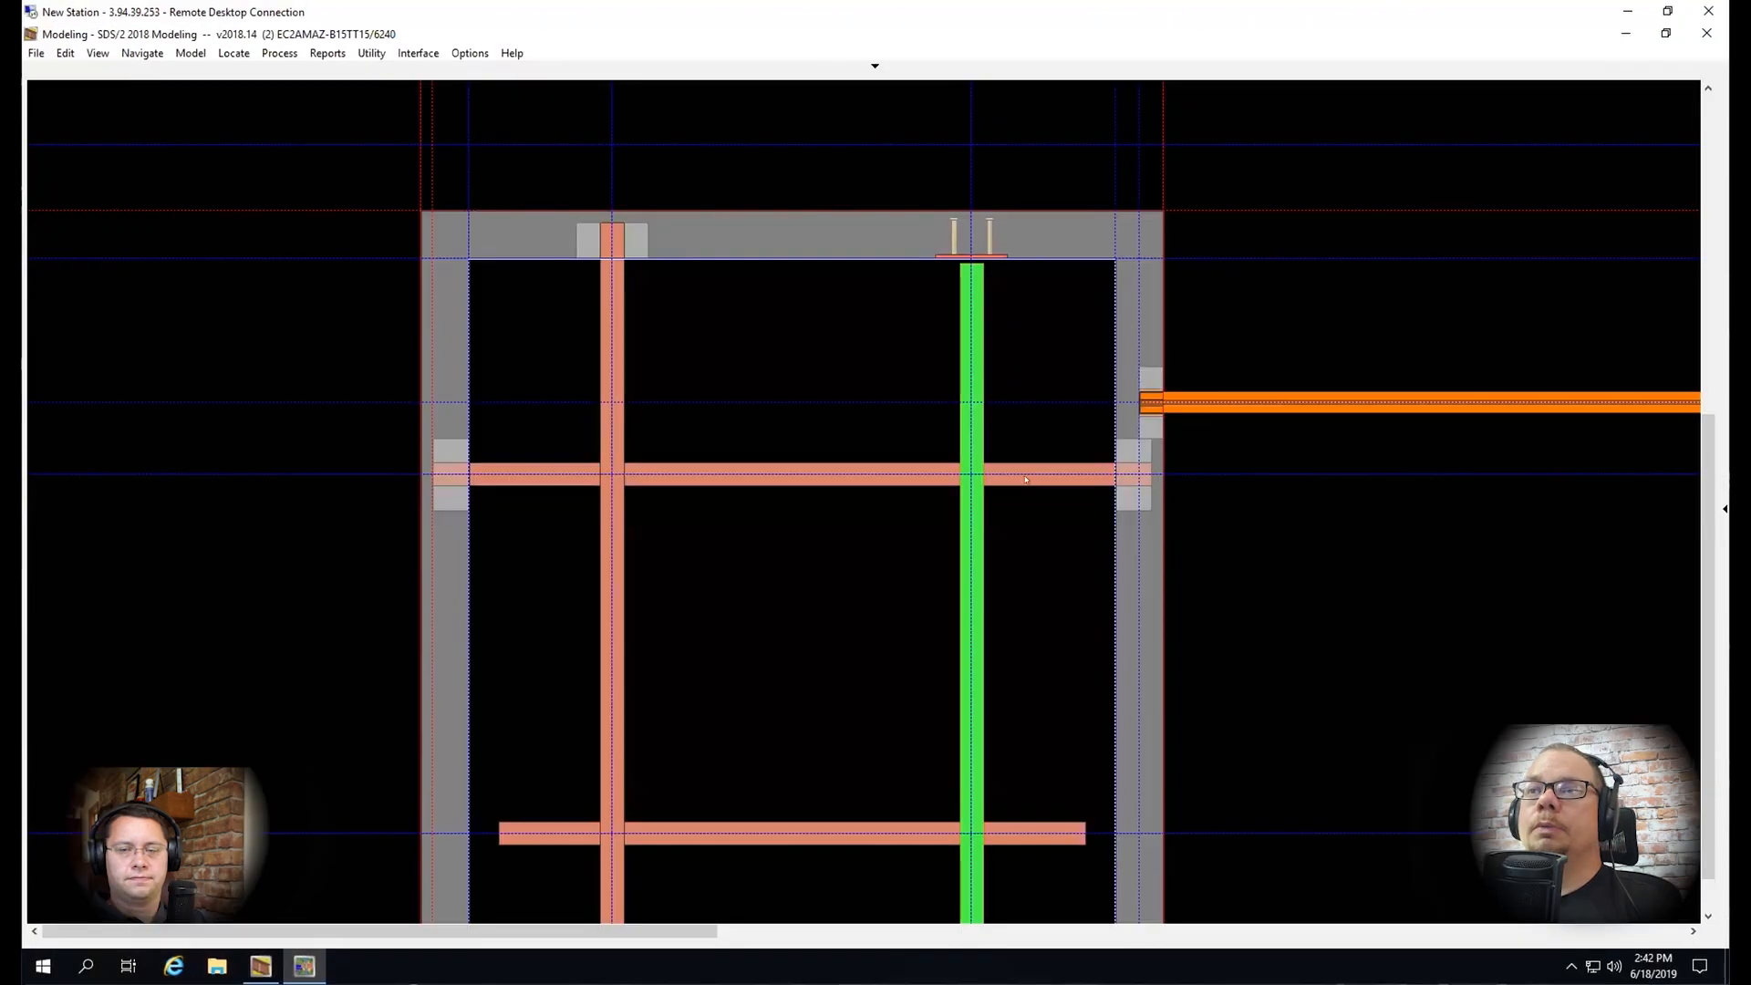
# Examine in 3D how the wall-face embed plate and its studs sit at the end of the beam
pyautogui.scroll(-3, 1011, 536)
pyautogui.scroll(6, 999, 721)
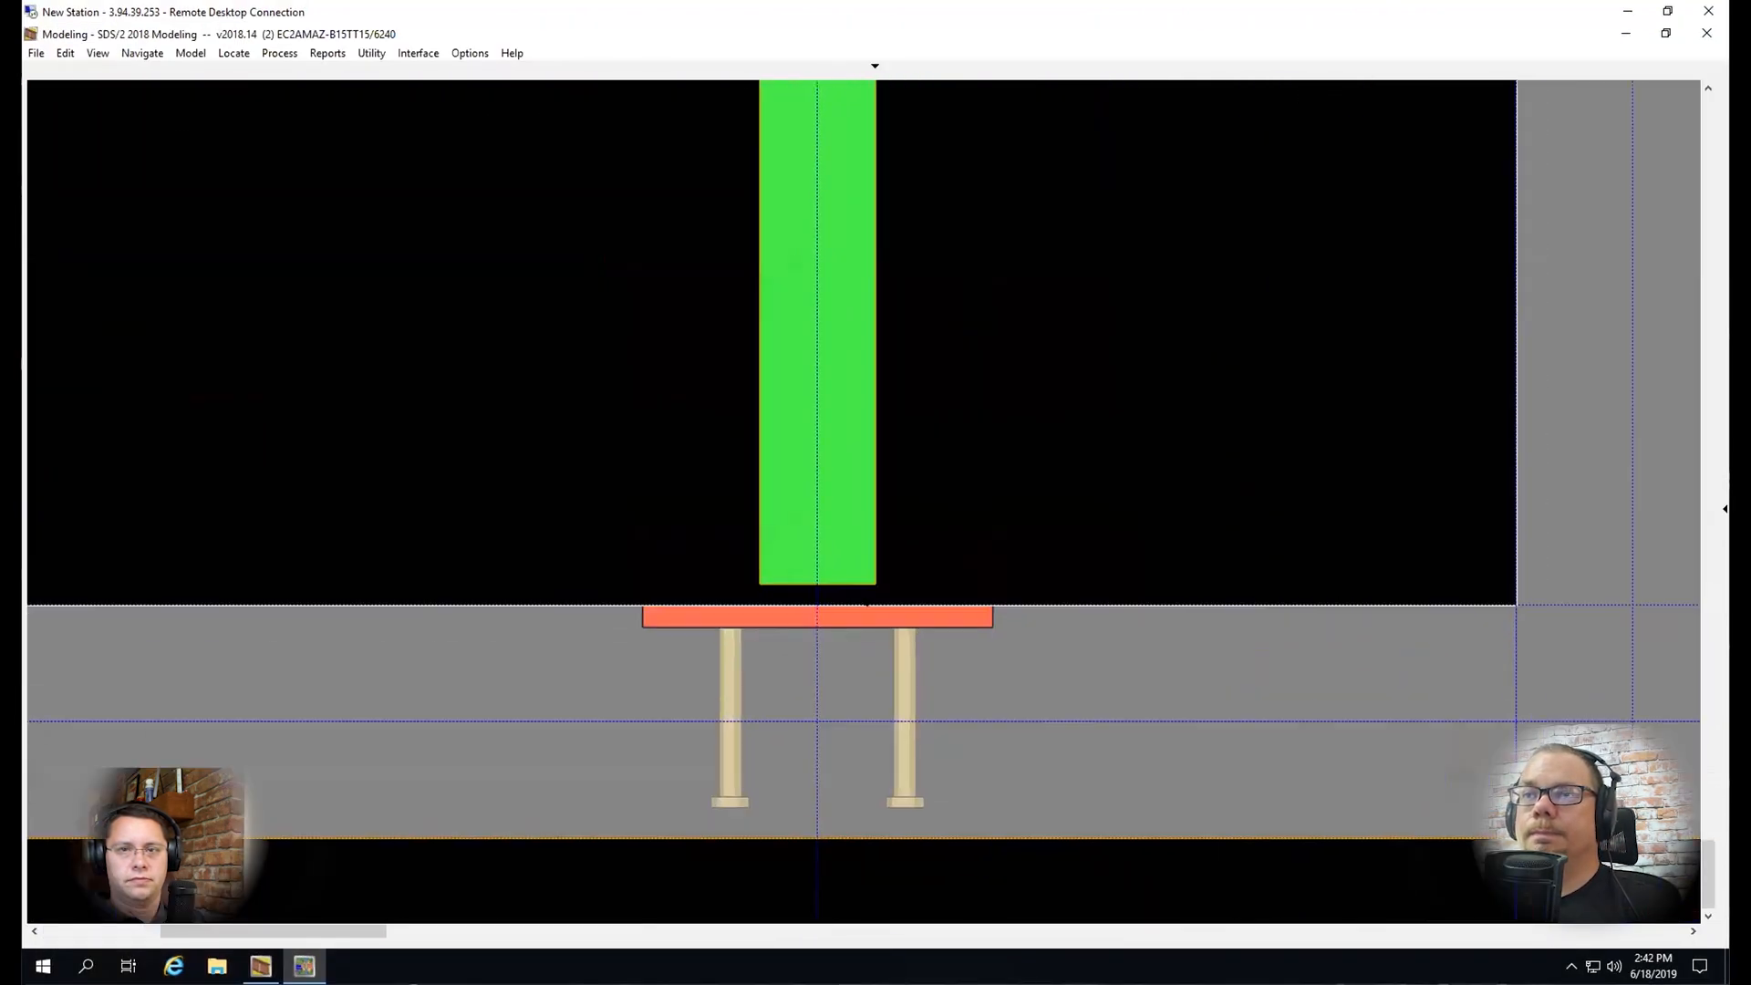
pyautogui.moveTo(866, 605); pyautogui.dragTo(182, 294, button='middle')
pyautogui.scroll(-2, 676, 273)
pyautogui.scroll(-2, 696, 473)
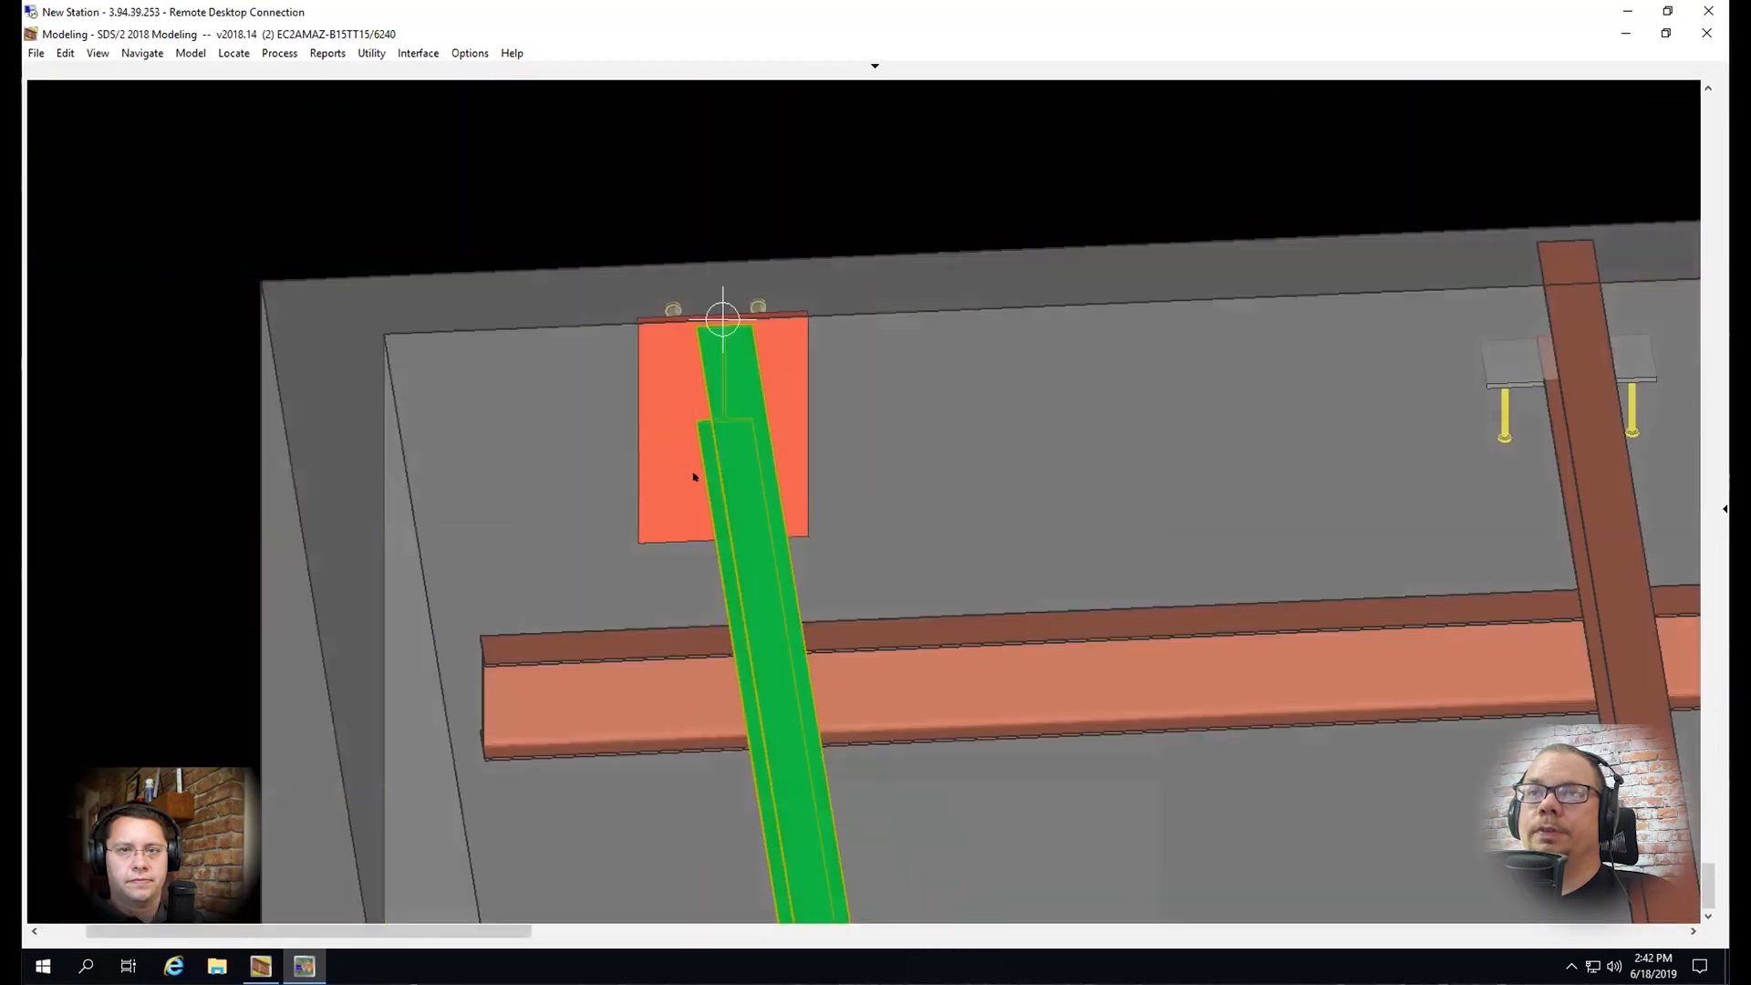
pyautogui.scroll(2, 678, 396)
# Review the general settings of the embed plate behind the beam end and cancel without changes
pyautogui.doubleClick(665, 393)
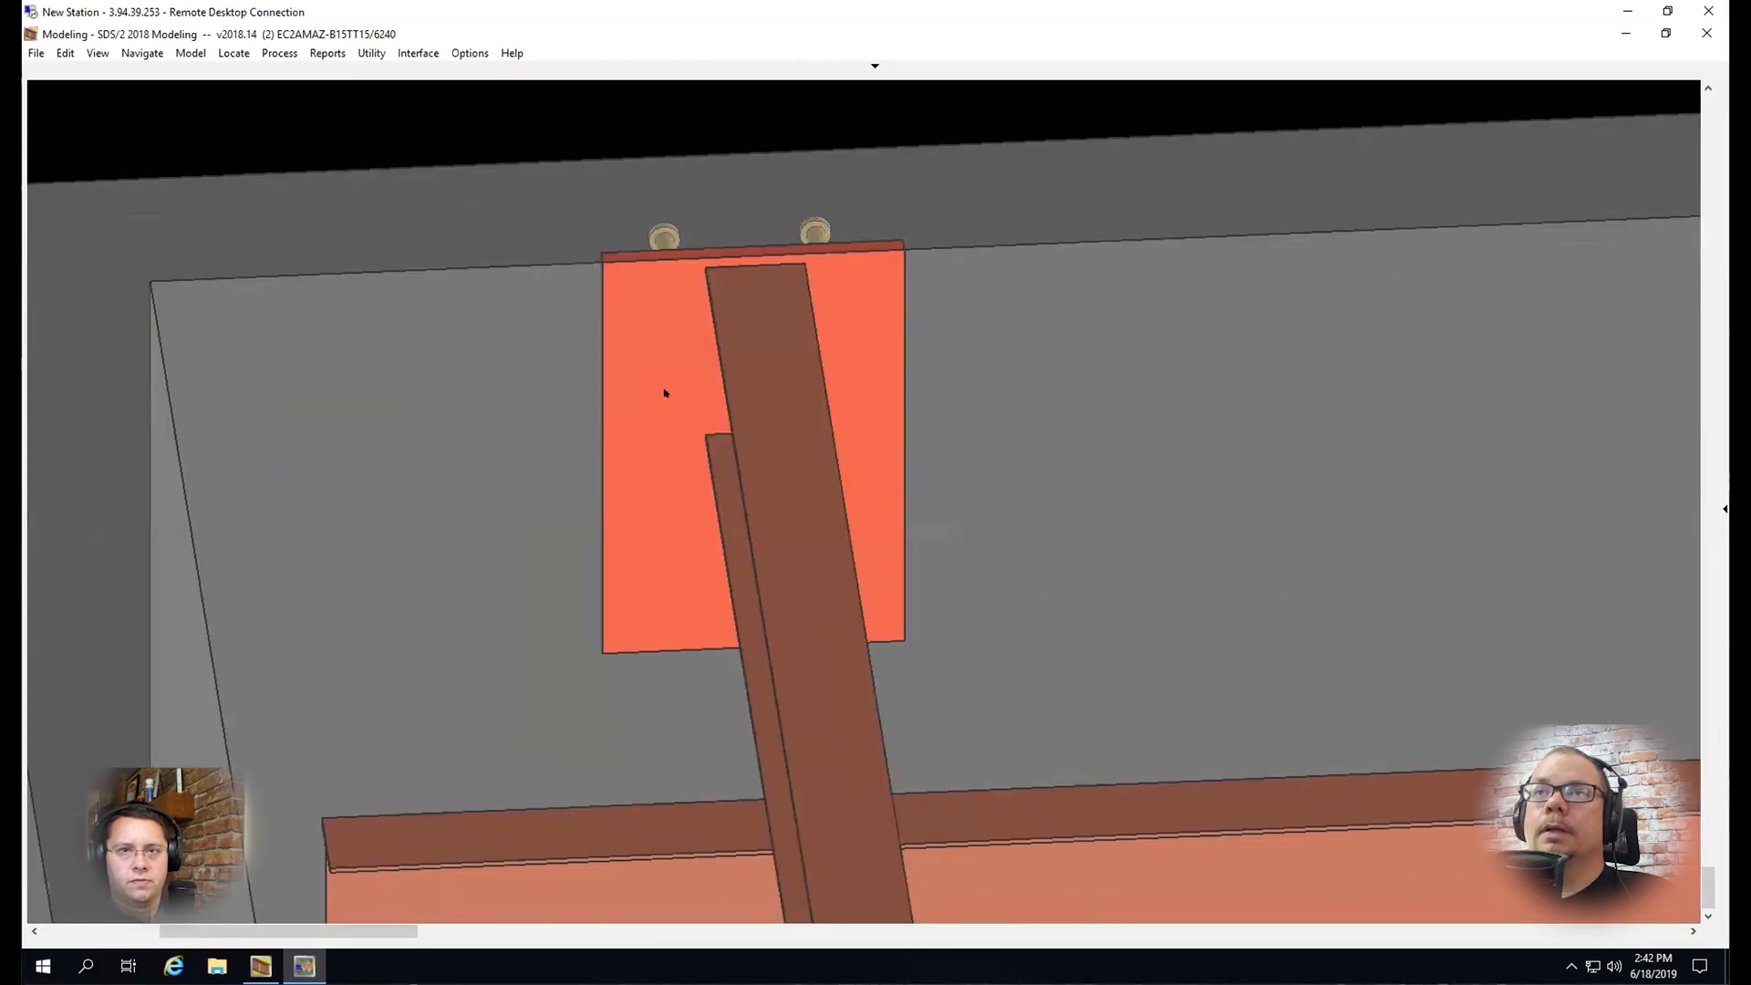
pyautogui.press('Escape')
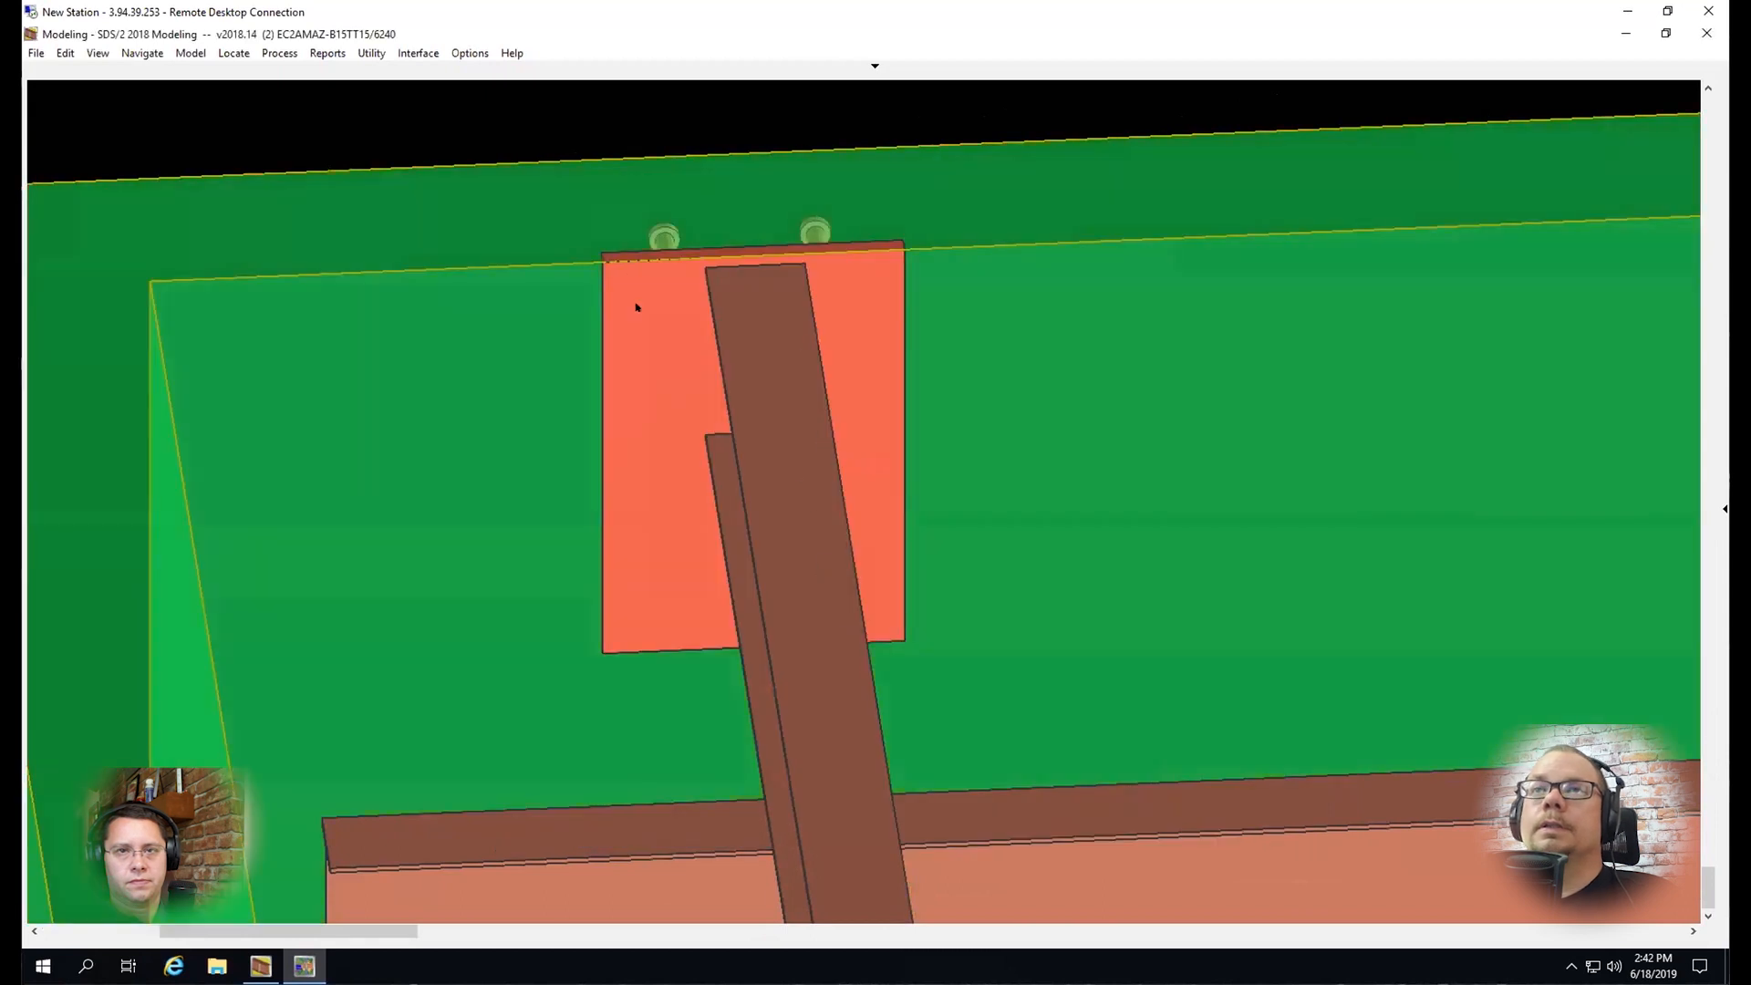
pyautogui.rightClick(636, 306)
pyautogui.click(496, 110)
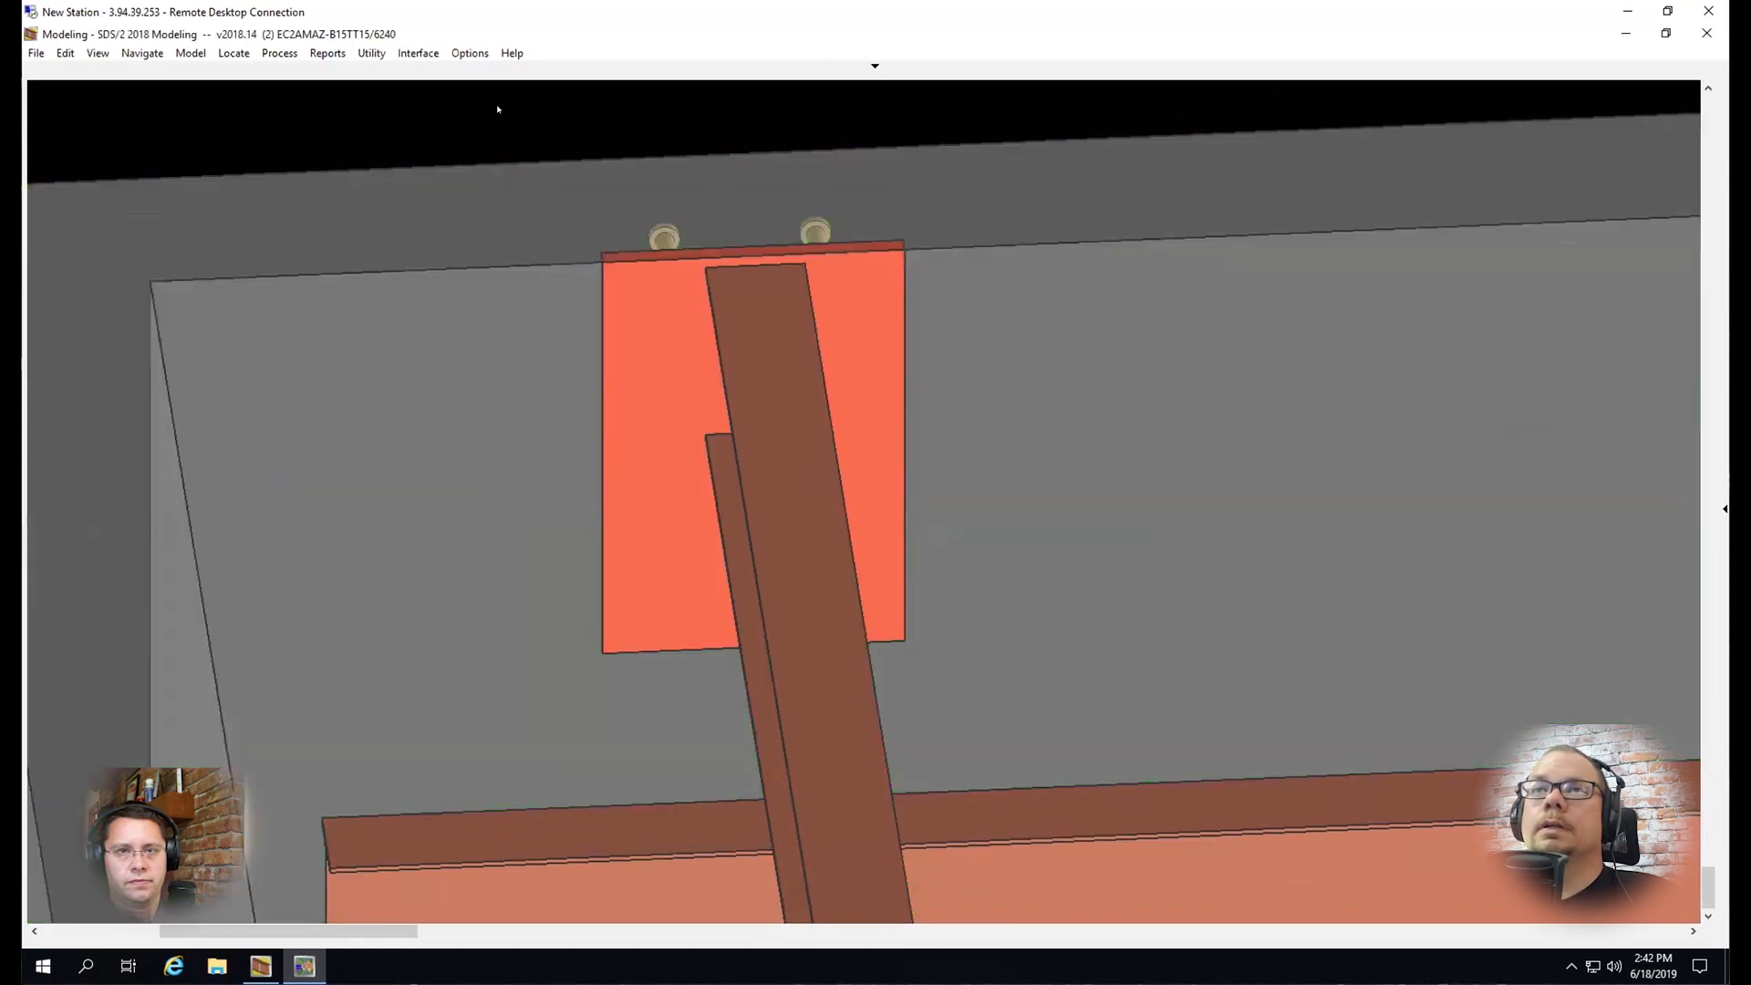
pyautogui.scroll(-2, 537, 219)
pyautogui.moveTo(511, 184); pyautogui.dragTo(909, 547)
pyautogui.rightClick(908, 523)
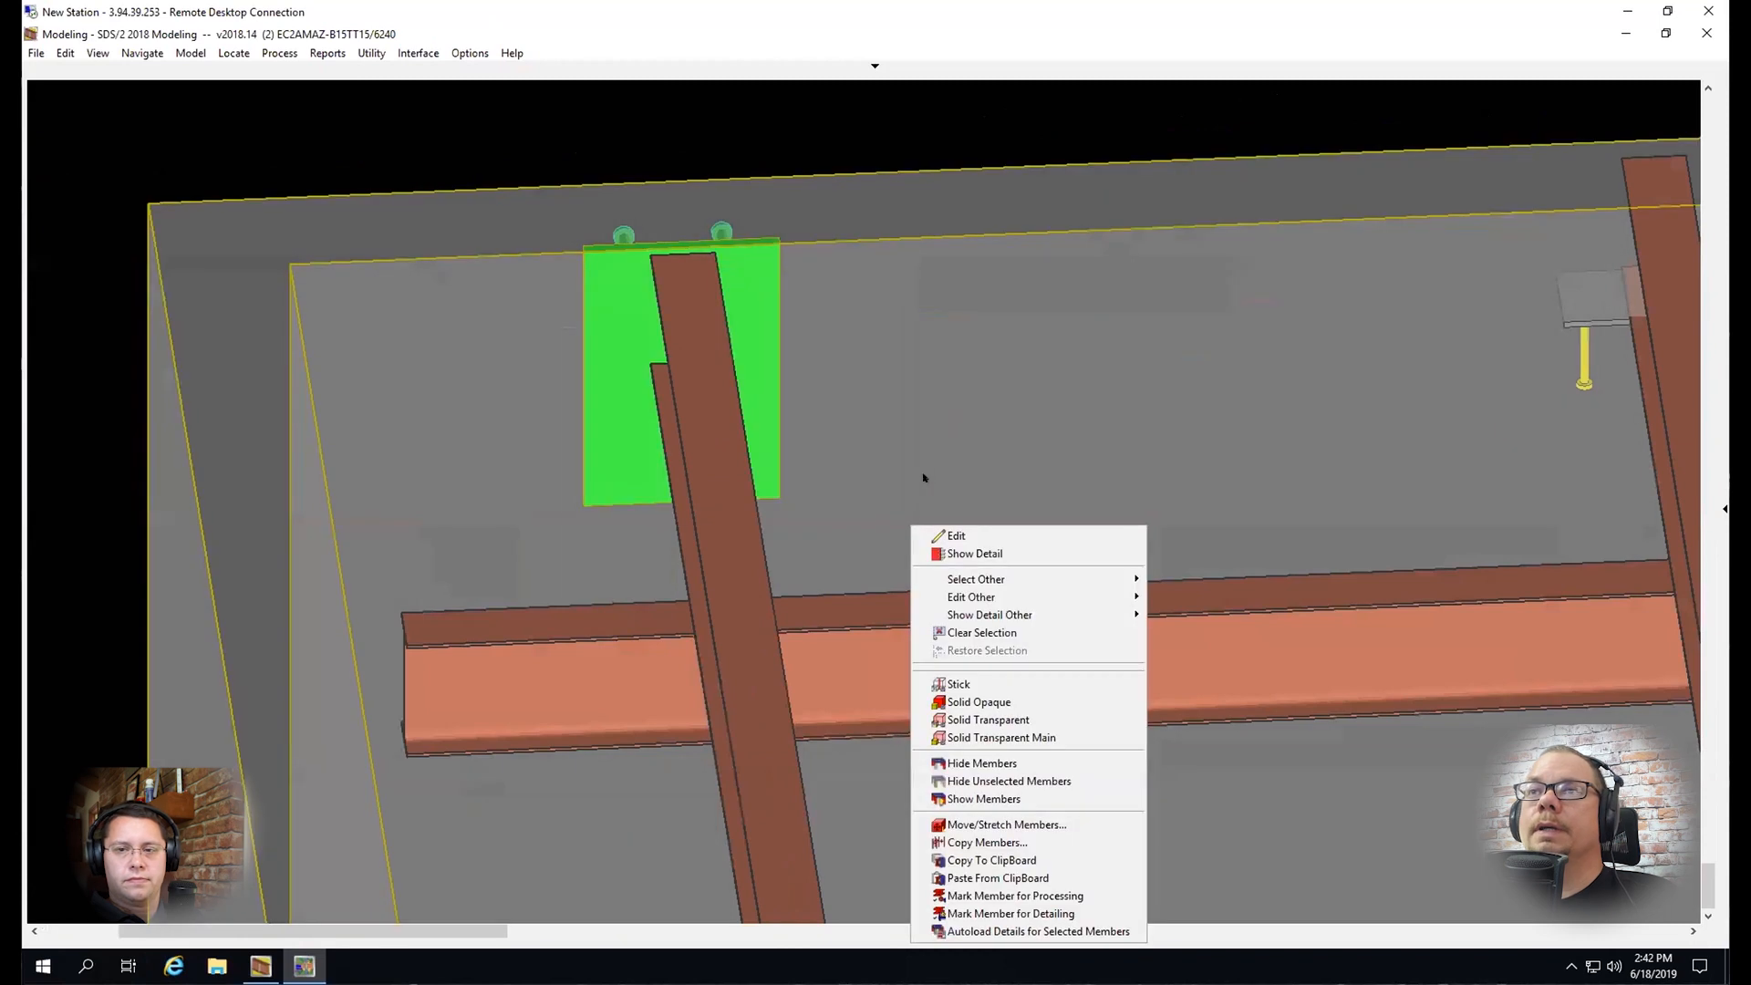
pyautogui.click(962, 535)
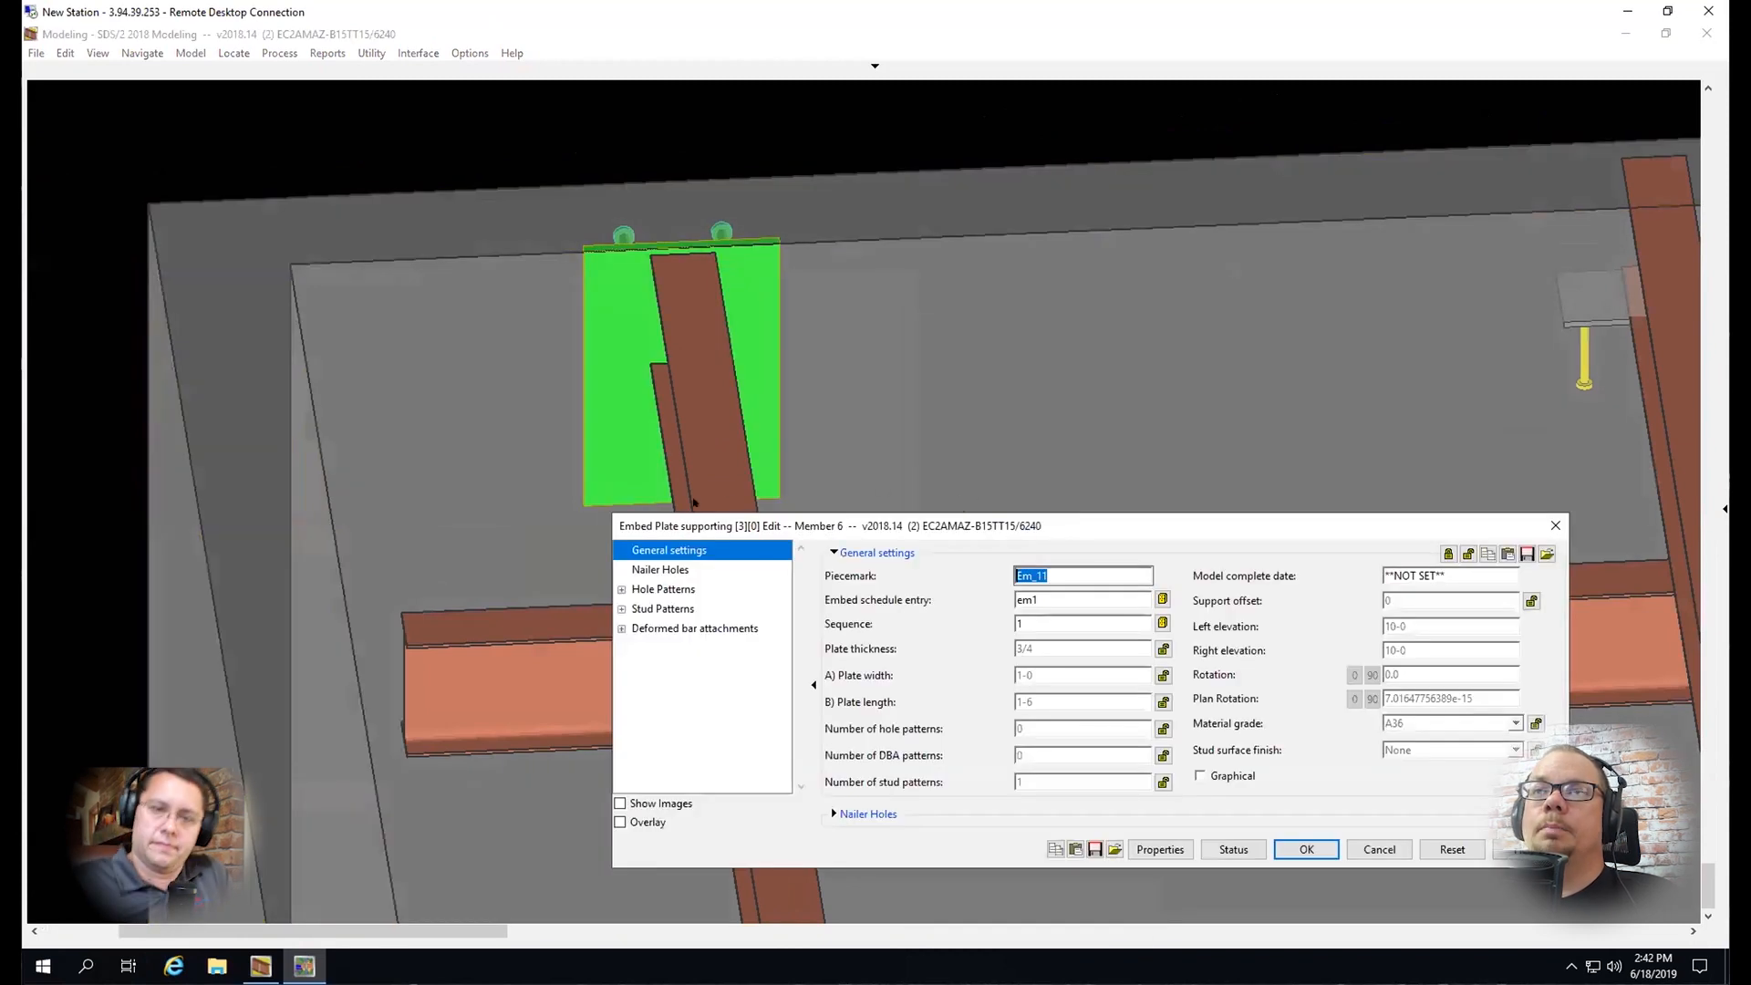
pyautogui.moveTo(567, 432); pyautogui.dragTo(373, 181)
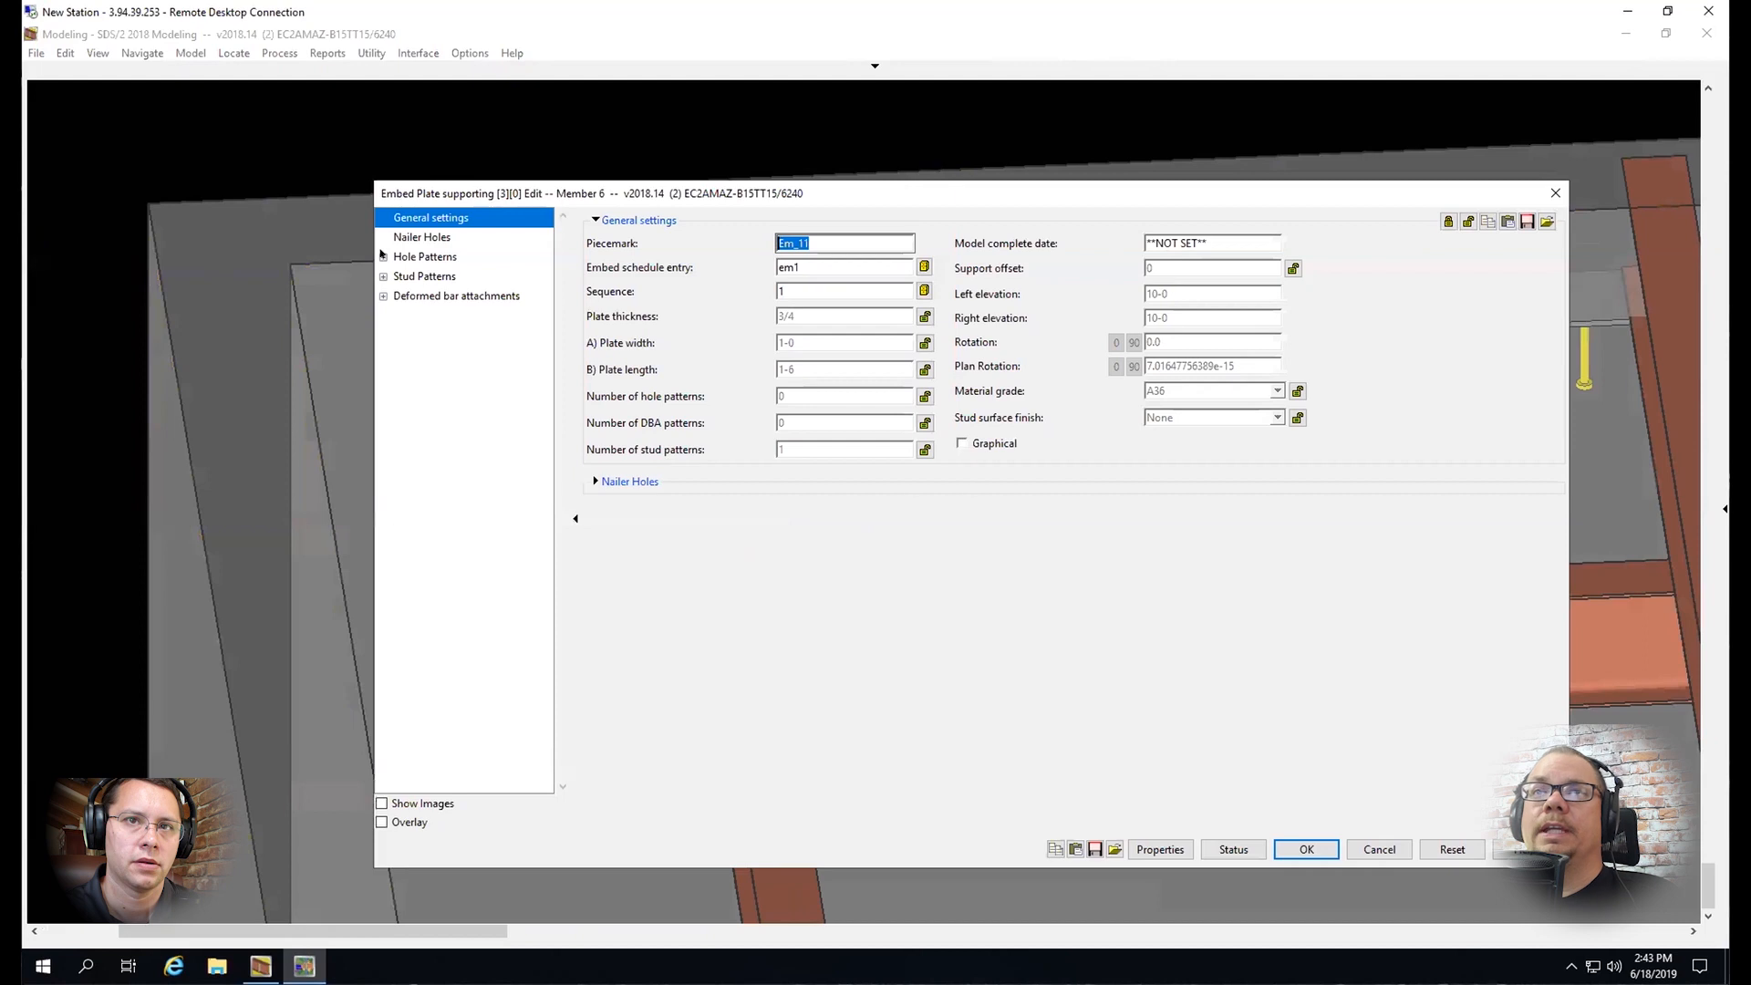
pyautogui.click(1377, 849)
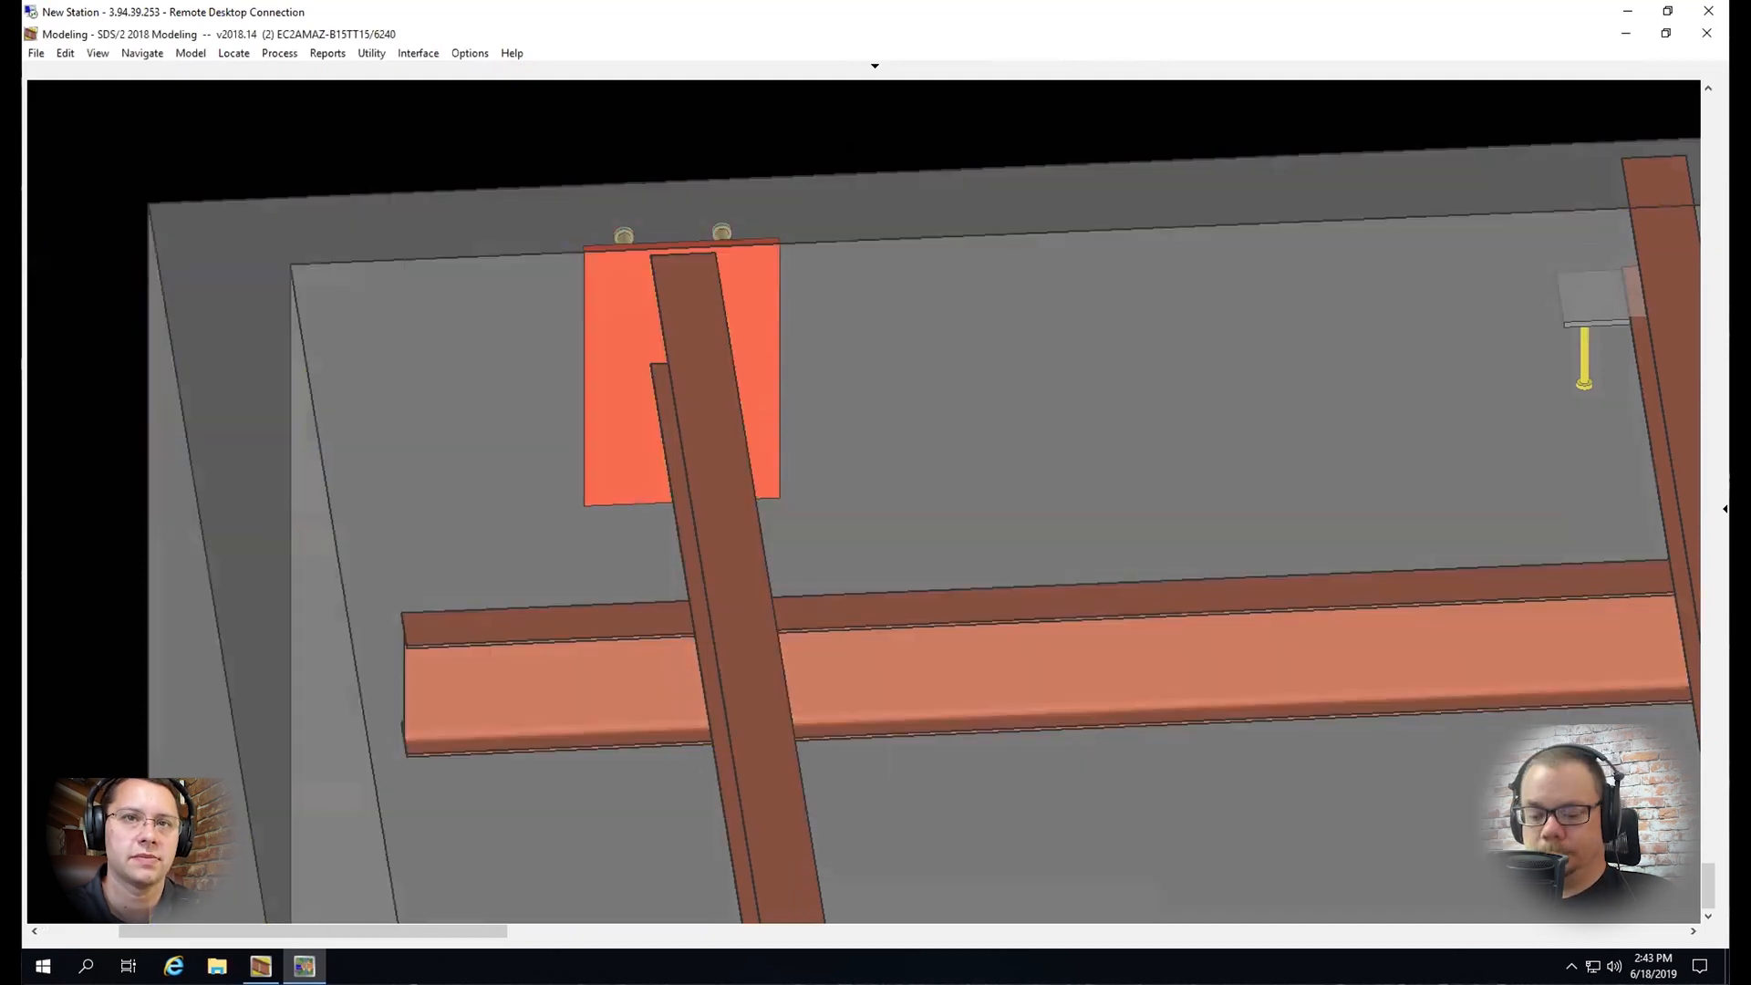
# Set the input connection type to Shear at both ends of the short horizontal beam that stops before the walls
pyautogui.press('Tab')
pyautogui.scroll(-6, 1037, 627)
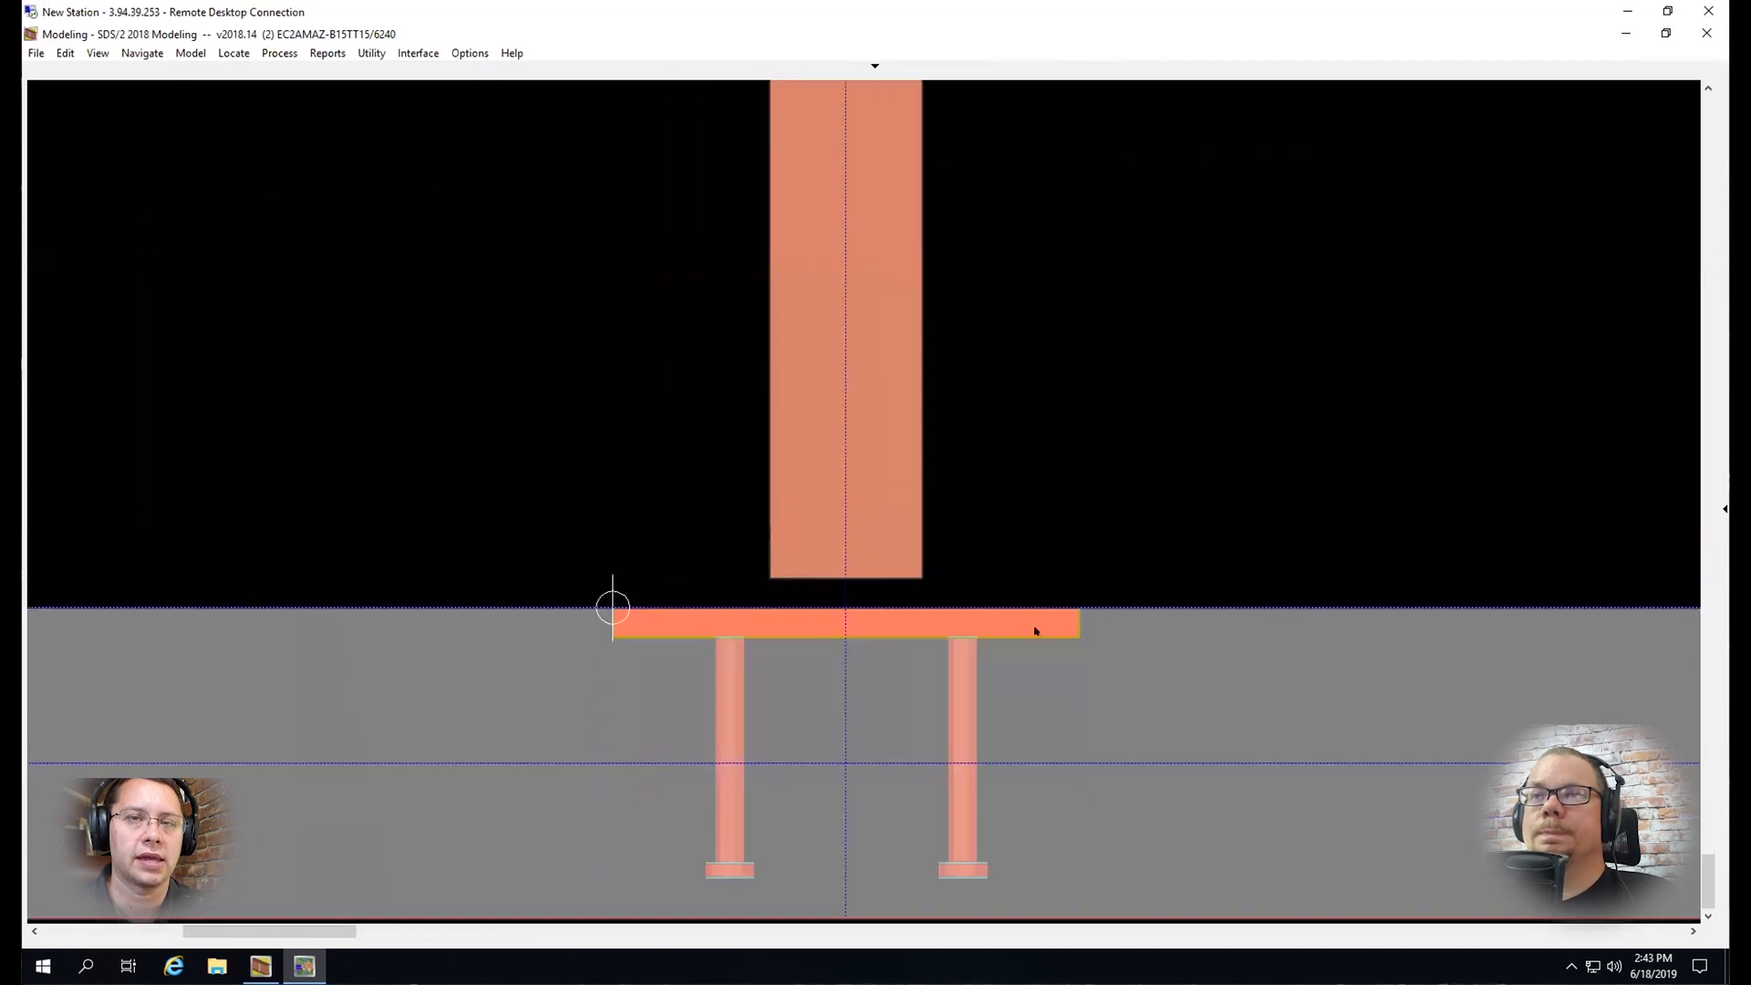
pyautogui.scroll(-2, 1037, 627)
pyautogui.moveTo(1036, 627); pyautogui.dragTo(1126, 828, button='middle')
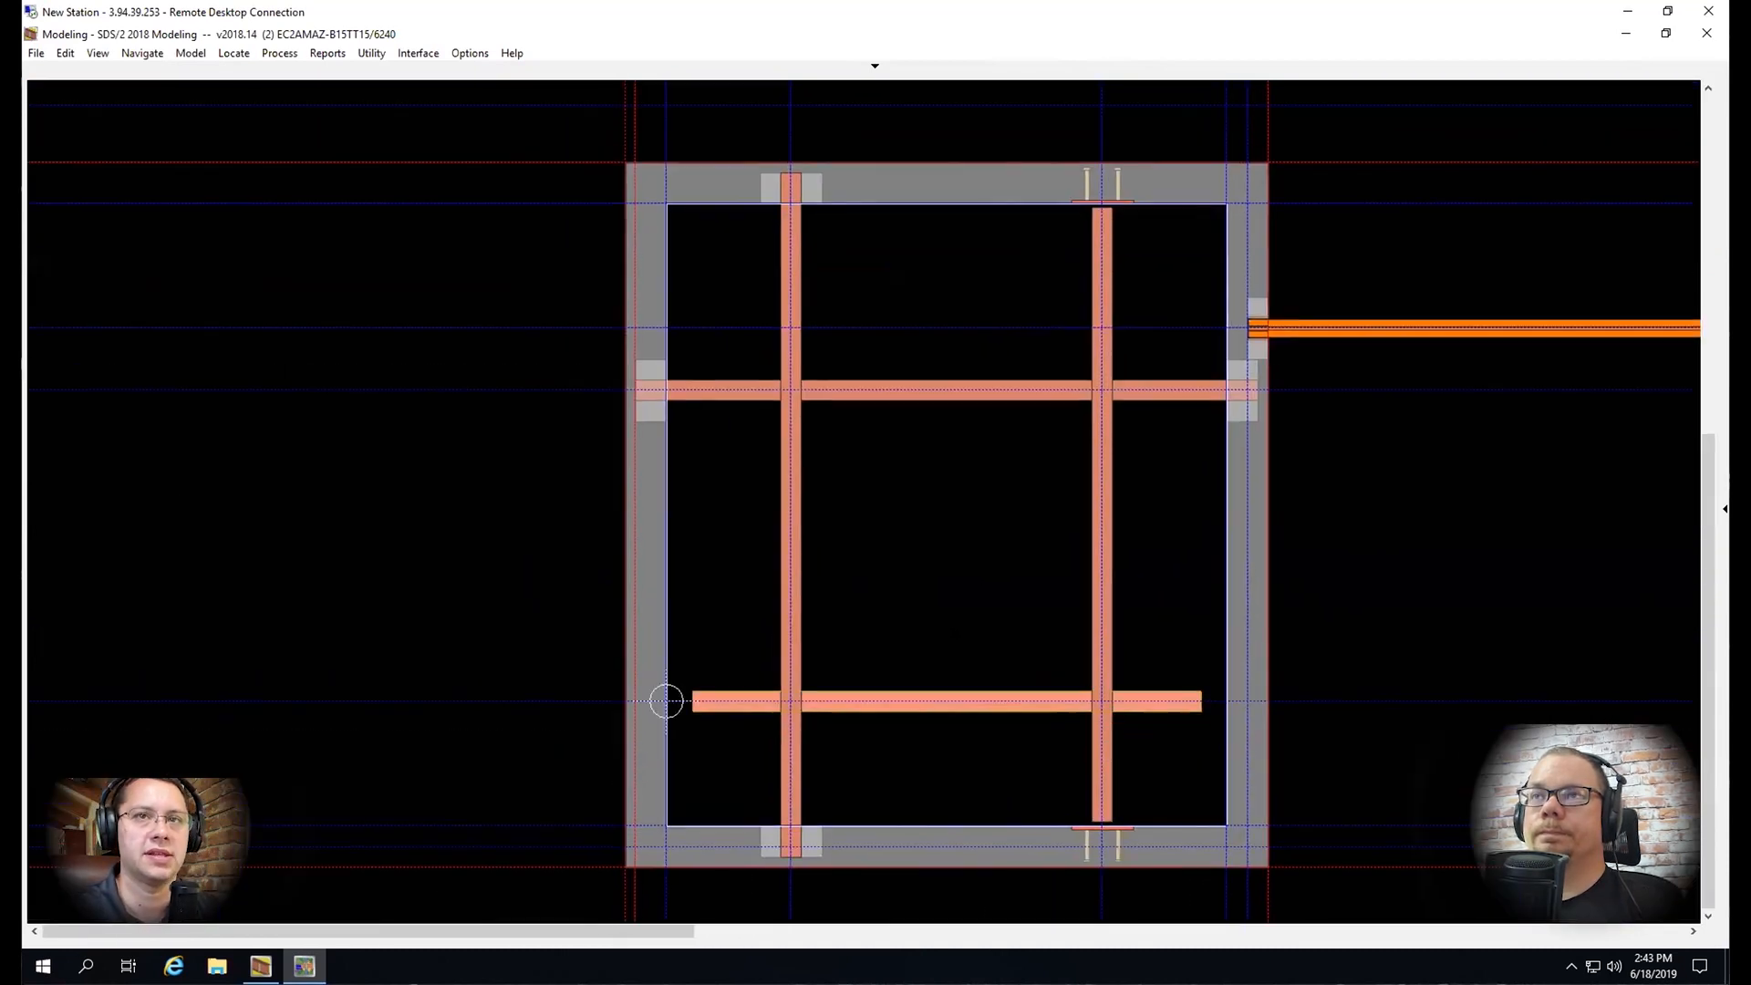
pyautogui.scroll(2, 901, 751)
pyautogui.click(603, 675)
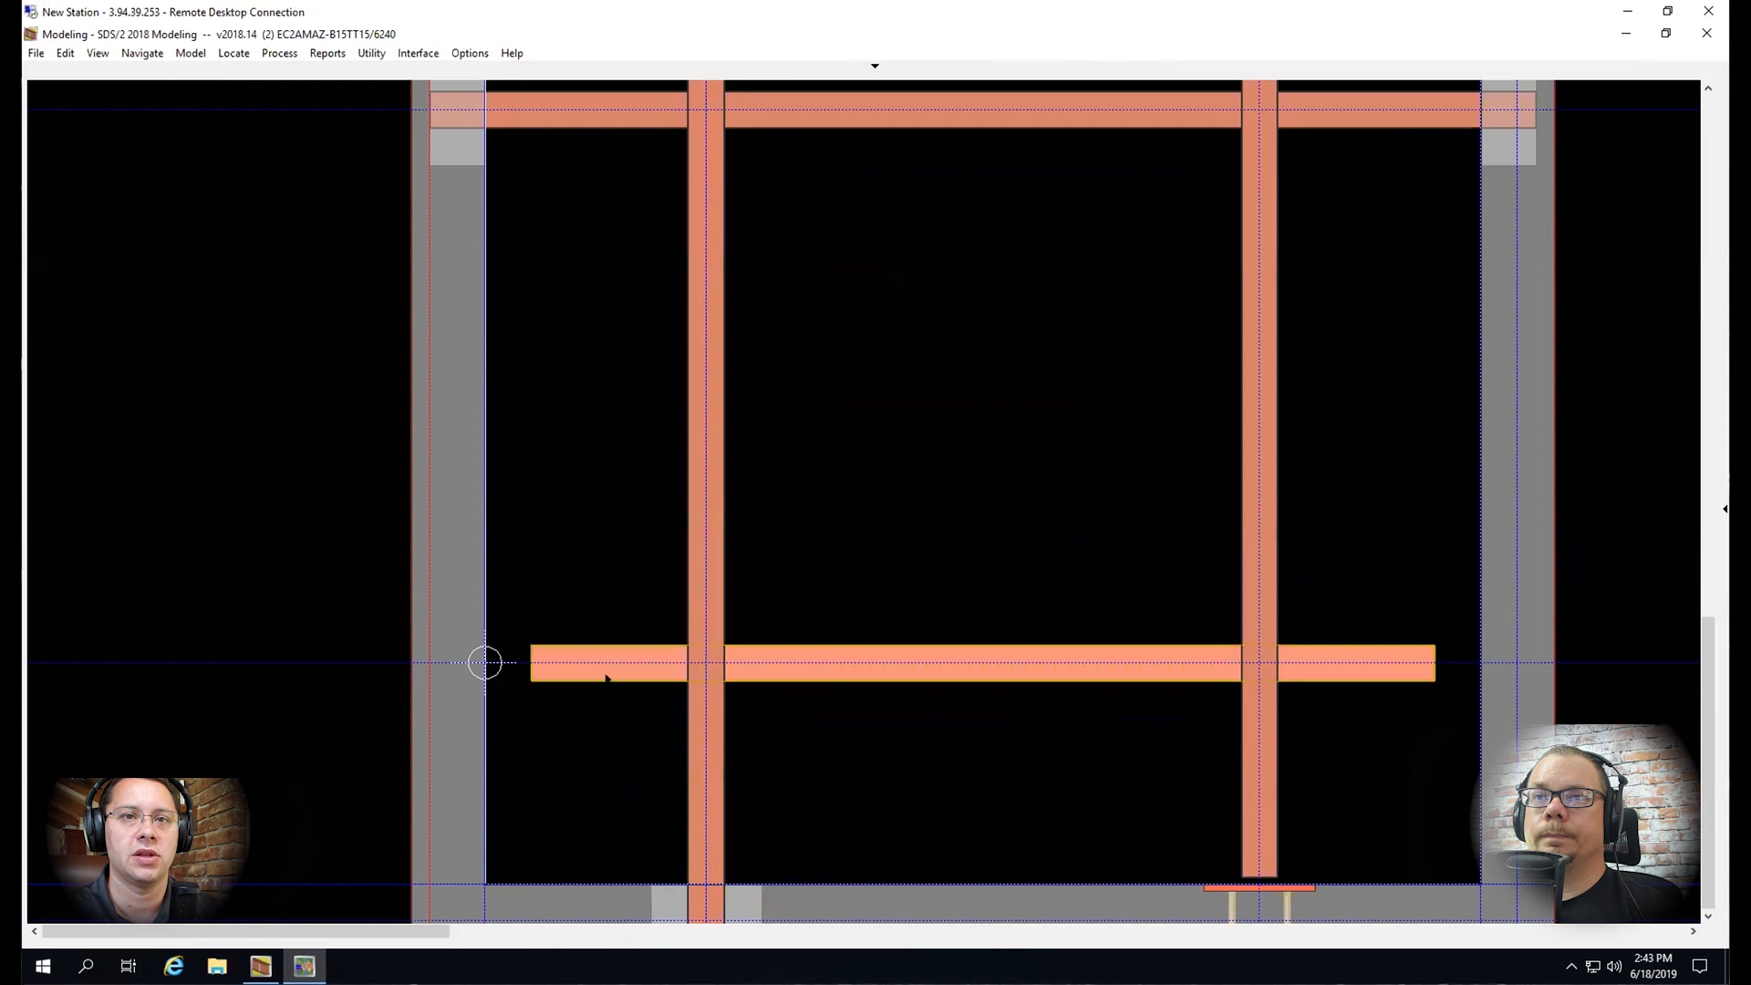
pyautogui.doubleClick(611, 666)
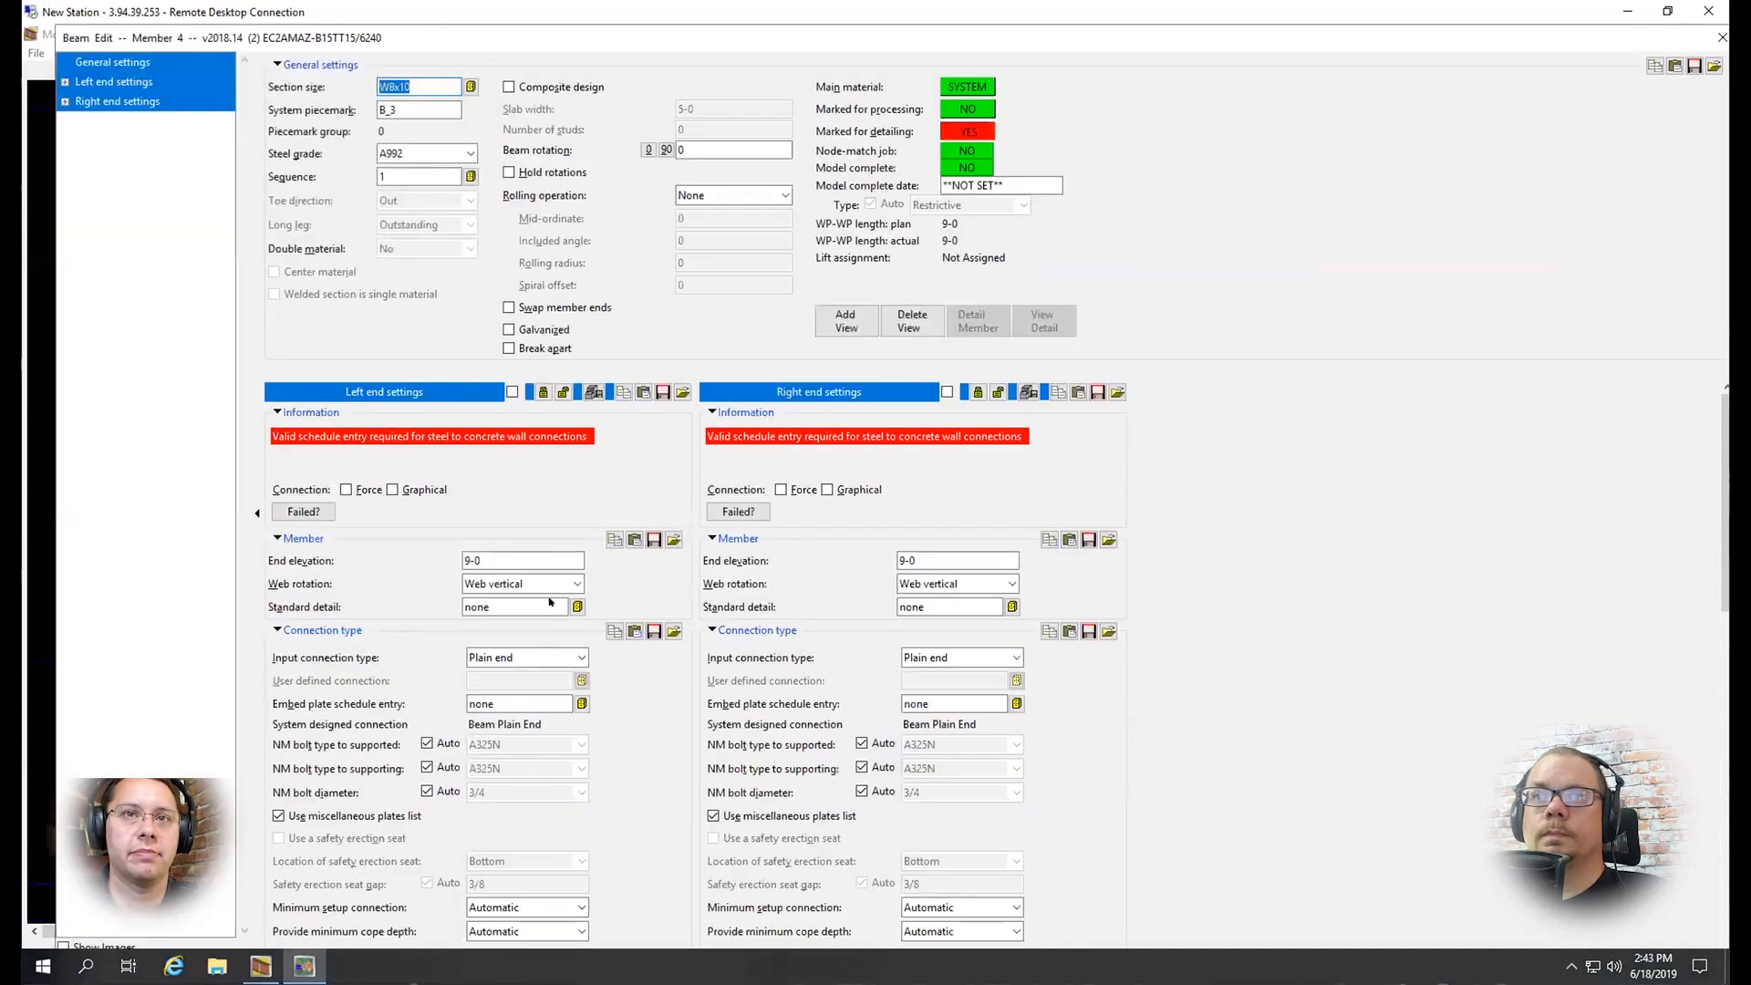
pyautogui.click(581, 658)
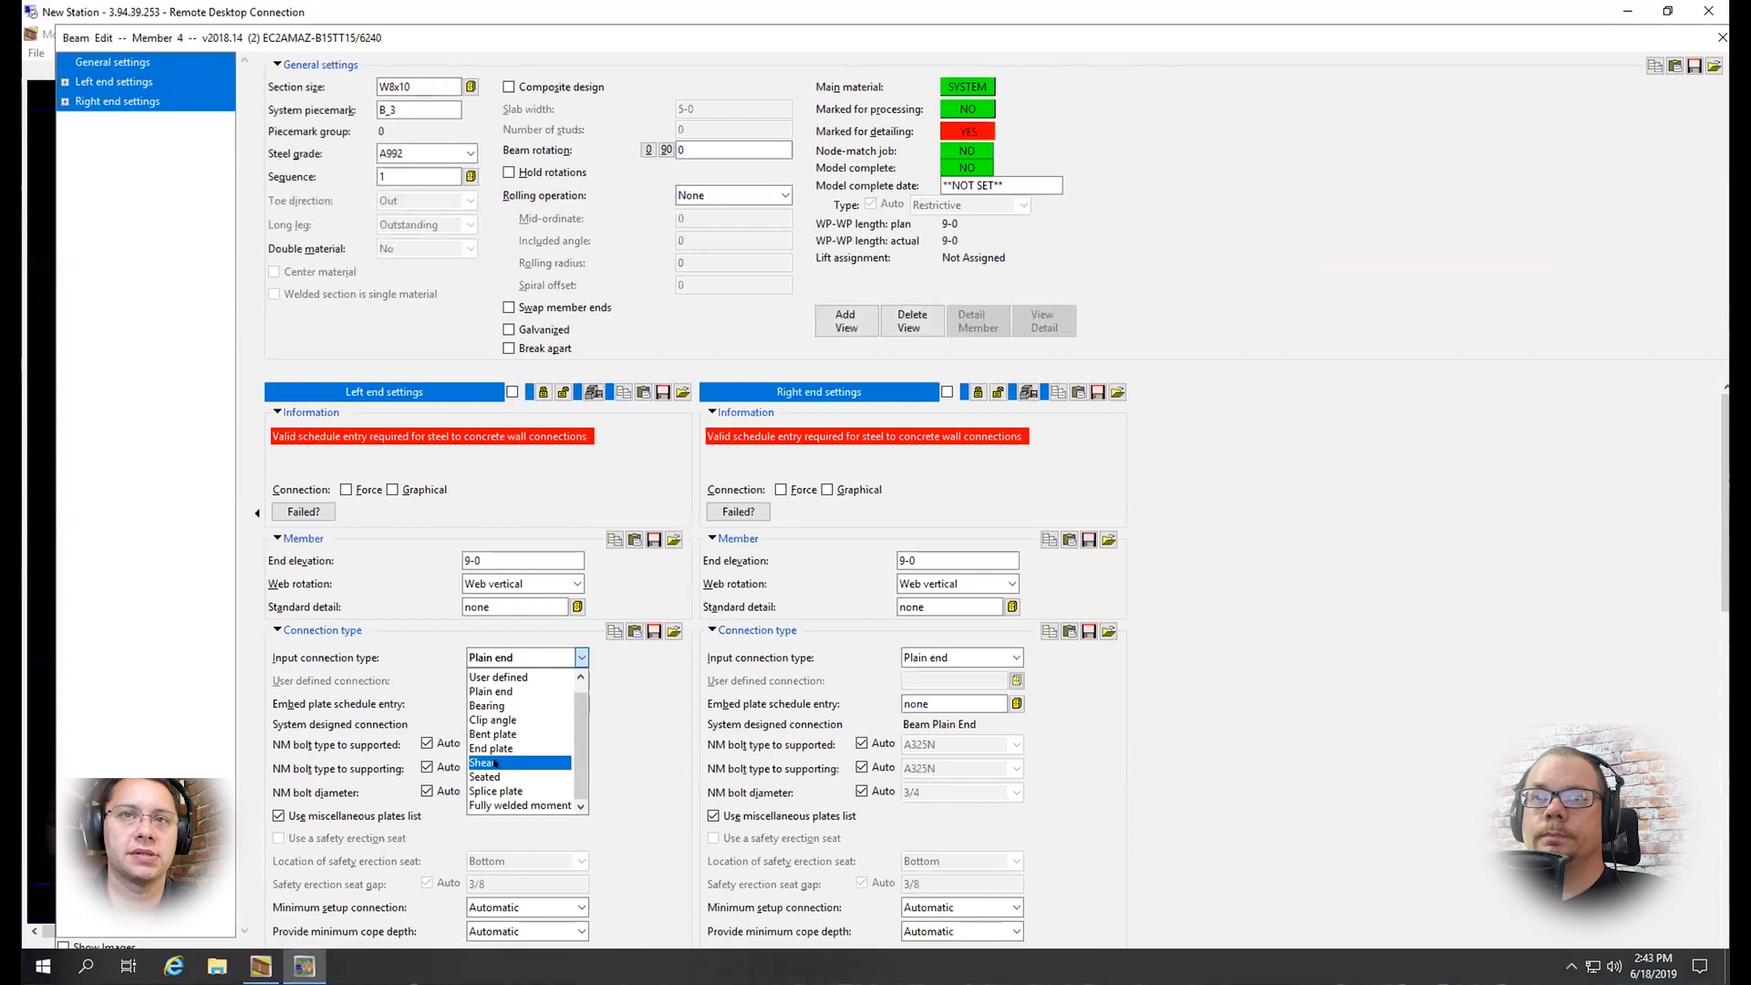
pyautogui.click(909, 693)
pyautogui.click(1016, 658)
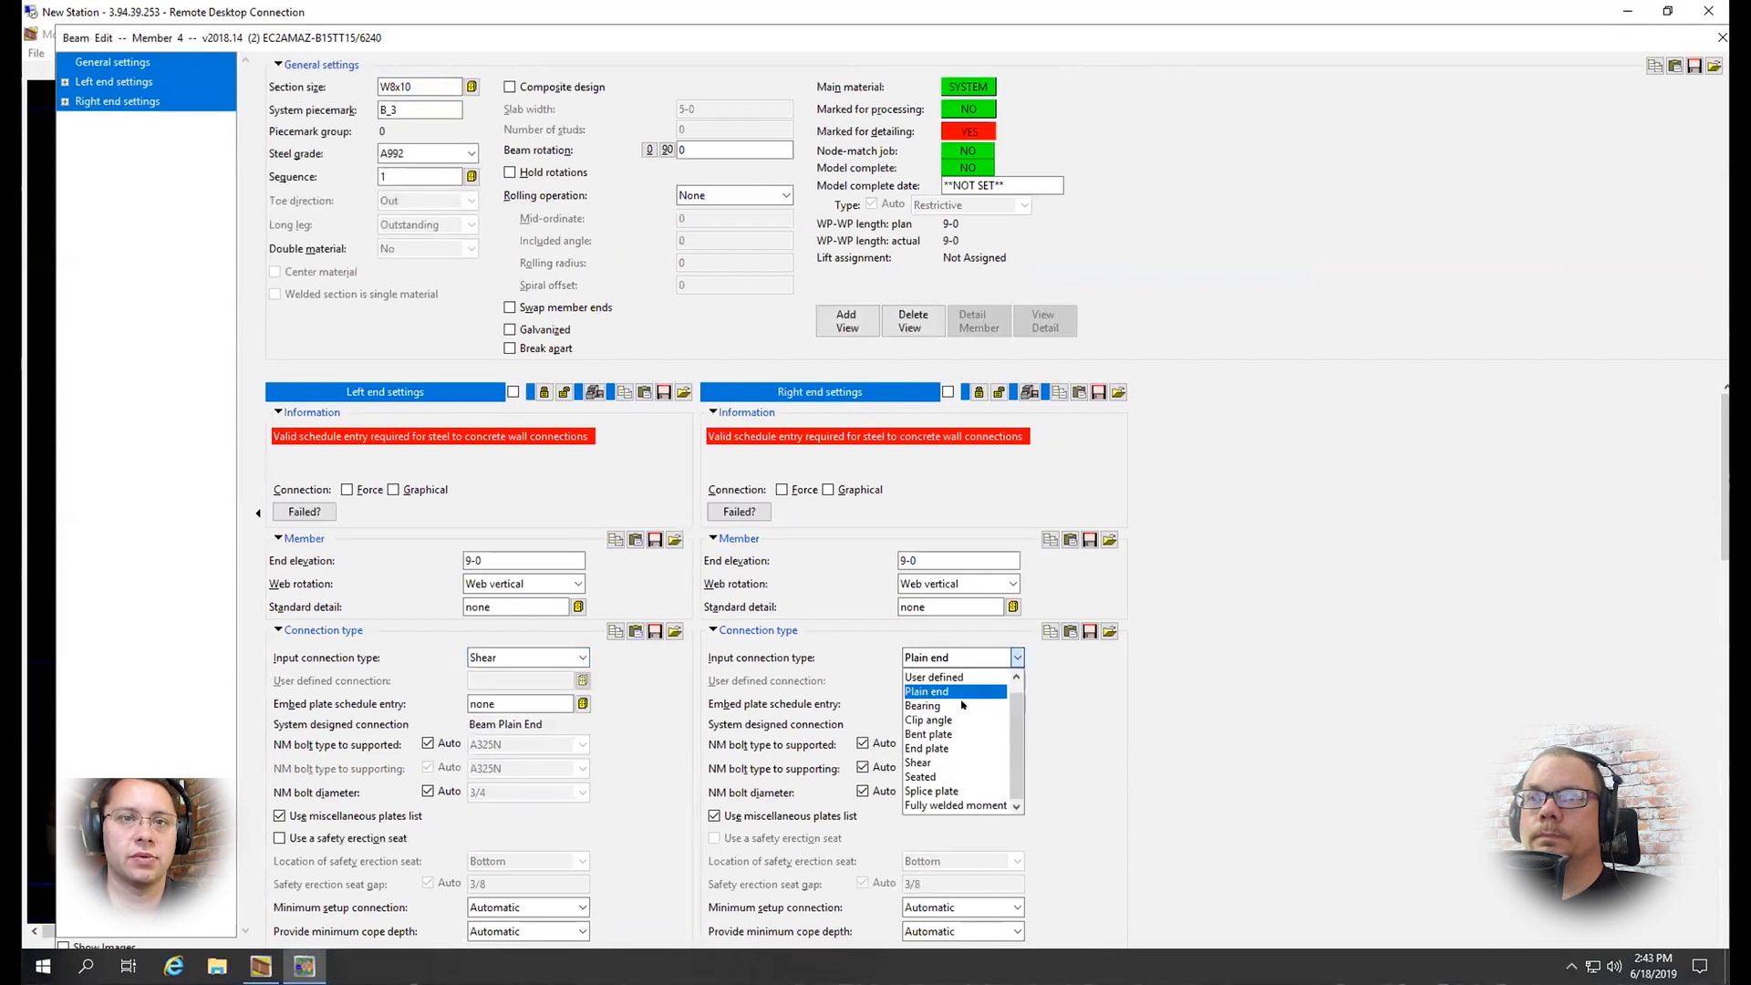
pyautogui.click(936, 763)
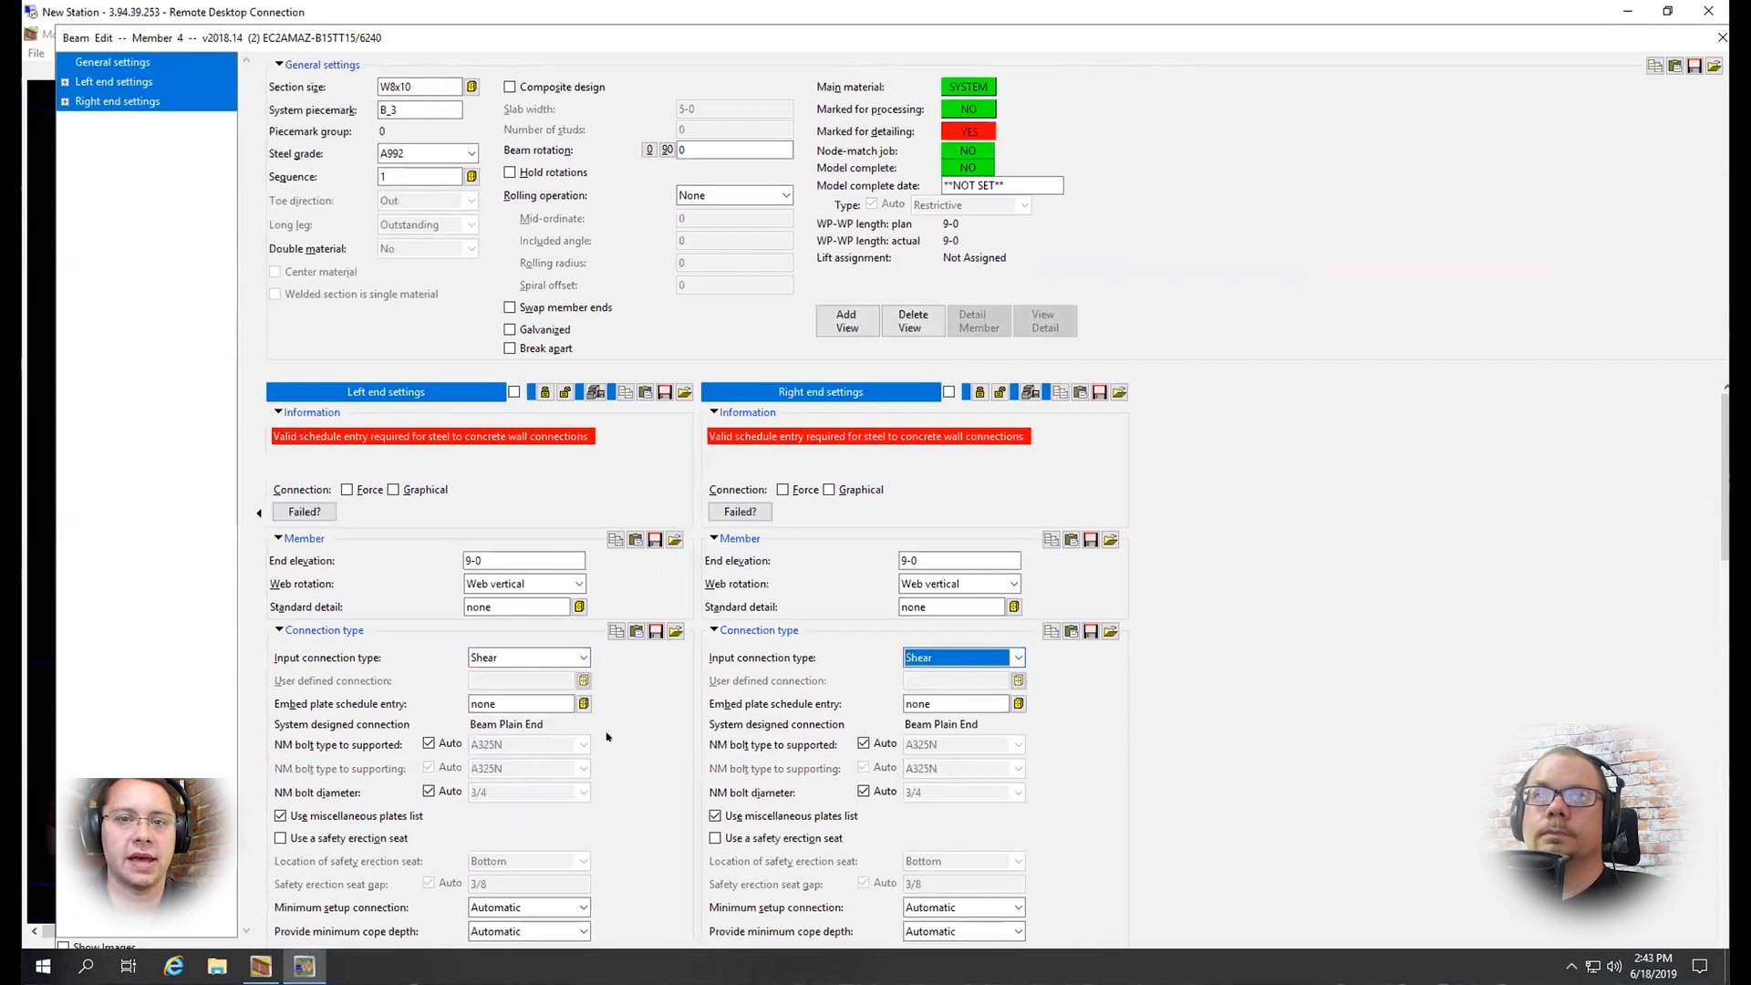
# Review the connection specifications at both ends of the short horizontal beam
pyautogui.scroll(-5, 492, 593)
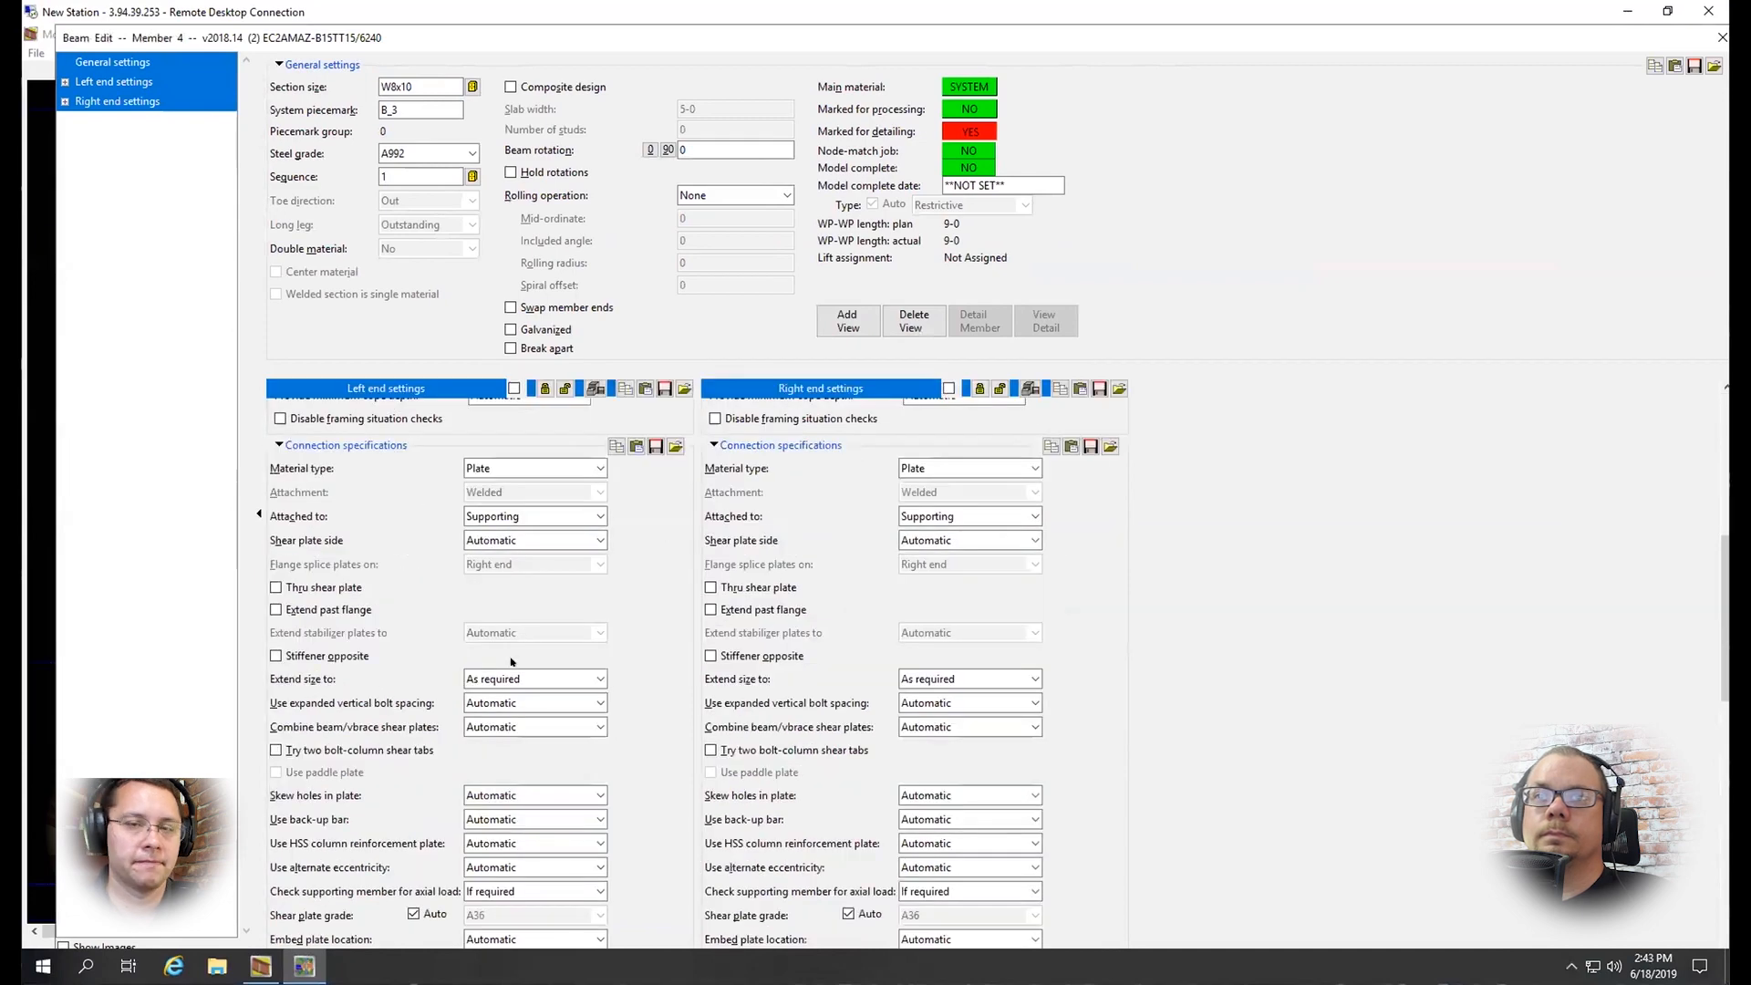
pyautogui.scroll(-5, 515, 647)
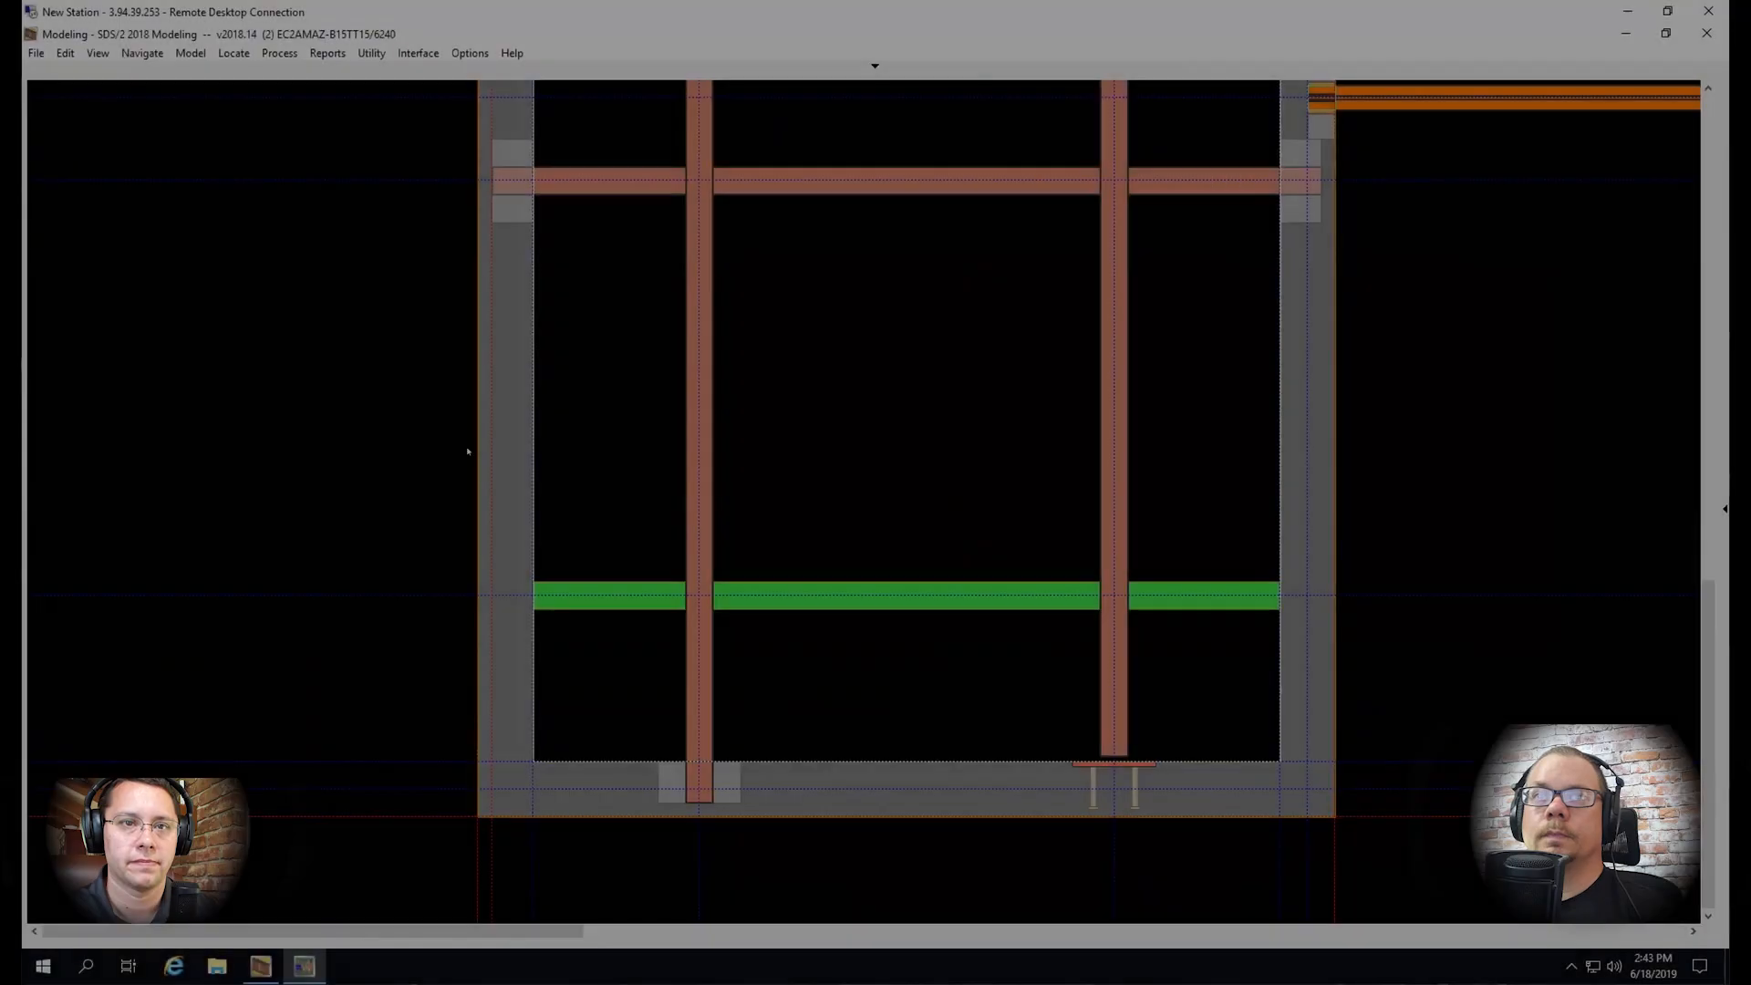
# Delete the concrete wall that surrounds the beams
pyautogui.click(492, 438)
pyautogui.press('Delete')
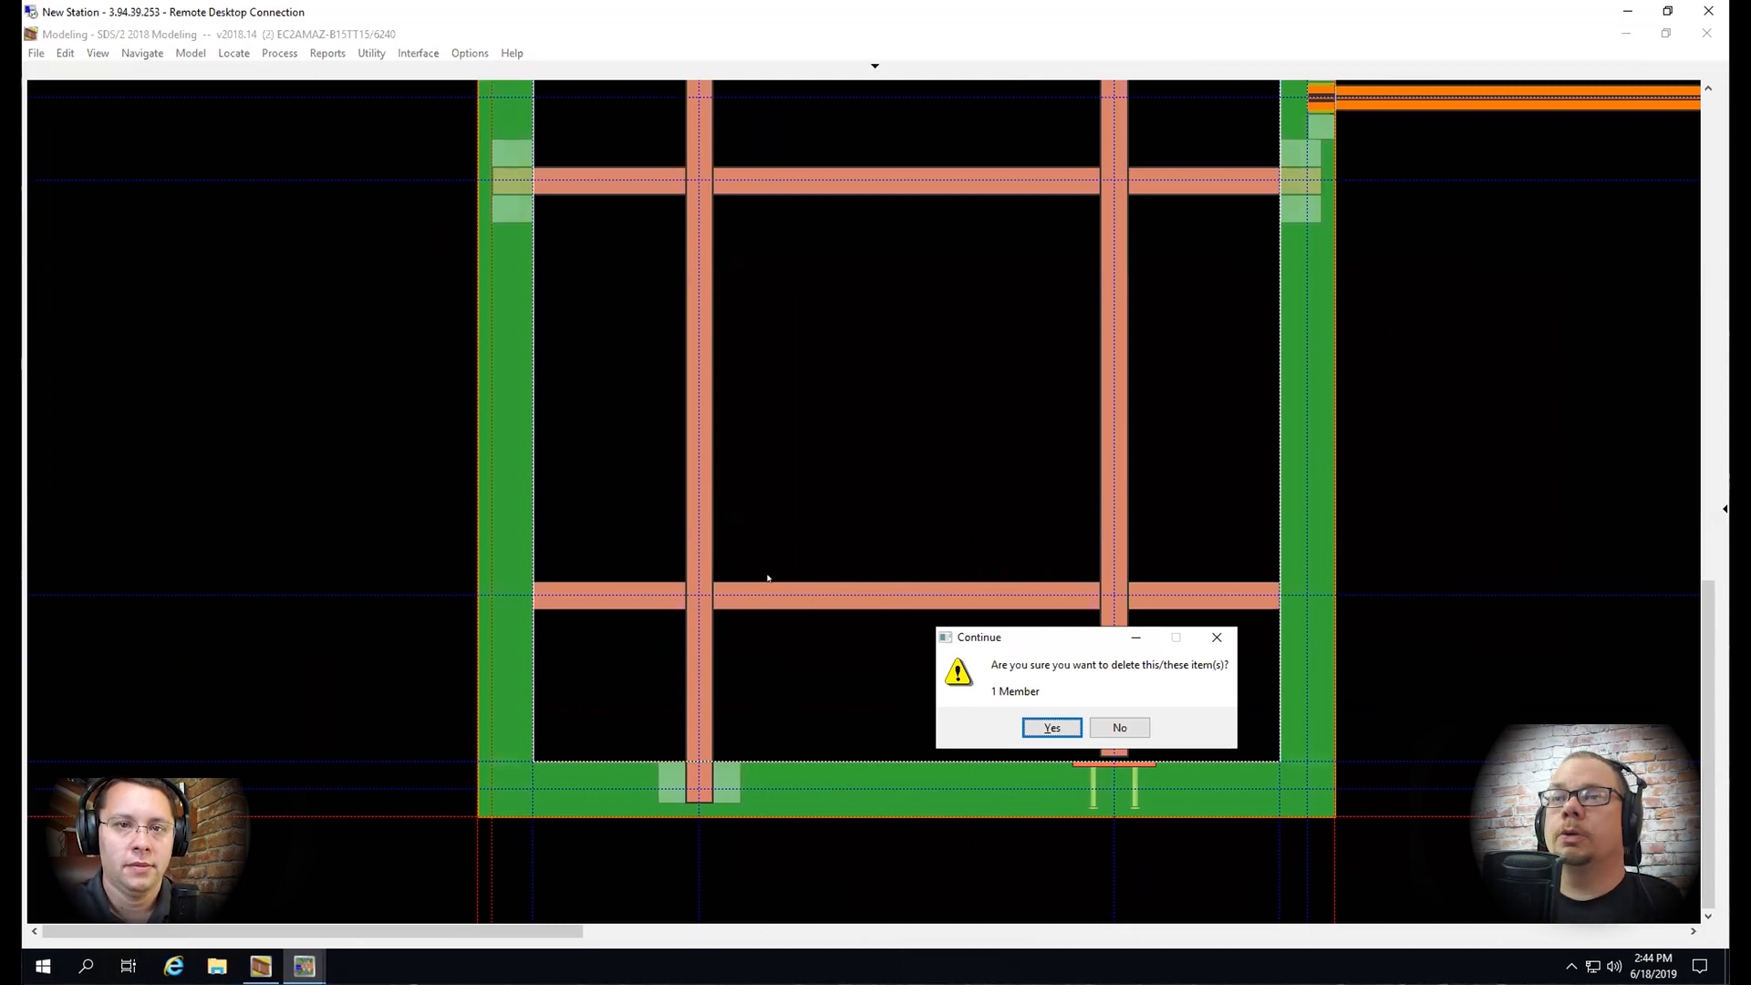
pyautogui.press('Return')
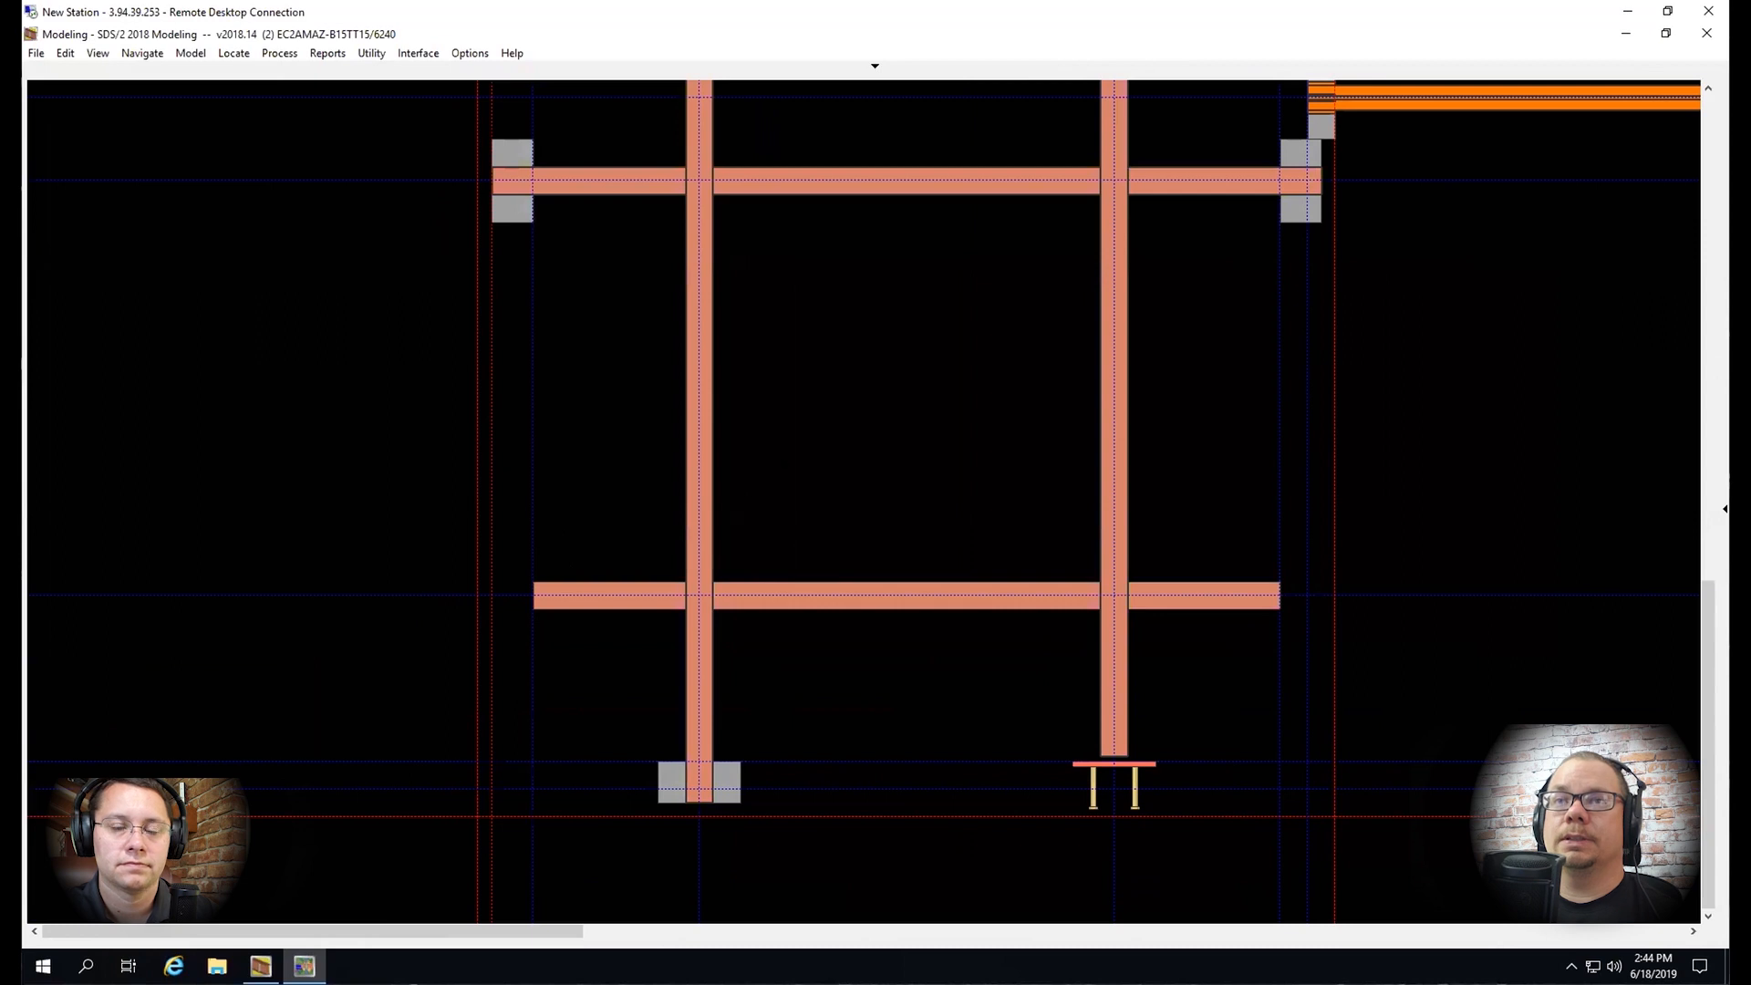
# Examine in plan how the short horizontal beam ends at the former wall face
pyautogui.scroll(2, 583, 522)
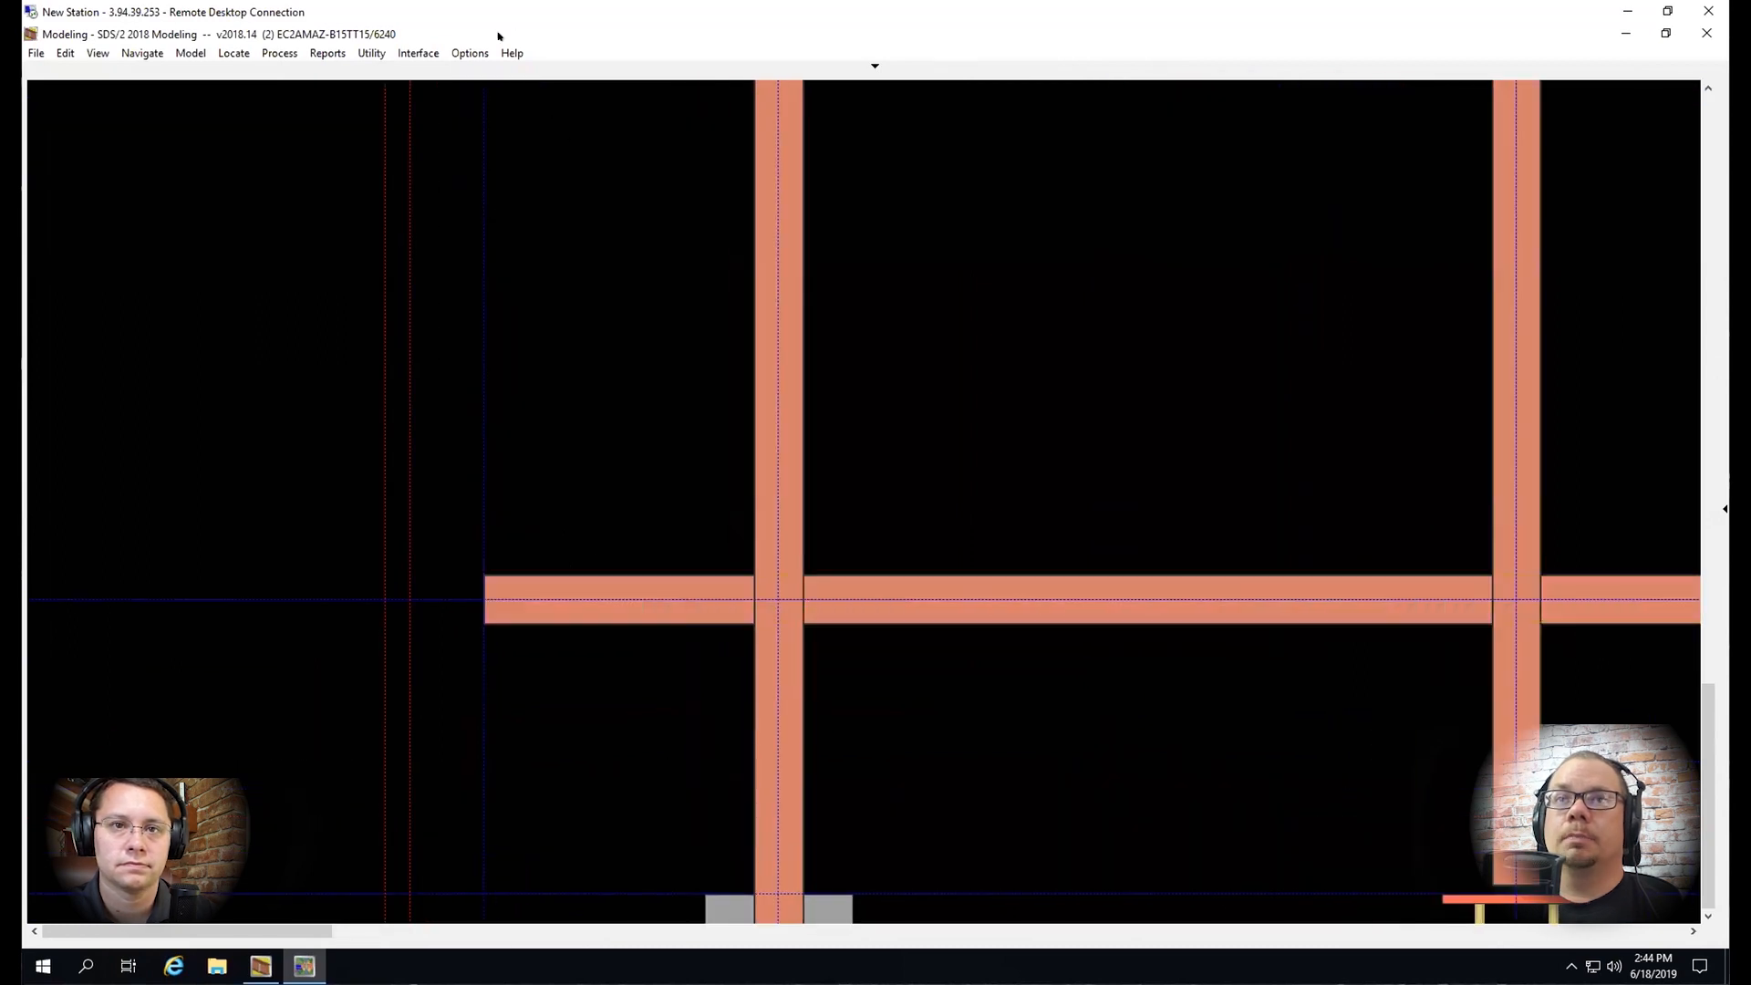
pyautogui.scroll(-2, 502, 556)
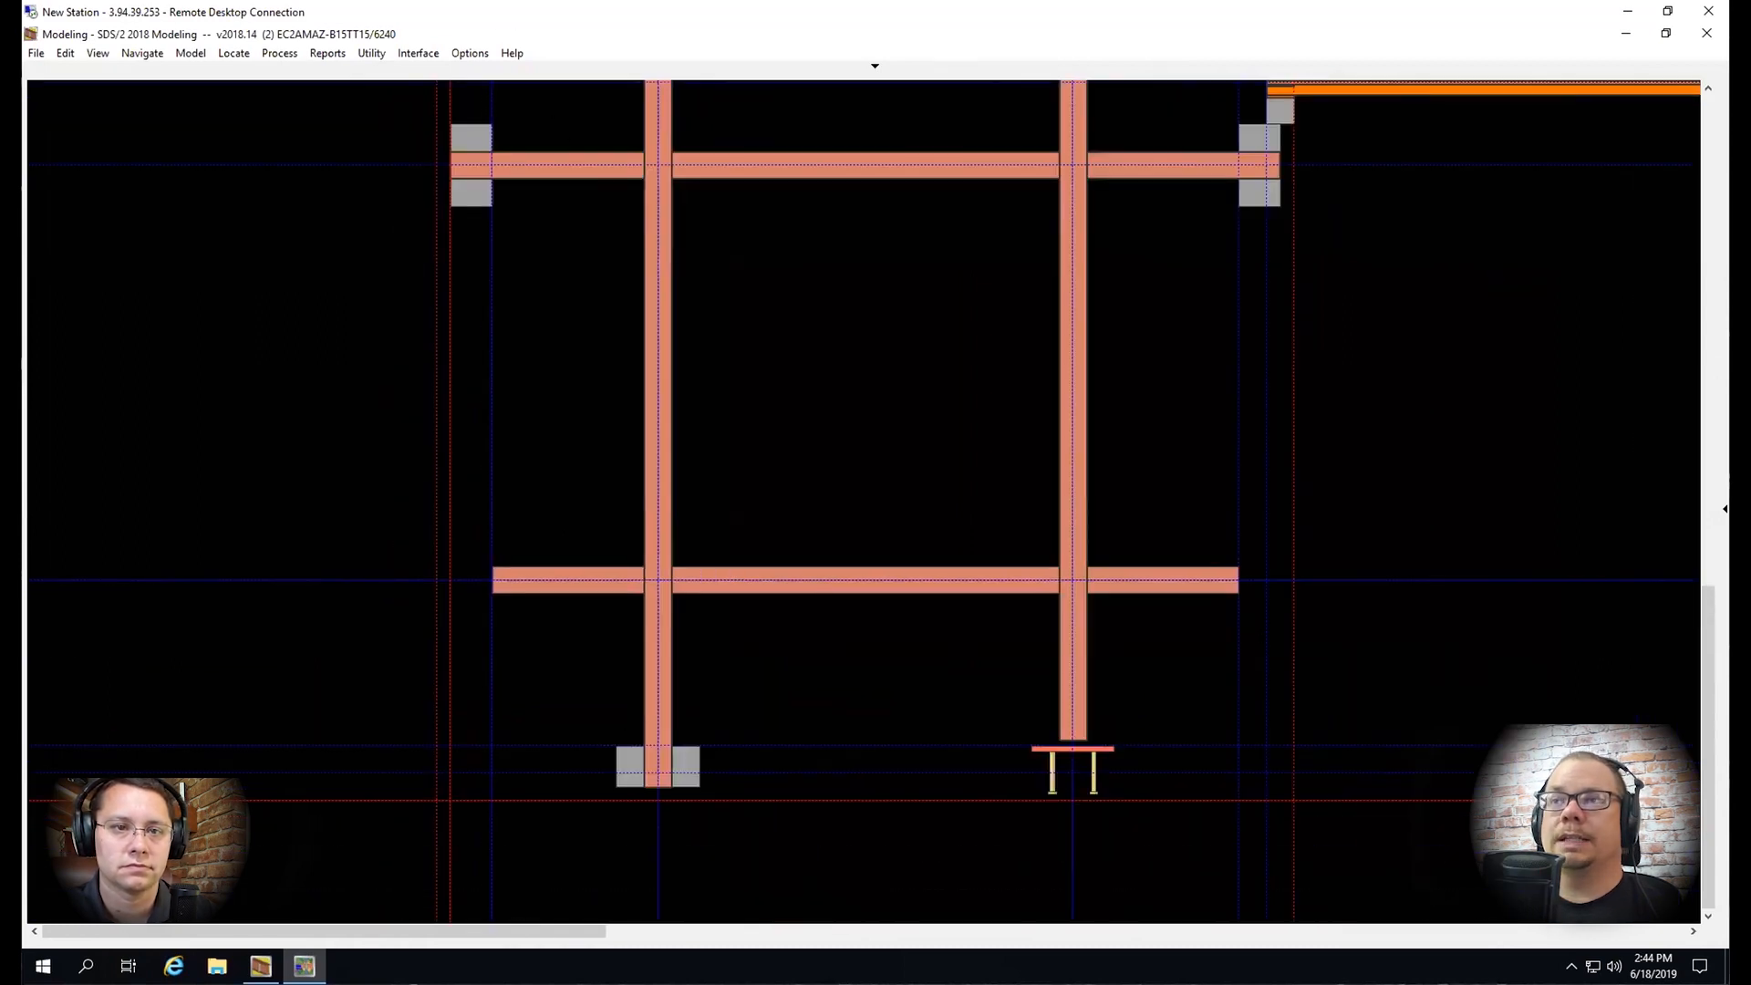
pyautogui.scroll(3, 566, 573)
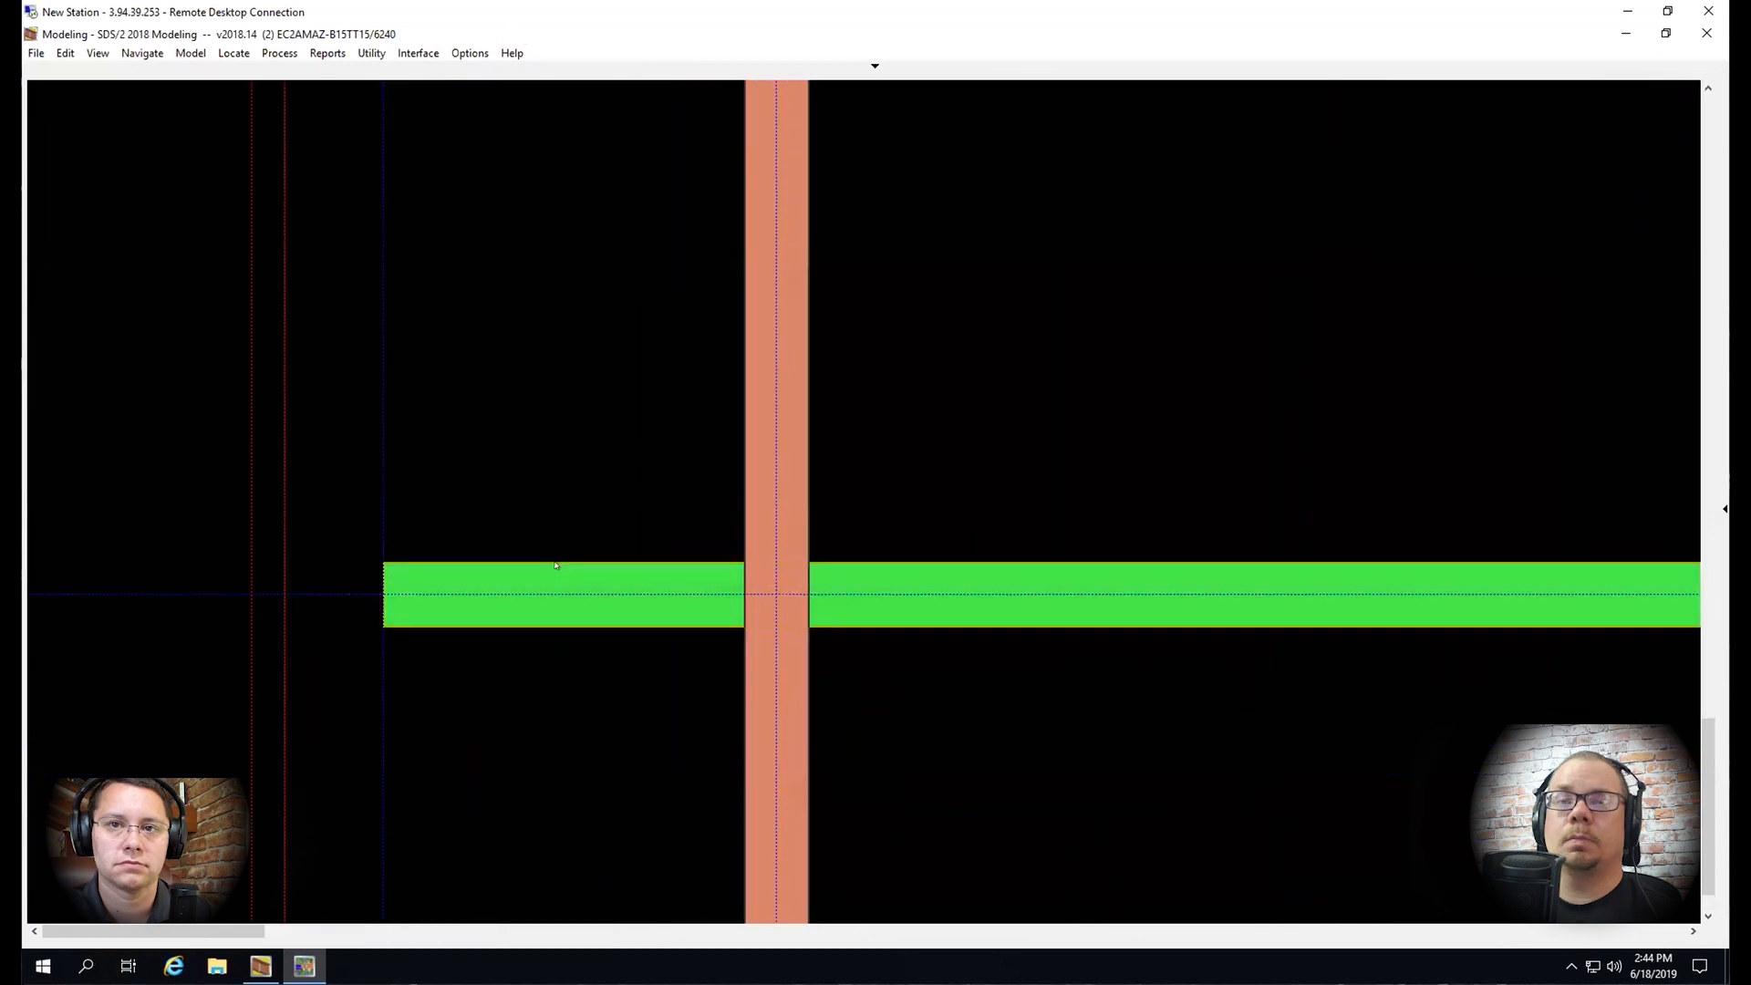
pyautogui.scroll(-2, 582, 578)
pyautogui.click(511, 659)
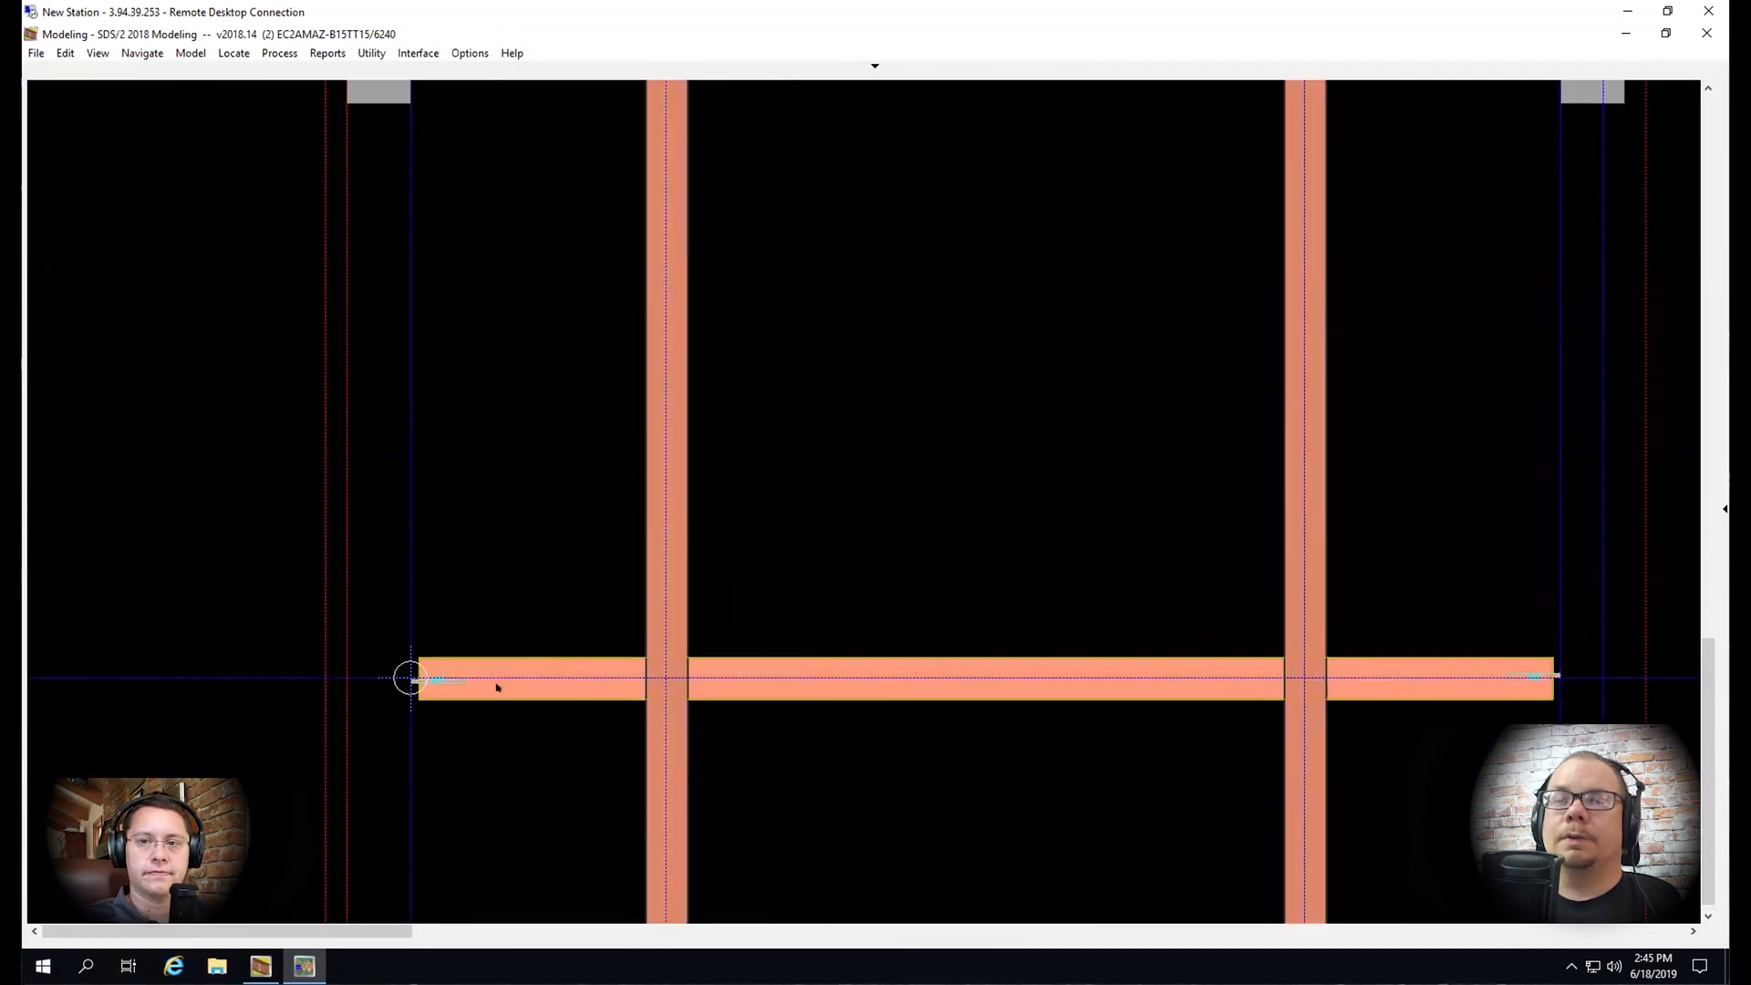
pyautogui.scroll(2, 536, 646)
pyautogui.scroll(-2, 536, 645)
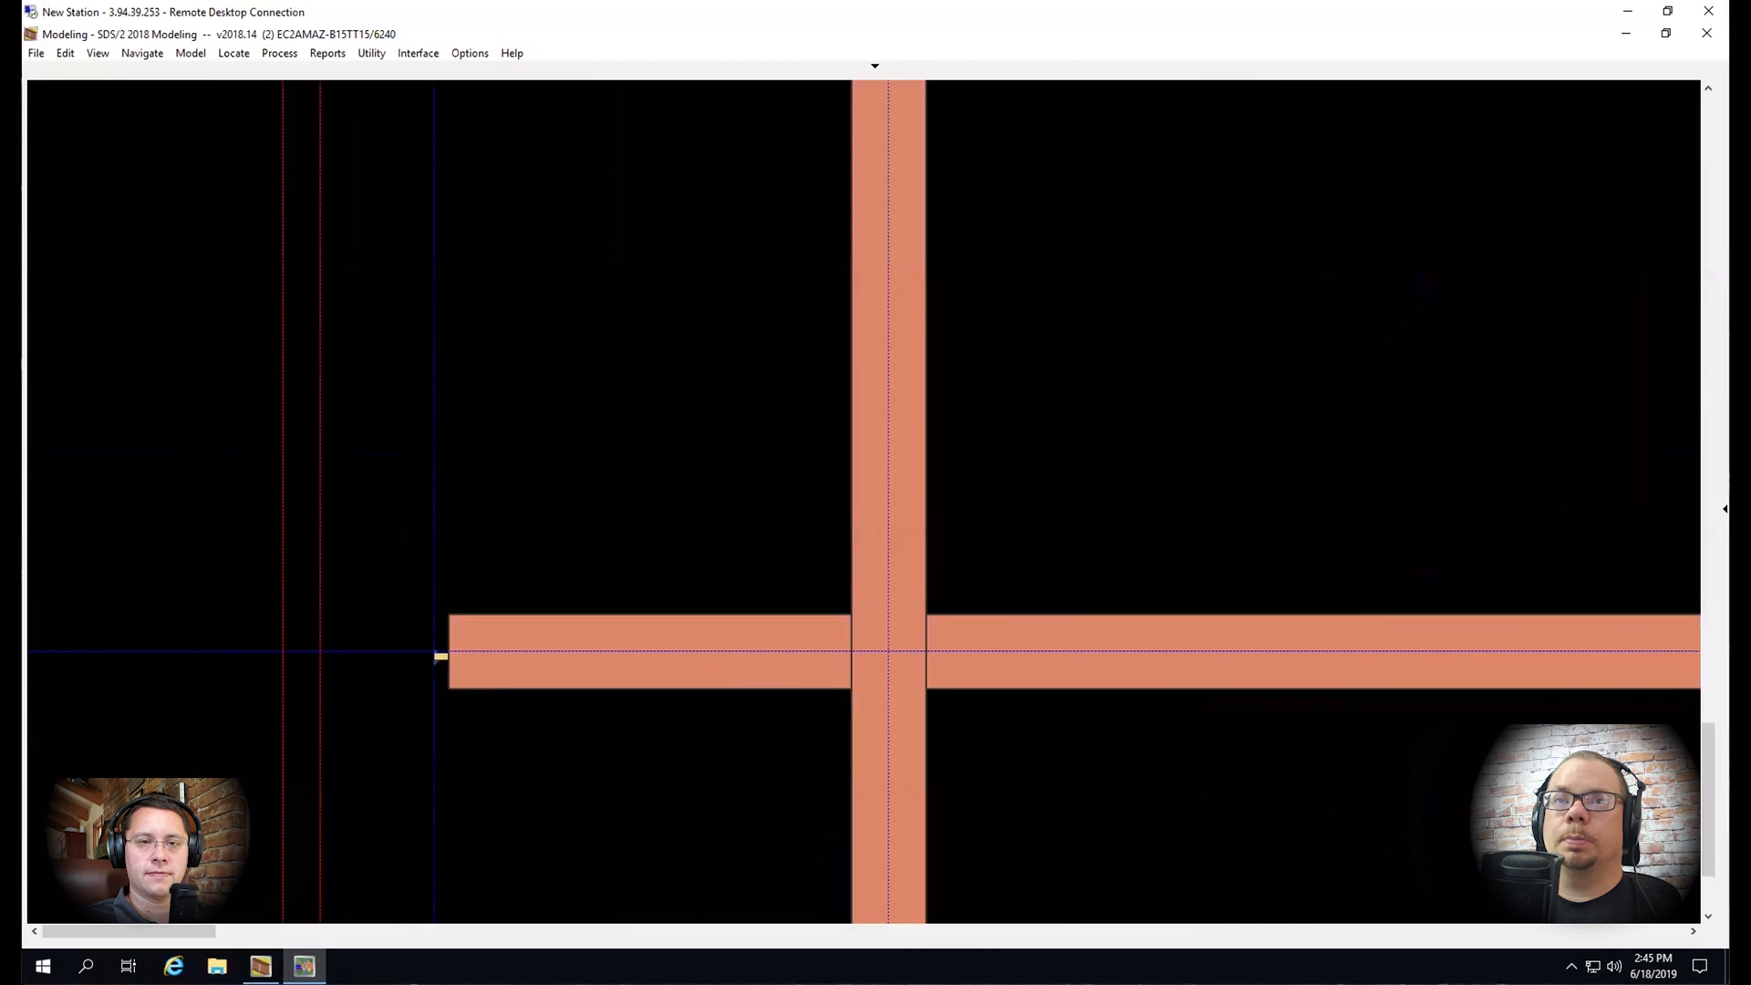
pyautogui.click(579, 580)
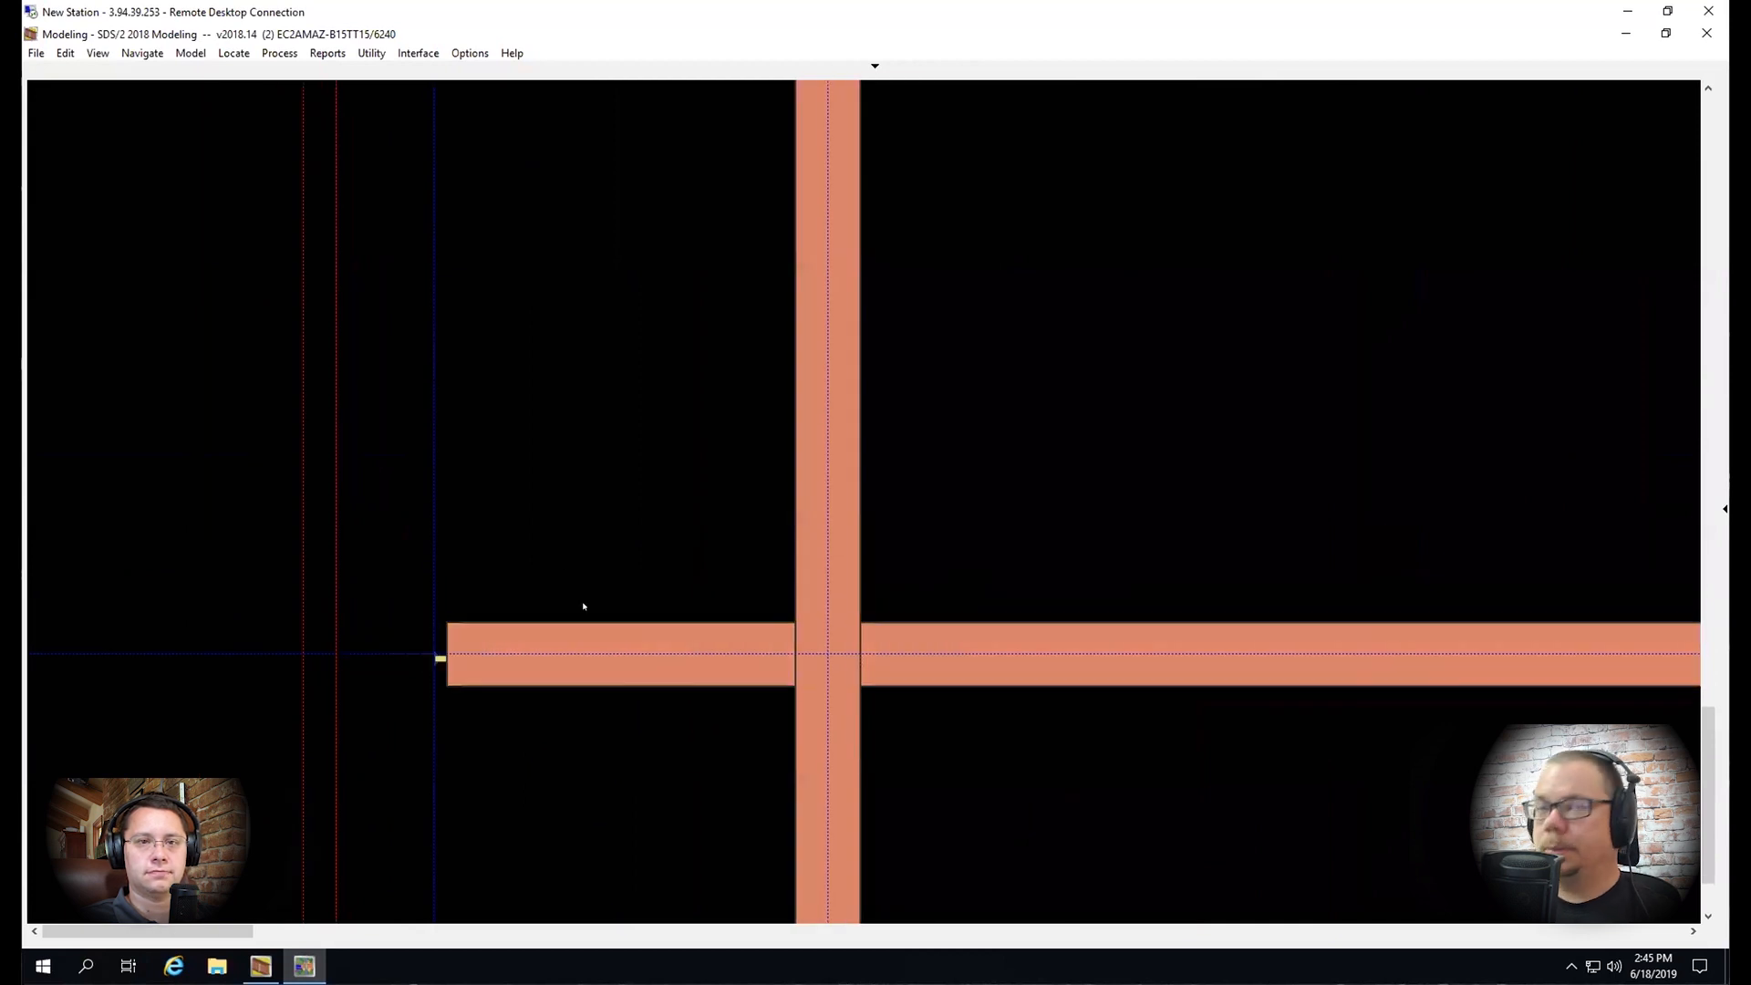
# Start an embed plate for the short horizontal beam with the Select member option and set its member plan rotation to 0
pyautogui.press('a')
pyautogui.press('Return')
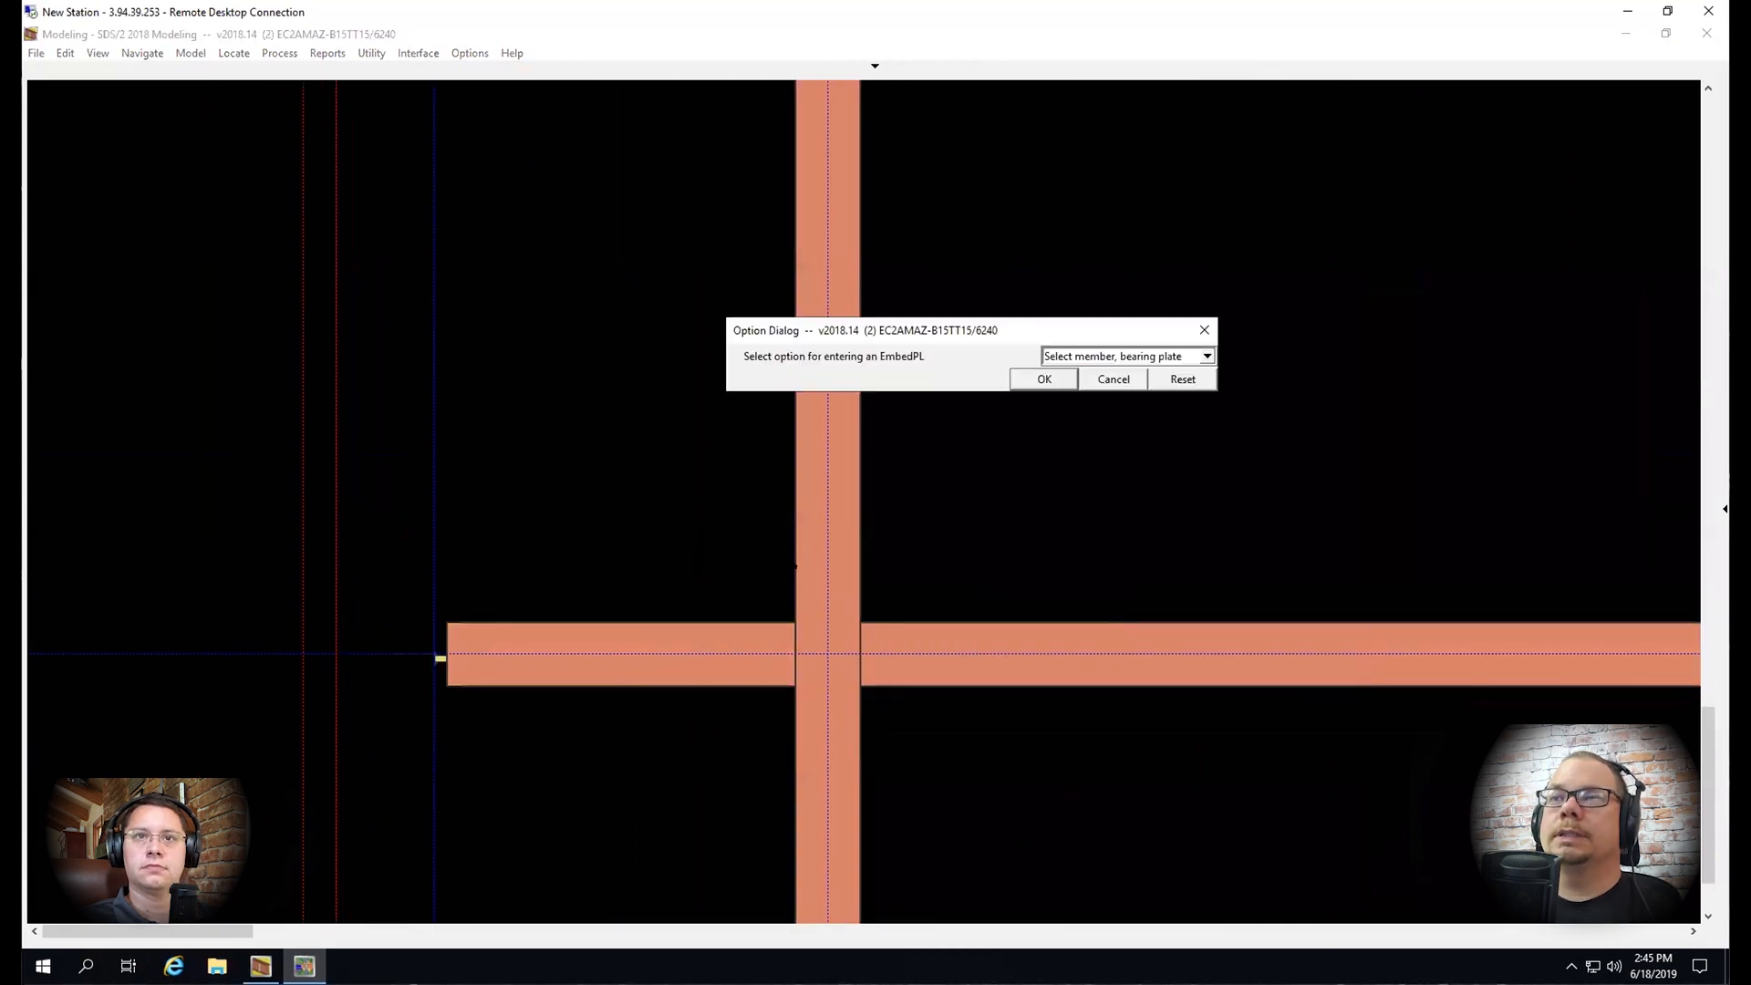
pyautogui.click(1194, 355)
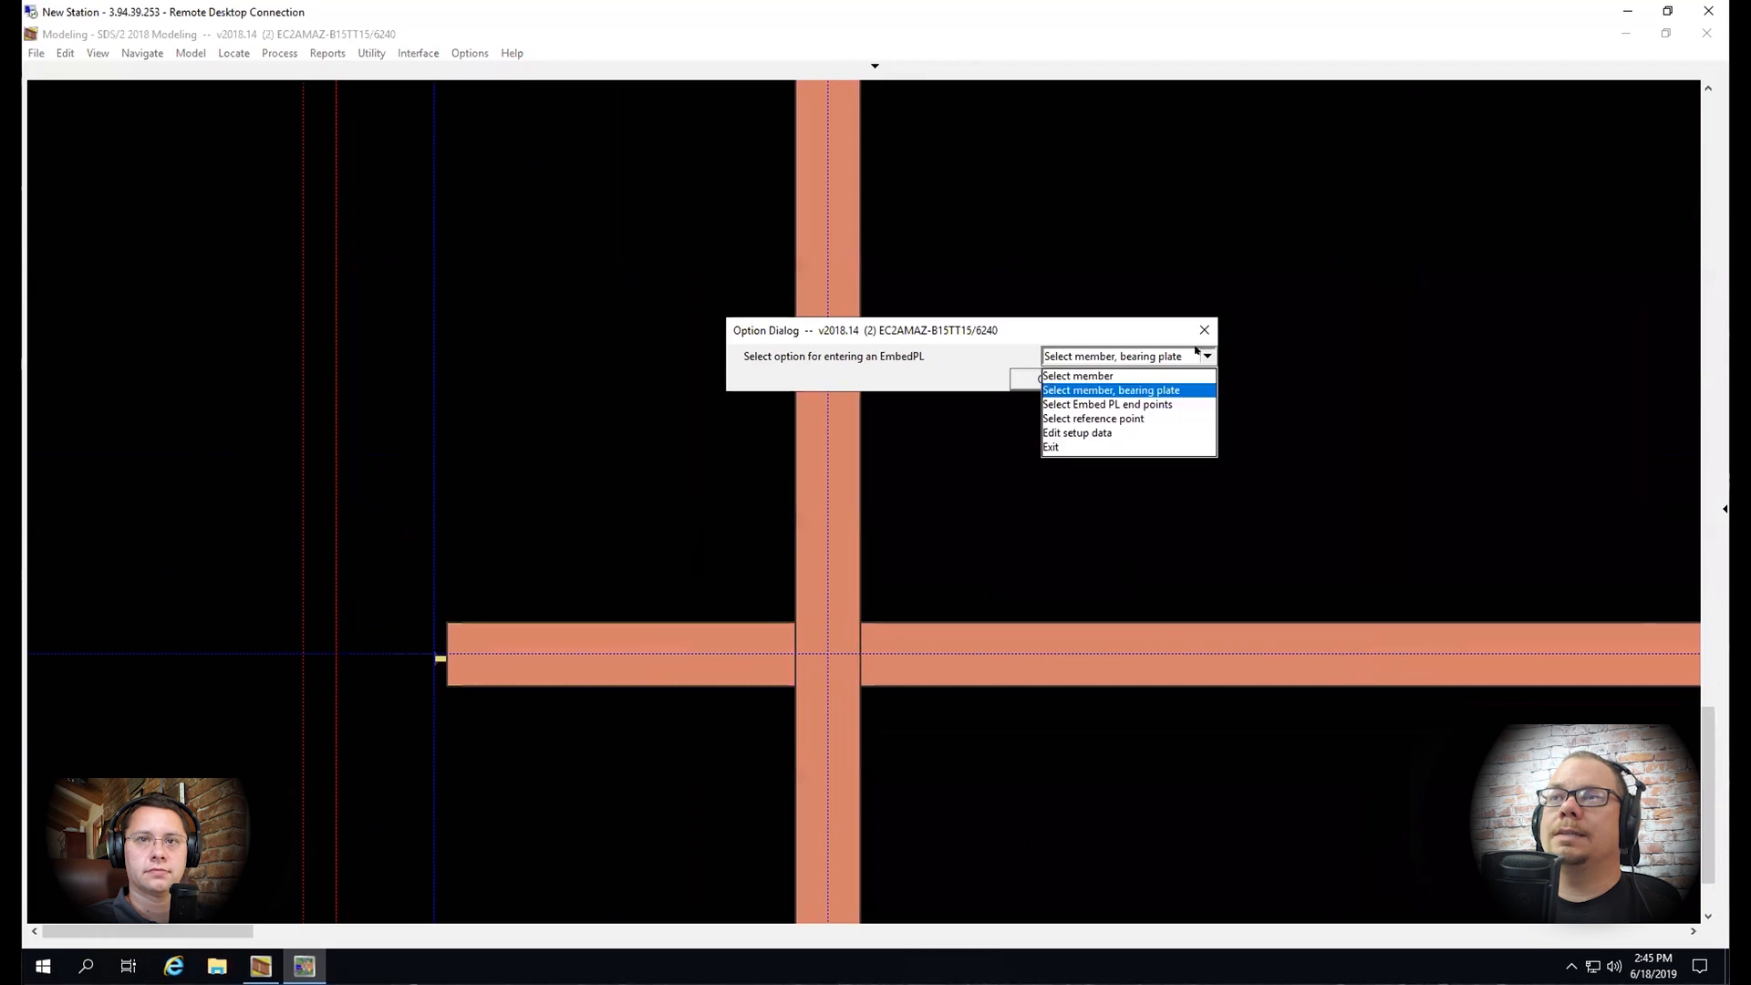
pyautogui.click(1148, 377)
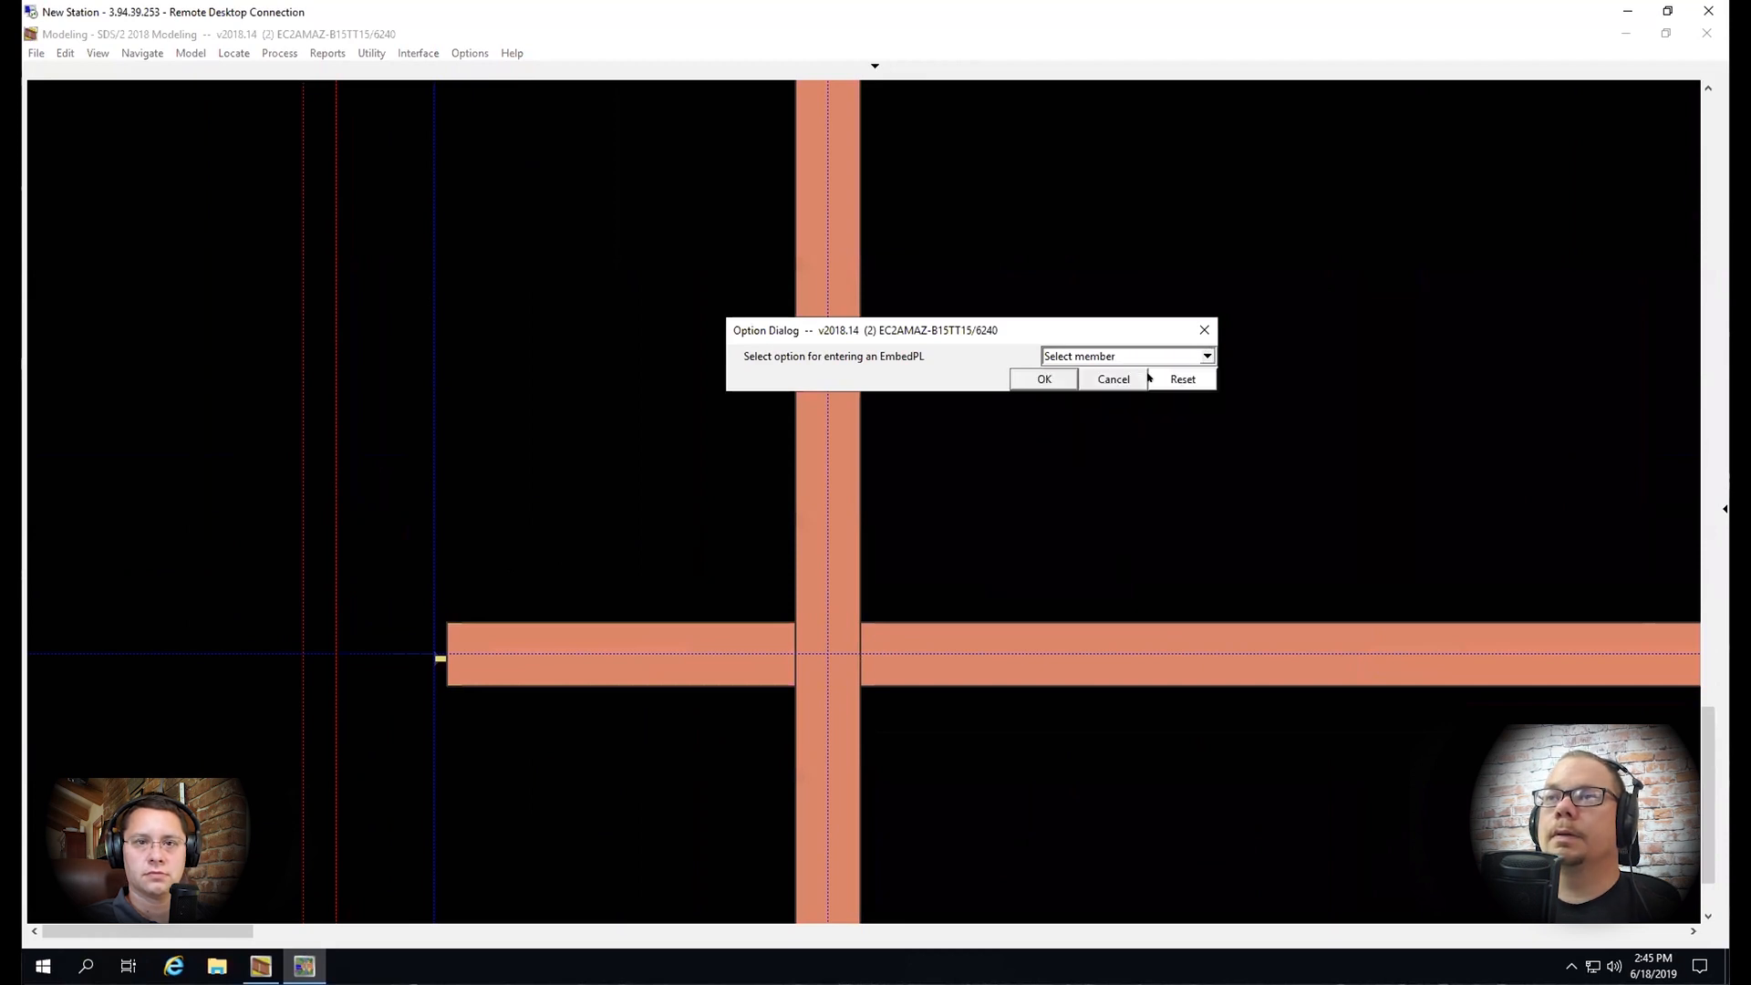
pyautogui.press('Return')
pyautogui.click(641, 662)
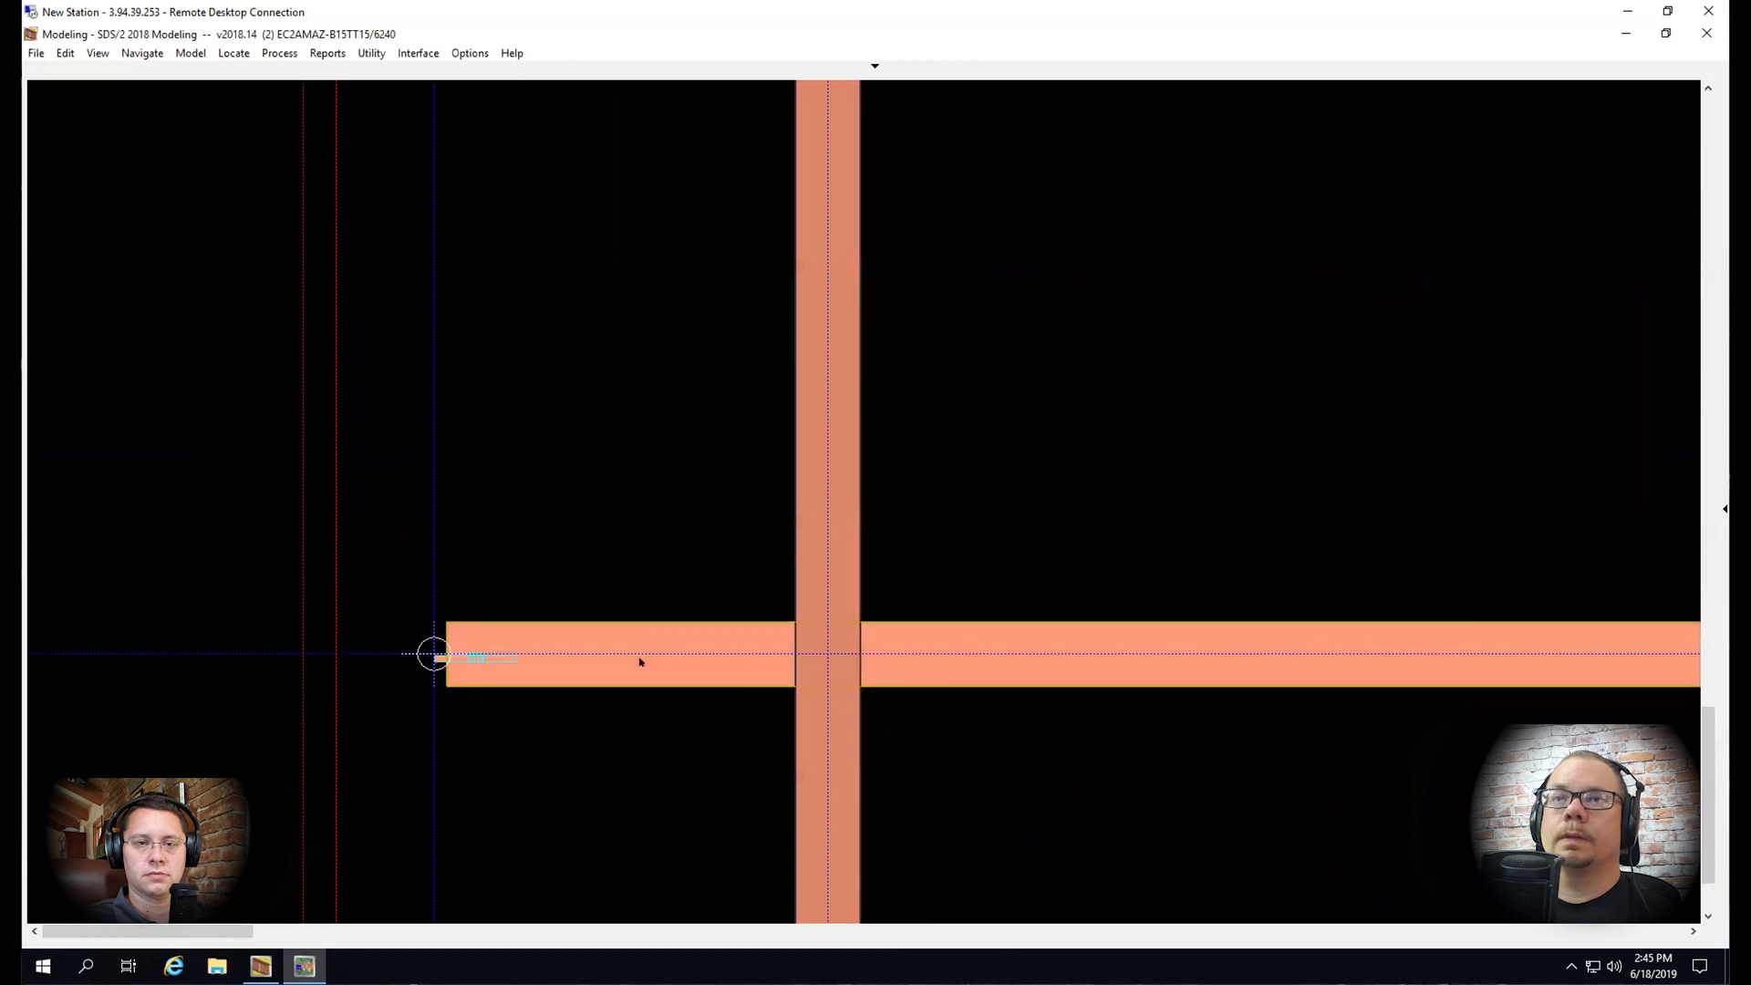
pyautogui.click(723, 647)
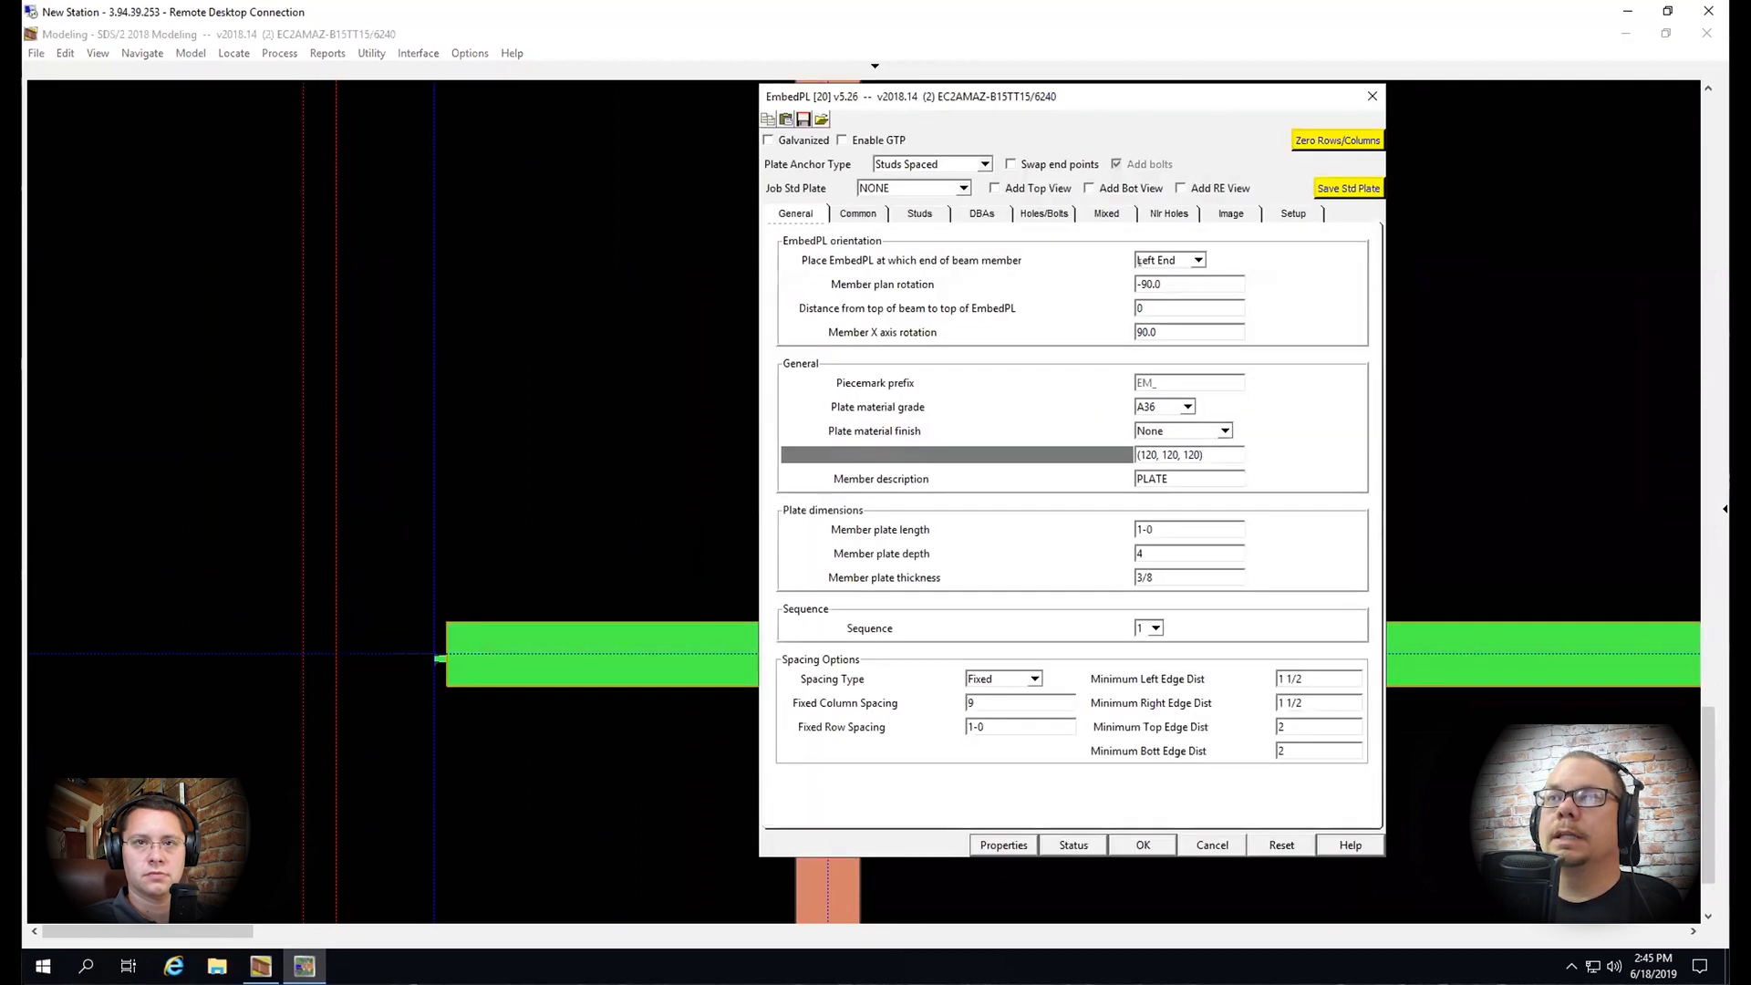
pyautogui.doubleClick(1164, 278)
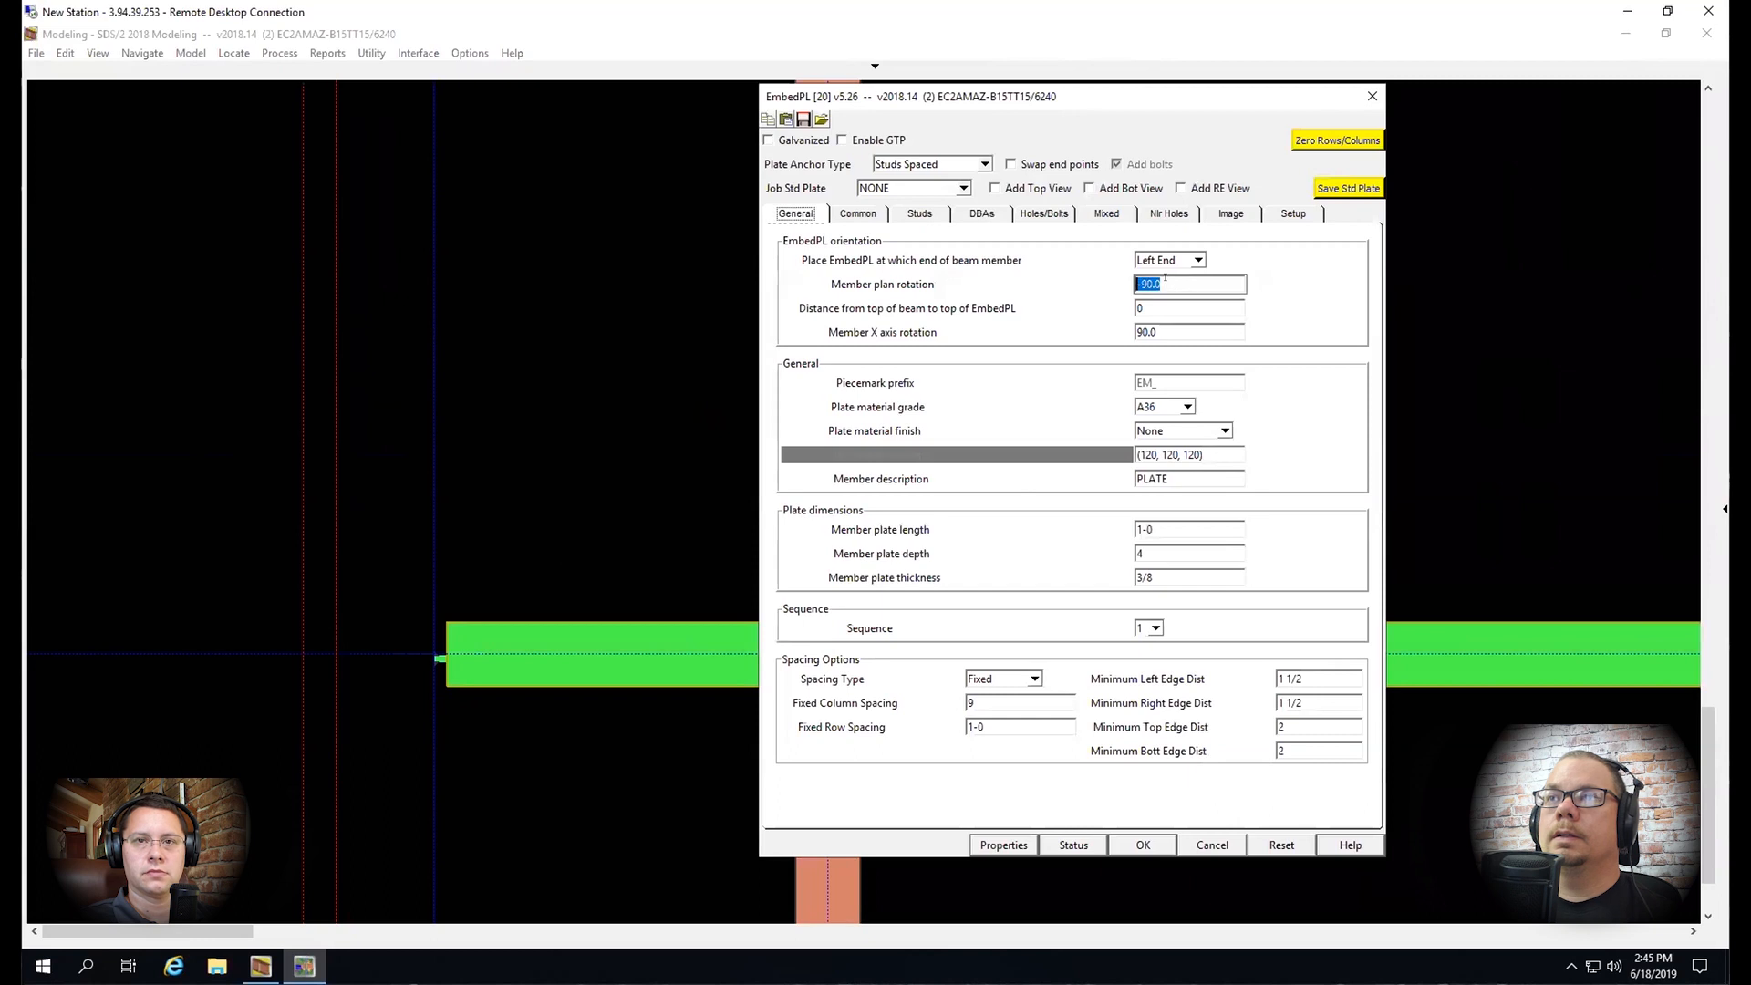
pyautogui.write('0')
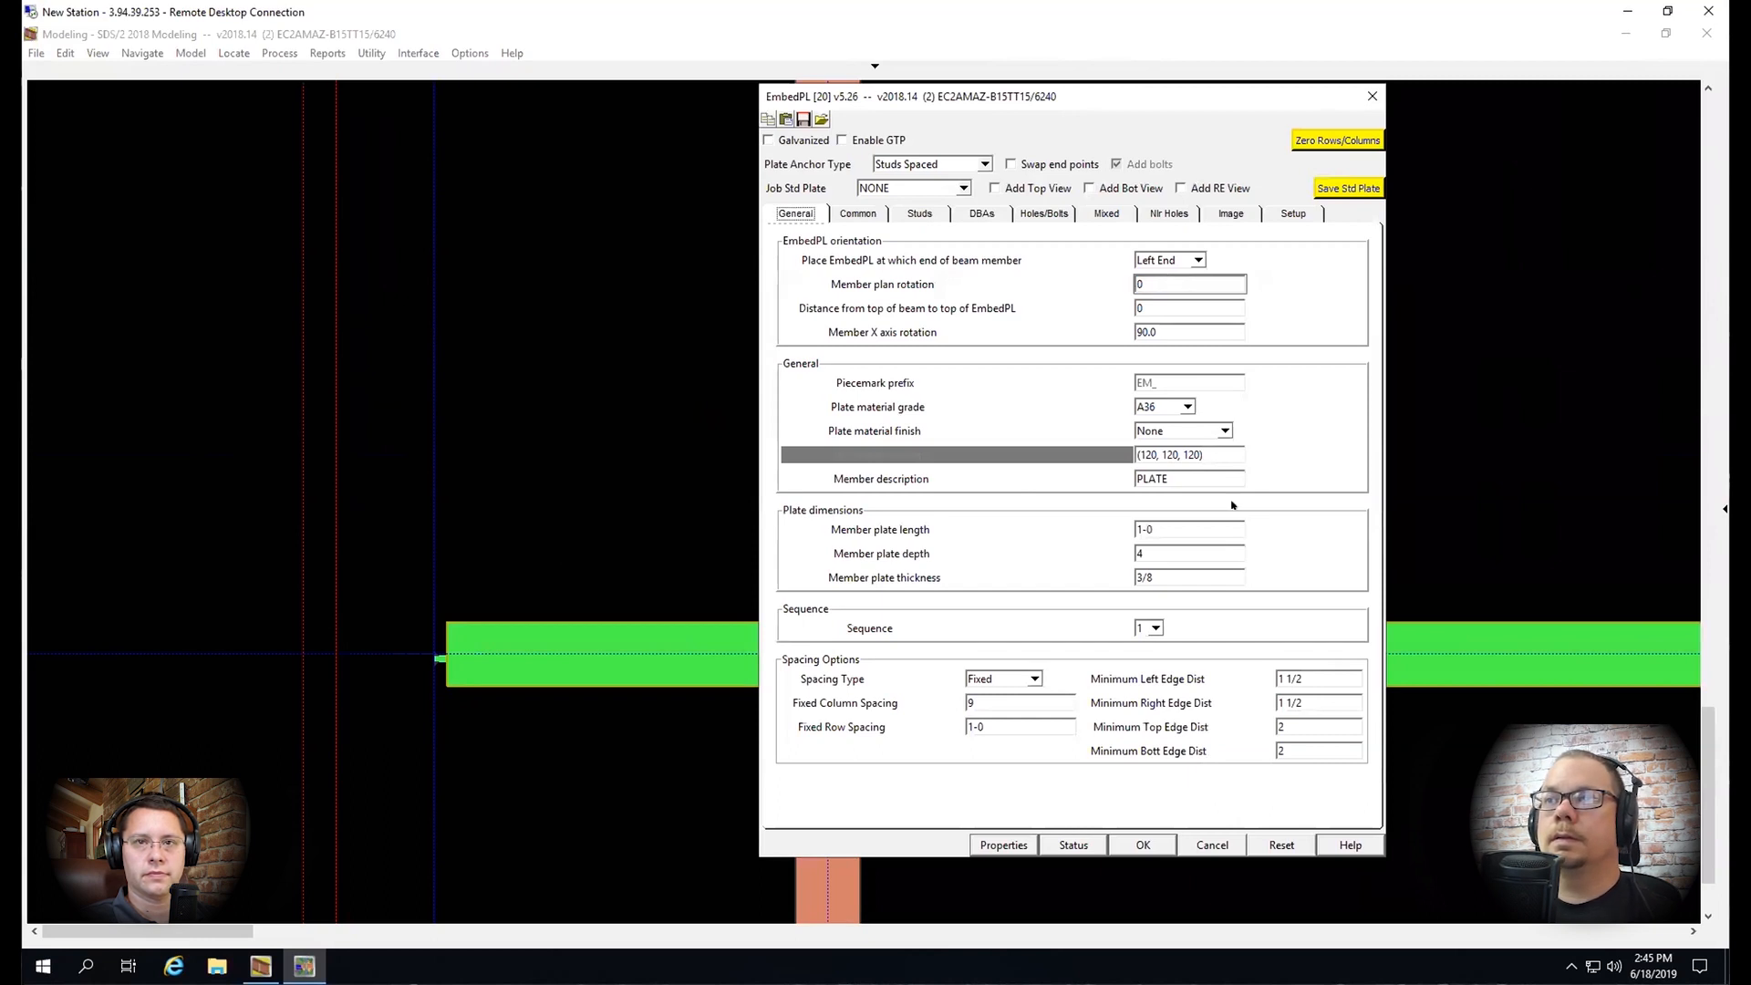
# Set the embed plate's depth to 1-0 and its minimum top and bottom edge distances to 1 1/2
pyautogui.doubleClick(1168, 552)
pyautogui.write('1-0')
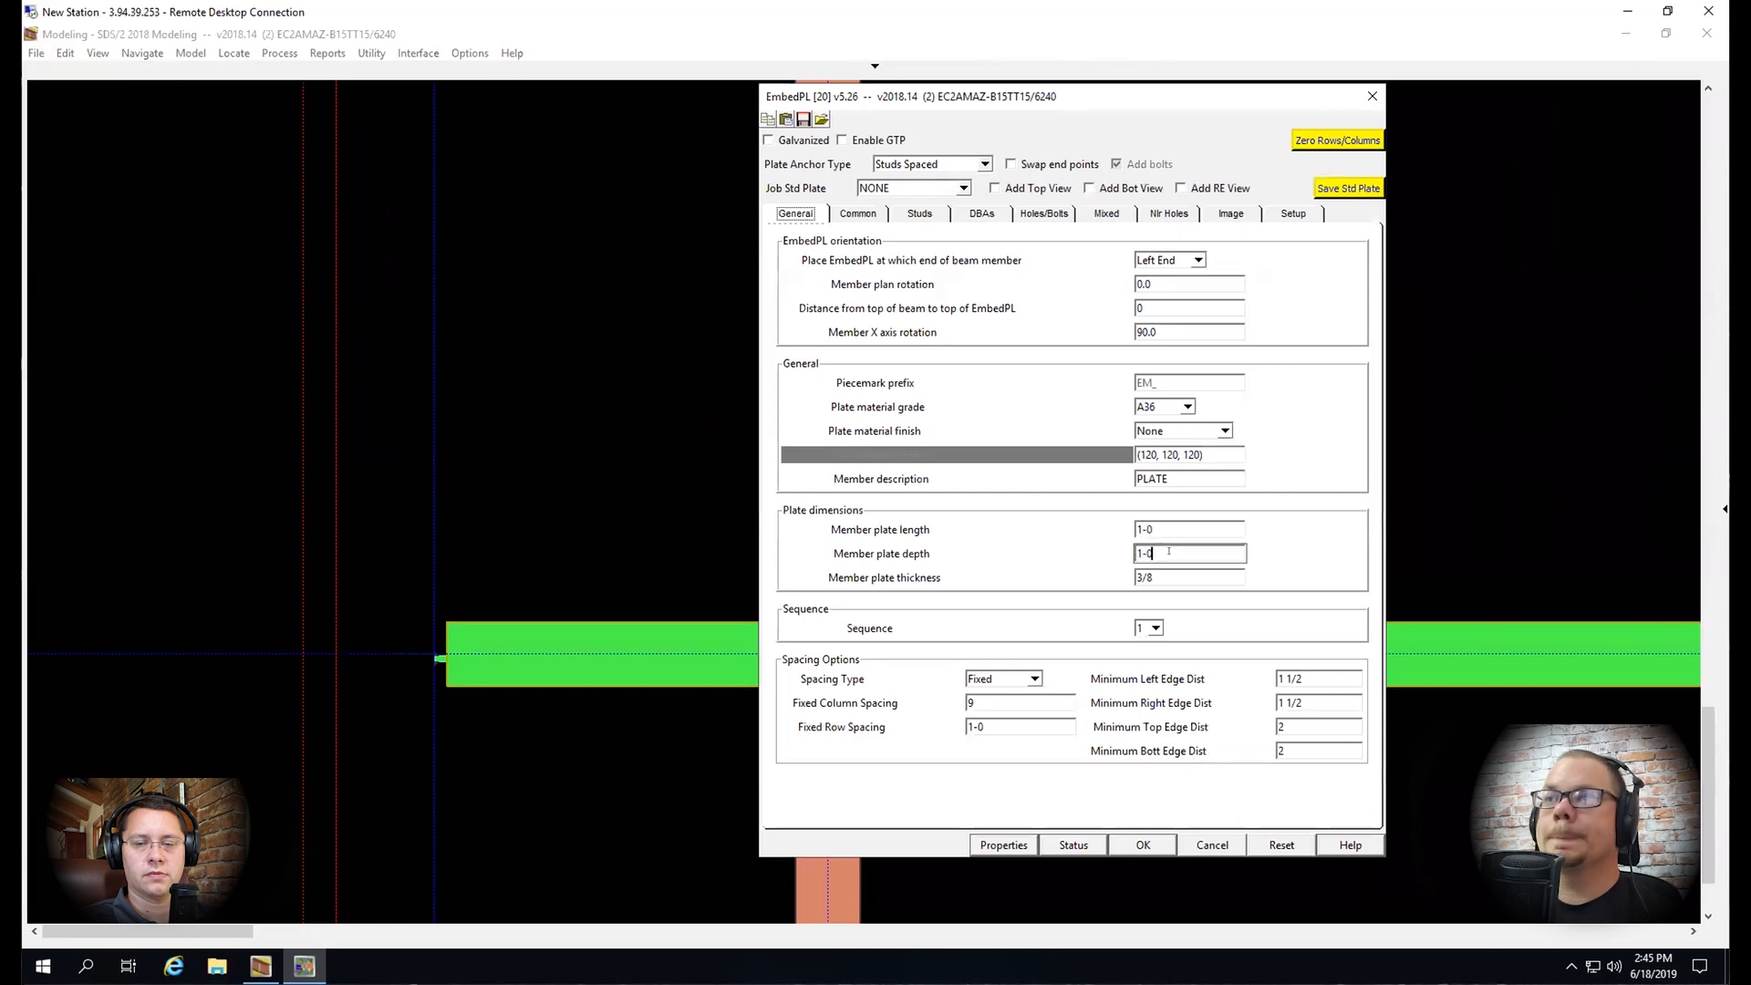
pyautogui.doubleClick(1324, 722)
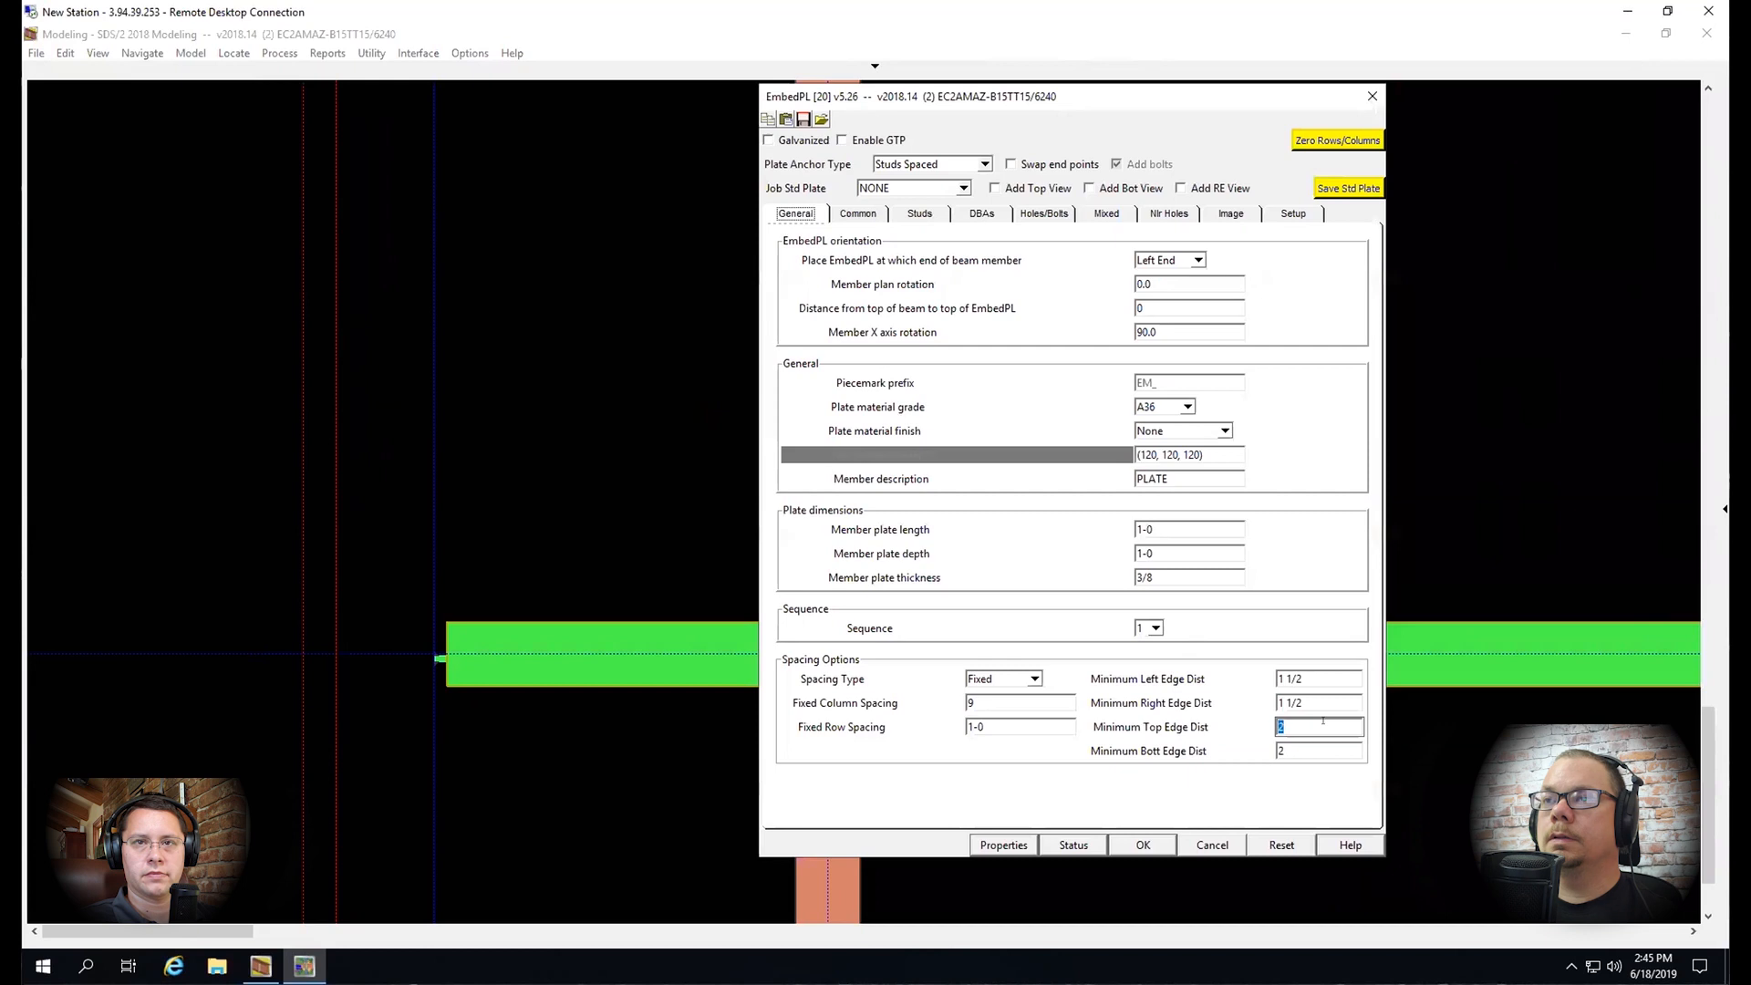
pyautogui.write('1 1/2')
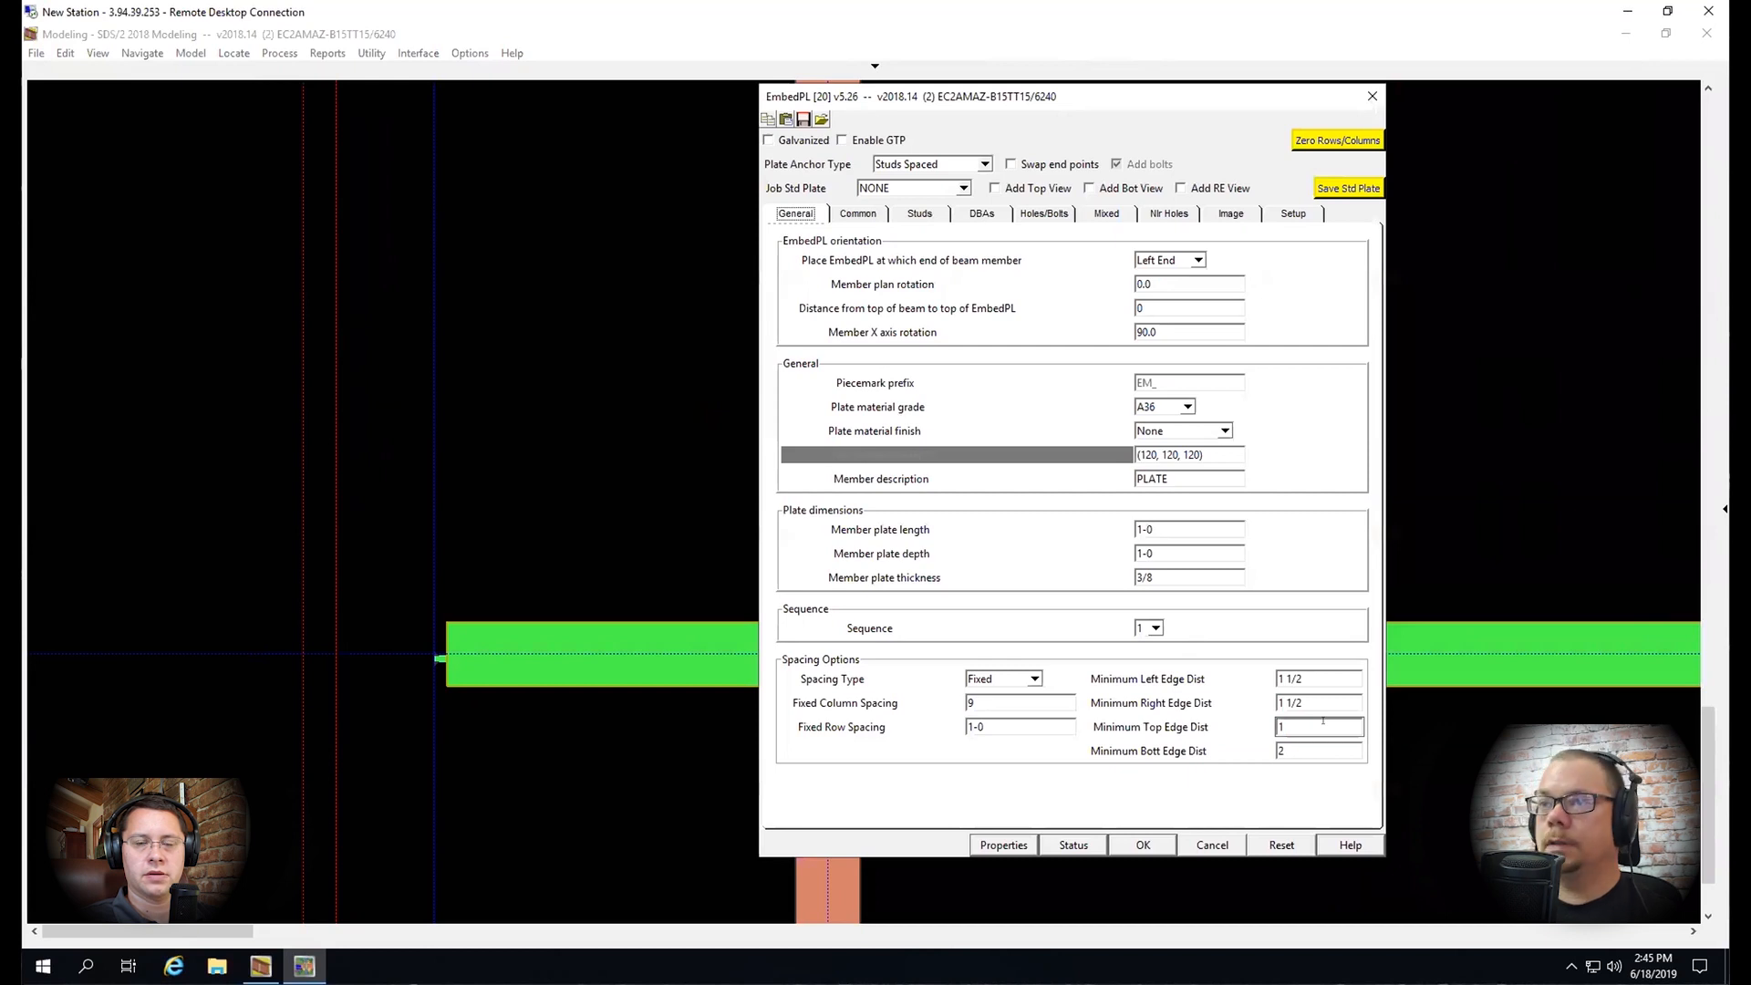
pyautogui.press('Tab')
pyautogui.write('1.5')
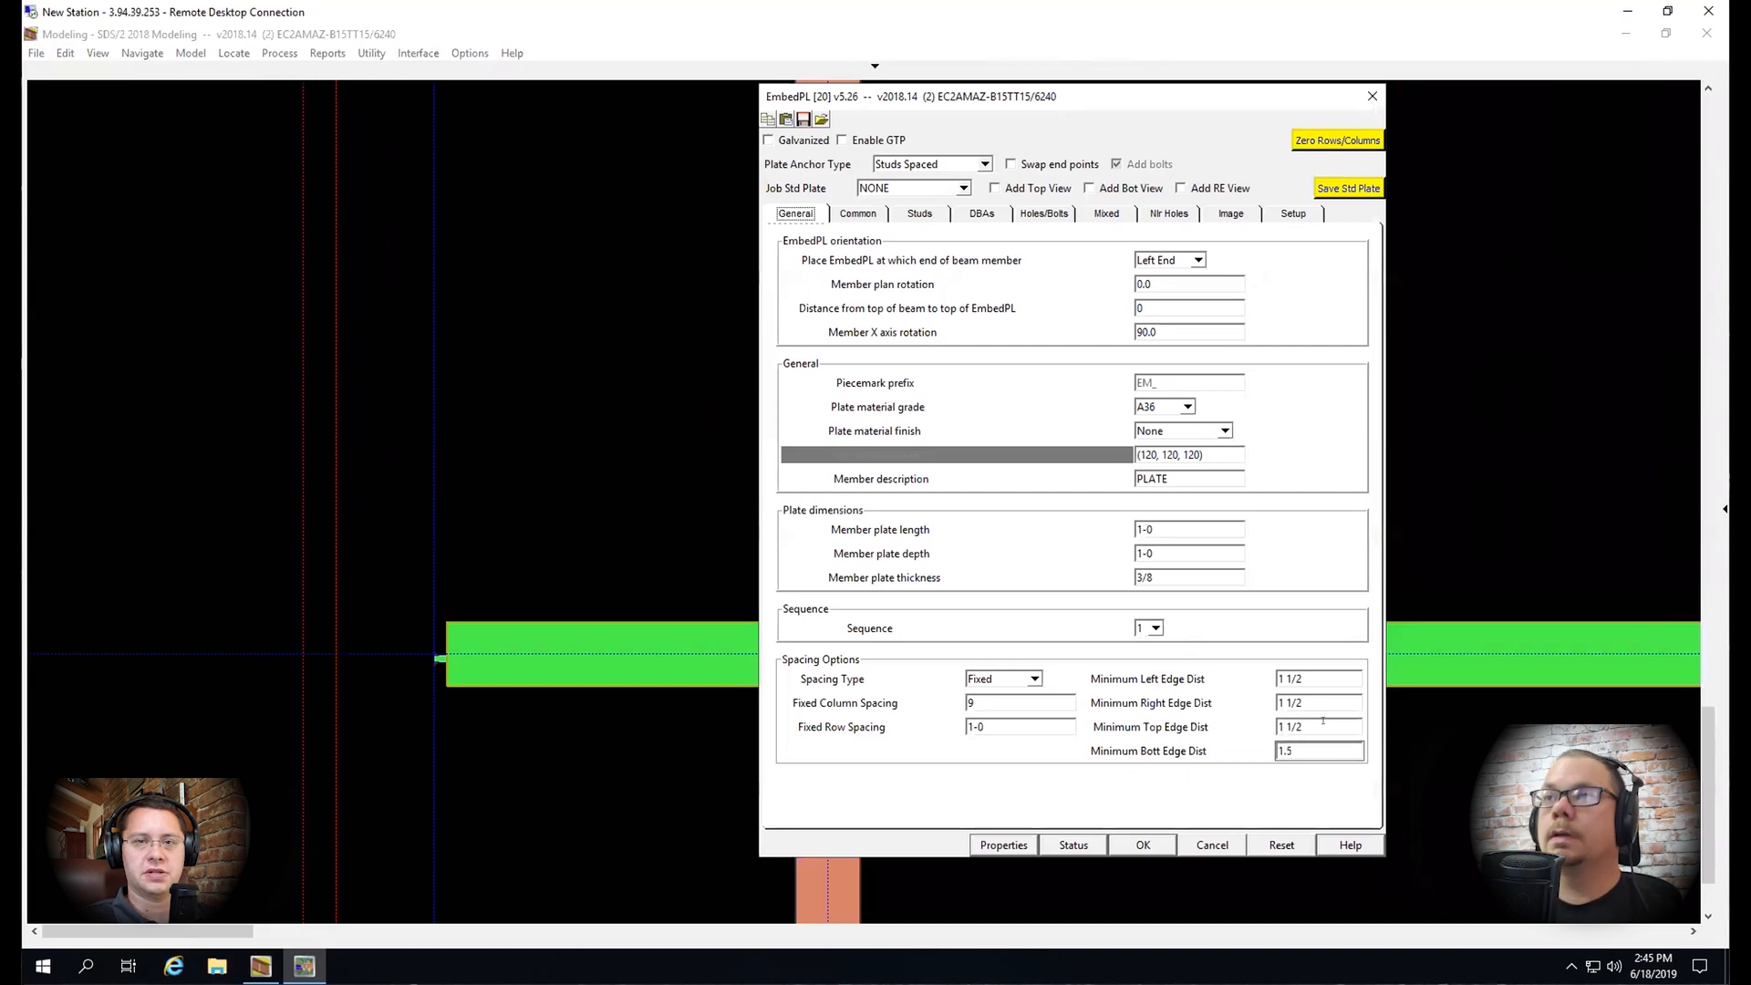
# Set the member X axis rotation to 0 and create the embed plate at the beam's left end
pyautogui.doubleClick(1222, 325)
pyautogui.write('0')
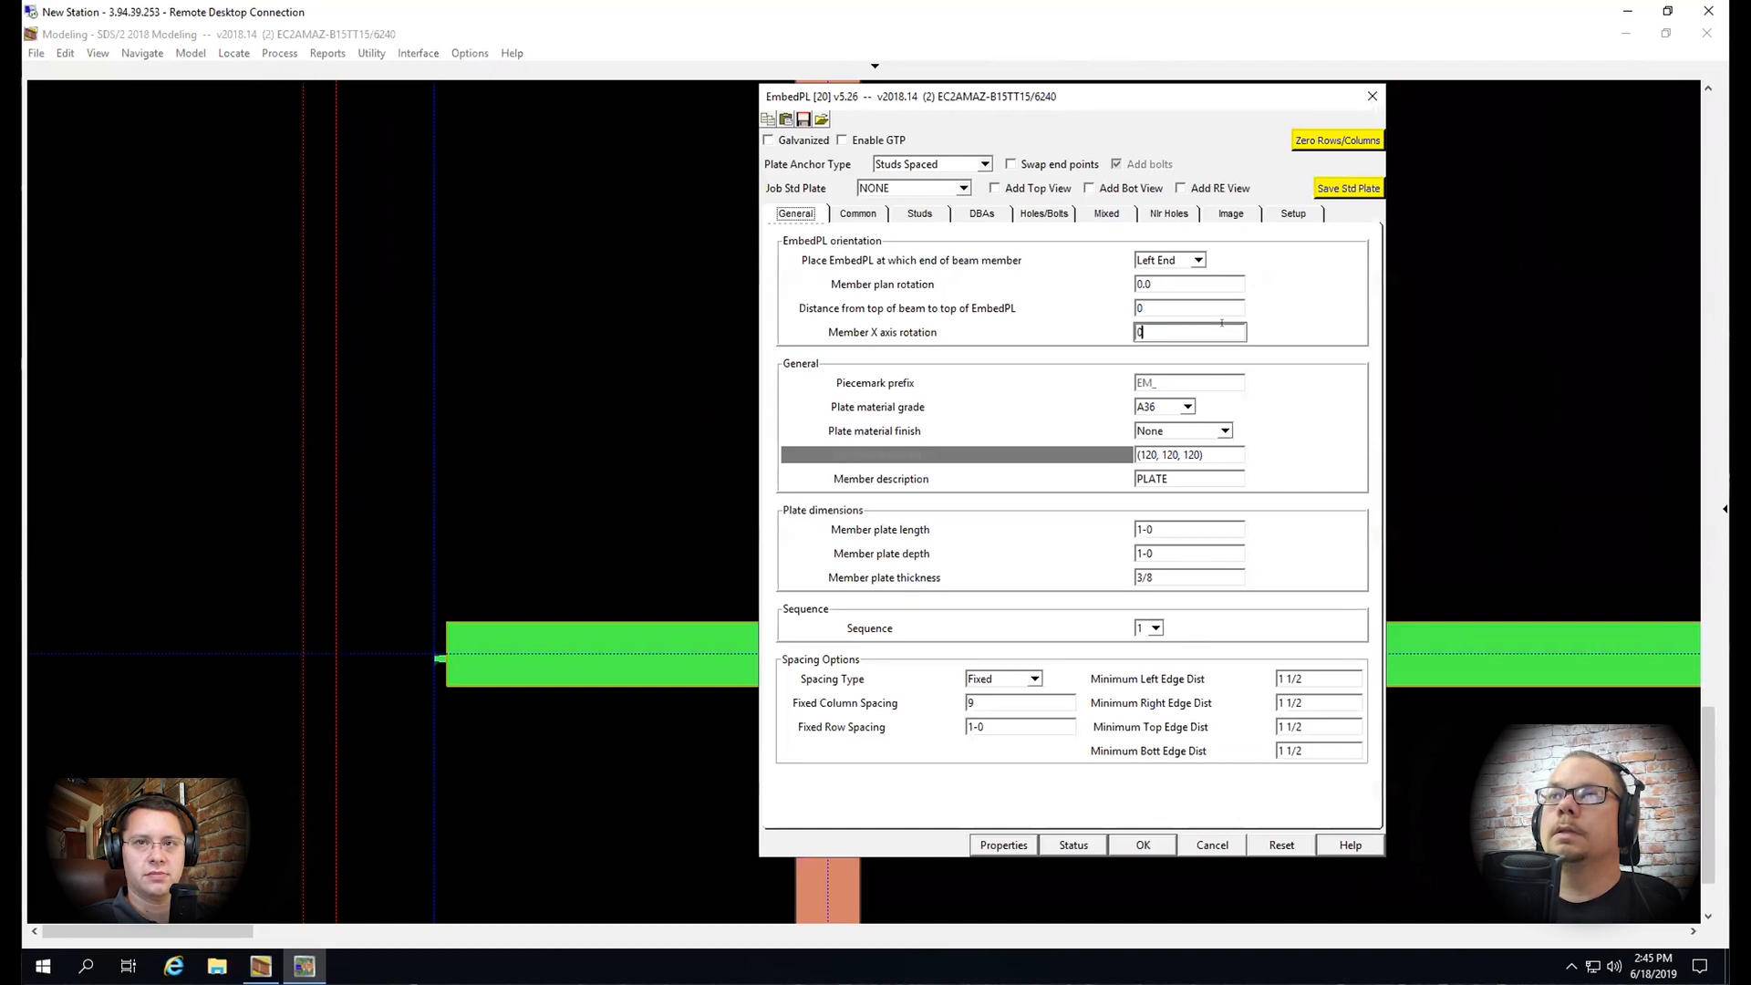
pyautogui.press('Return')
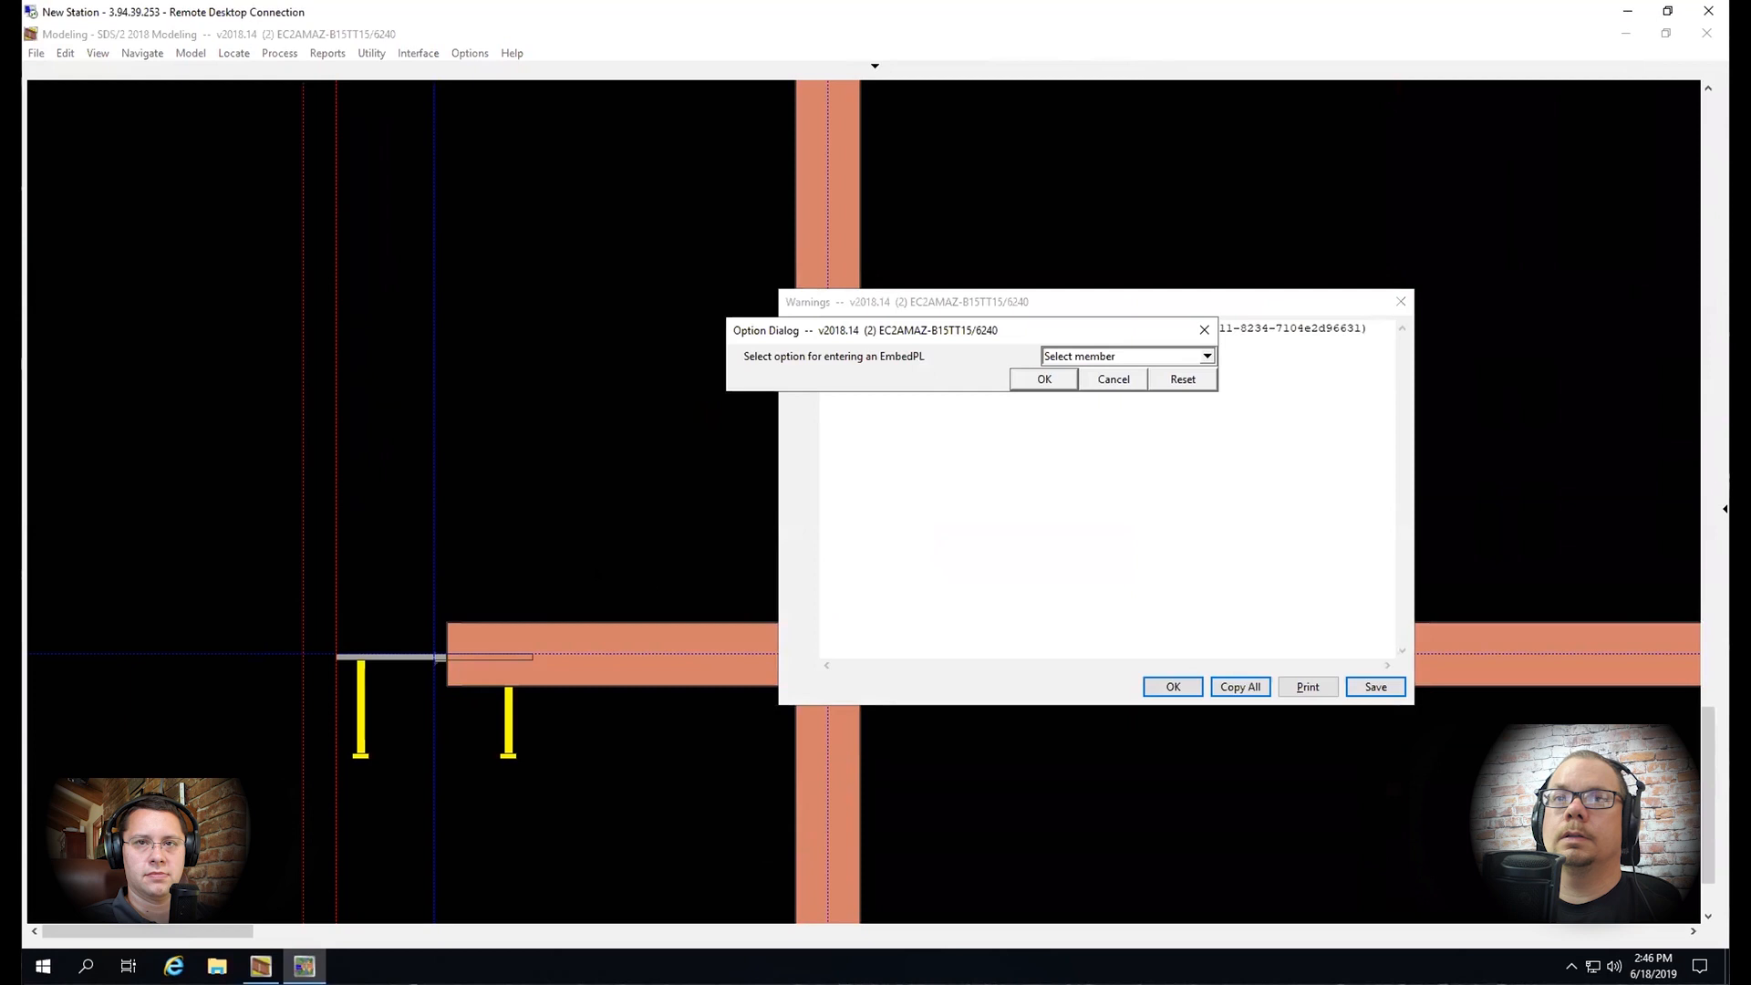
pyautogui.click(1060, 377)
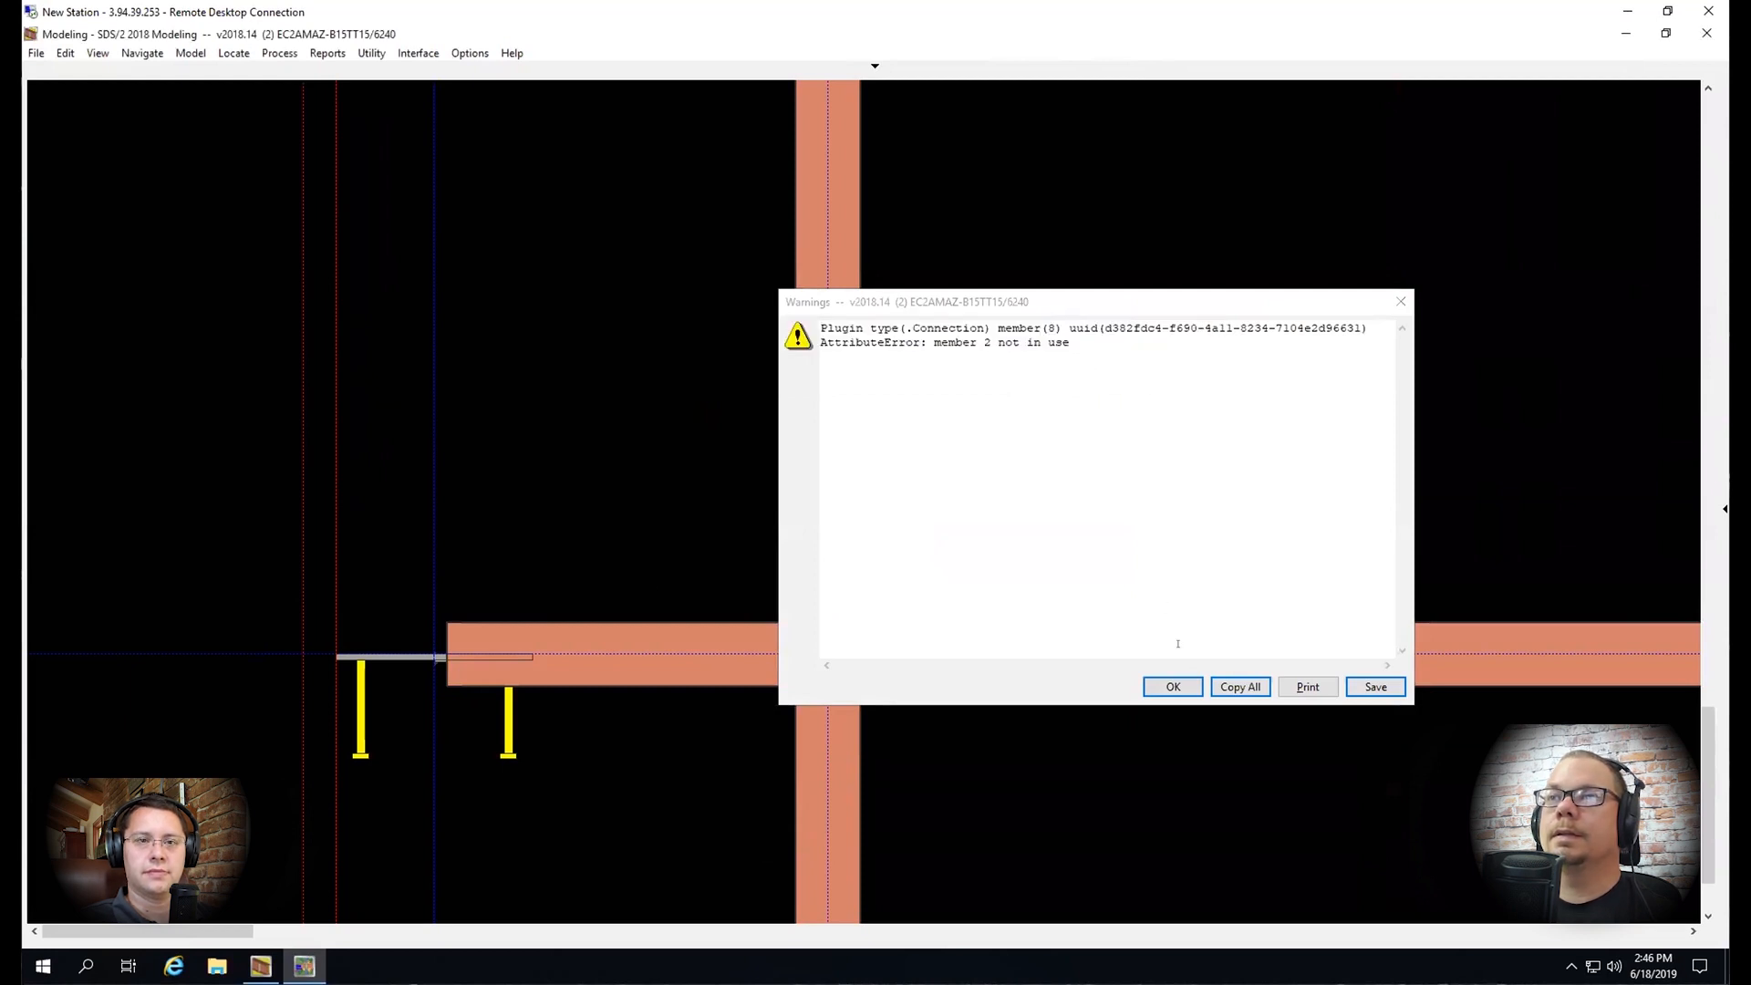
pyautogui.click(1173, 687)
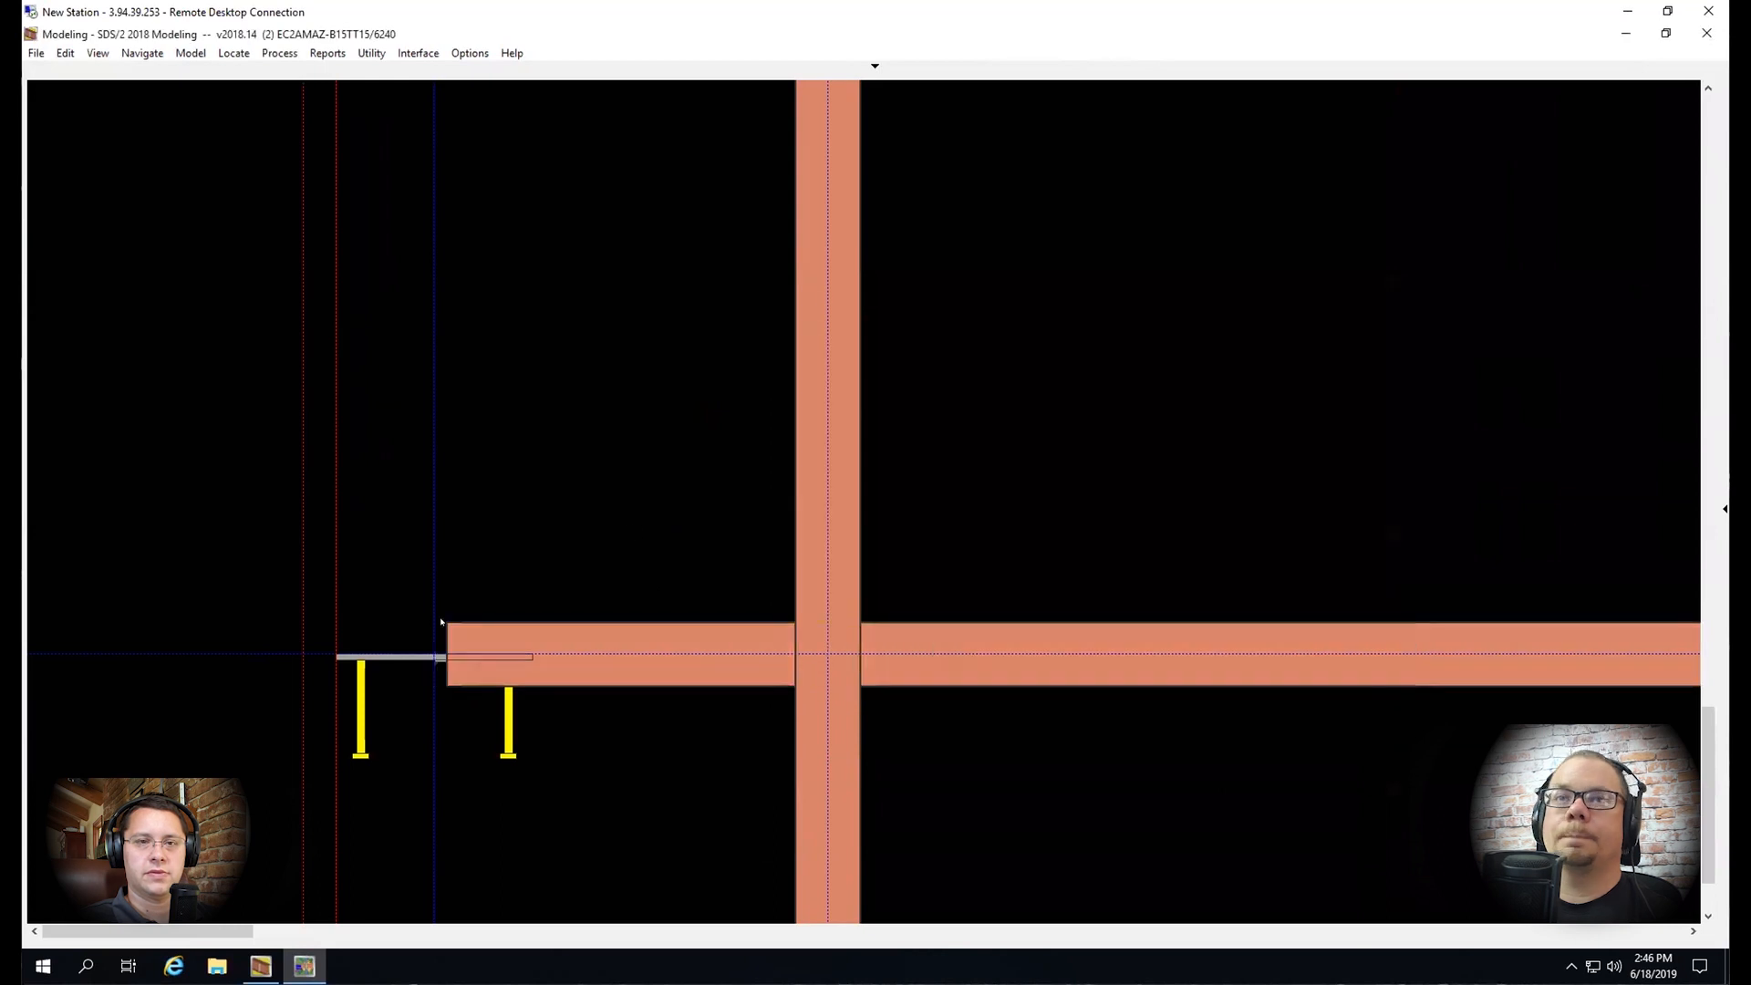
# Set the new embed plate's member plan rotation to -90
pyautogui.doubleClick(370, 656)
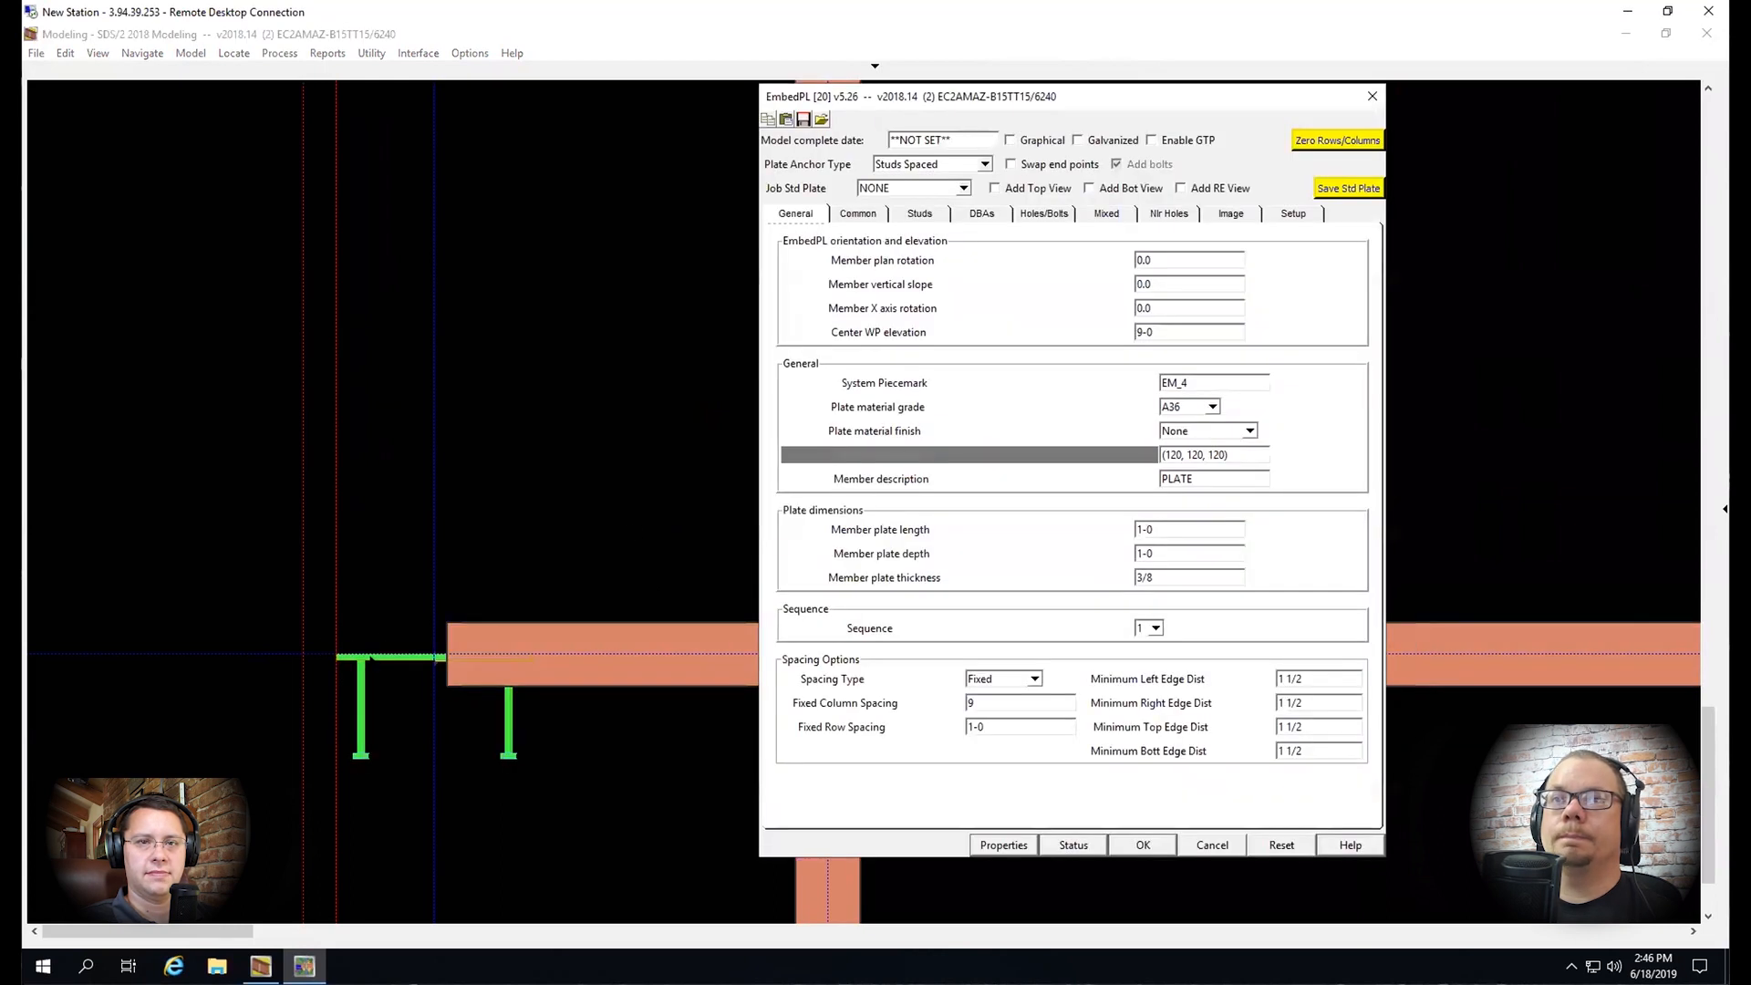
pyautogui.click(1180, 251)
pyautogui.write('-90')
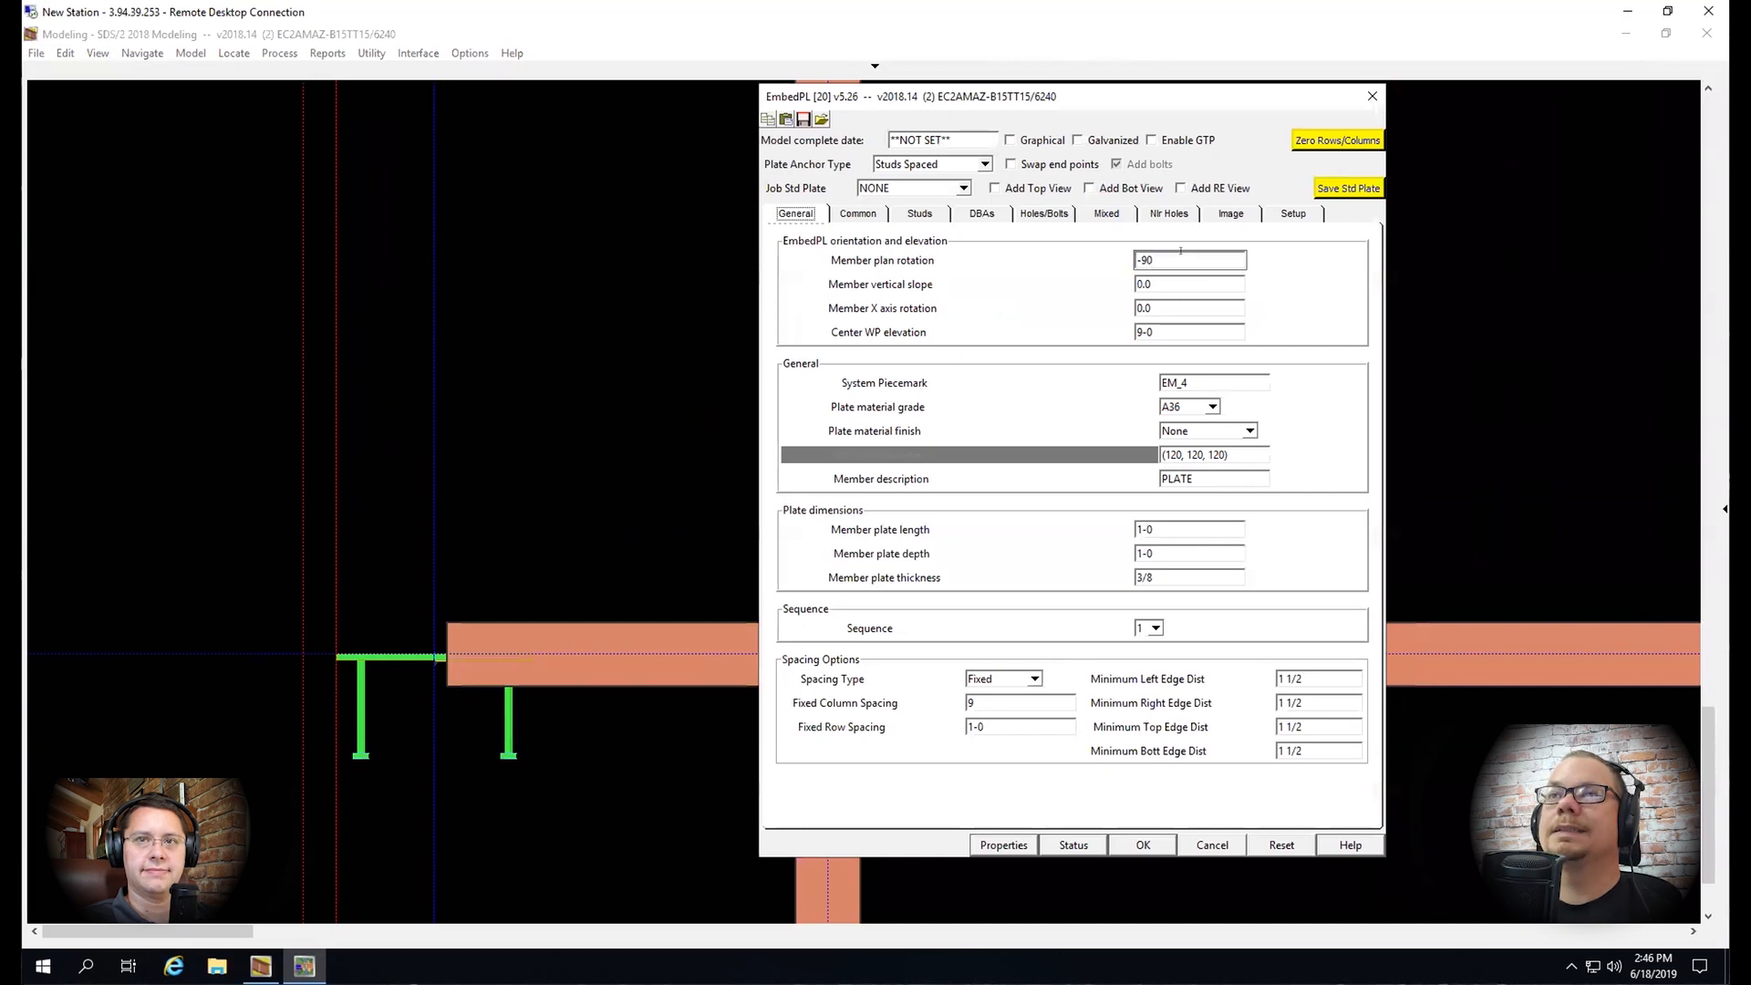
pyautogui.press('Return')
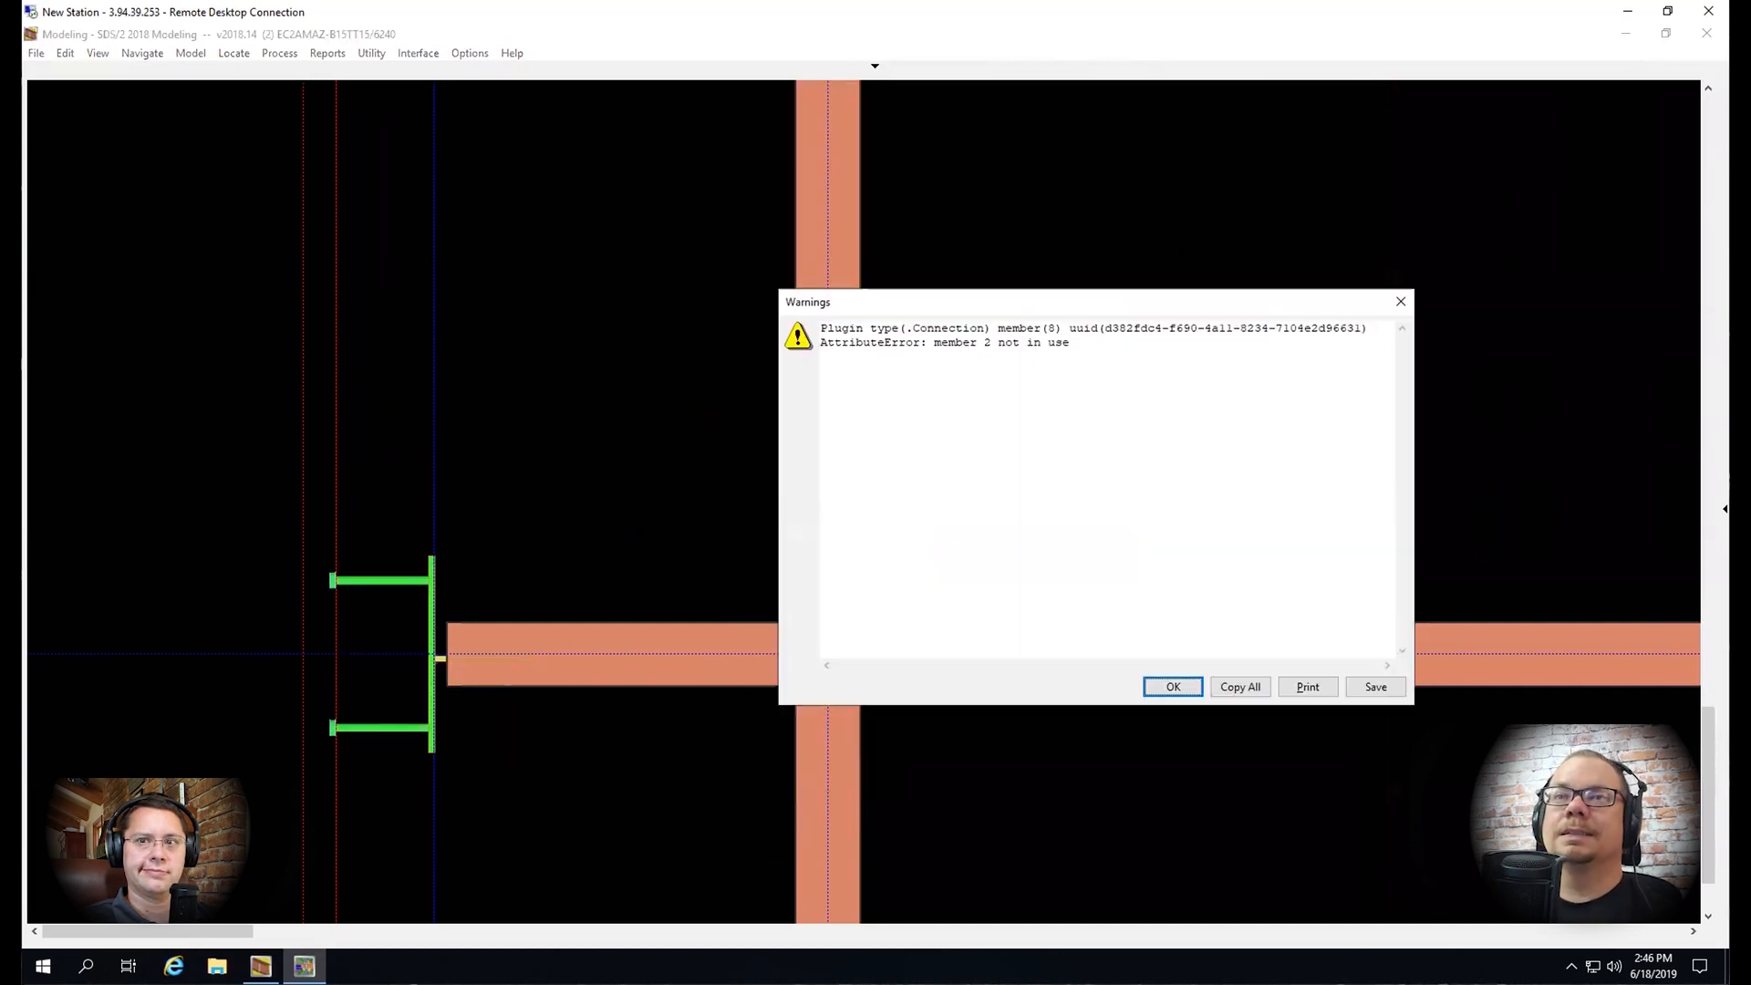
pyautogui.click(1167, 688)
# Examine in 3D how the new embed plate and its studs meet the short beam's bolted shear plate
pyautogui.scroll(4, 454, 708)
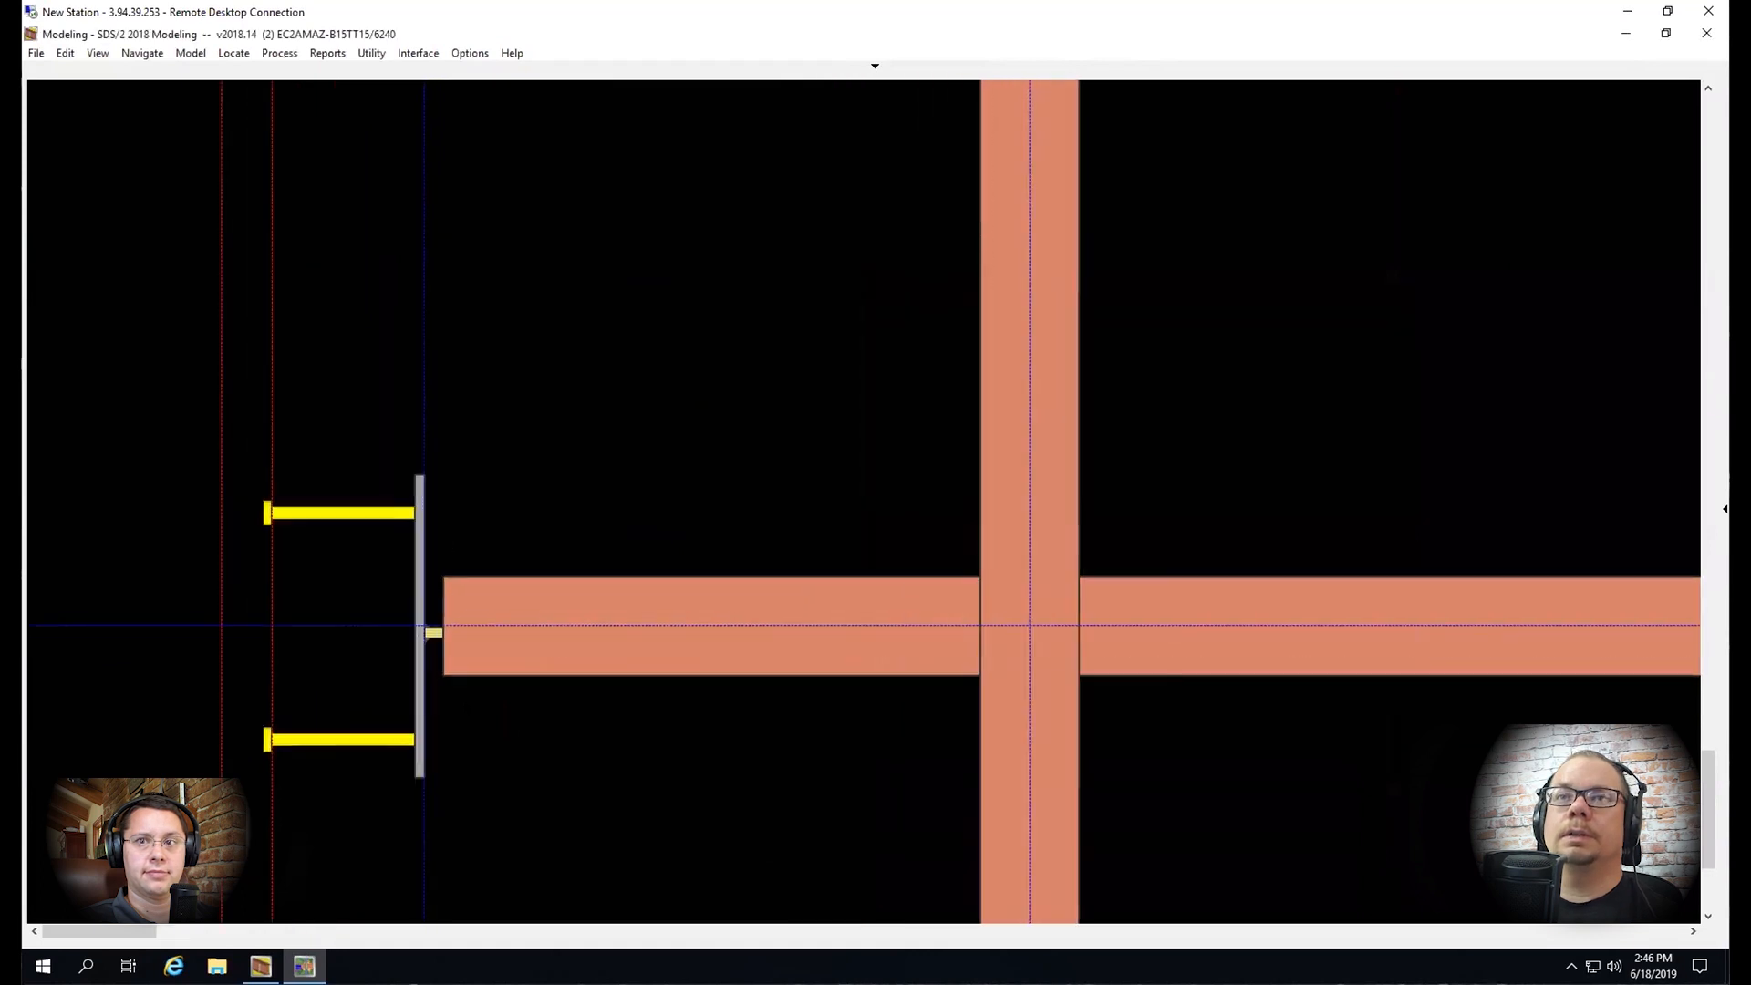
pyautogui.keyDown('shift'); pyautogui.moveTo(469, 618); pyautogui.dragTo(365, 424, button='middle'); pyautogui.keyUp('shift')
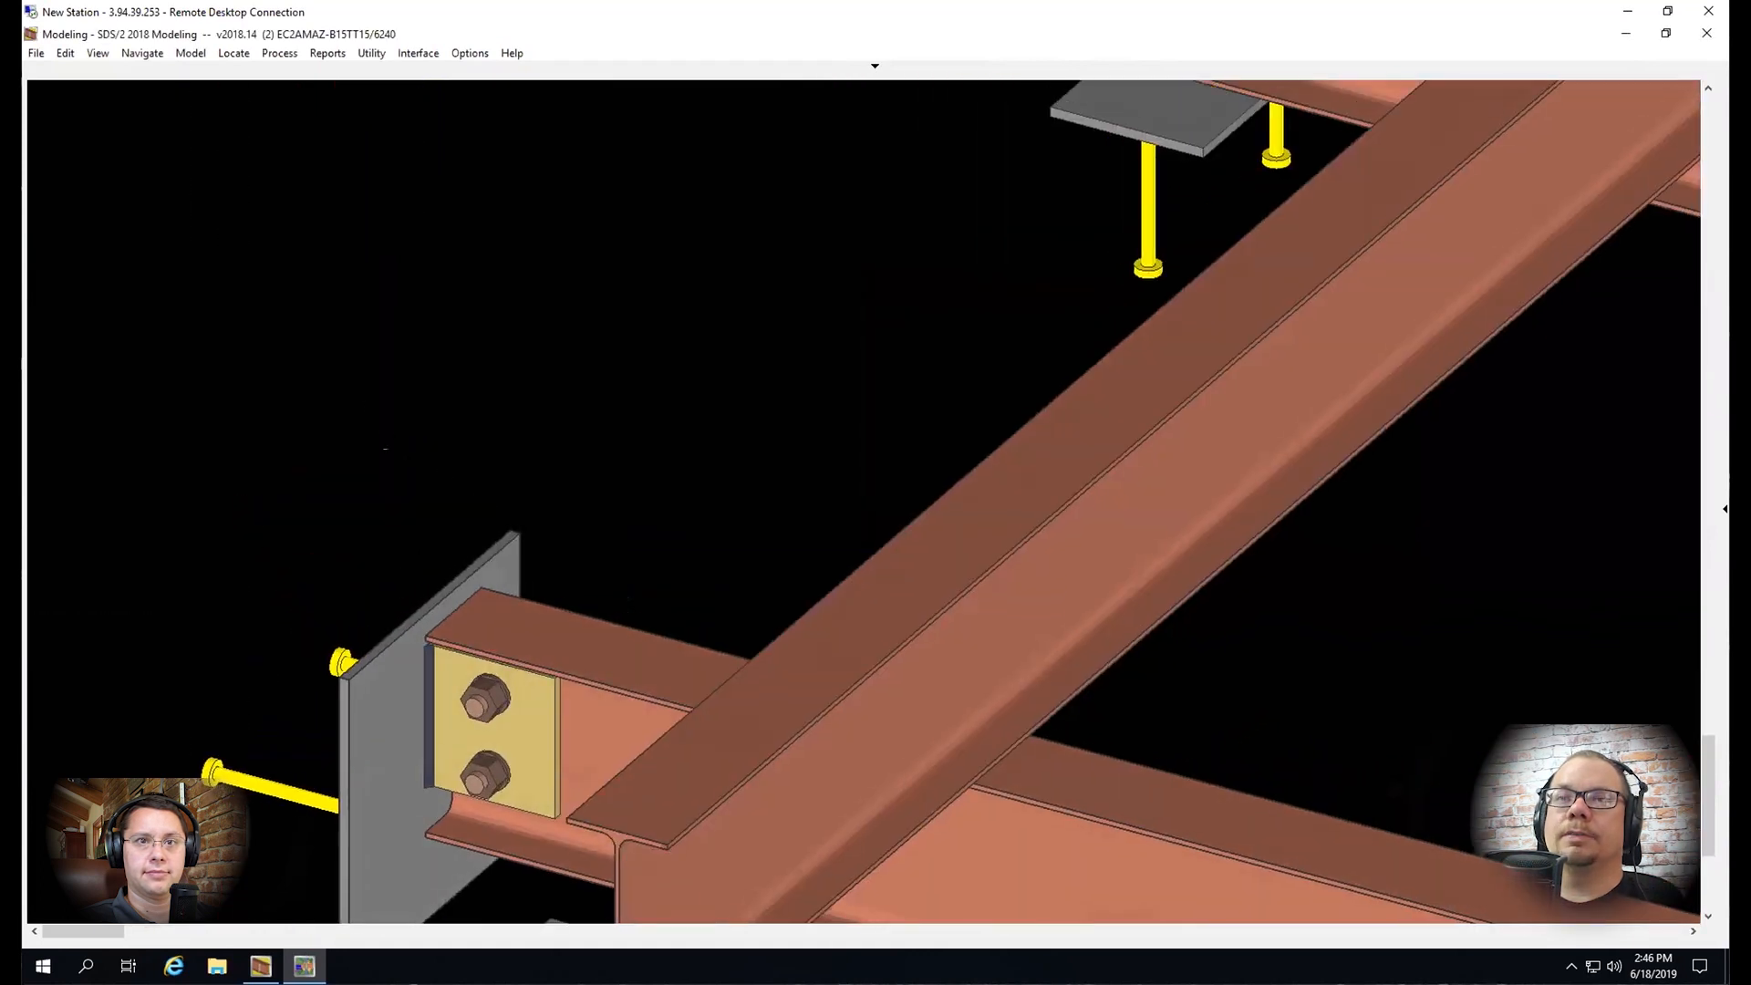
pyautogui.scroll(-3, 364, 424)
pyautogui.scroll(4, 388, 620)
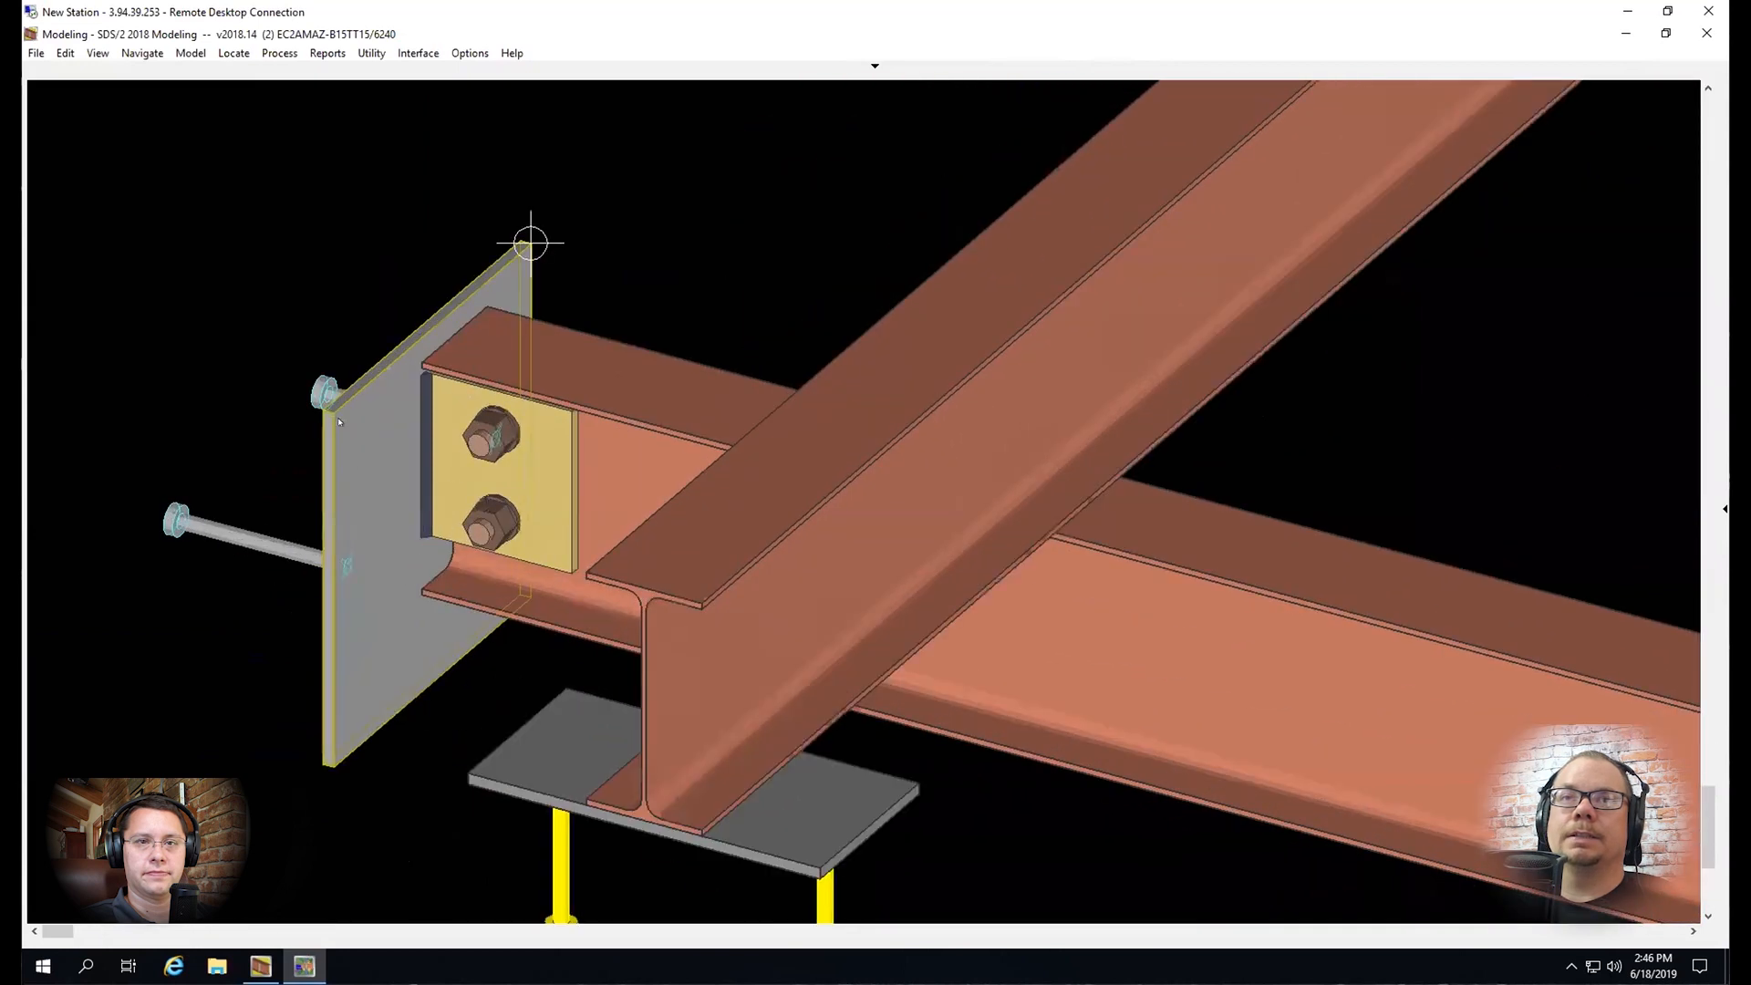
pyautogui.scroll(6, 610, 415)
pyautogui.keyDown('shift'); pyautogui.moveTo(655, 433); pyautogui.dragTo(410, 477, button='middle'); pyautogui.keyUp('shift')
pyautogui.scroll(-3, 420, 497)
pyautogui.scroll(3, 411, 490)
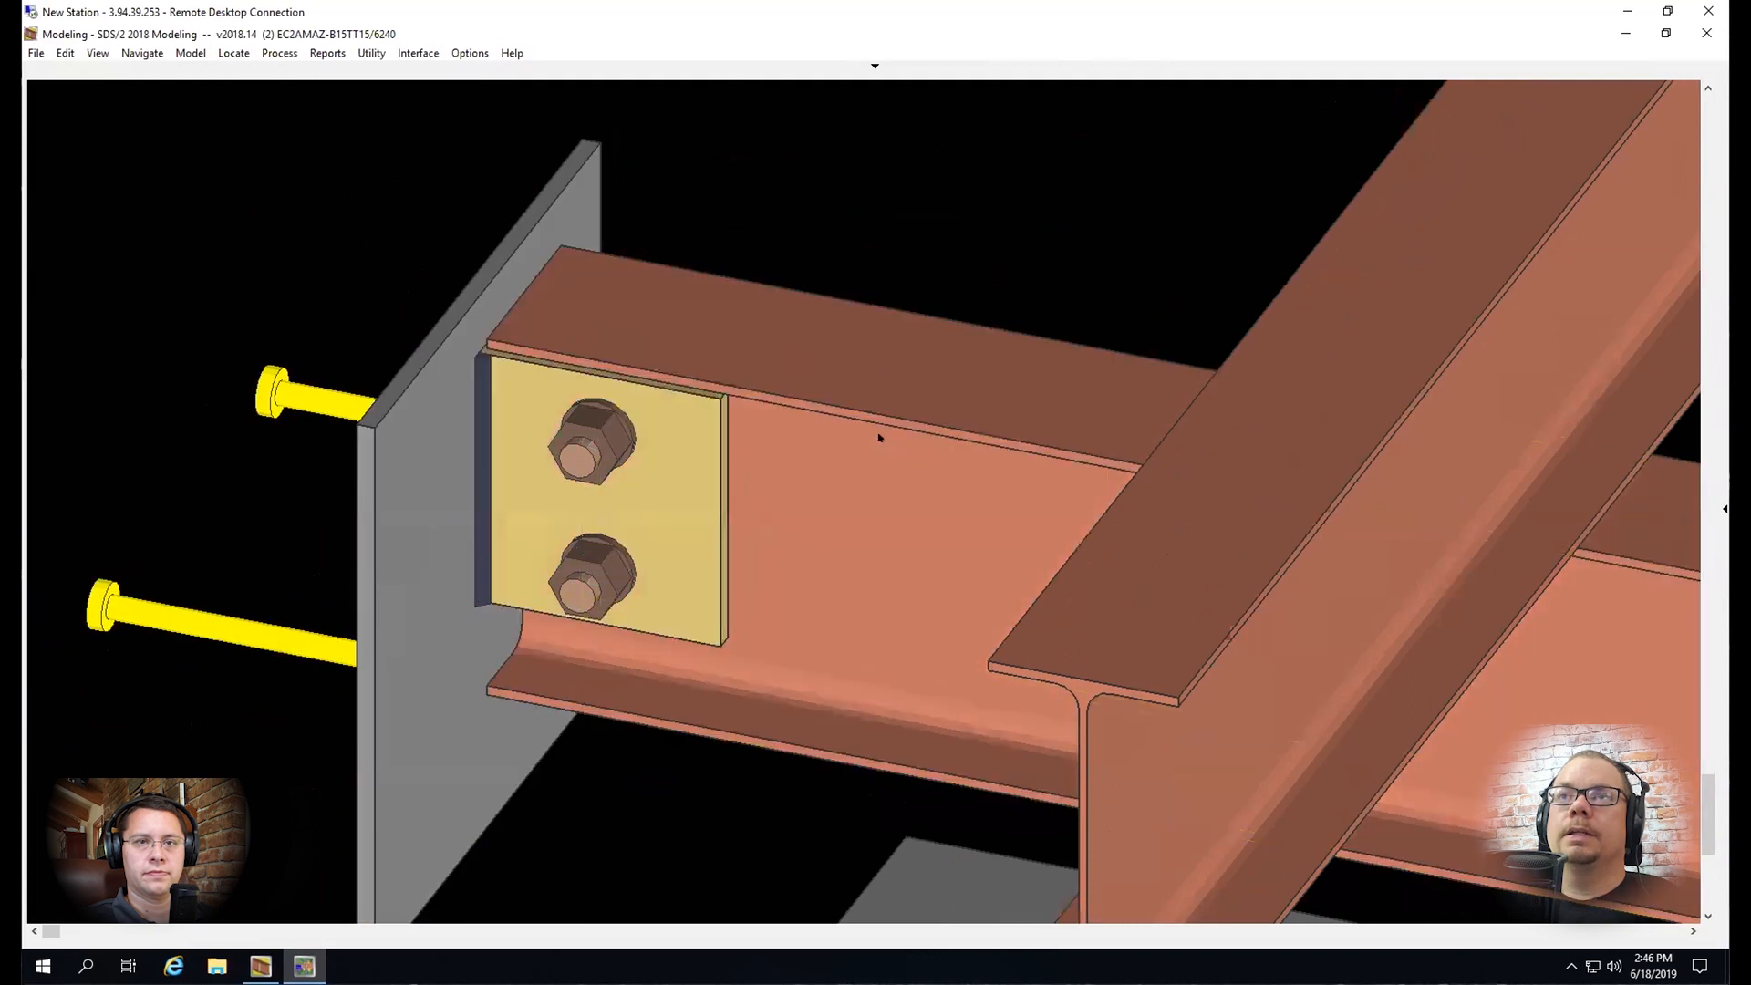
# Review the short beam's connection type and connection specifications at both ends, leaving them as they are
pyautogui.doubleClick(848, 434)
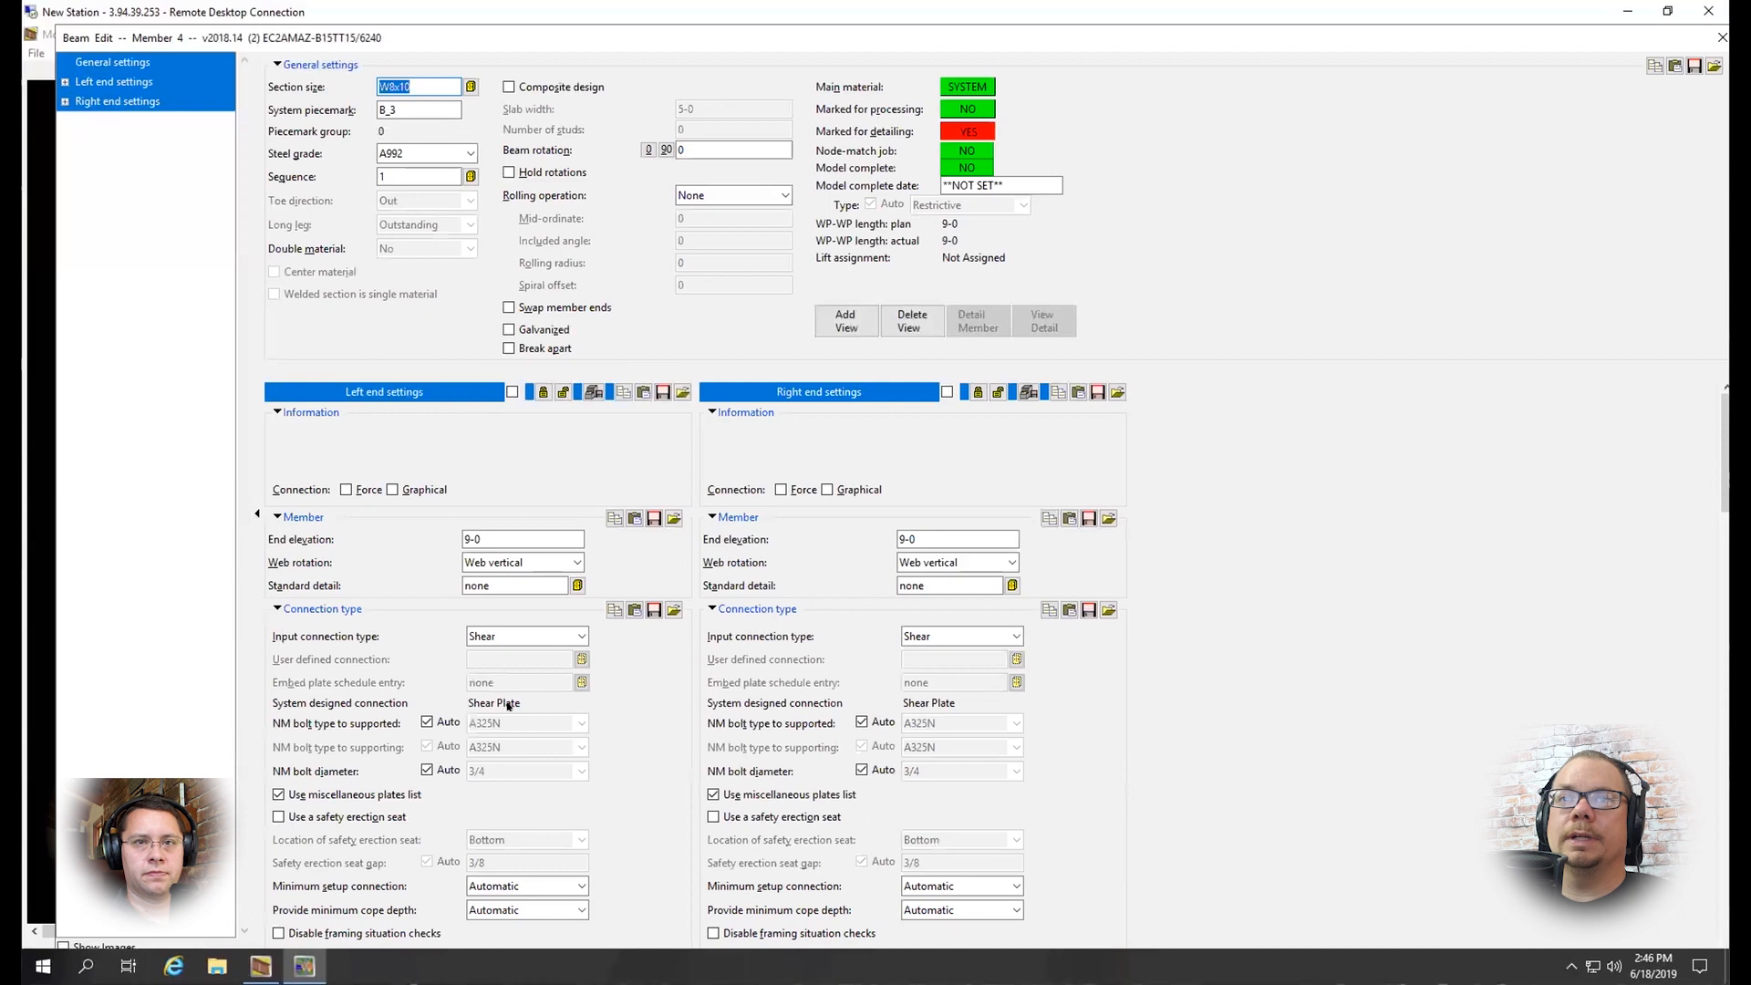
pyautogui.scroll(-5, 508, 705)
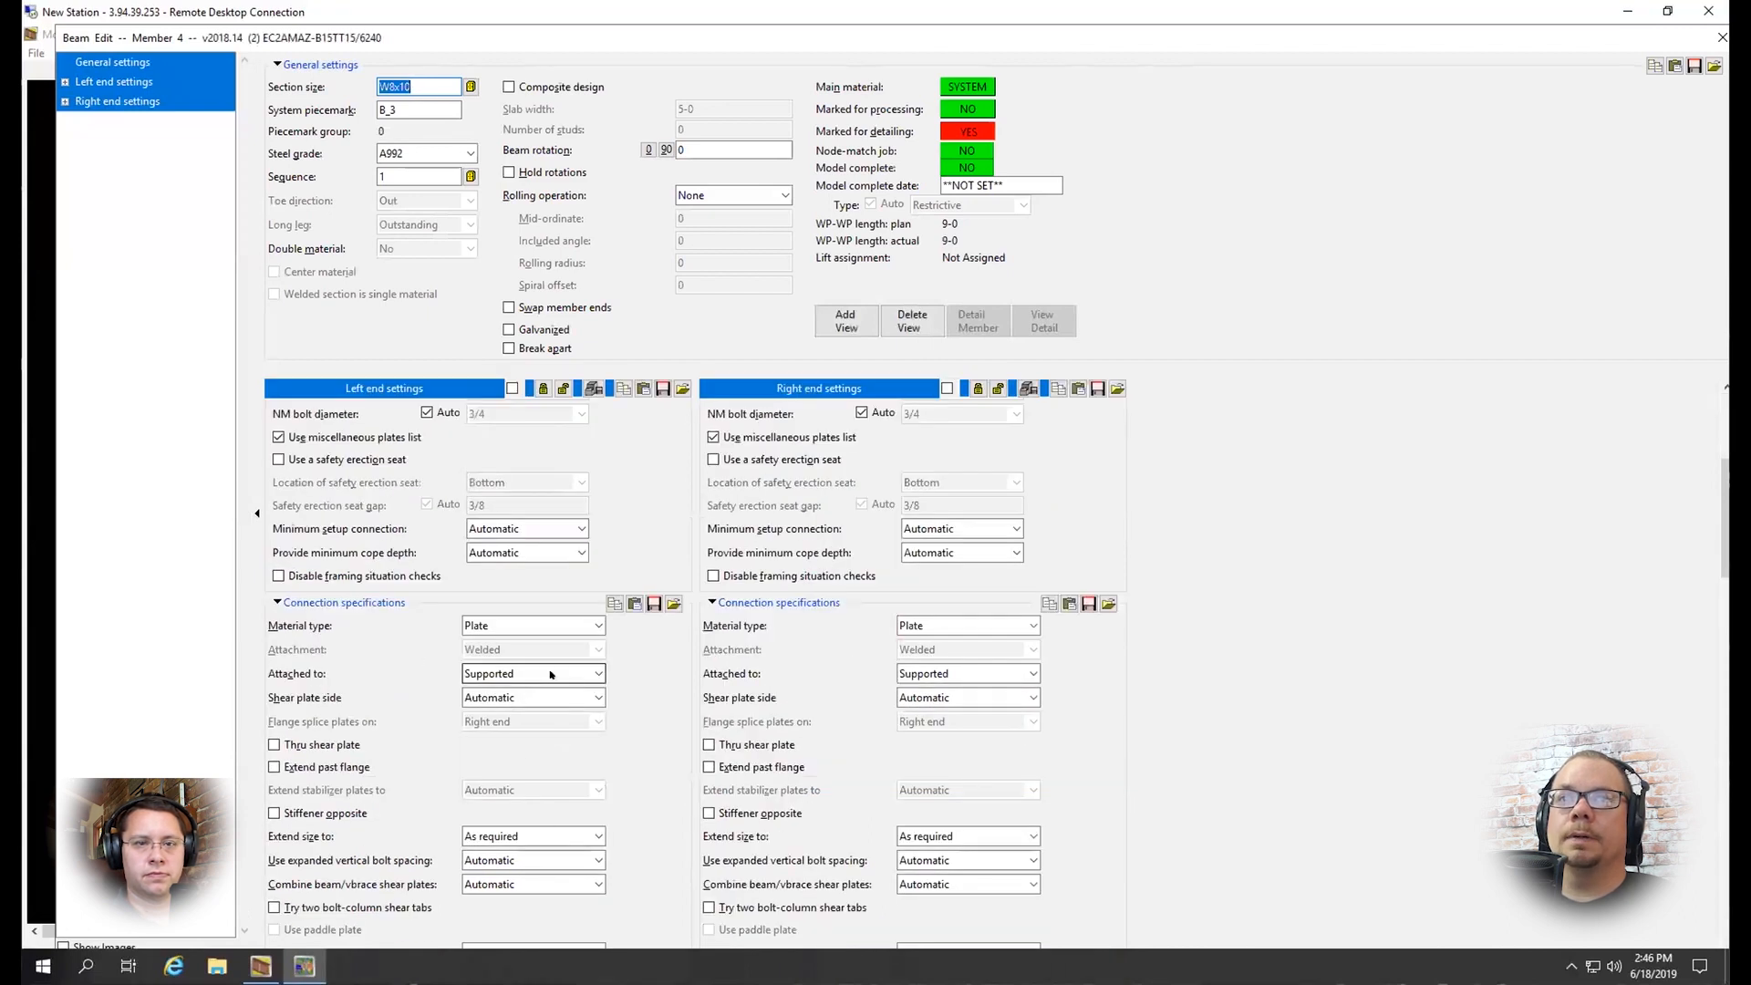
pyautogui.click(507, 348)
pyautogui.press('Return')
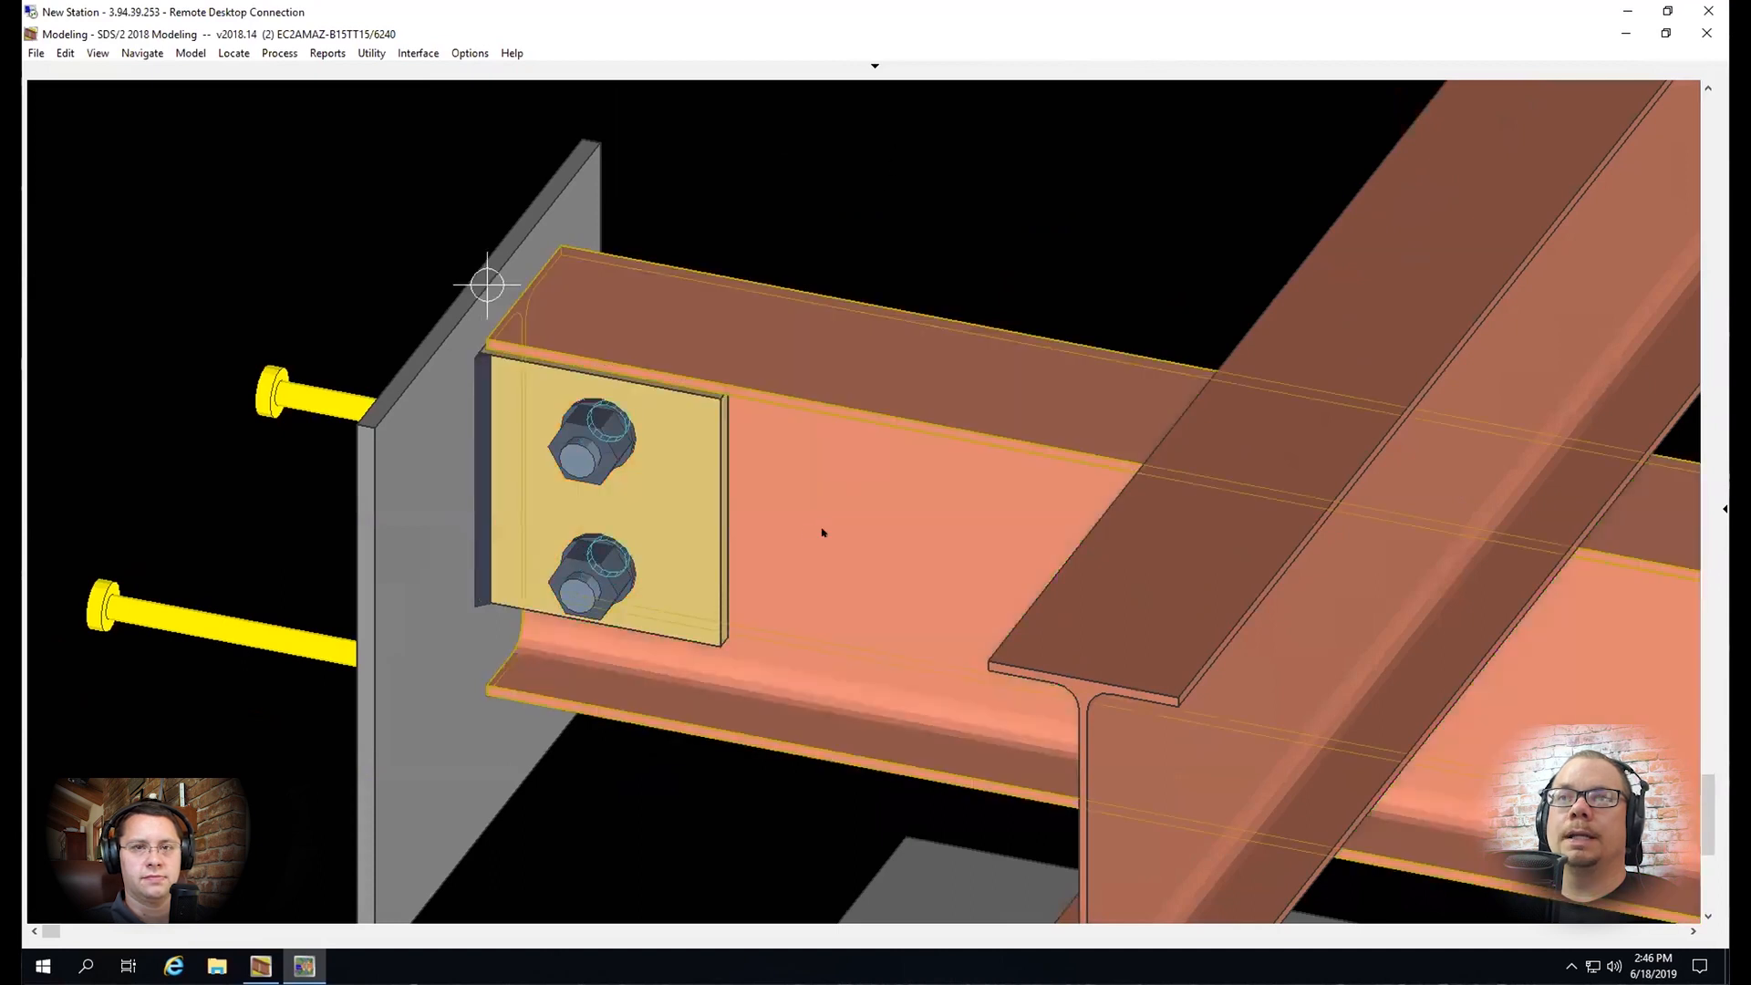
# Turn off Break apart in the general settings of the short W8x10 beam with the bolted shear plate
pyautogui.click(778, 465)
pyautogui.click(809, 465)
pyautogui.click(809, 465)
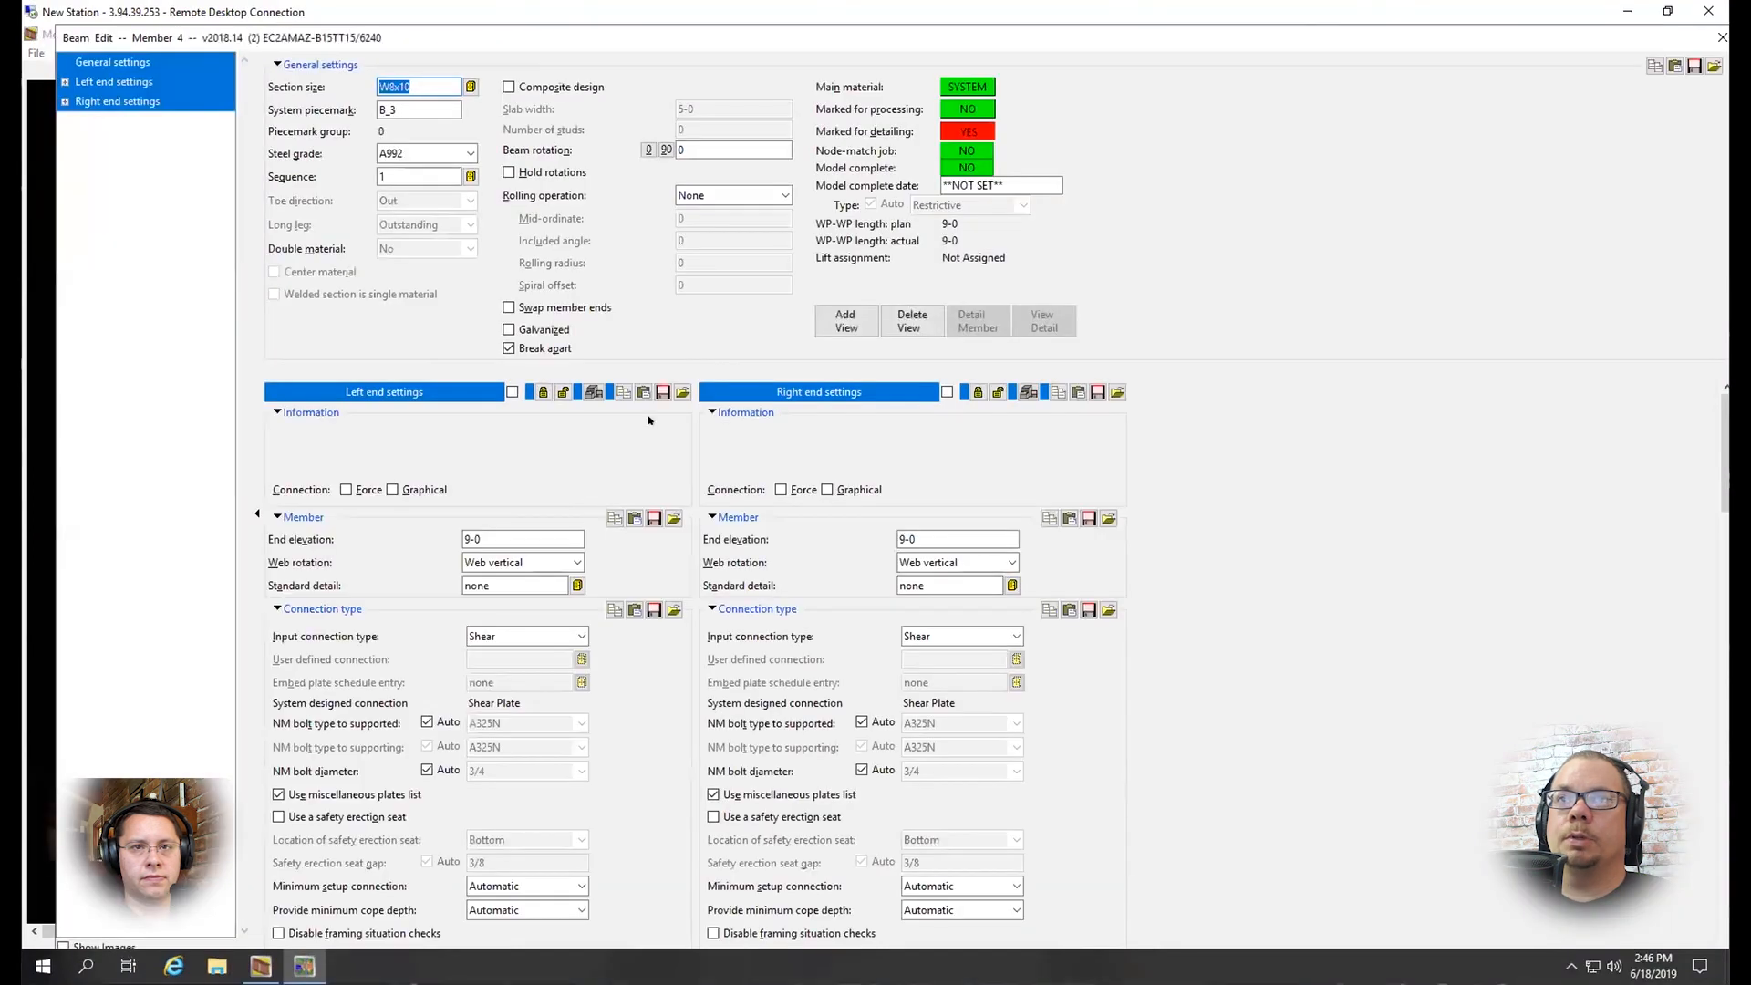
pyautogui.click(520, 345)
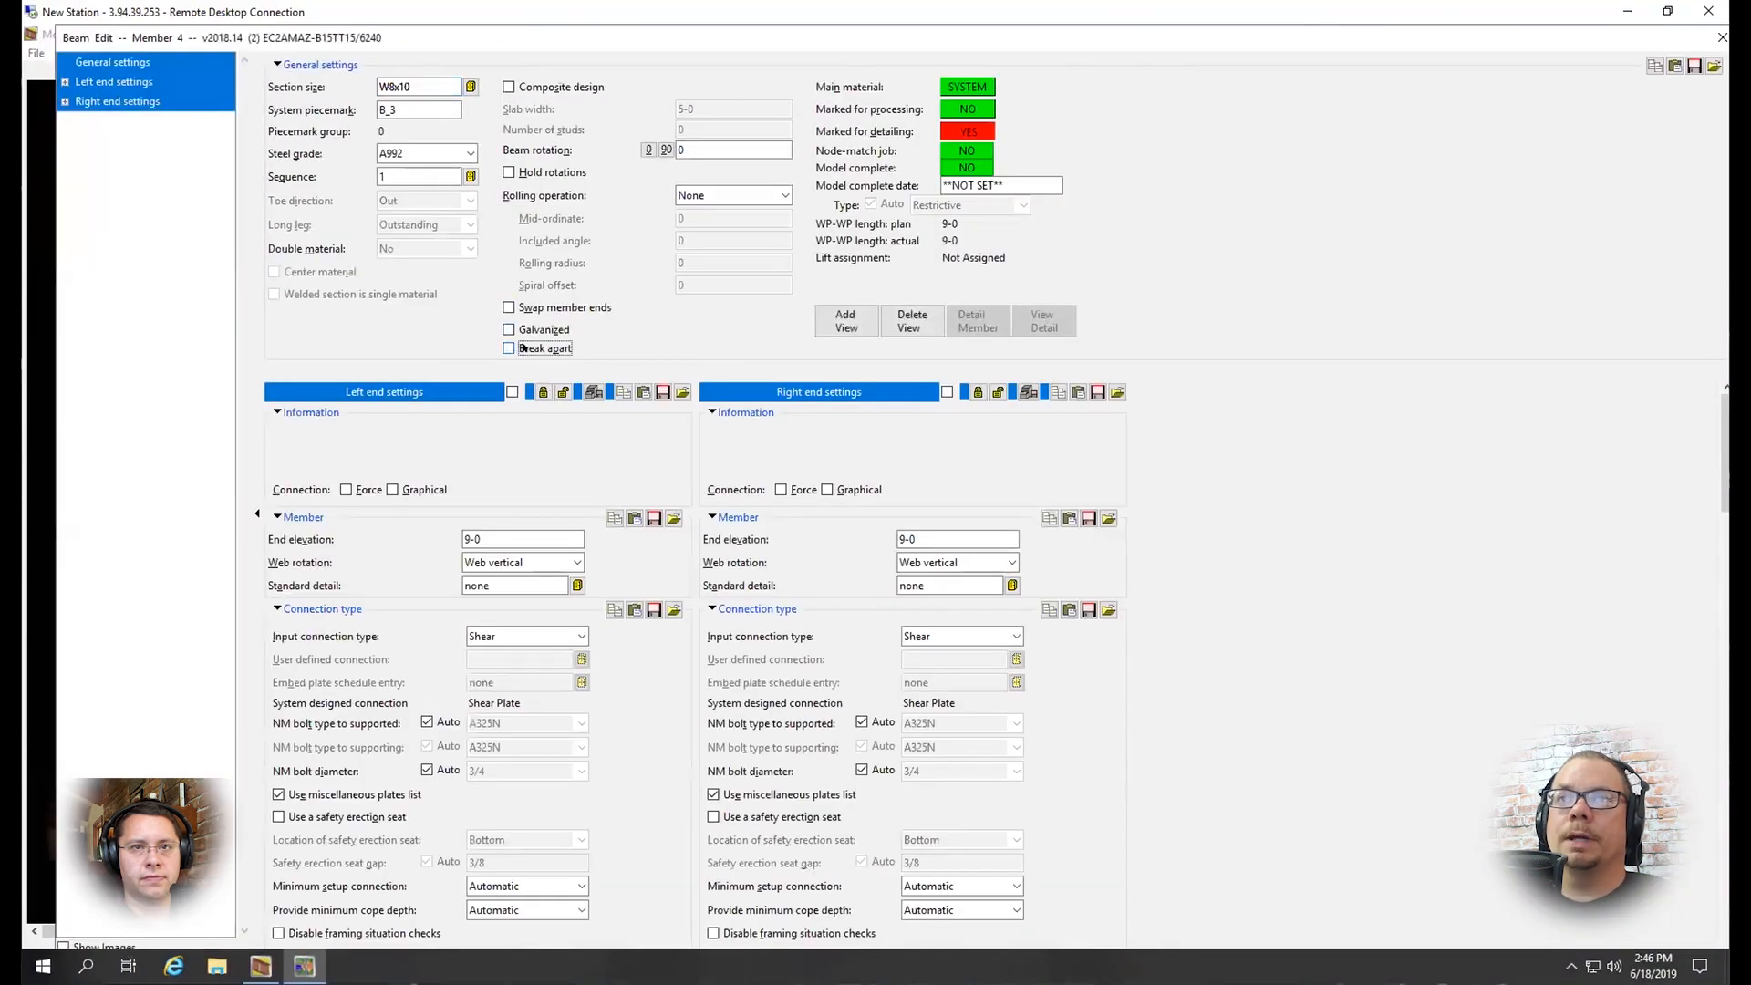
pyautogui.press('Return')
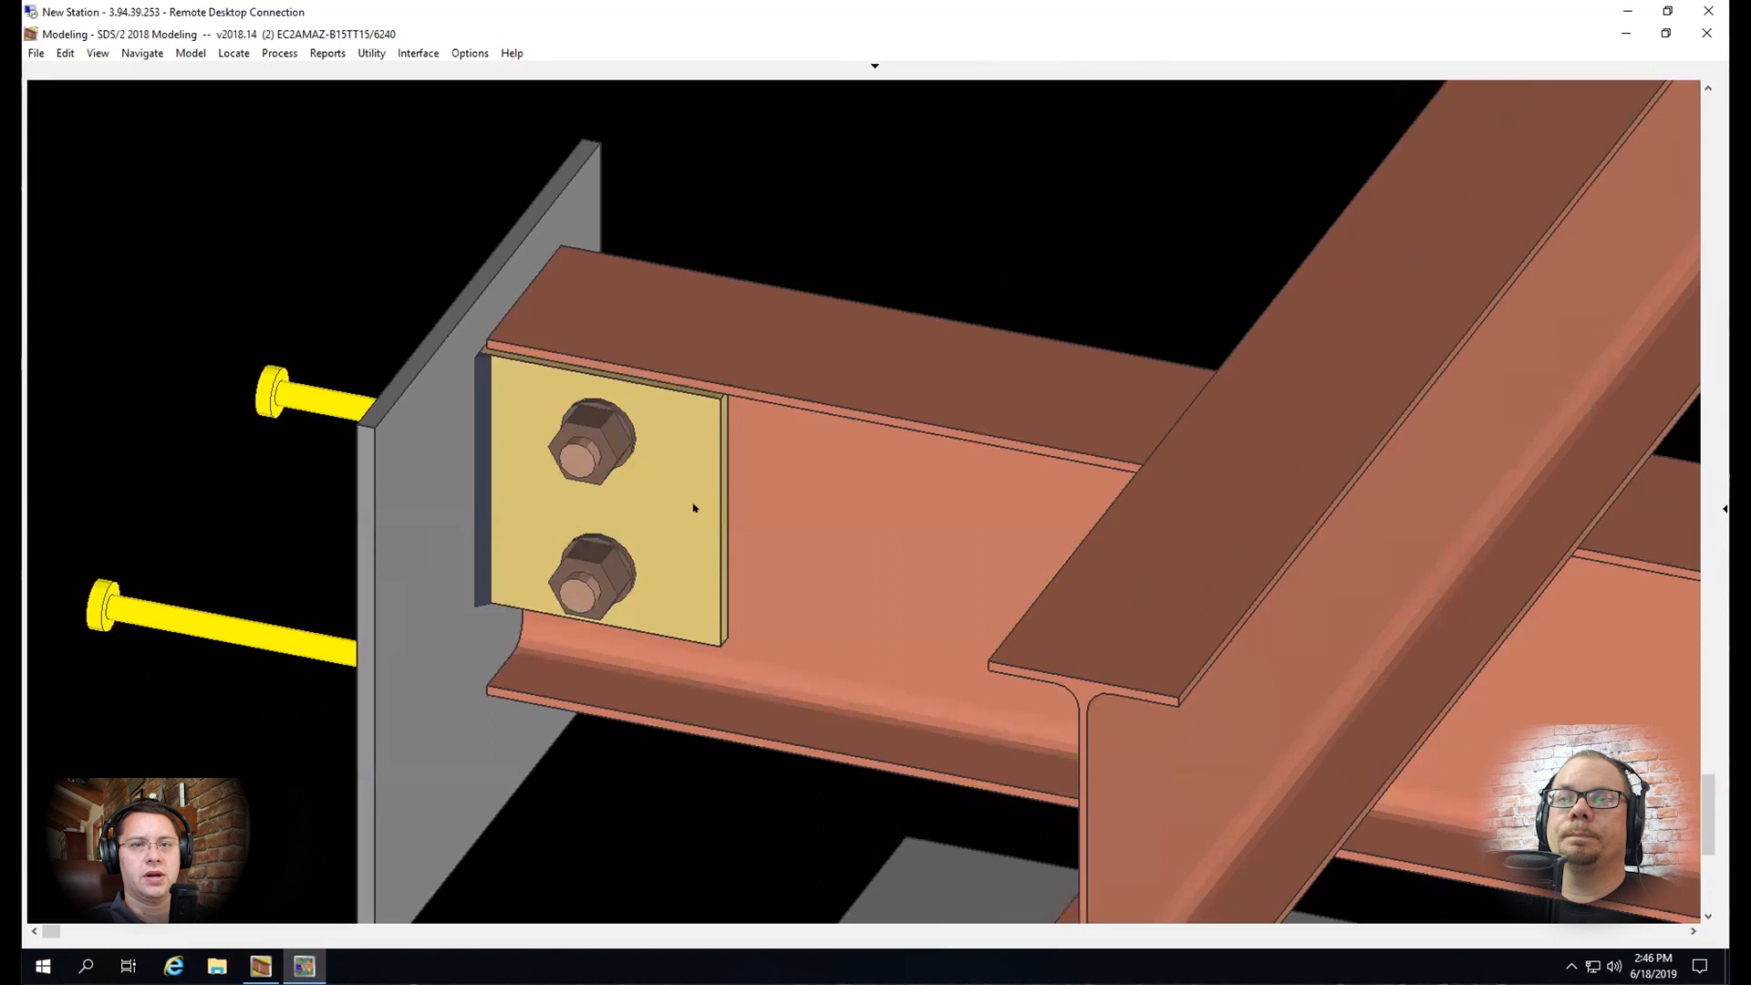
# Review the general settings of the embed plate at the short beam's left end, leaving them as they are
pyautogui.scroll(-3, 747, 499)
pyautogui.moveTo(713, 458); pyautogui.dragTo(709, 463, button='middle')
pyautogui.moveTo(666, 392); pyautogui.dragTo(794, 409, button='middle')
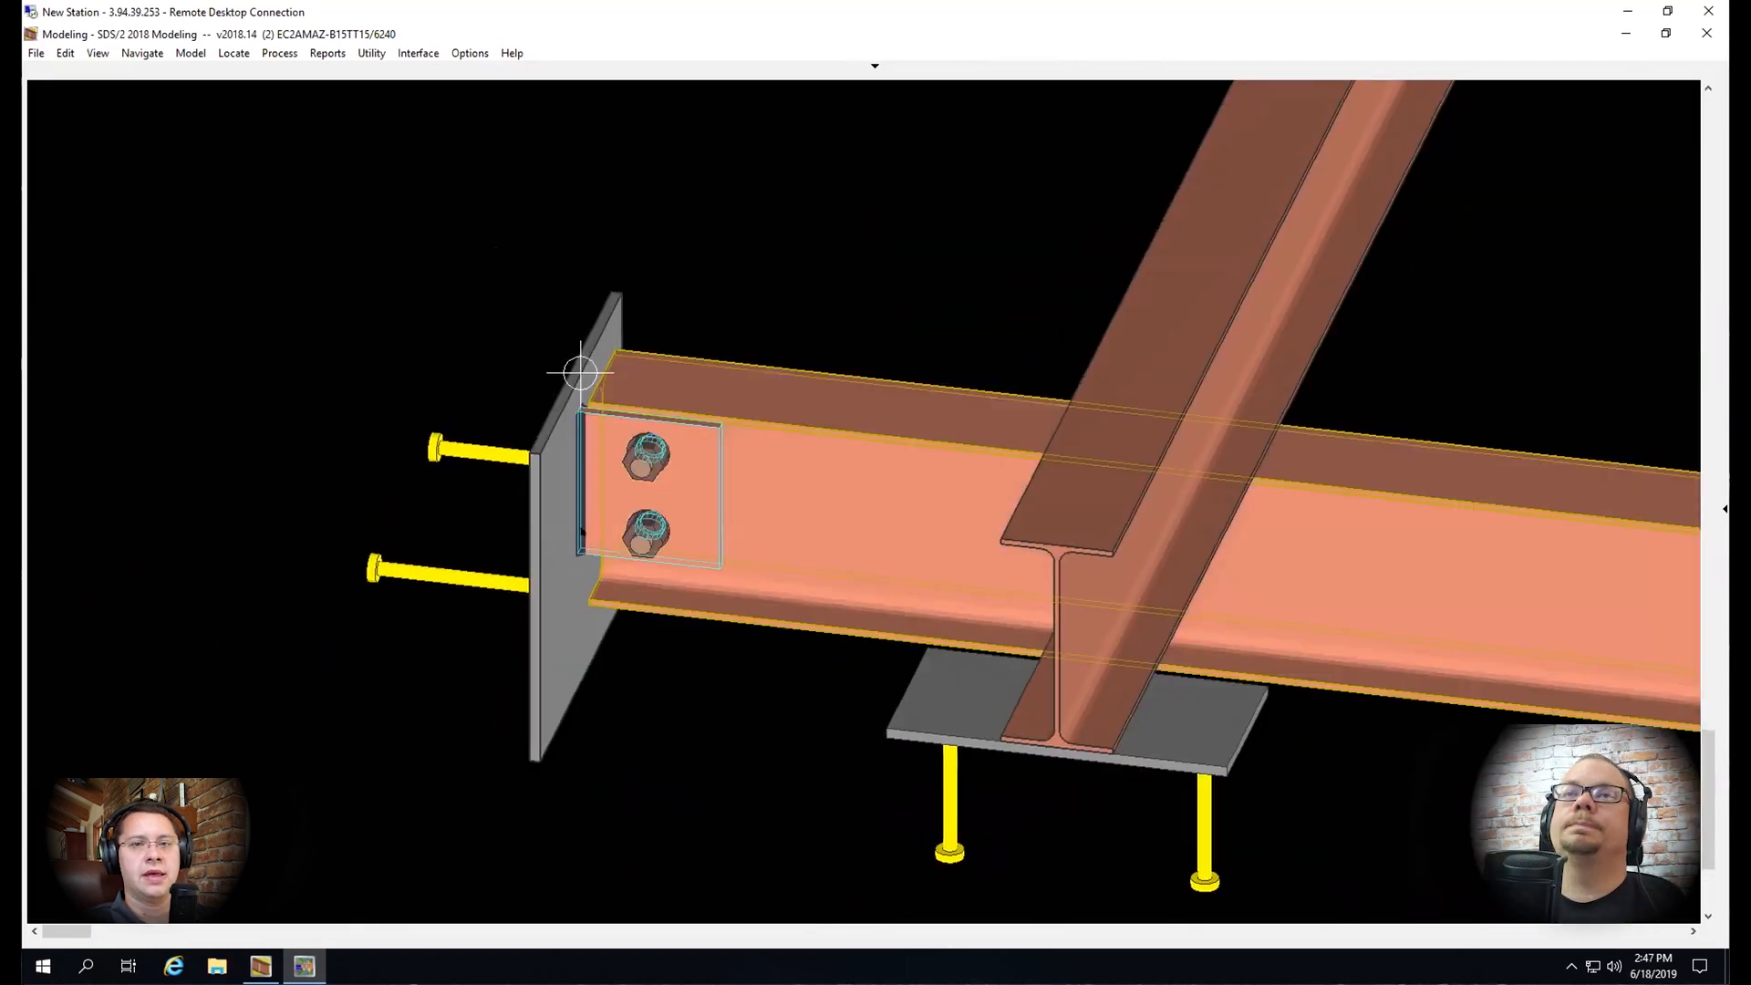
pyautogui.scroll(2, 589, 528)
pyautogui.click(536, 478)
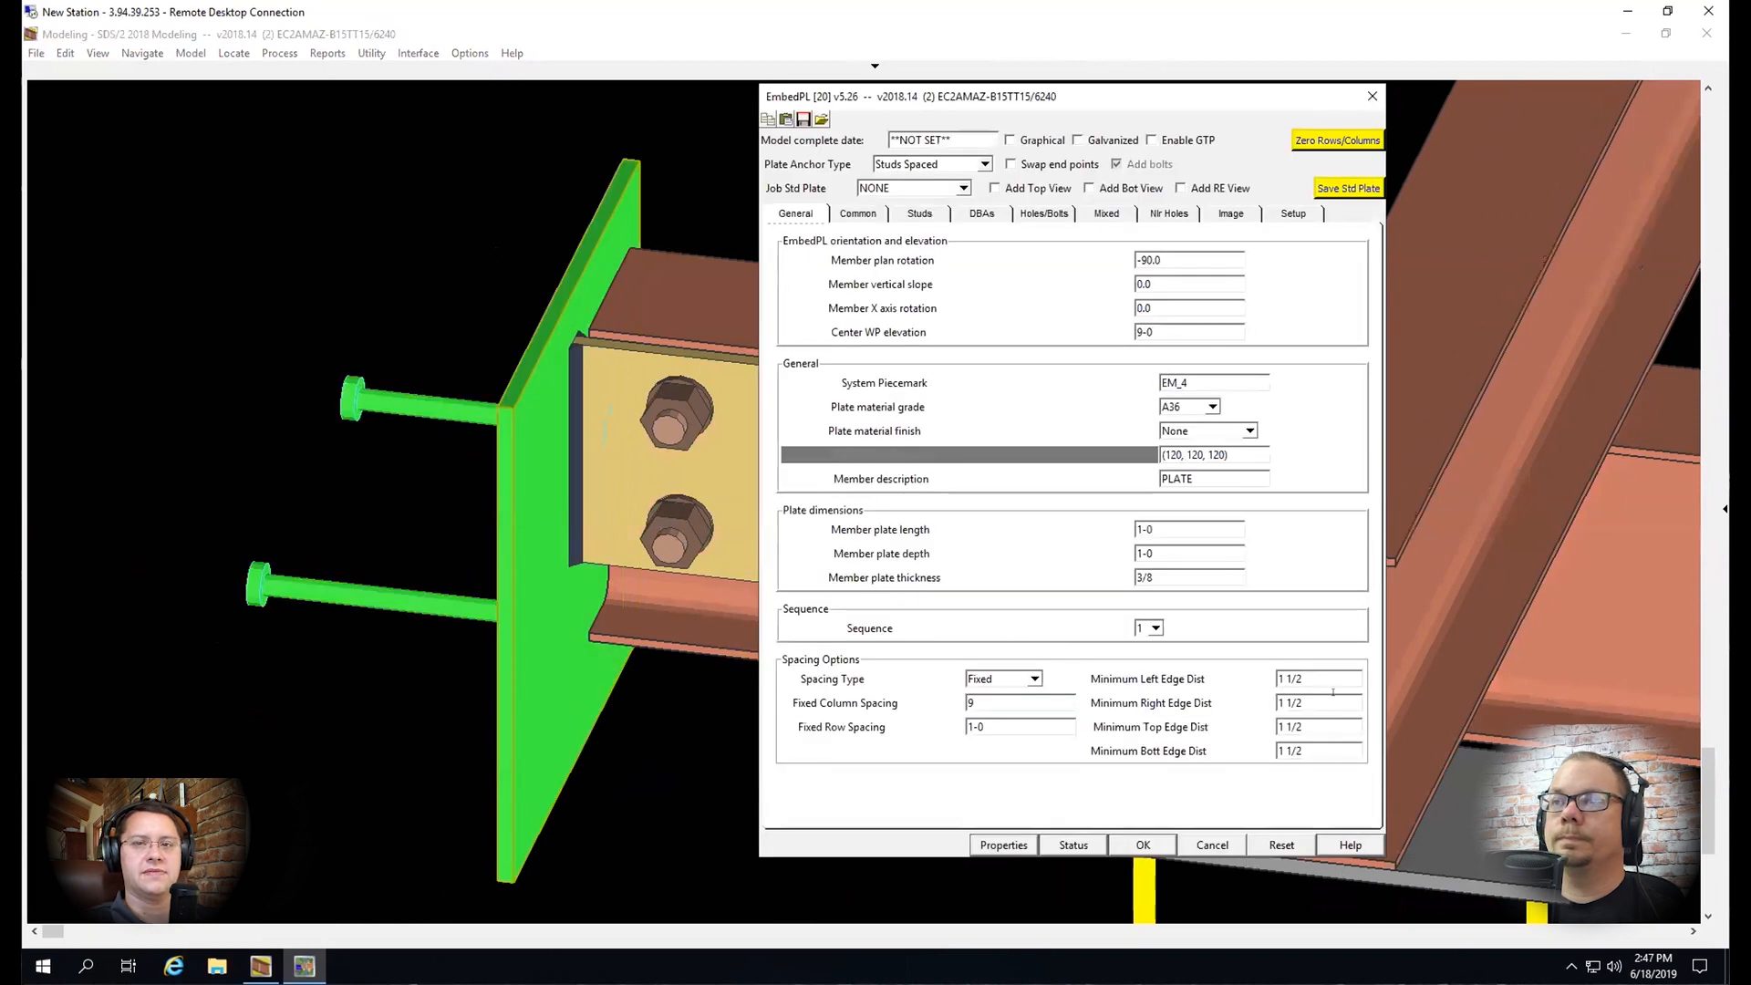
pyautogui.press('Return')
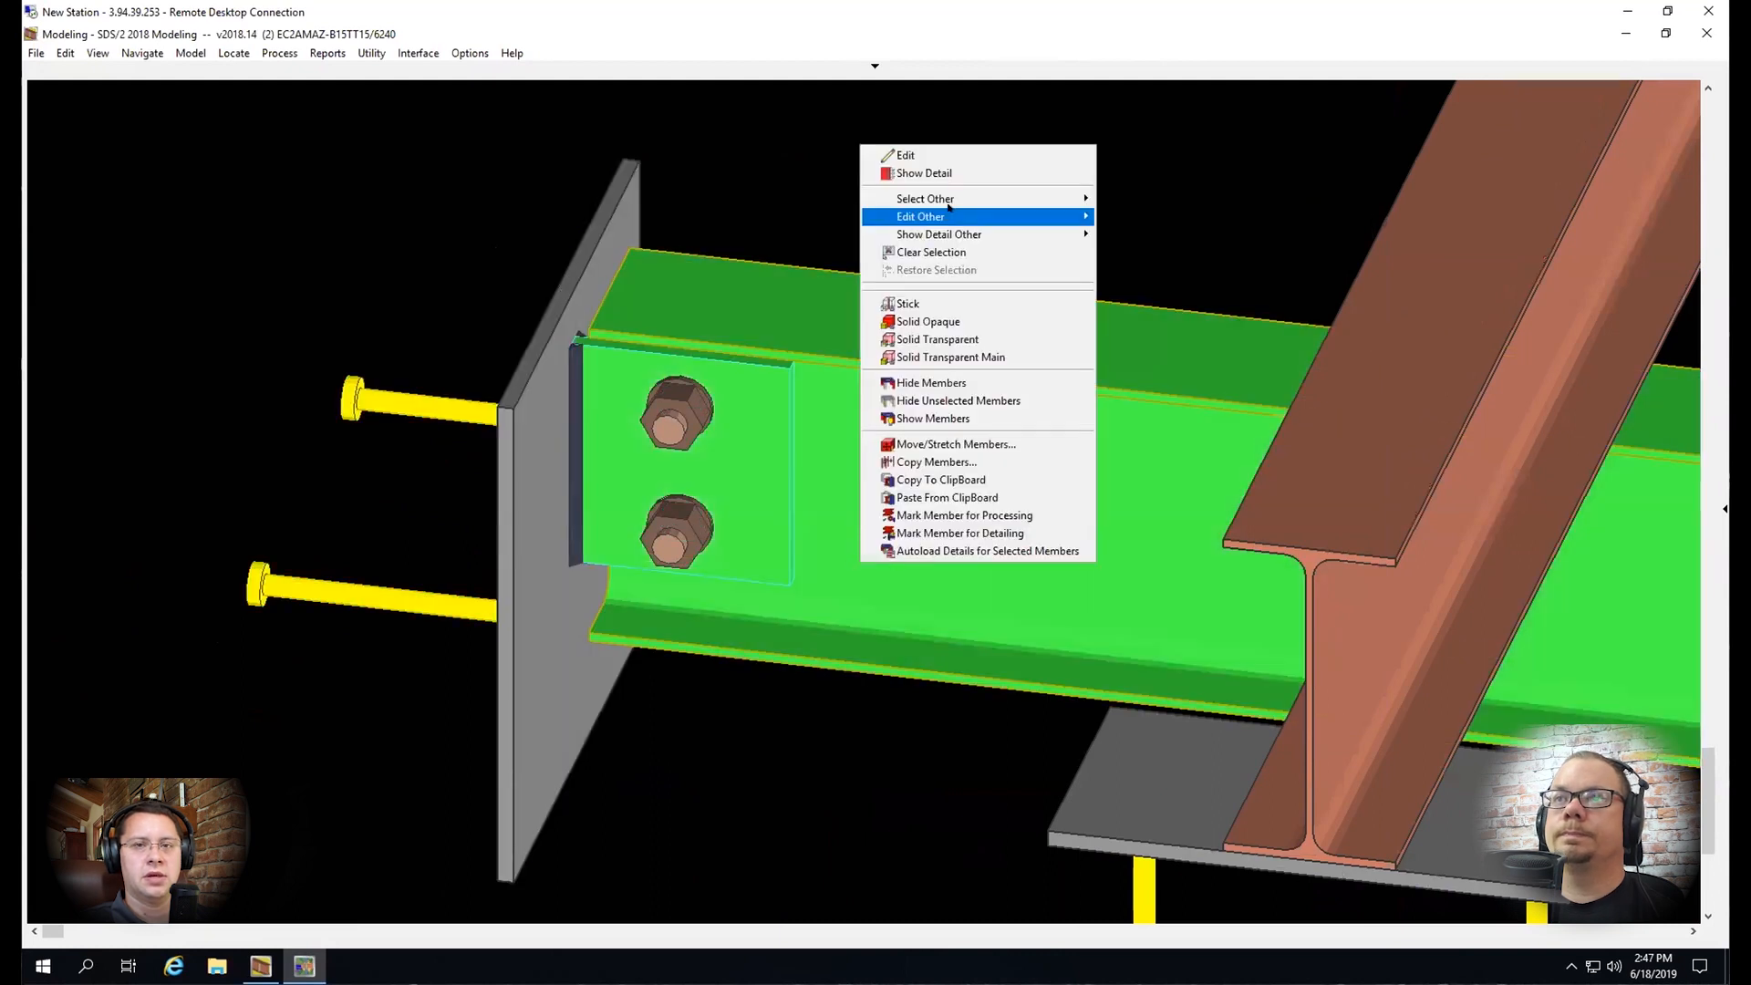
# Turn Break apart back on for the short W8x10 beam so its shear plate is a separate member
pyautogui.click(949, 153)
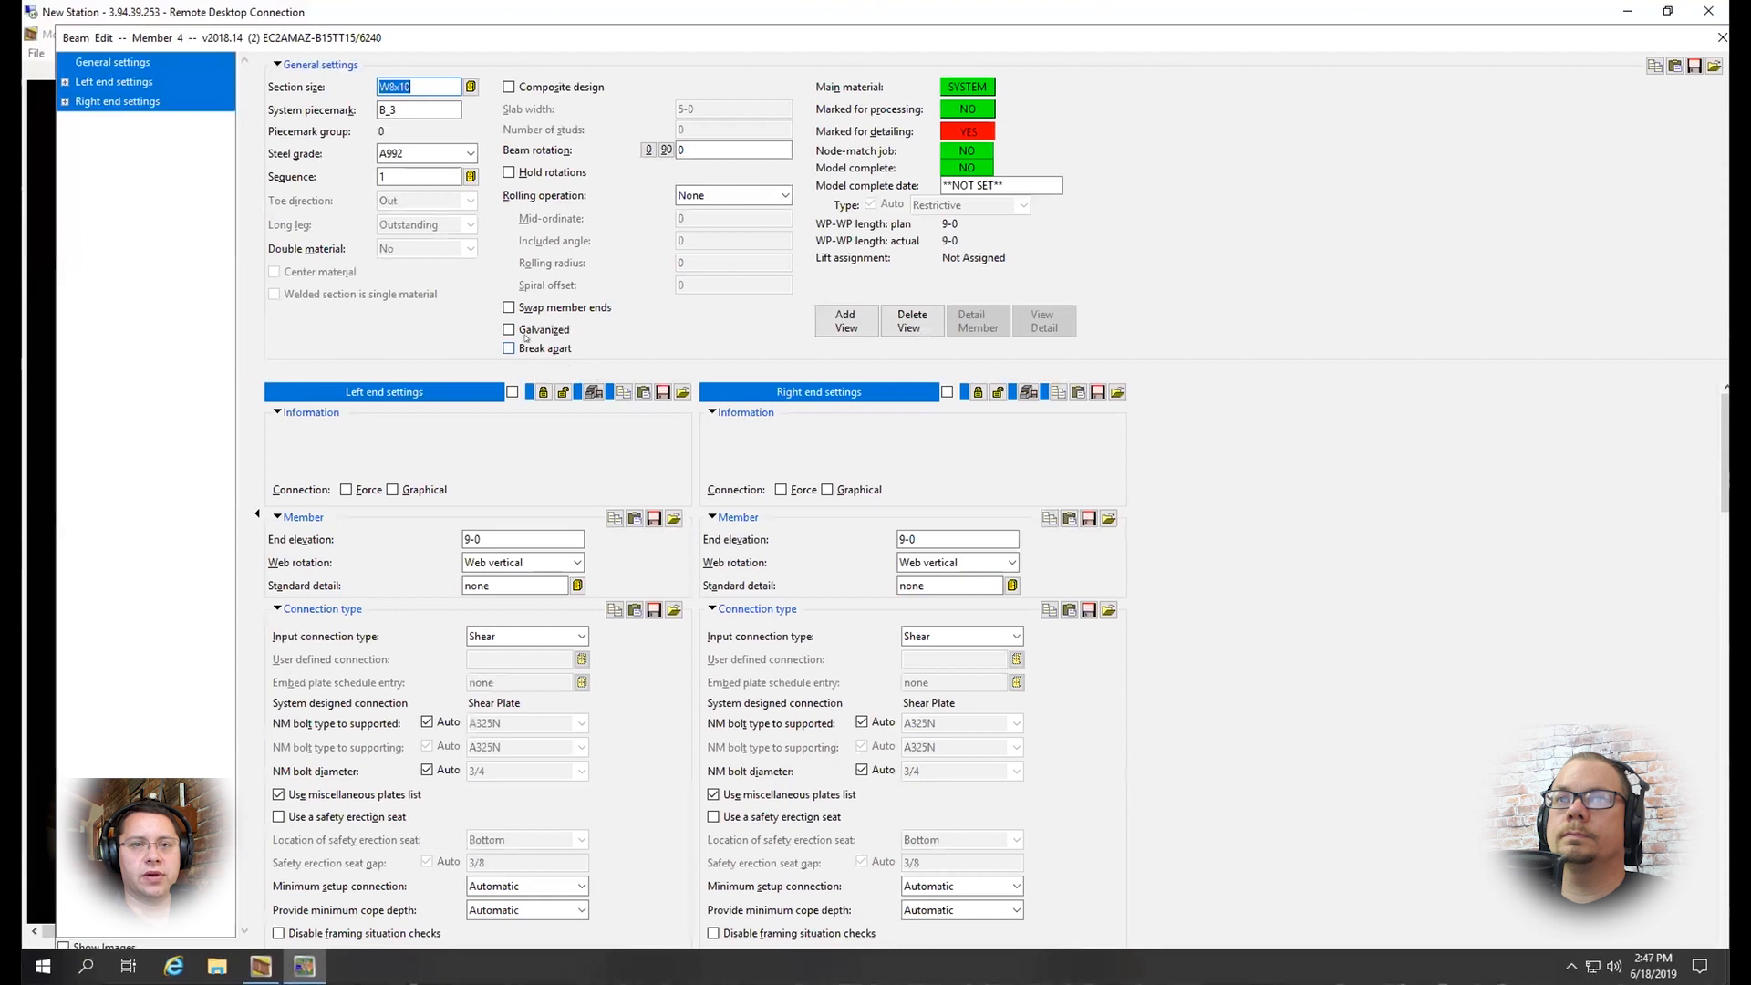
pyautogui.click(525, 339)
pyautogui.press('Return')
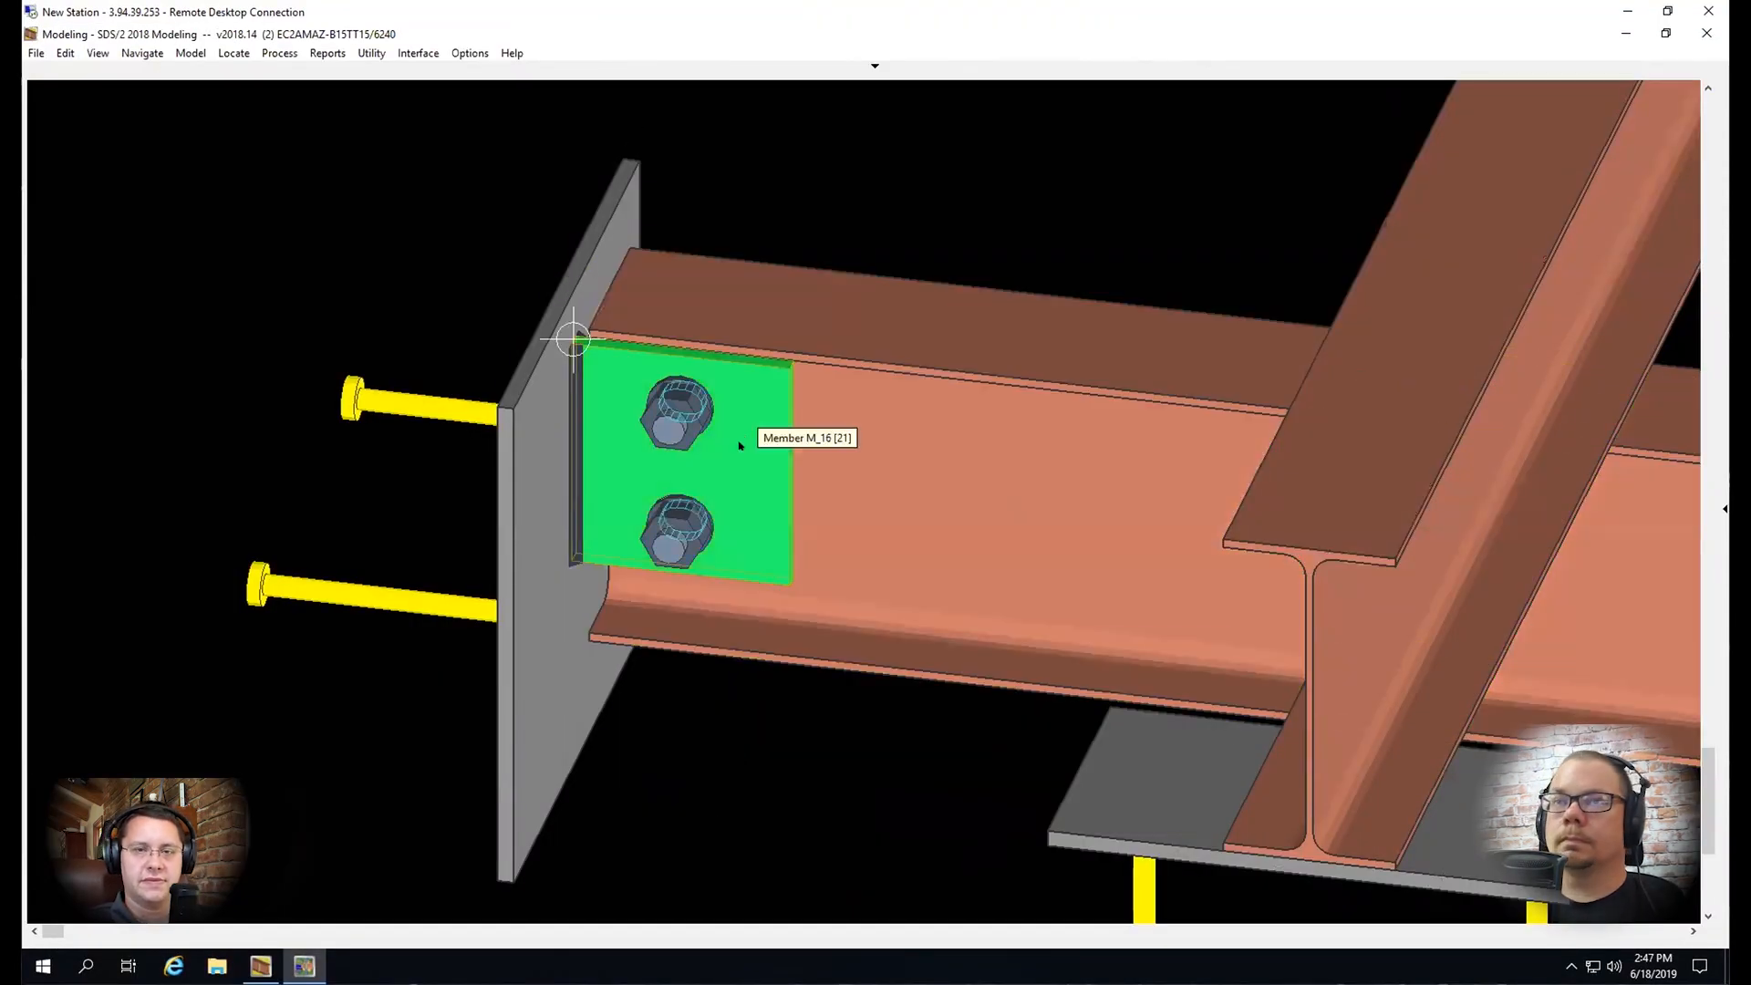
# Try to open the detail of the separate shear plate member at the short beam's left end
pyautogui.click(739, 444)
pyautogui.press('Return')
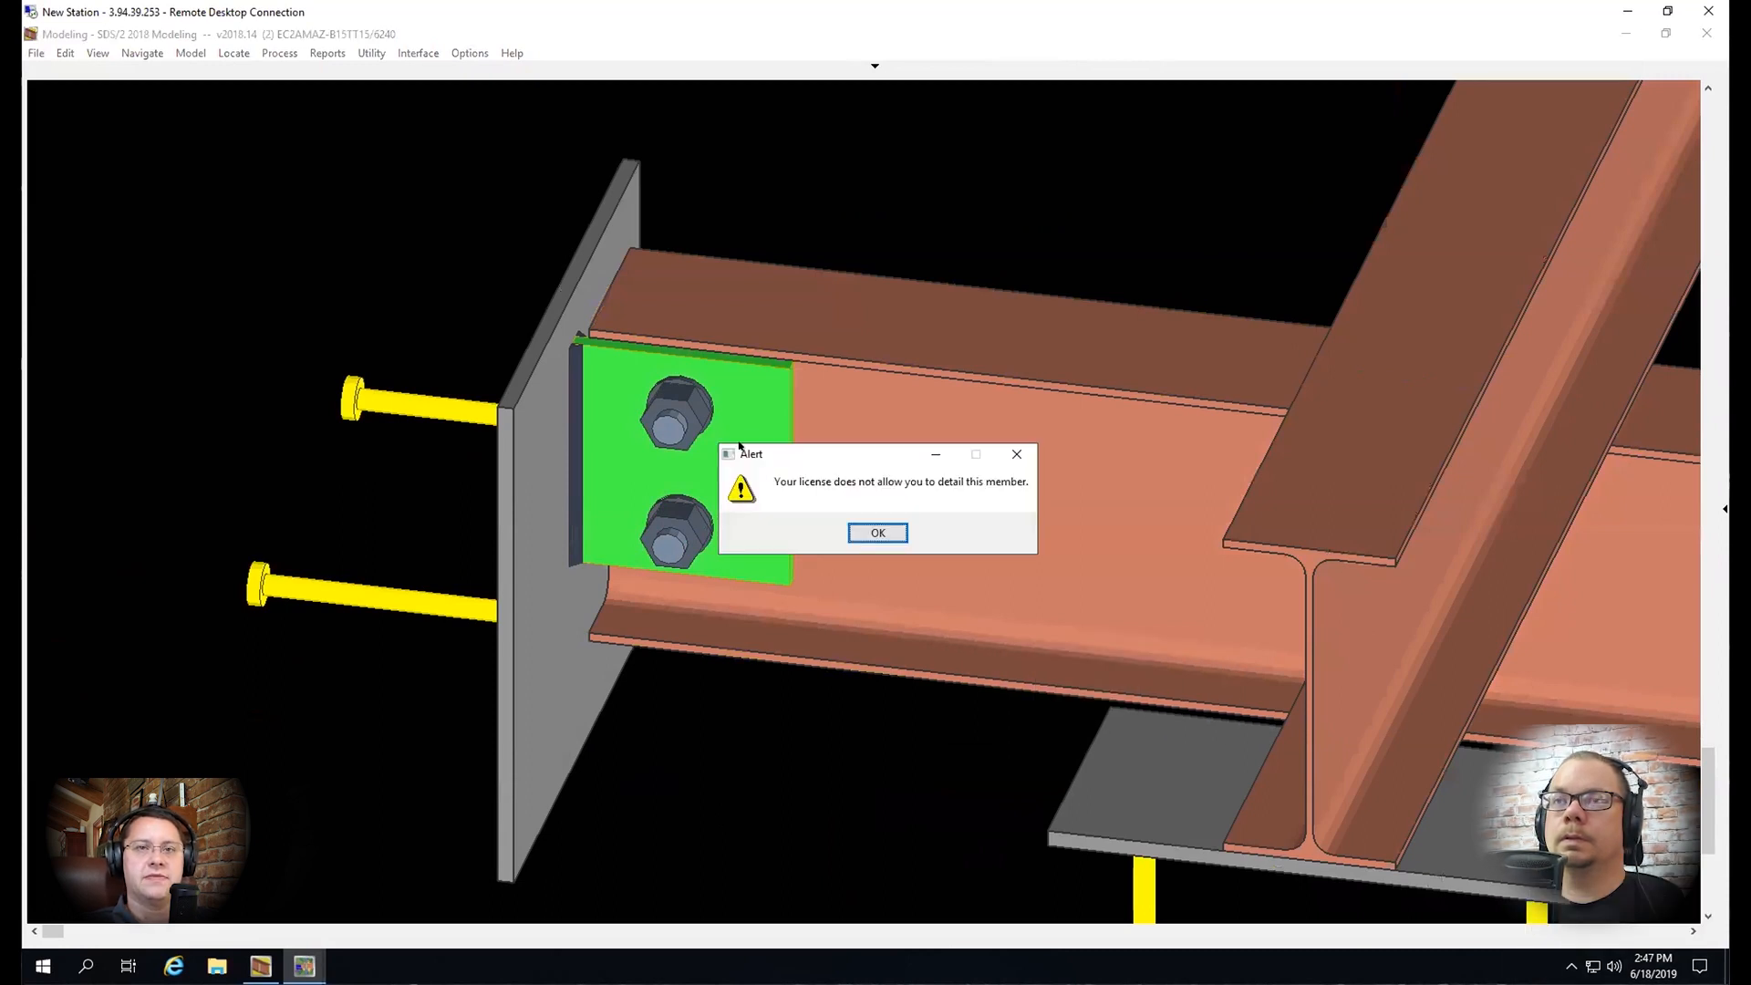
pyautogui.click(875, 532)
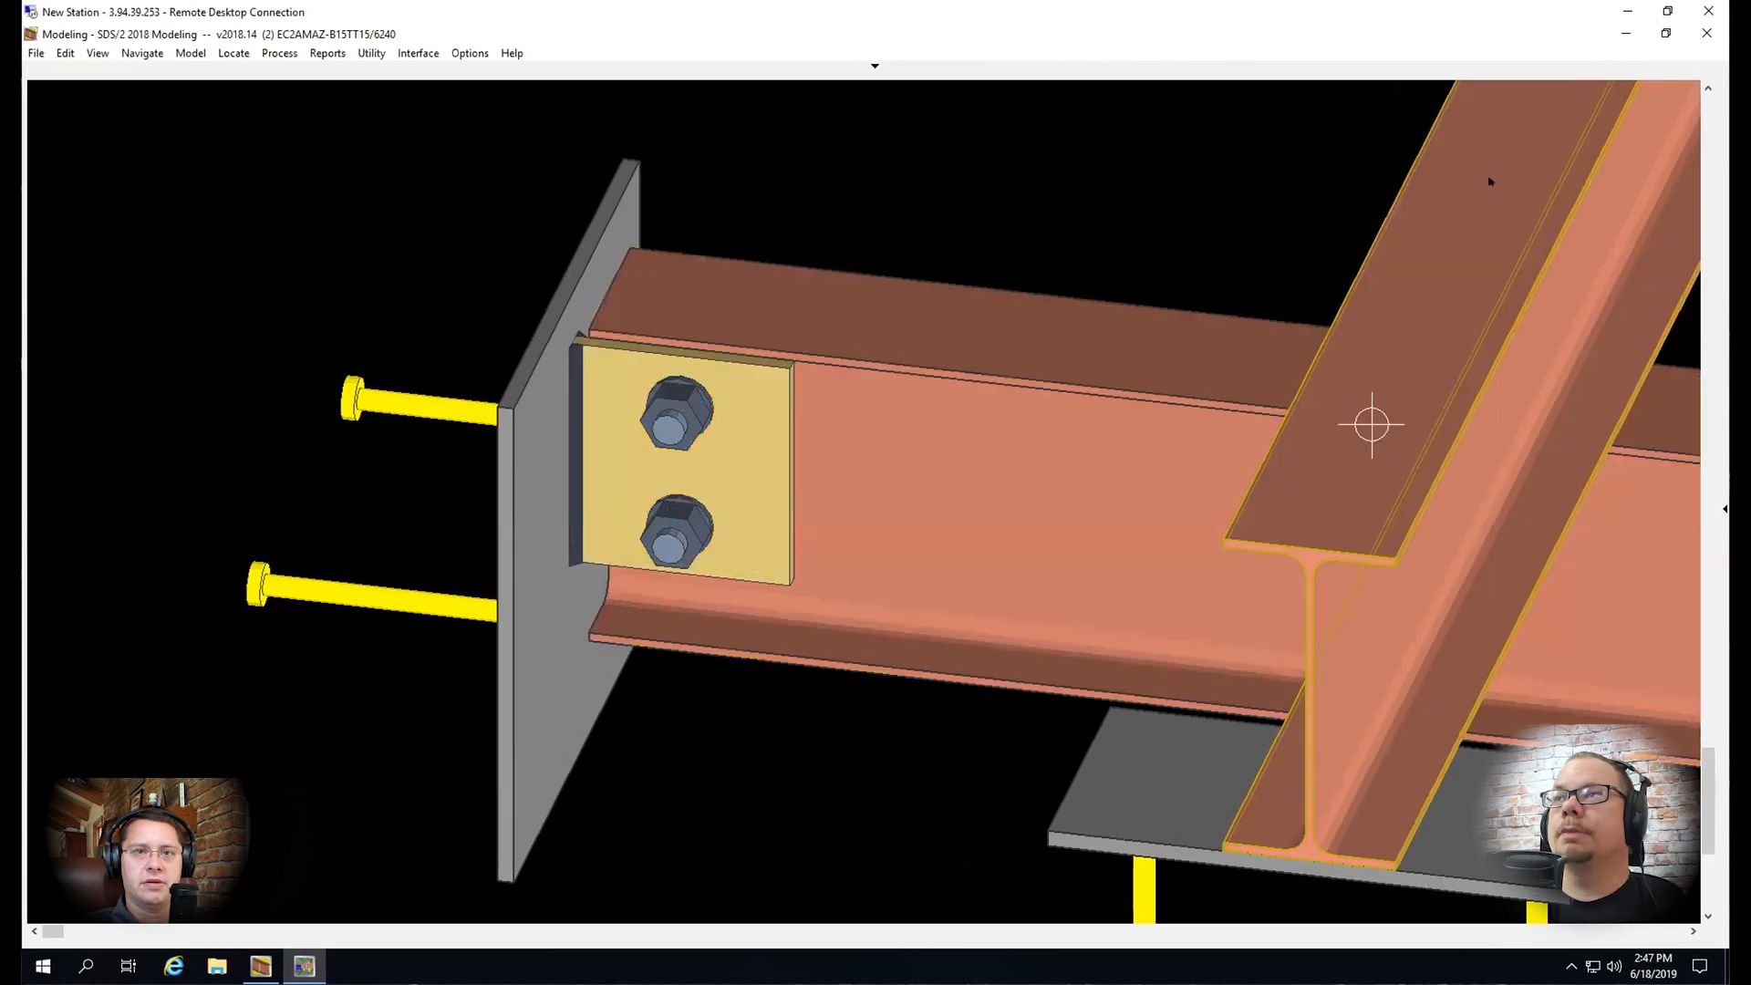
# Switch to the SDS/2 Drafting session, review the dimensions and holes on shear plate detail M_16, and close the drawing
pyautogui.click(1625, 33)
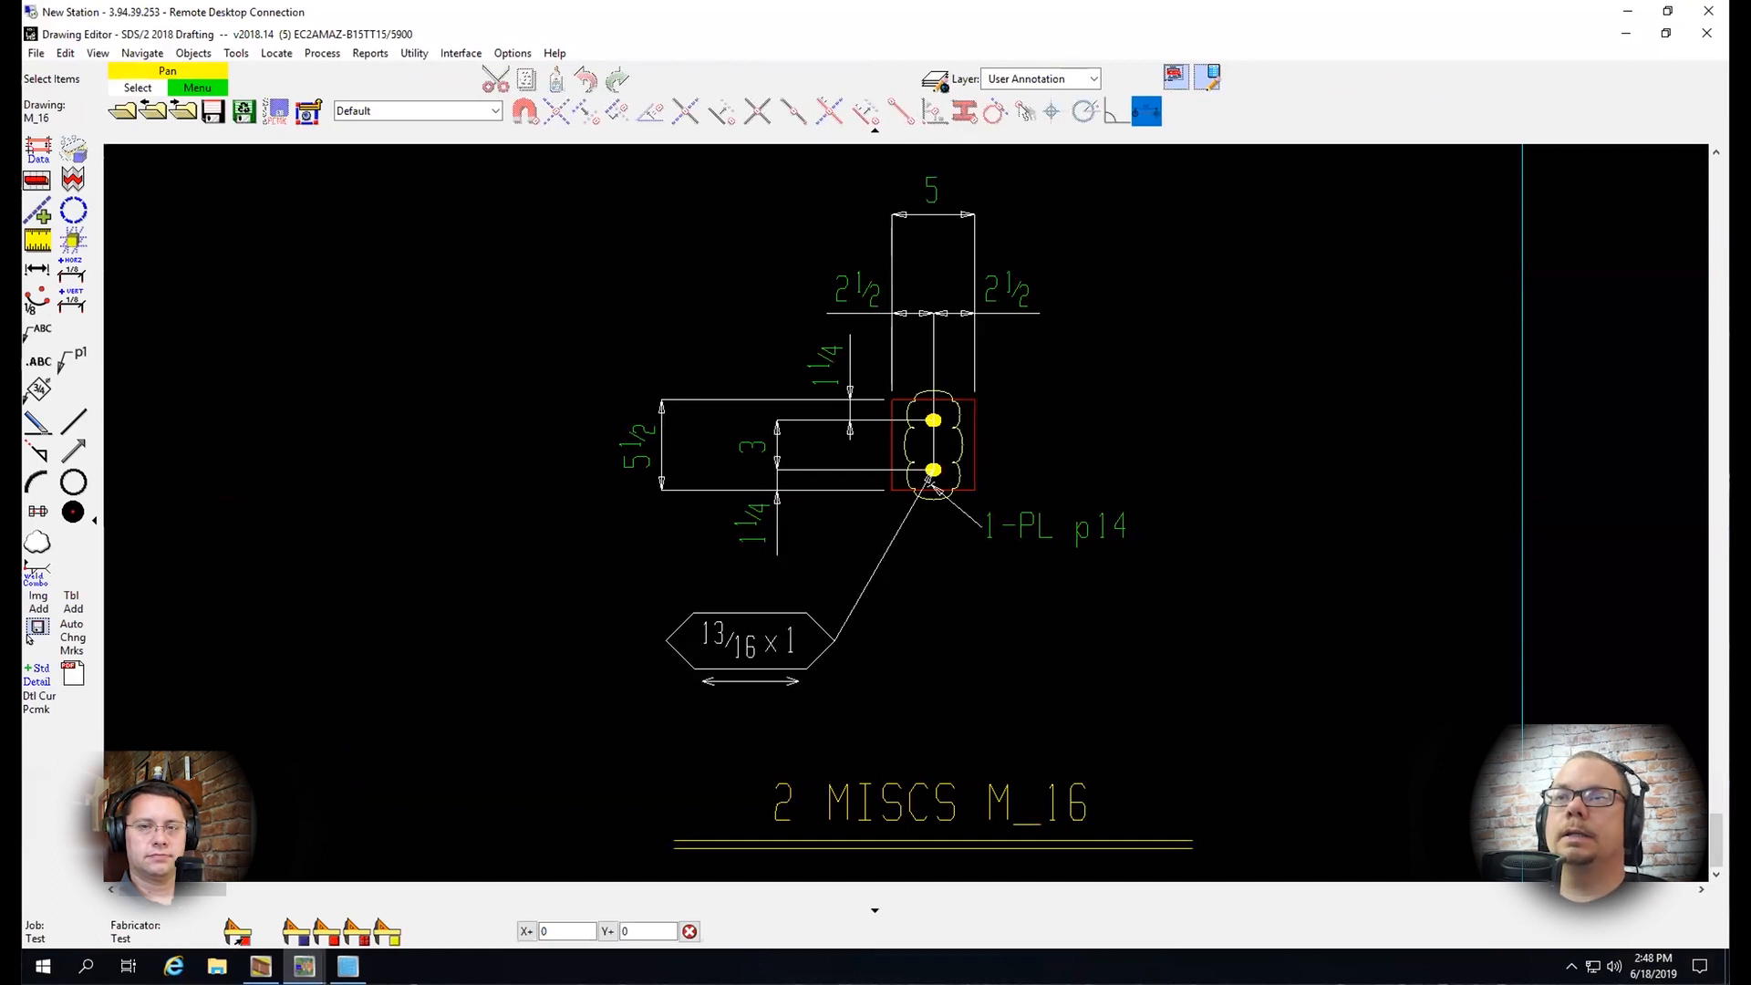
pyautogui.scroll(2, 930, 484)
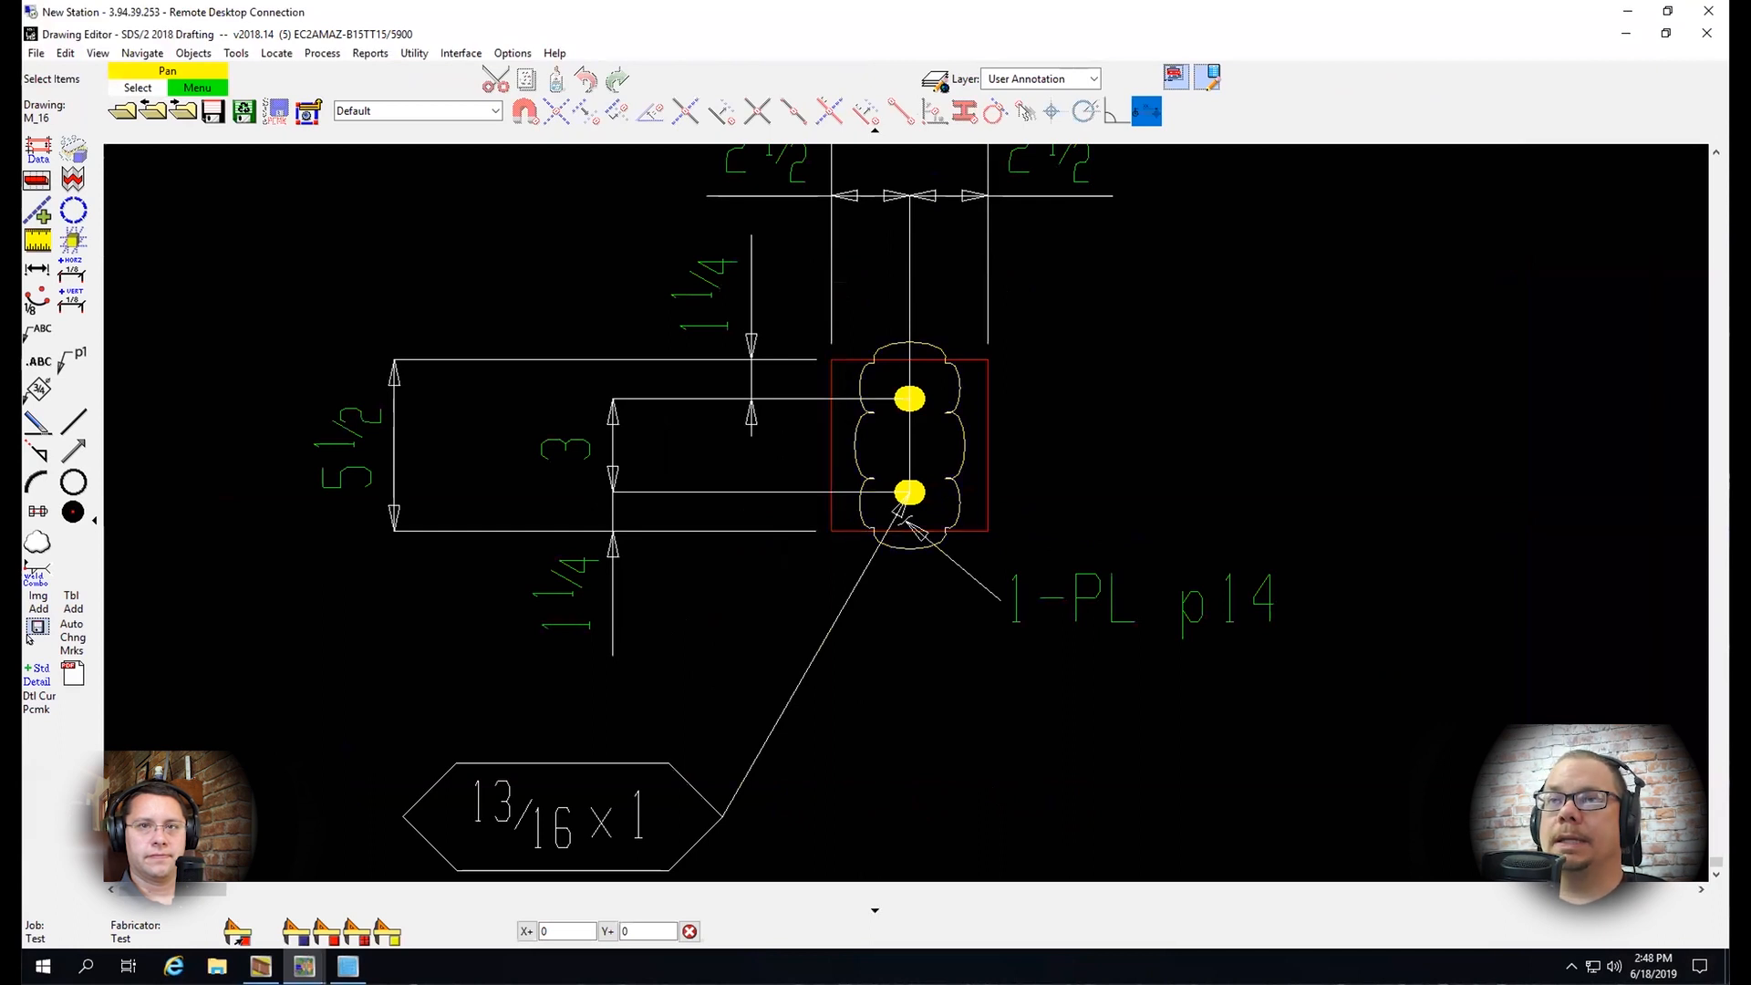
pyautogui.scroll(-1, 924, 481)
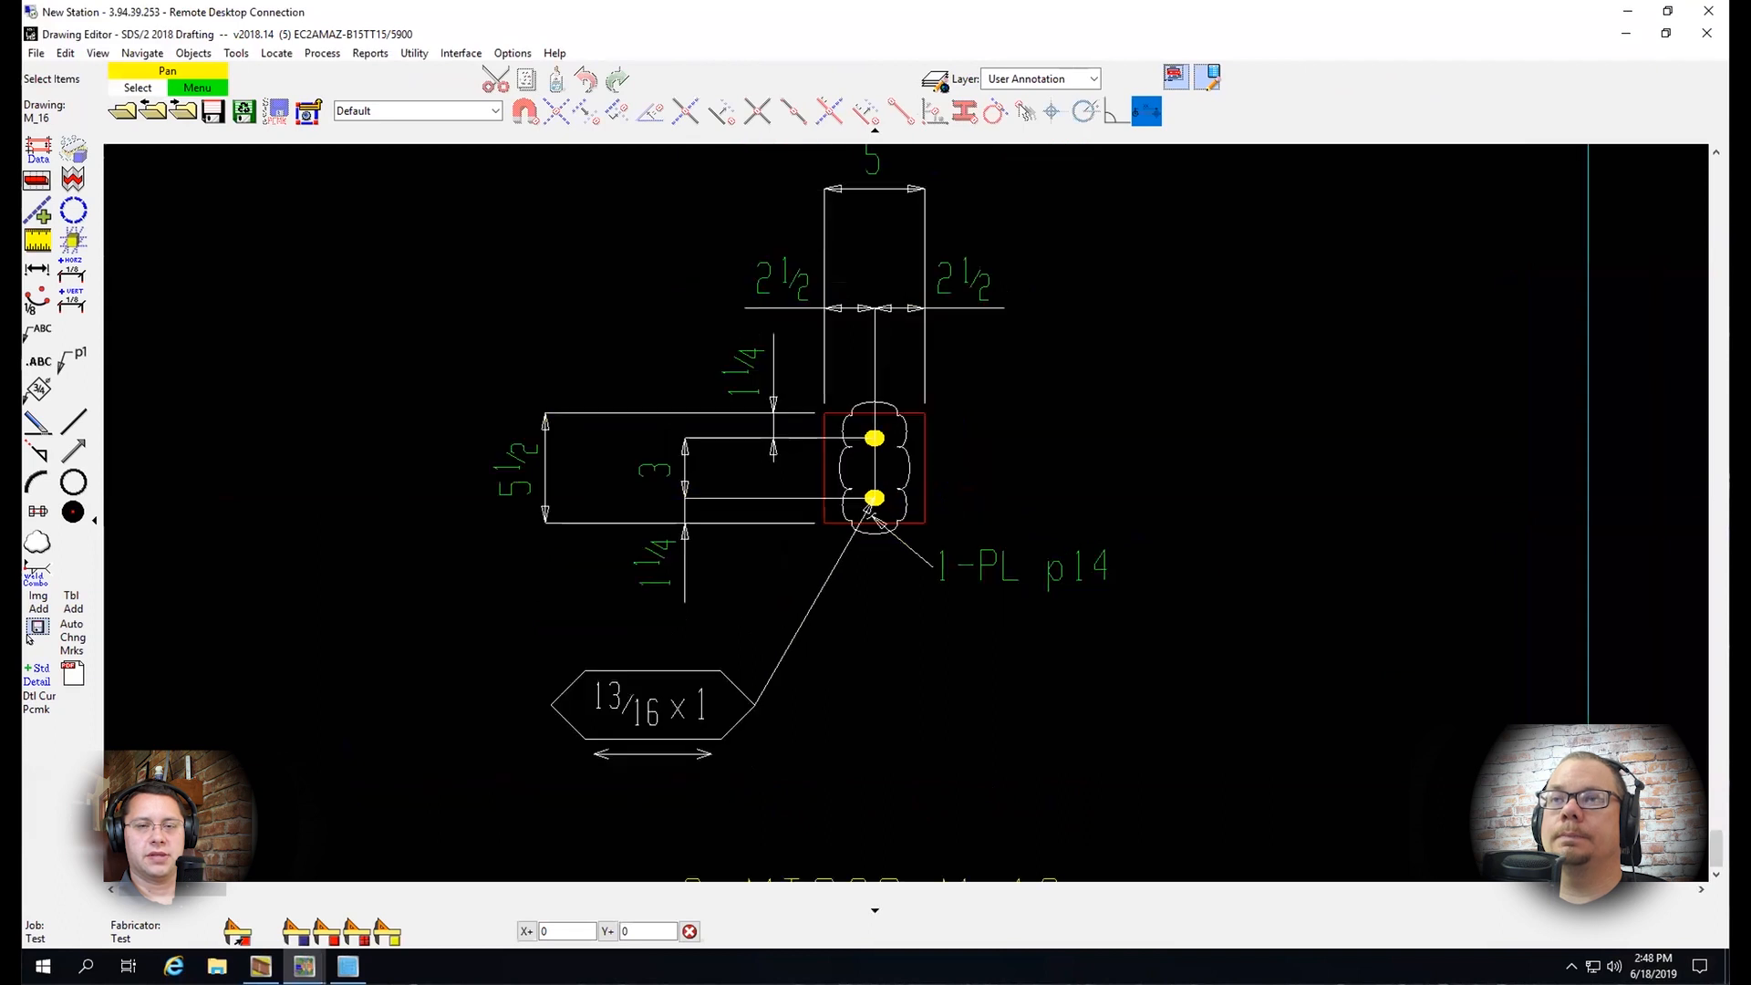
pyautogui.scroll(-1, 923, 481)
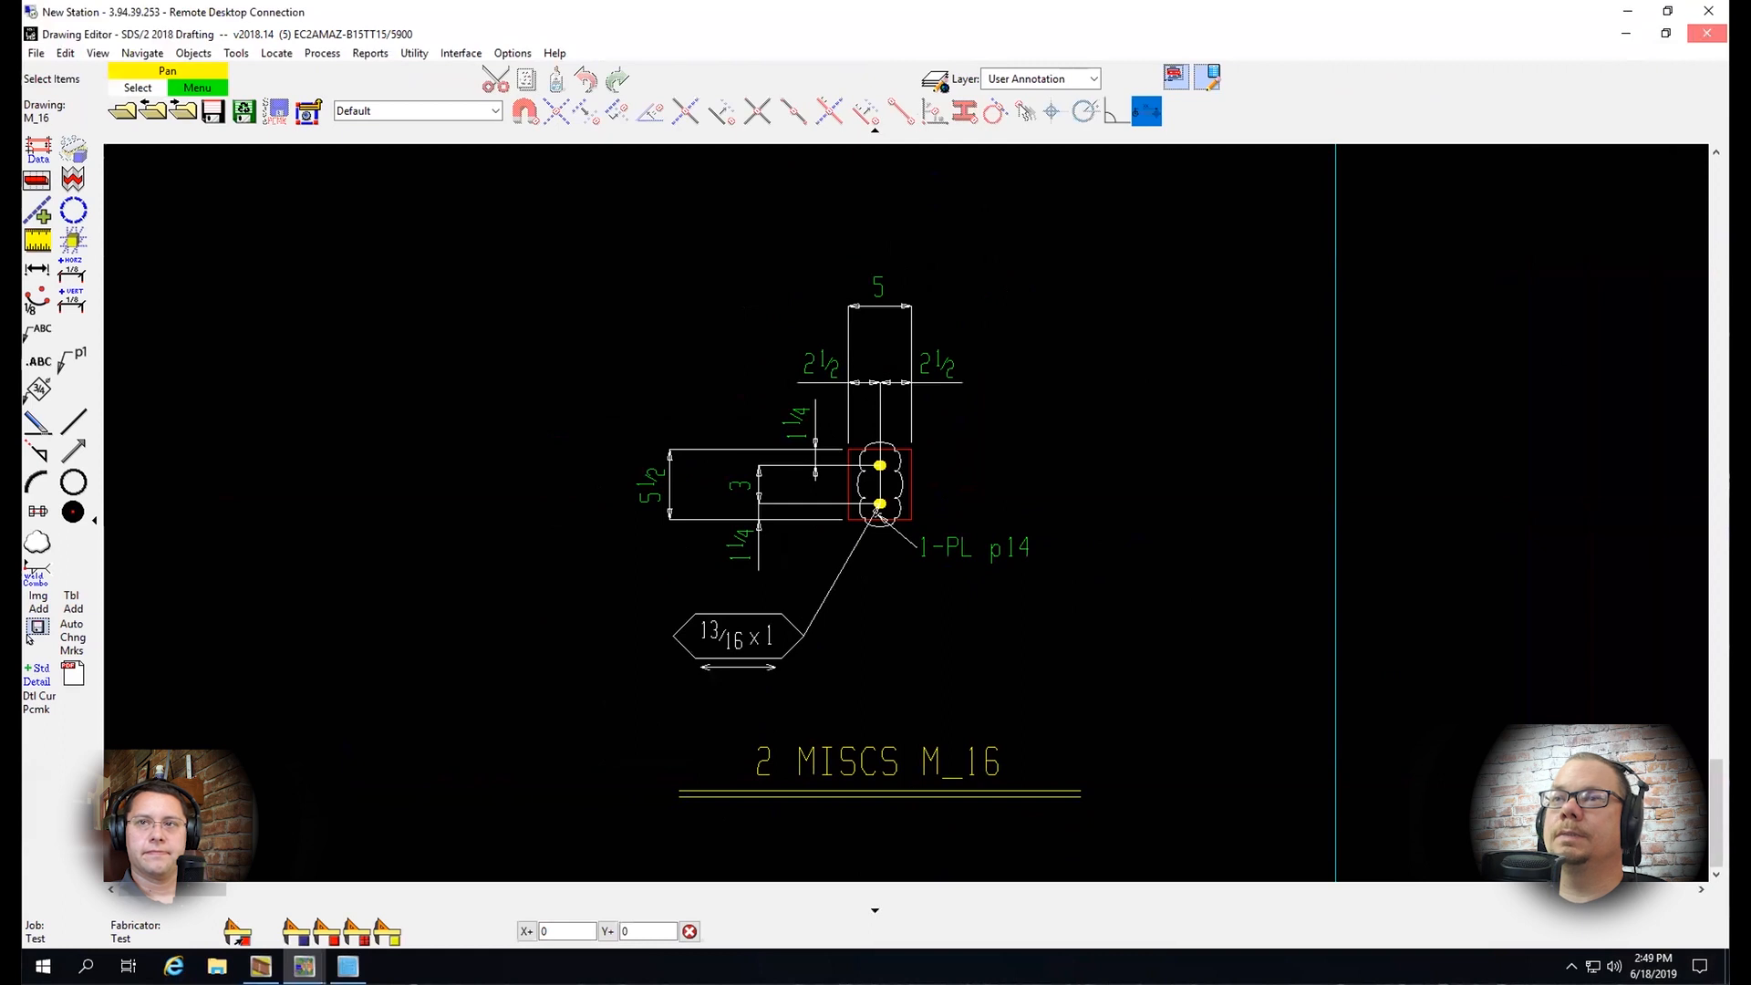
pyautogui.click(1706, 33)
pyautogui.click(926, 389)
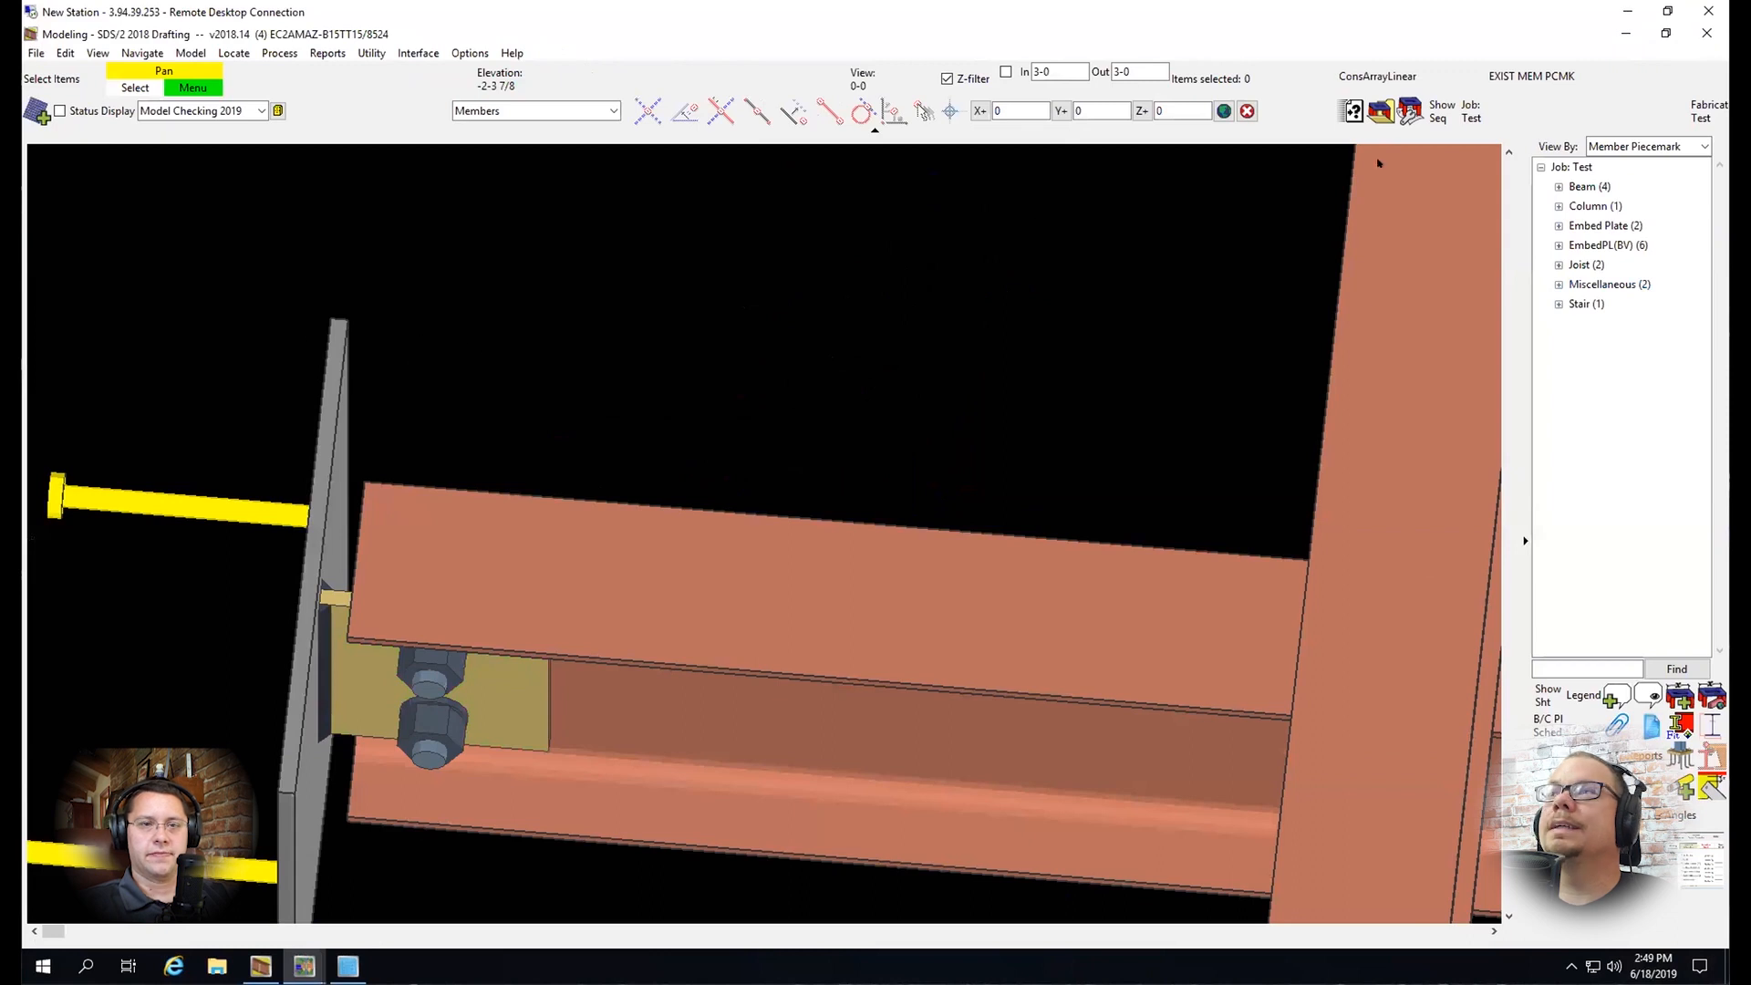
# Switch back to the SDS/2 Modeling session and examine in 3D how the two joists meet the column
pyautogui.click(1624, 33)
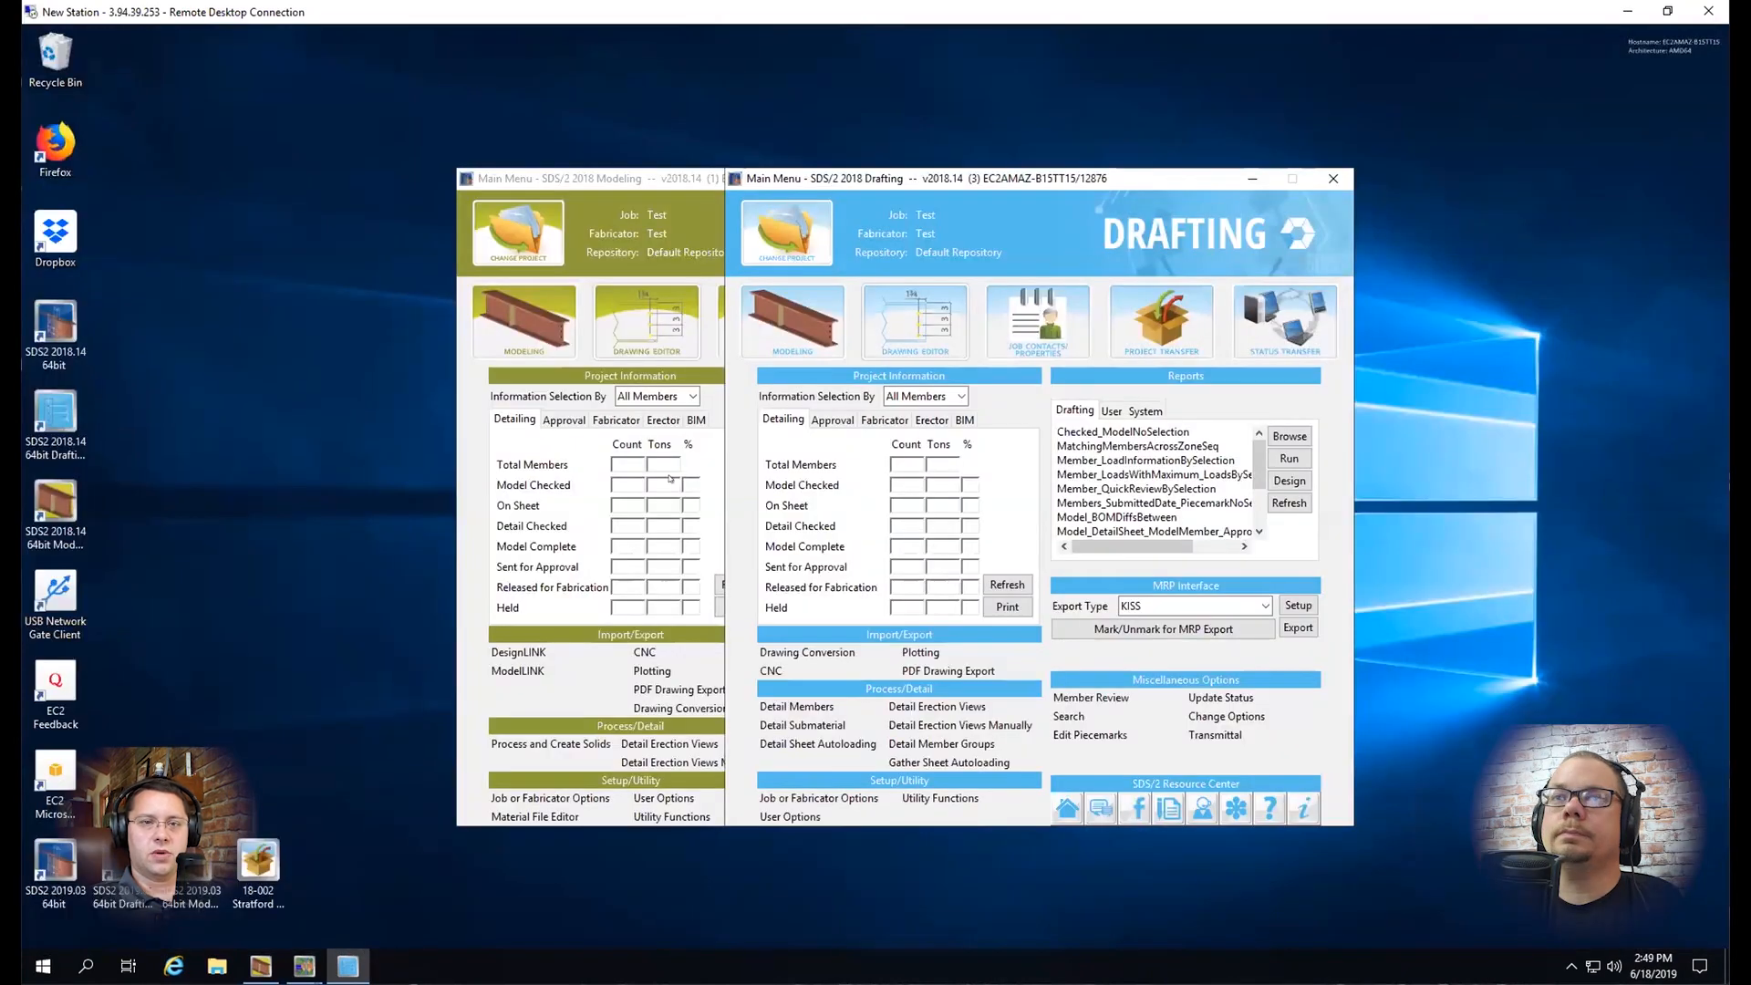
pyautogui.click(302, 965)
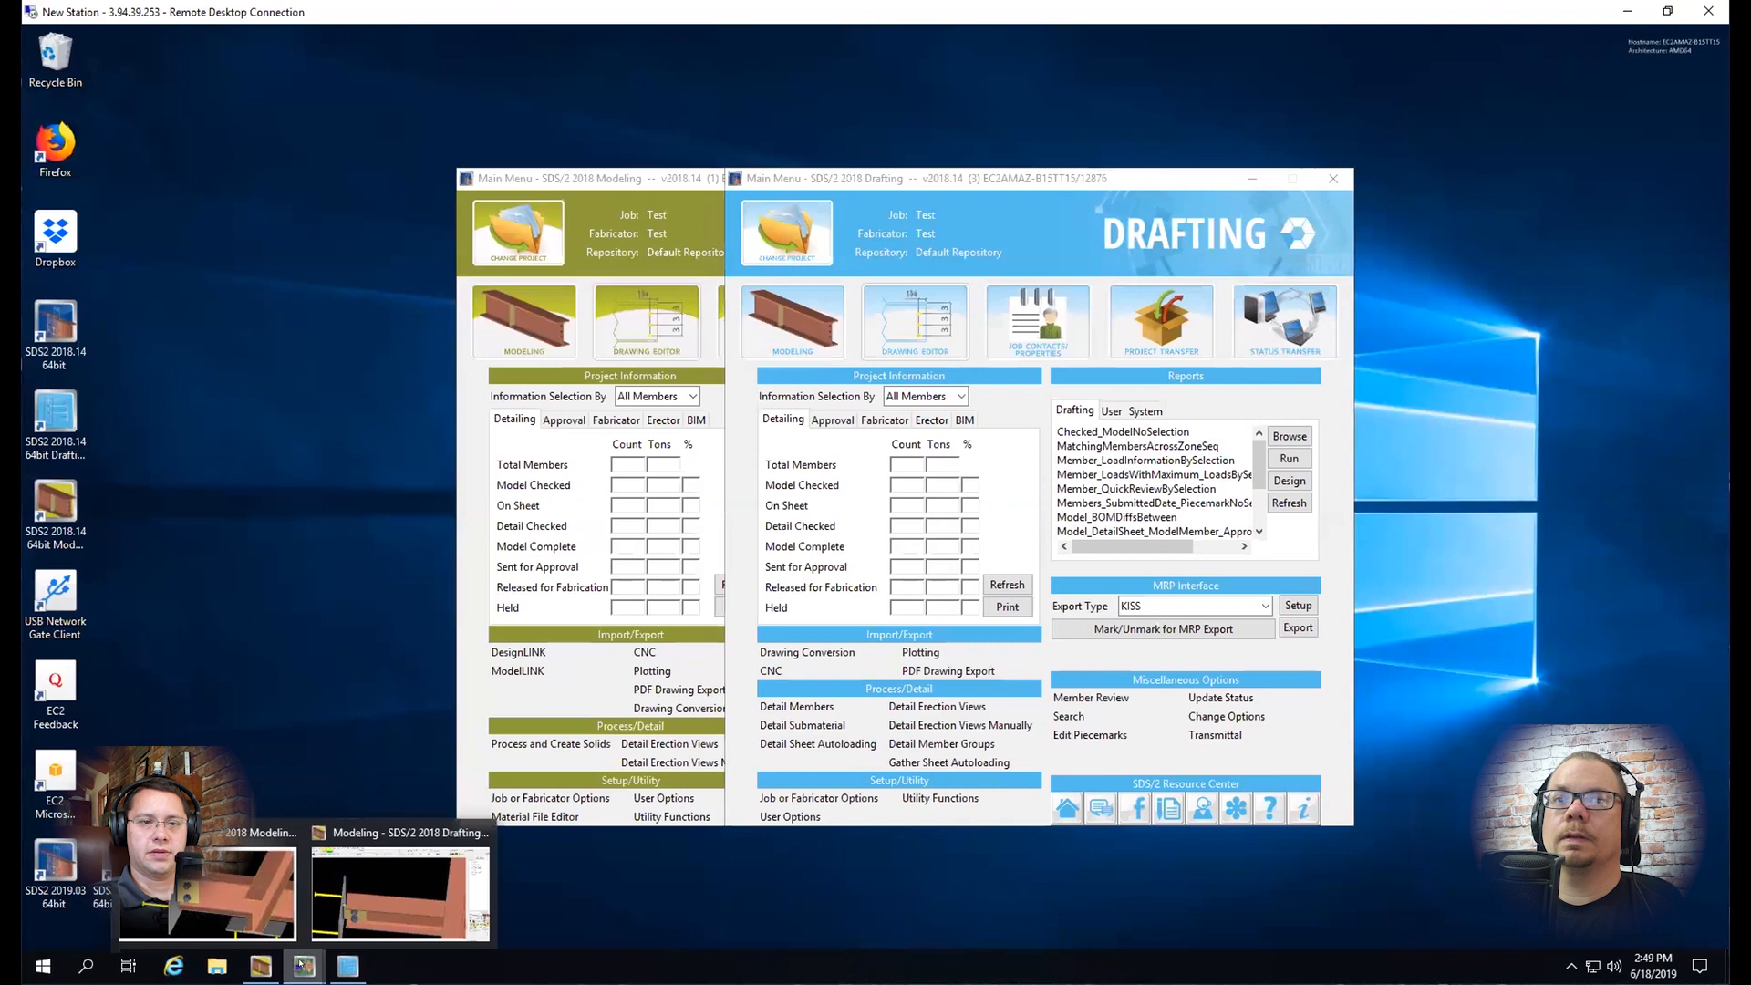
pyautogui.click(207, 892)
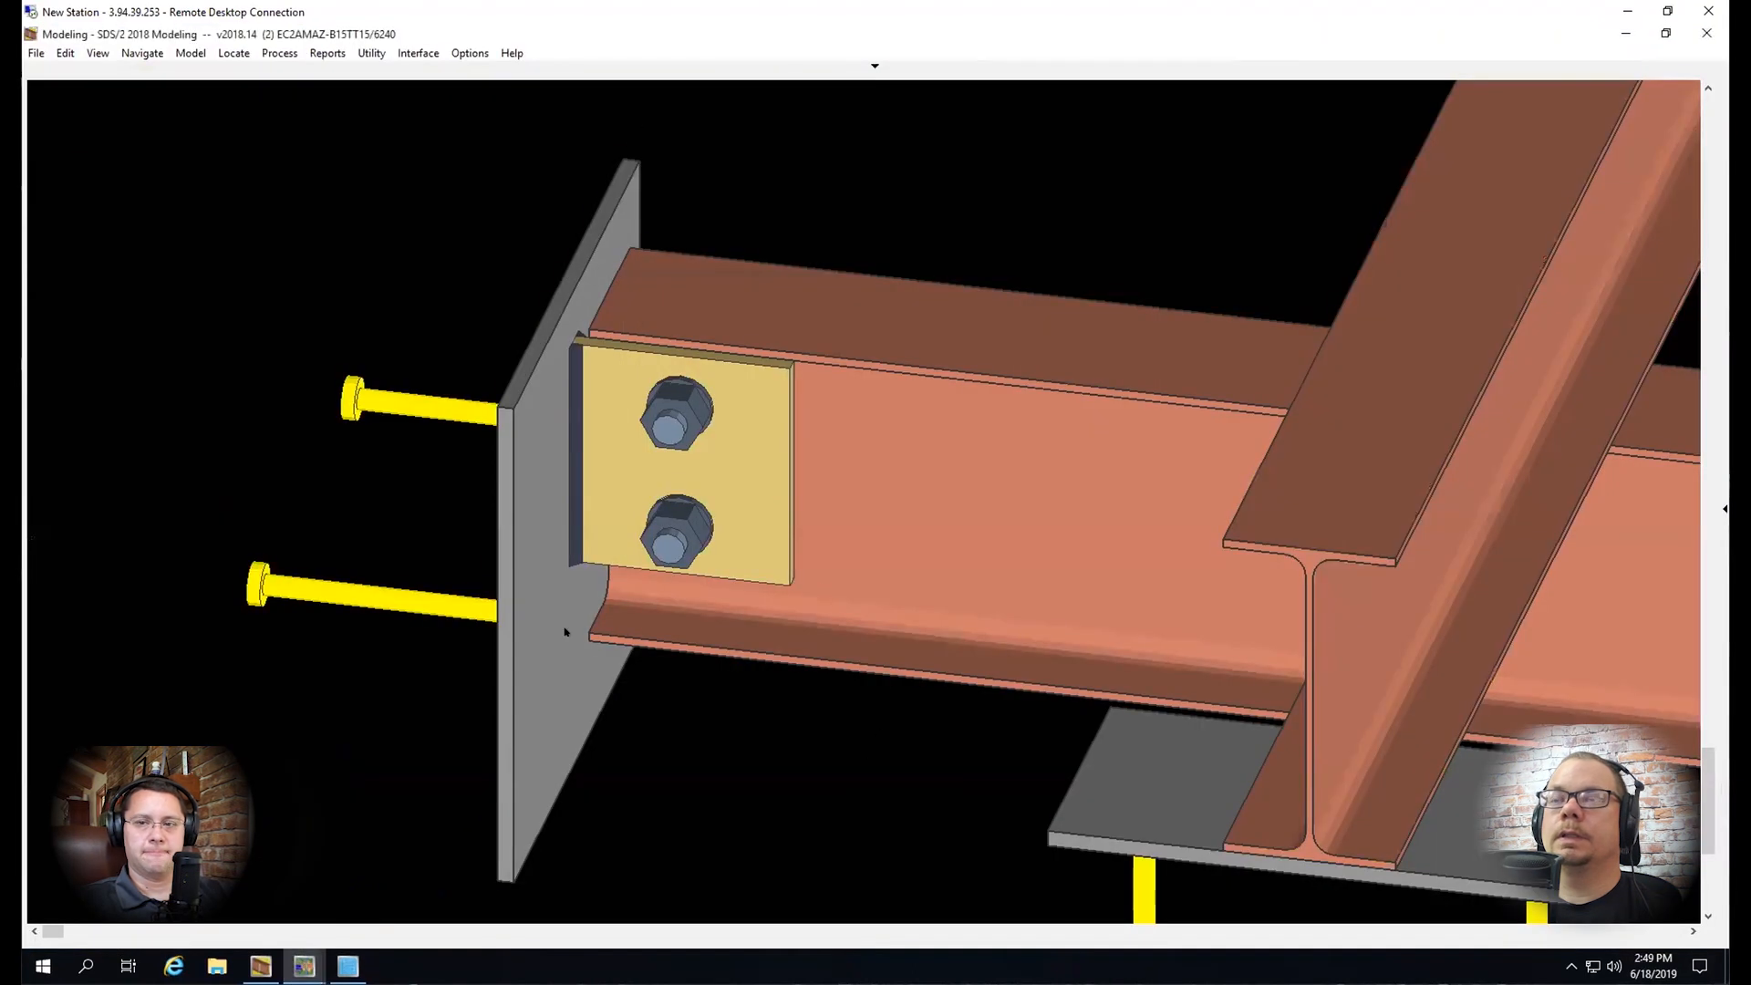
pyautogui.scroll(-10, 593, 401)
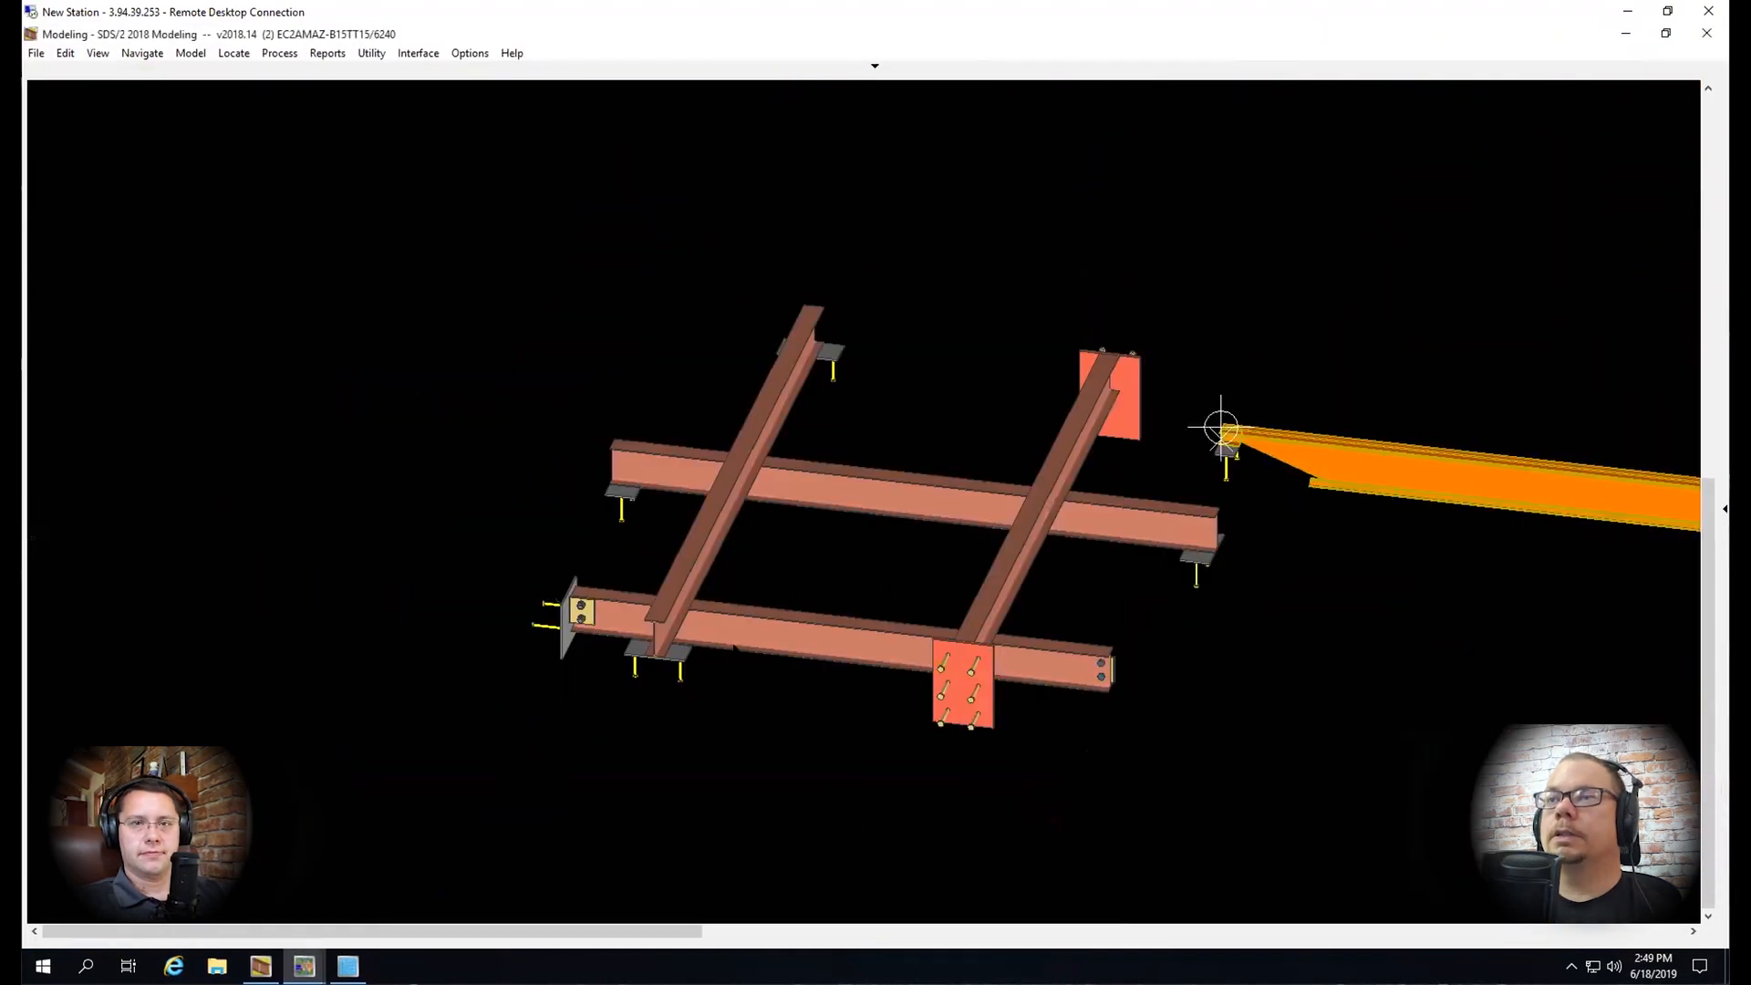
pyautogui.scroll(-5, 657, 614)
pyautogui.scroll(8, 926, 590)
pyautogui.scroll(8, 925, 591)
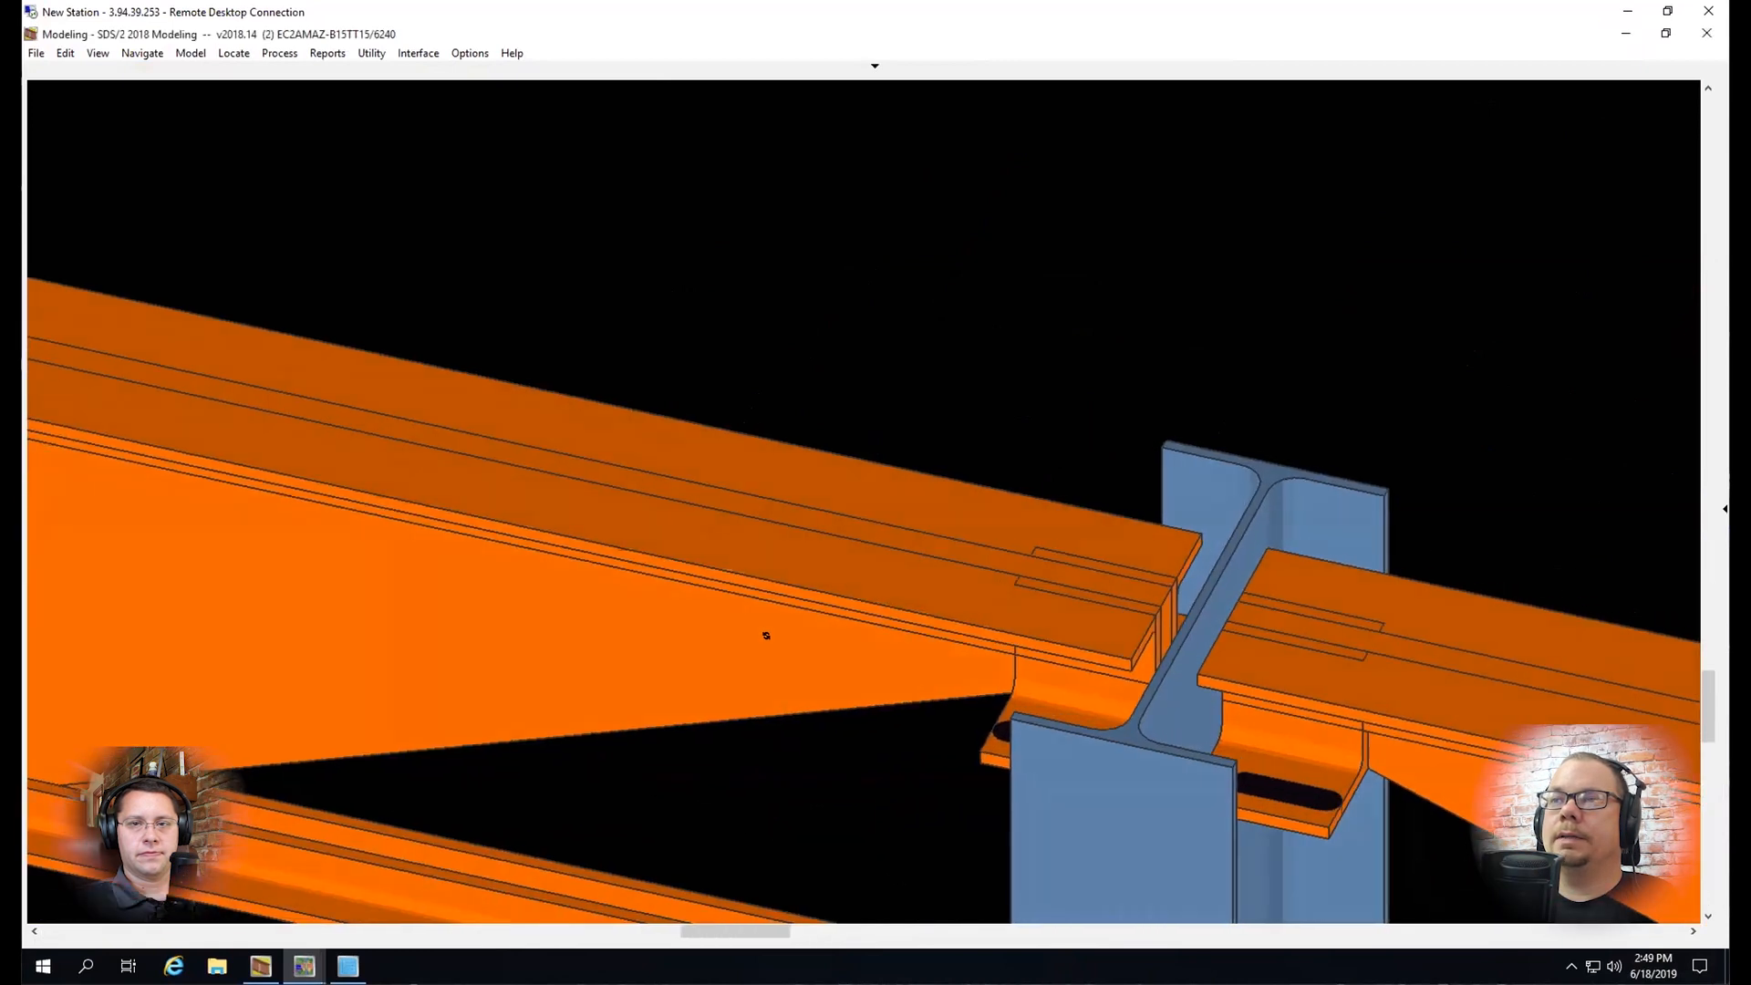
pyautogui.scroll(-8, 949, 590)
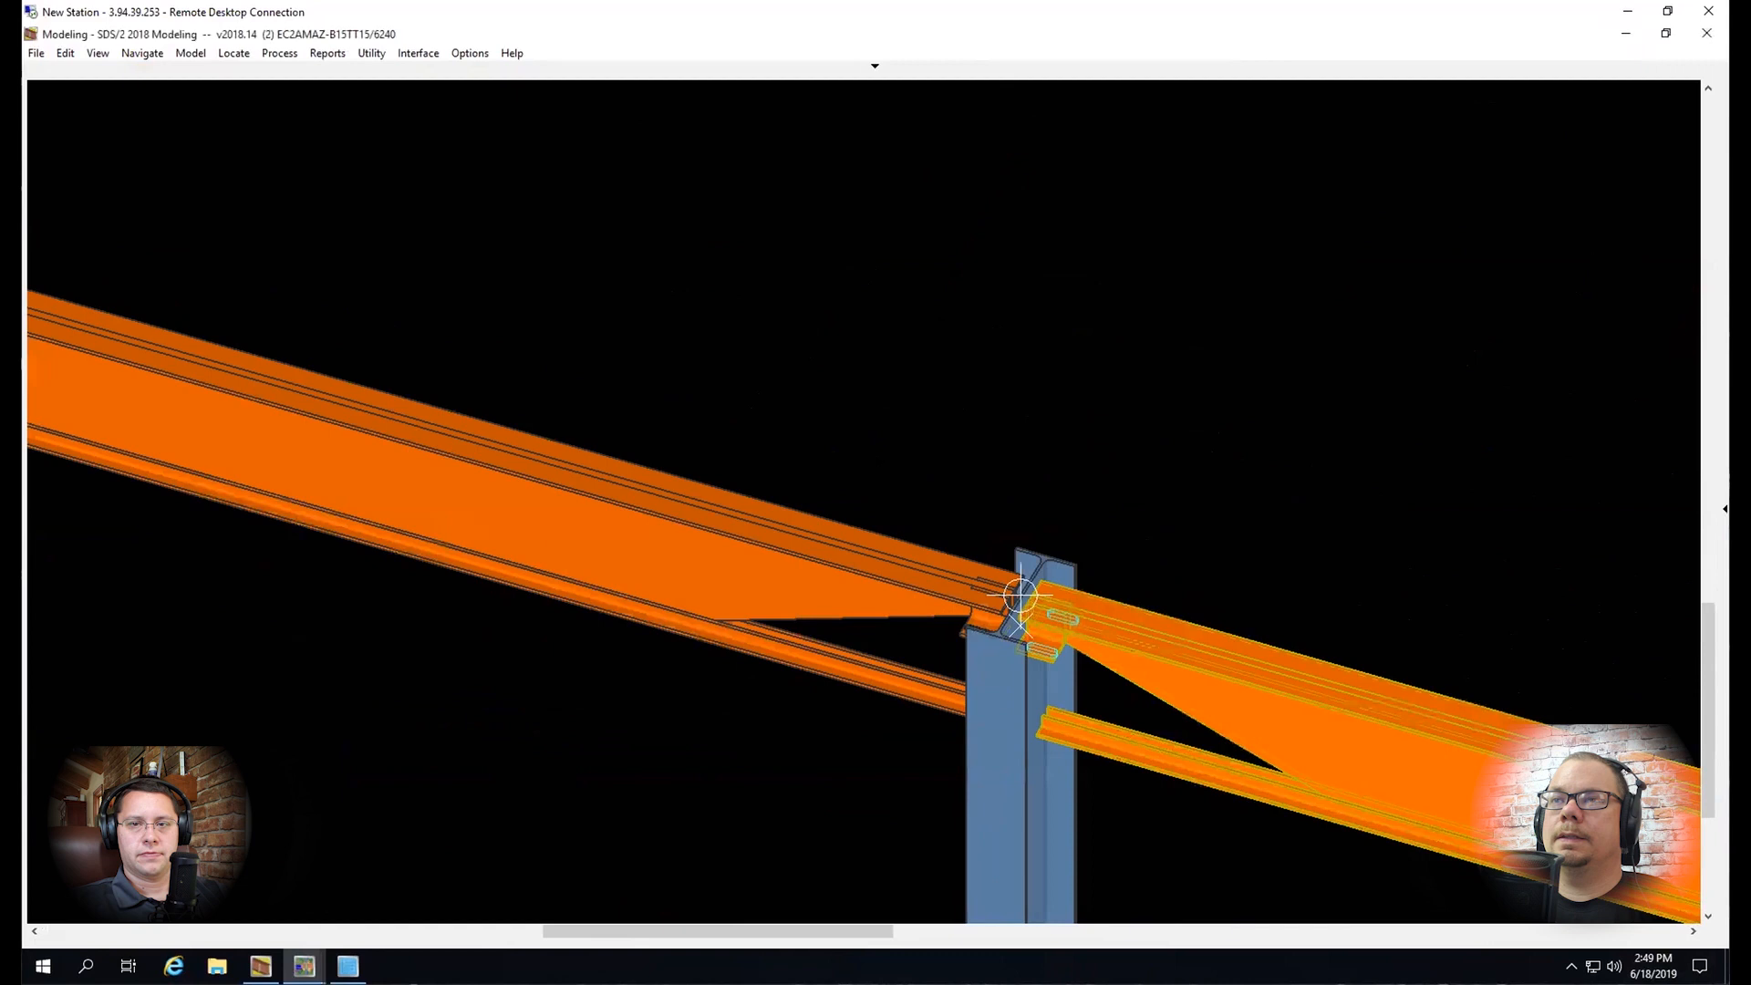
pyautogui.scroll(3, 1064, 654)
pyautogui.moveTo(1063, 654); pyautogui.dragTo(966, 572, button='middle')
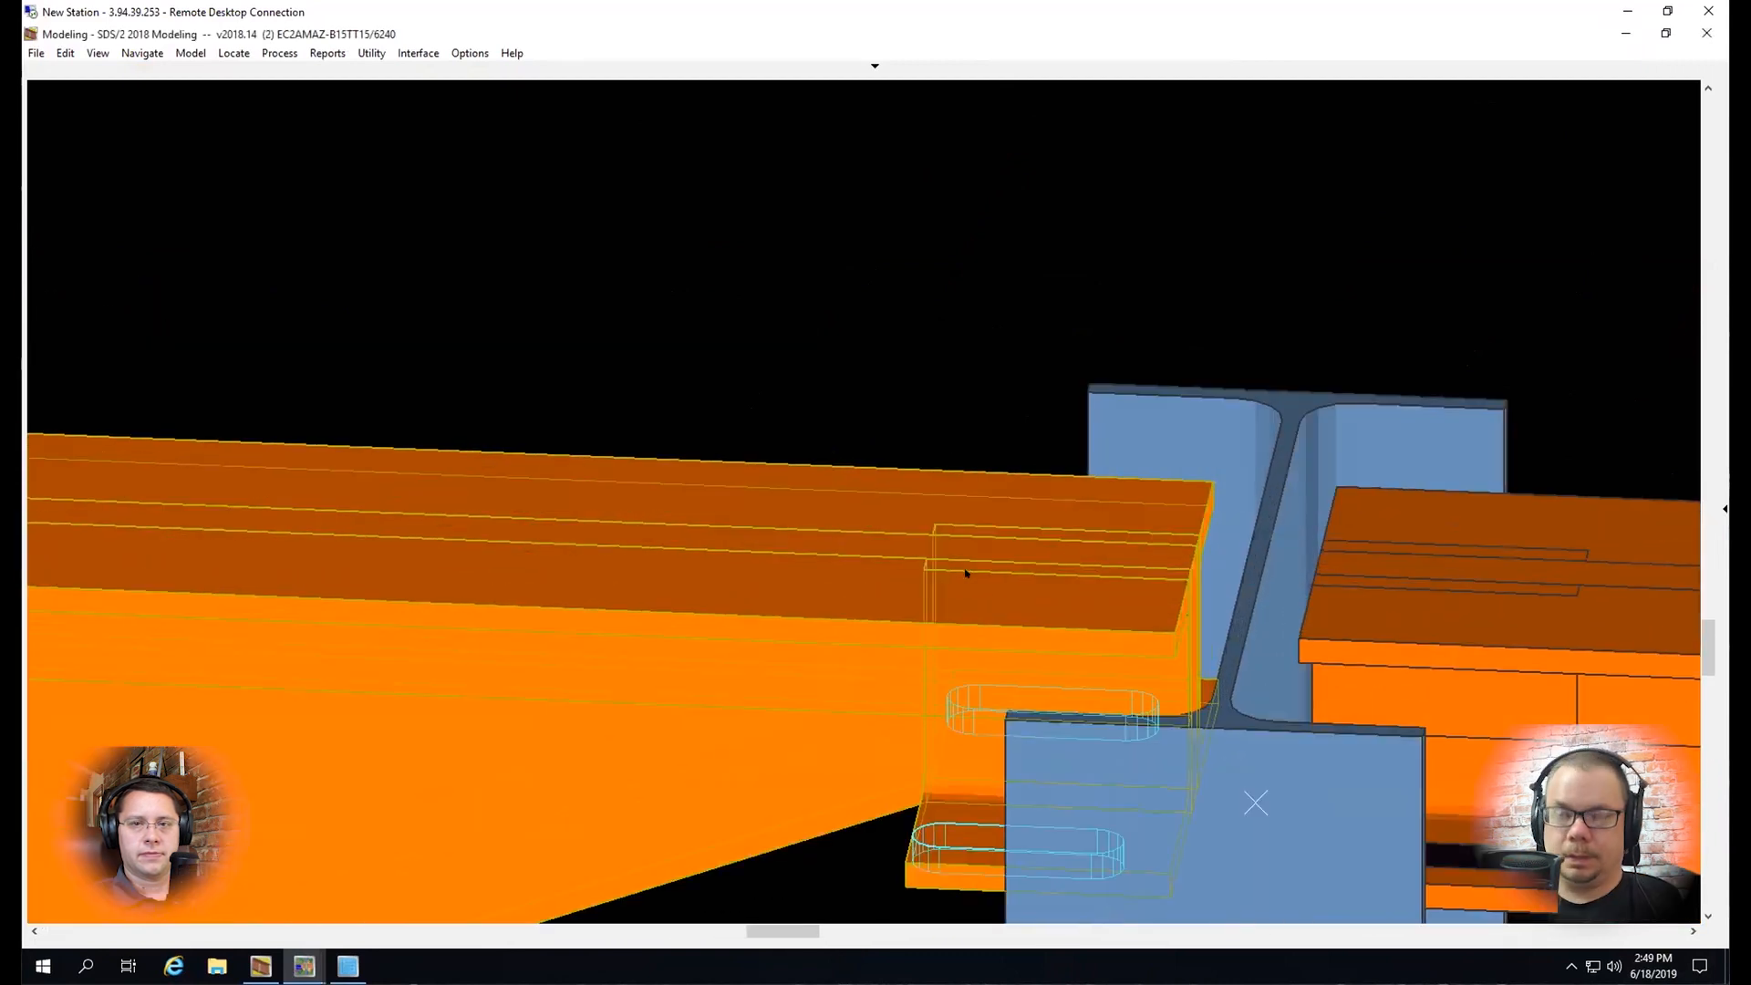
# In the plan view, add vertical construction lines on both sides of the column, offset from its centerline
pyautogui.press('Escape')
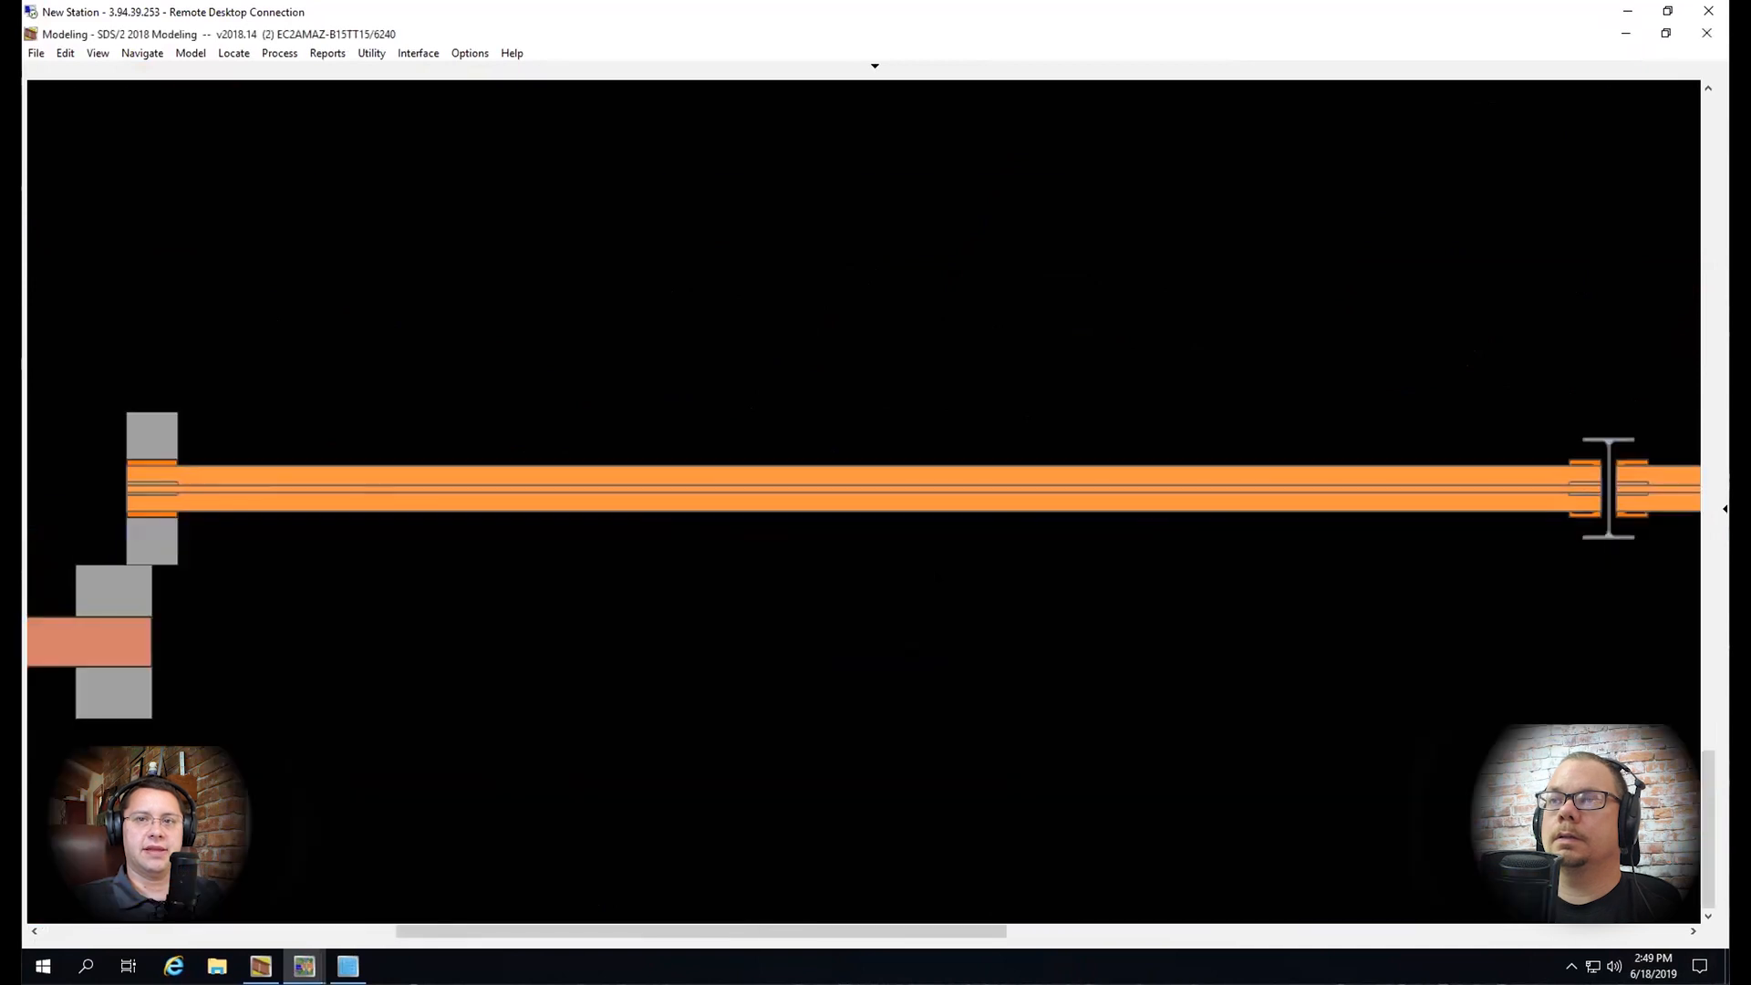
pyautogui.scroll(-3, 845, 606)
pyautogui.scroll(3, 1235, 561)
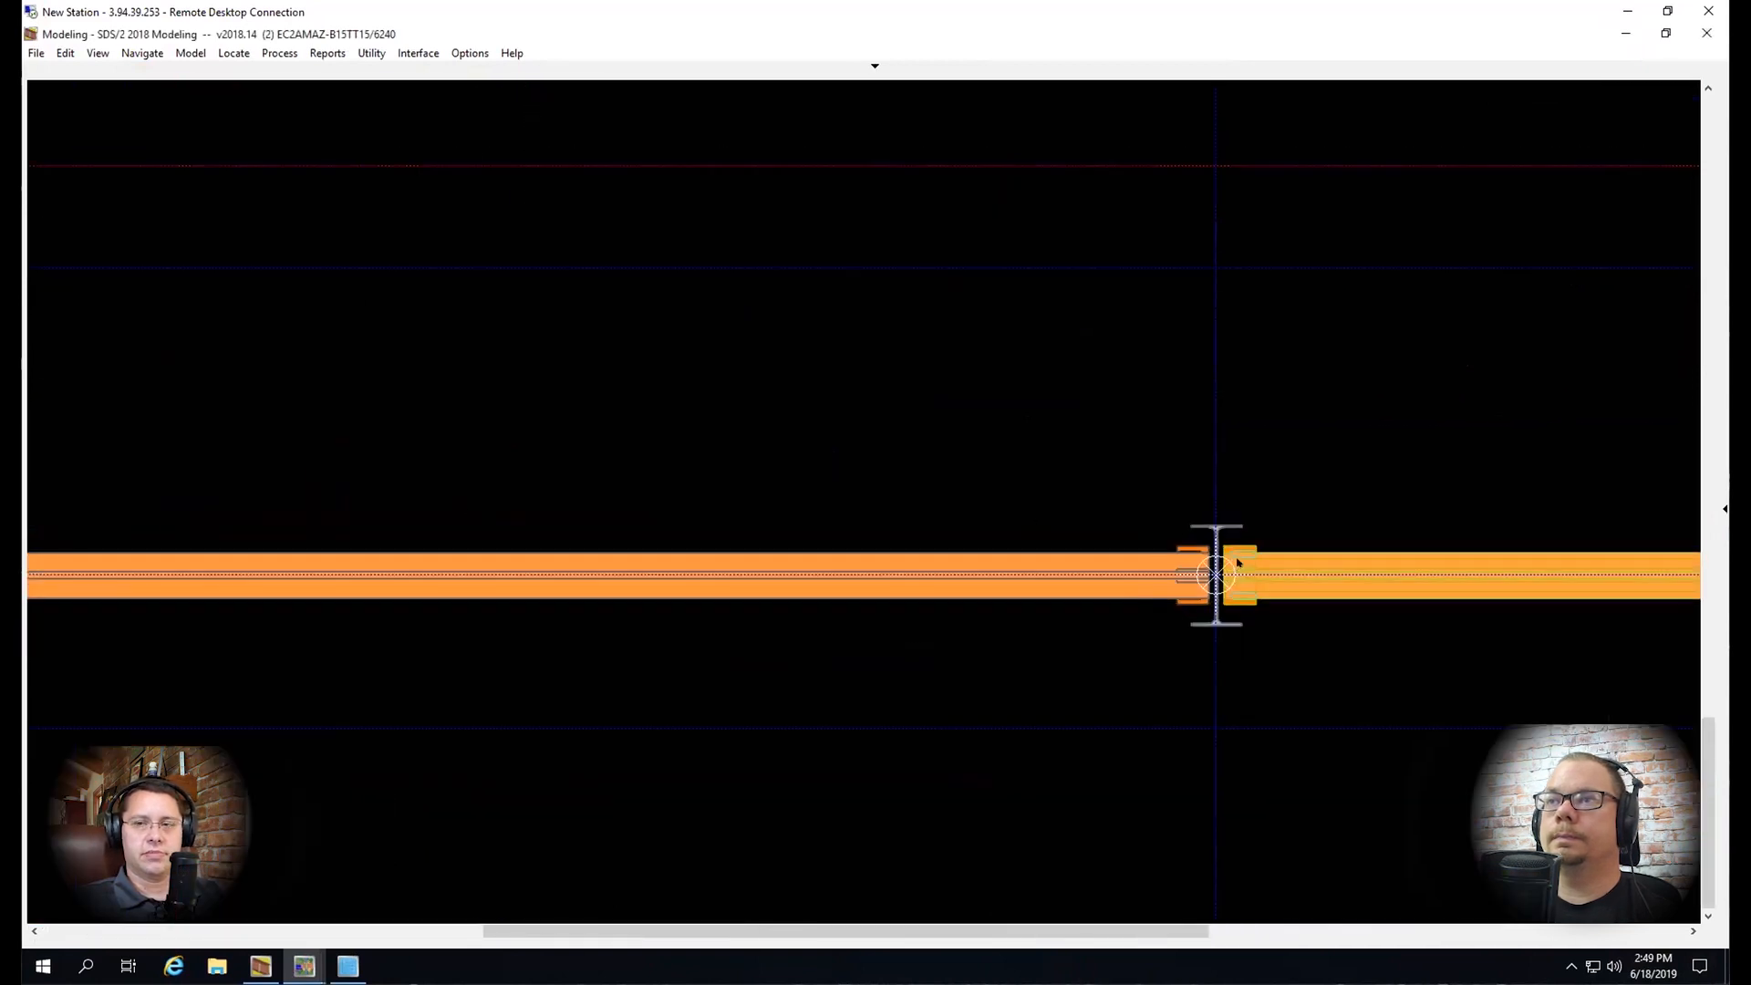
pyautogui.scroll(3, 1238, 562)
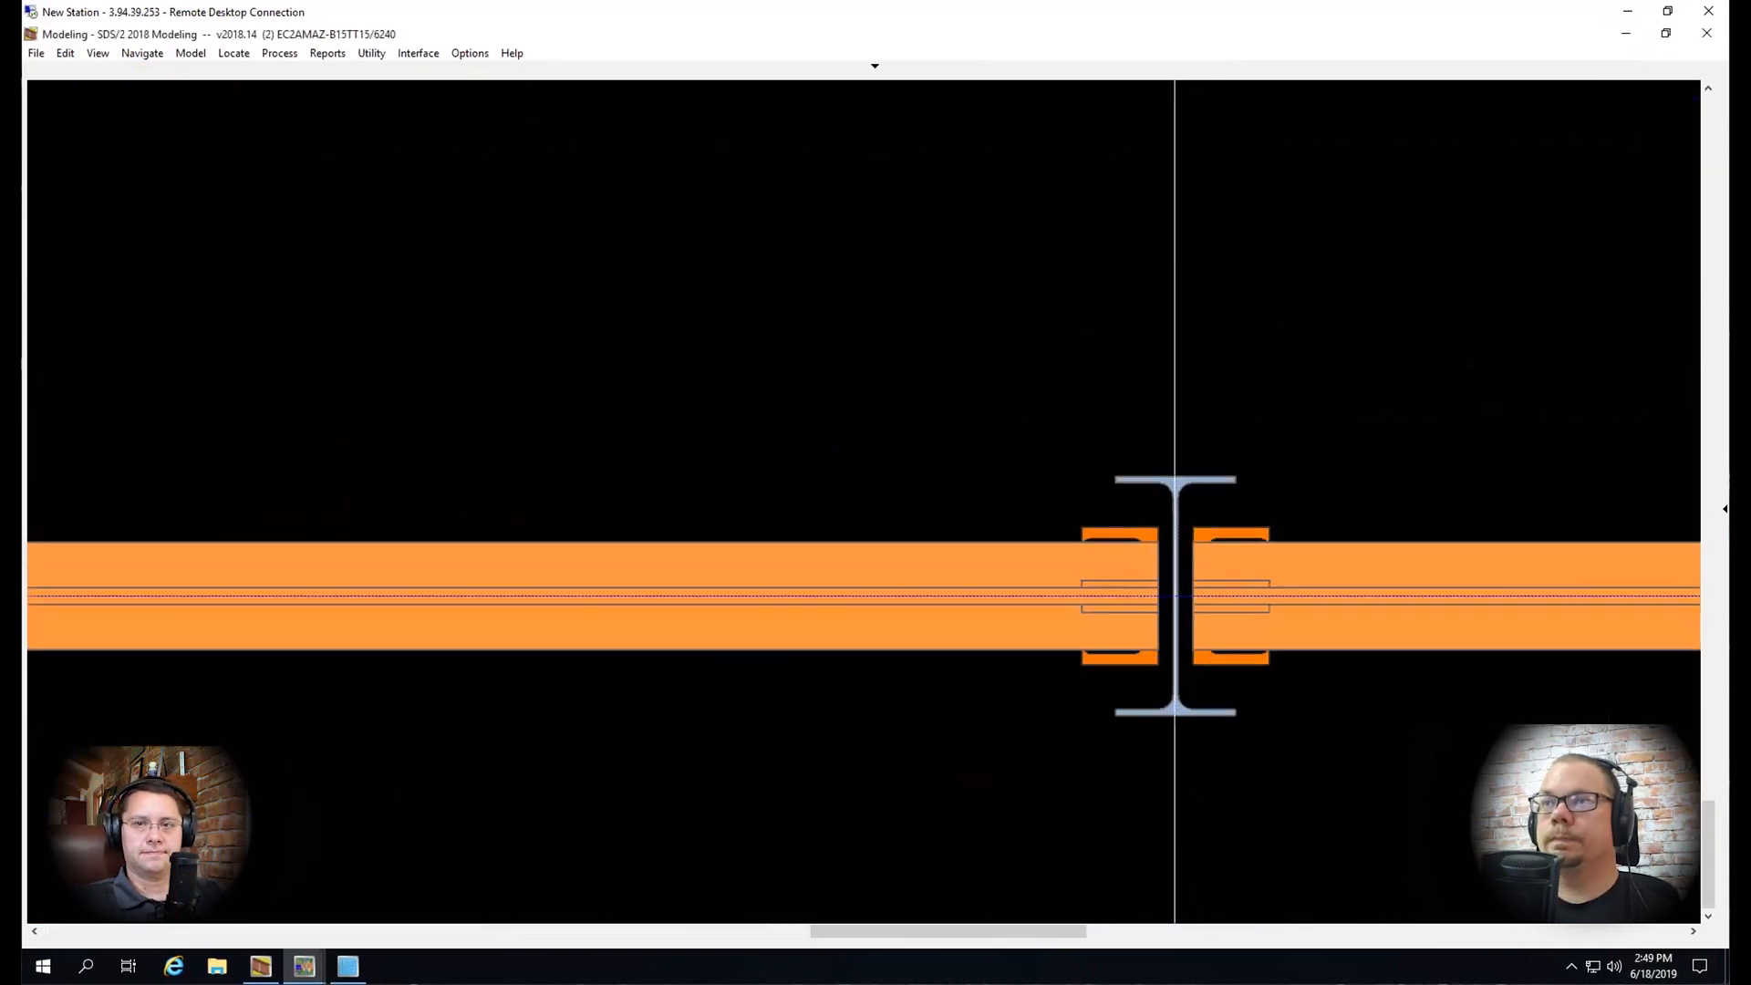
pyautogui.click(1209, 282)
pyautogui.press('Return')
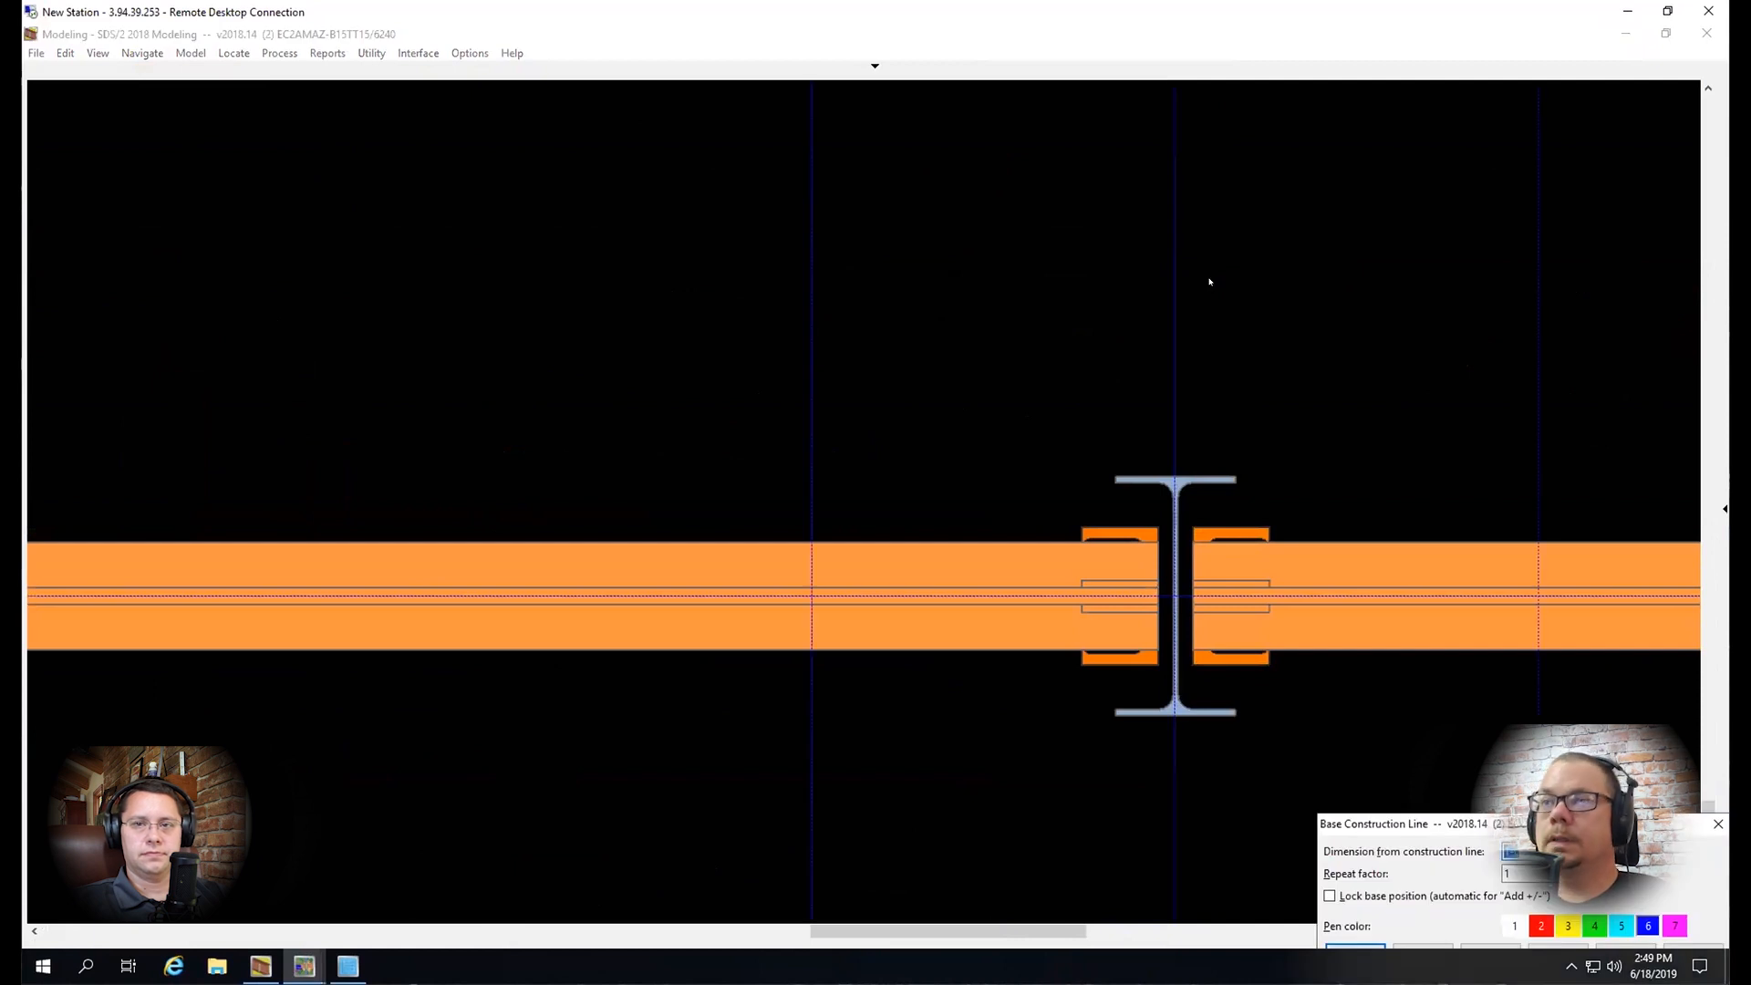
# Add horizontal construction lines offset above and below the joist centerline at the column
pyautogui.click(1335, 602)
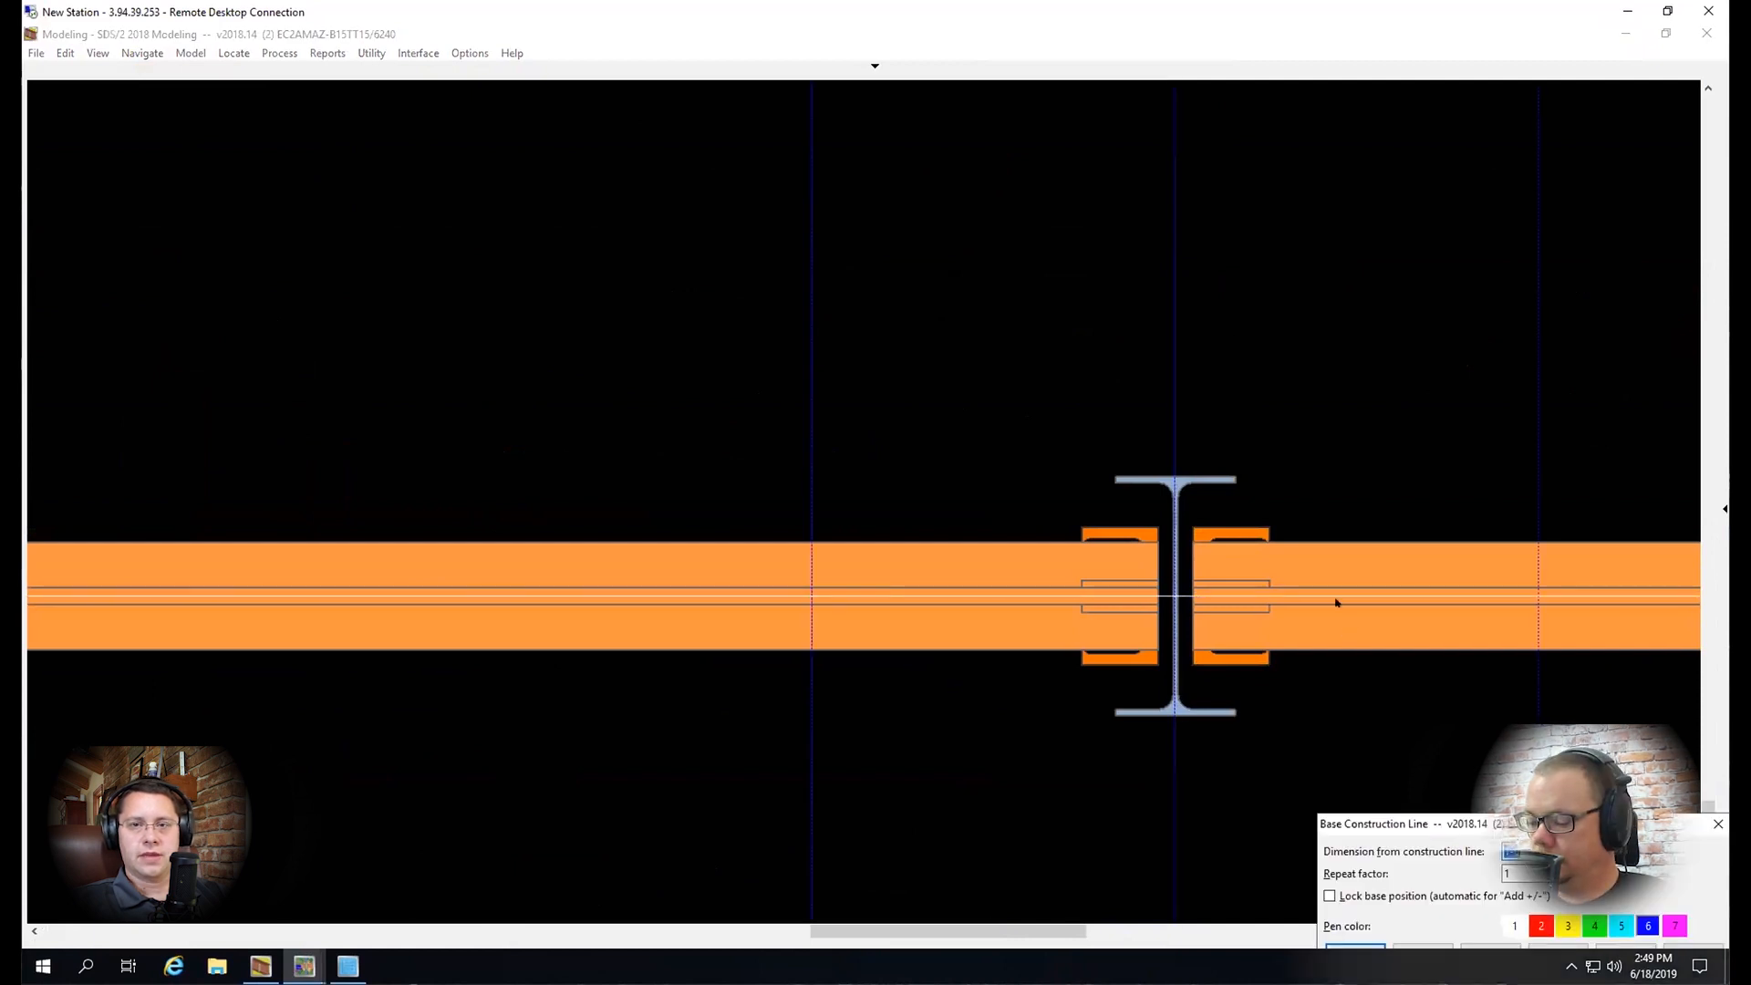
pyautogui.press('Return')
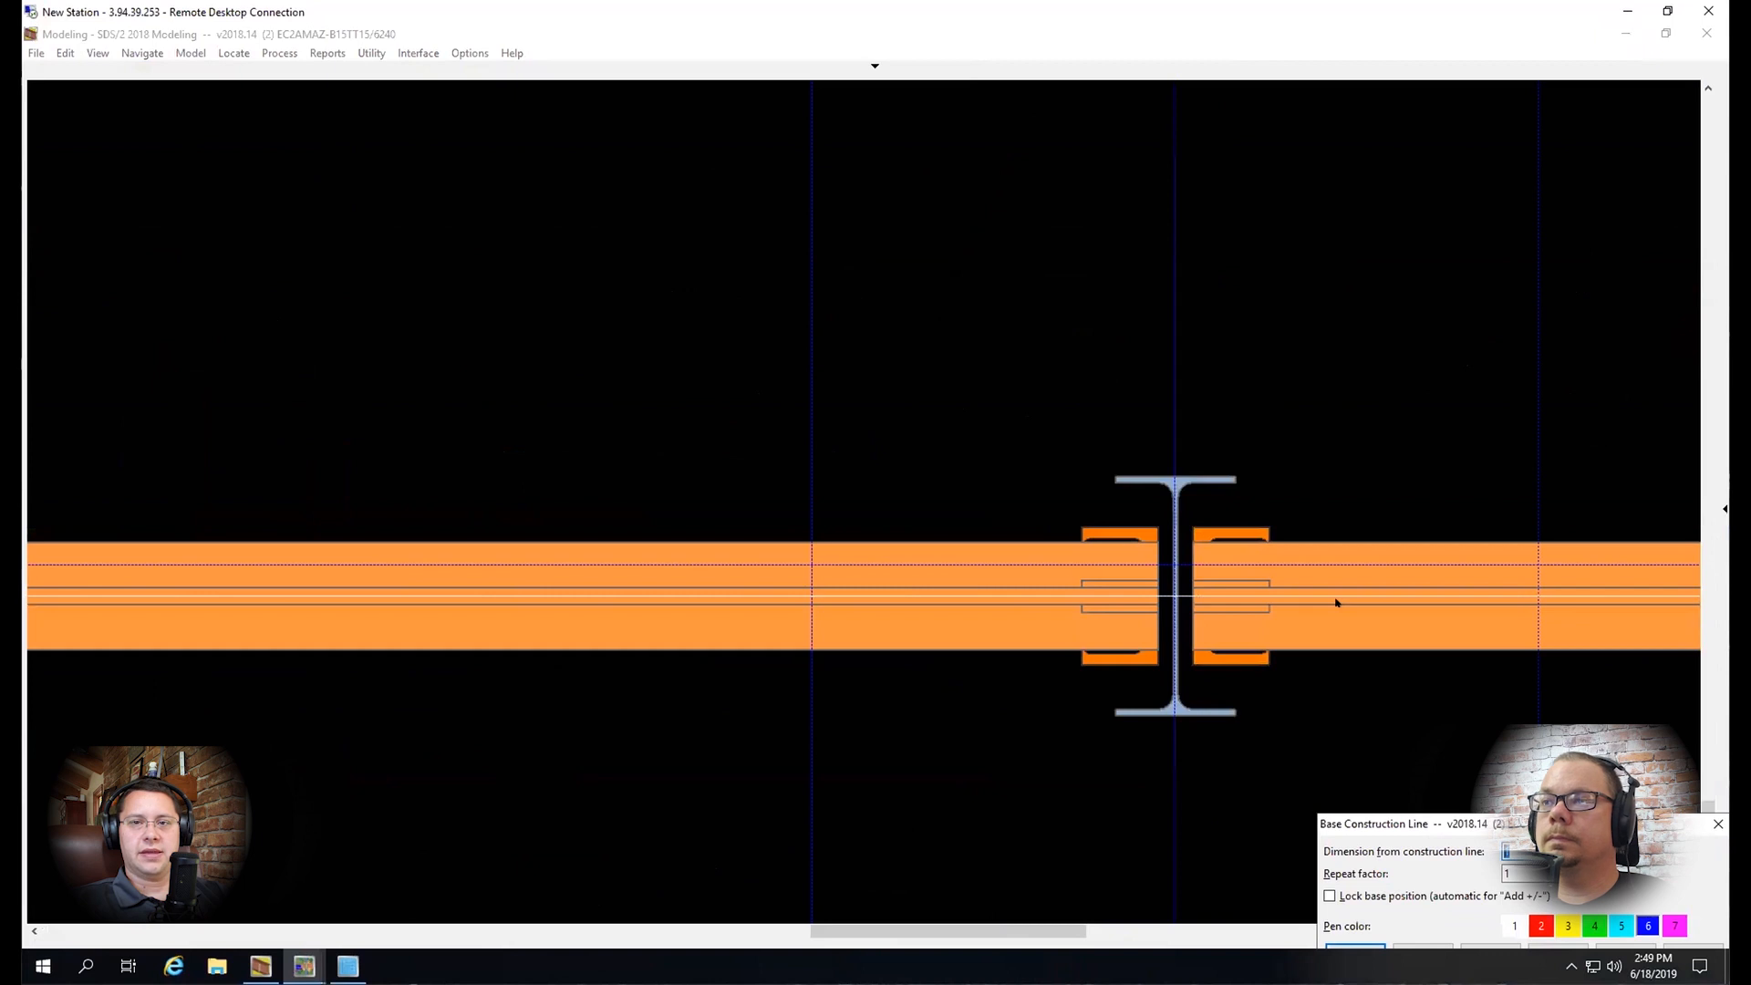
pyautogui.press('Return')
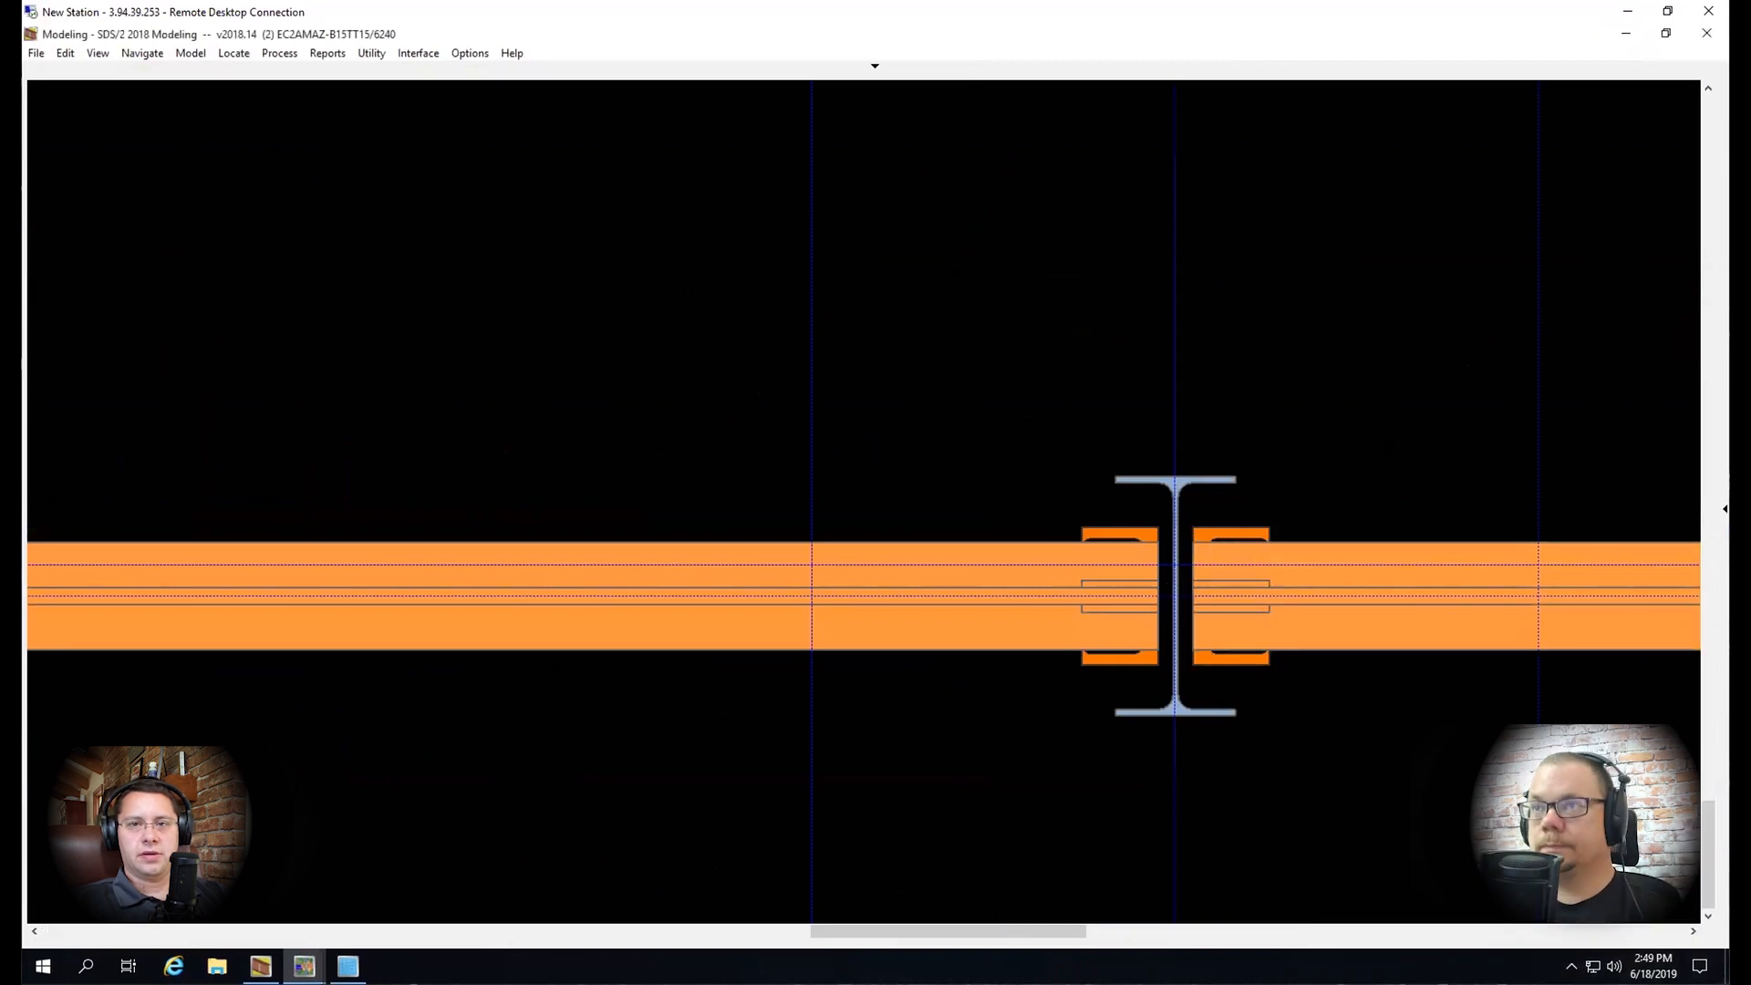
pyautogui.click(1377, 563)
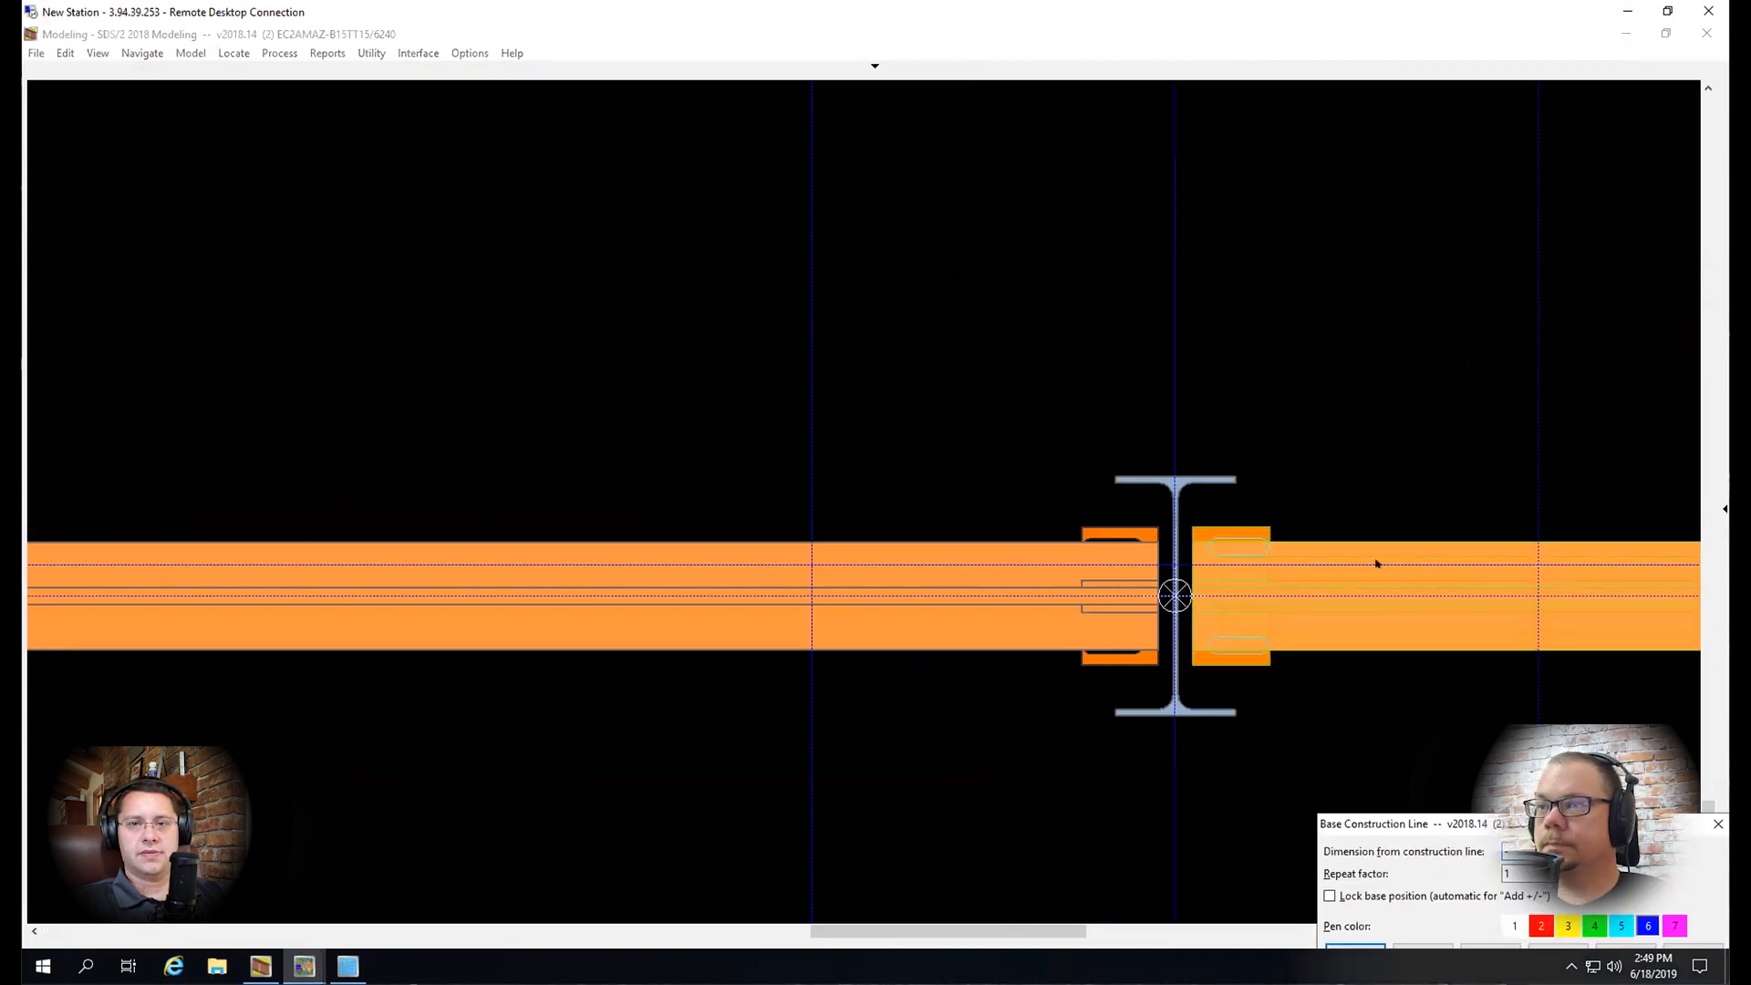
pyautogui.press('Return')
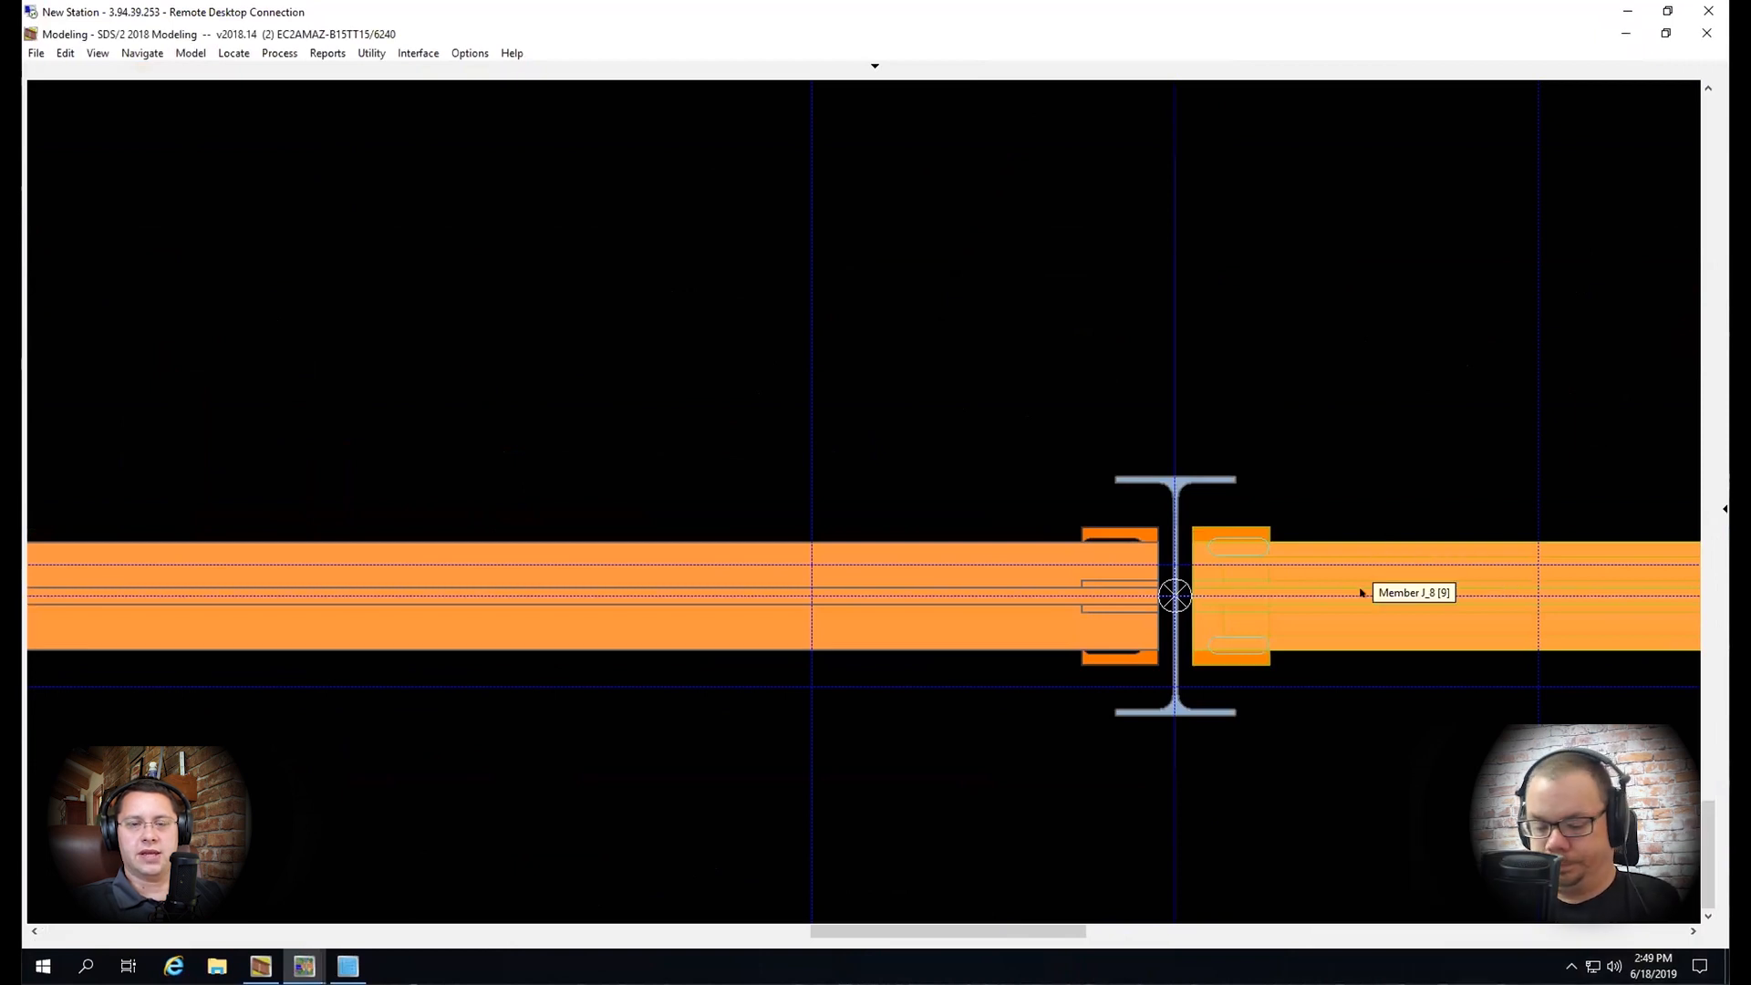
pyautogui.click(1350, 594)
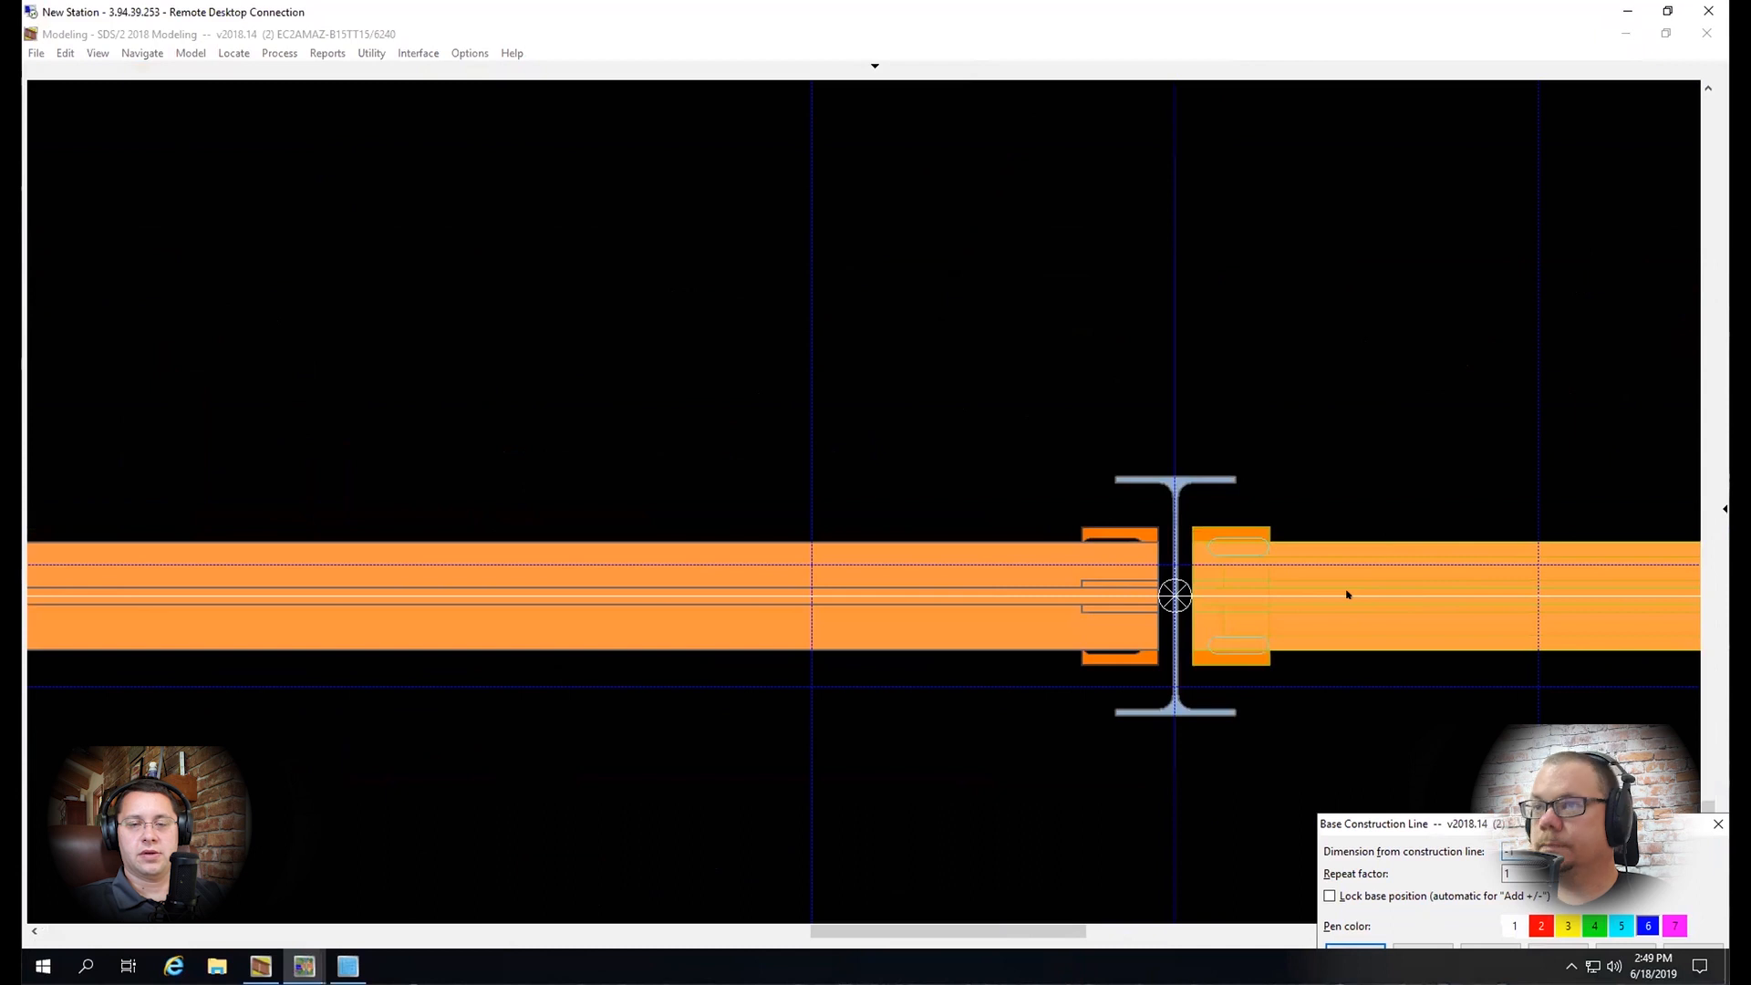
pyautogui.press('Return')
pyautogui.press('a')
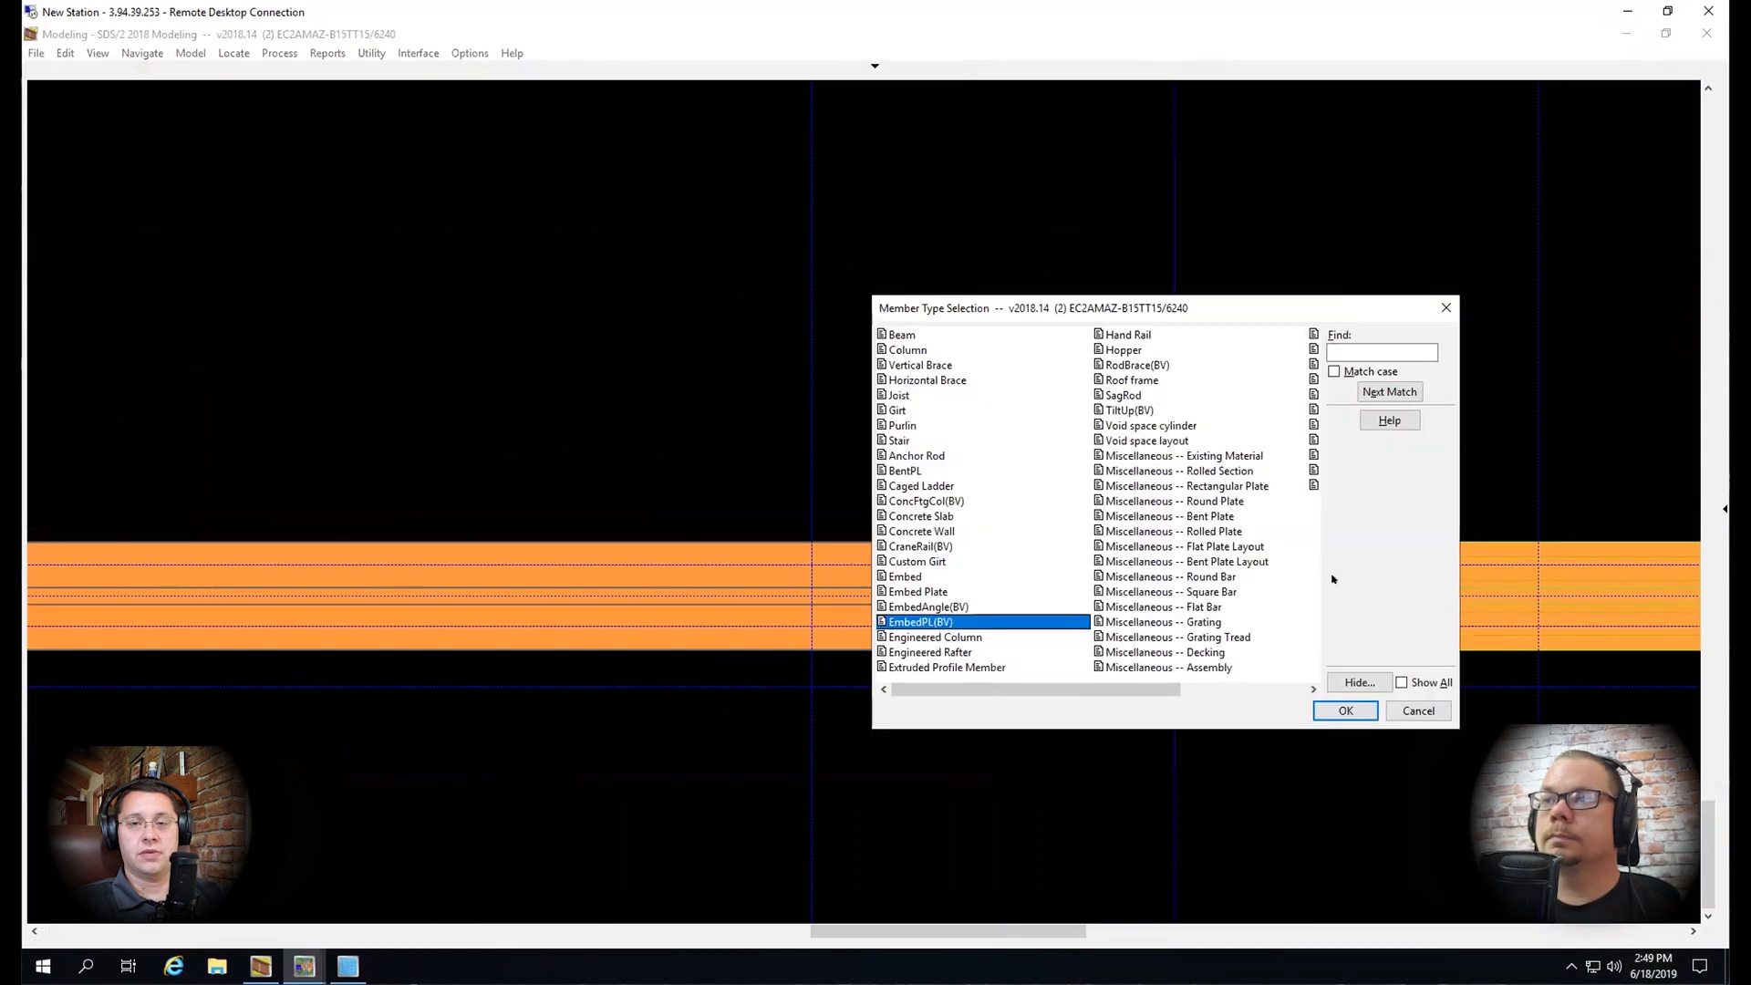
pyautogui.press('Return')
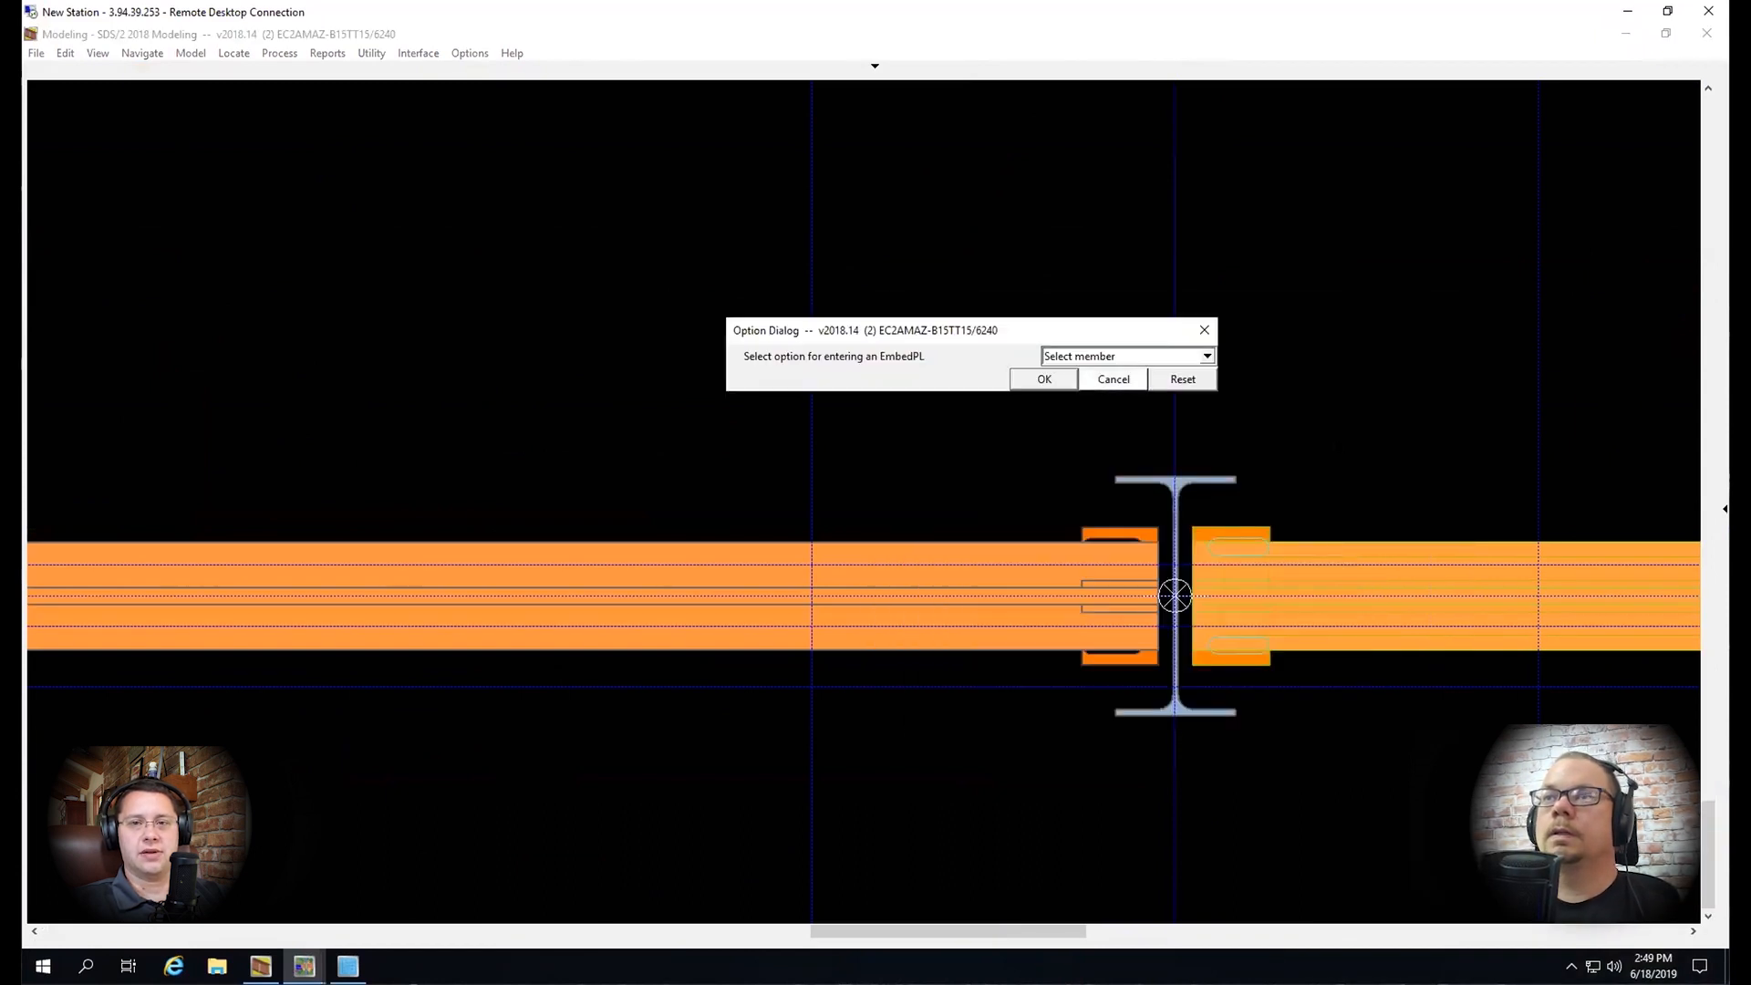
pyautogui.press('Return')
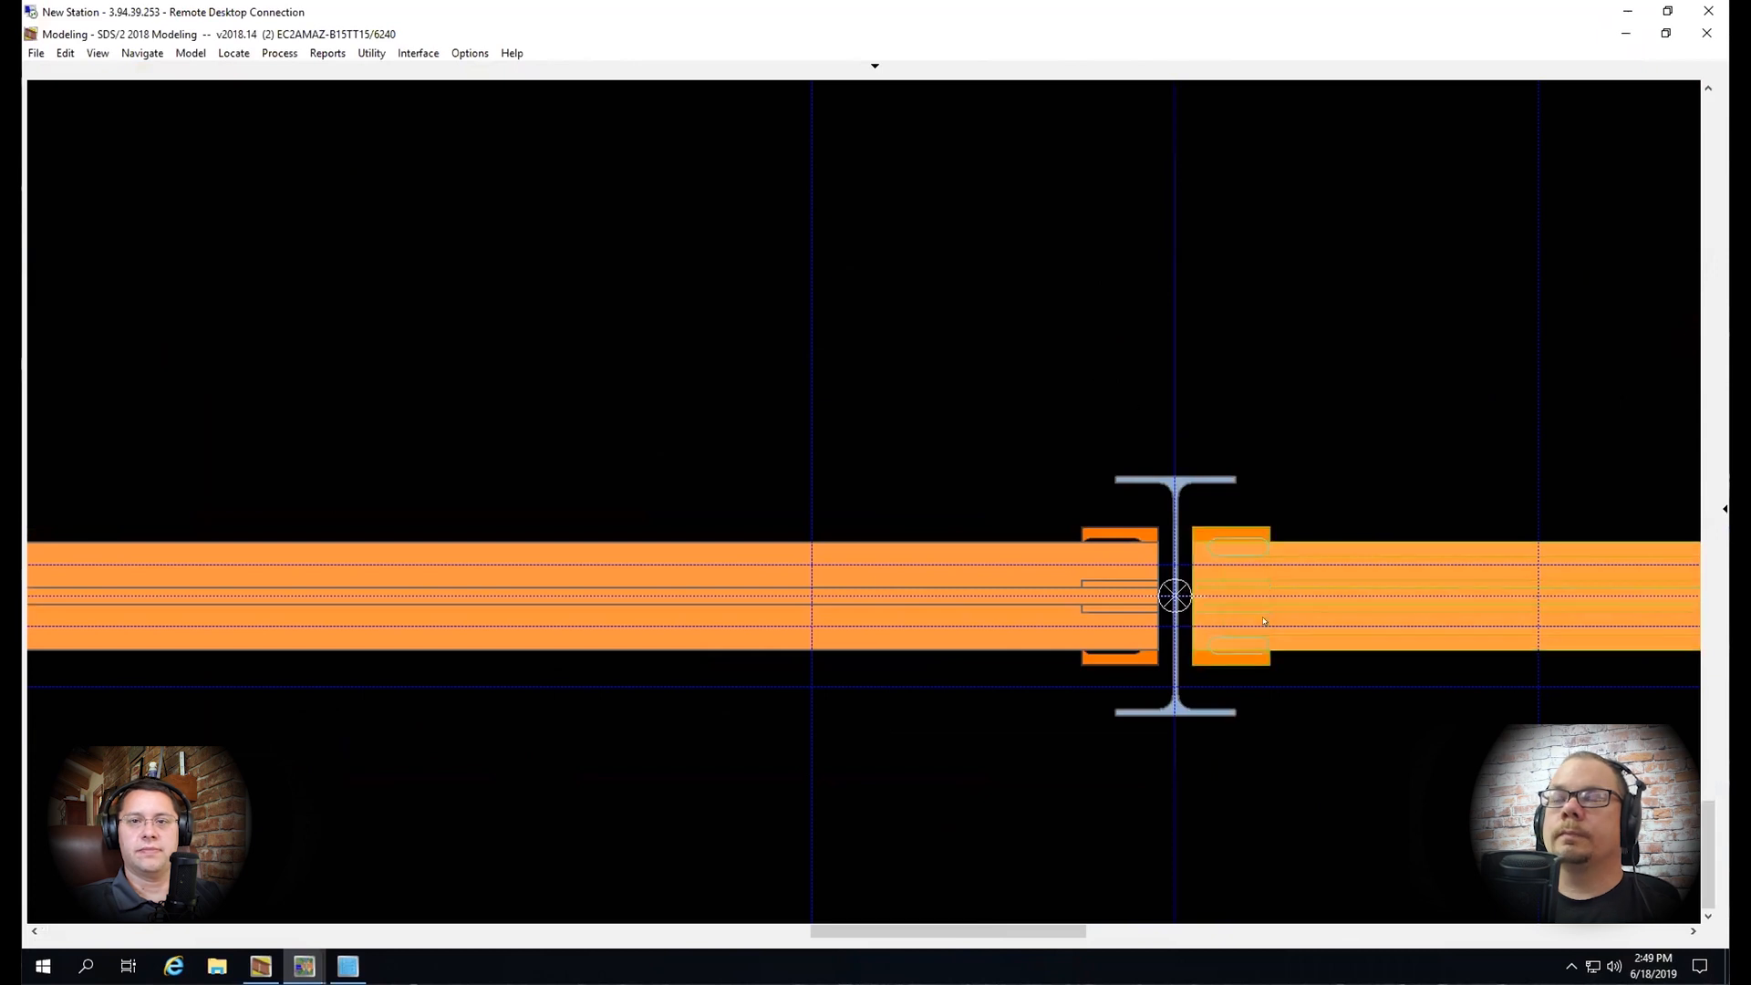
pyautogui.scroll(2, 1266, 625)
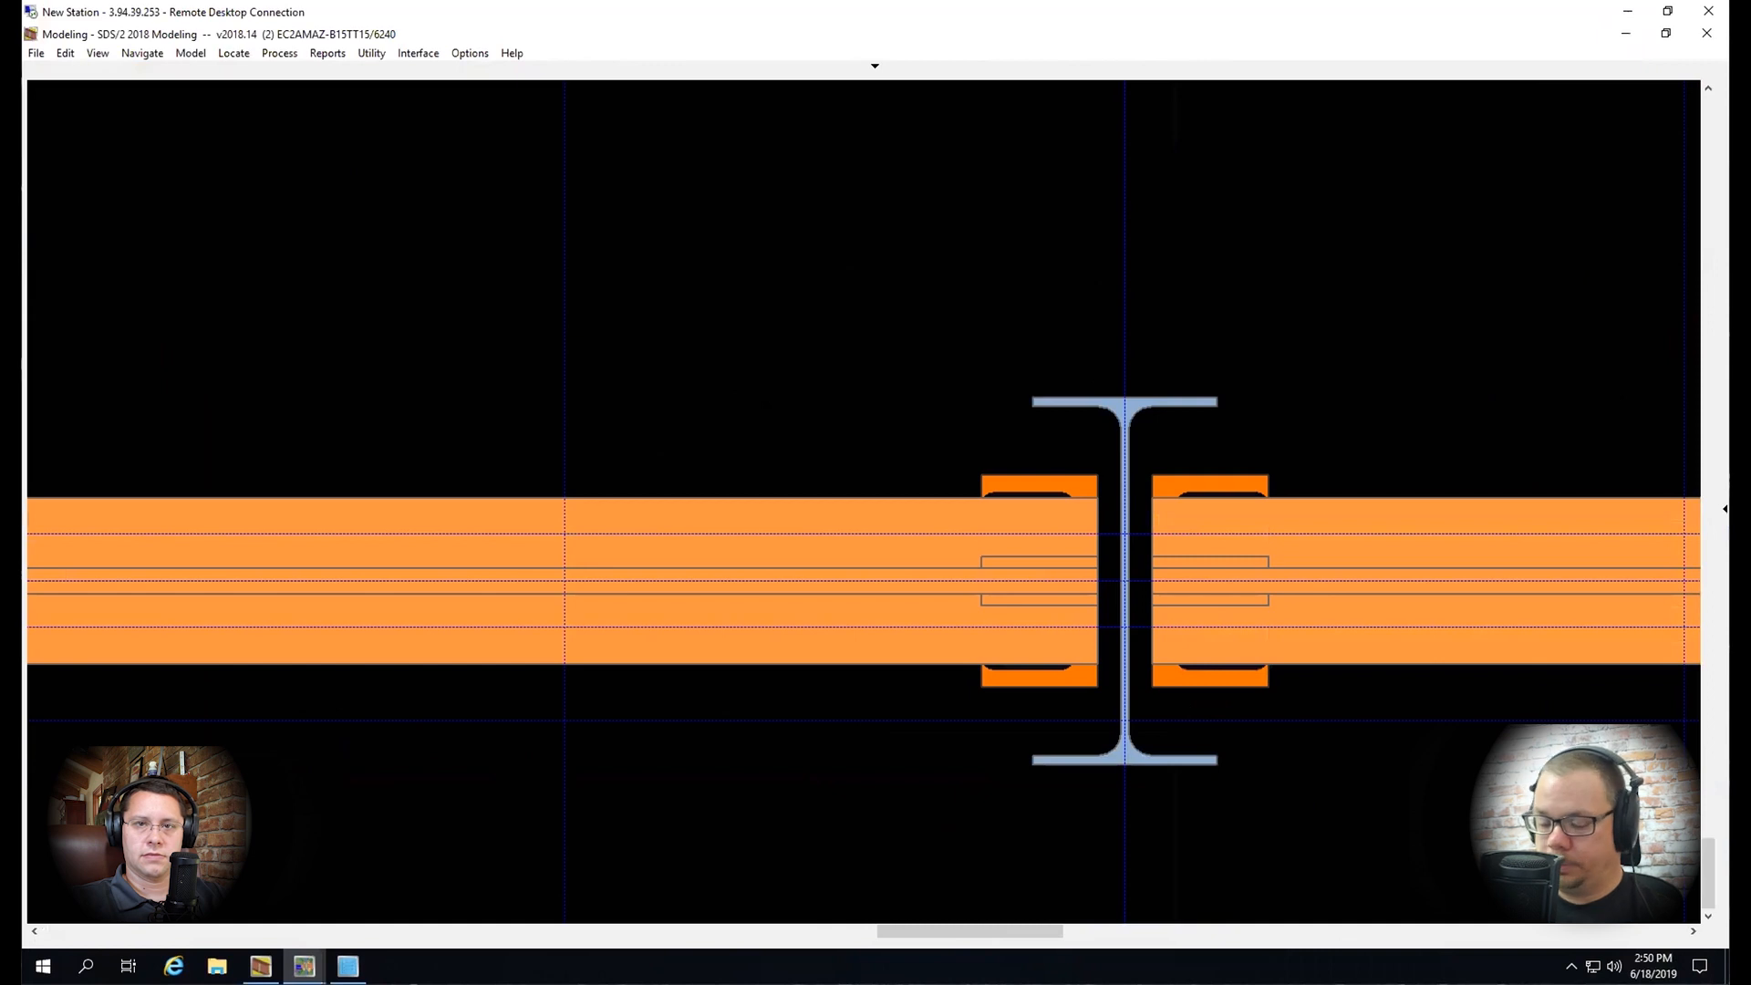
# Change the plan view depth by 3/8 and start adding an embed plate member at the column between the joists
pyautogui.write('d')
pyautogui.write('3/8')
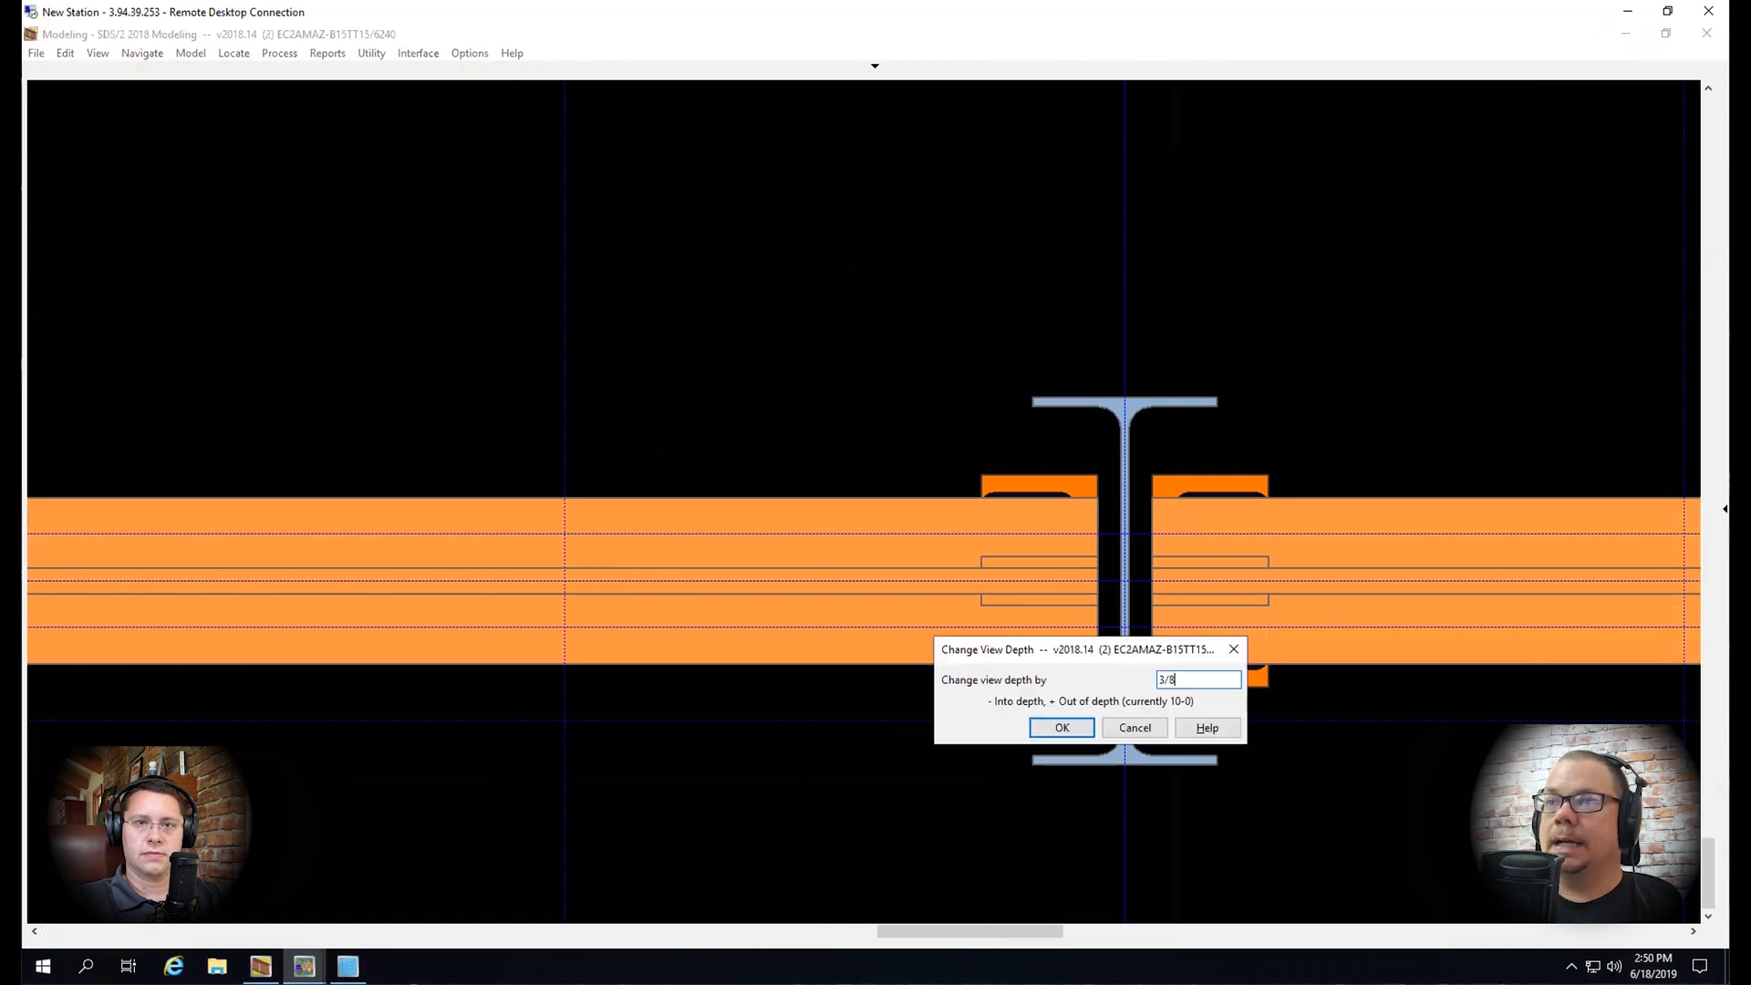
pyautogui.press('Return')
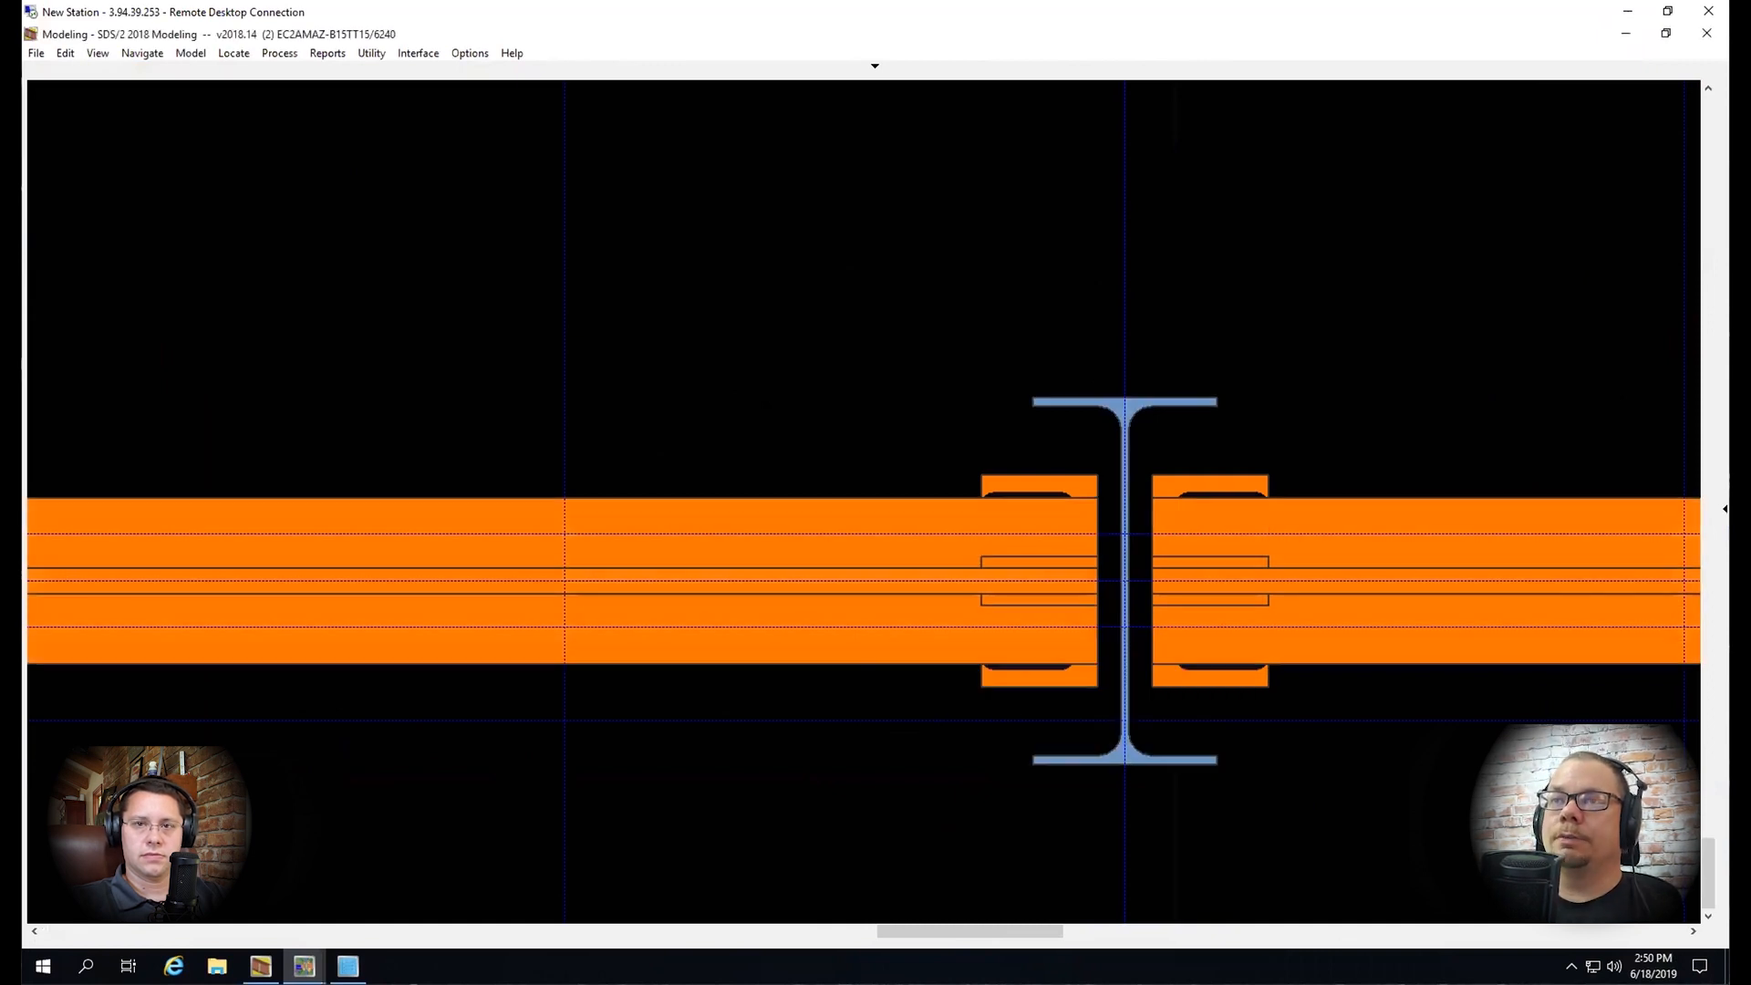
pyautogui.press('a')
pyautogui.press('Return')
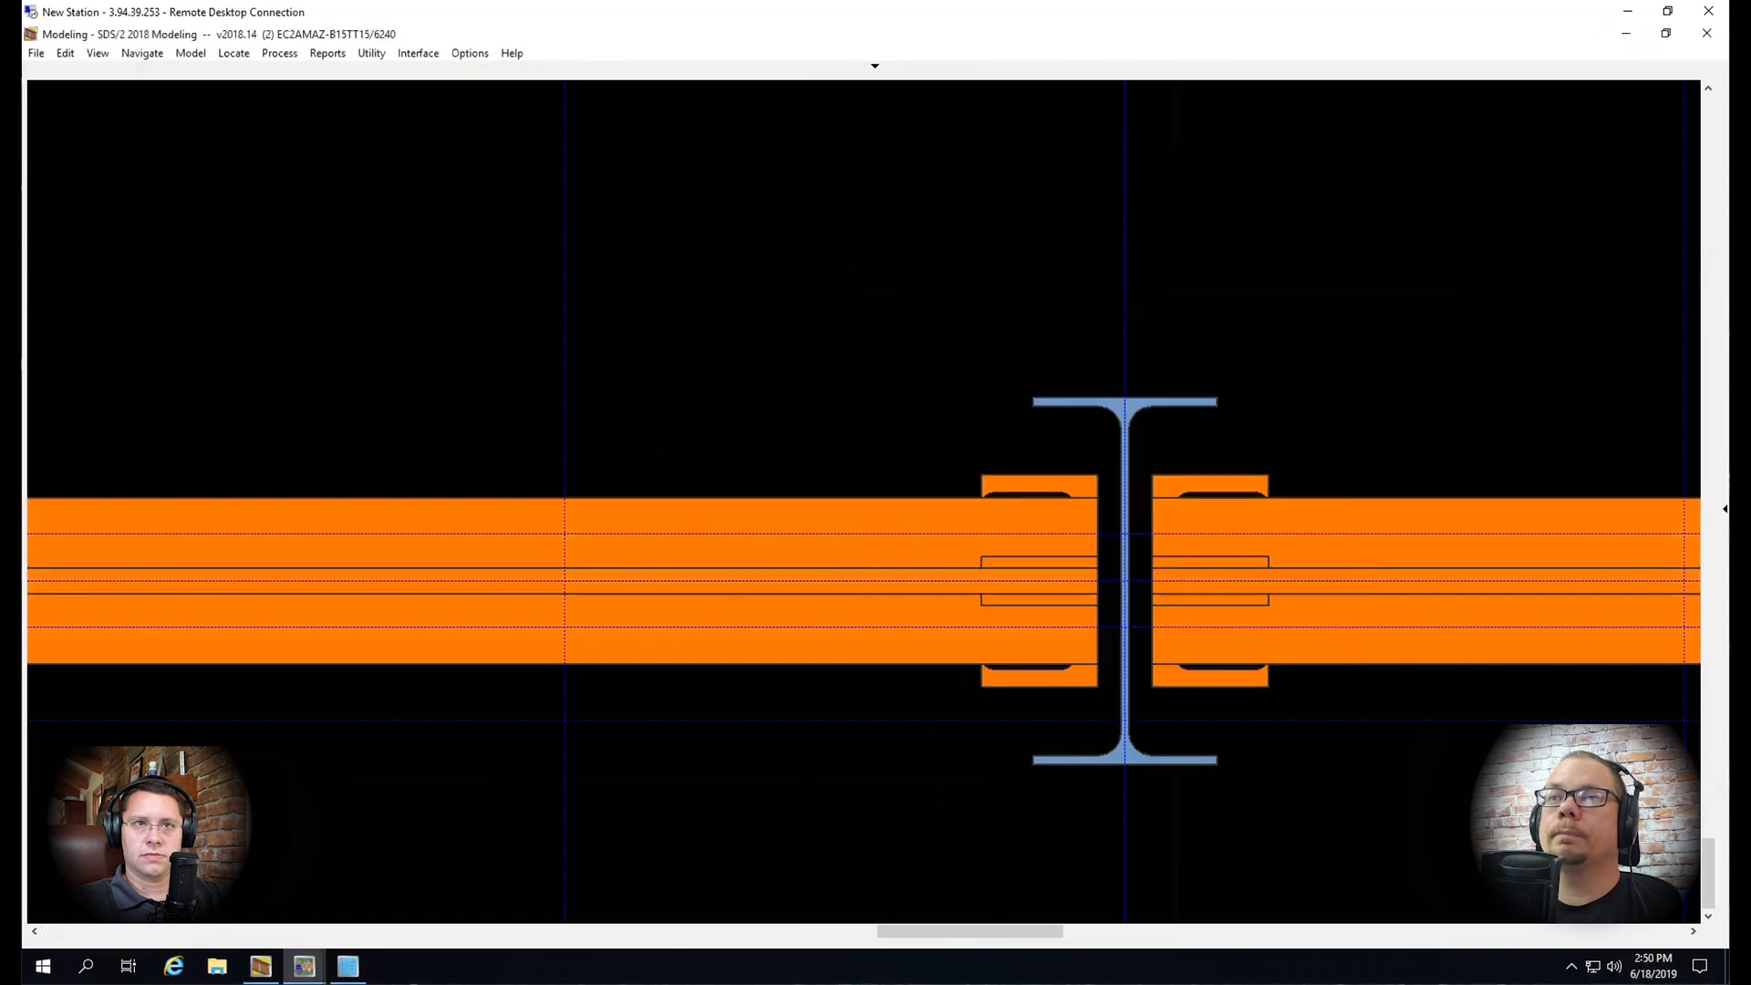
# Start an embed plate by its end points, spanning 2-0 across the column between the outer construction lines on the lower dashed line
pyautogui.click(1183, 356)
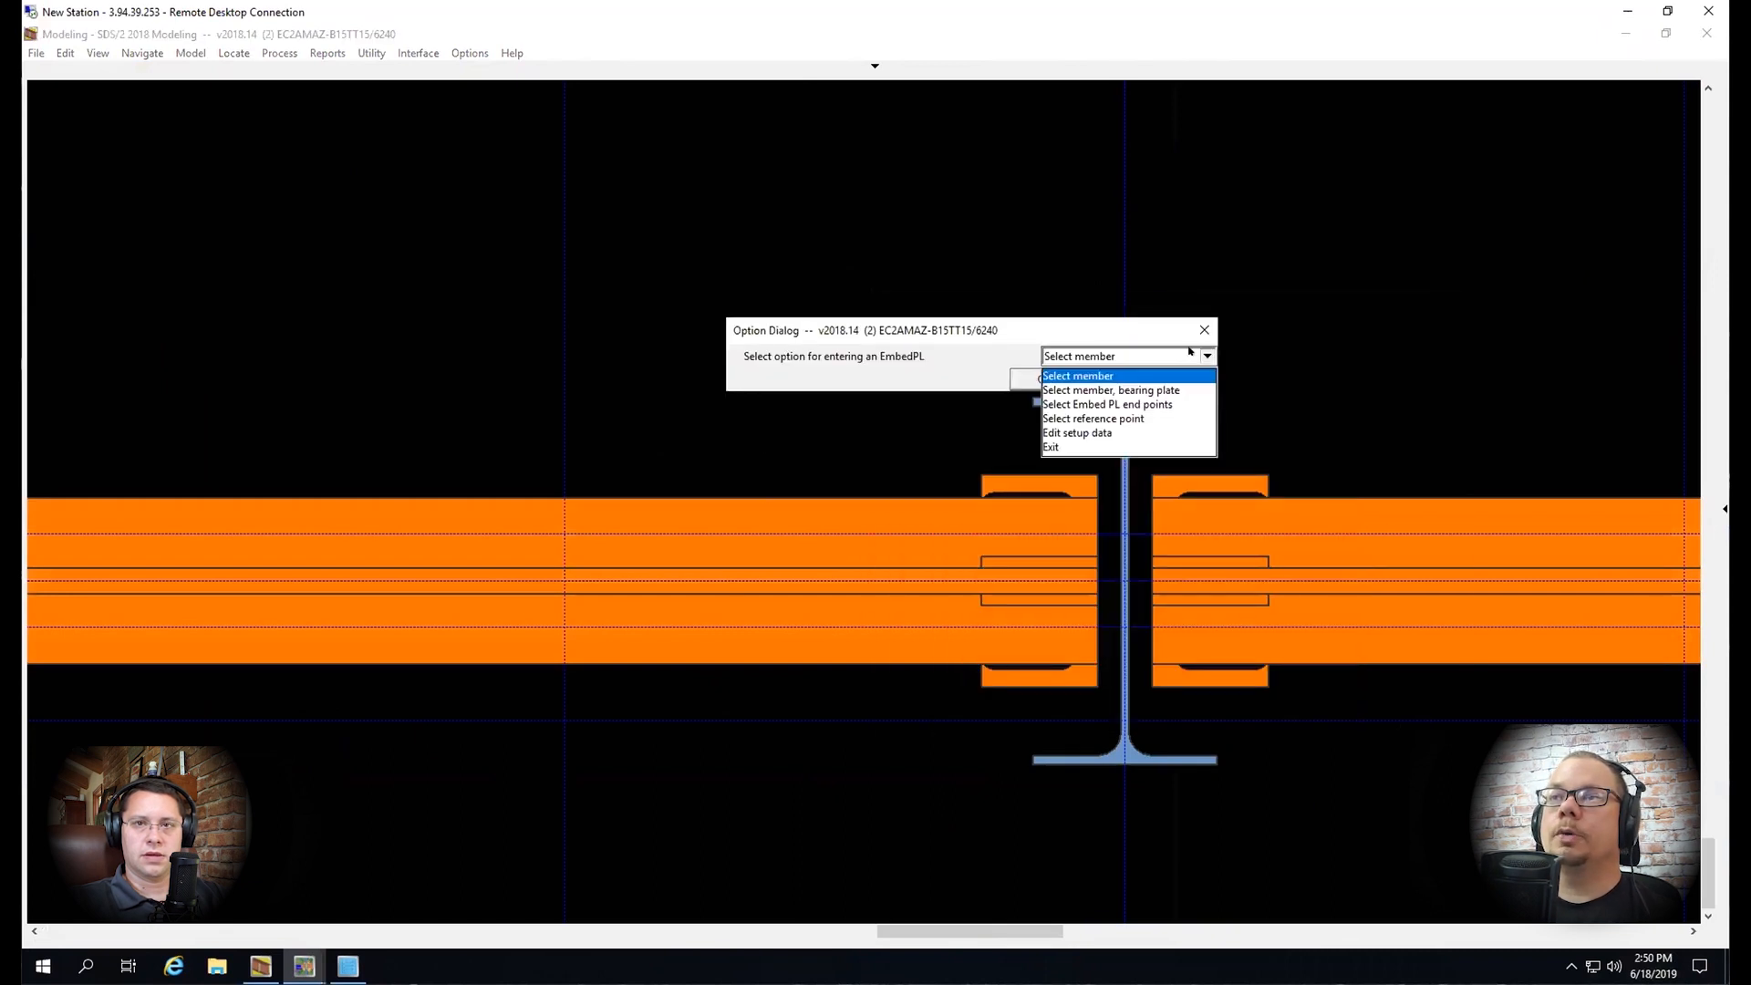
pyautogui.click(1134, 404)
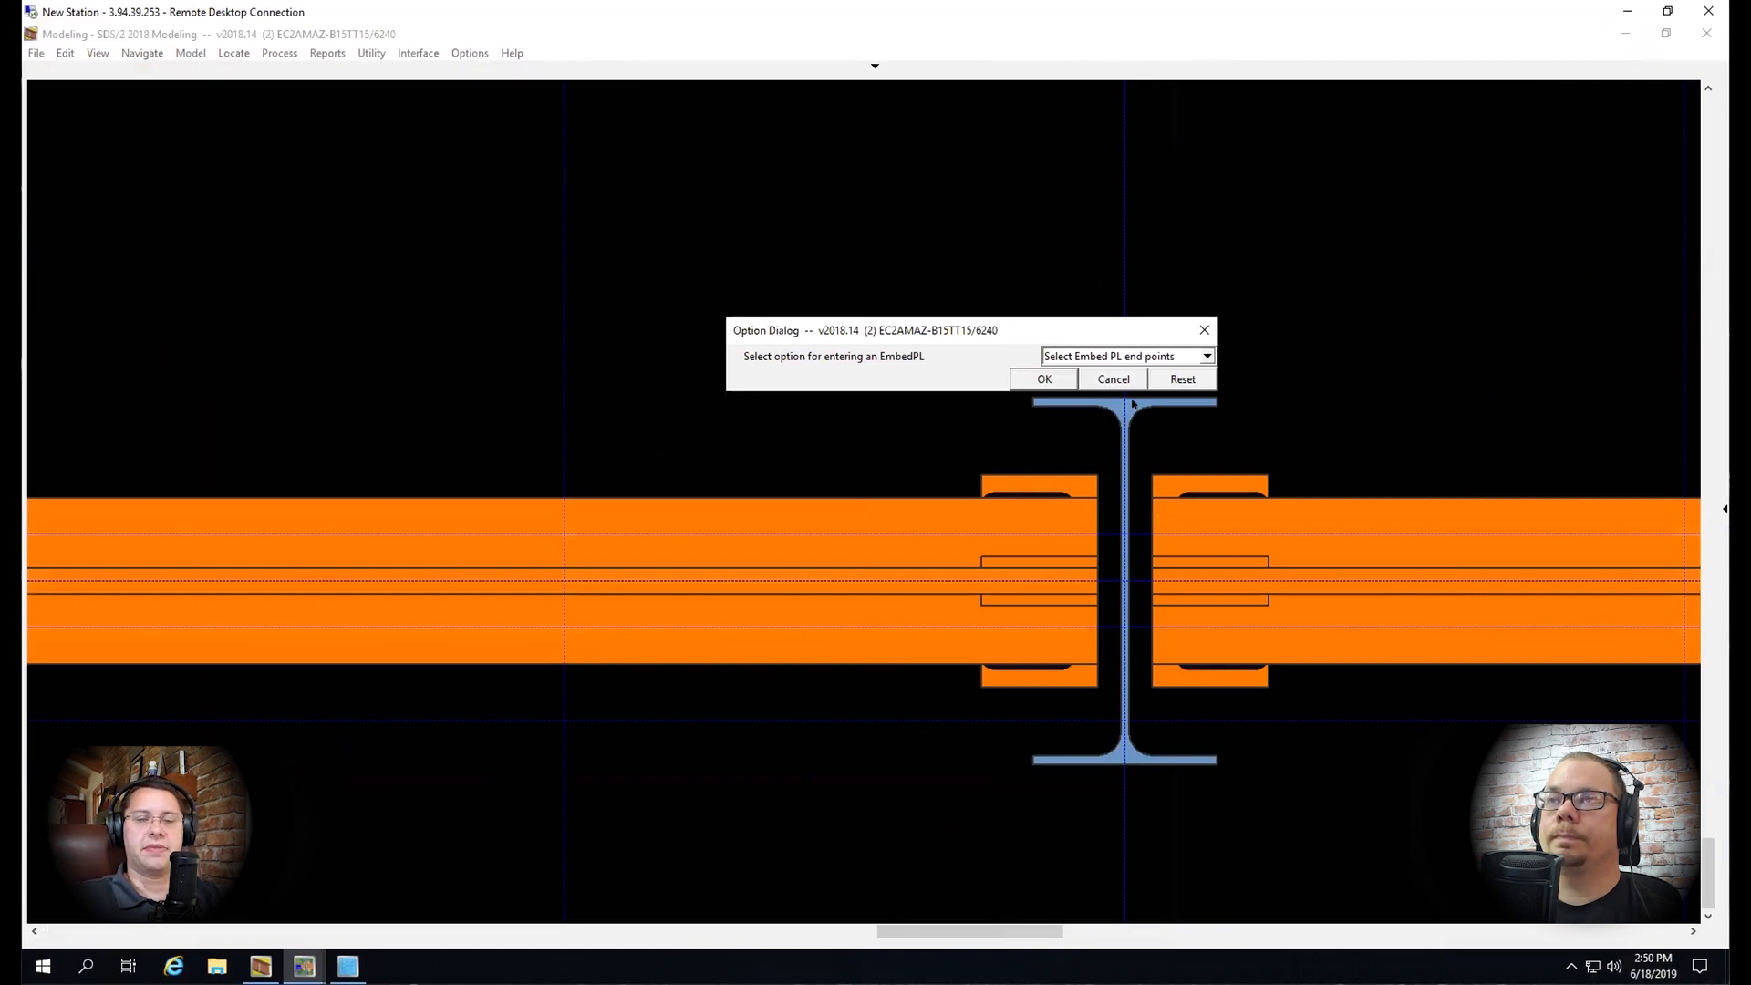
pyautogui.press('Return')
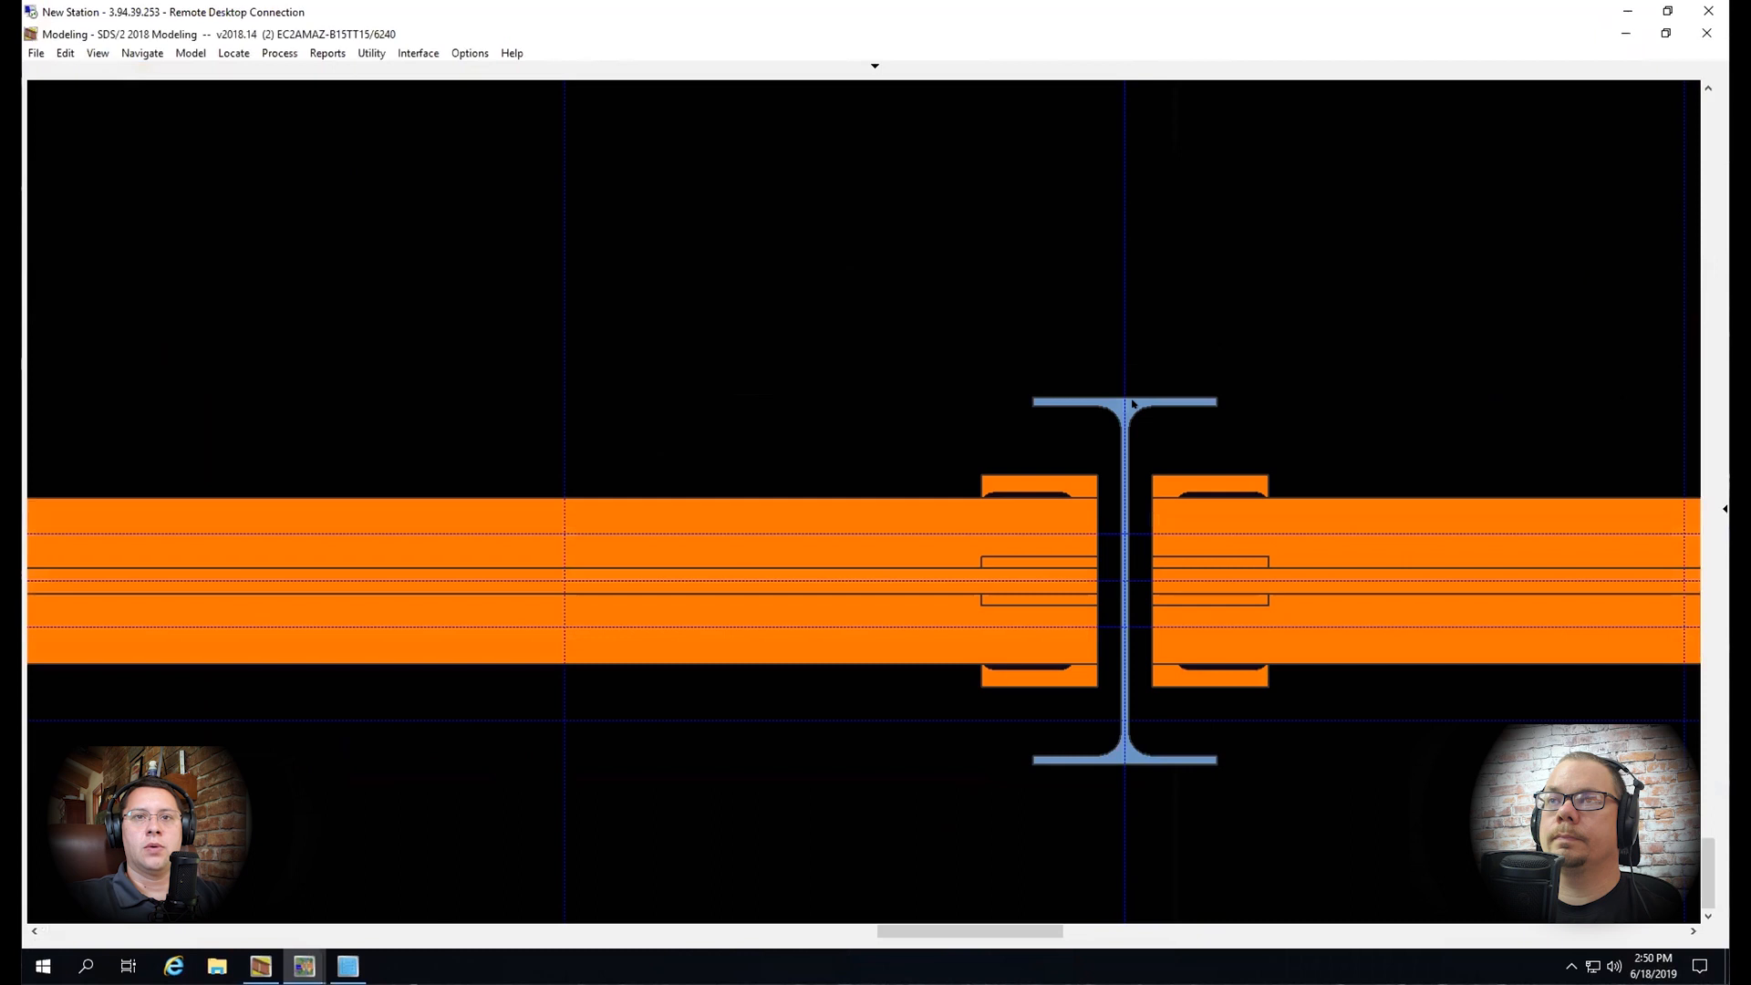
pyautogui.click(556, 629)
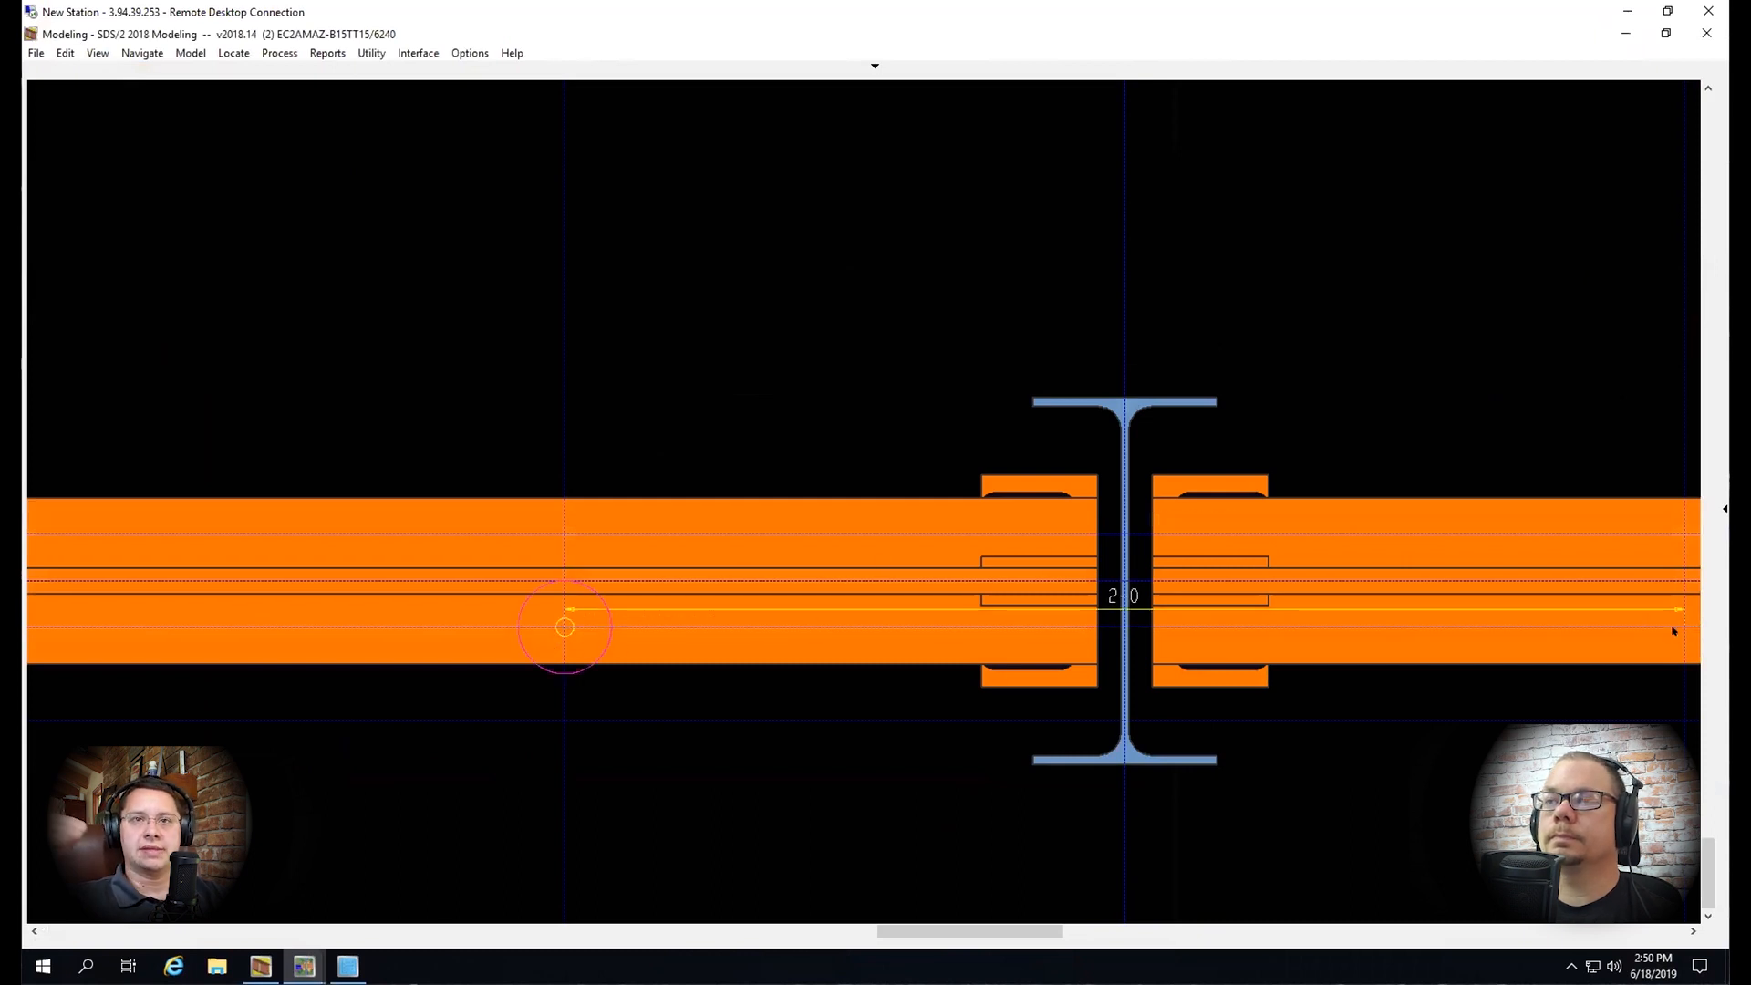
pyautogui.click(1674, 620)
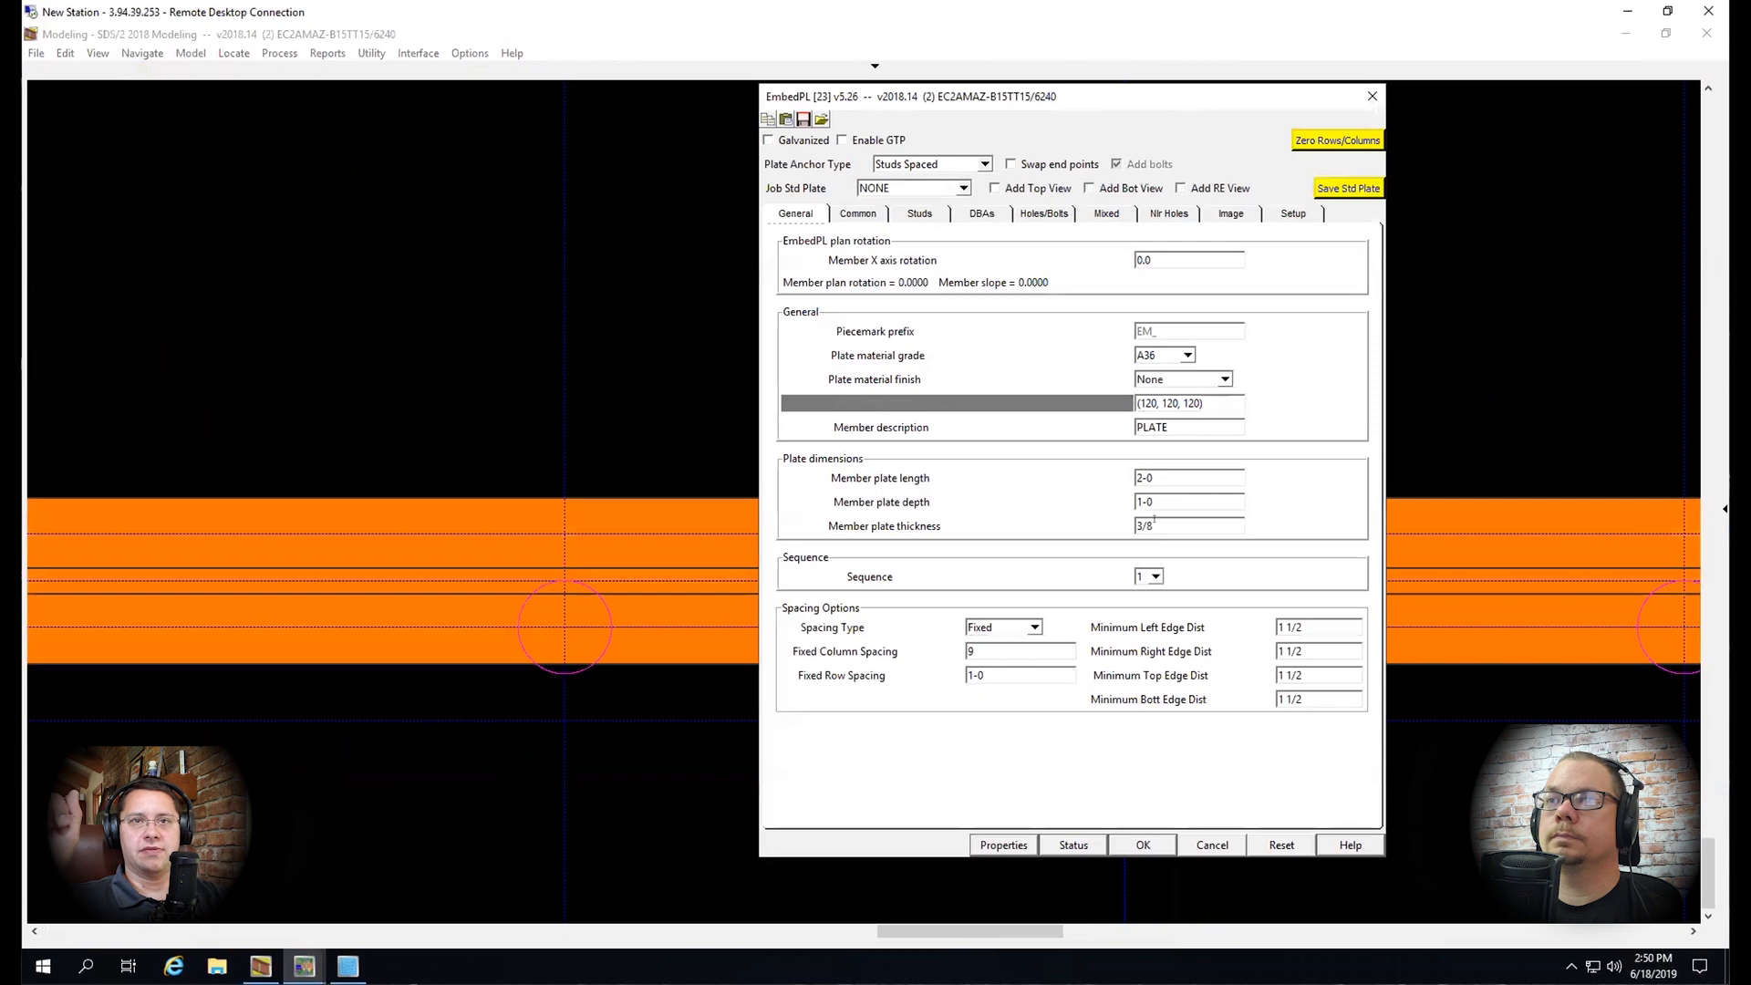
# Set the member plate depth to 2
pyautogui.press('Tab')
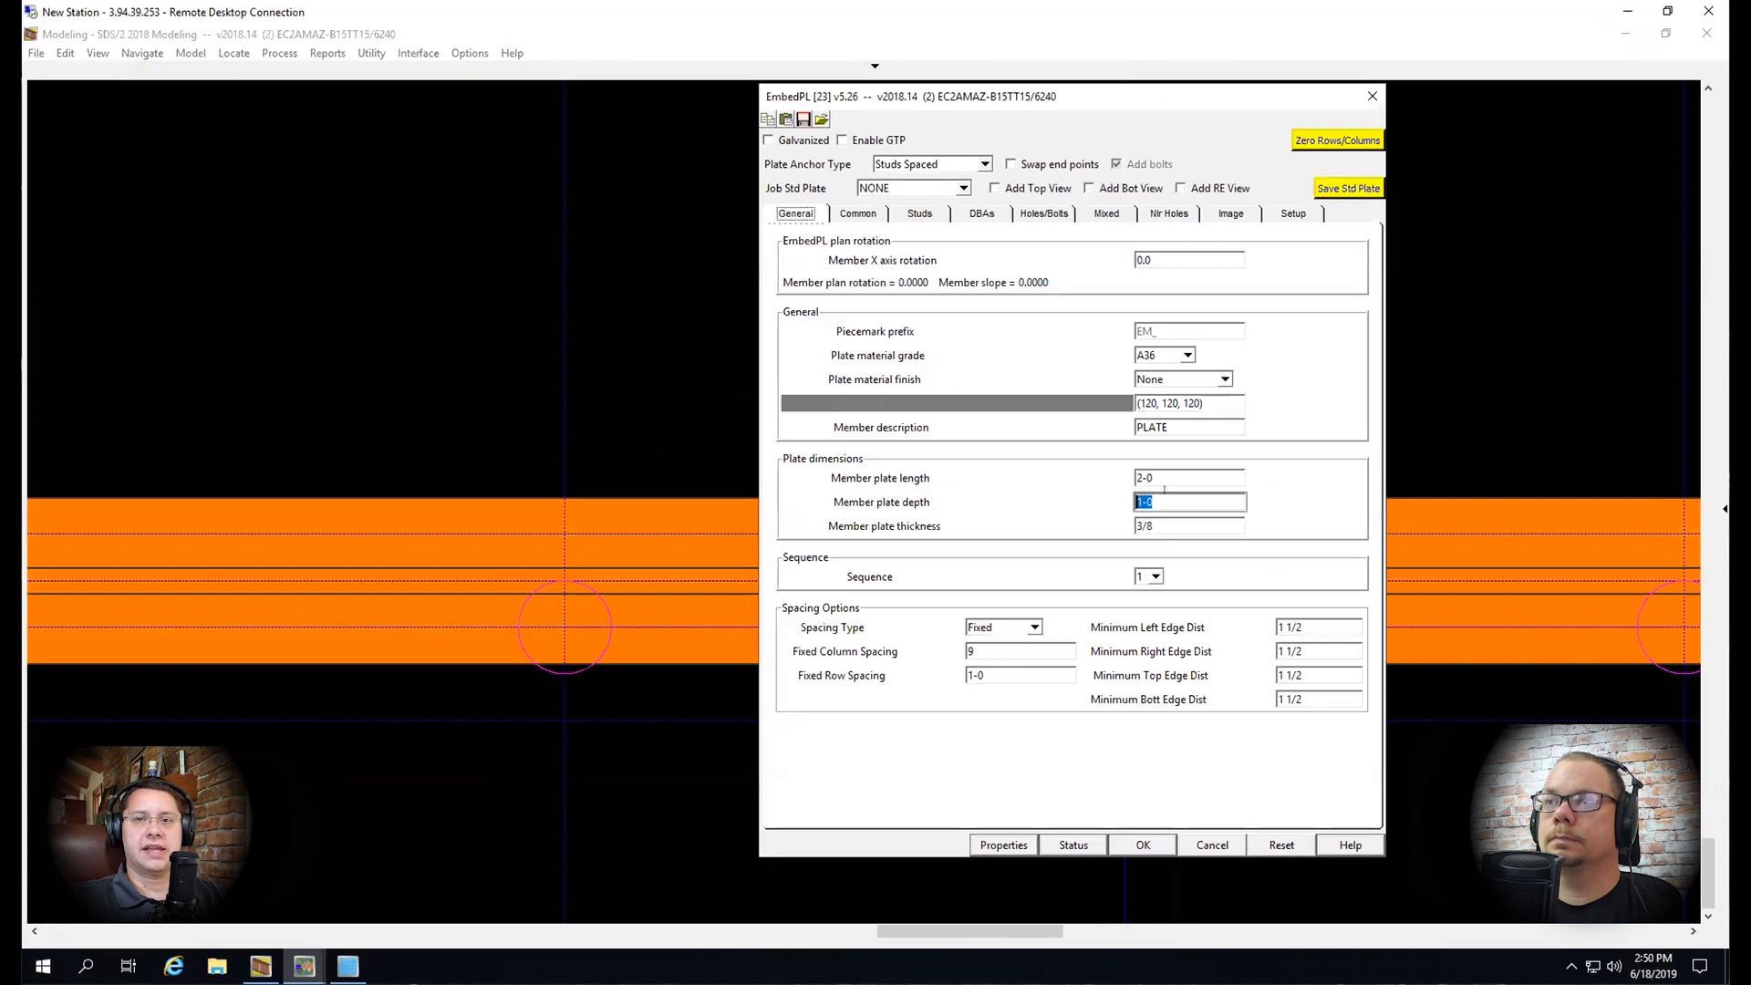
pyautogui.write('4')
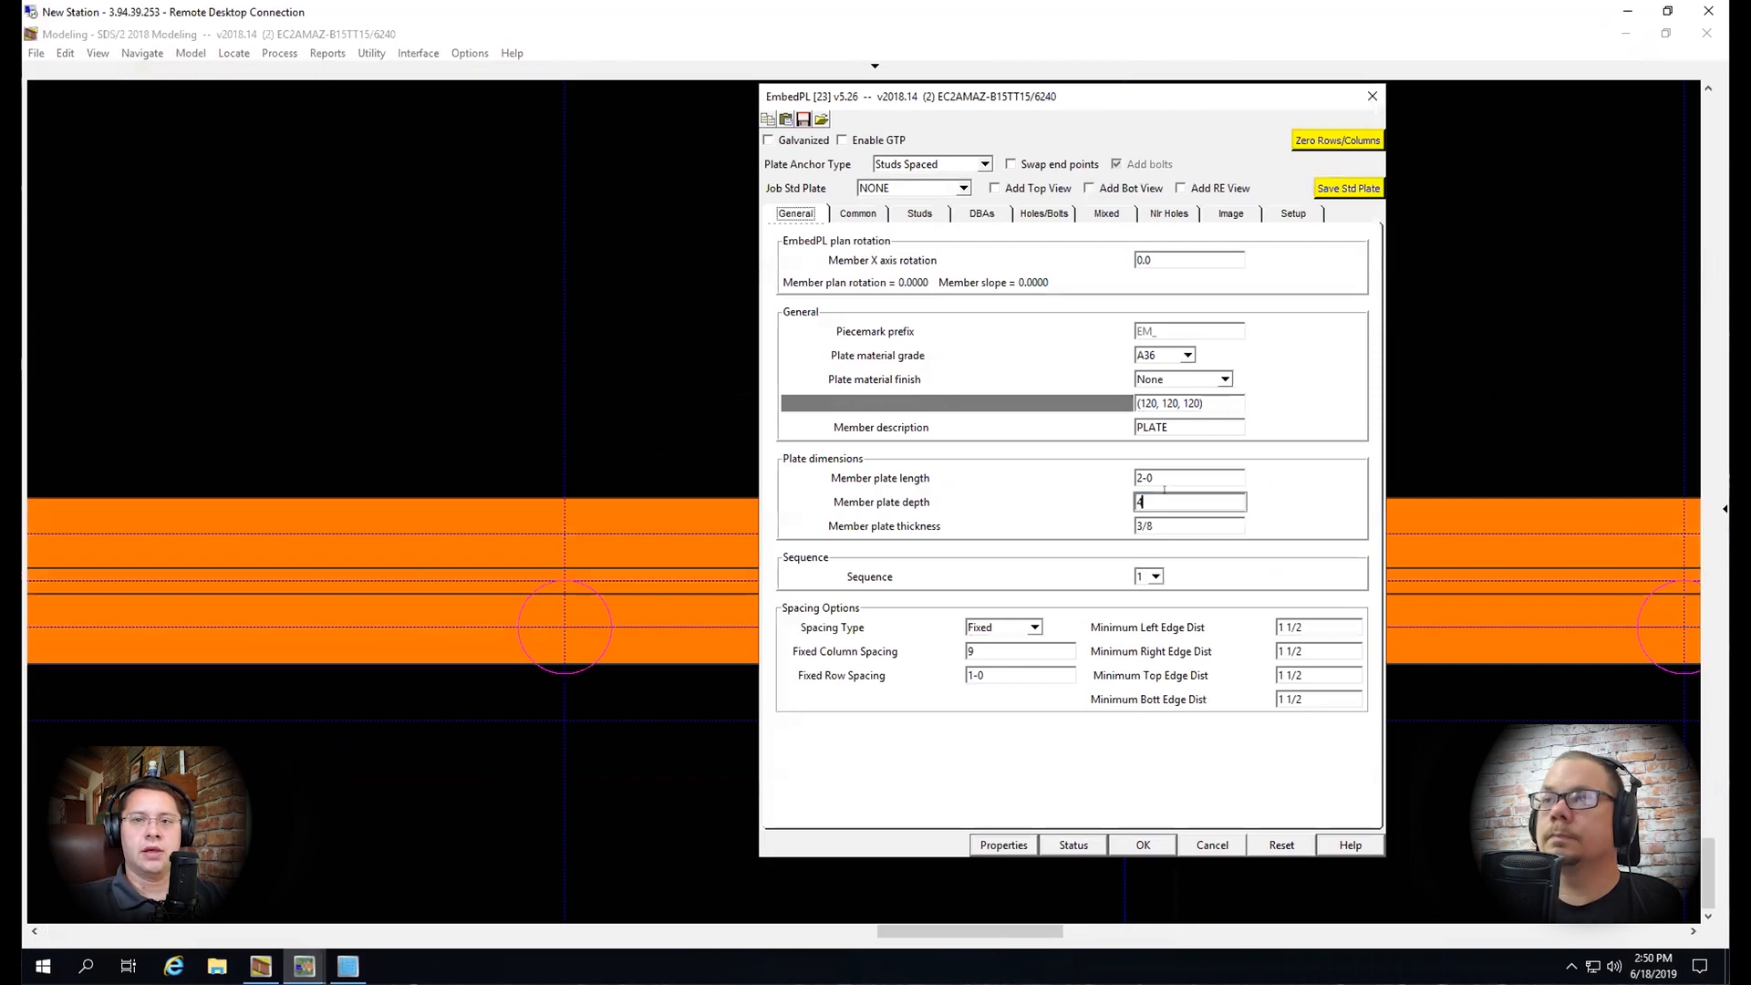
pyautogui.press('BackSpace')
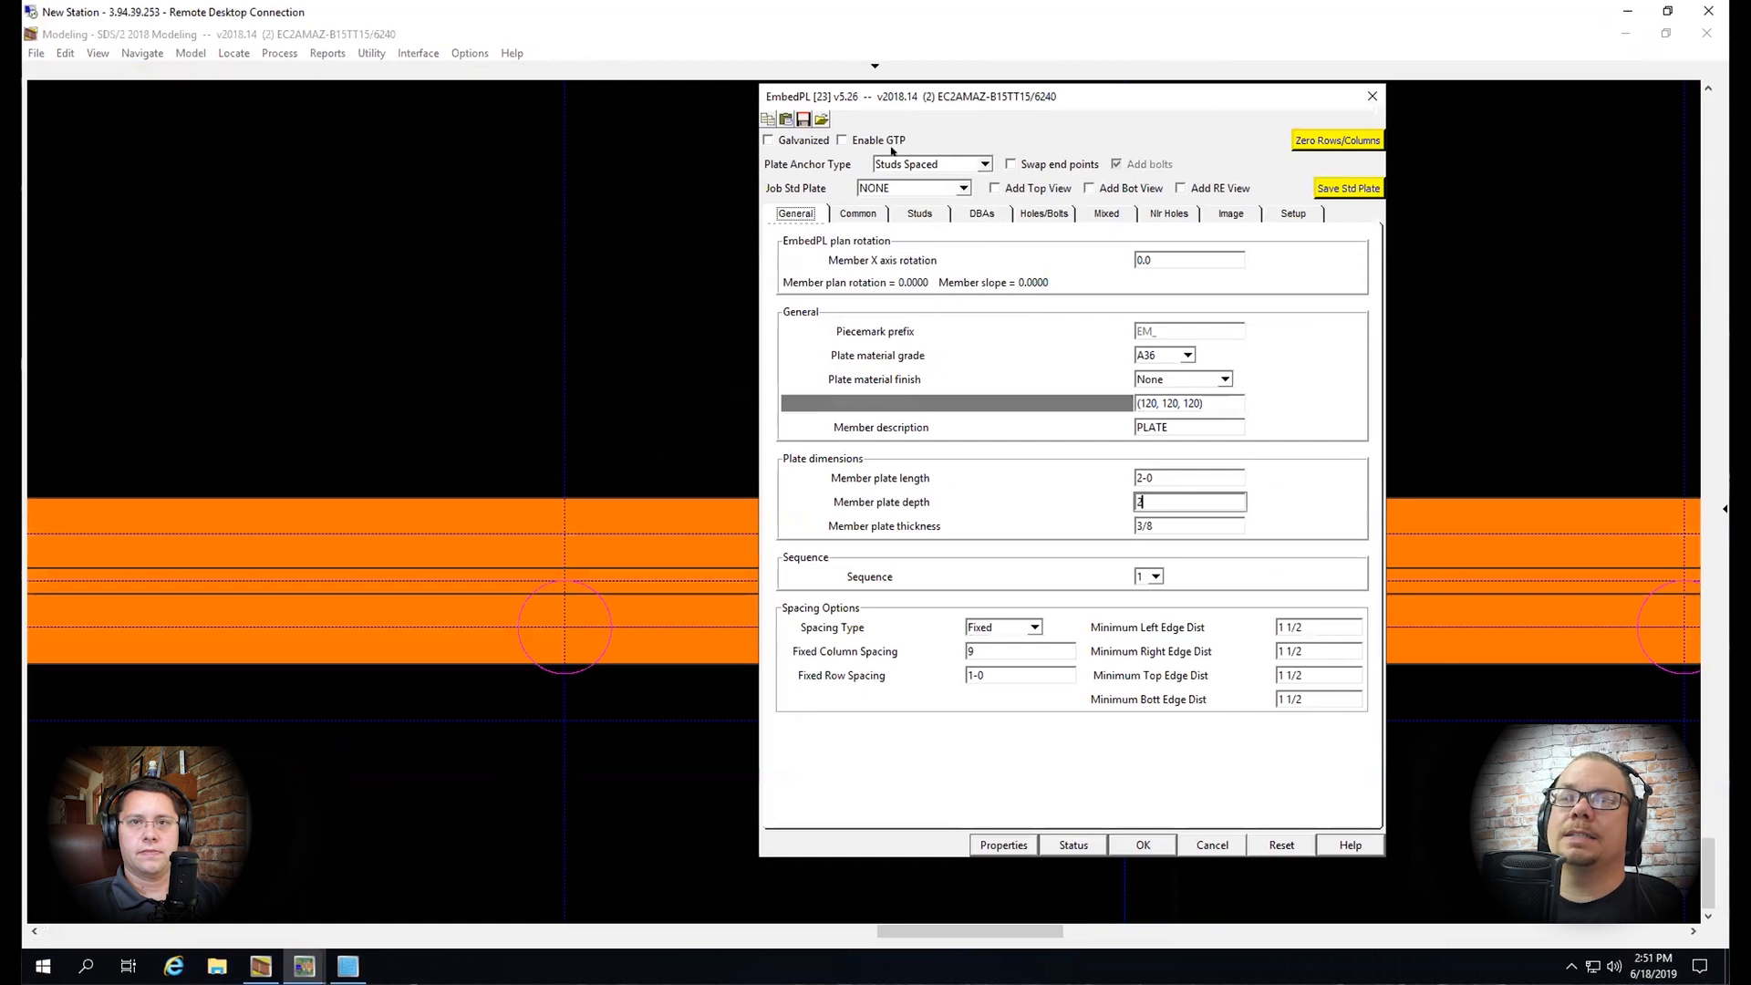
# Switch the plate anchor type to Studs, DBAs, Holes and review its stud, DBA and hole settings
pyautogui.click(964, 164)
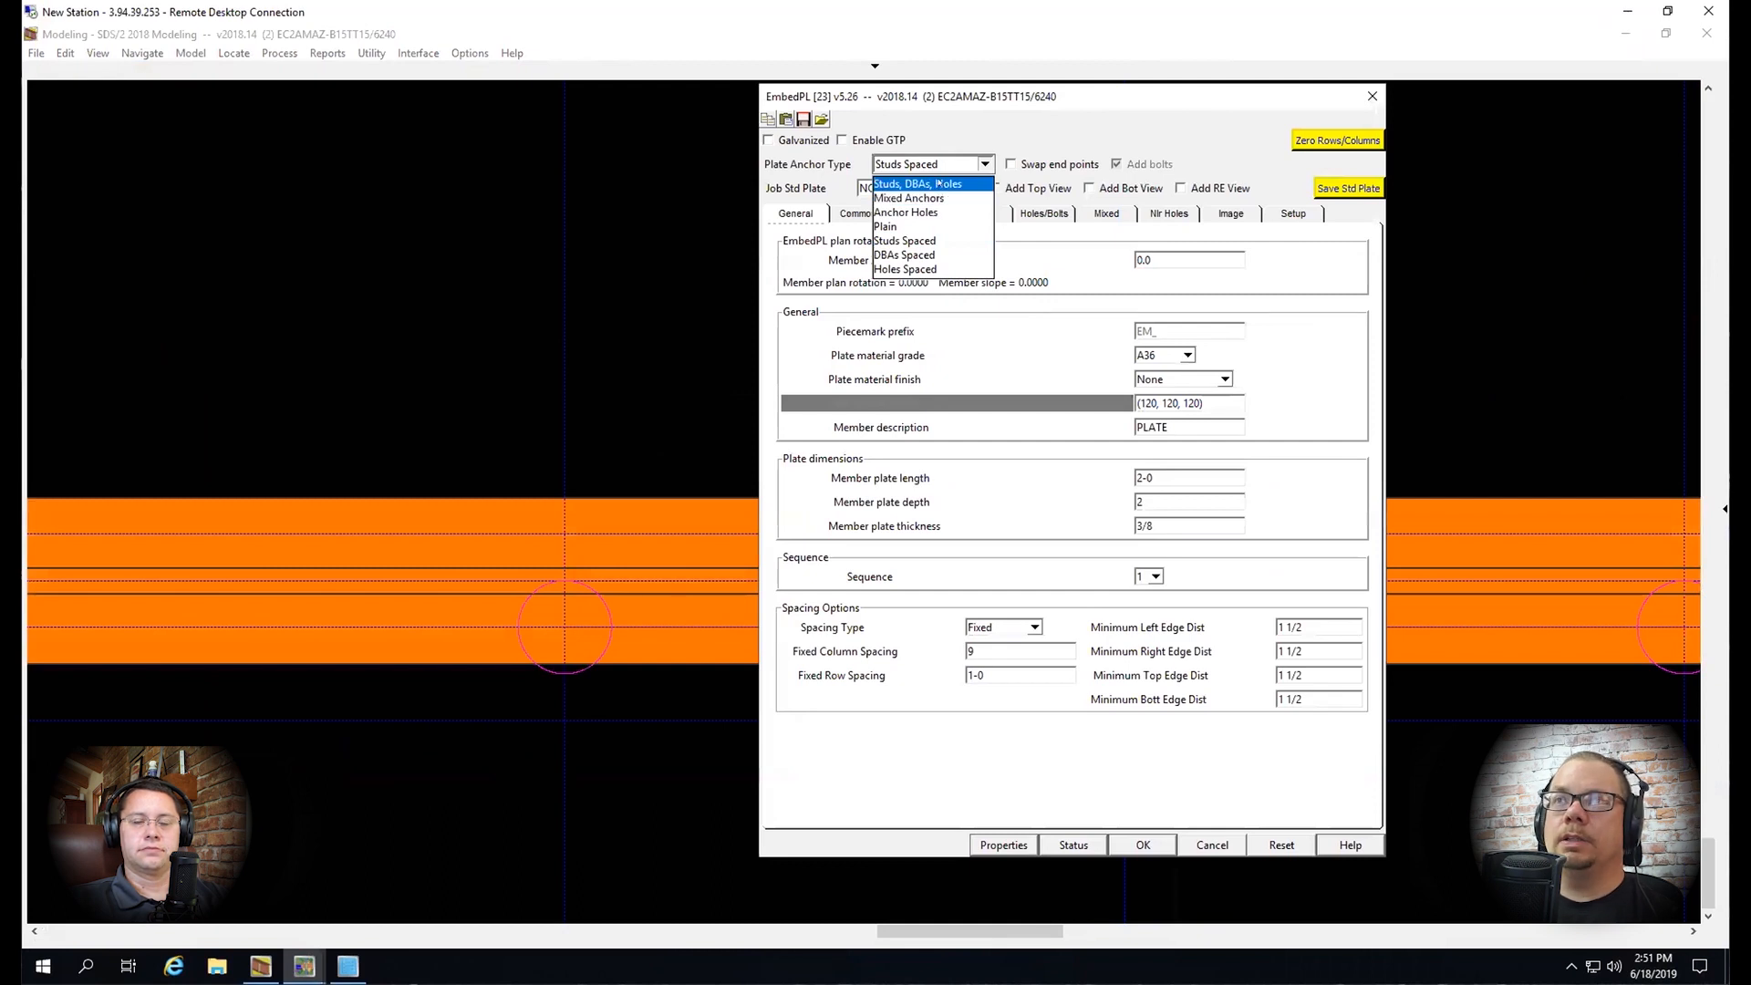
pyautogui.click(963, 182)
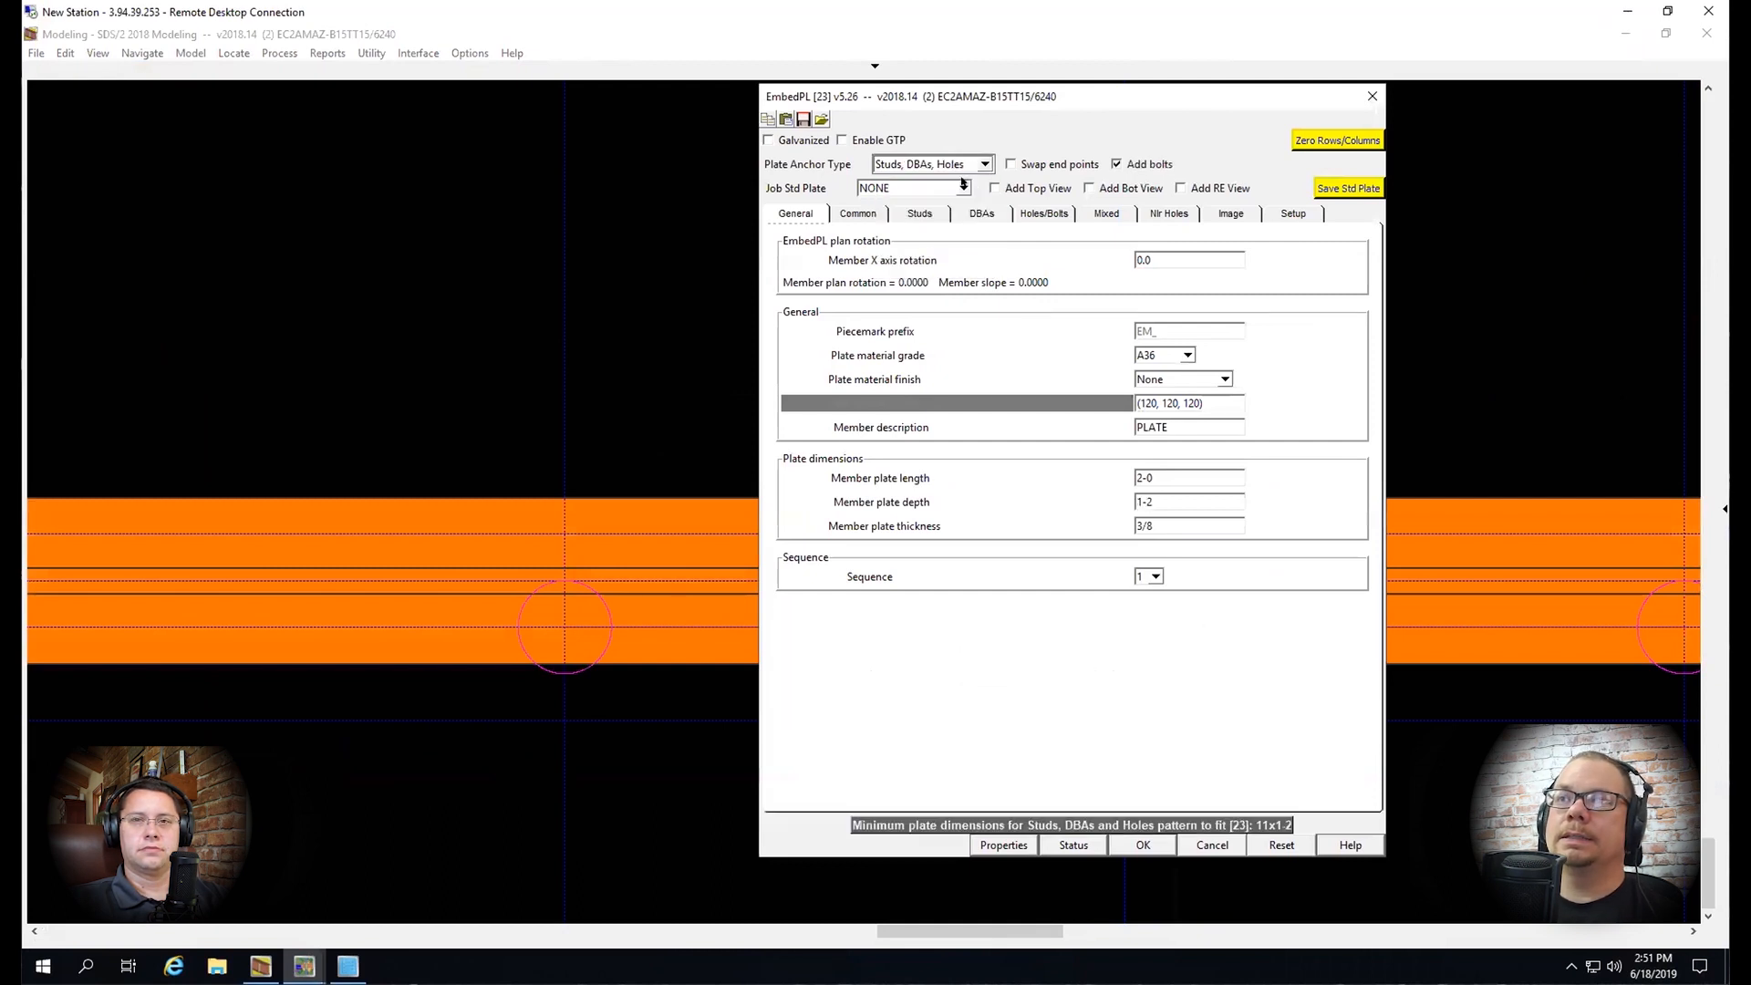
pyautogui.click(919, 213)
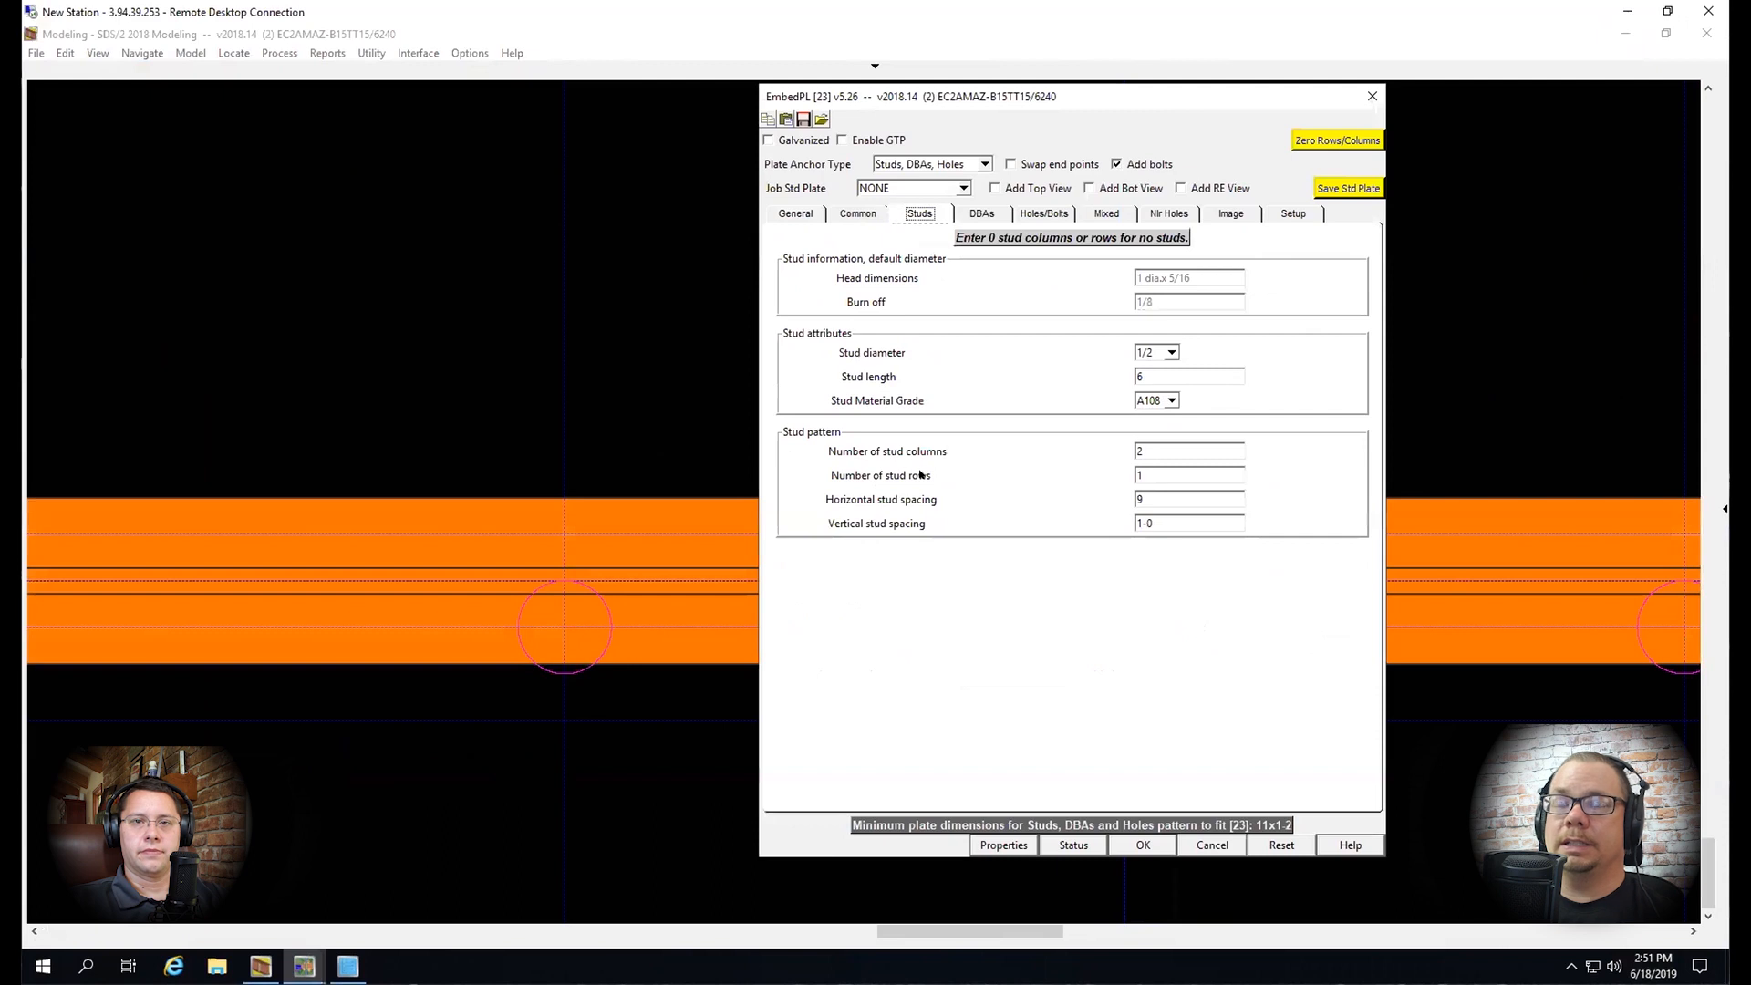
pyautogui.click(964, 217)
pyautogui.click(1044, 214)
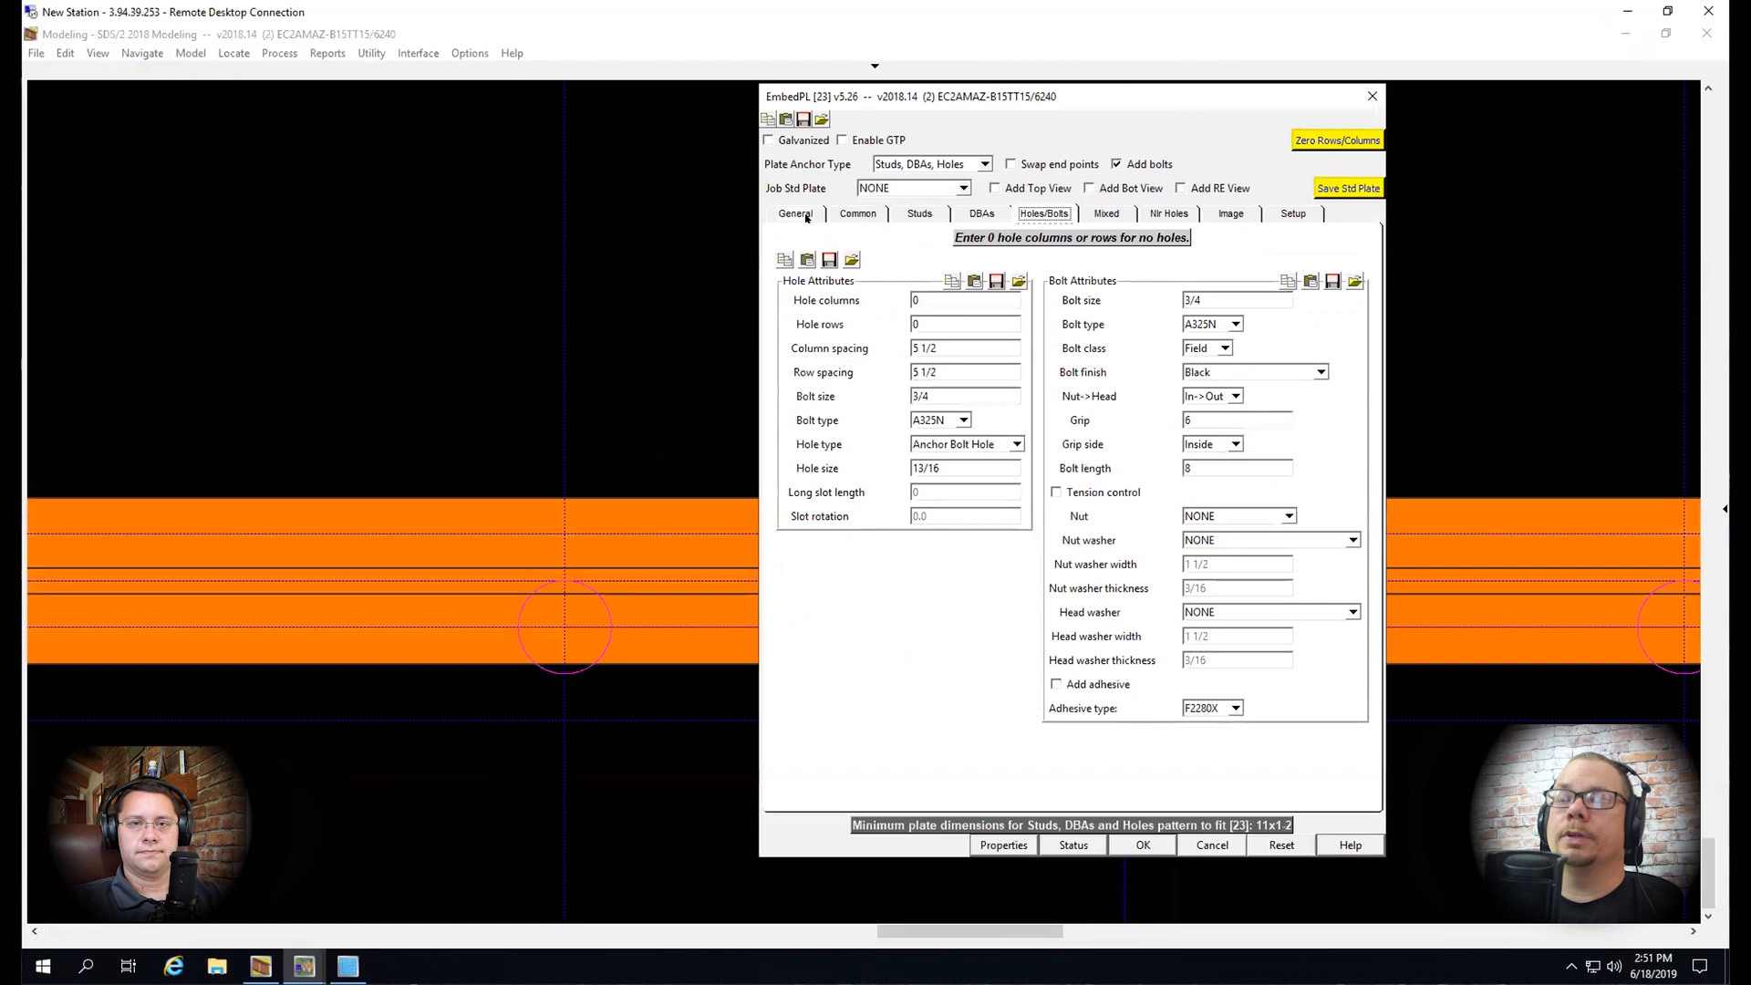
pyautogui.click(806, 217)
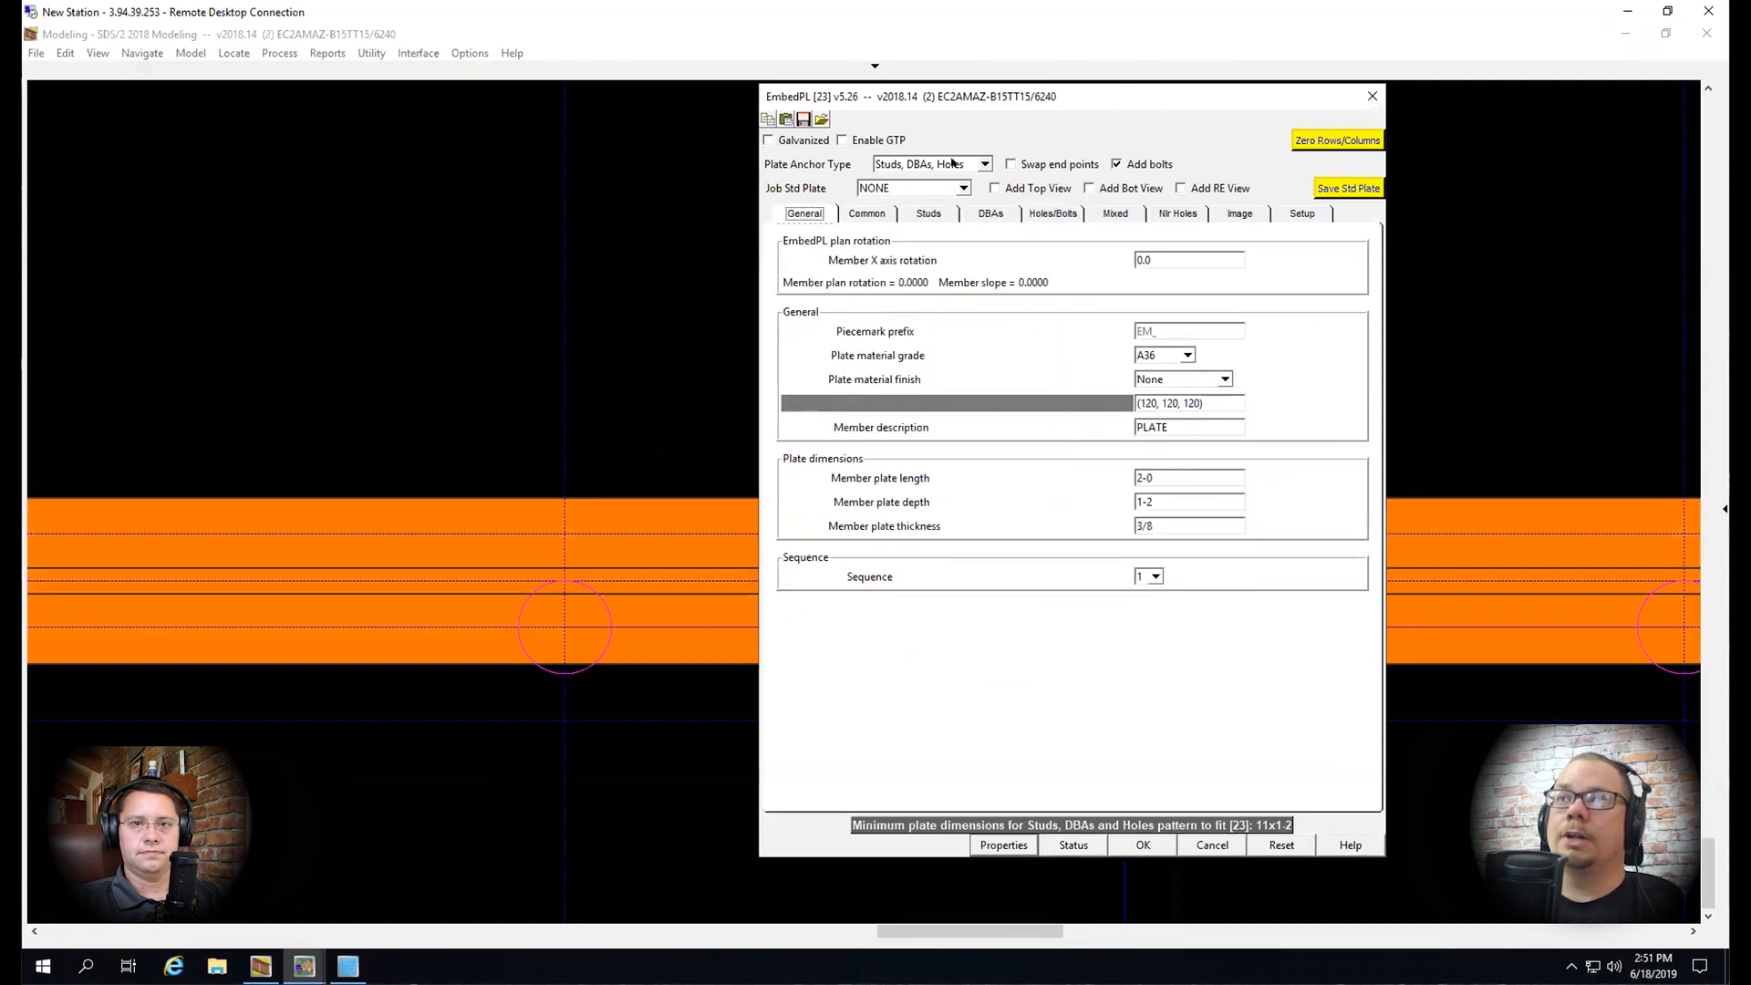
# Set the plate anchor type to Plain and create the embed plate
pyautogui.click(952, 163)
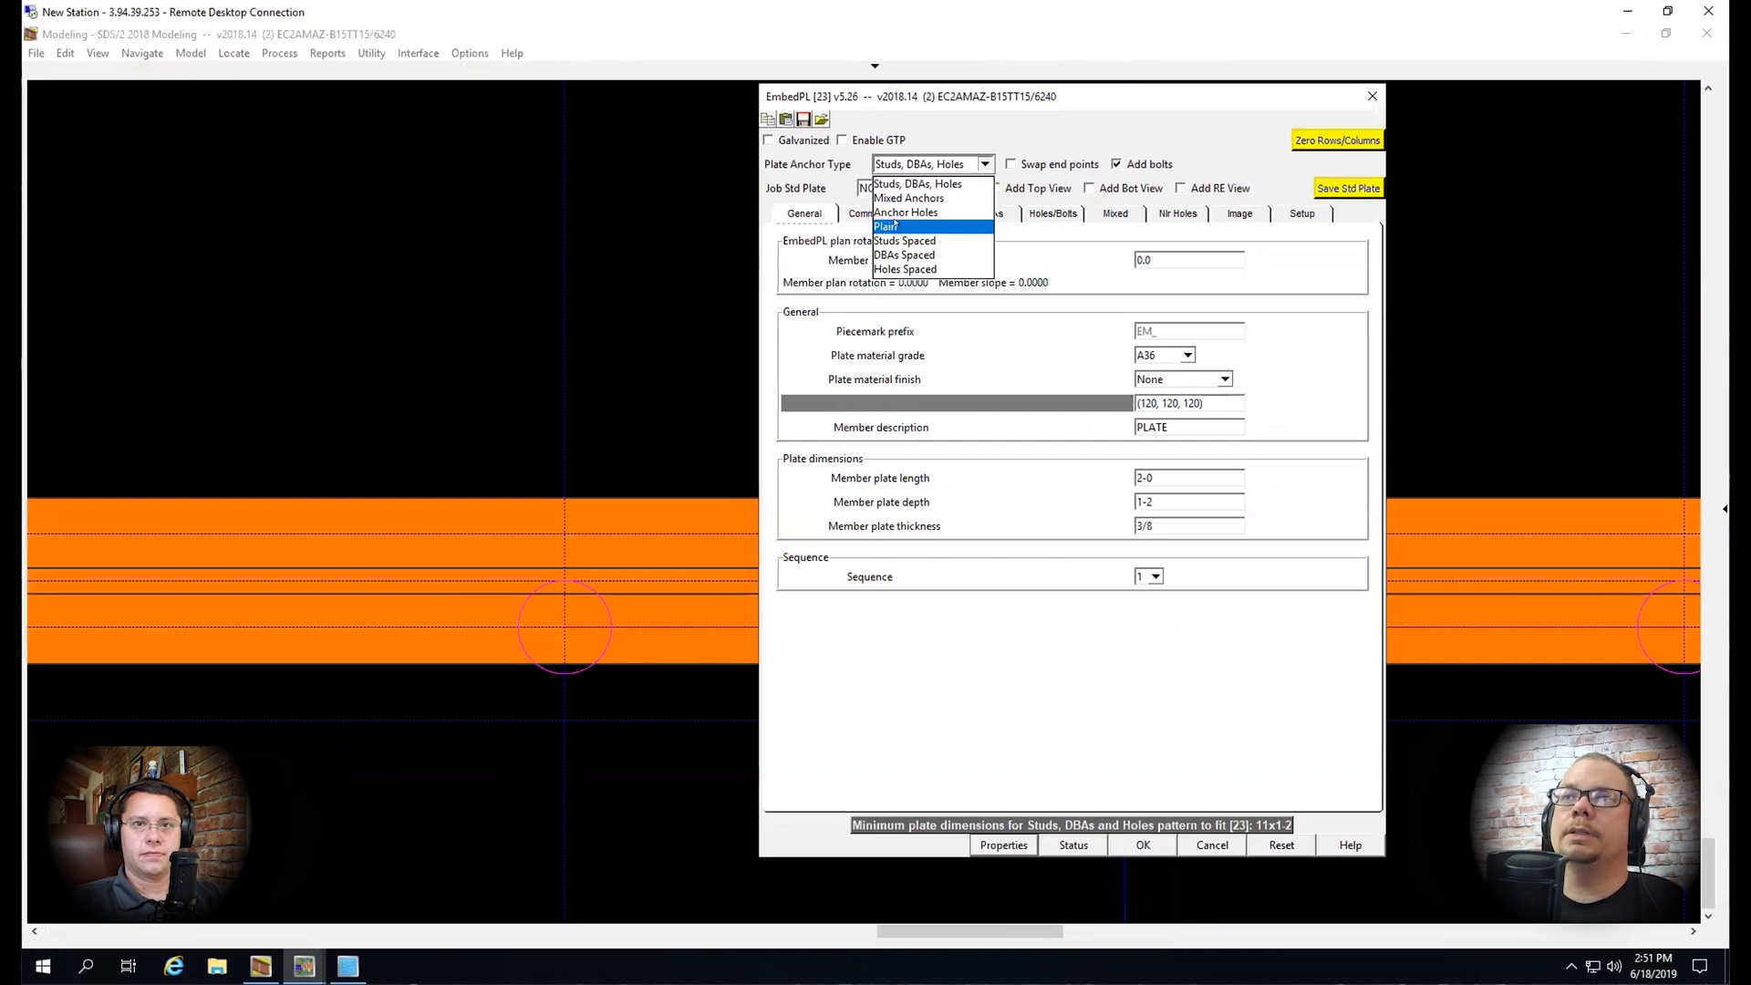
pyautogui.click(894, 226)
pyautogui.click(1156, 210)
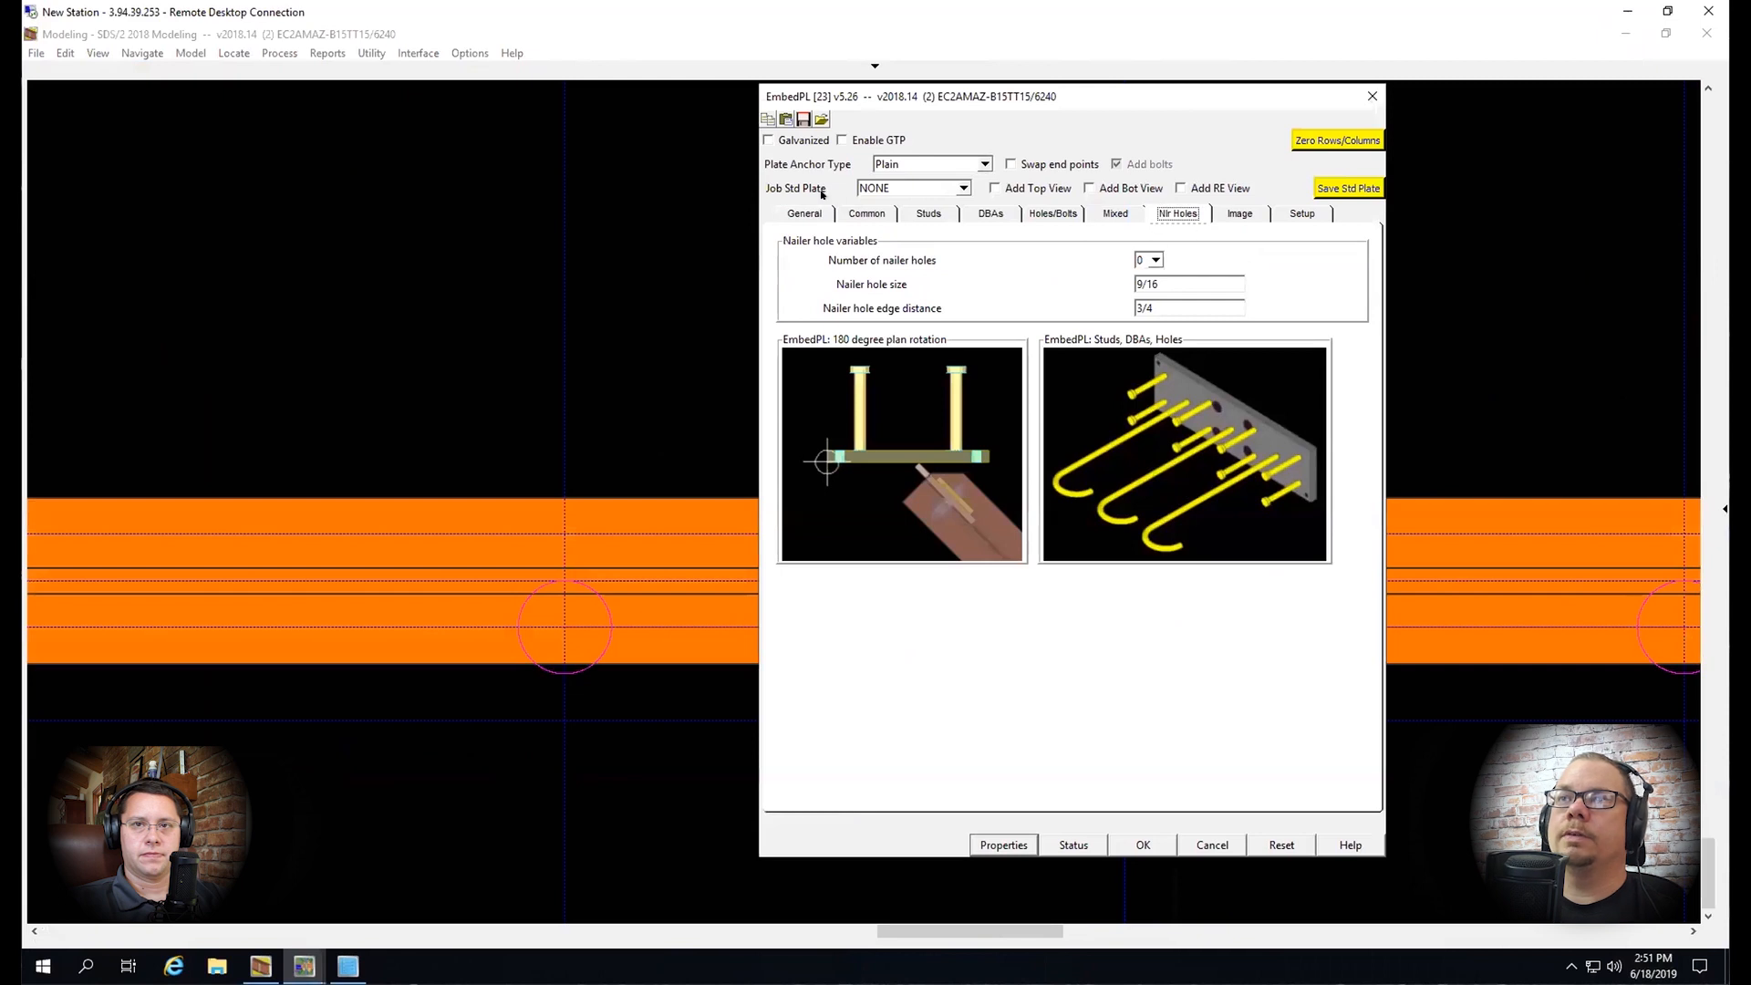
pyautogui.click(805, 216)
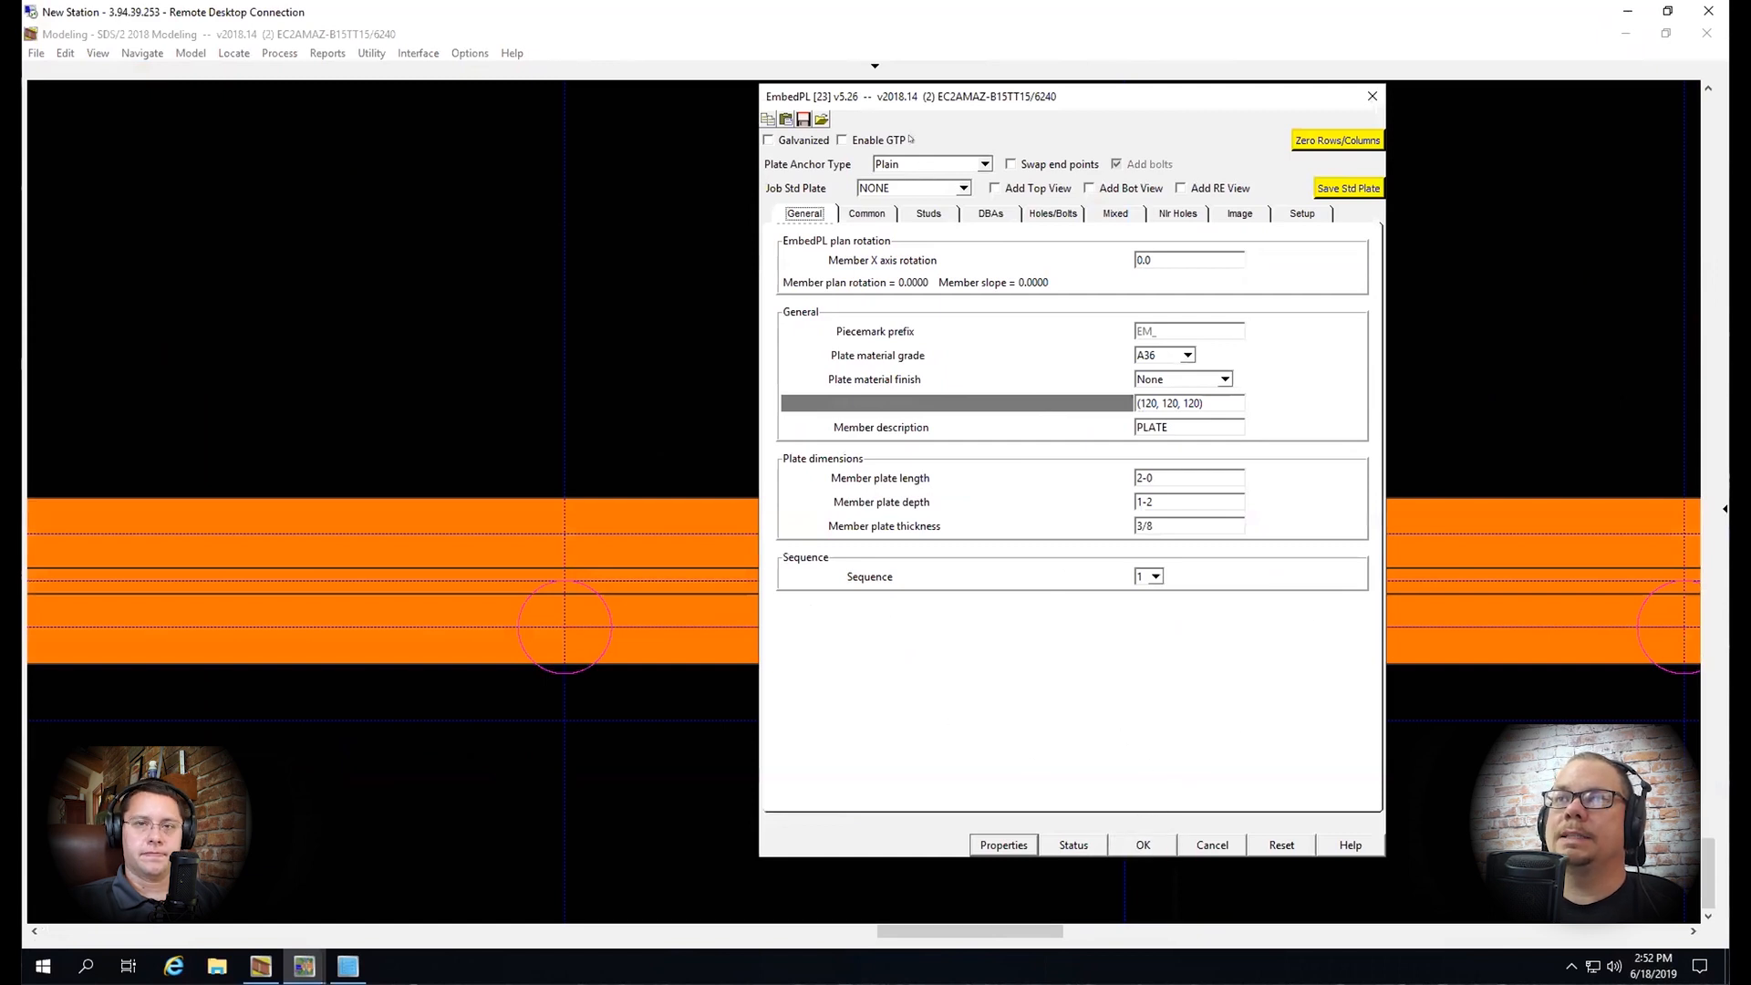
pyautogui.click(1142, 843)
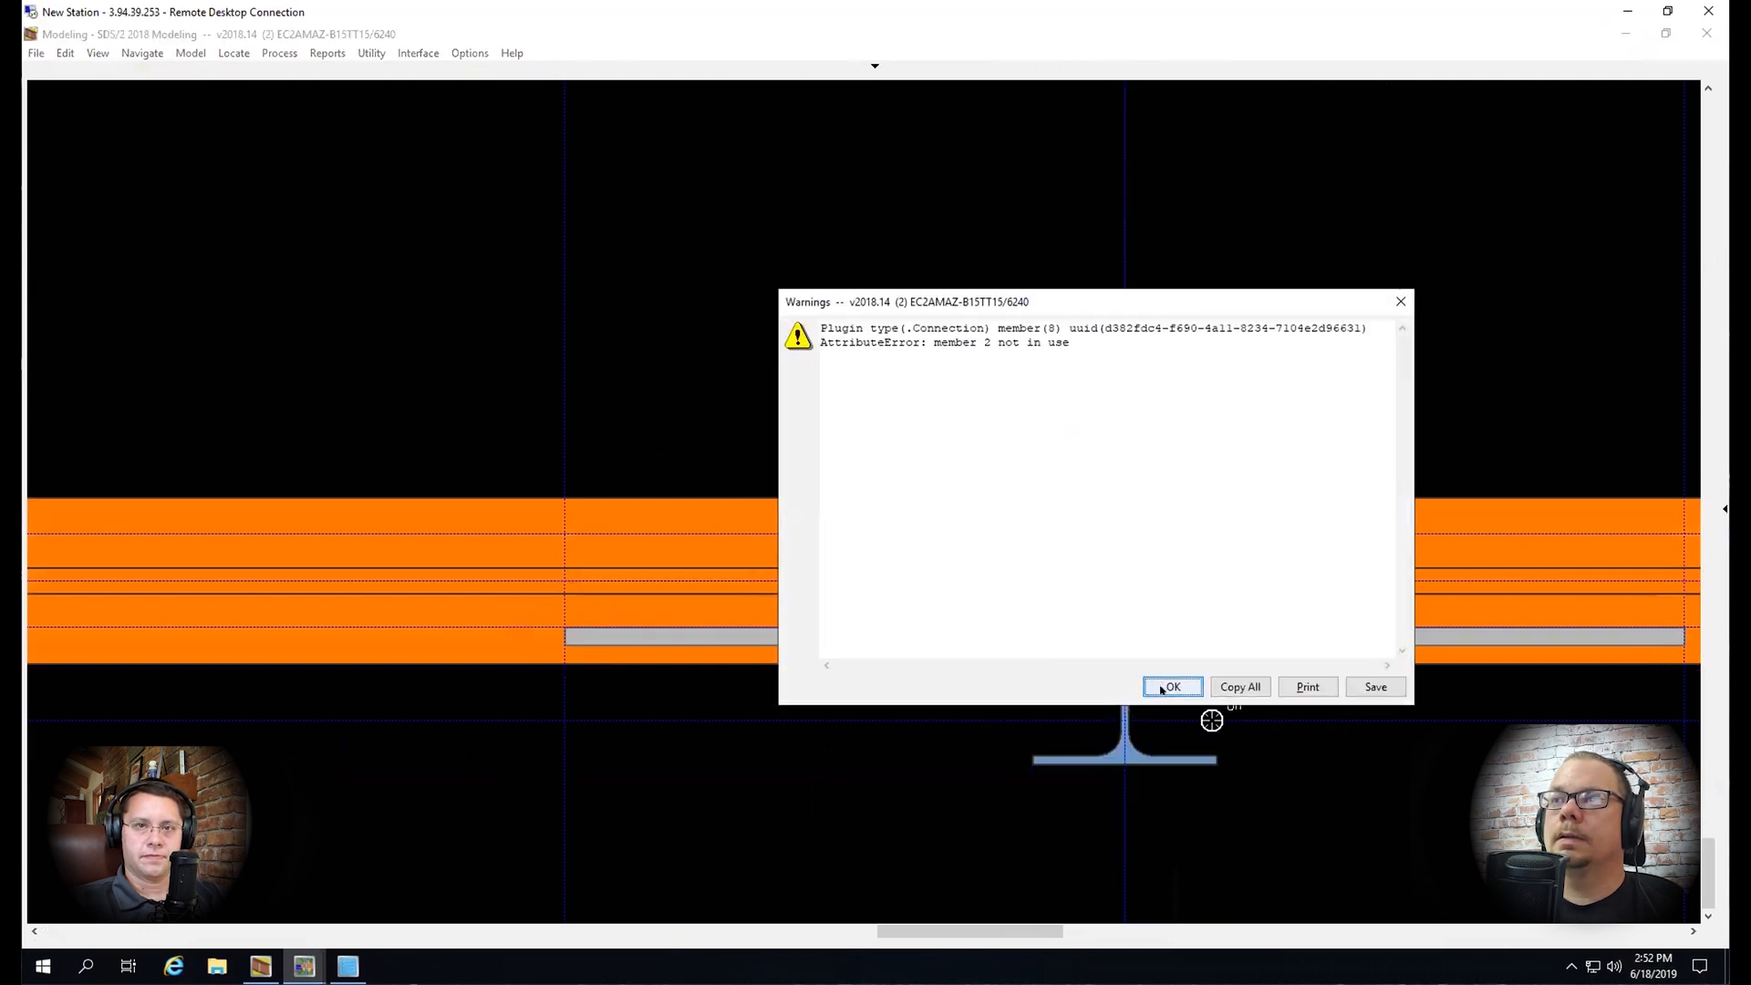
pyautogui.click(1165, 687)
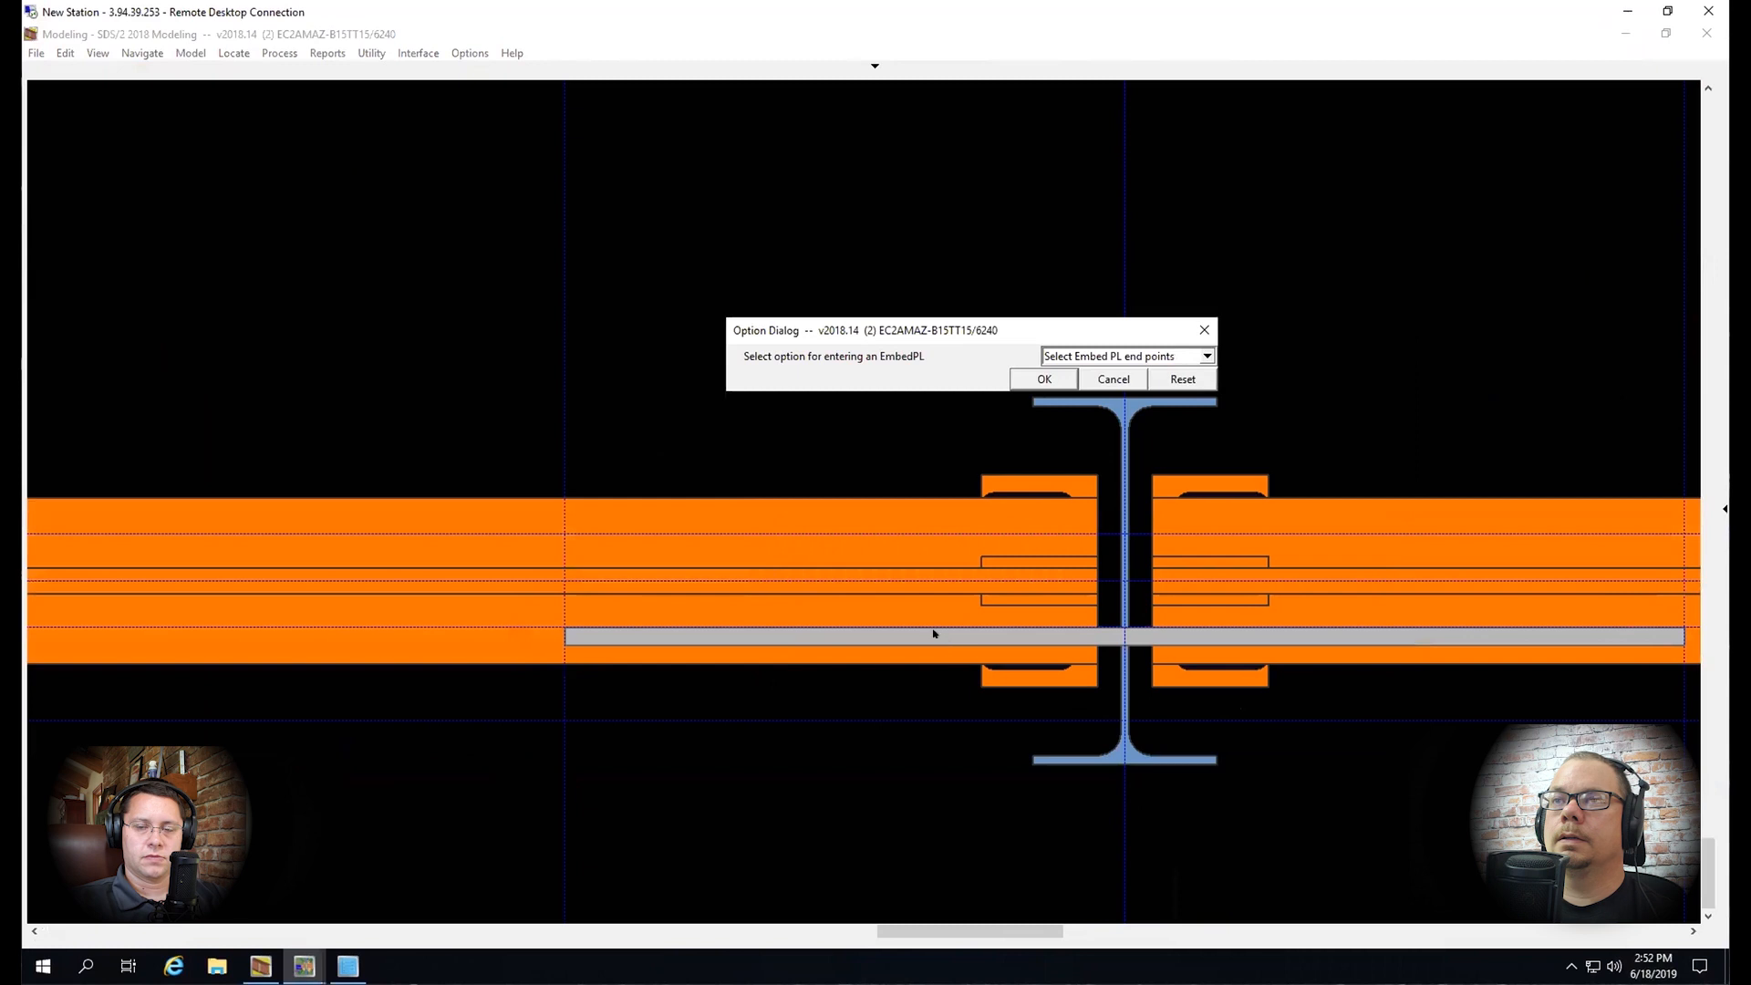
# Edit the new embed plate and set its member X axis rotation to 90
pyautogui.click(1044, 378)
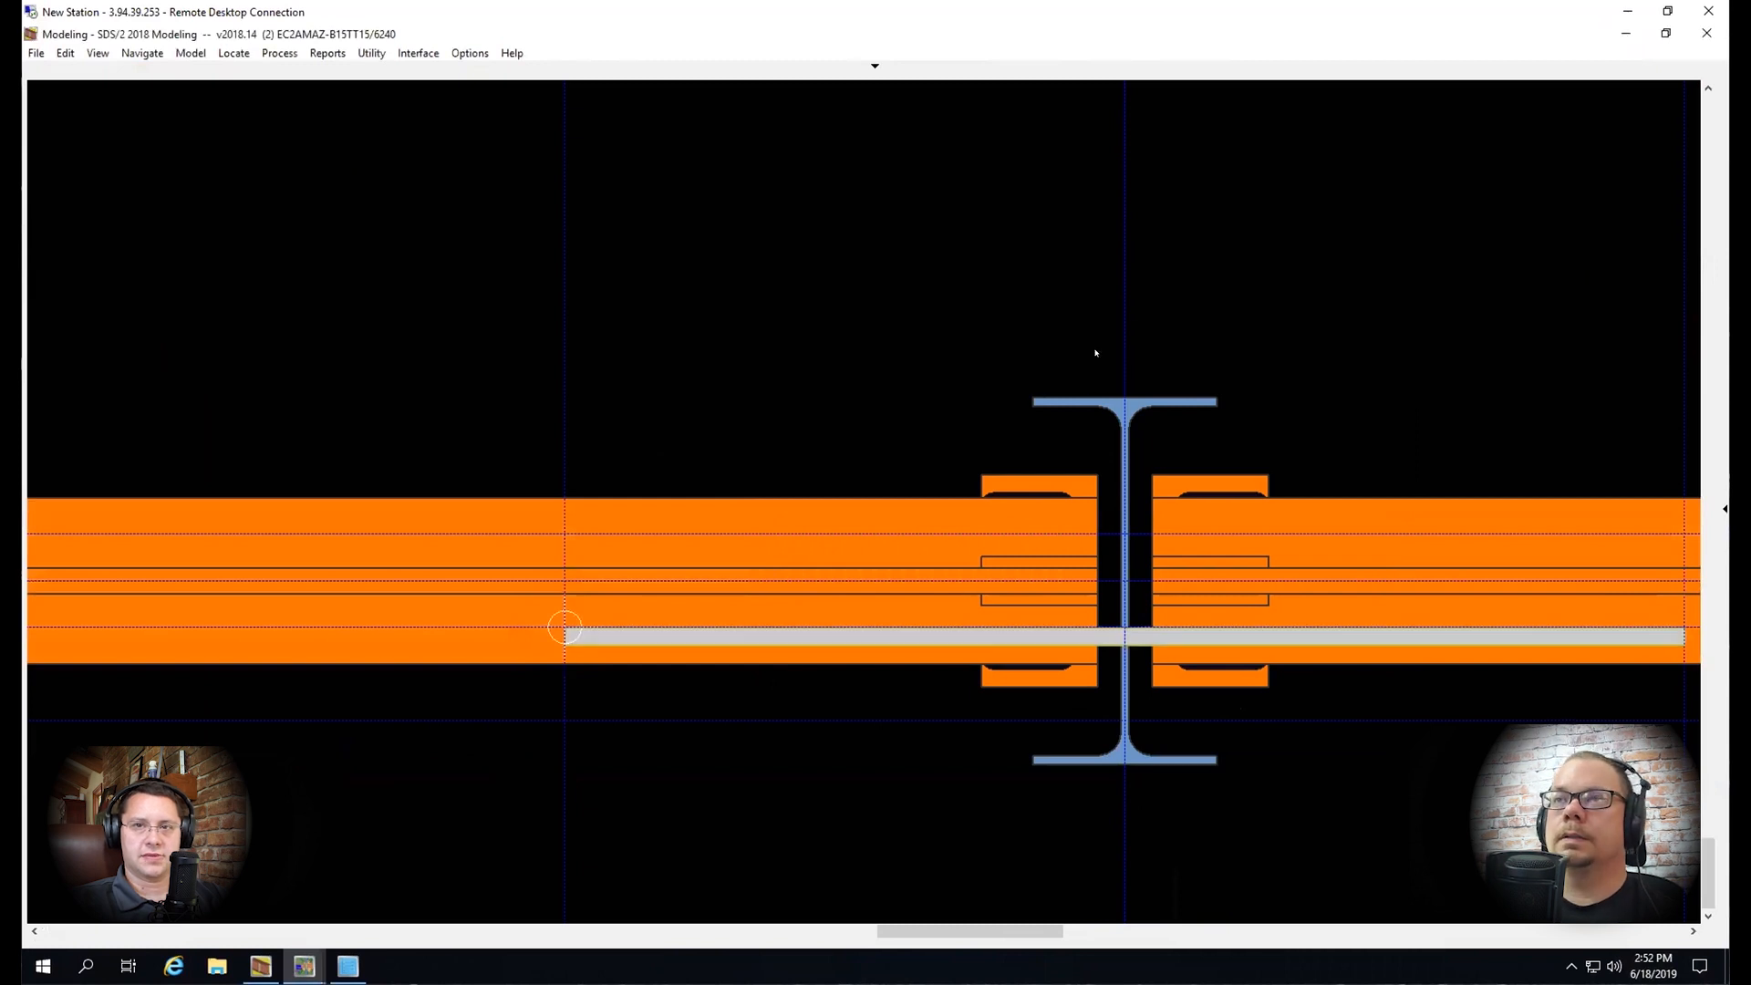
pyautogui.click(924, 635)
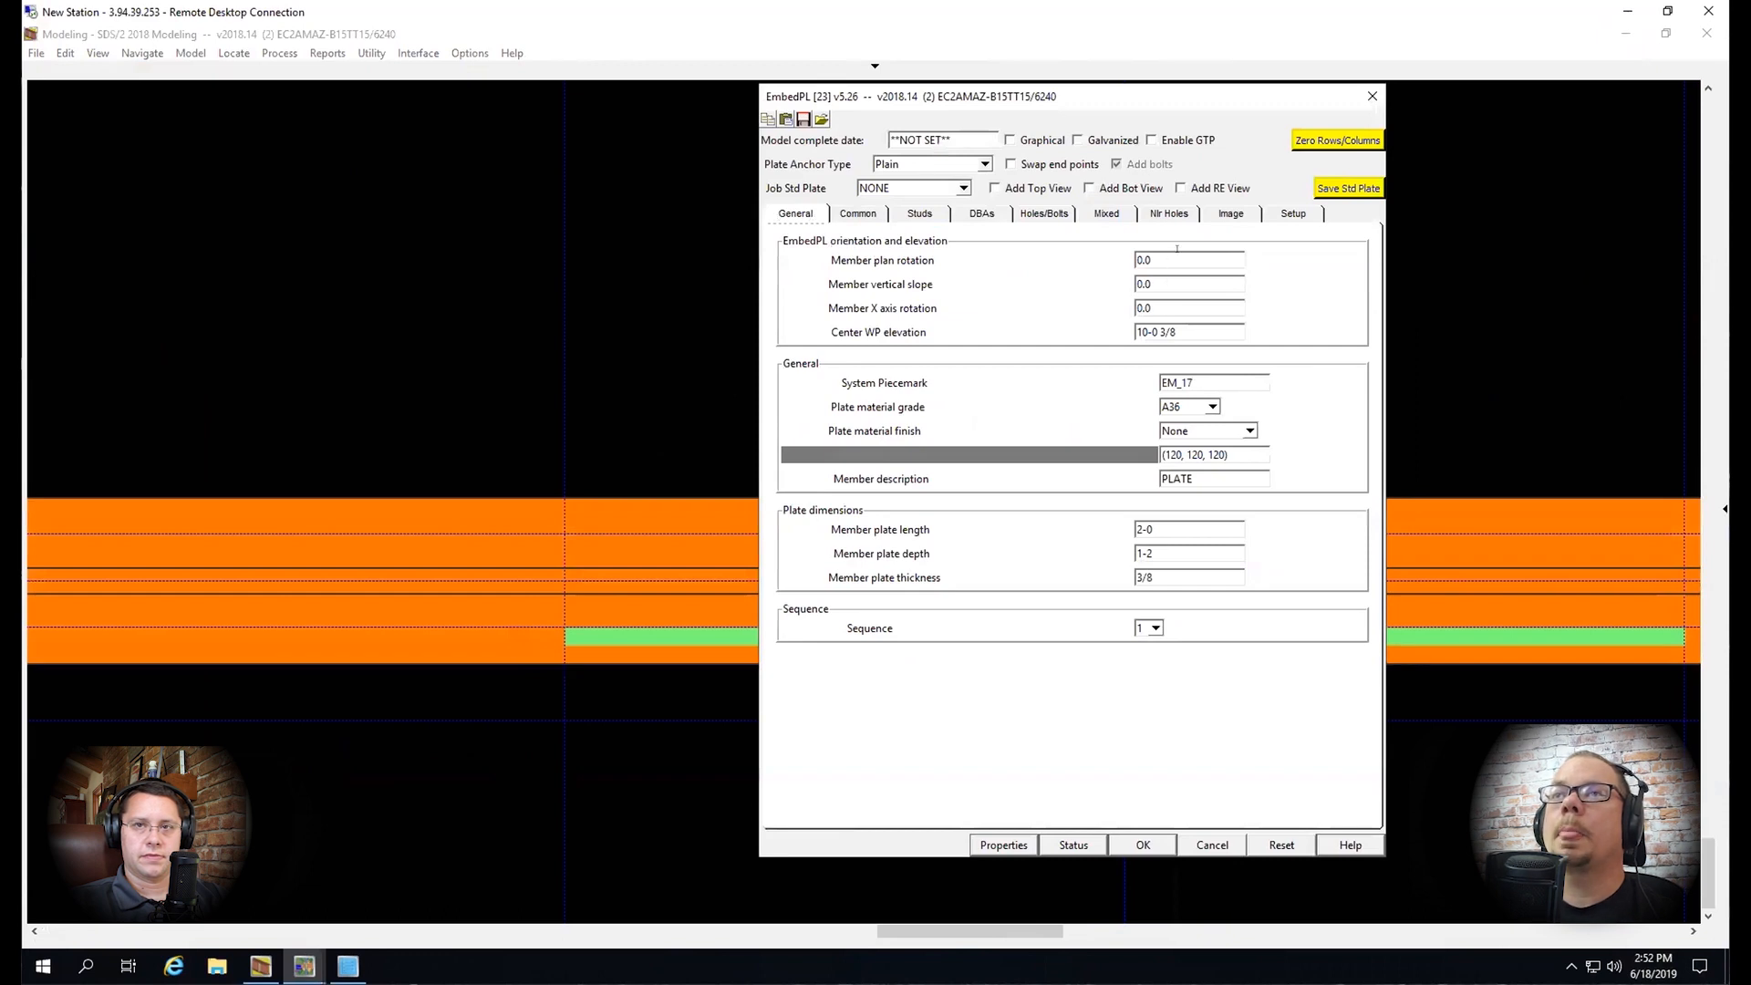
pyautogui.press('Tab')
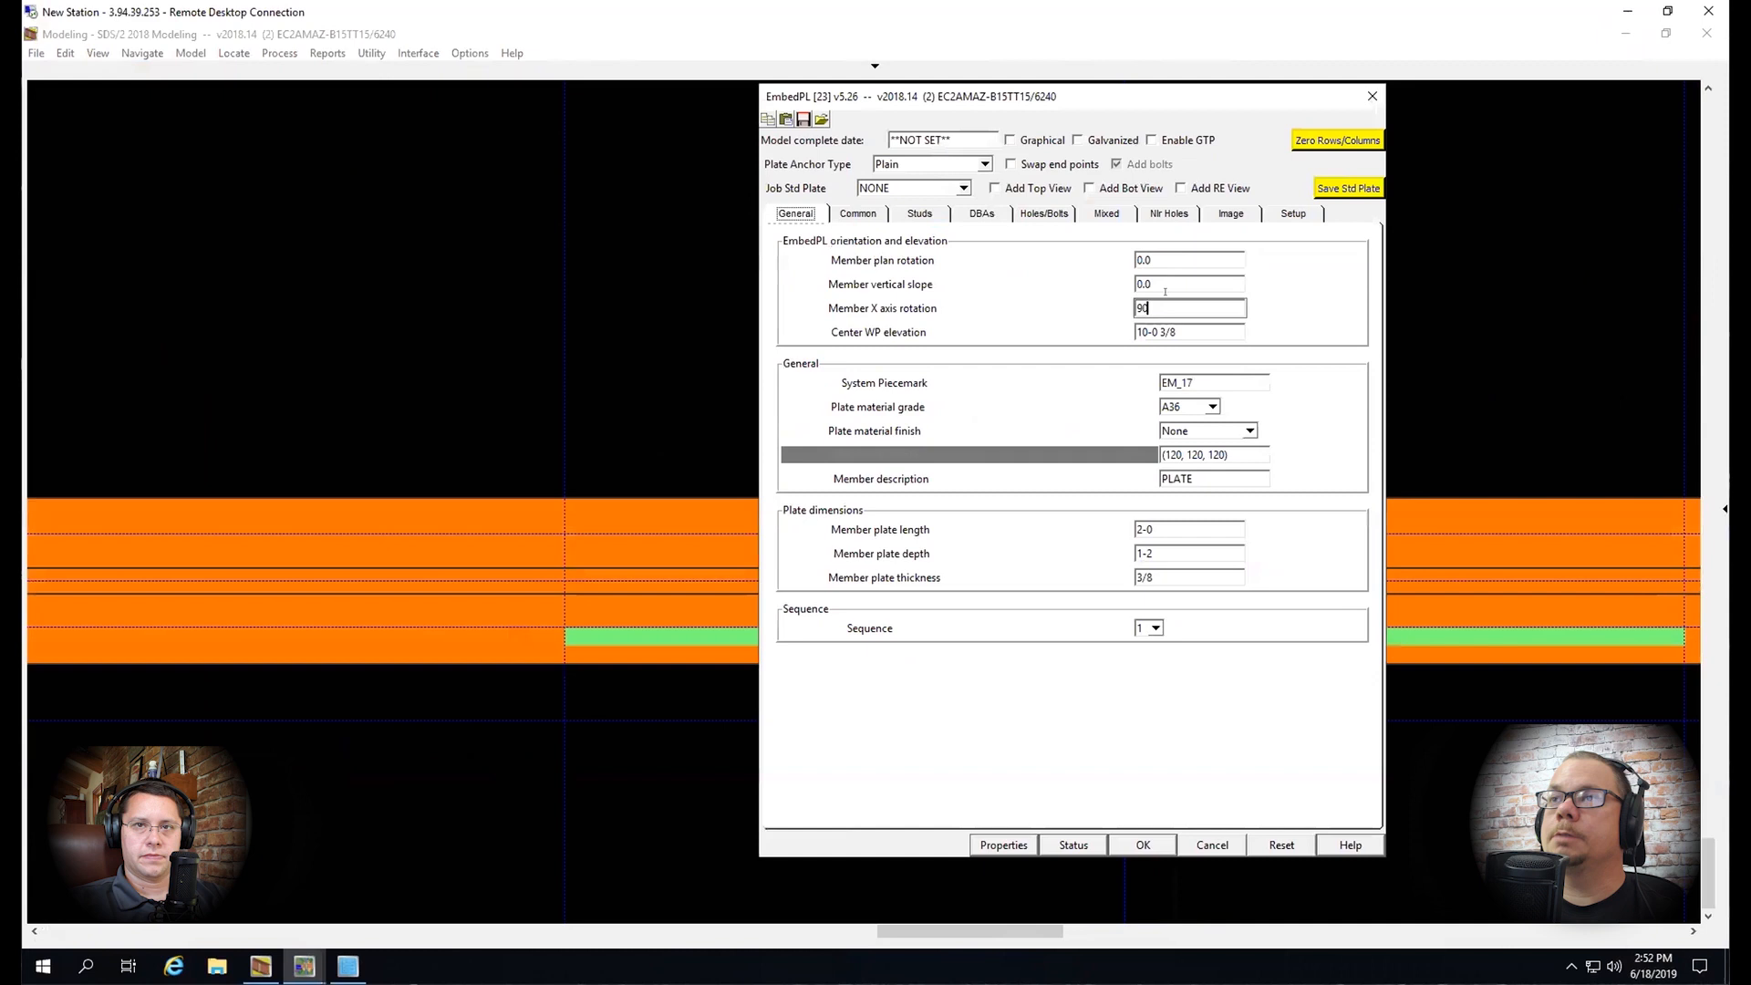
pyautogui.press('Return')
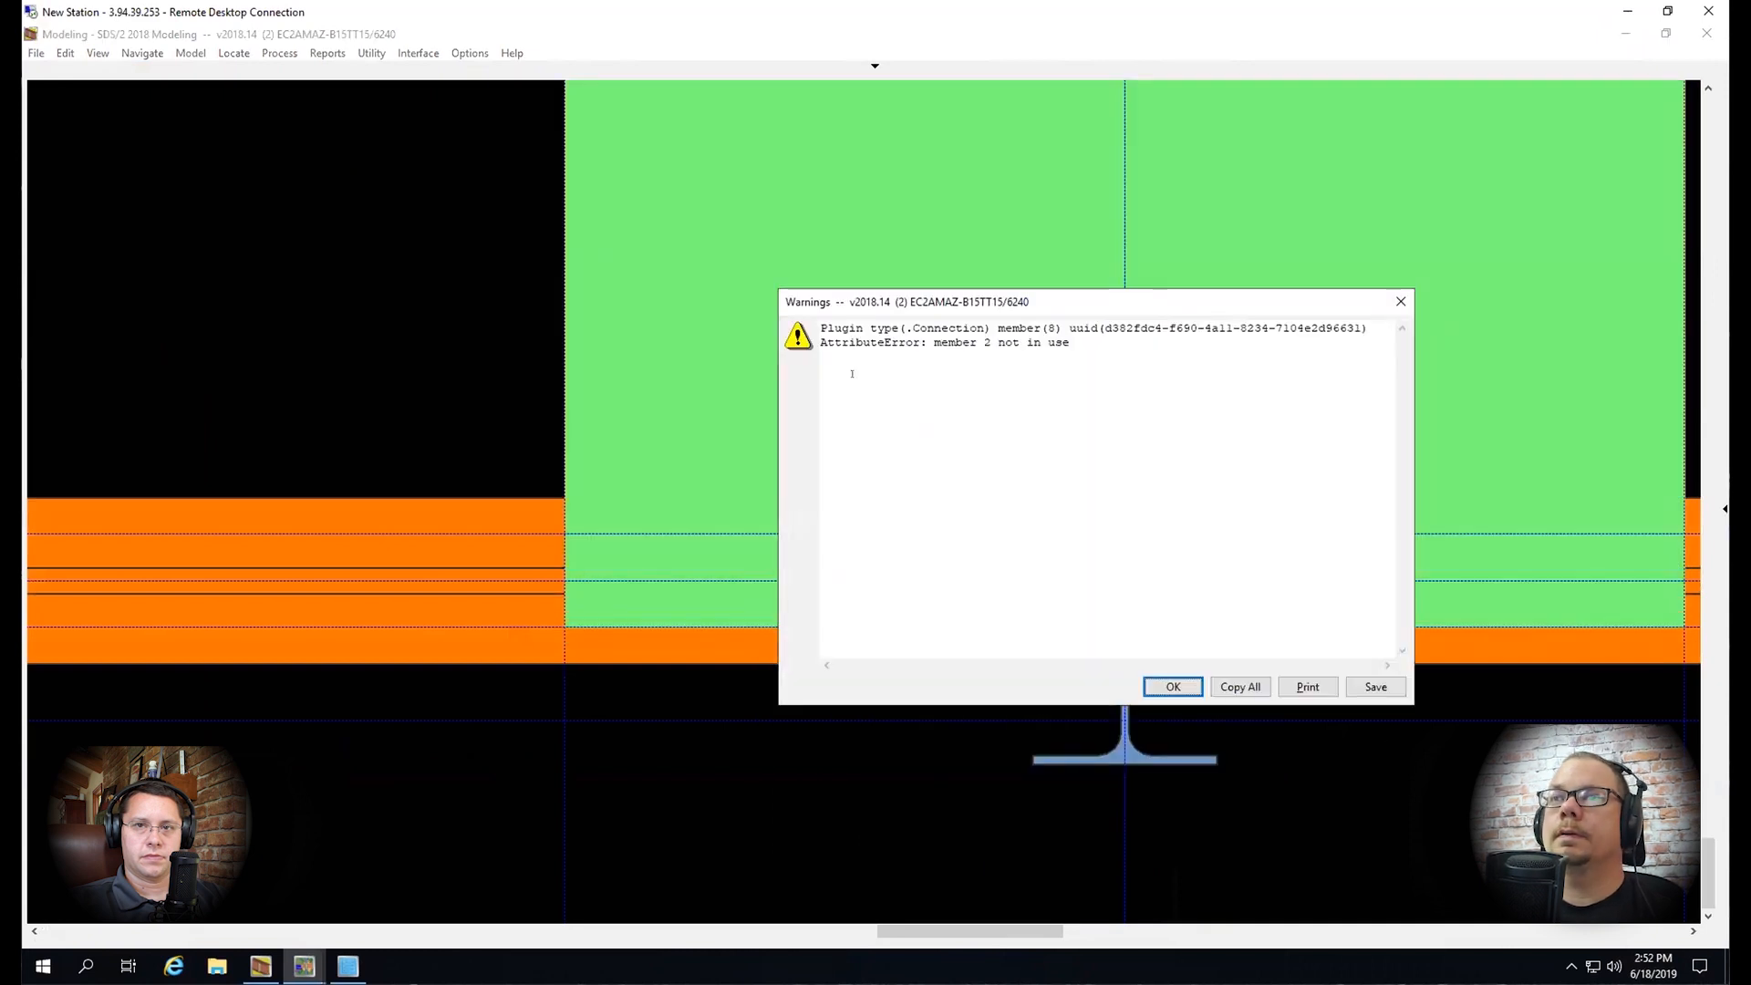
pyautogui.click(1172, 689)
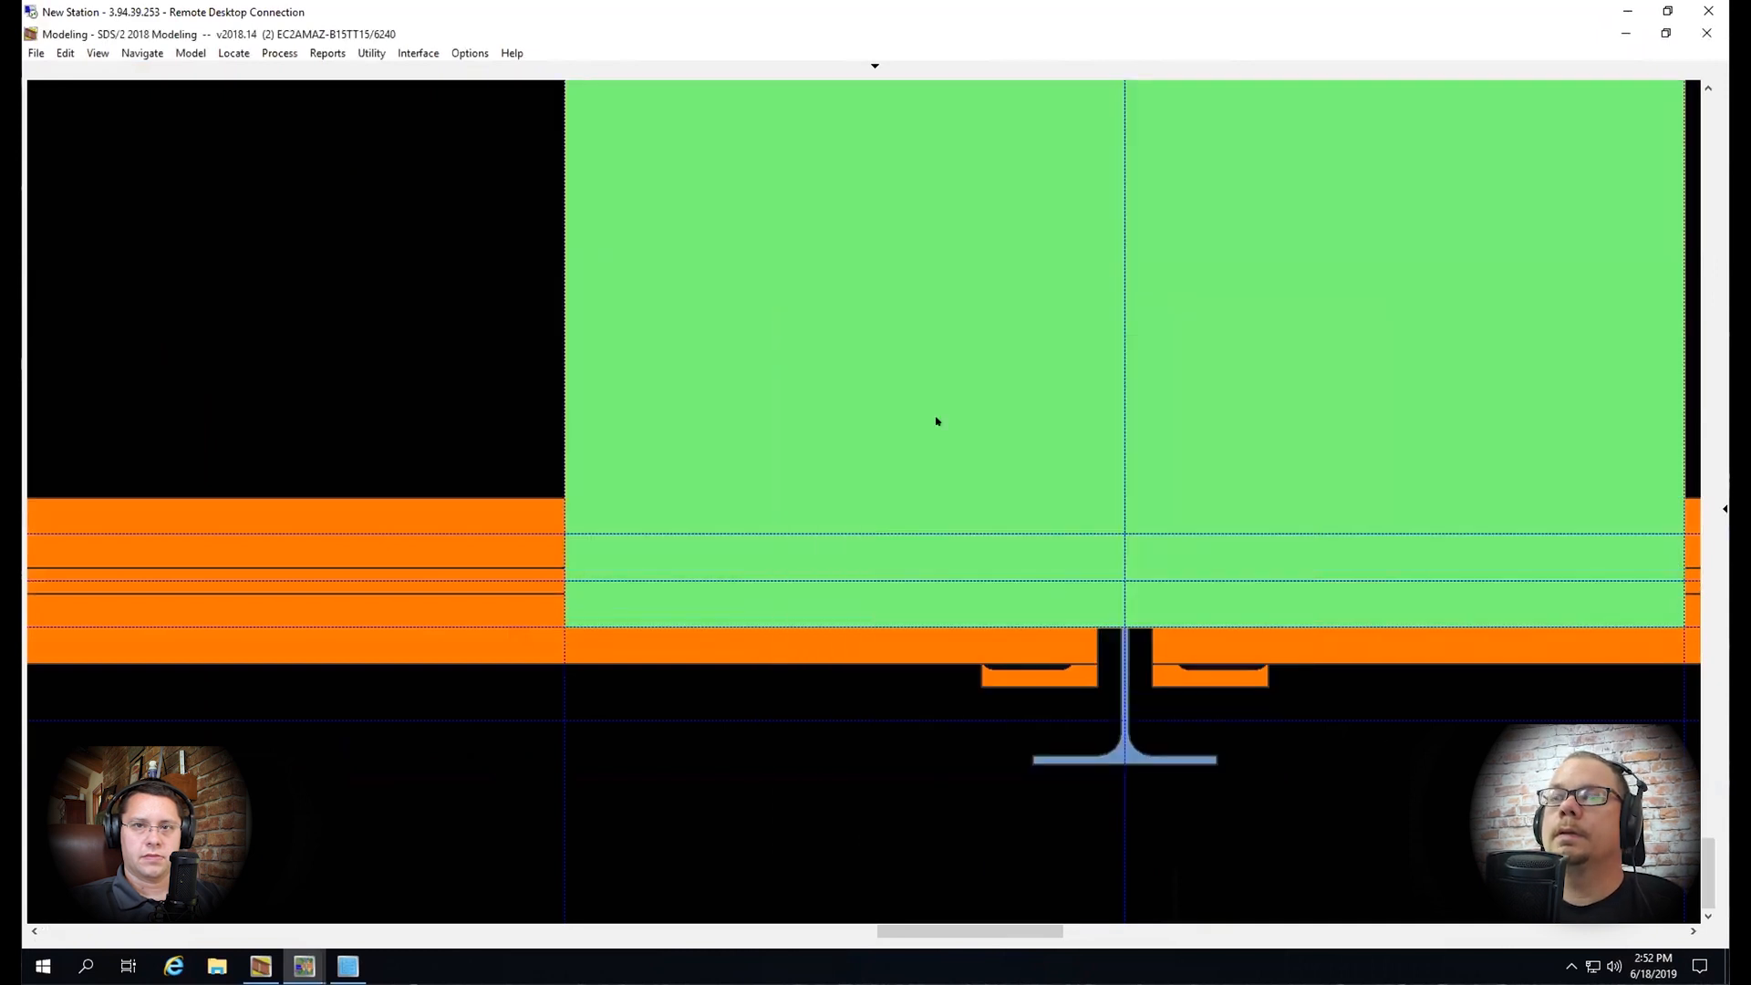
# Change the rotated embed plate's member plate depth to 2
pyautogui.doubleClick(863, 386)
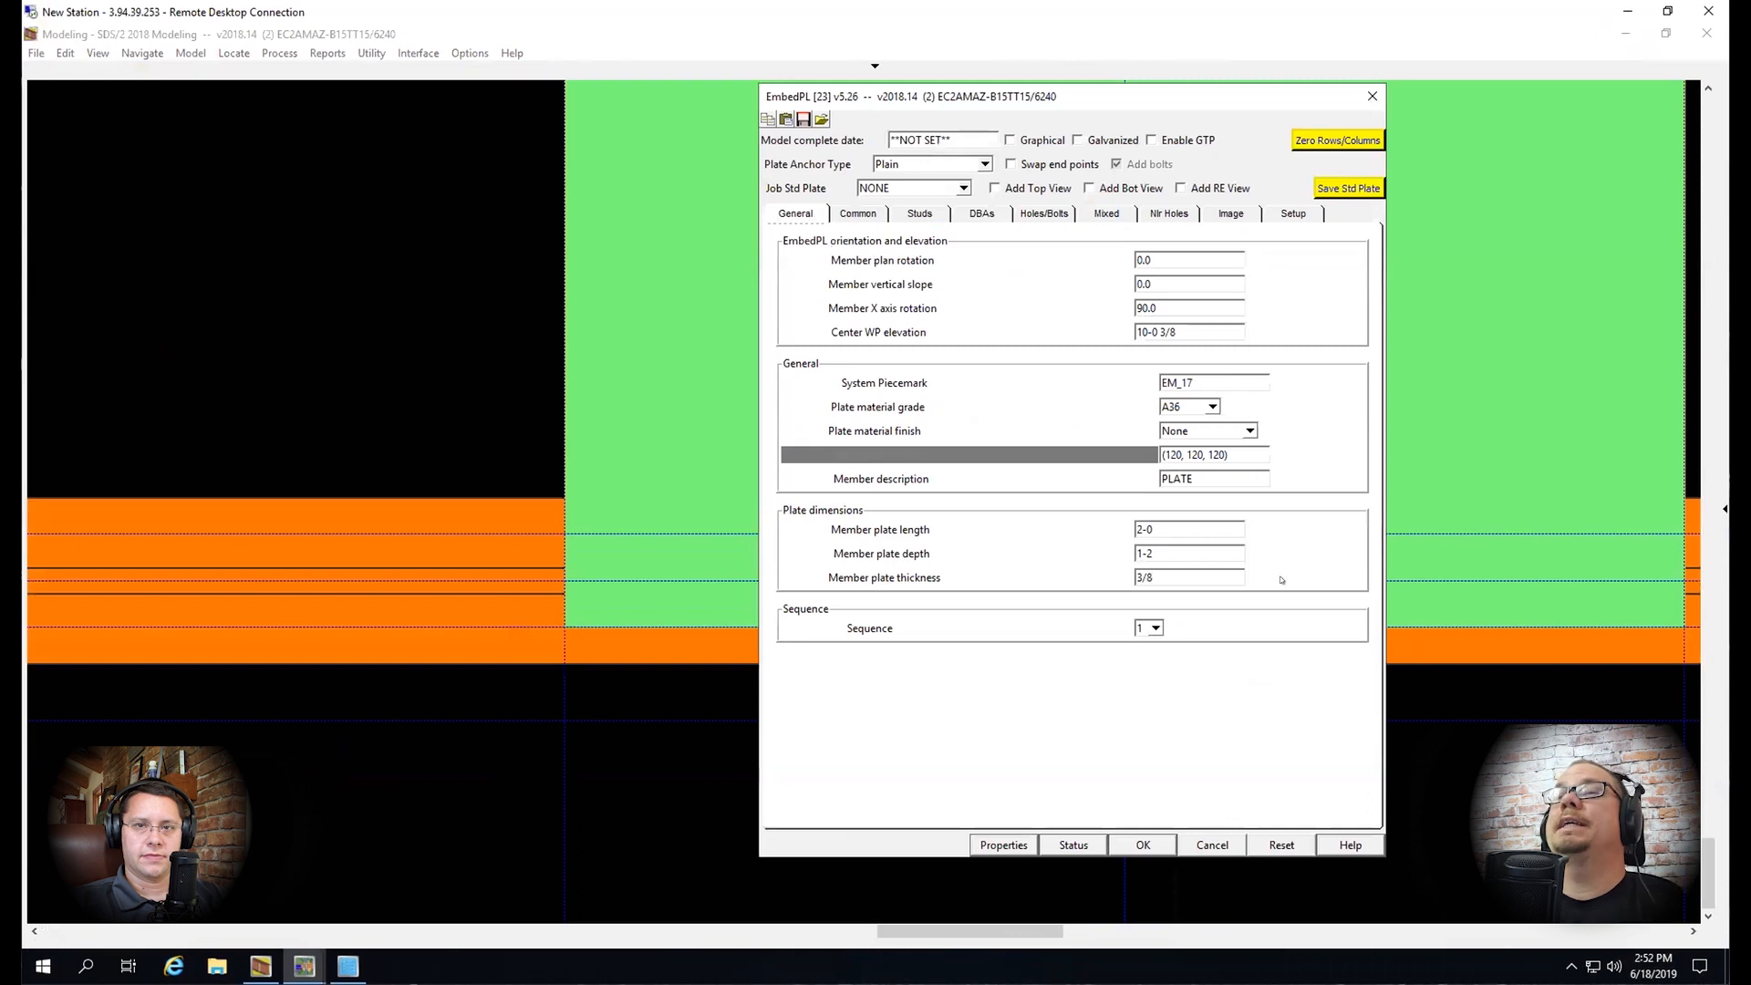
pyautogui.doubleClick(1153, 551)
pyautogui.write('1')
pyautogui.press('Tab')
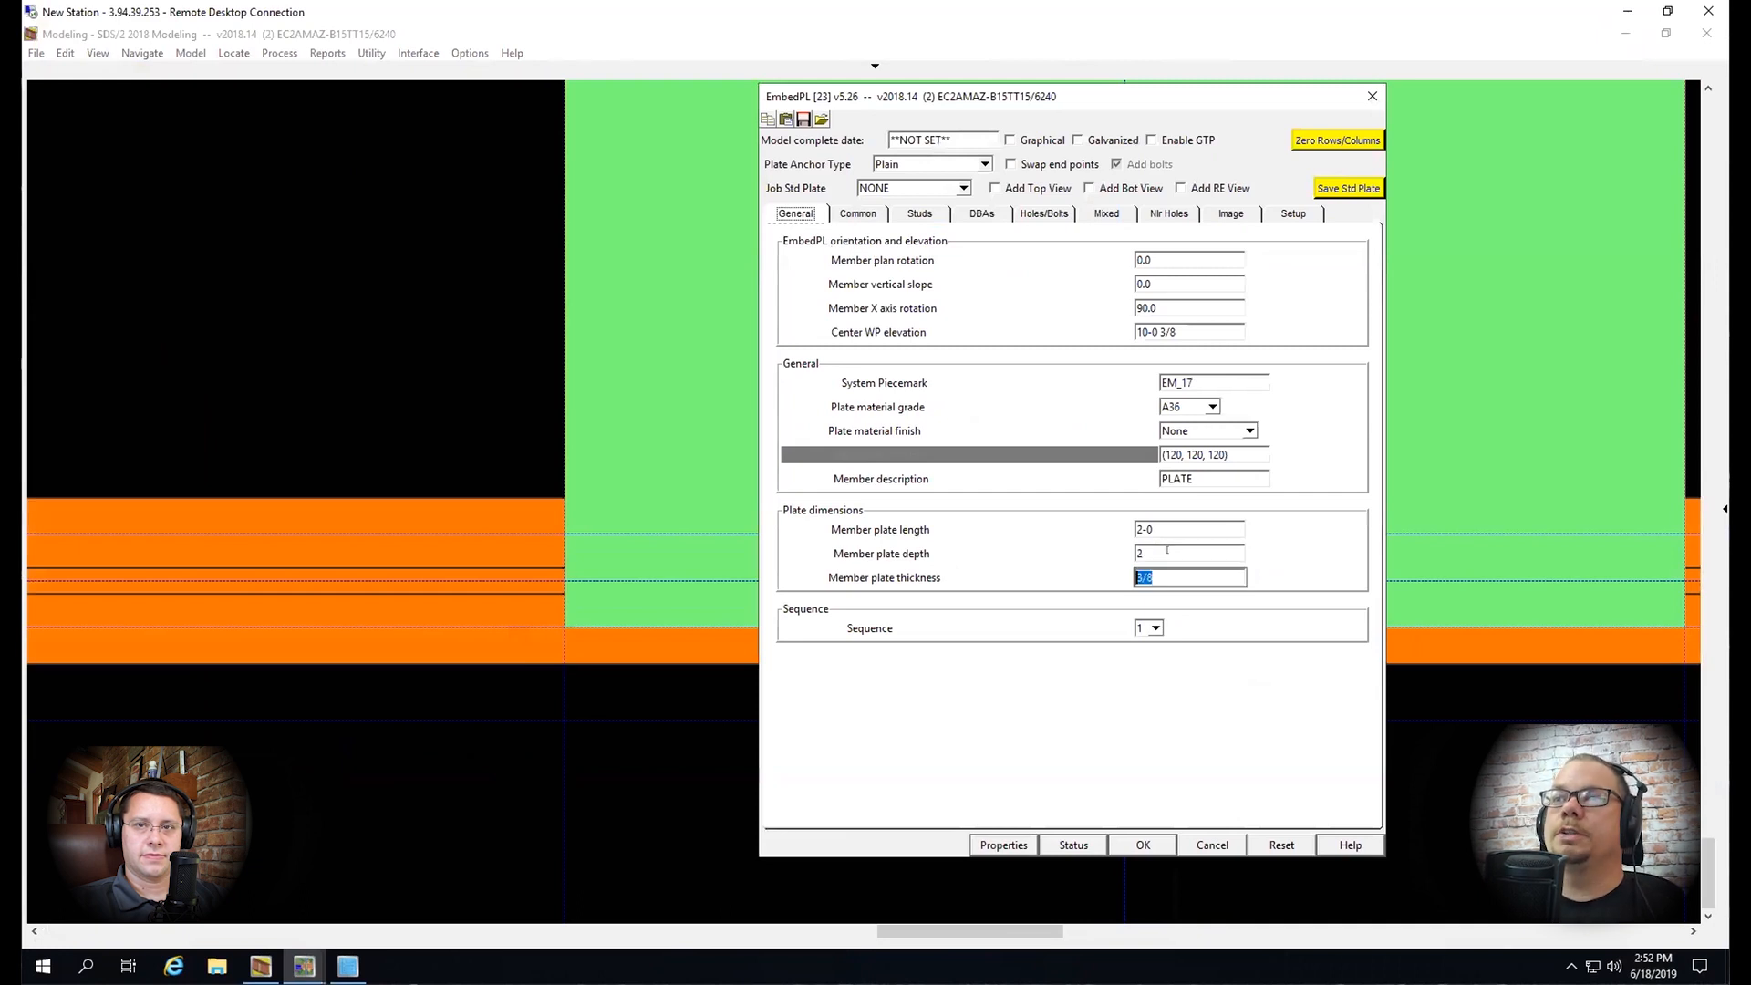
pyautogui.press('Return')
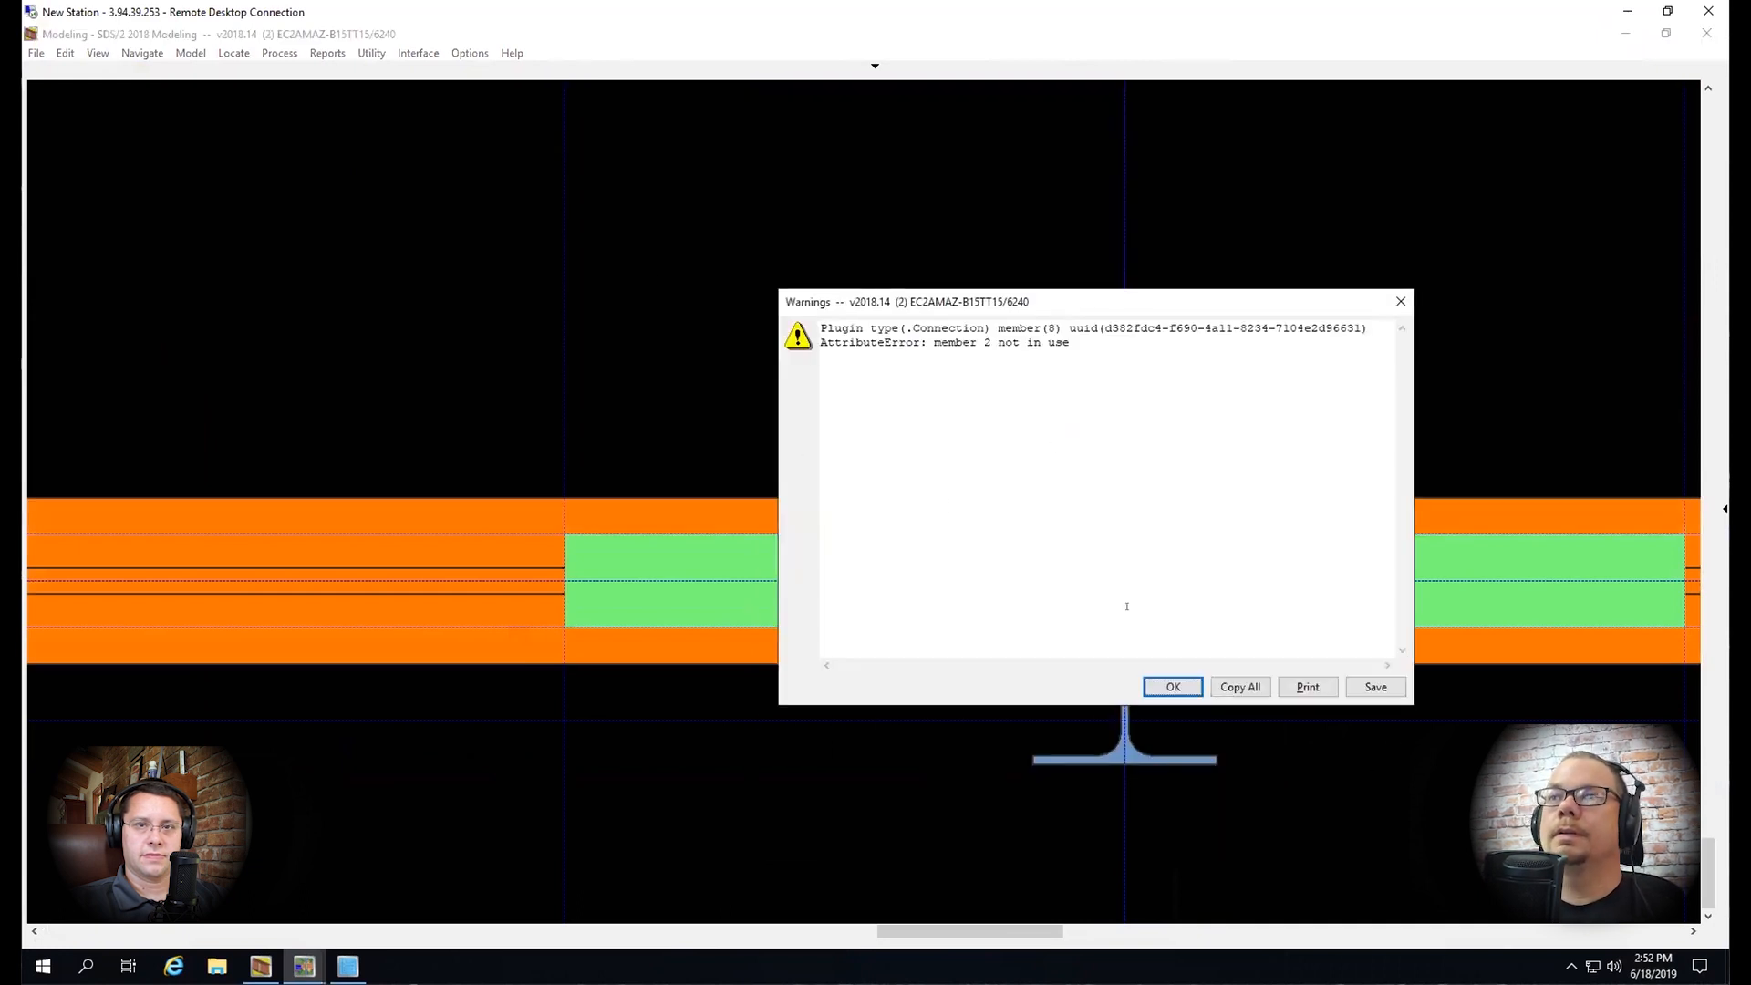
pyautogui.click(1162, 690)
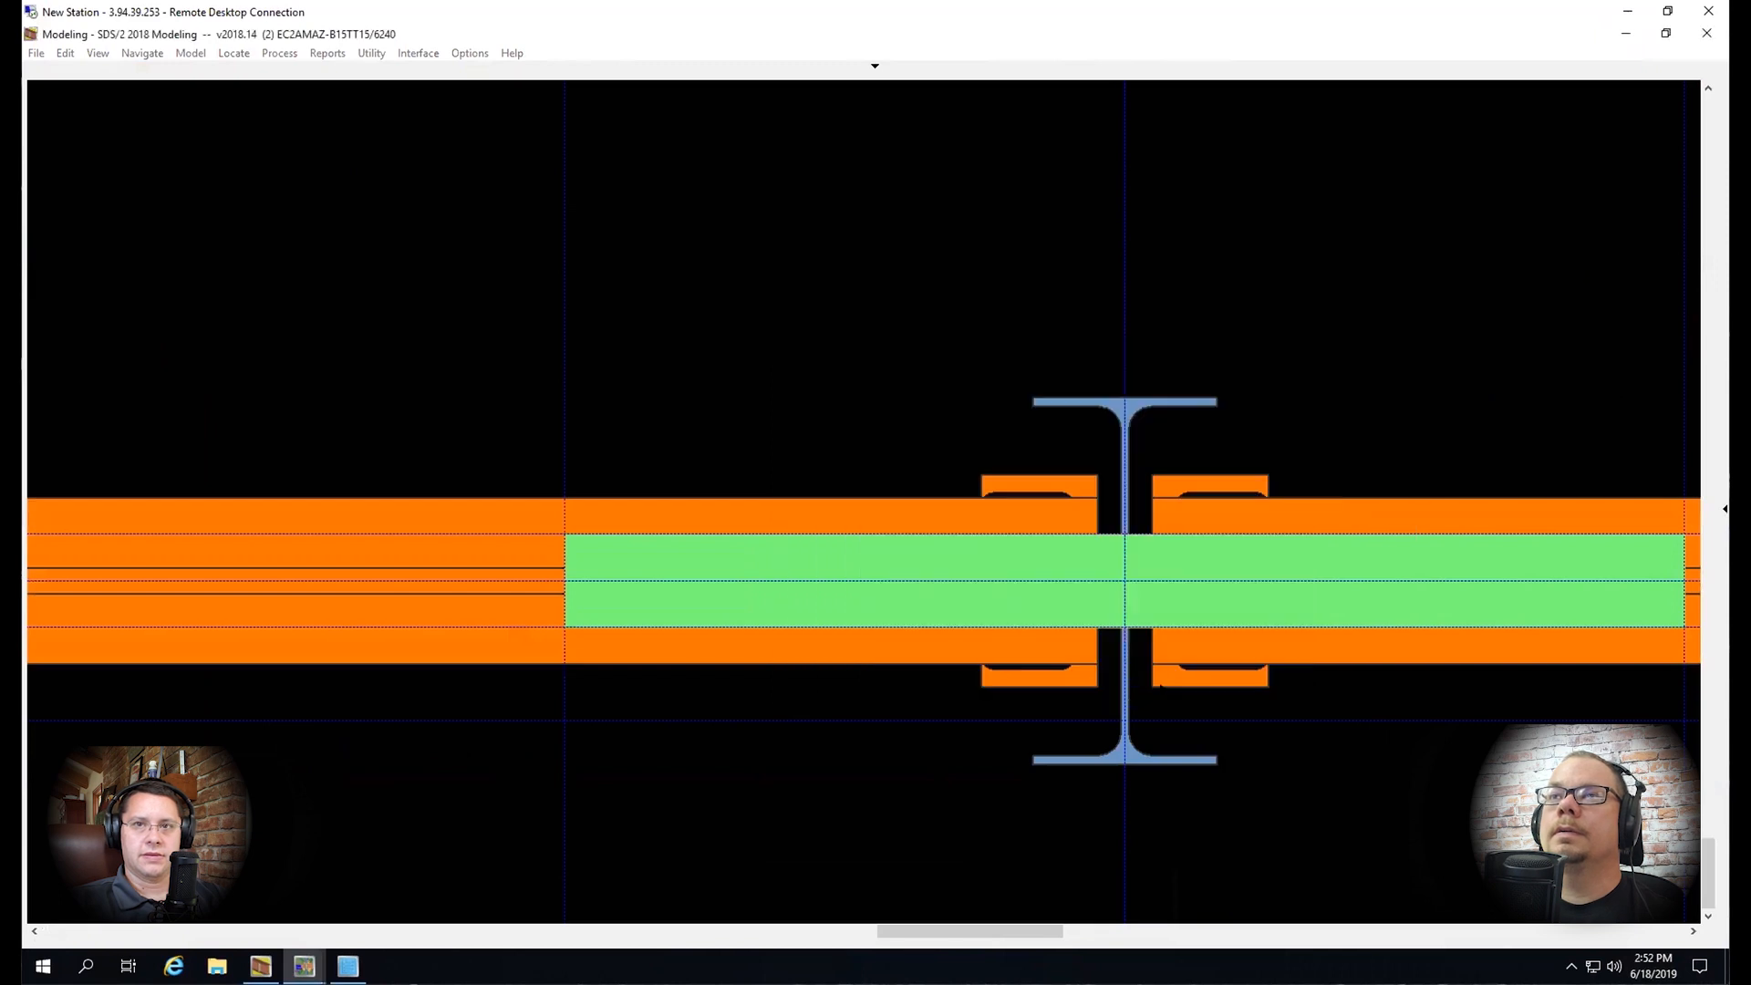
# Inspect the plain plate across the column in 3D and switch to the model in SDS/2 Drafting
pyautogui.scroll(-2, 881, 548)
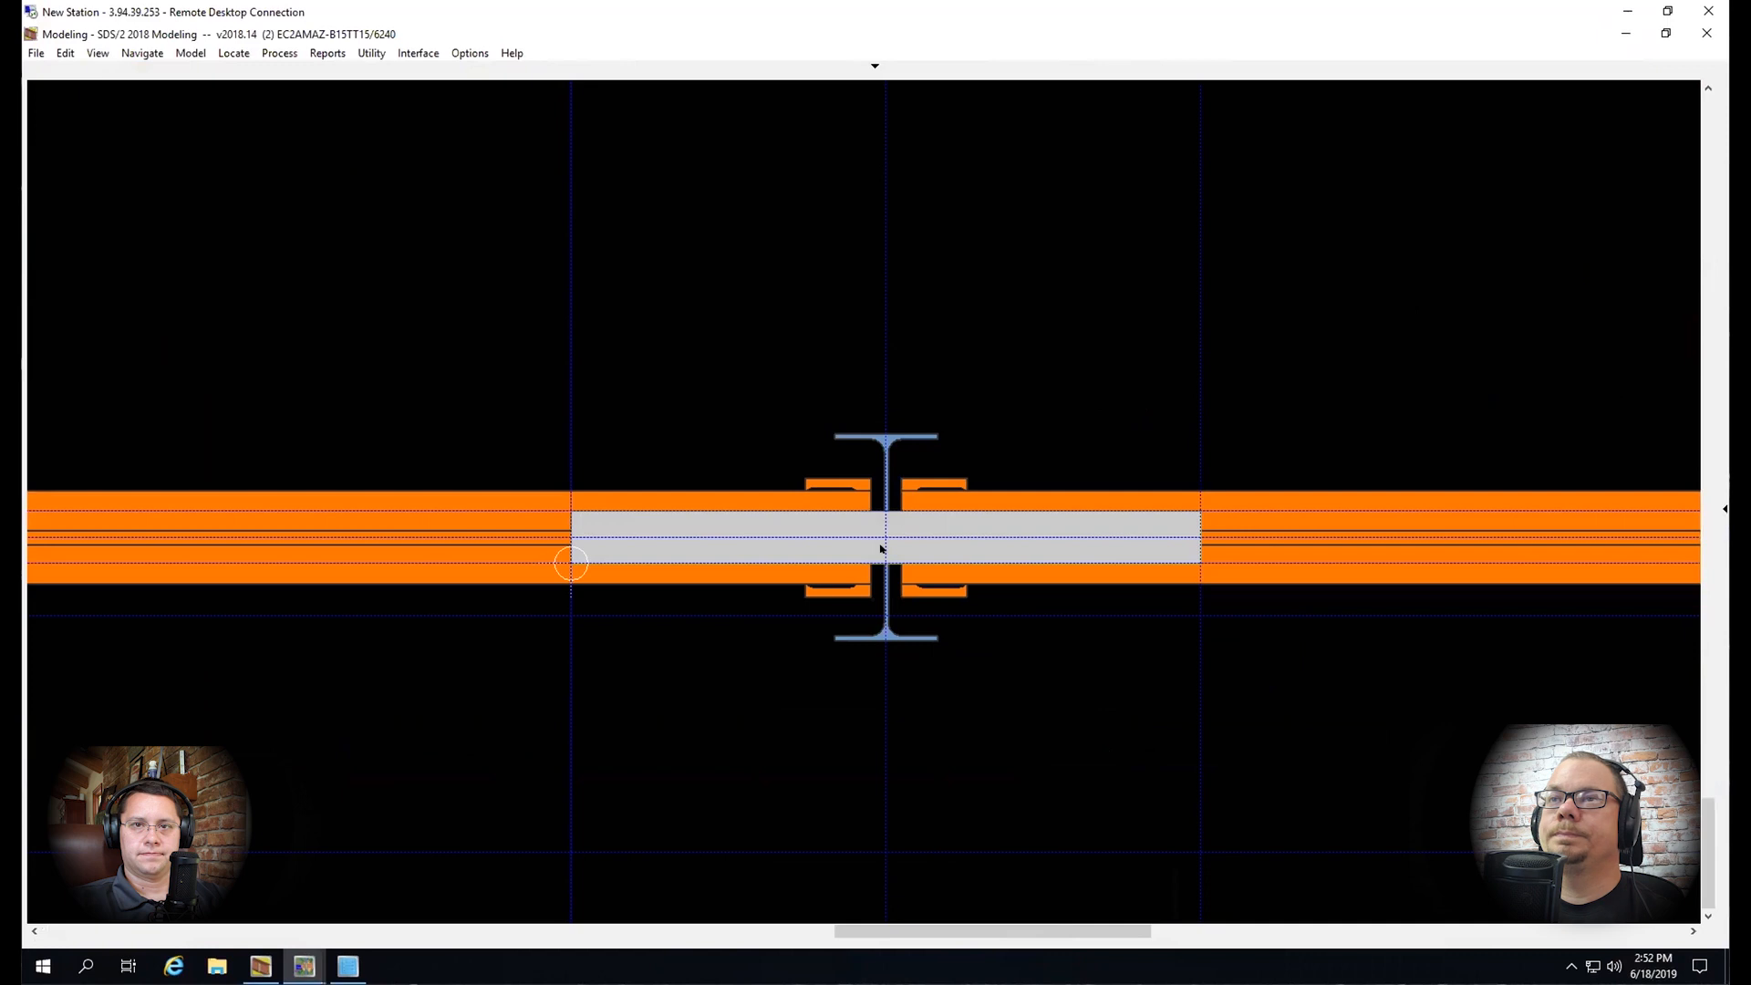
pyautogui.scroll(3, 881, 549)
pyautogui.moveTo(1118, 548)
pyautogui.mouseDown(button='middle')
pyautogui.moveTo(1282, 914)
pyautogui.moveTo(1244, 580)
pyautogui.moveTo(1191, 544)
pyautogui.moveTo(1185, 492)
pyautogui.moveTo(1276, 644)
pyautogui.moveTo(1258, 620)
pyautogui.mouseUp(button='middle')
pyautogui.click(342, 965)
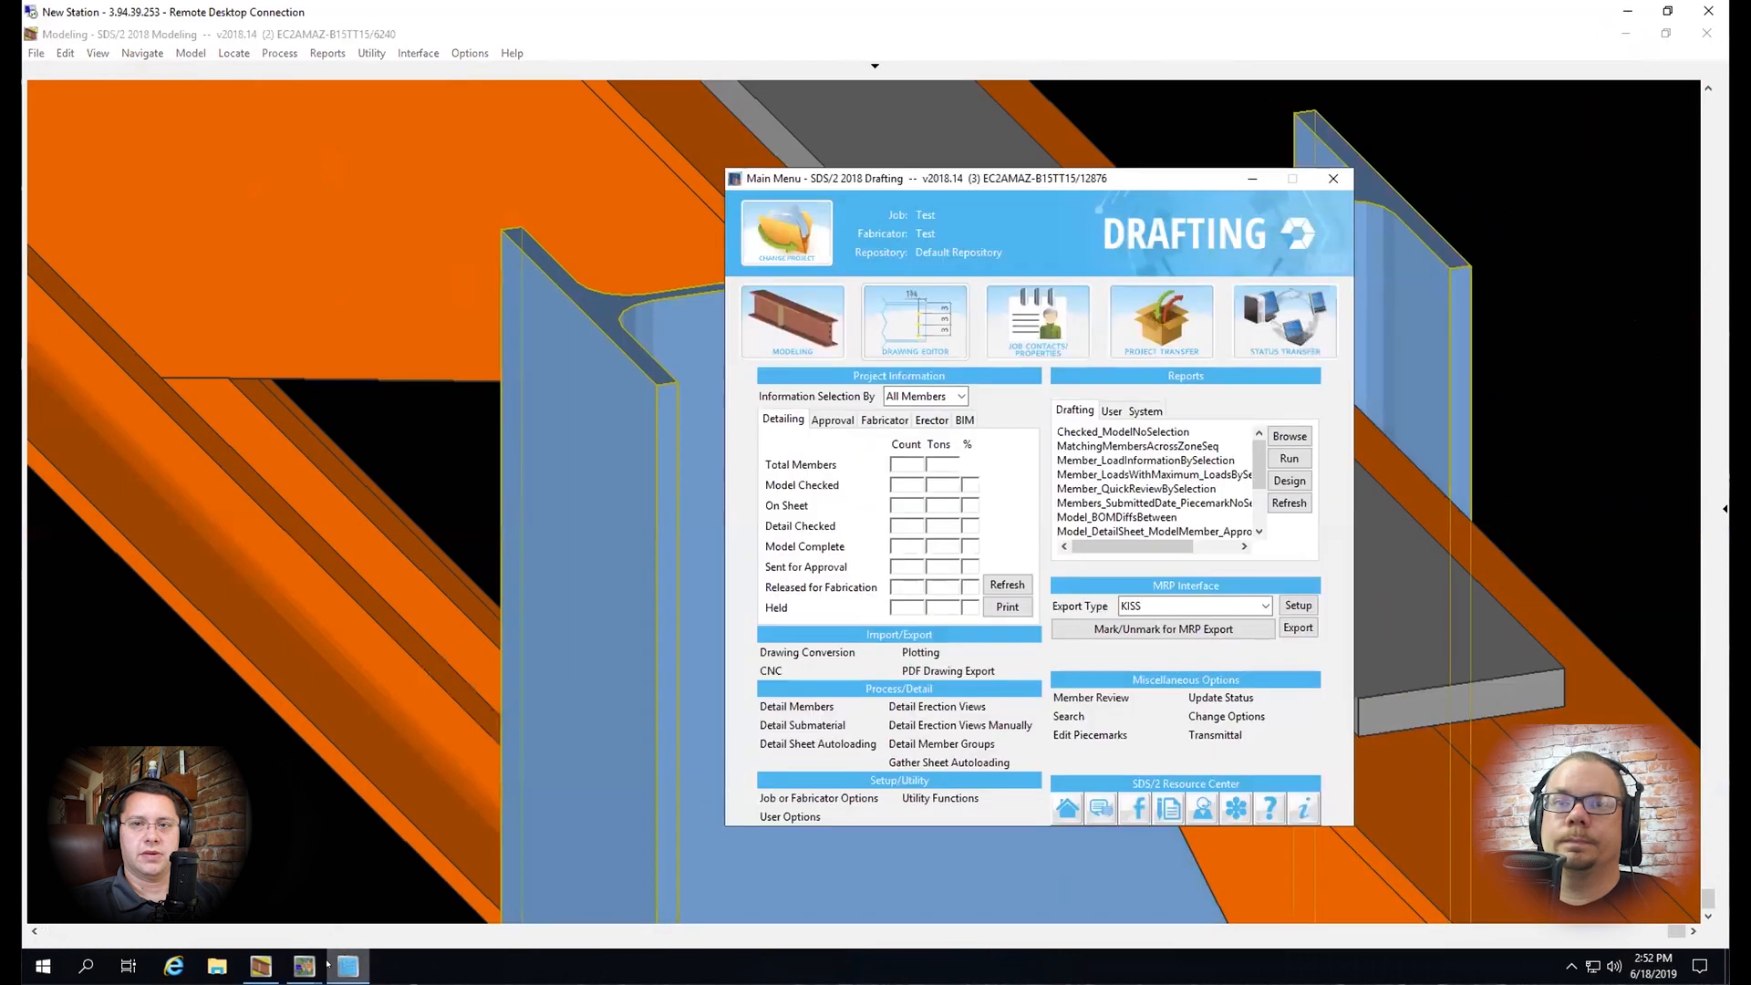
pyautogui.click(401, 883)
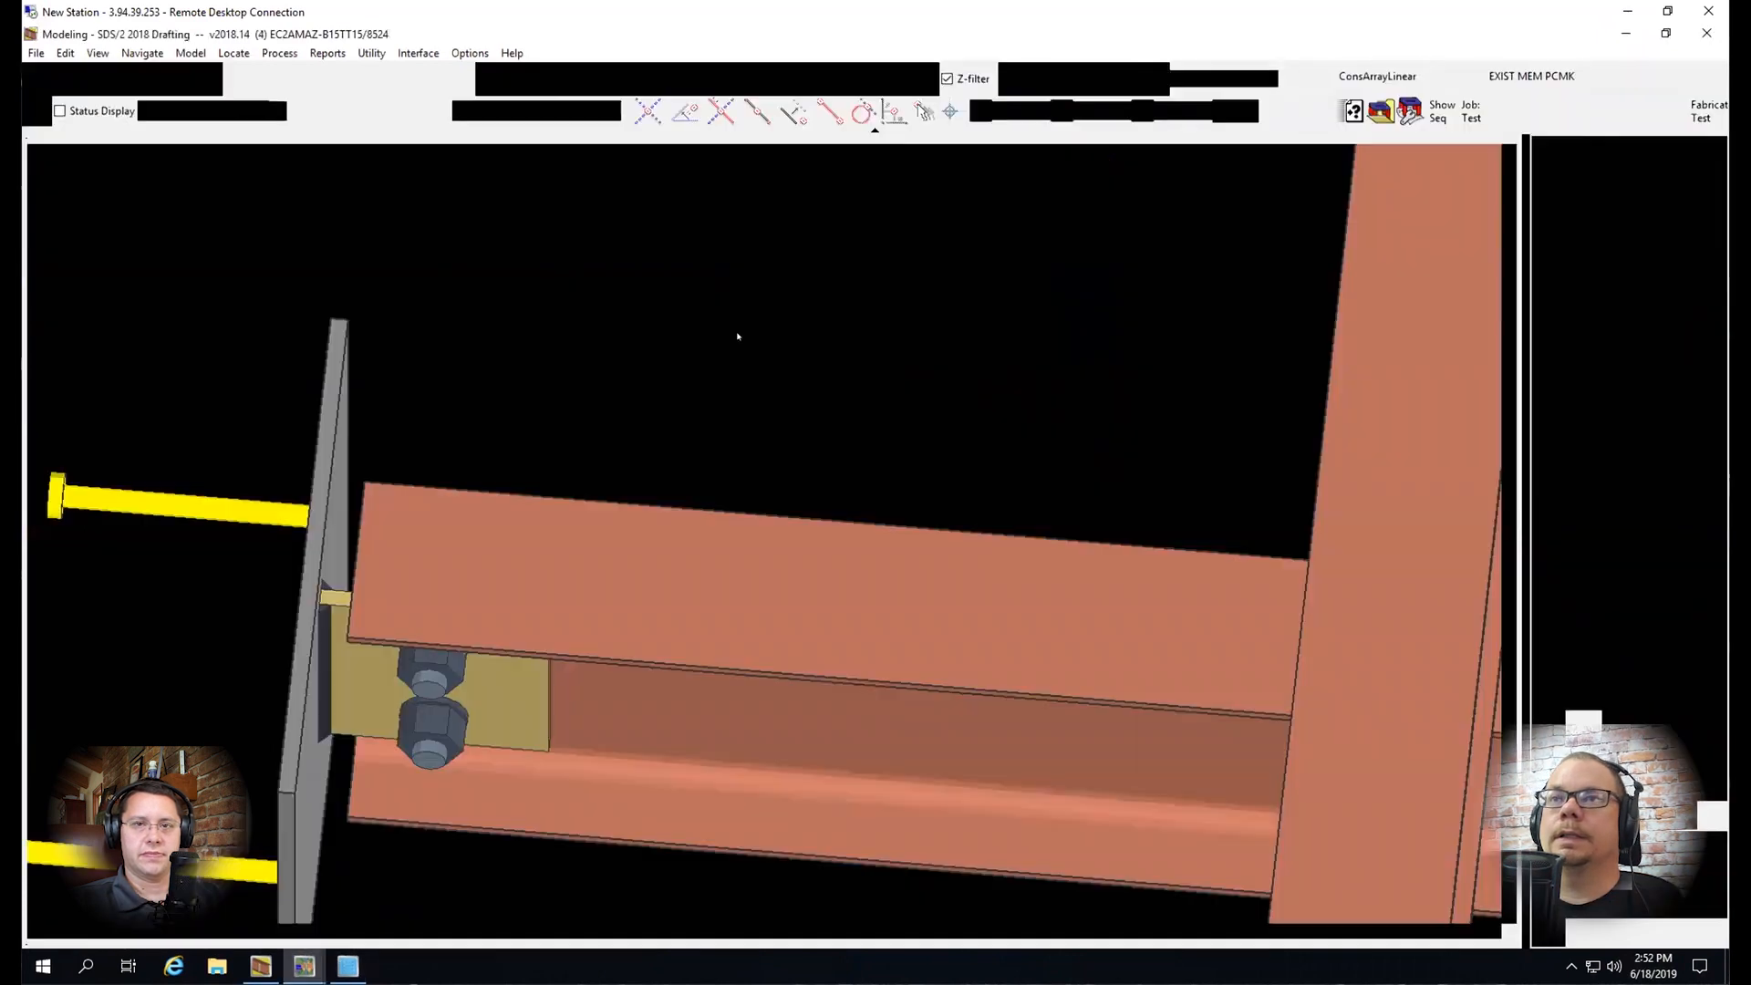
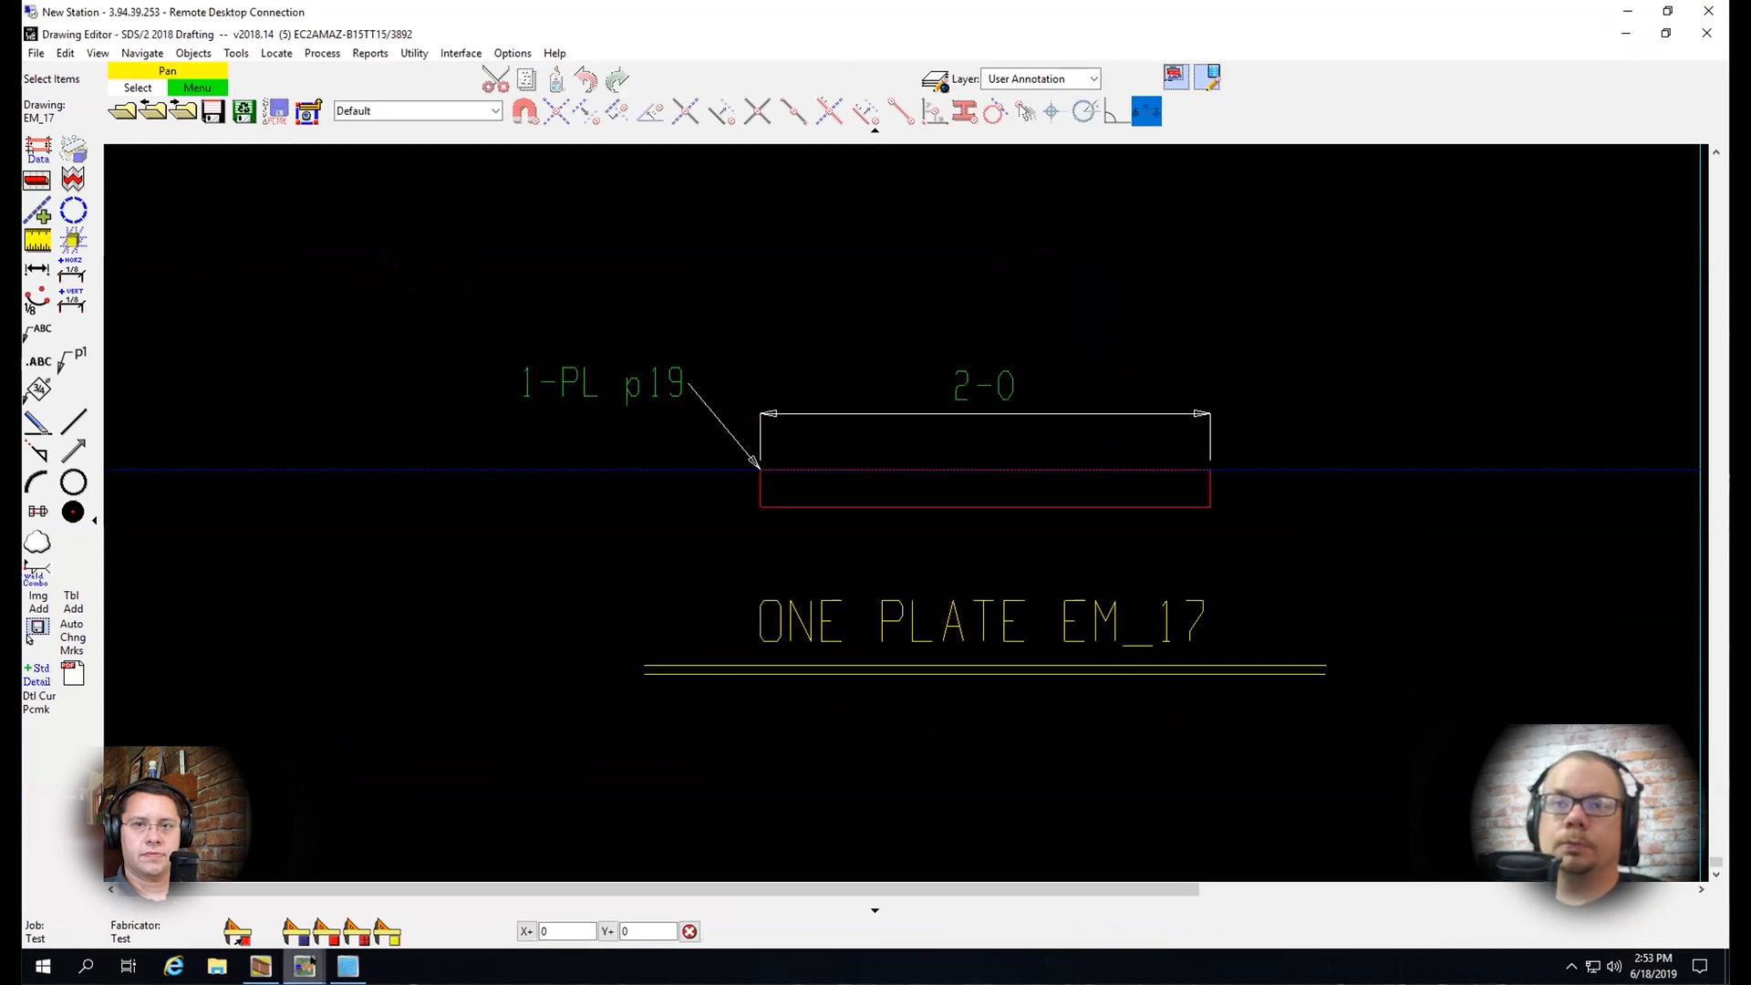
# Return to the SDS/2 Modeling window and examine the beams with their studded embed plates in 3D
pyautogui.moveTo(310, 962)
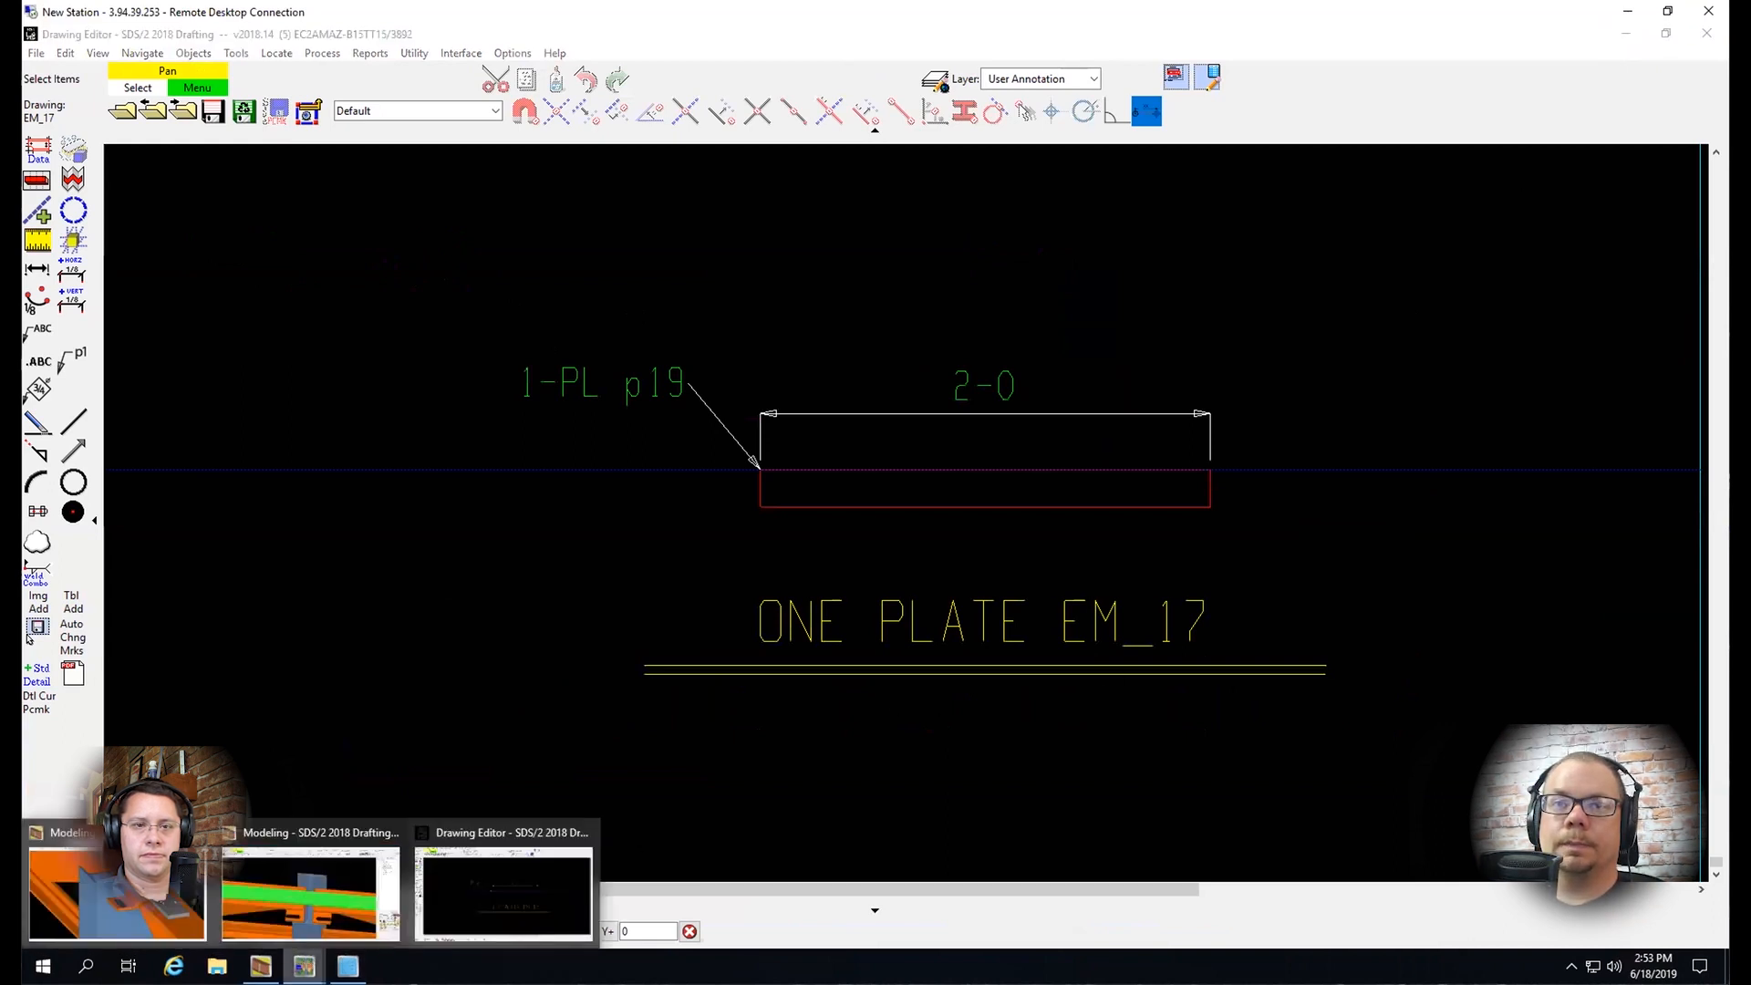
pyautogui.click(118, 898)
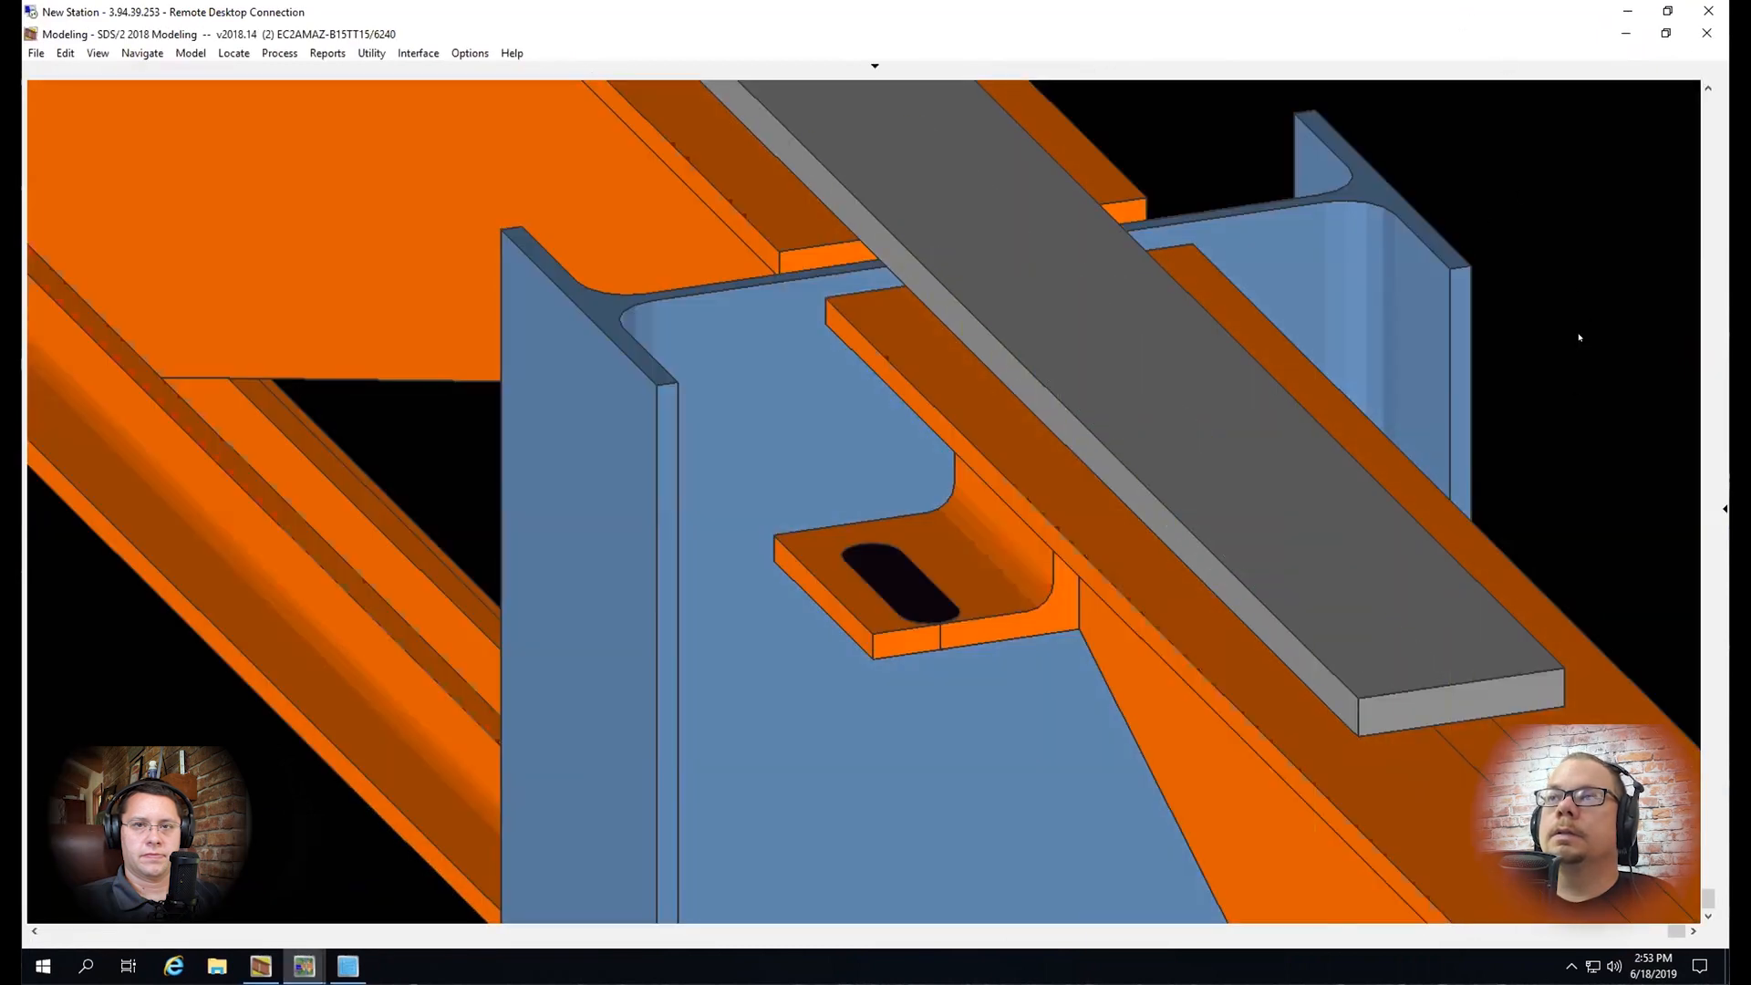
pyautogui.scroll(-5, 1541, 370)
pyautogui.scroll(-3, 1521, 392)
pyautogui.scroll(10, 1099, 183)
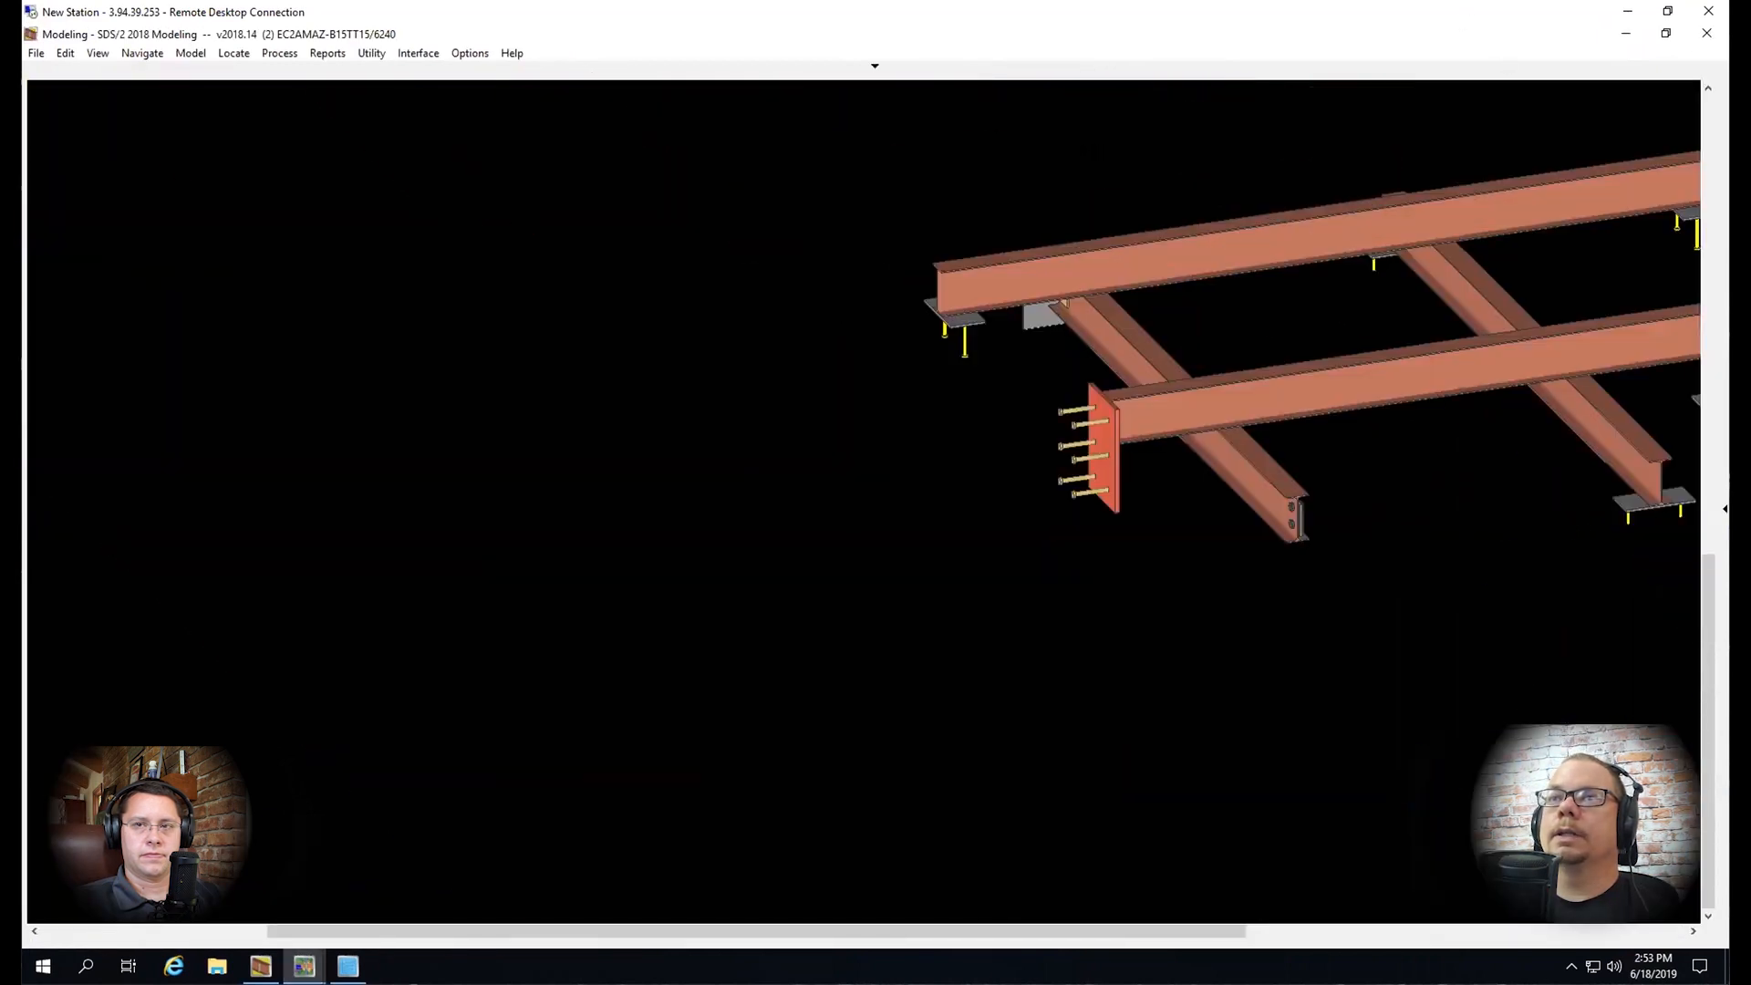
pyautogui.scroll(-4, 805, 679)
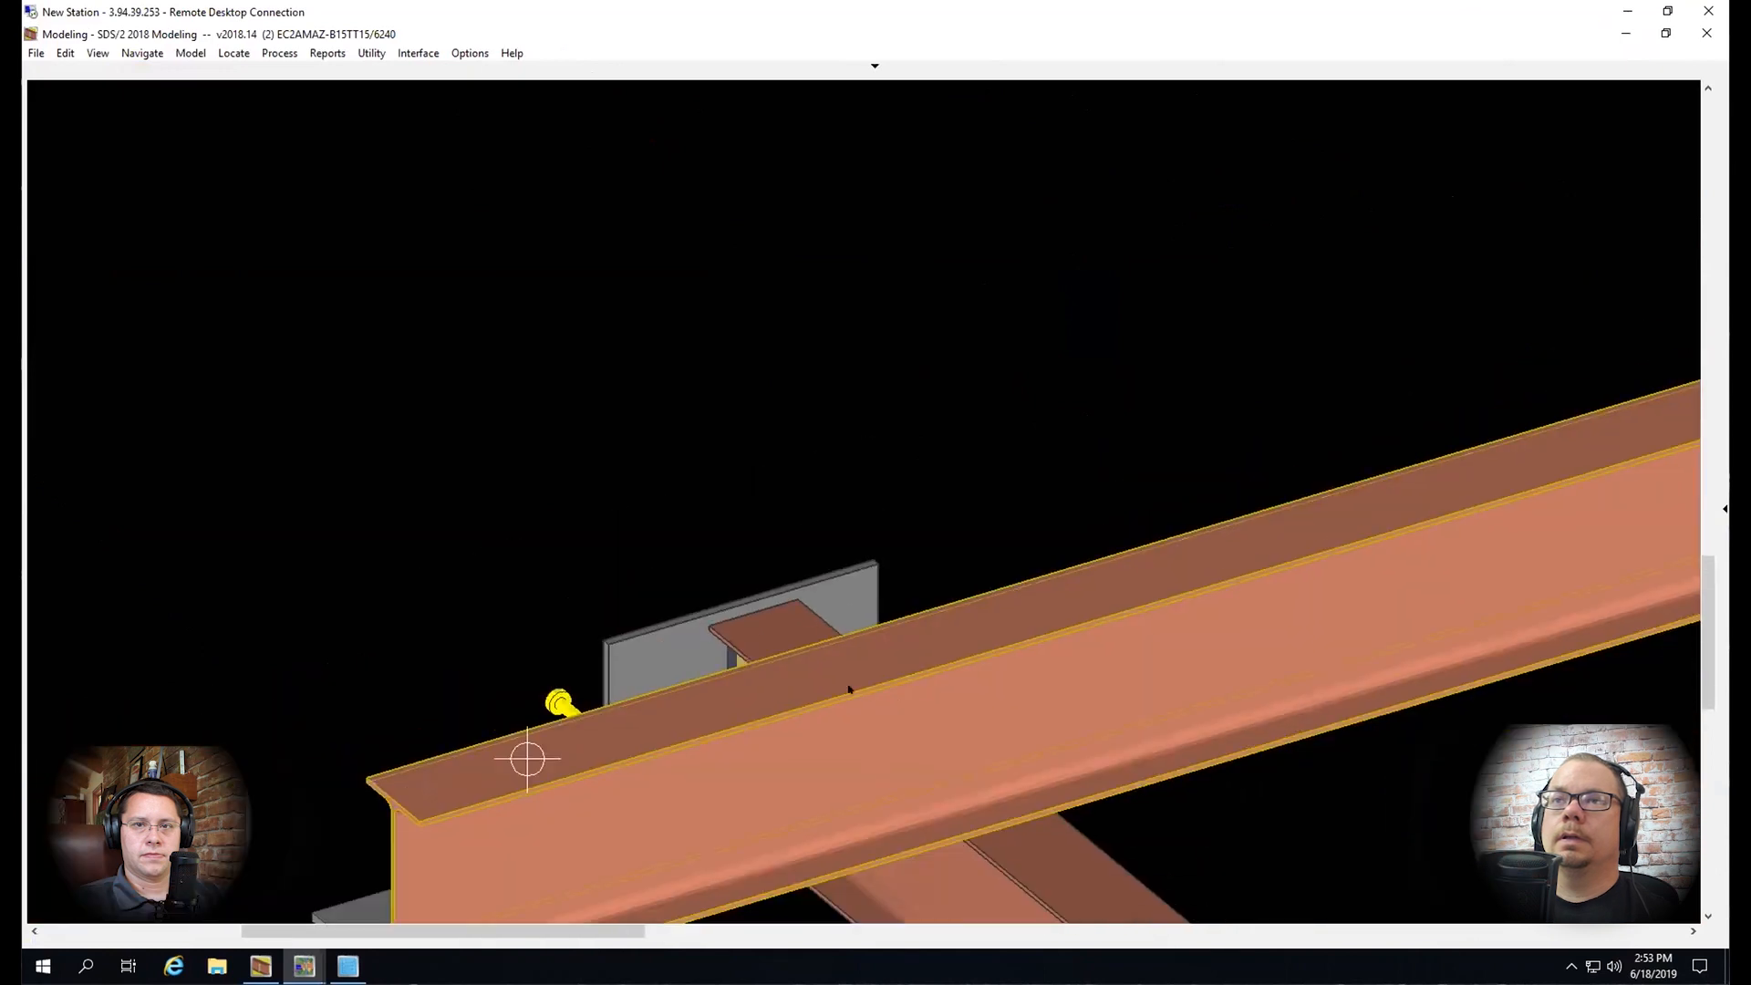
# Edit the embed plate at the beam end, setting its number of nailer holes to 2, and accept the changes
pyautogui.click(940, 579)
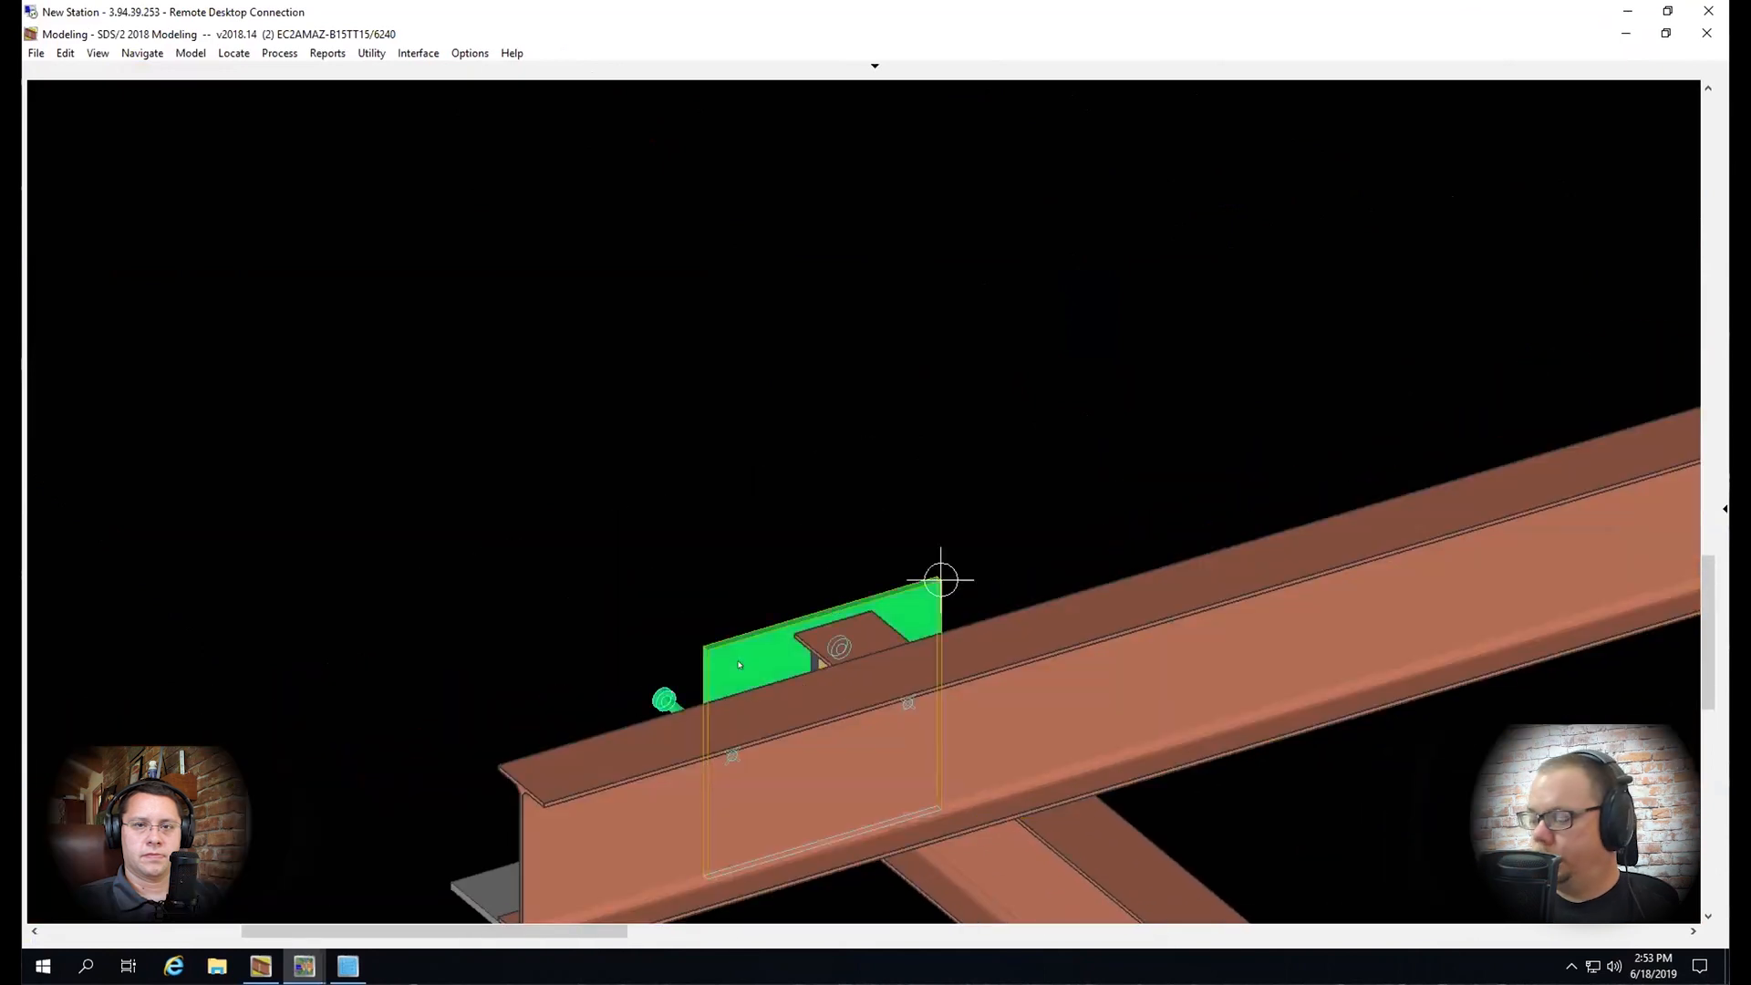
pyautogui.doubleClick(740, 664)
pyautogui.press('Return')
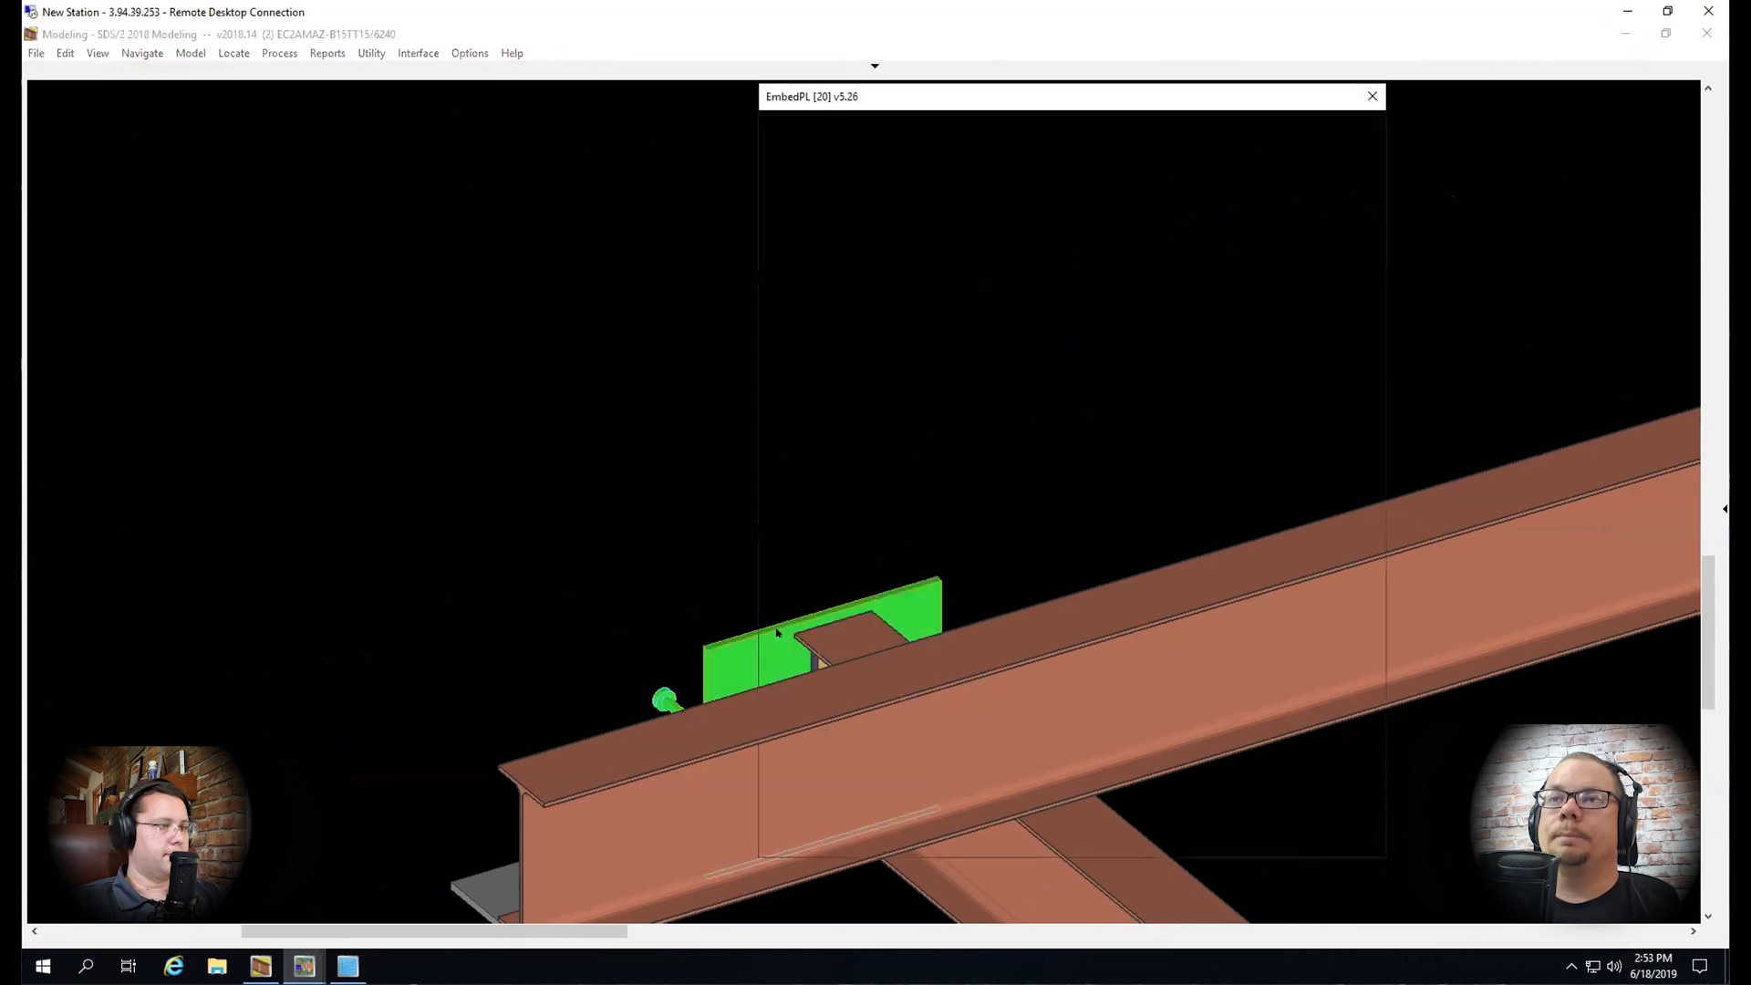
pyautogui.click(1165, 210)
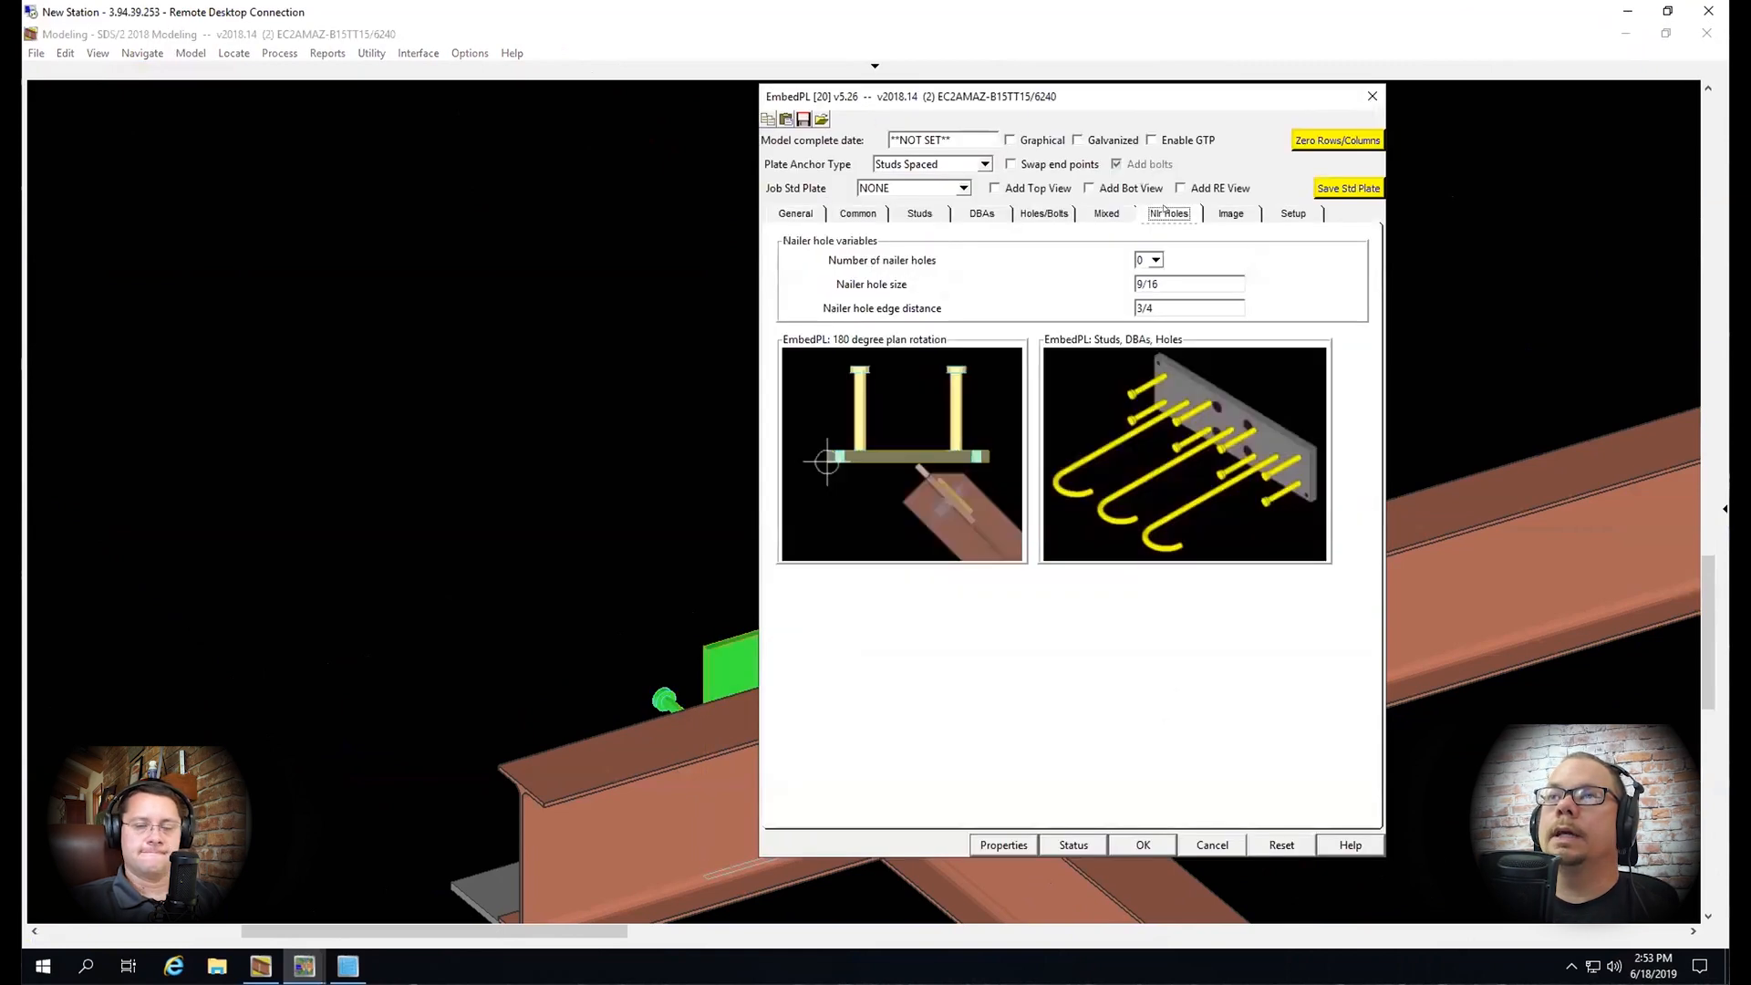
pyautogui.click(1149, 260)
pyautogui.click(1138, 294)
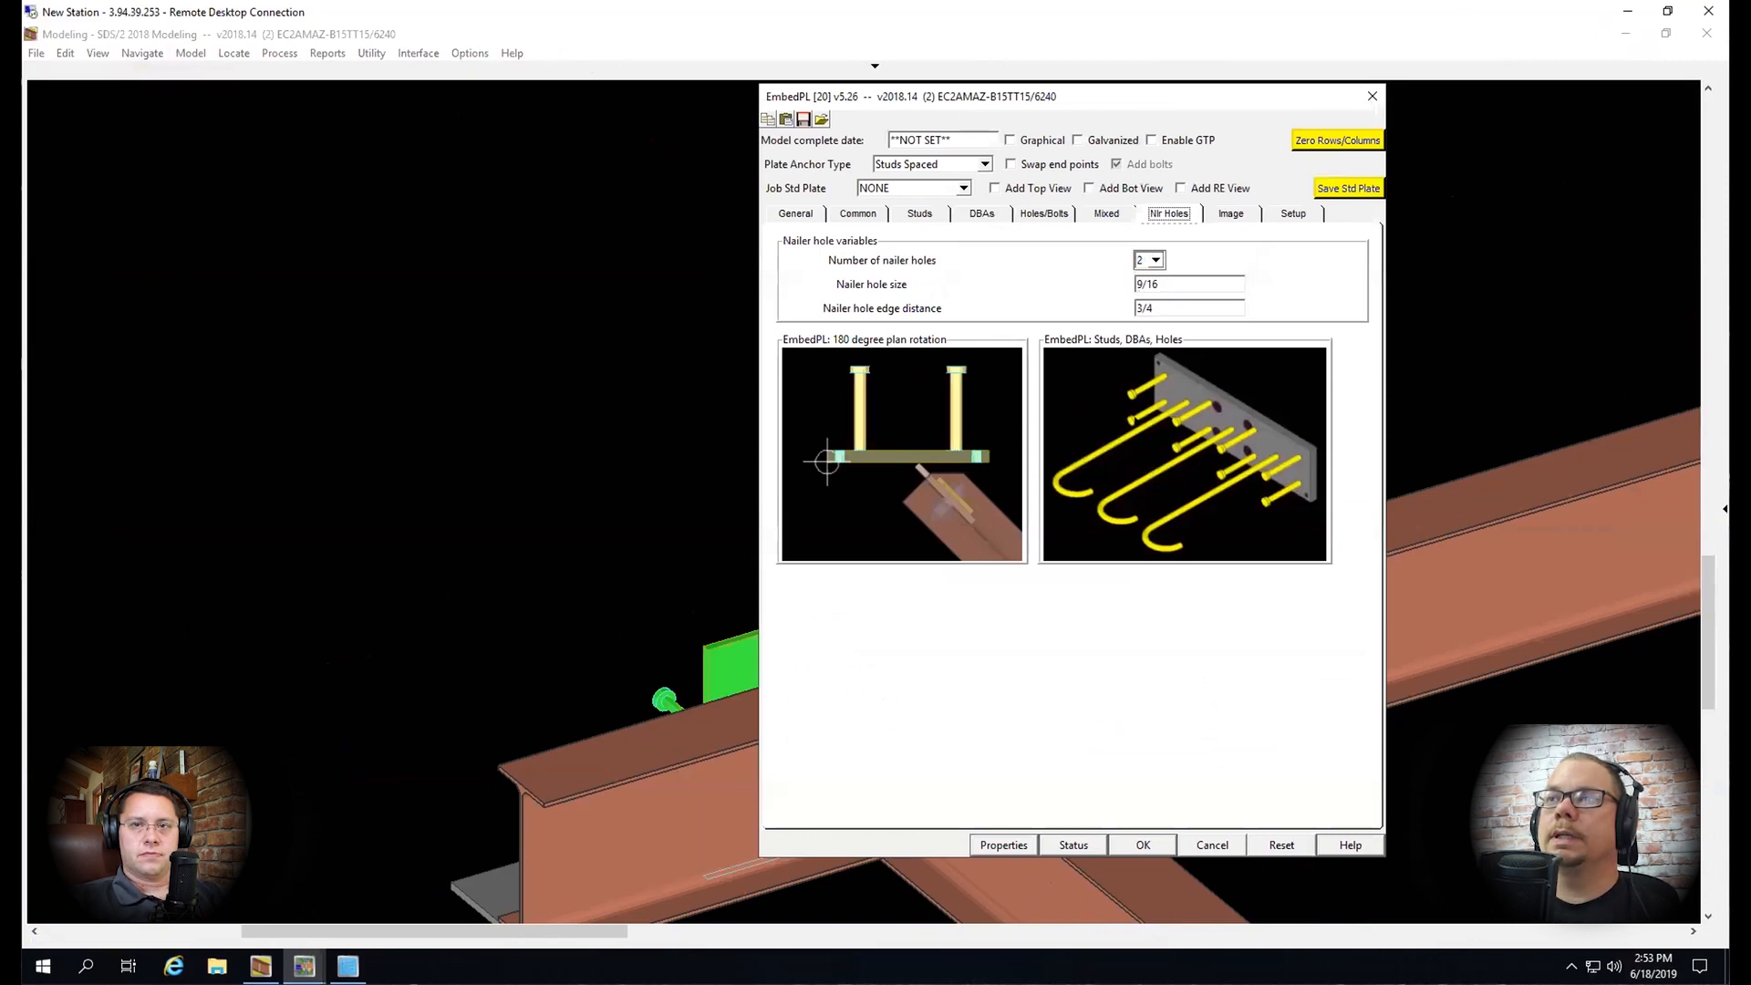
pyautogui.click(1153, 261)
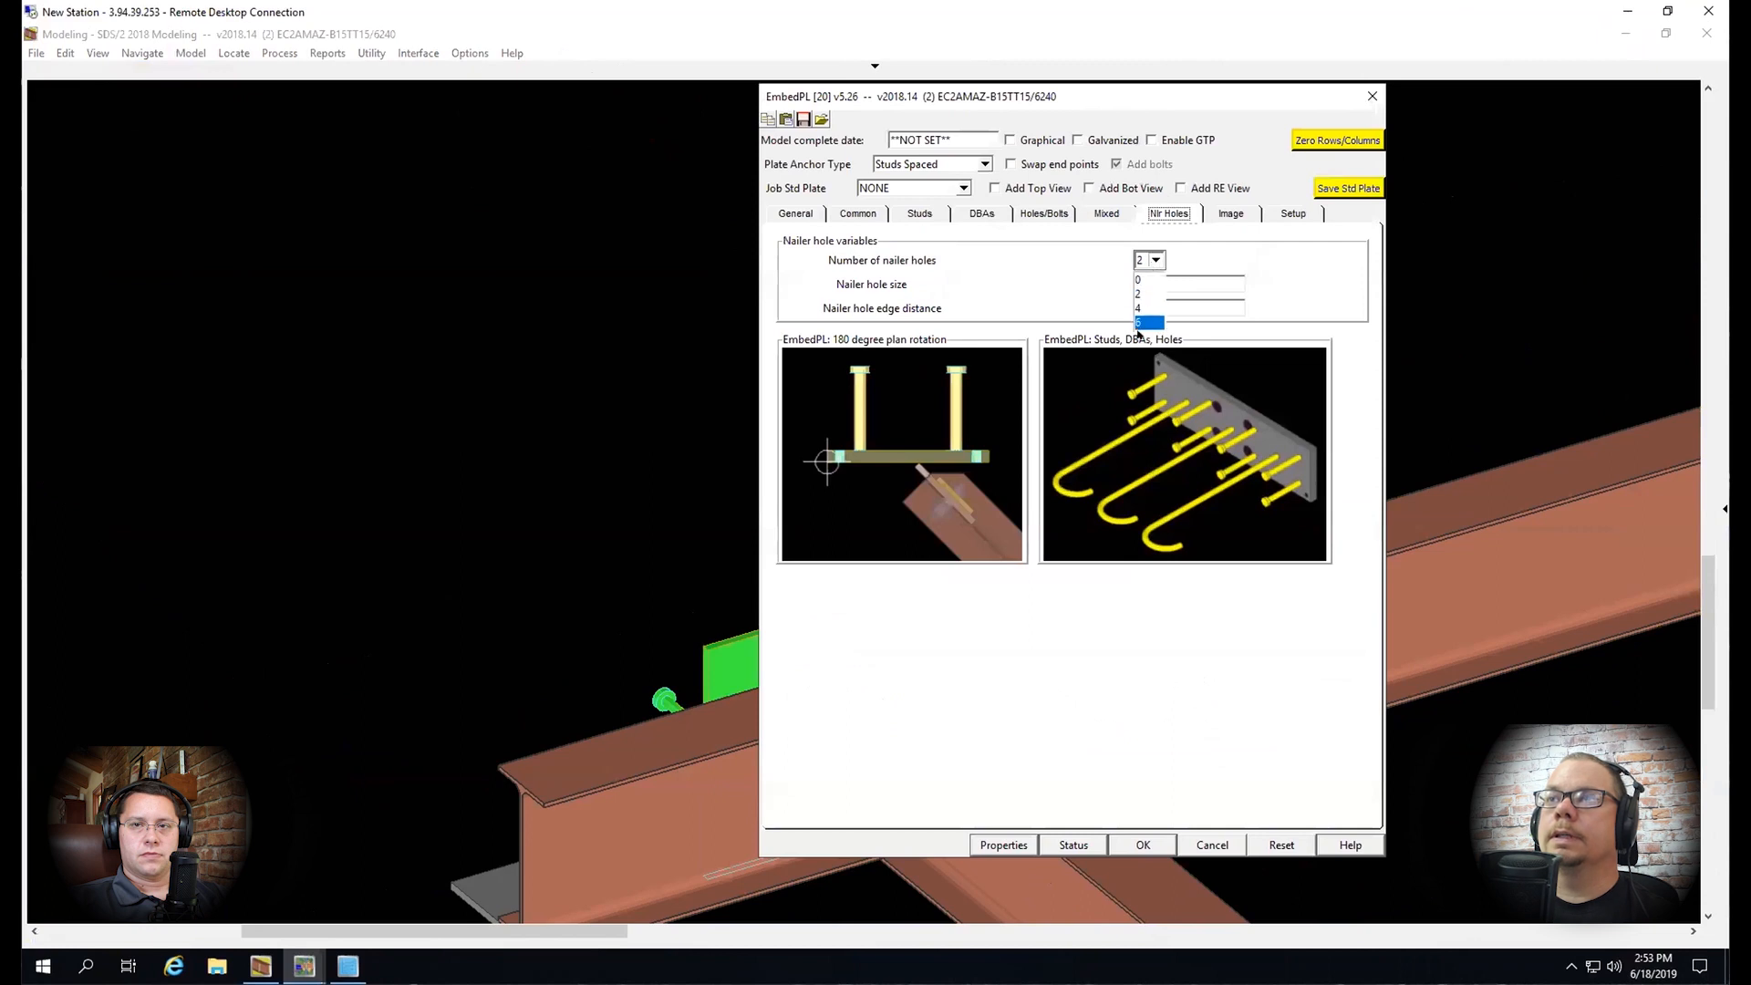
pyautogui.click(1140, 280)
pyautogui.click(1150, 262)
pyautogui.click(1140, 285)
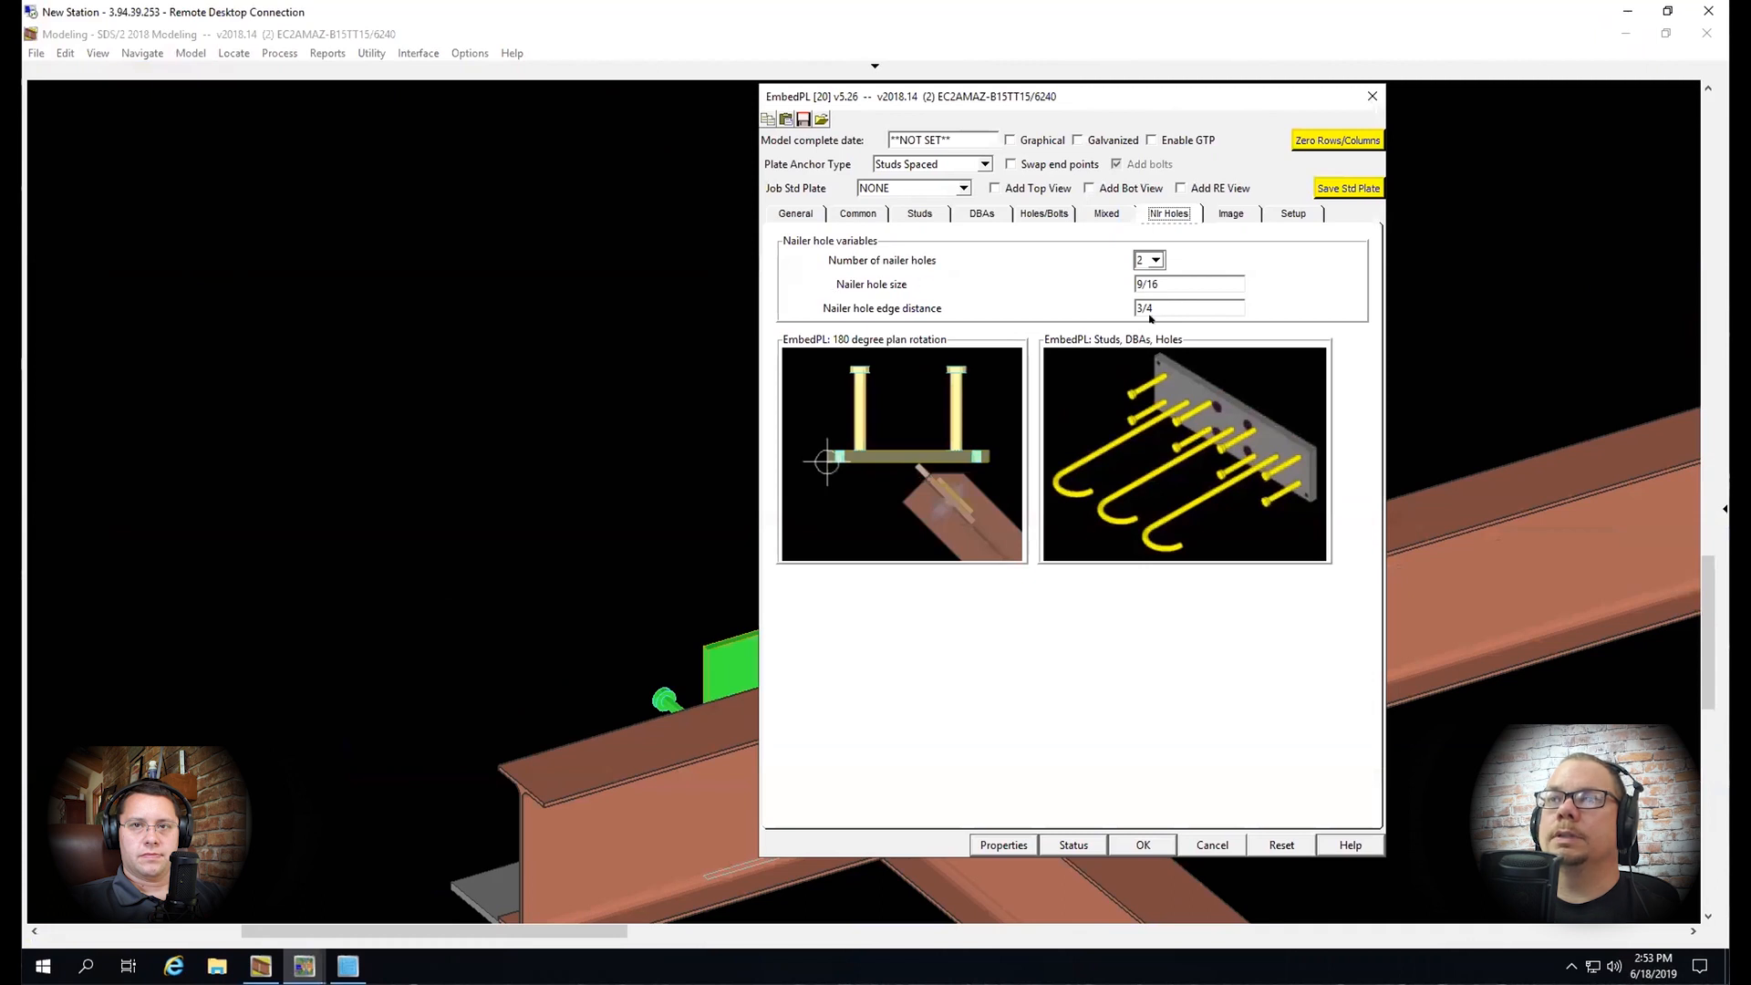
pyautogui.click(1143, 844)
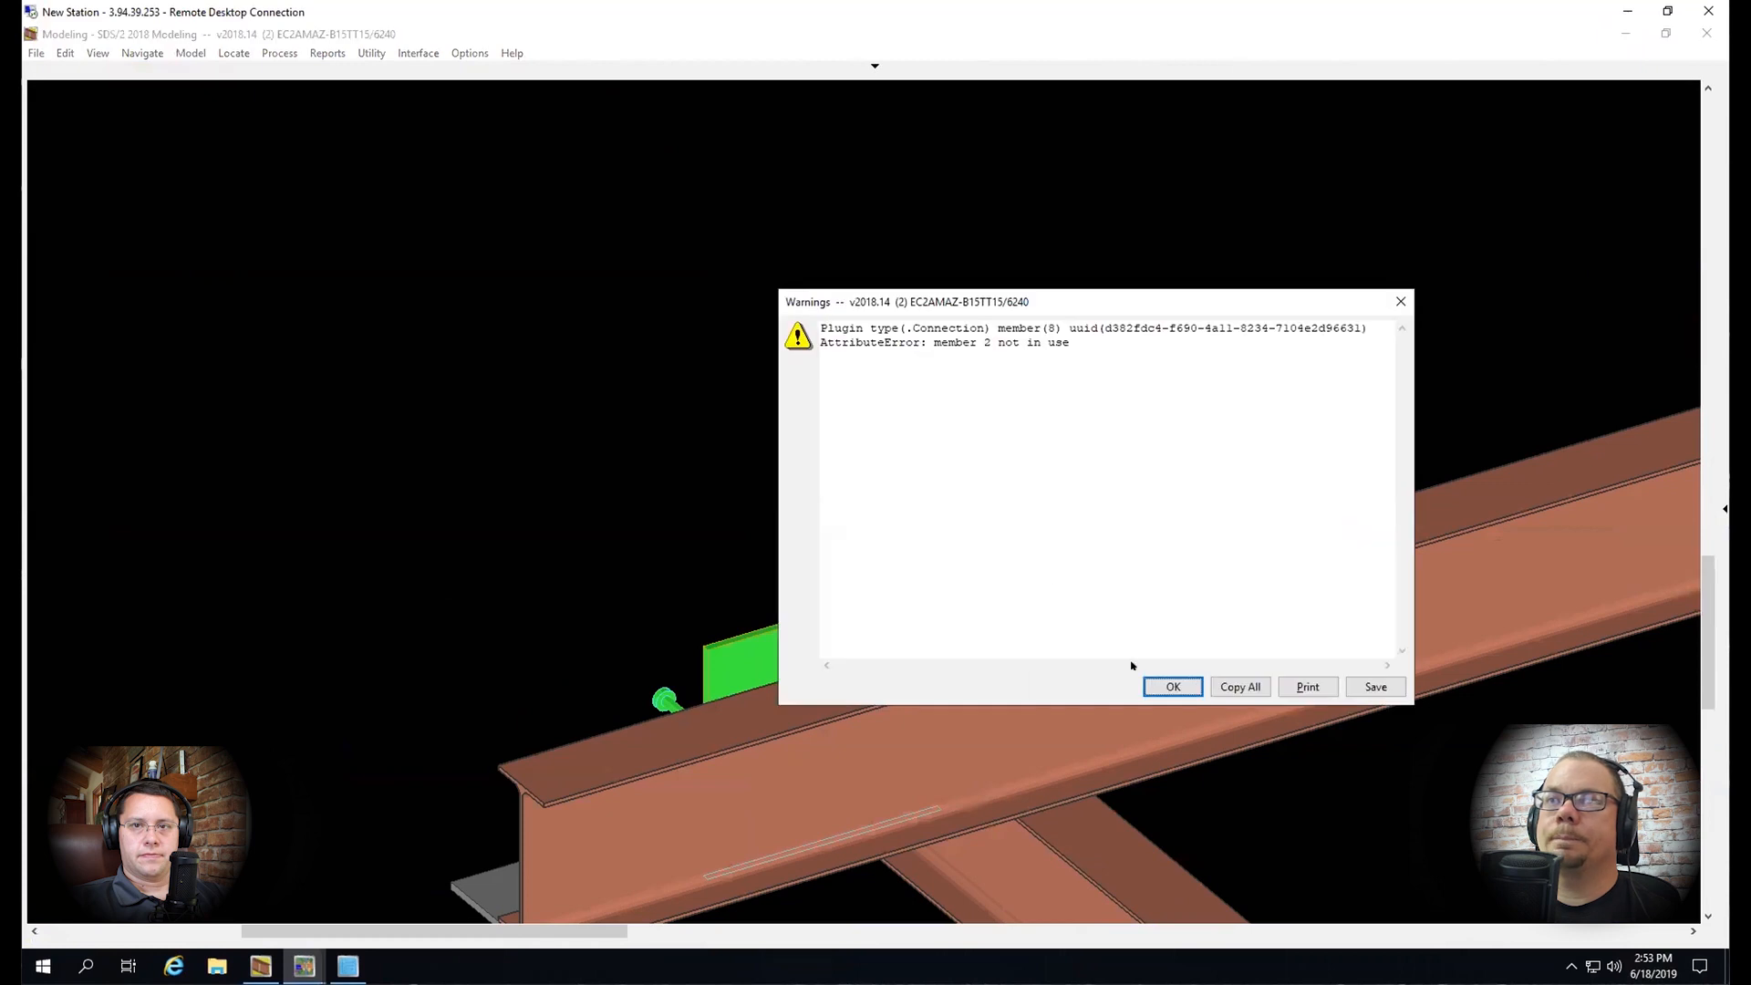
pyautogui.click(1174, 688)
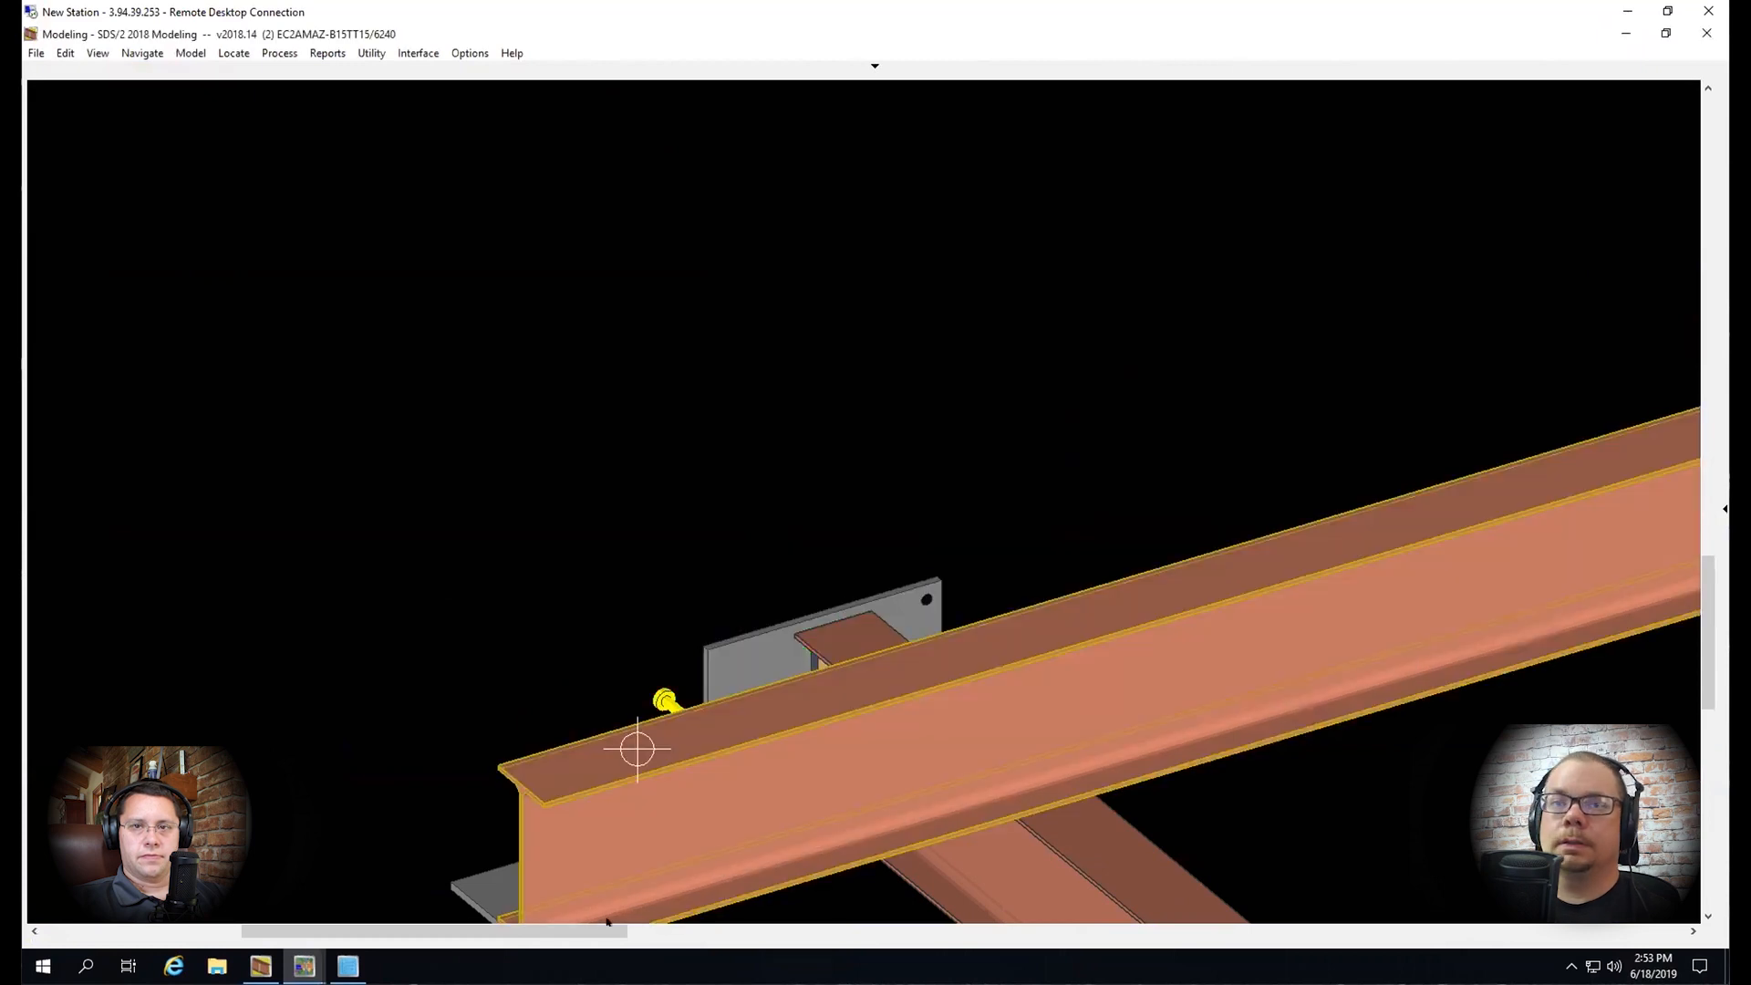
# Switch to the model in SDS/2 Drafting and detail the studded embed plate at the beam end with the default annotation and dimensioning options
pyautogui.moveTo(304, 965)
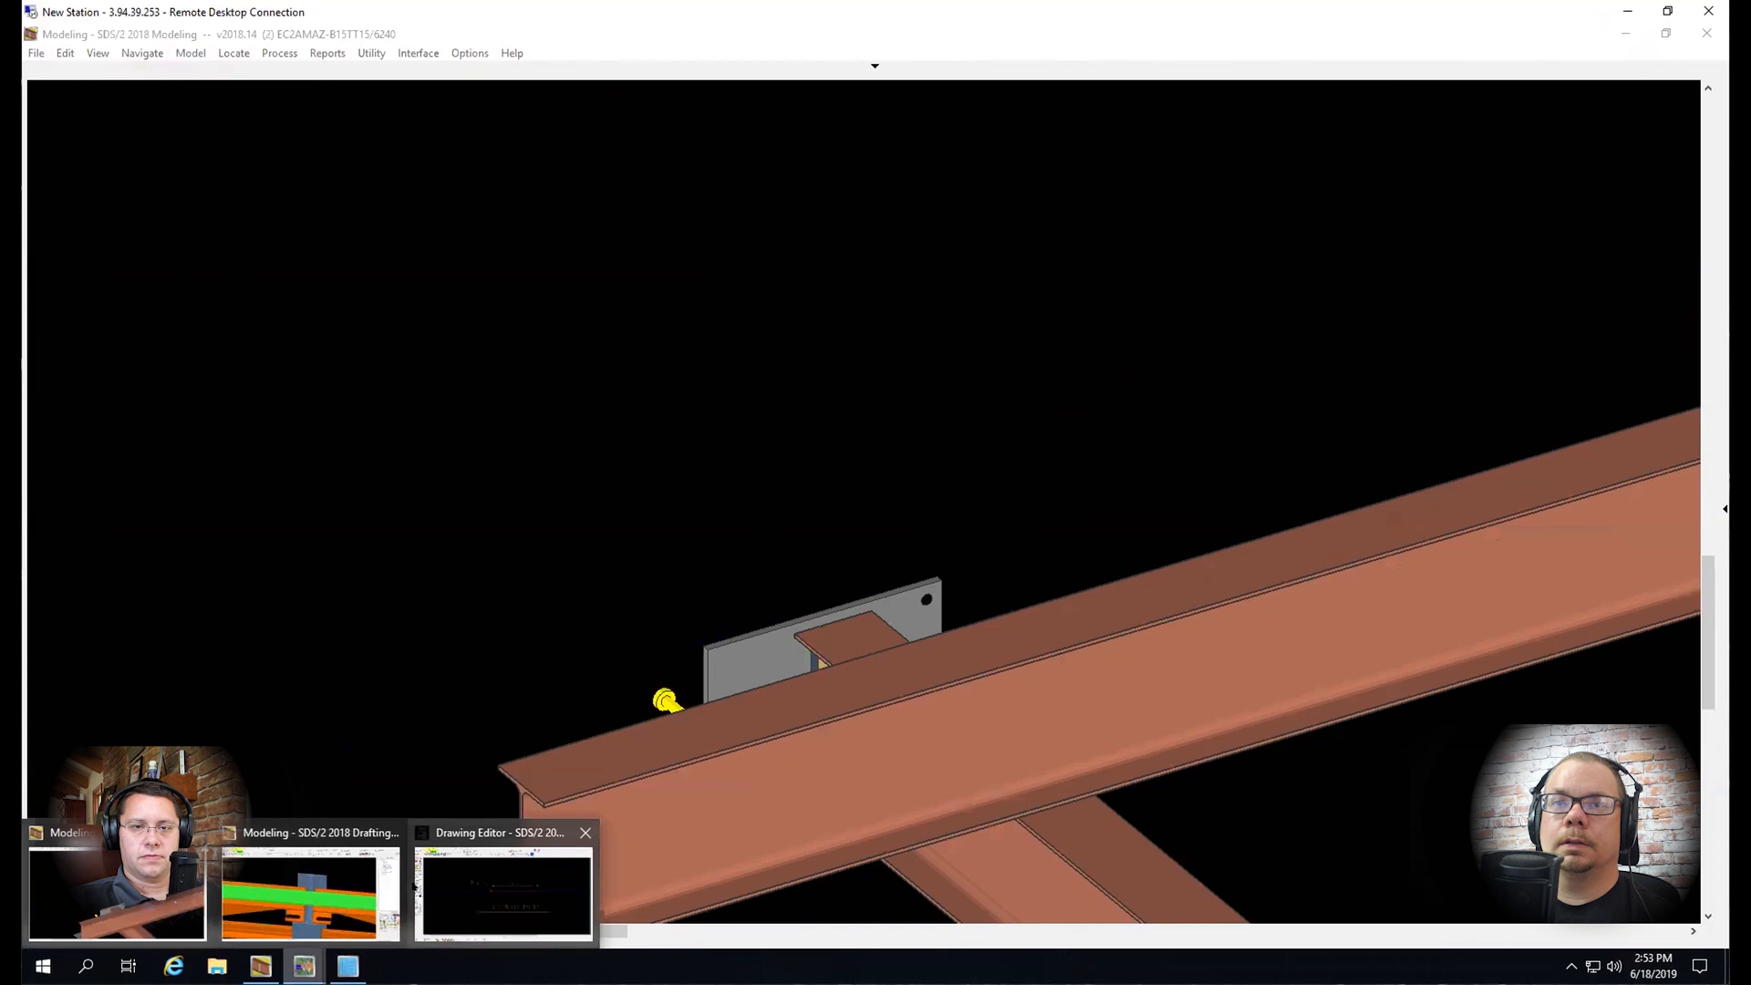
pyautogui.click(310, 889)
pyautogui.scroll(-20, 1235, 632)
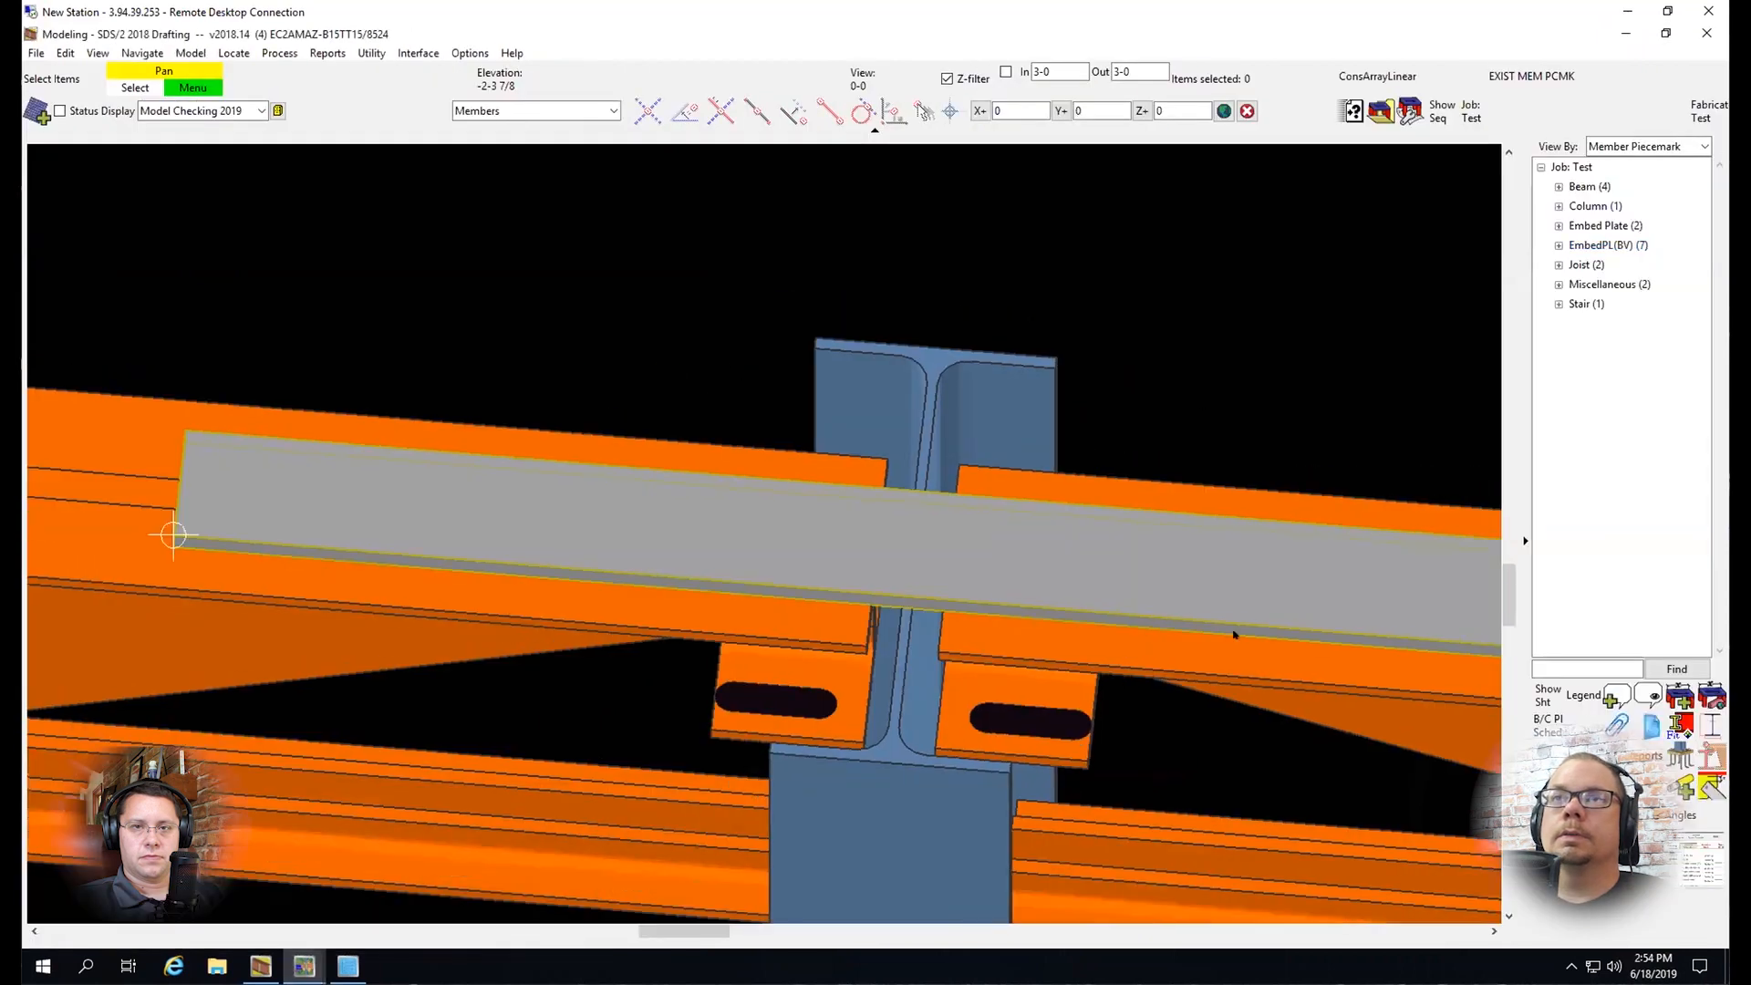
pyautogui.scroll(3, 898, 682)
pyautogui.scroll(4, 866, 643)
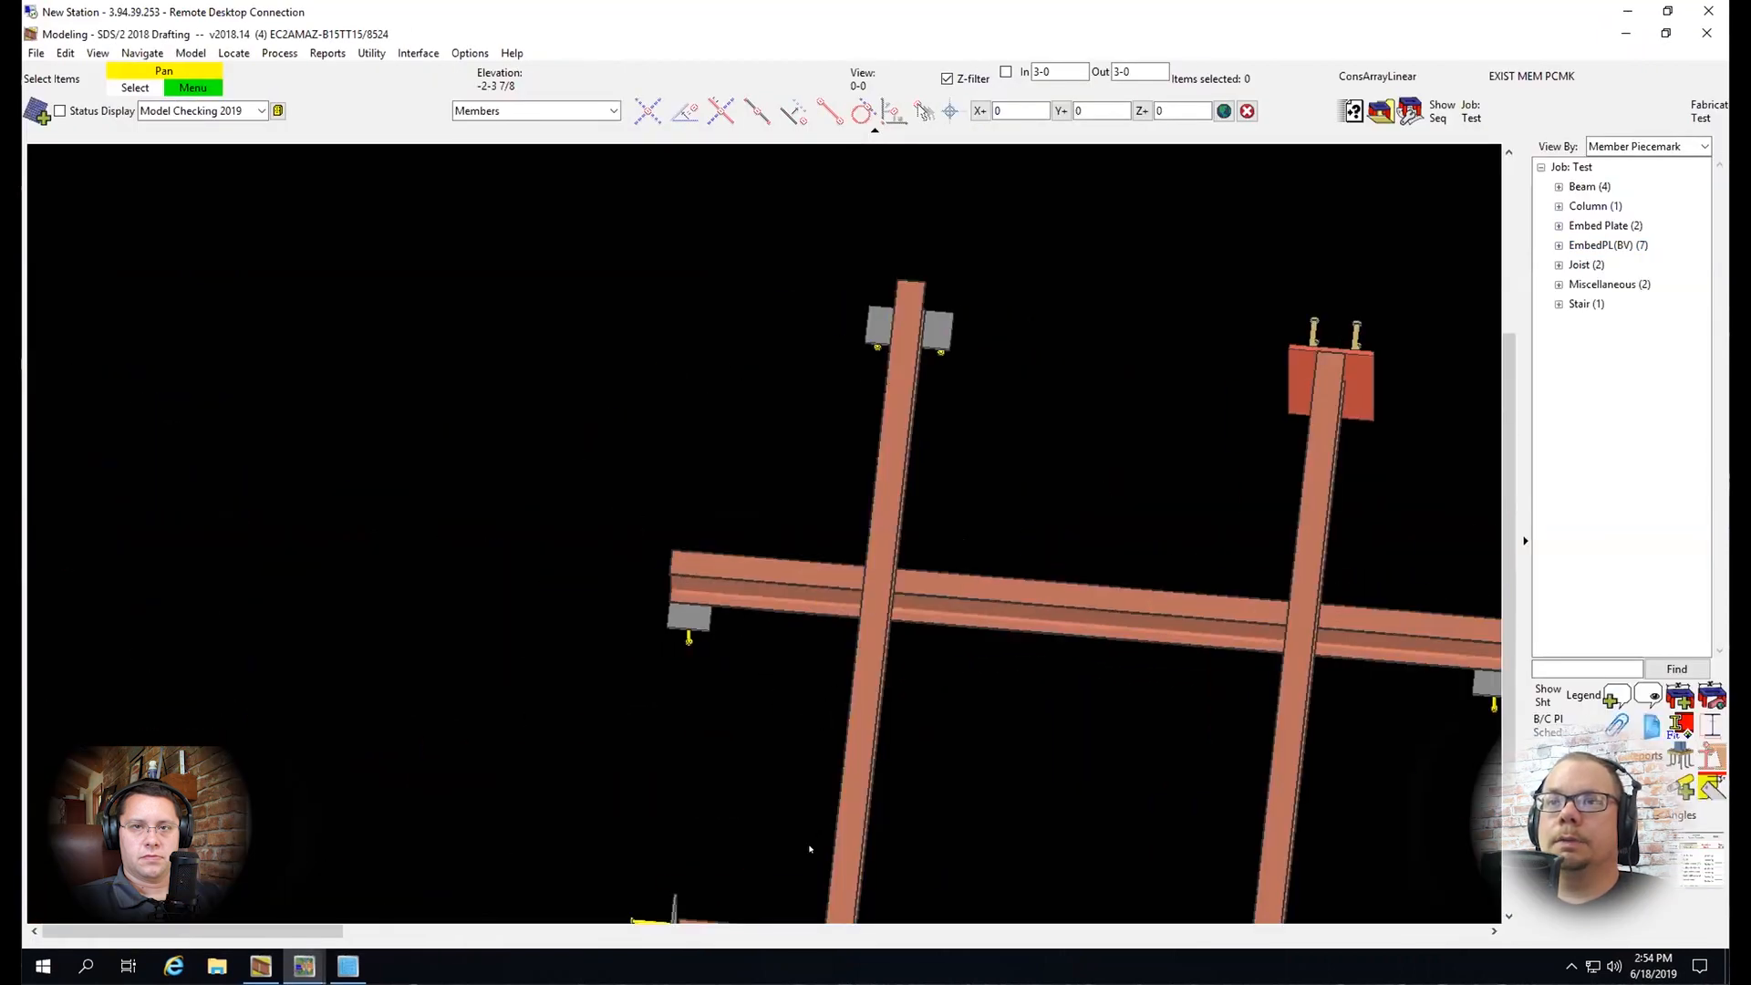
pyautogui.scroll(-3, 656, 674)
pyautogui.scroll(10, 657, 656)
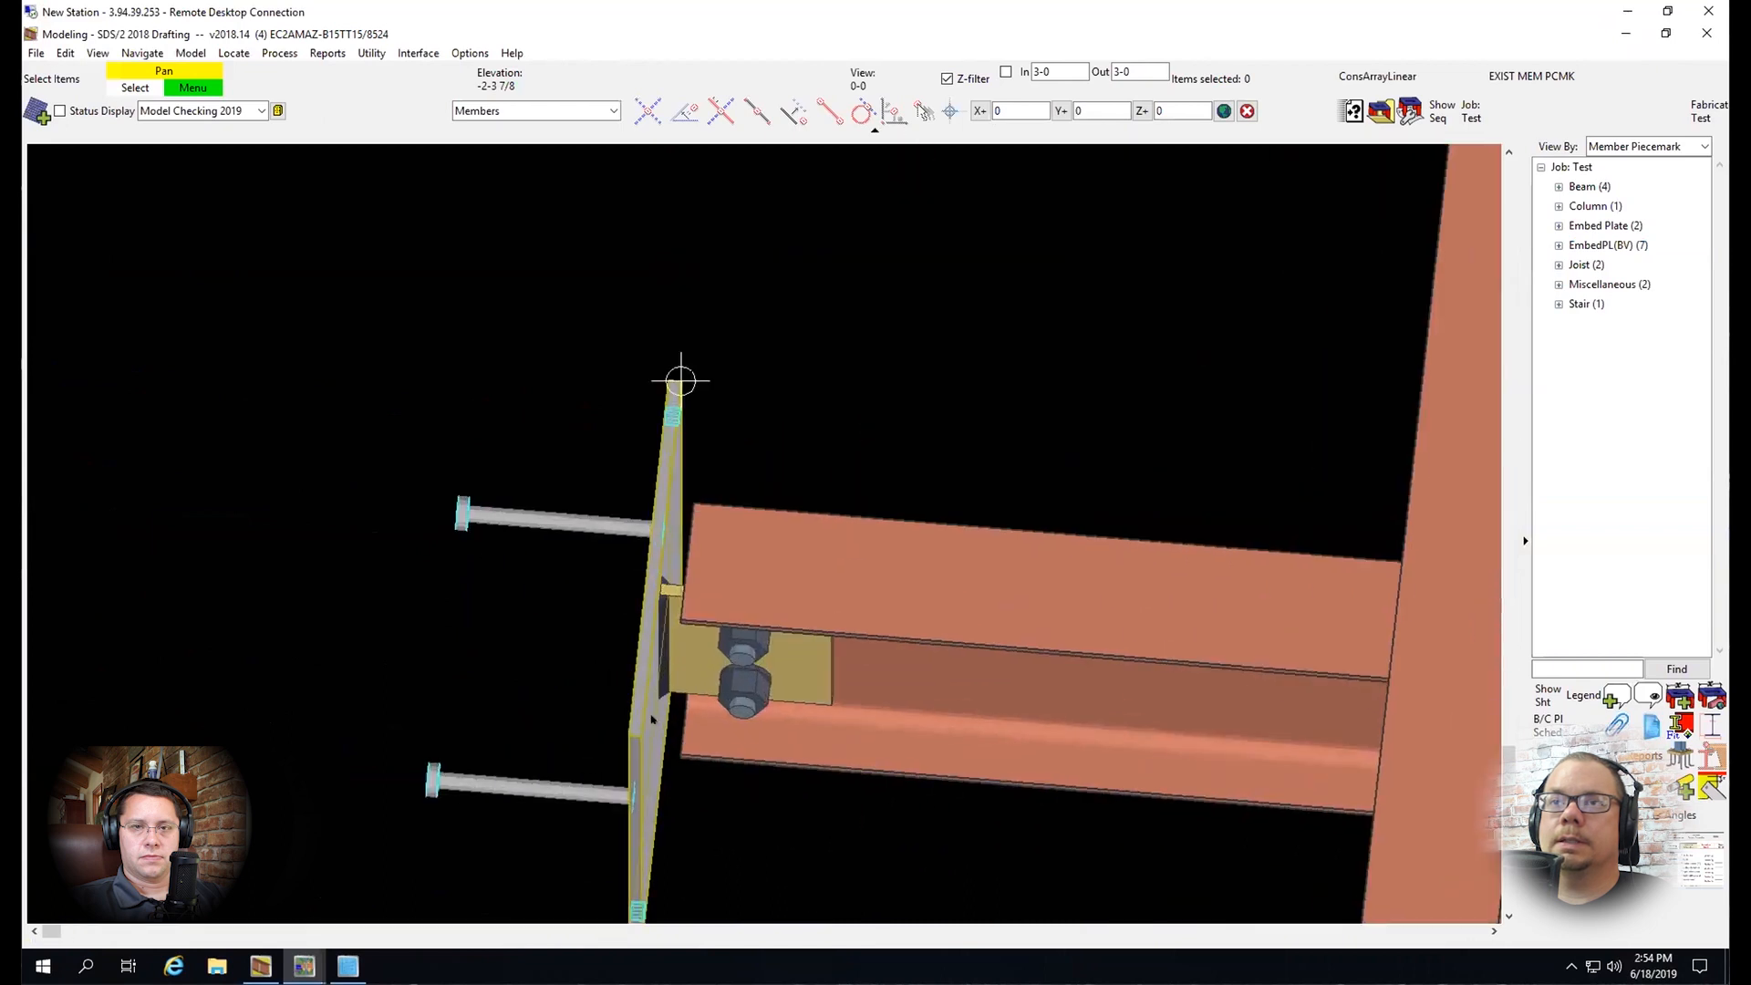
pyautogui.click(622, 719)
pyautogui.press('d')
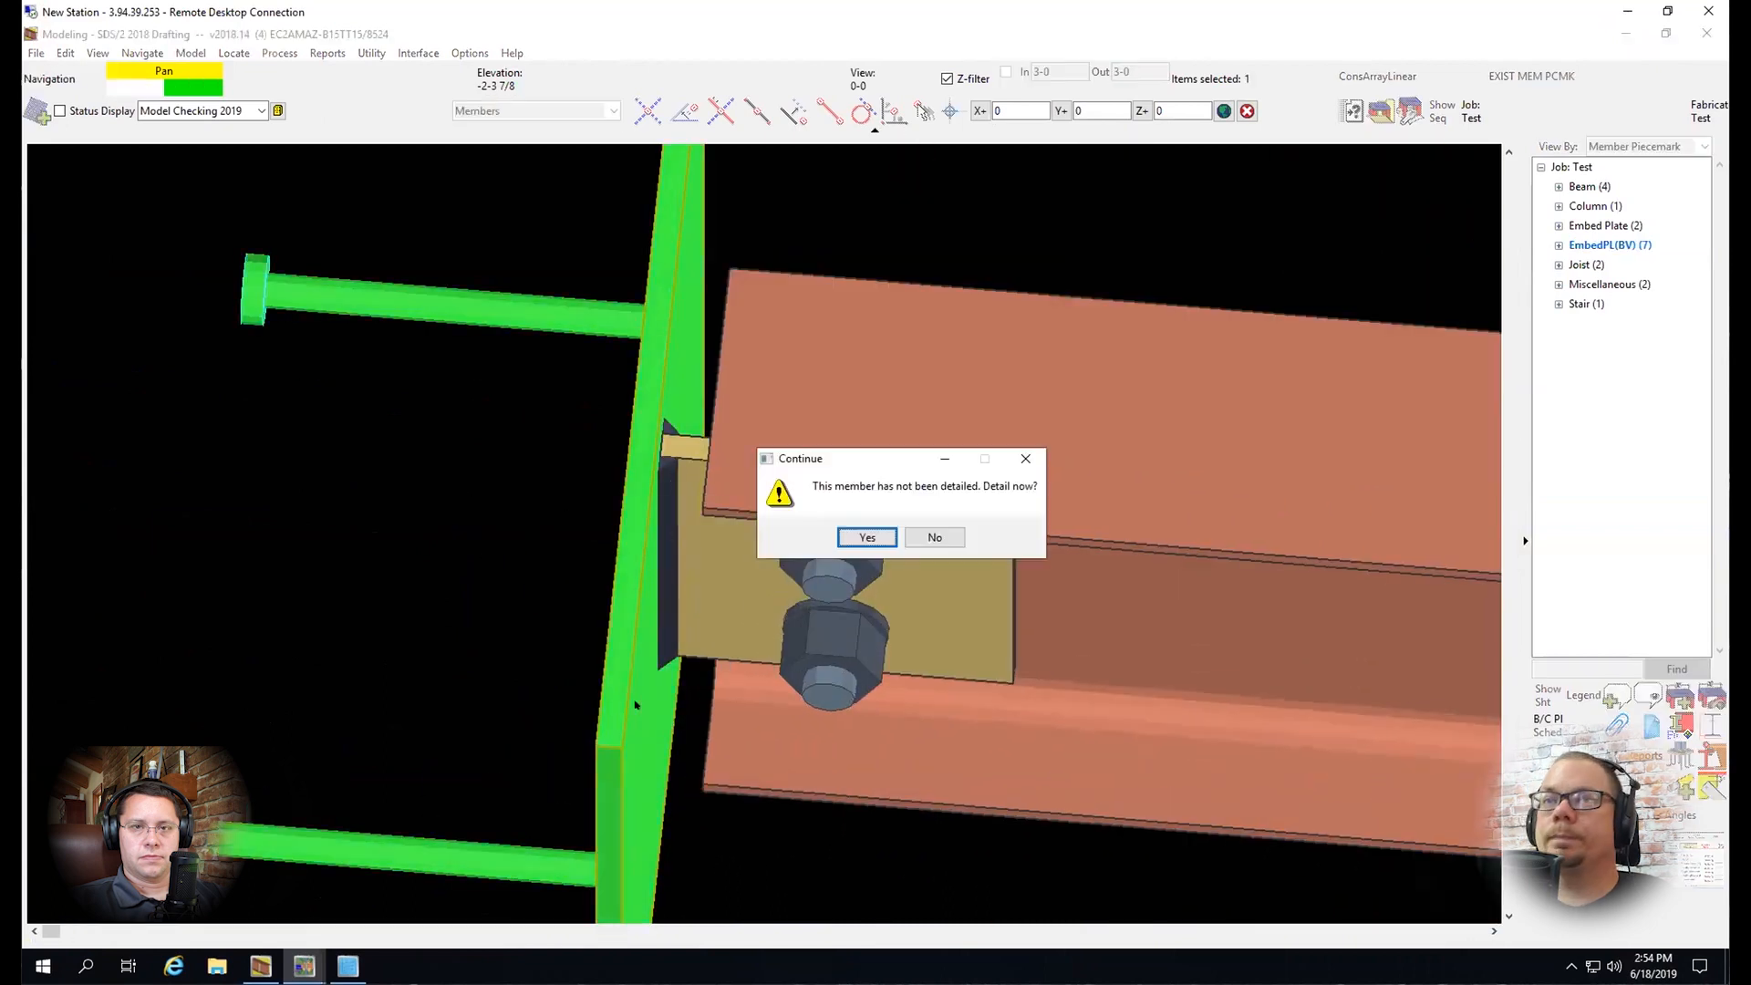
pyautogui.press('Return')
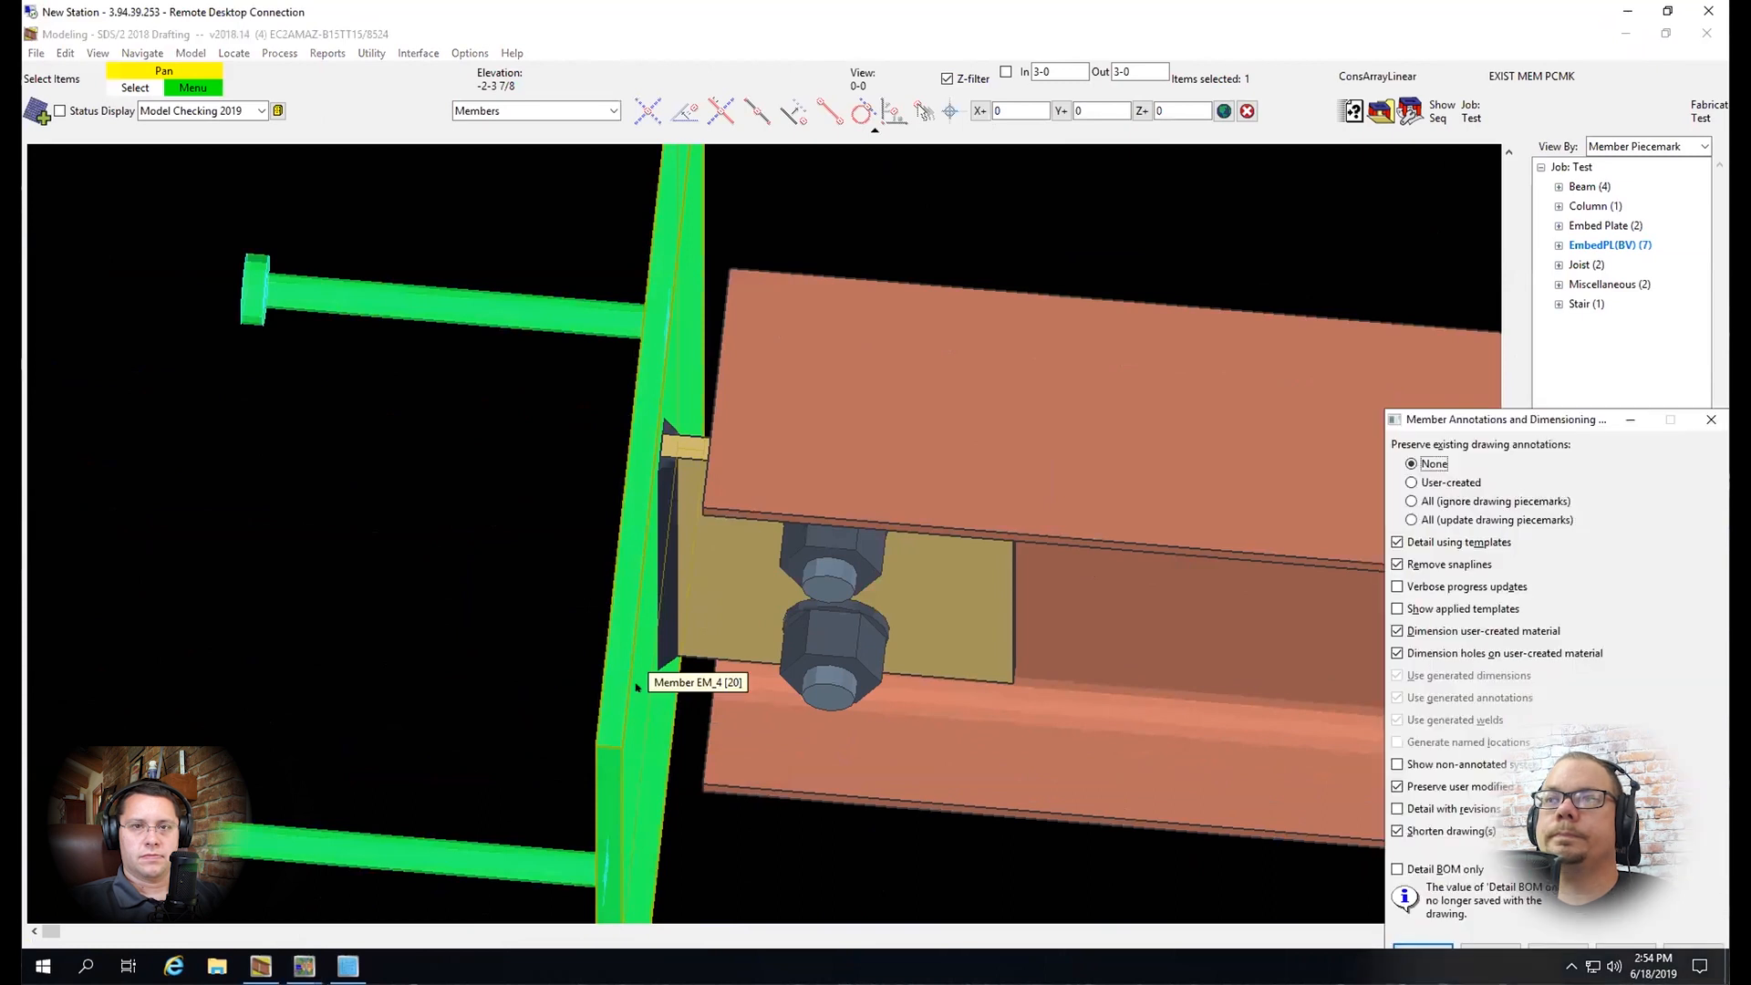
pyautogui.press('Return')
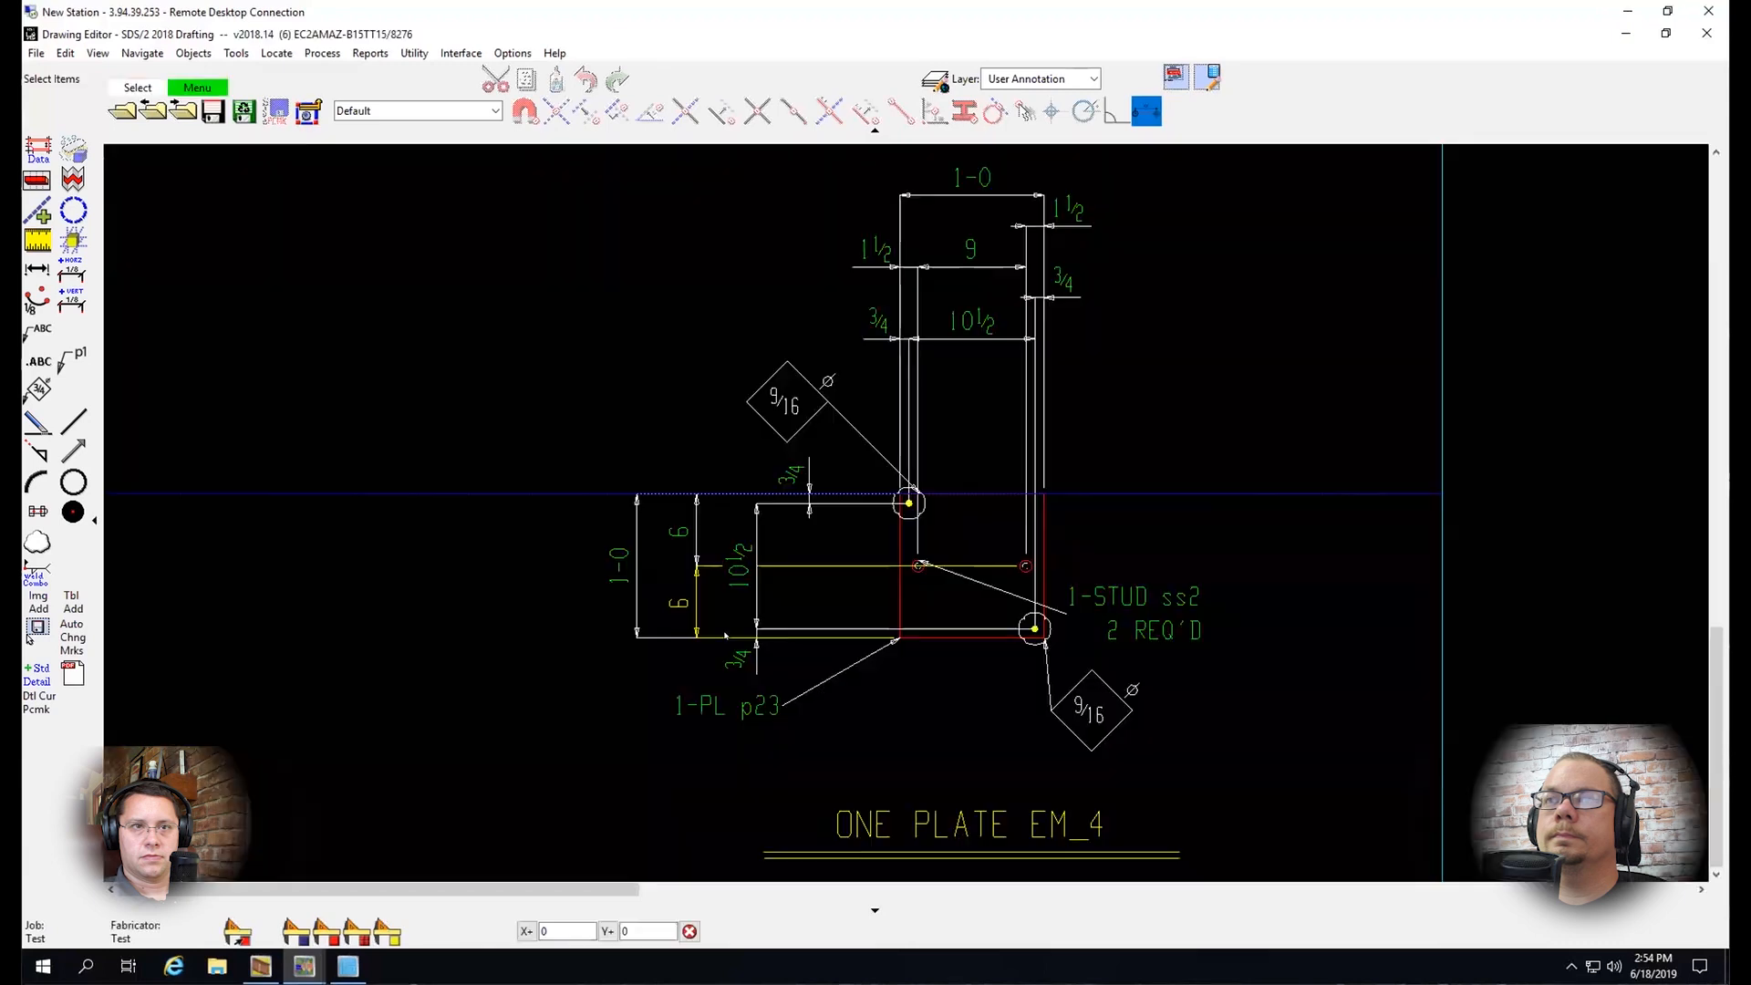
# Examine the embed plate's detail drawing, including the nailer hole, stud and overall plate dimensions
pyautogui.scroll(3, 896, 601)
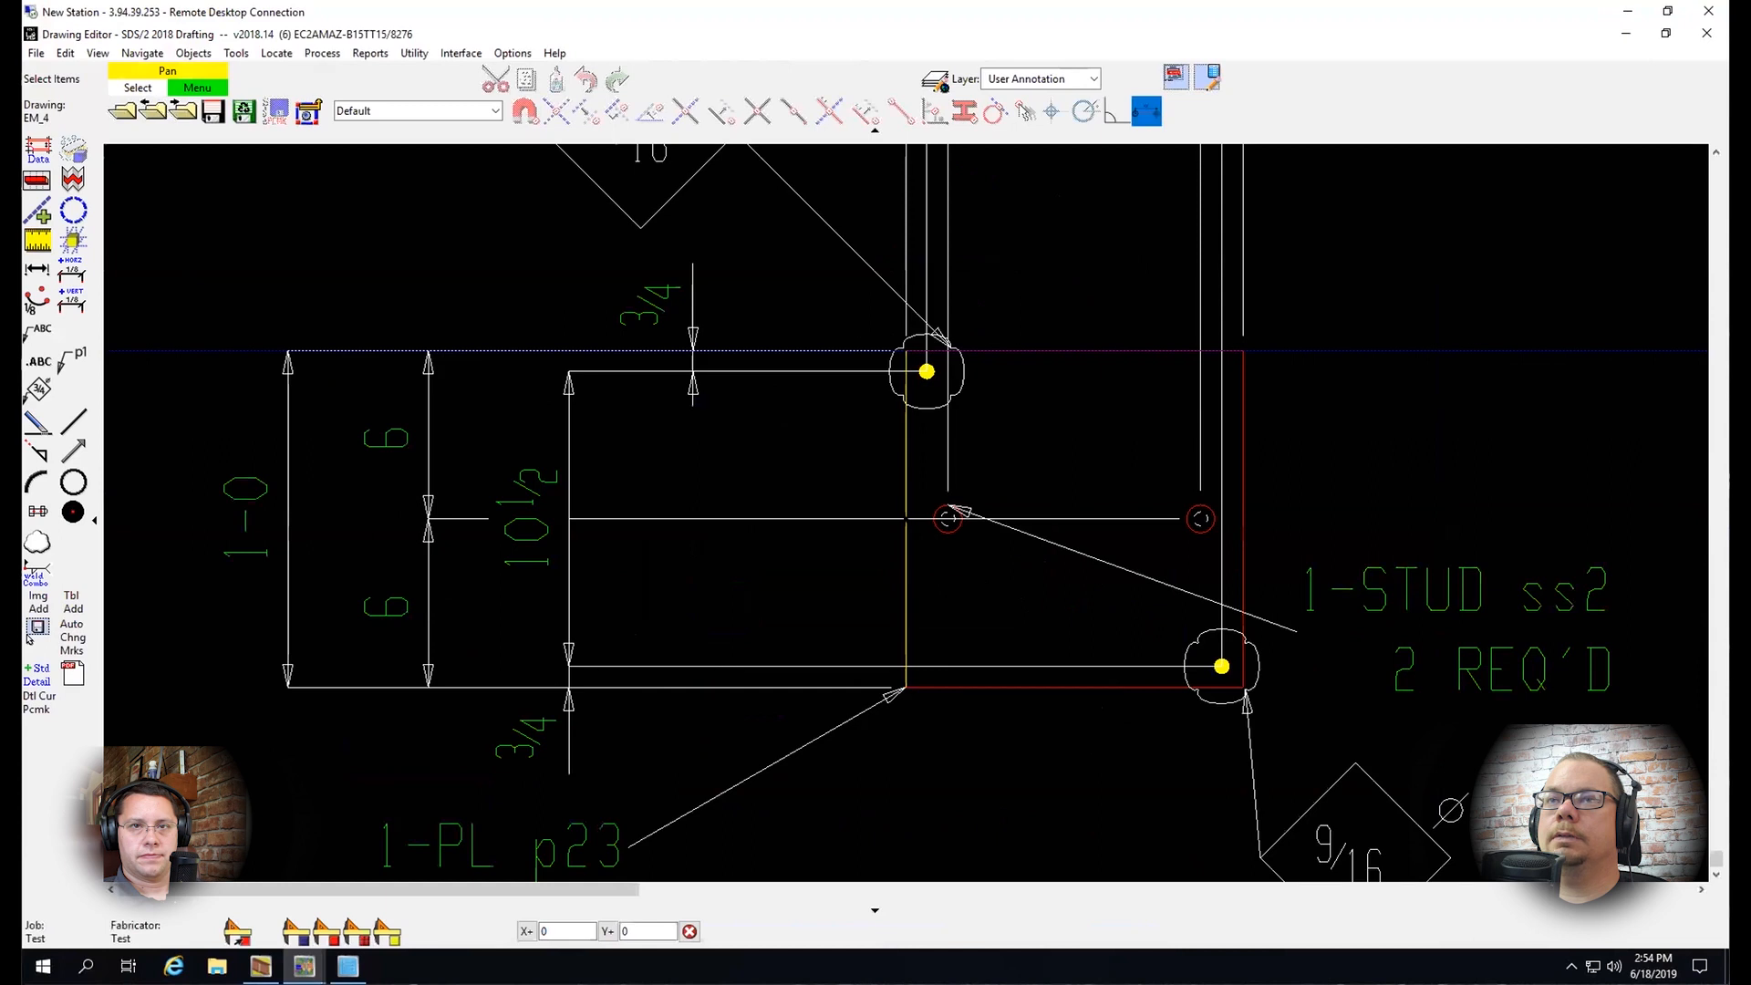
pyautogui.scroll(-3, 905, 518)
pyautogui.moveTo(1106, 406); pyautogui.dragTo(1001, 619, button='middle')
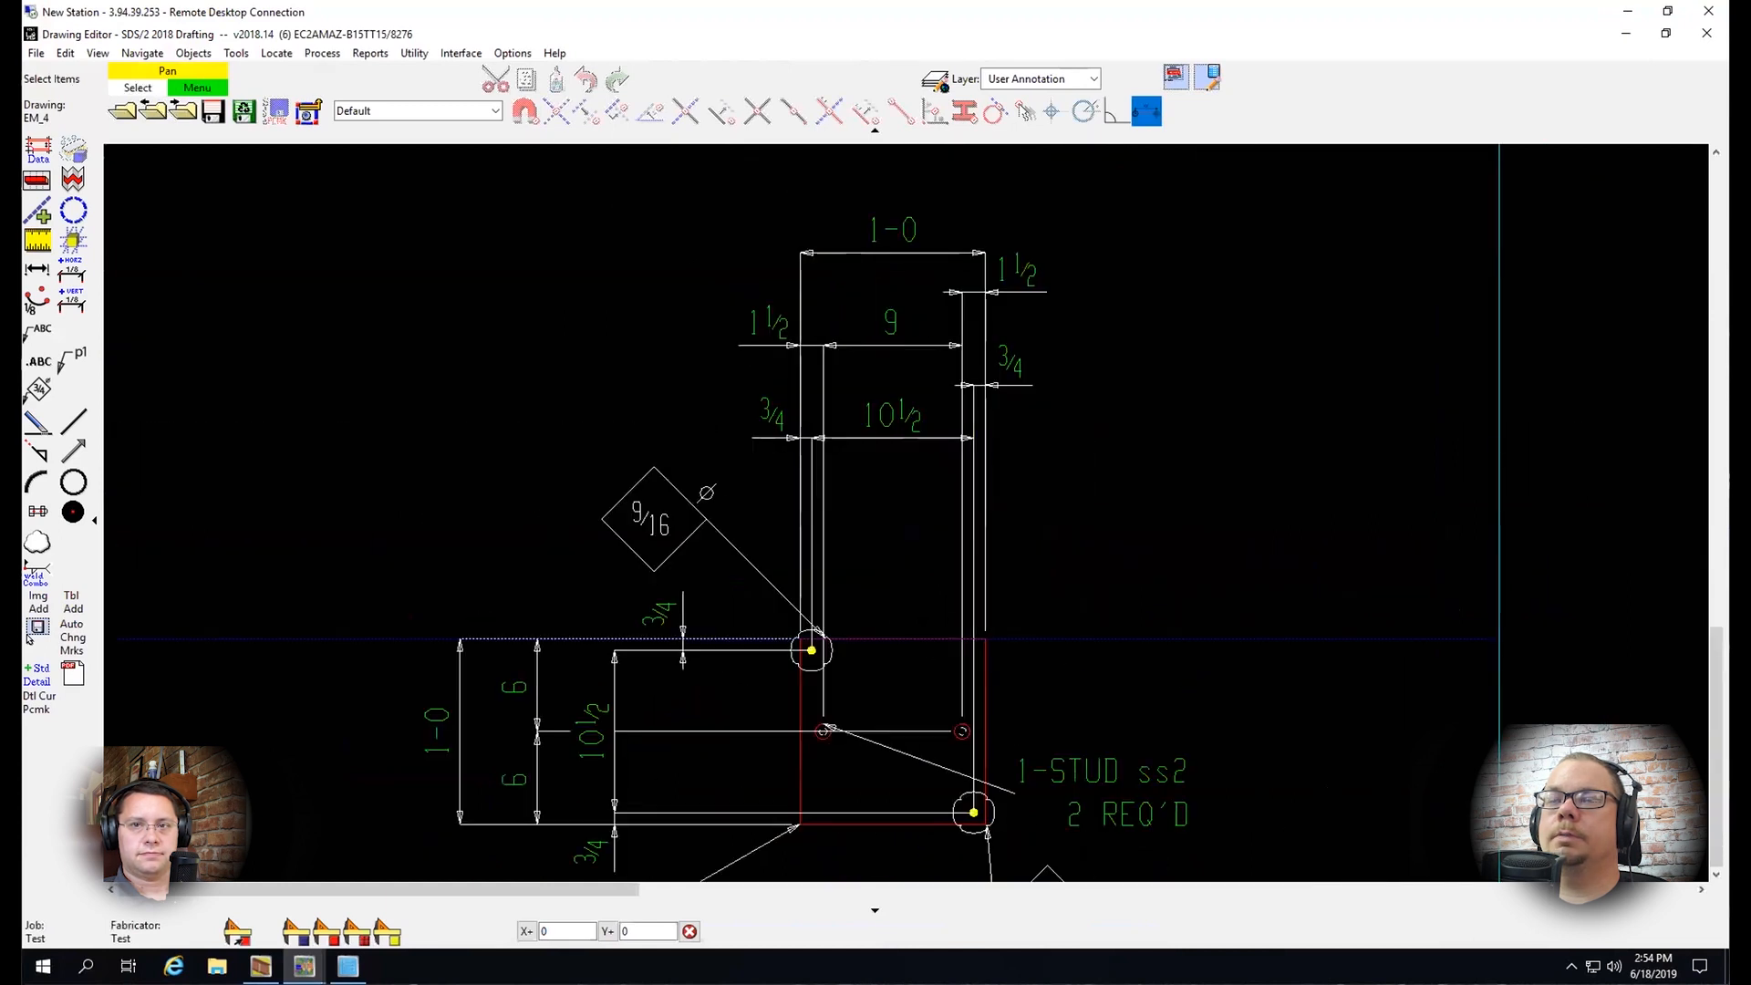
pyautogui.moveTo(920, 693); pyautogui.dragTo(851, 494, button='middle')
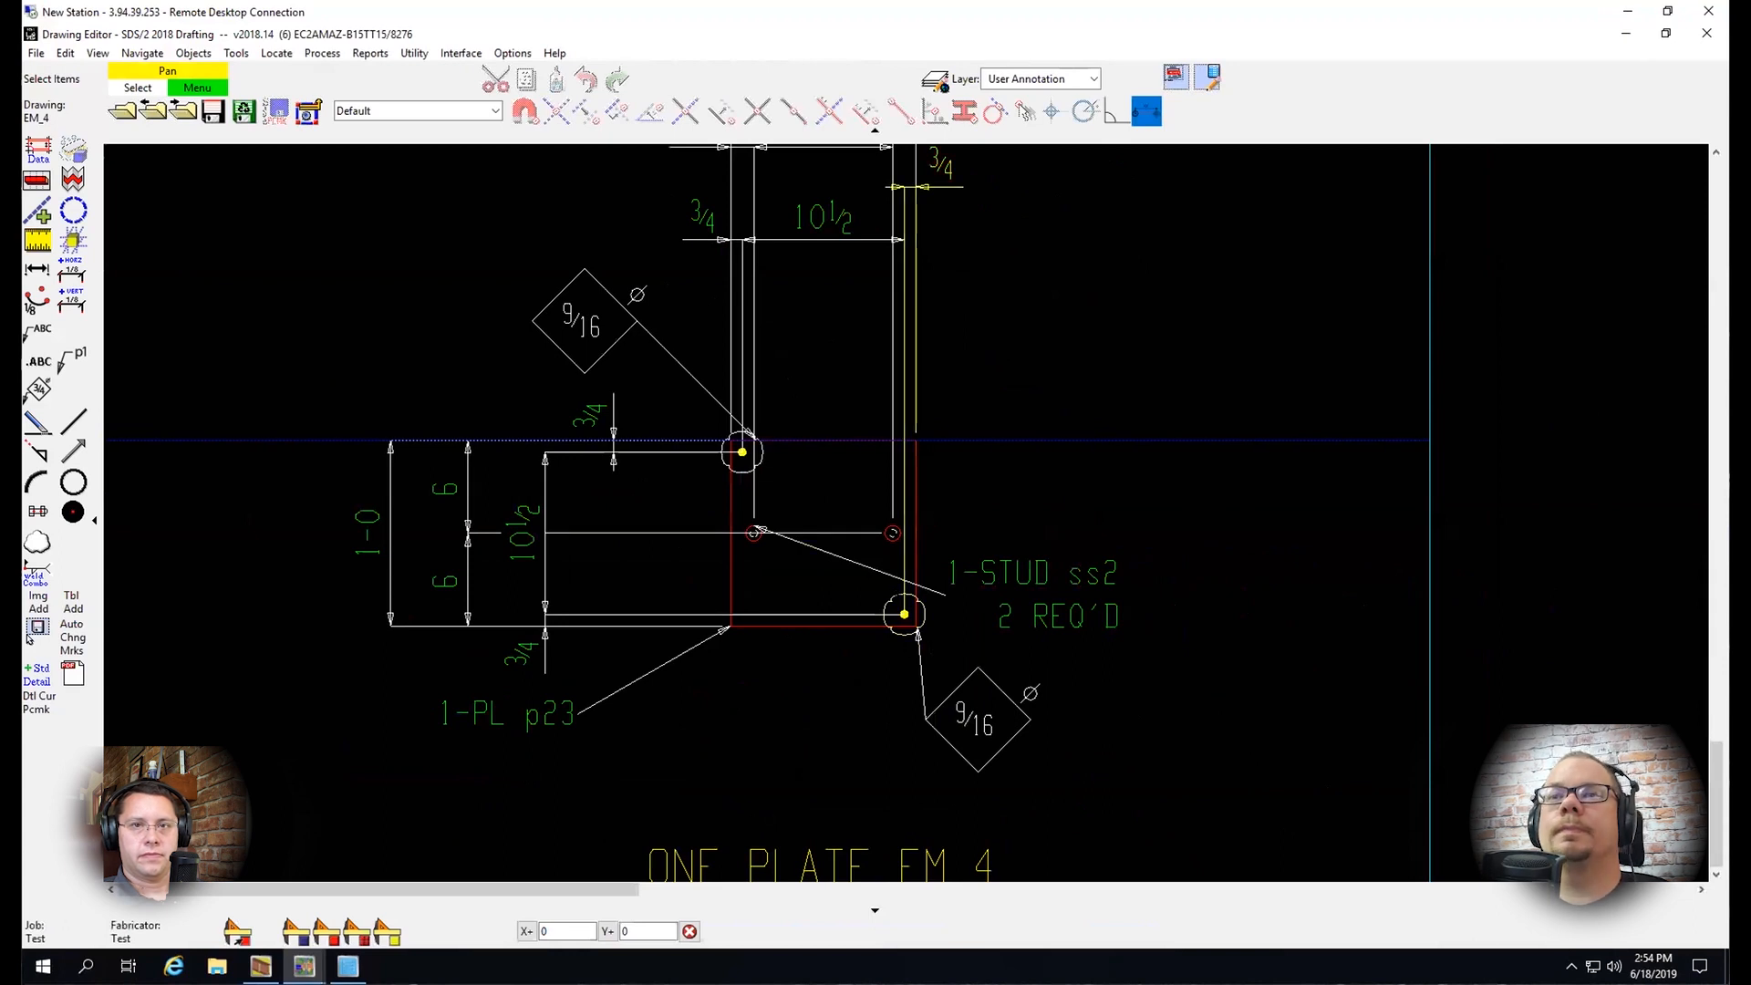
pyautogui.scroll(-1, 903, 611)
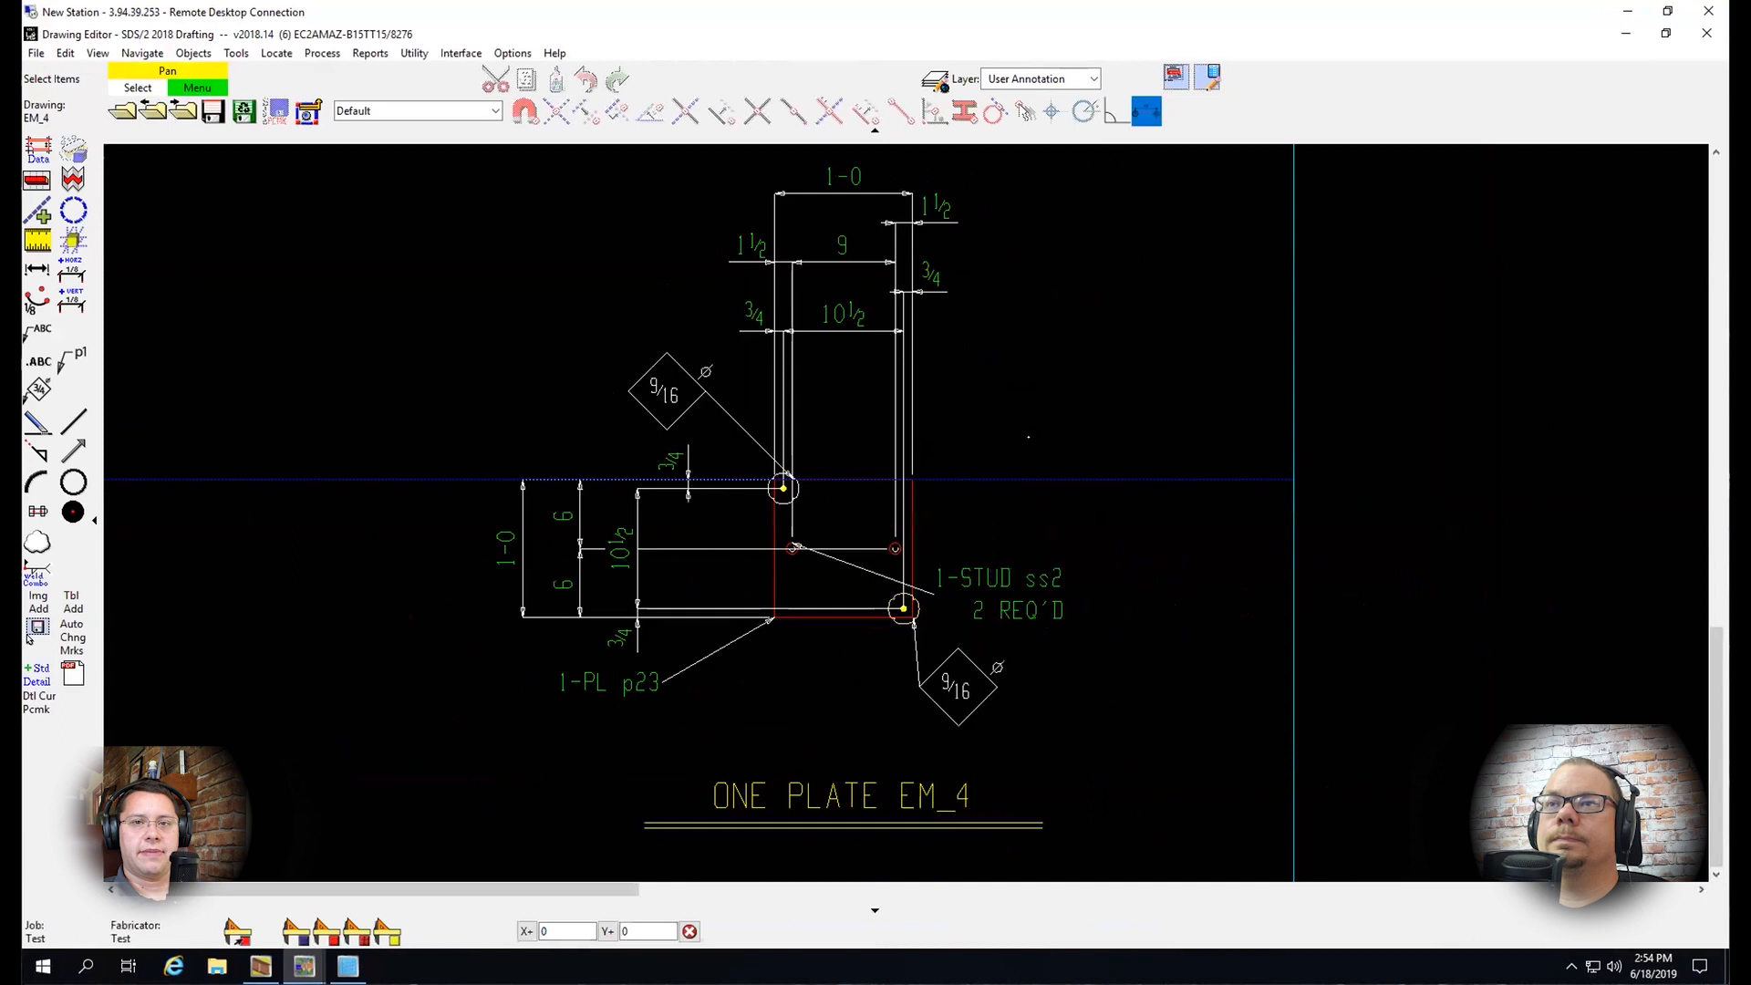
pyautogui.moveTo(1029, 436); pyautogui.dragTo(1056, 485, button='middle')
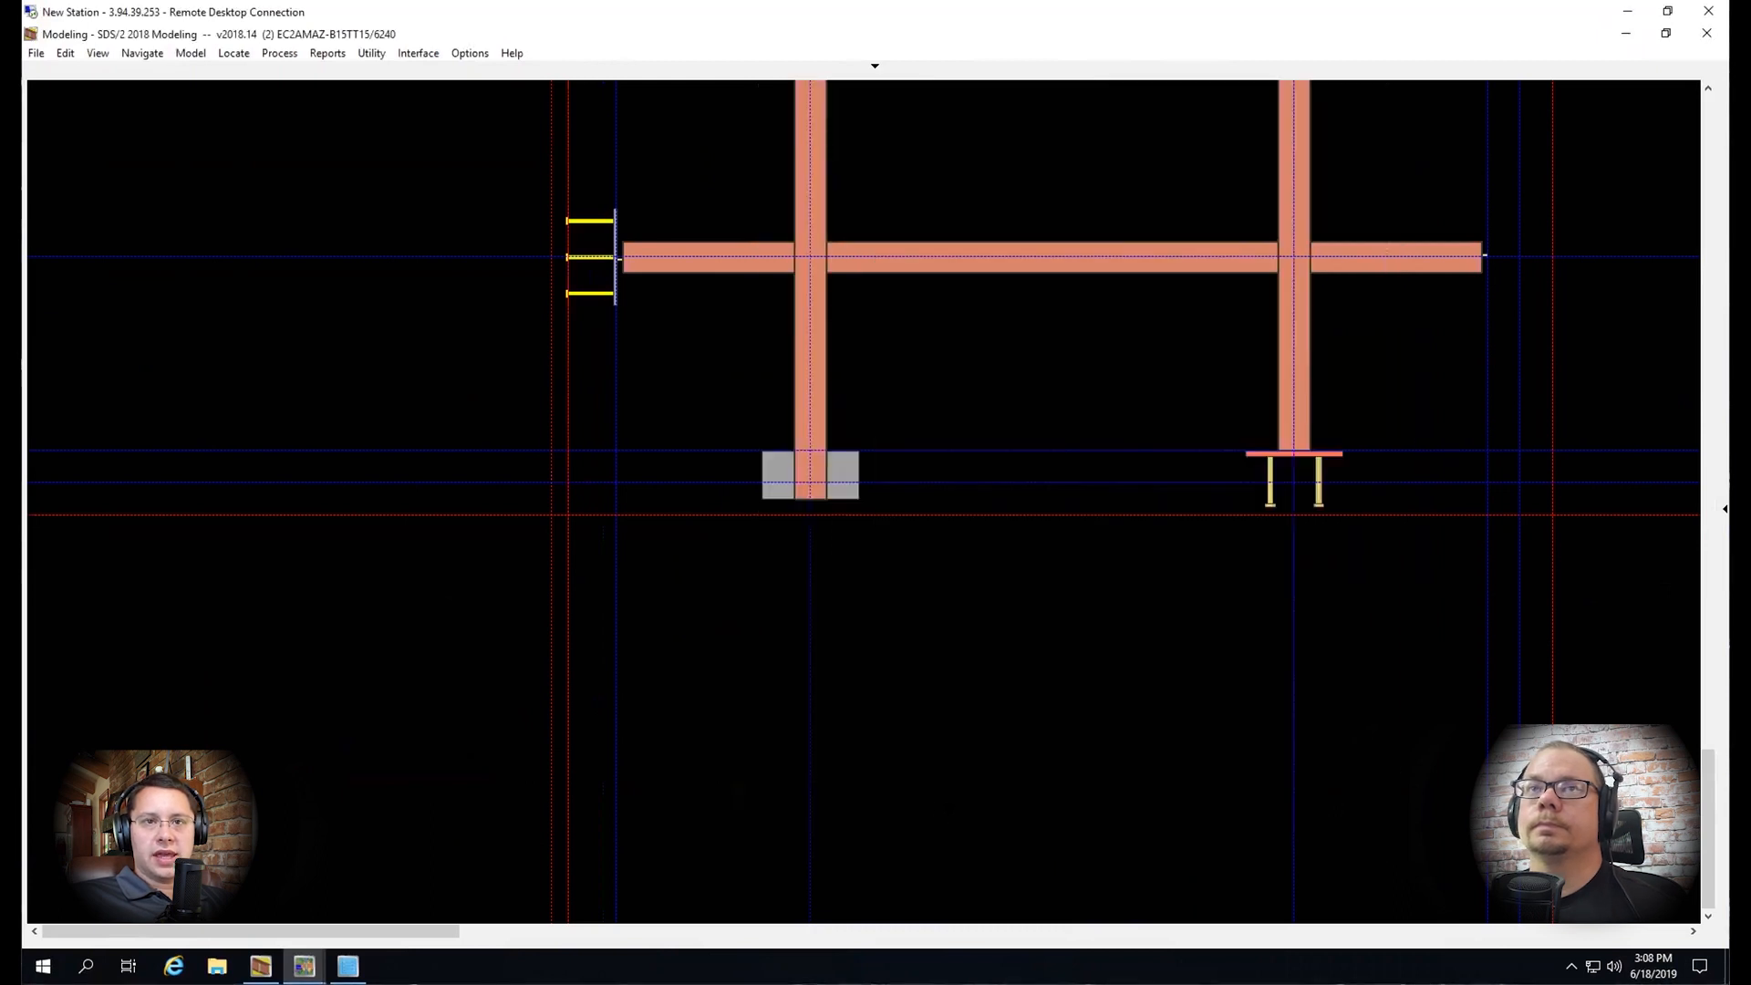
# Add an embed plate about 11-4 long by the Select Embed PL end points option, picking two outer construction line intersections beside the beam framing
pyautogui.scroll(-3, 943, 808)
pyautogui.scroll(2, 673, 437)
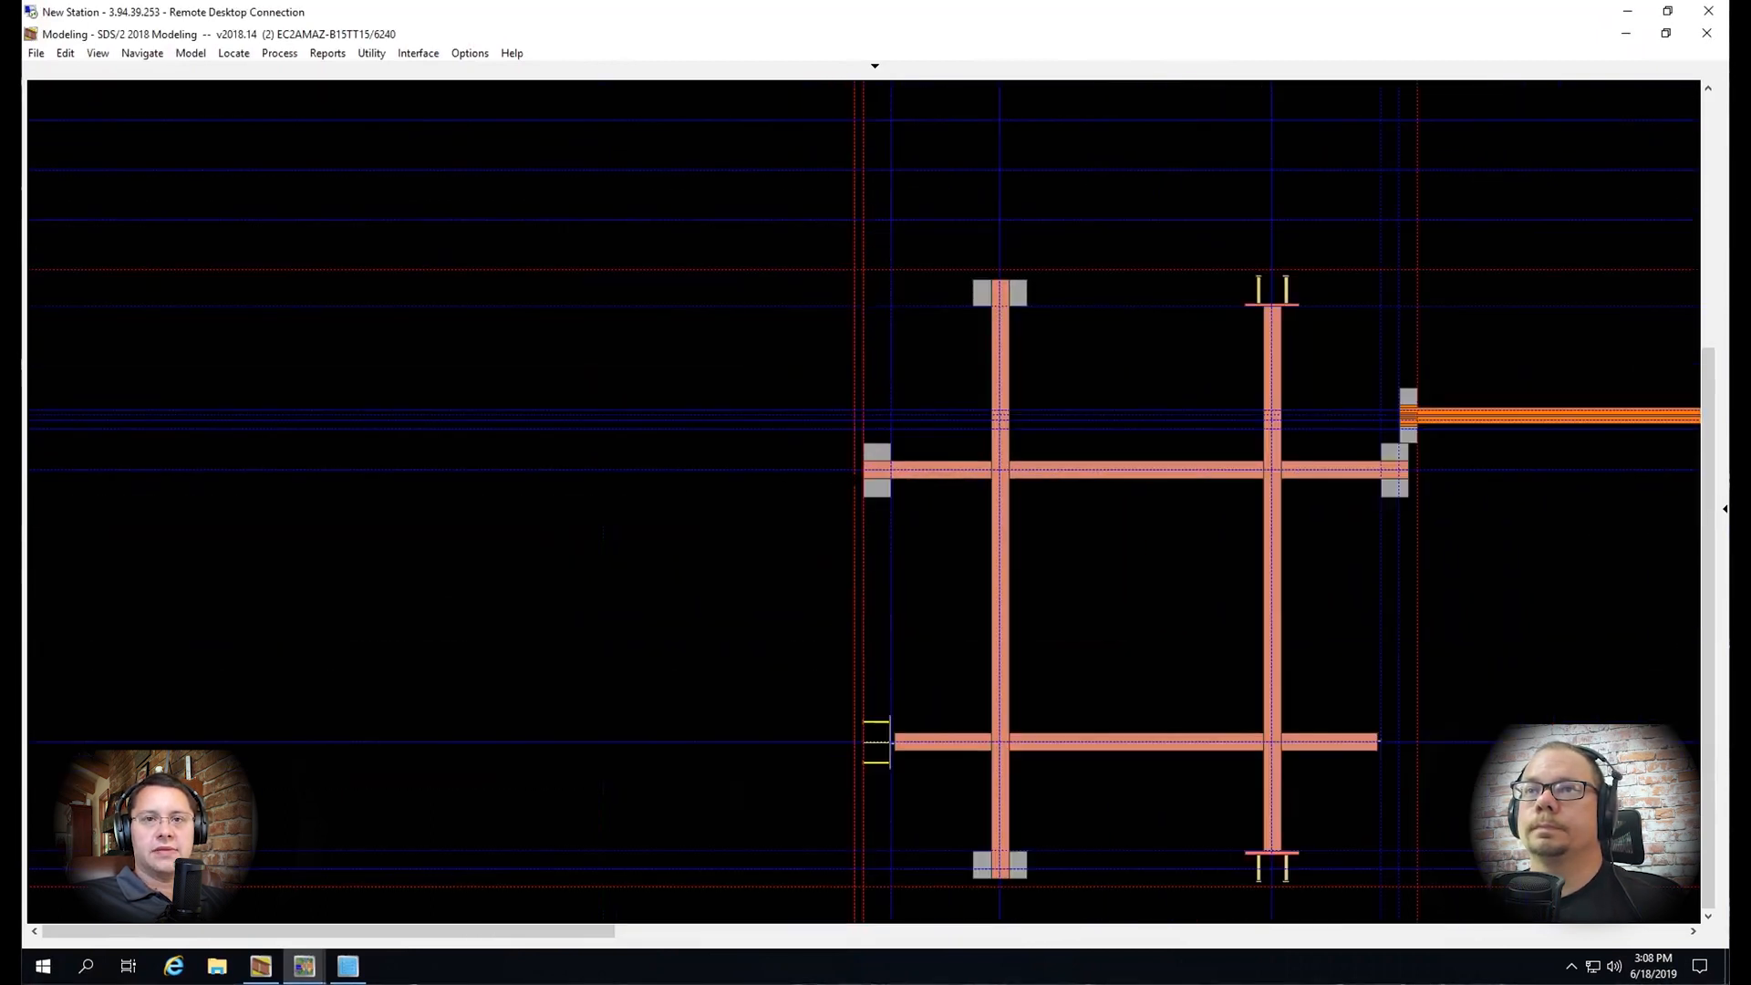
pyautogui.moveTo(1161, 609); pyautogui.dragTo(1166, 511, button='middle')
pyautogui.press('a')
pyautogui.press('Return')
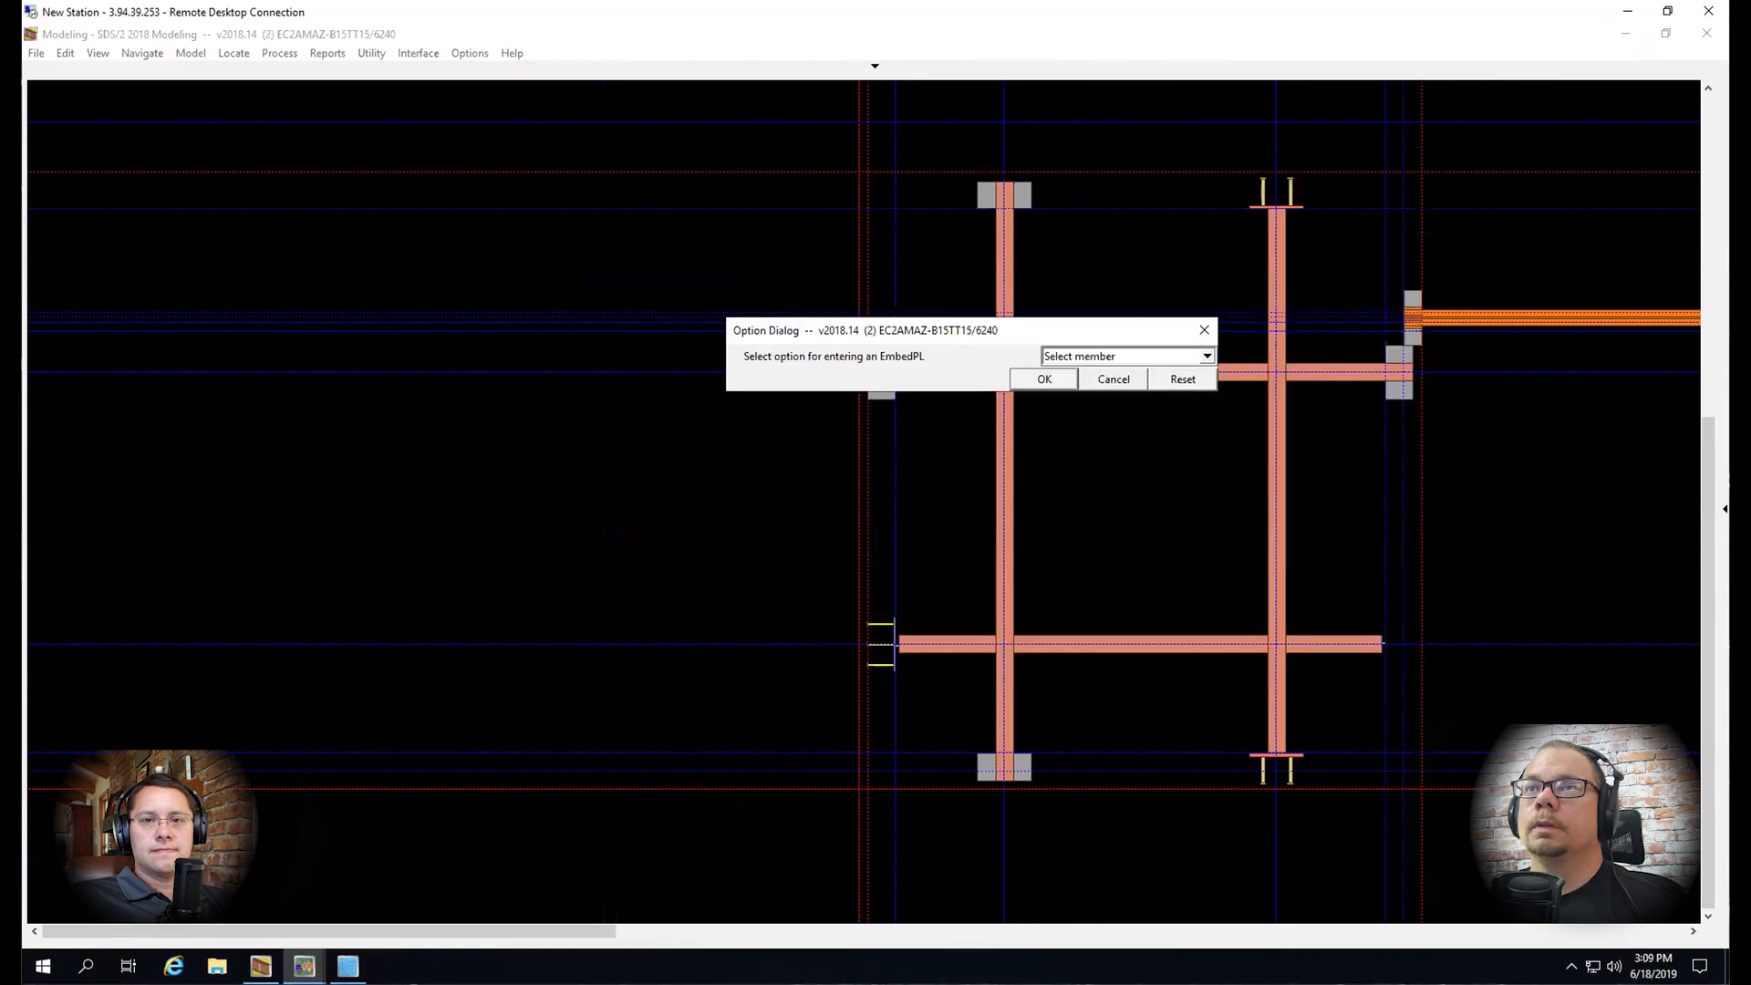
pyautogui.click(1196, 359)
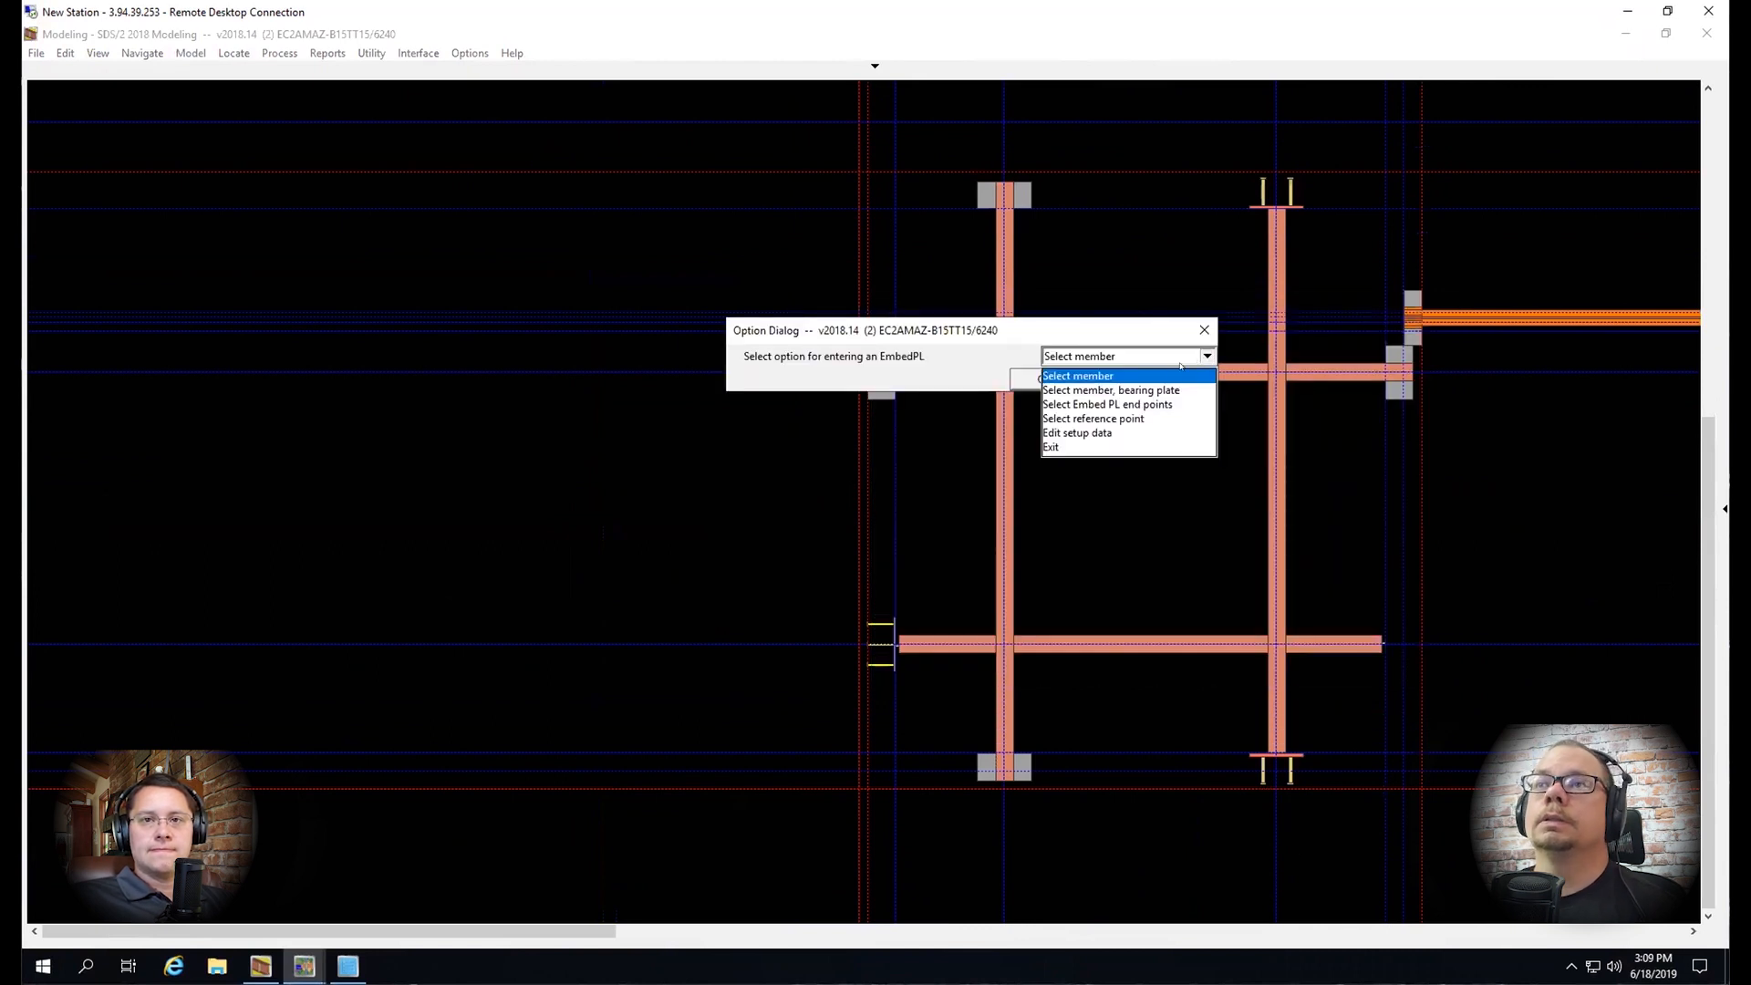
pyautogui.click(1120, 405)
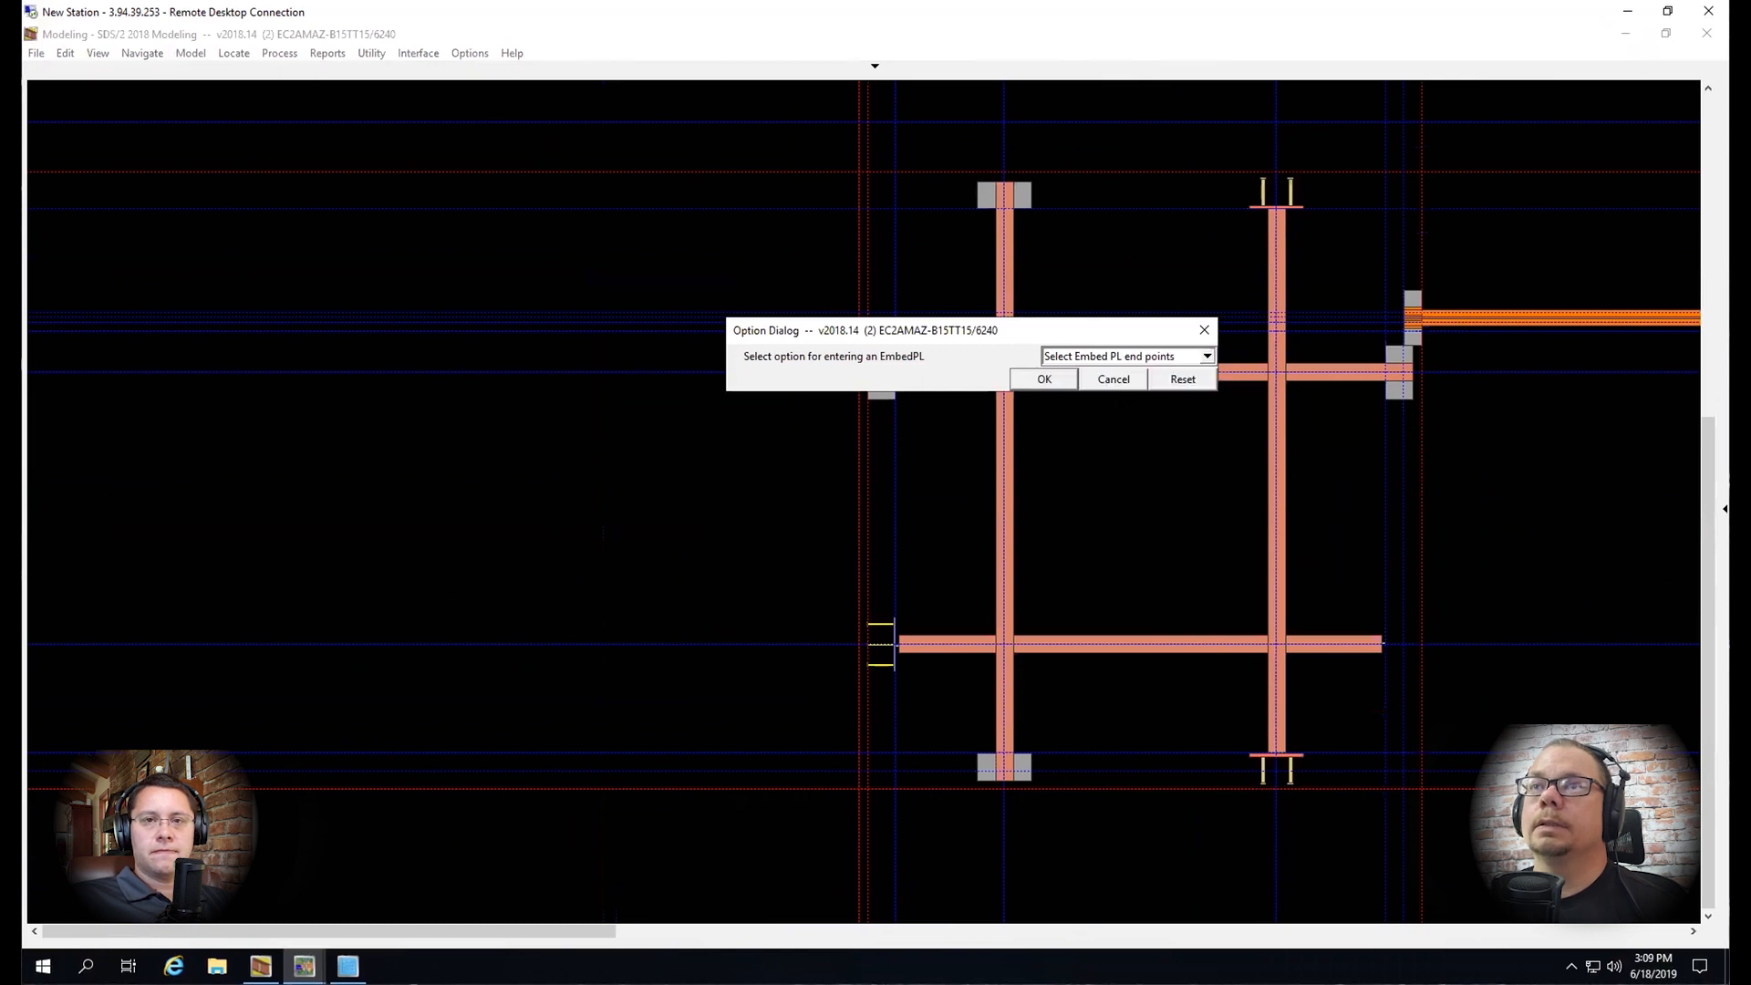
pyautogui.press('Return')
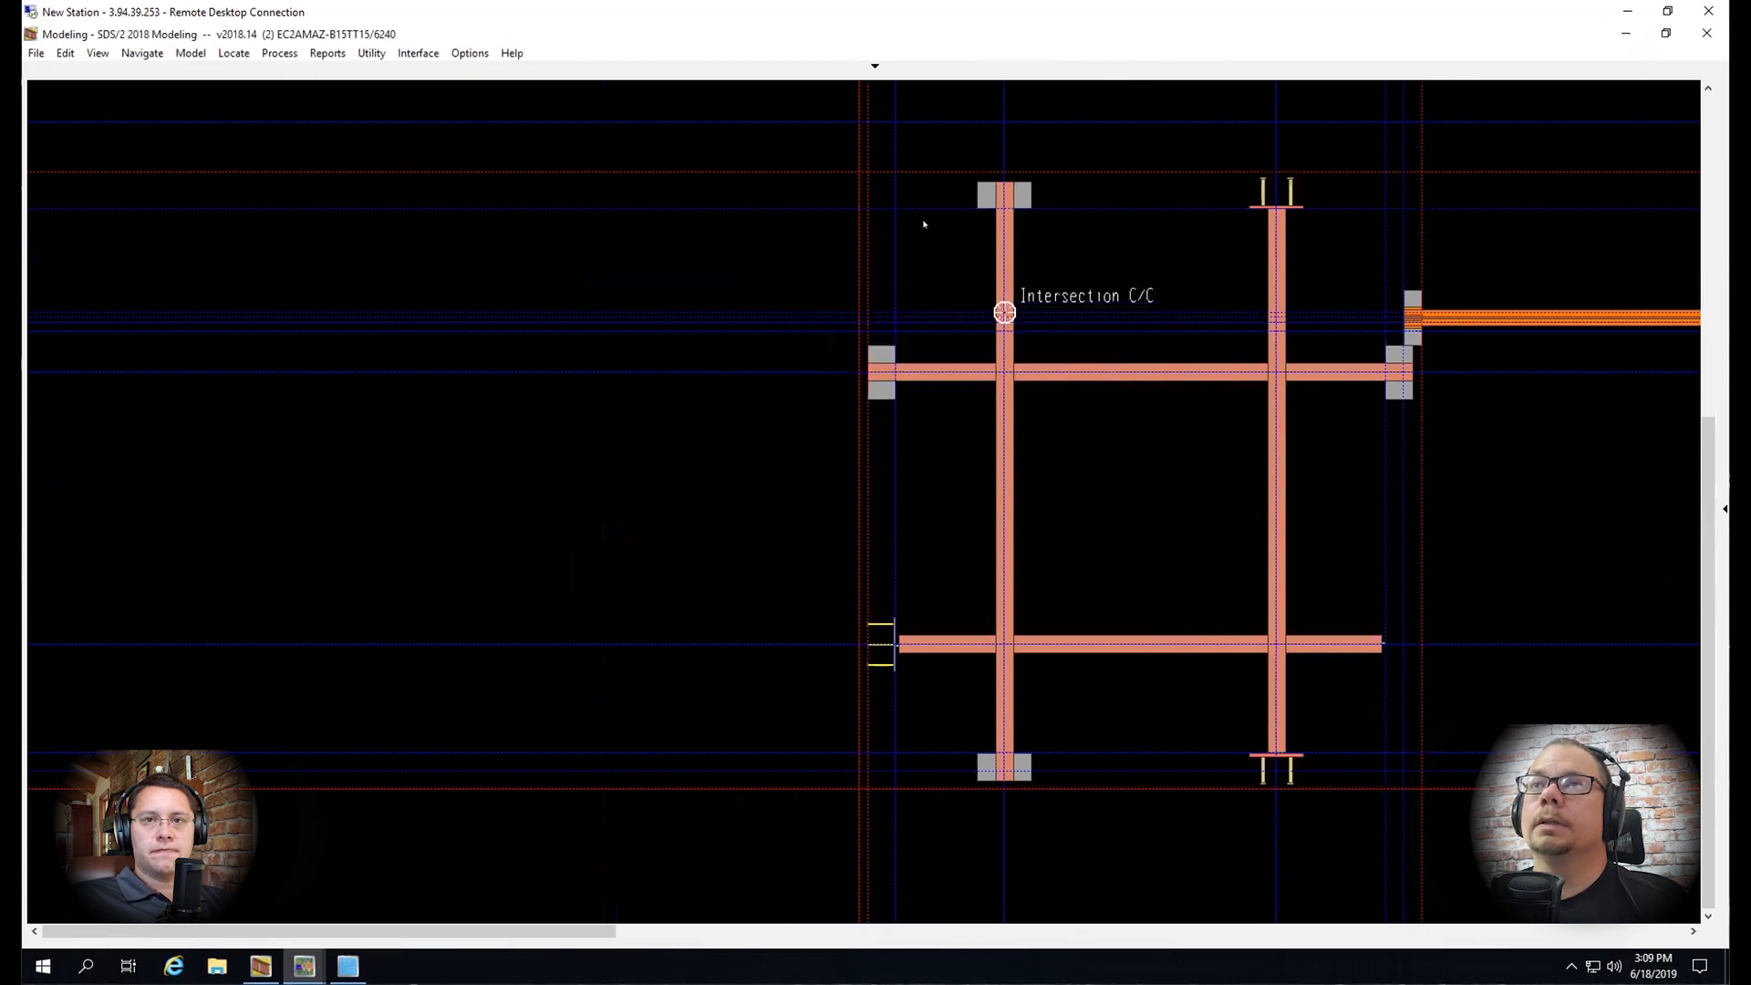
pyautogui.click(868, 172)
pyautogui.click(868, 788)
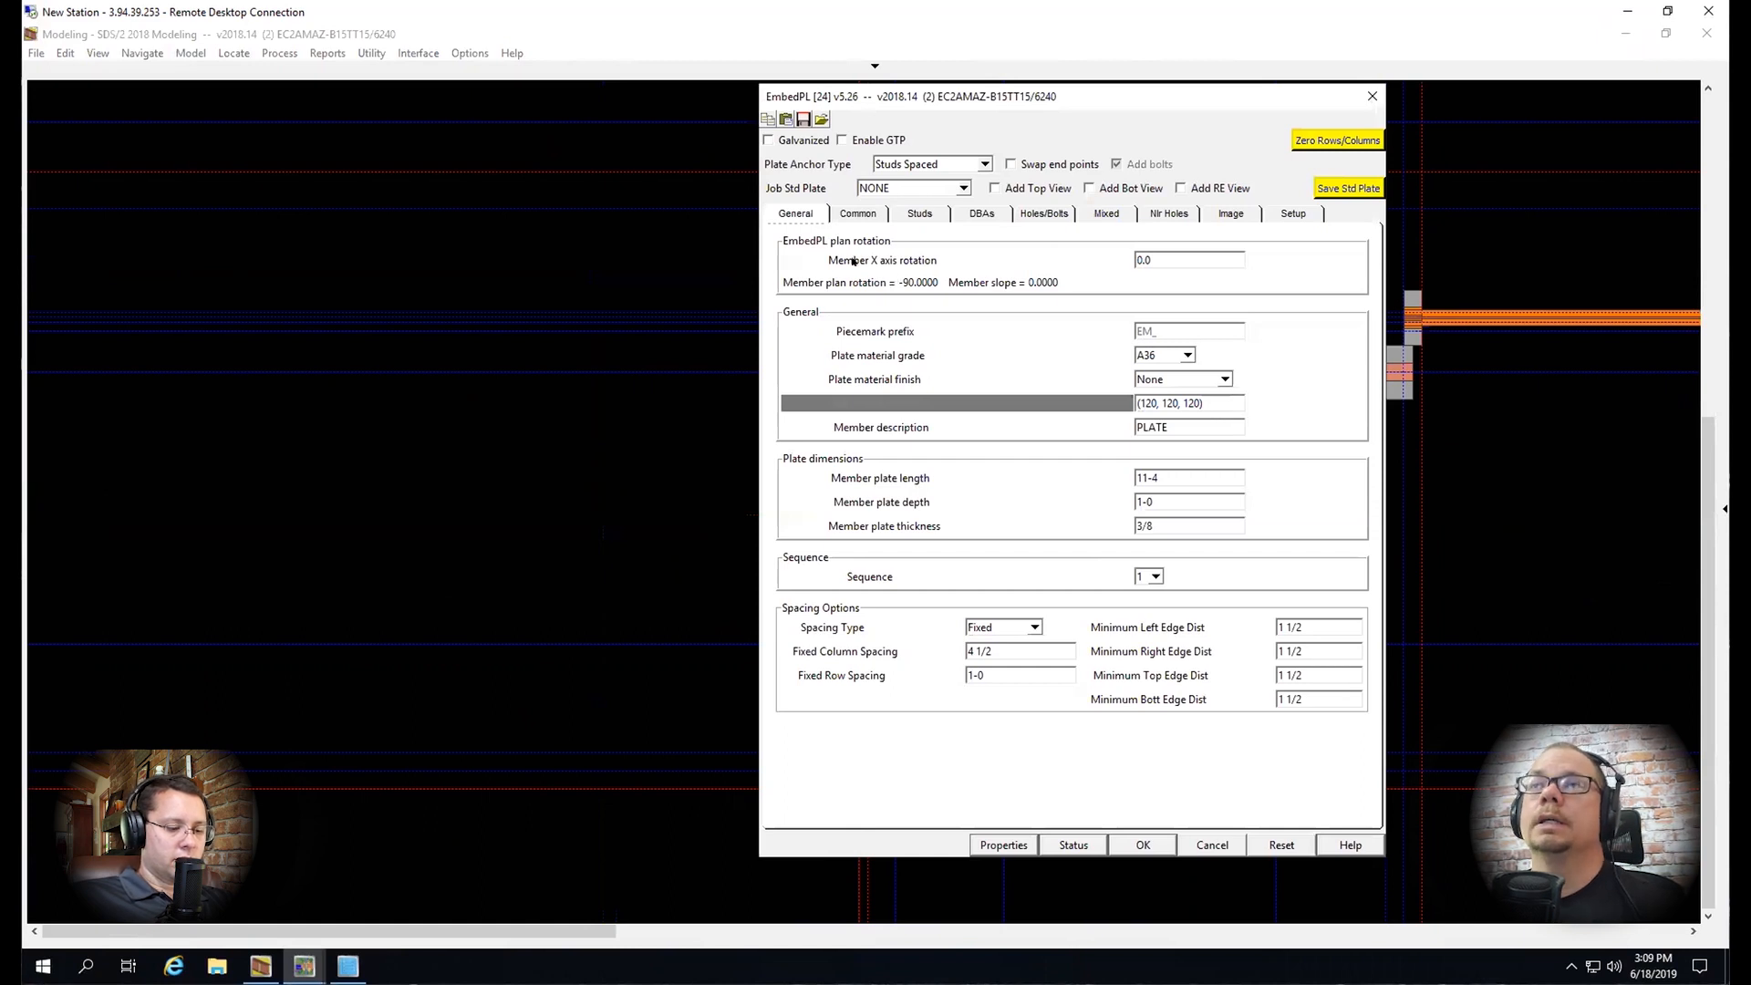
# Set the new embed plate's member X axis rotation to 90 and its member plate depth to 4
pyautogui.click(1177, 251)
pyautogui.write('90')
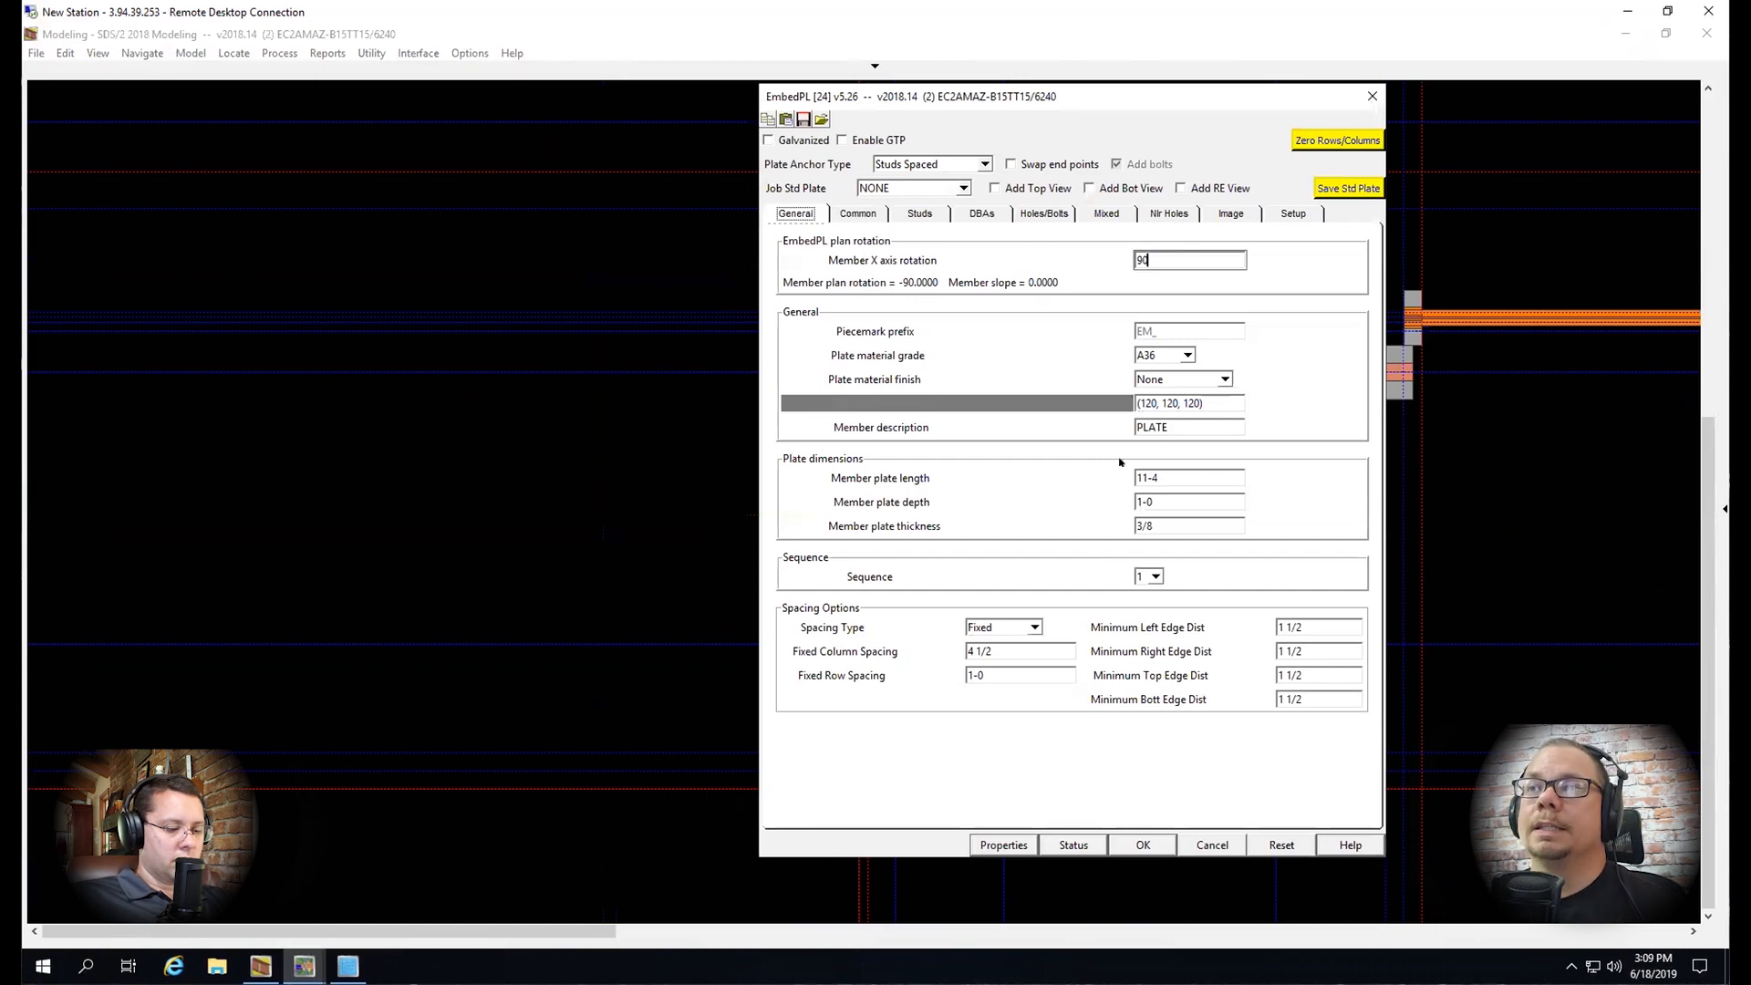
pyautogui.click(1166, 502)
pyautogui.write('4')
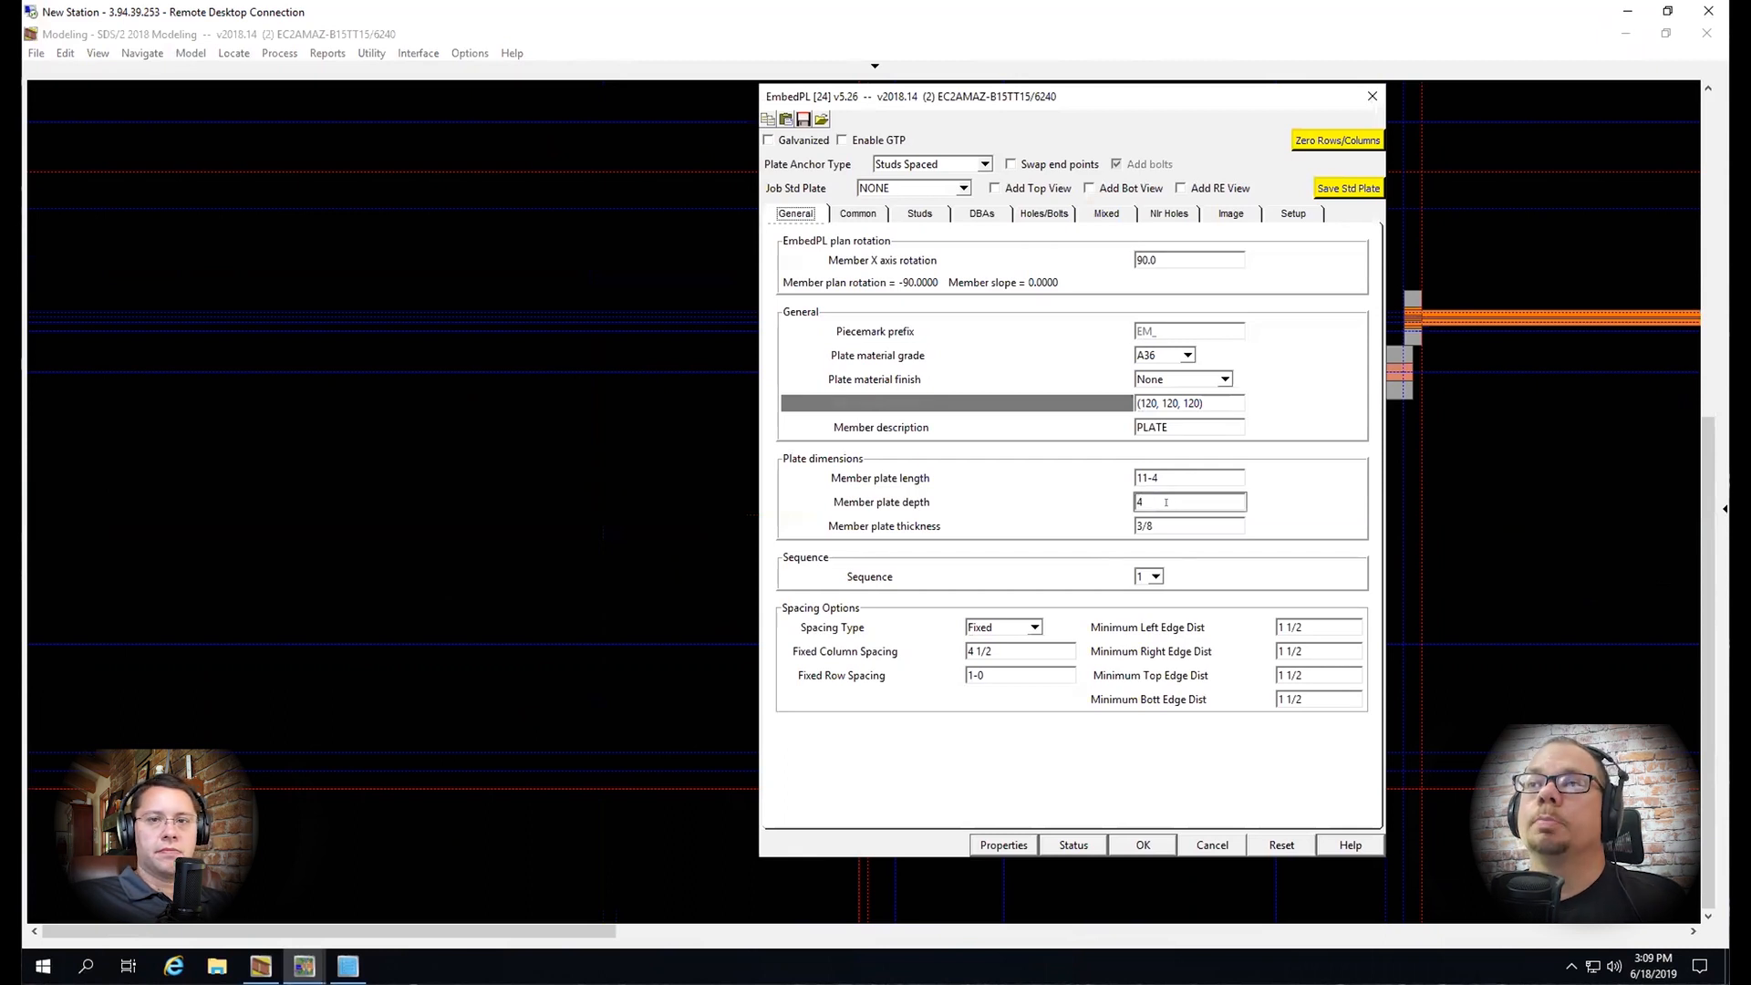
# Set the new embed plate's minimum top and bottom edge distances to 2
pyautogui.click(1005, 649)
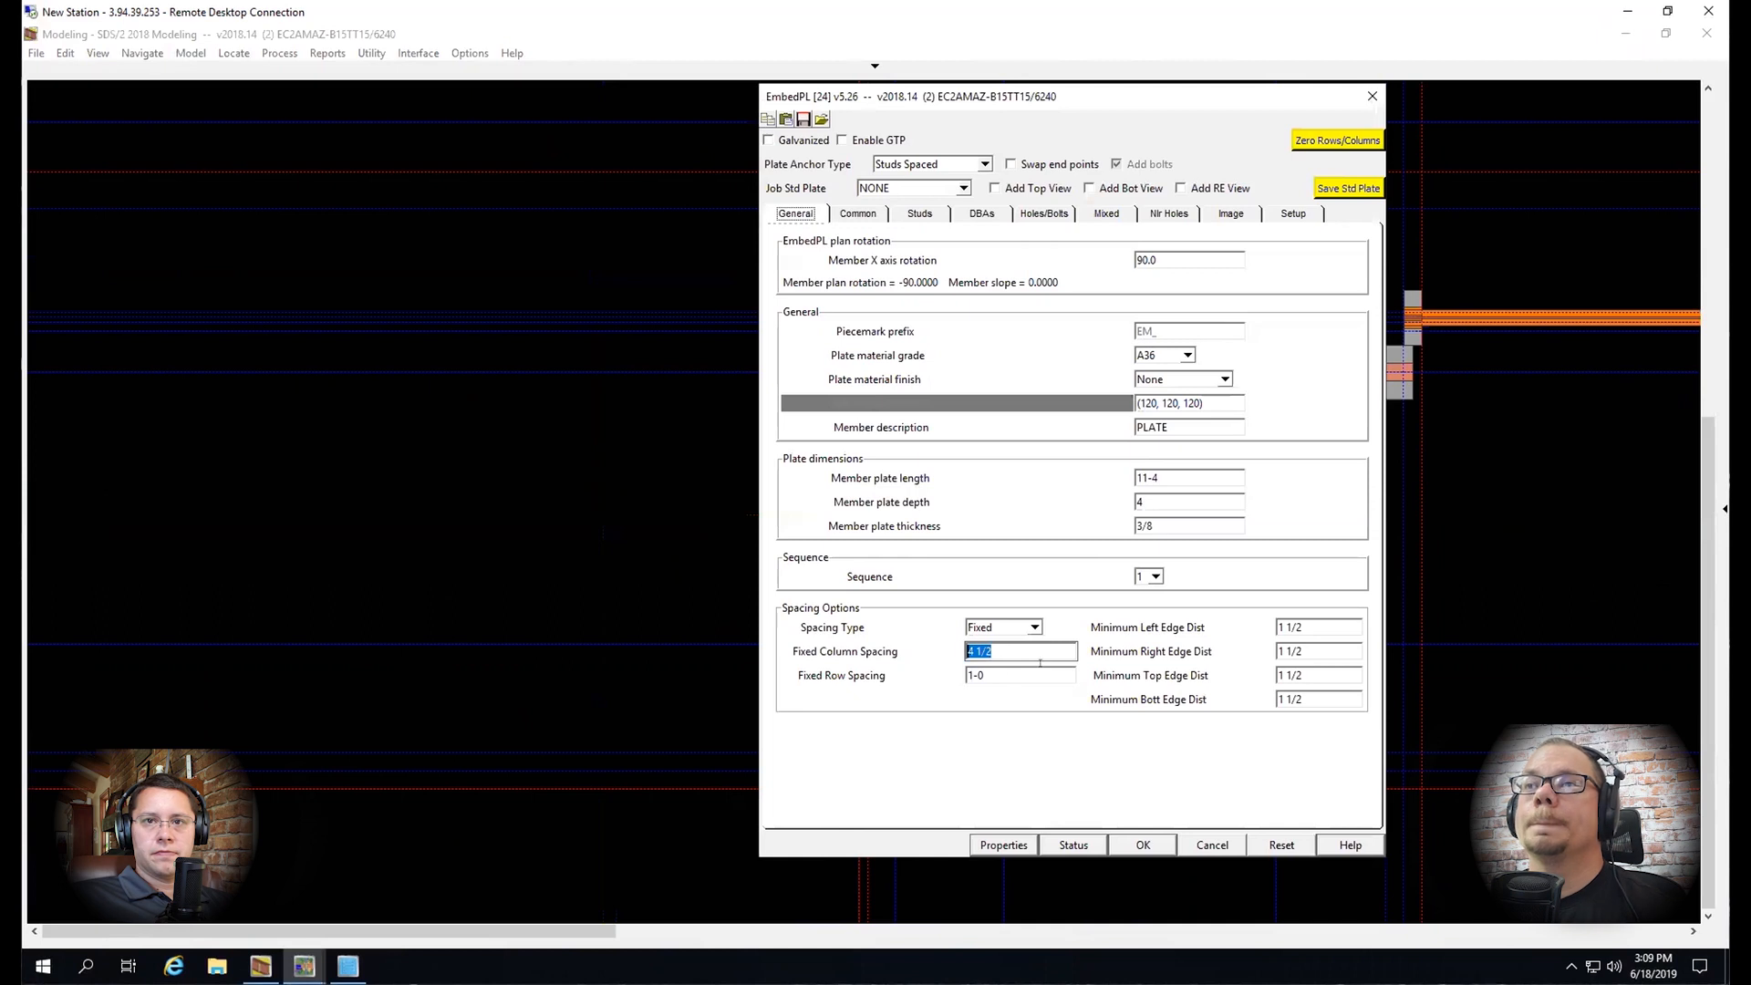
pyautogui.click(1298, 676)
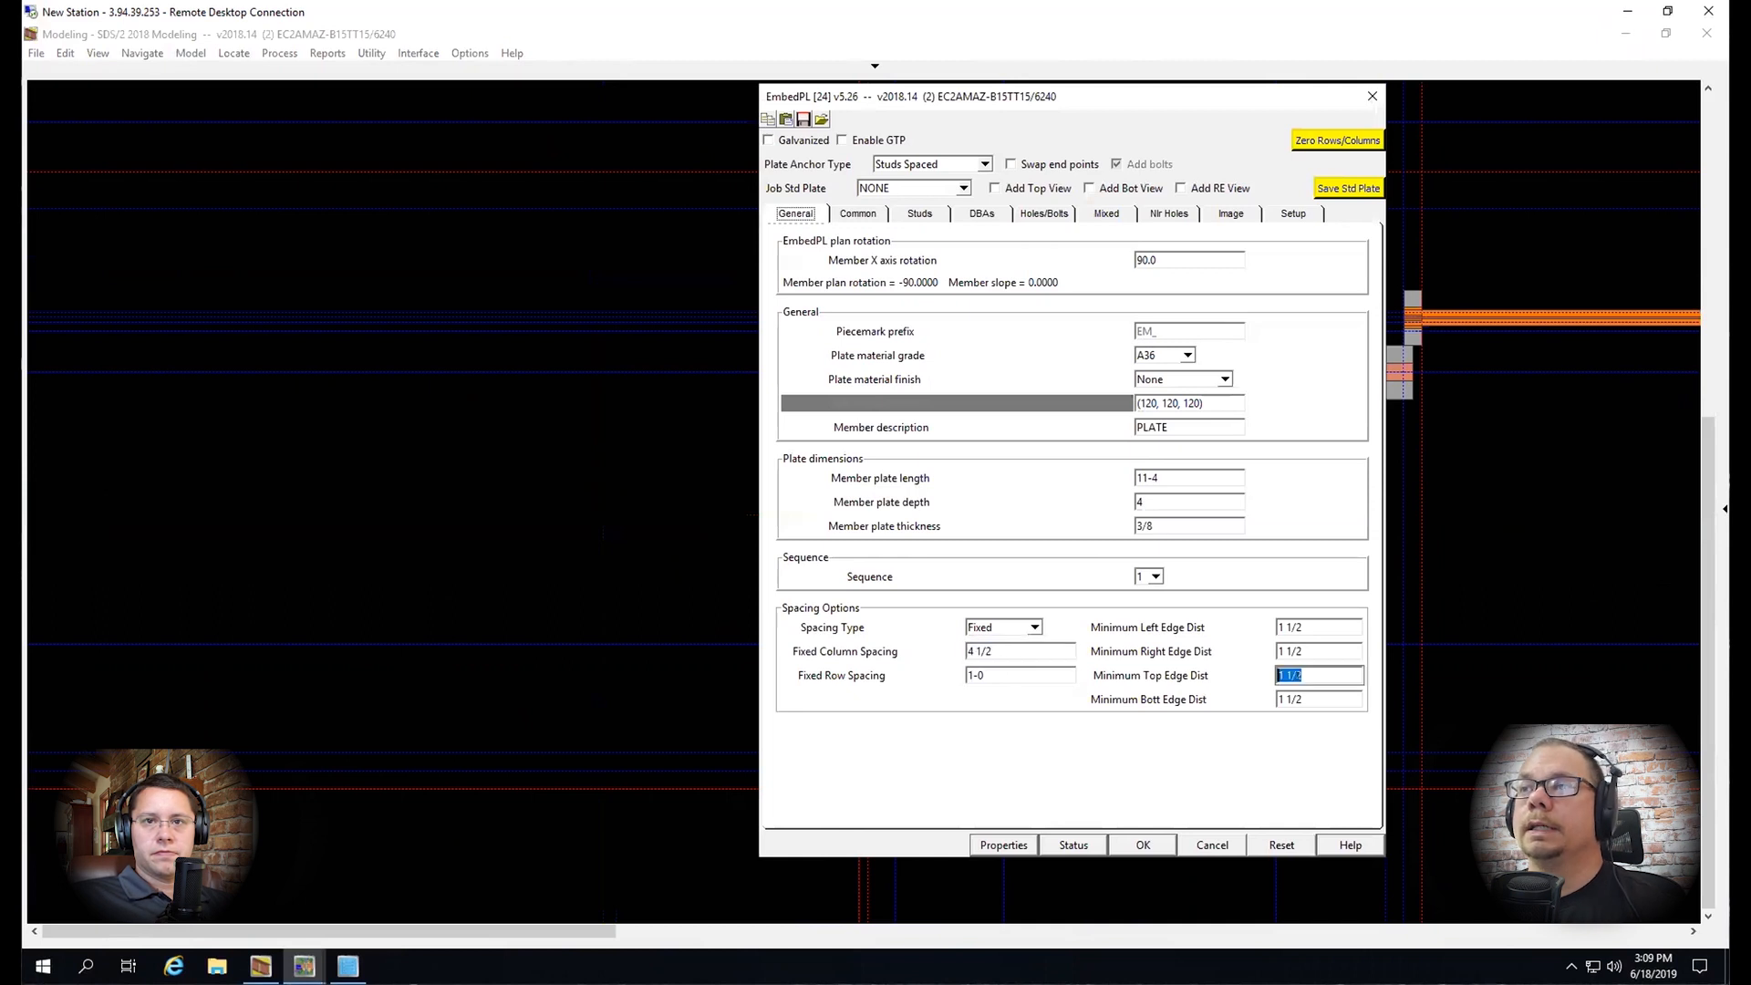
pyautogui.write('2')
pyautogui.press('Tab')
pyautogui.write('2')
pyautogui.click(1310, 666)
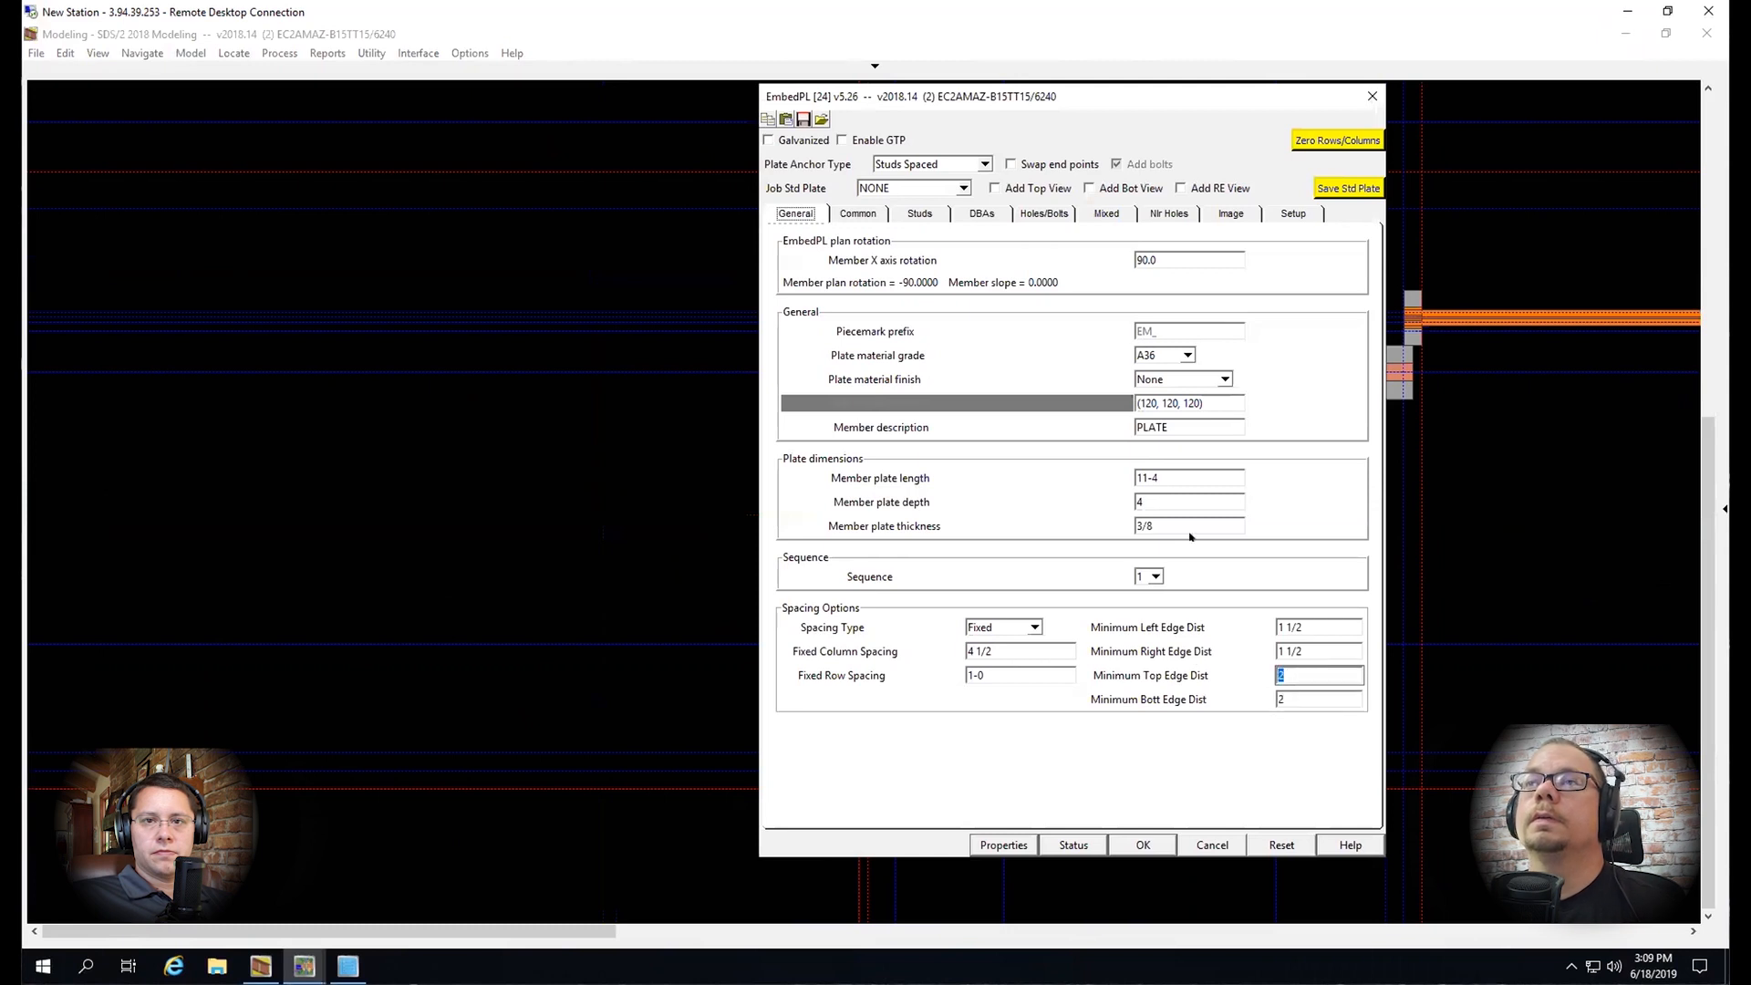
# Check the new embed plate's stud settings, set its number of nailer holes to 0 and return to the general settings
pyautogui.click(919, 212)
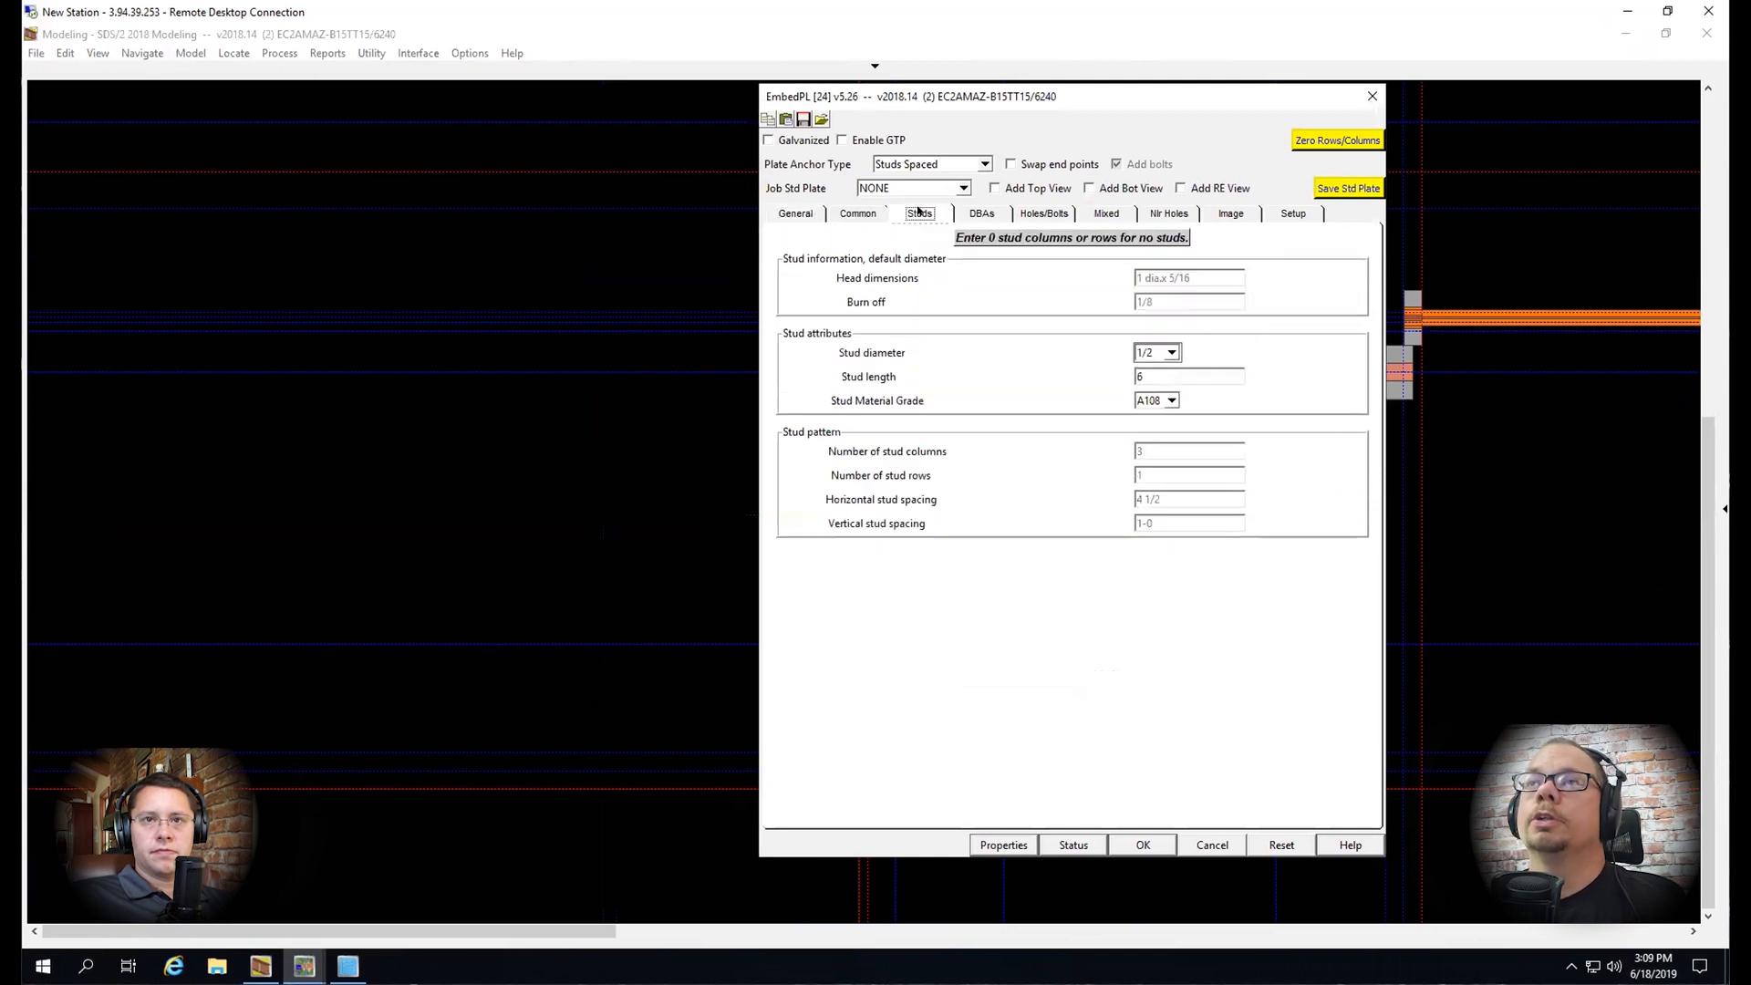
pyautogui.click(1166, 215)
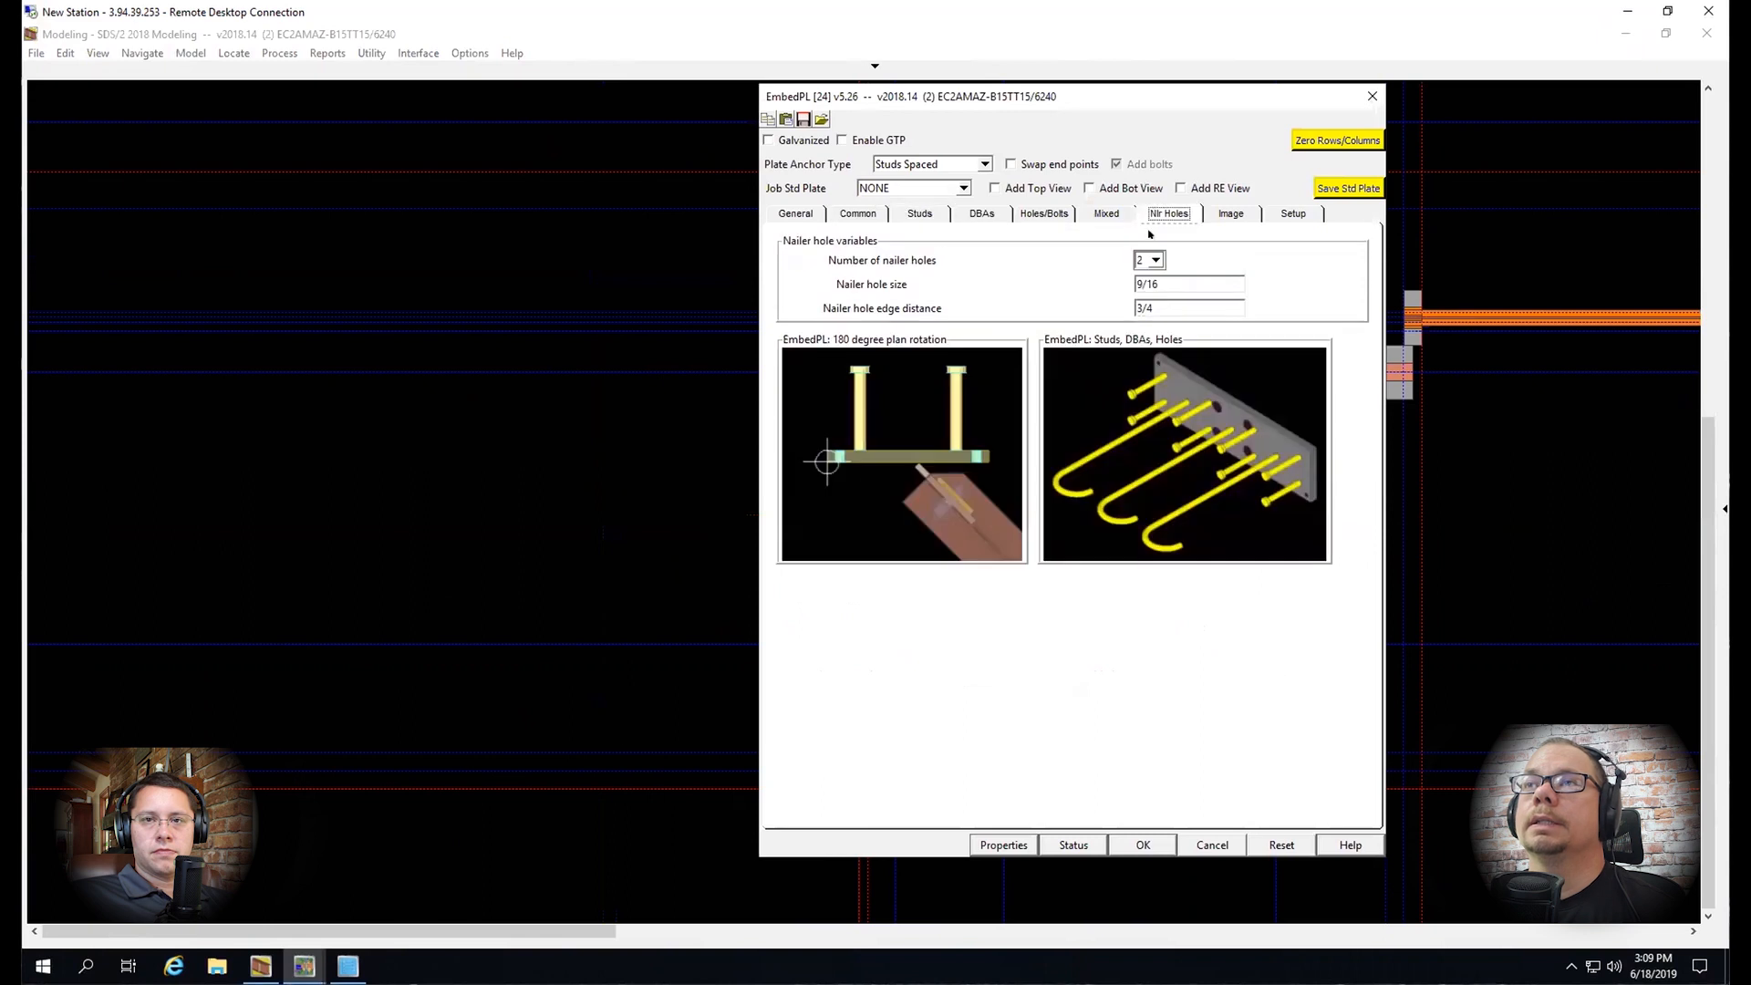
pyautogui.click(1150, 258)
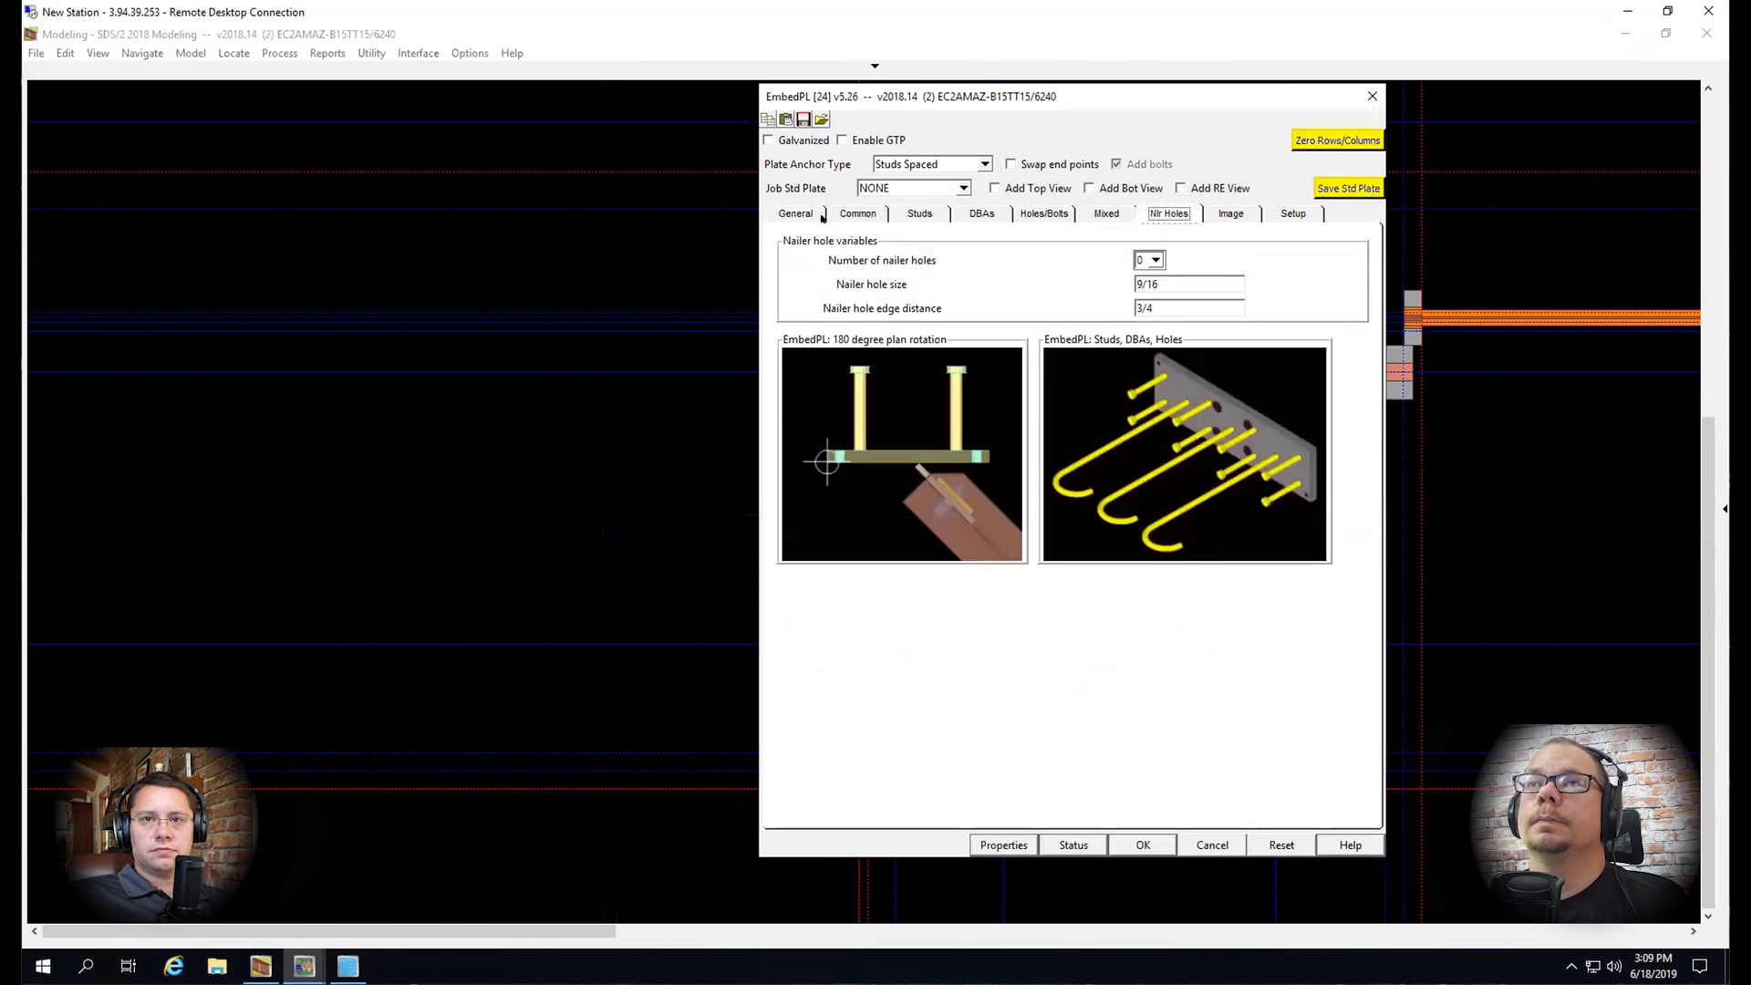
pyautogui.click(804, 214)
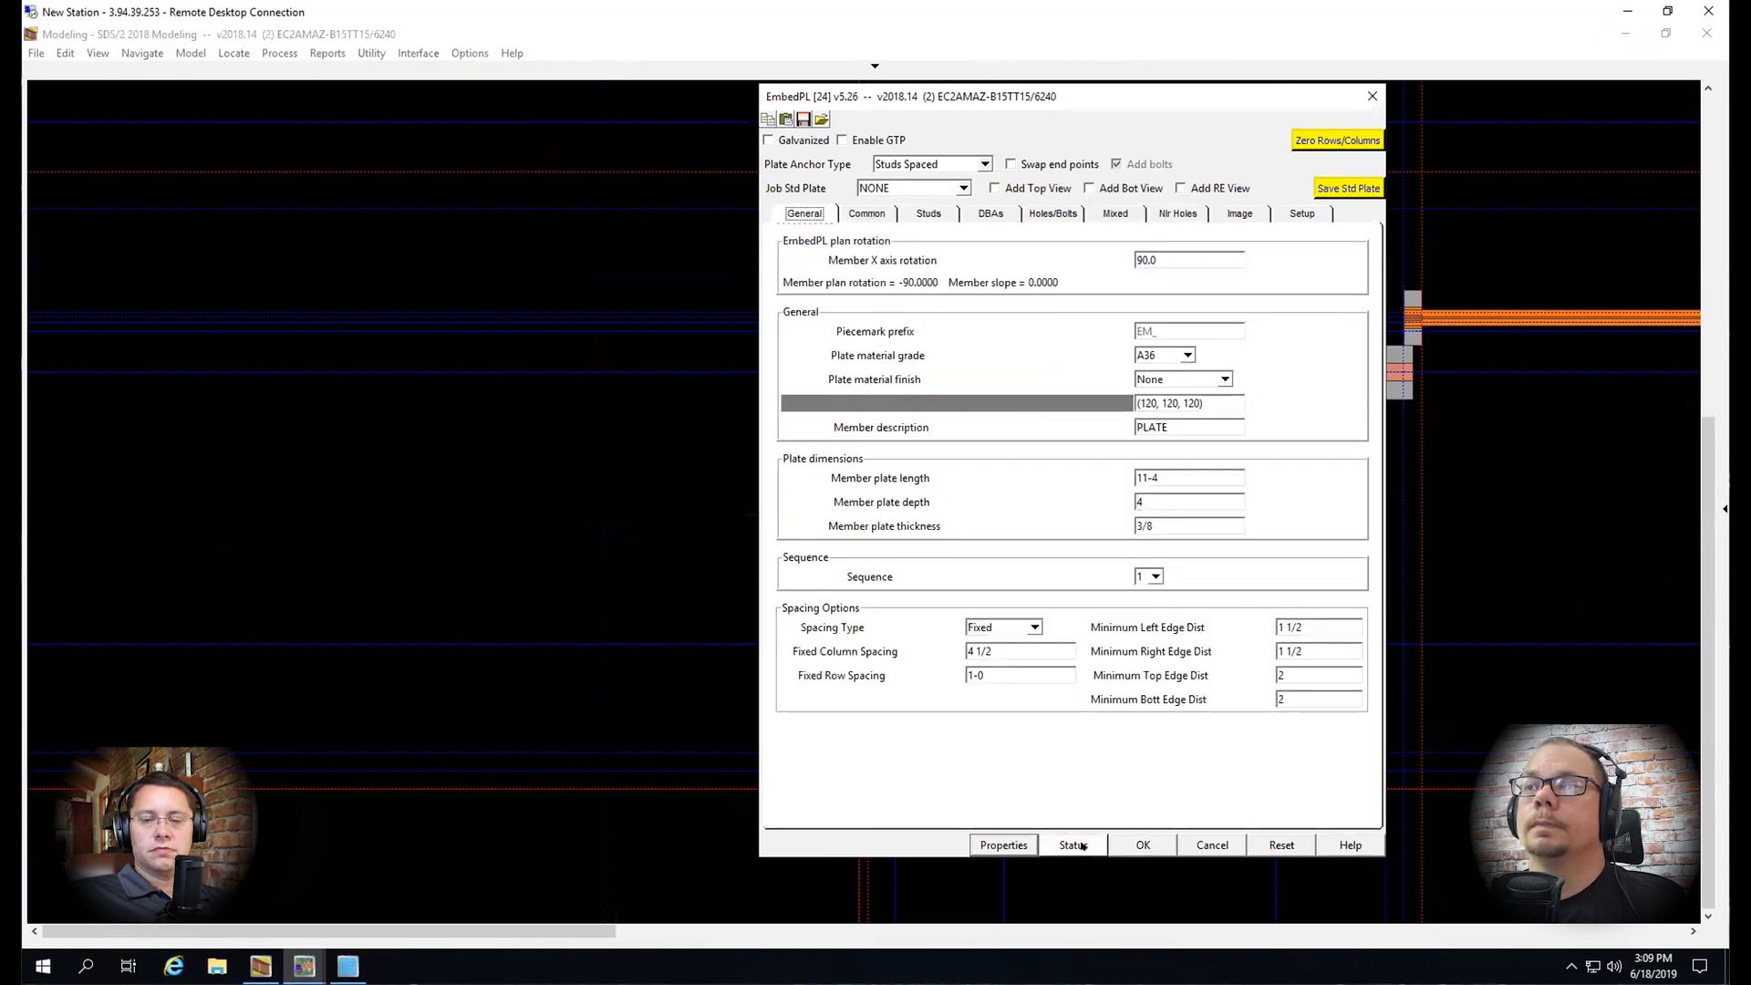
# Finish adding the long embed plate without placing another one, and show it in a 3D view
pyautogui.click(1143, 844)
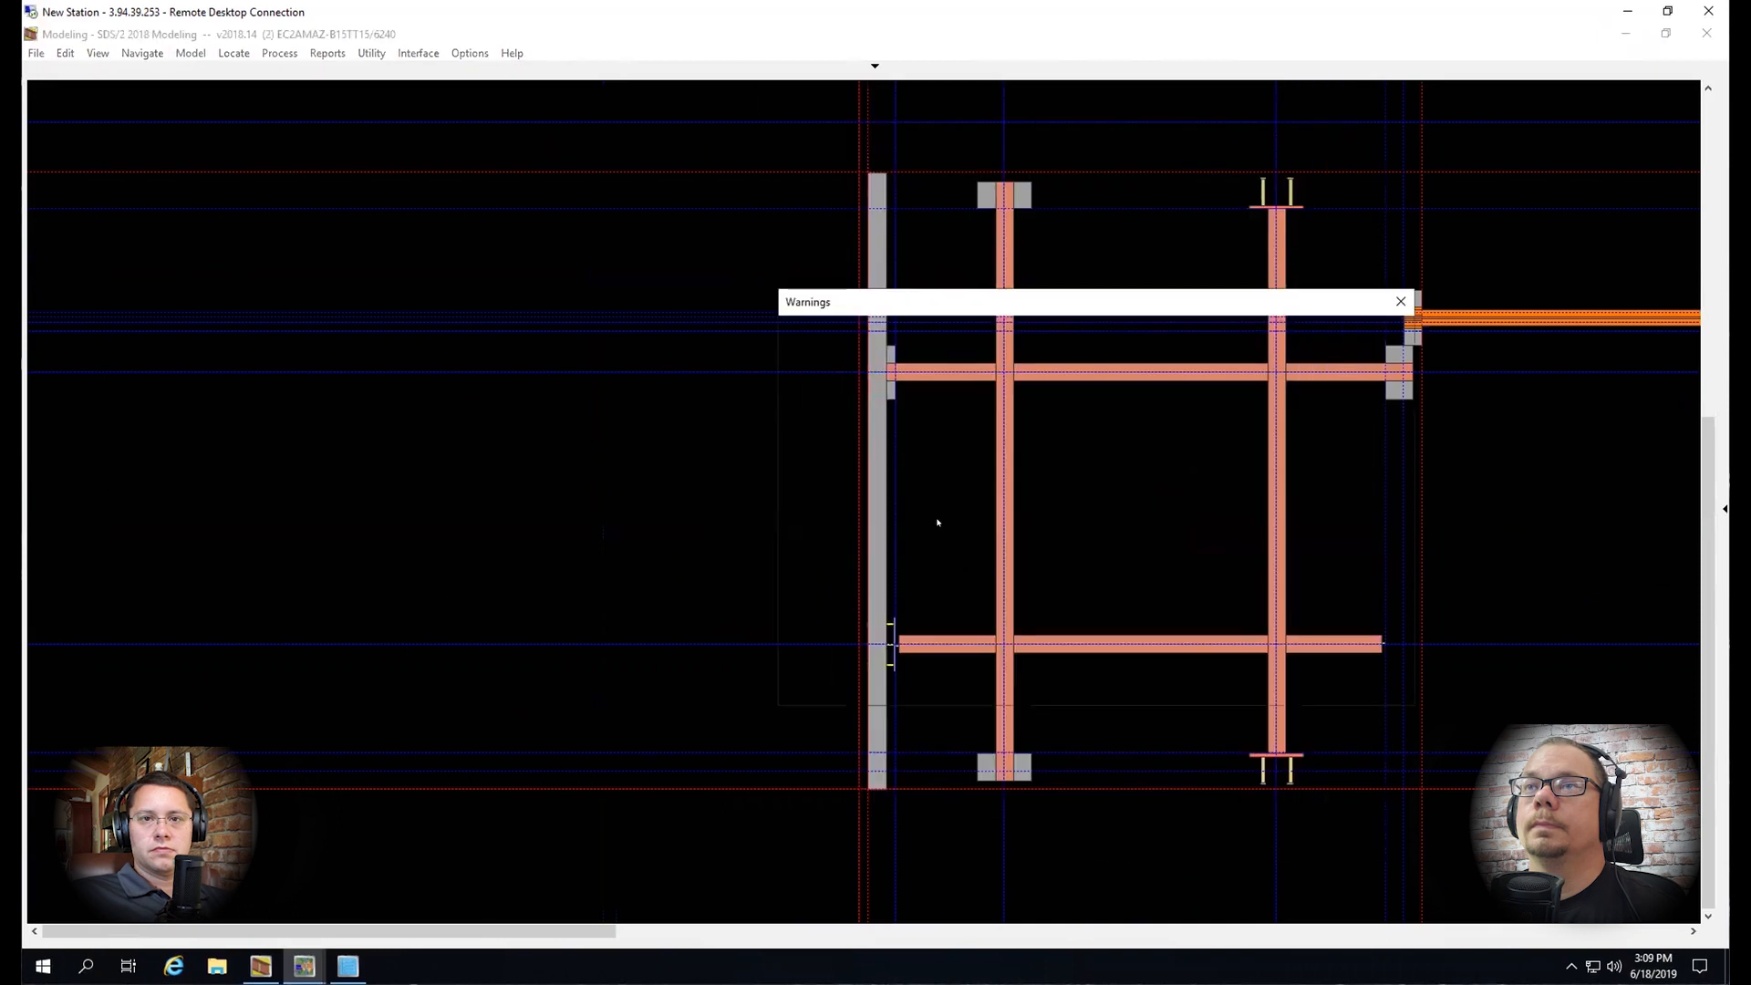
pyautogui.click(1173, 687)
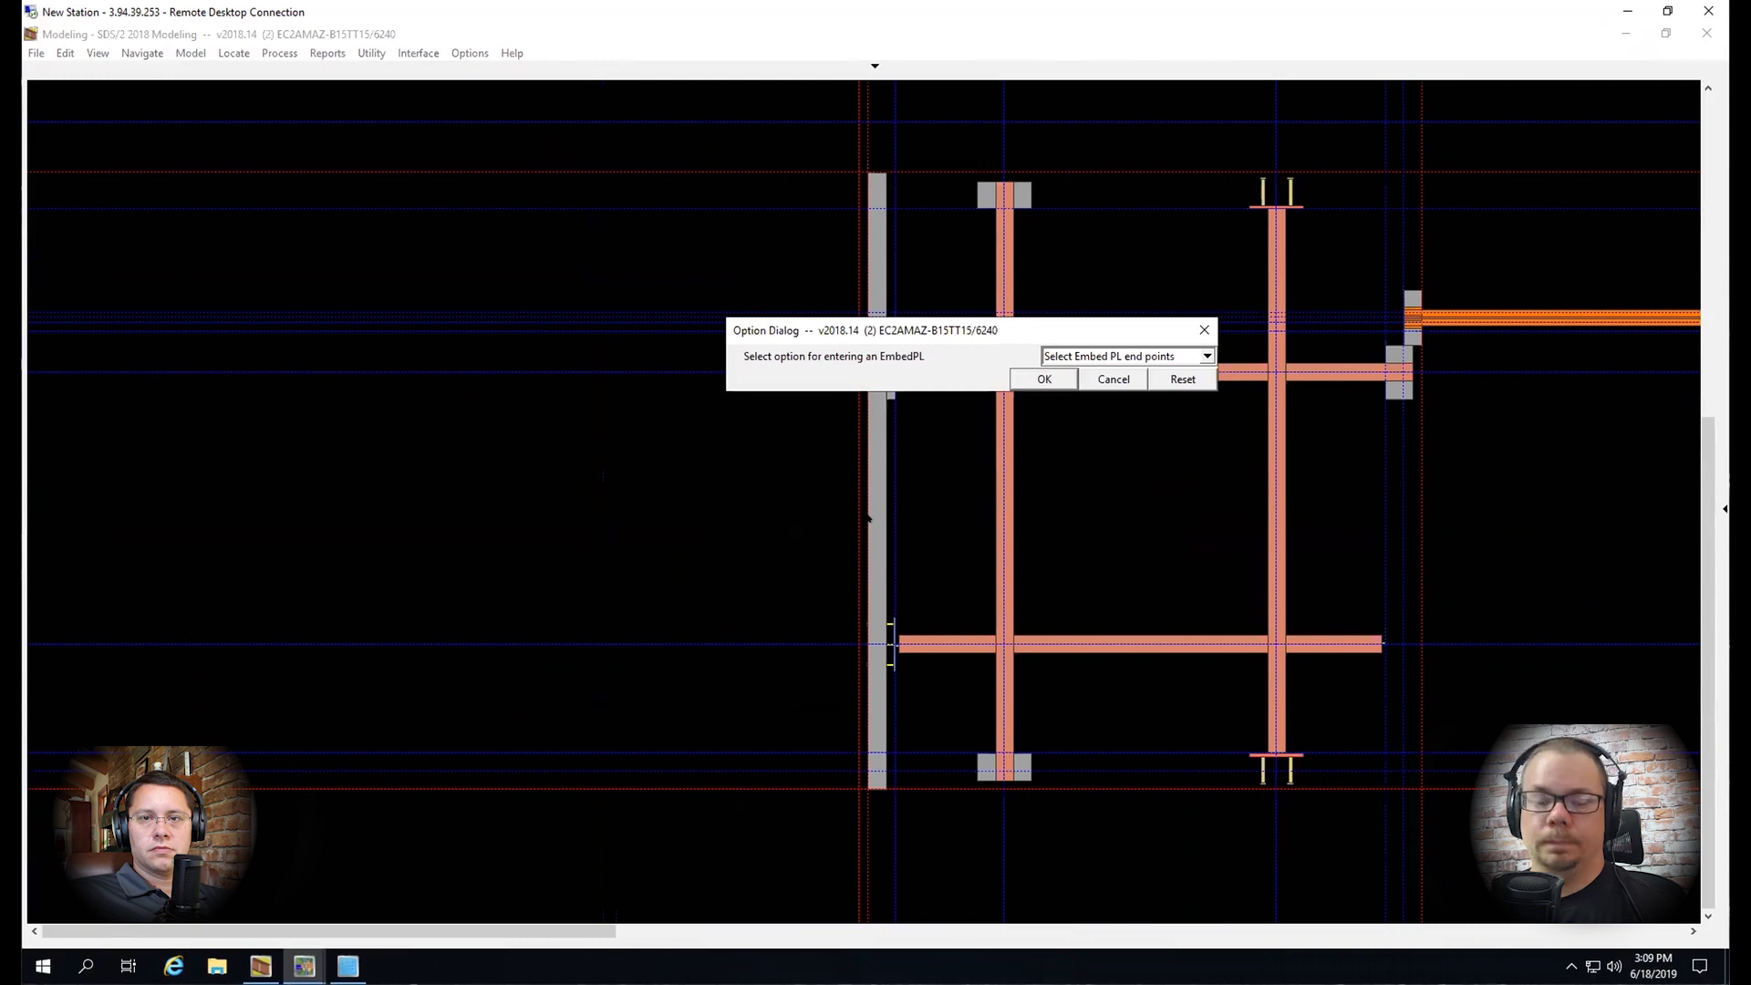
pyautogui.press('Escape')
pyautogui.scroll(3, 868, 518)
pyautogui.moveTo(895, 492); pyautogui.dragTo(671, 549, button='middle')
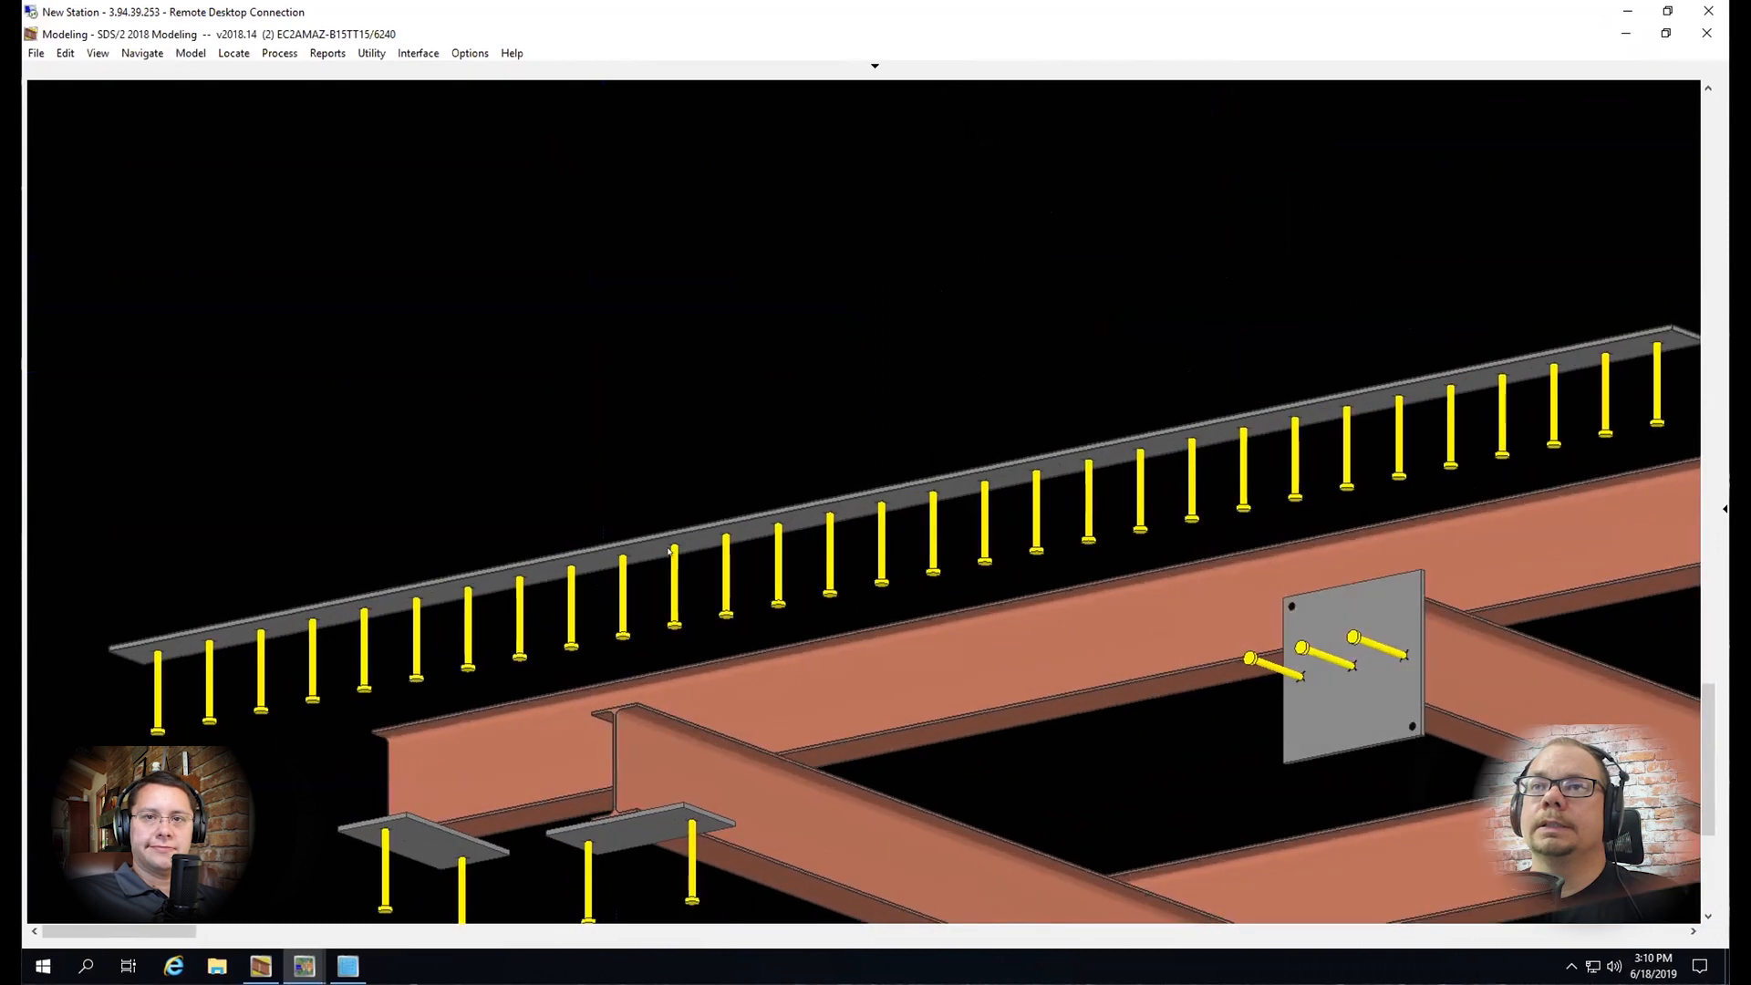
# Set the long embed plate's fixed column spacing to 1-0
pyautogui.scroll(2, 670, 549)
pyautogui.doubleClick(673, 547)
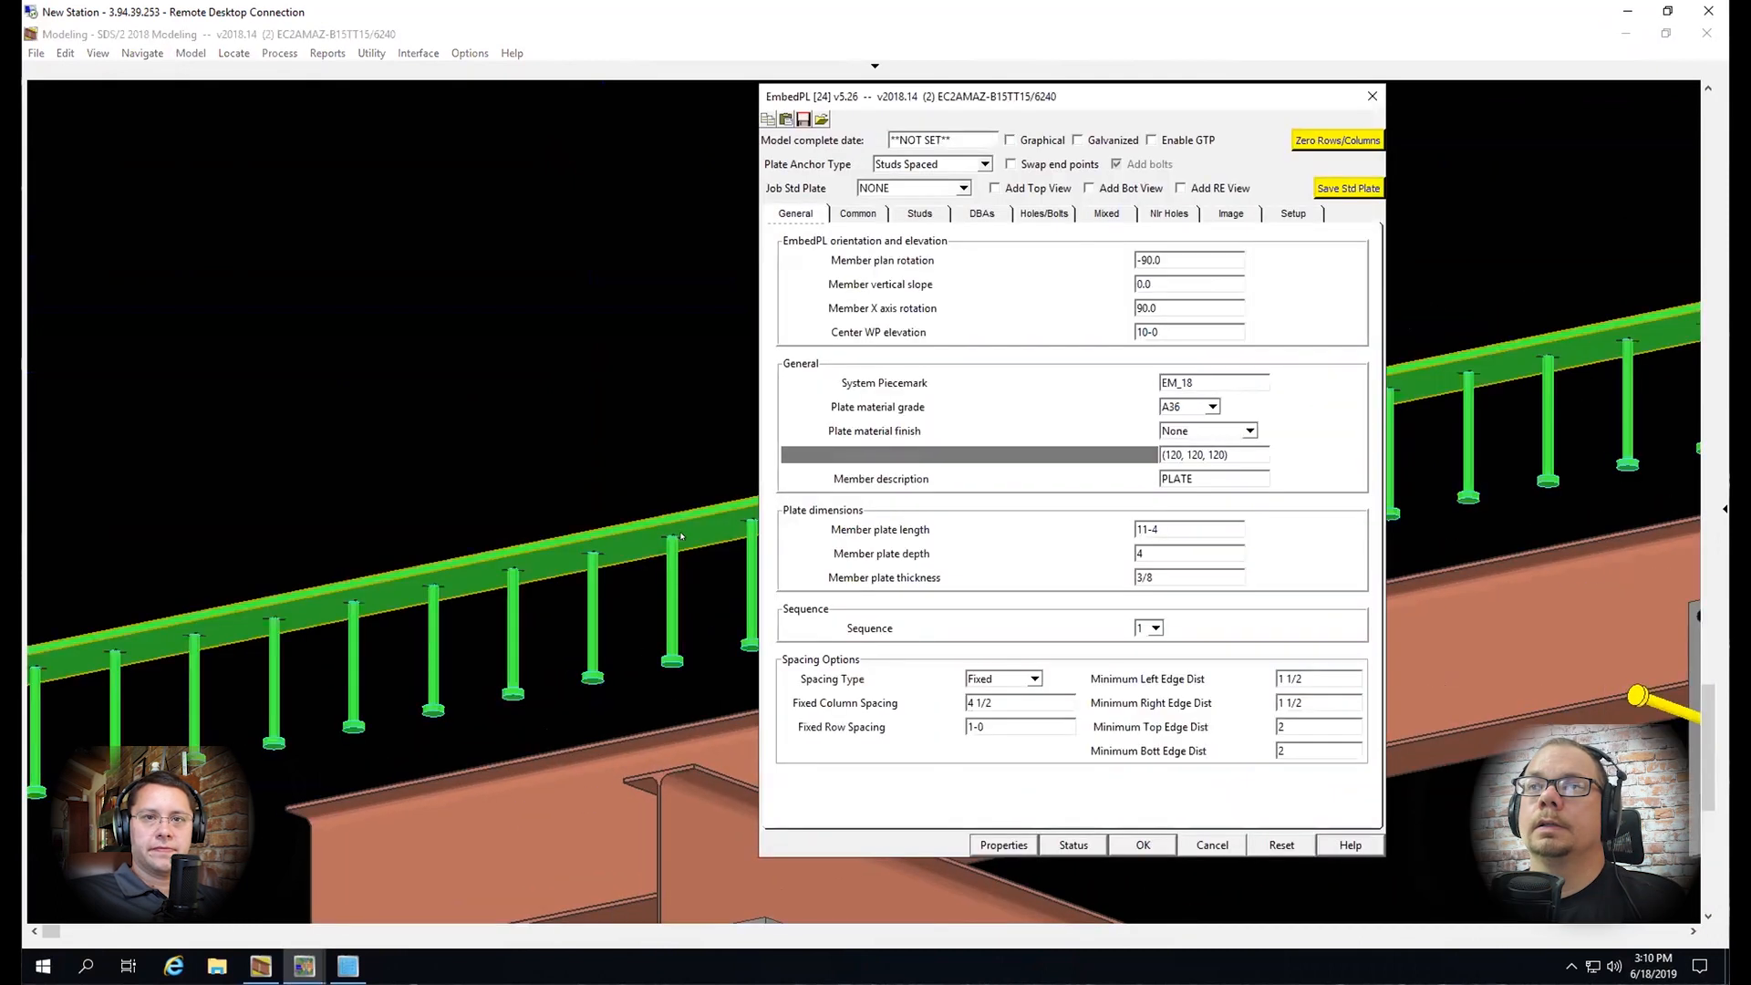
pyautogui.click(1008, 701)
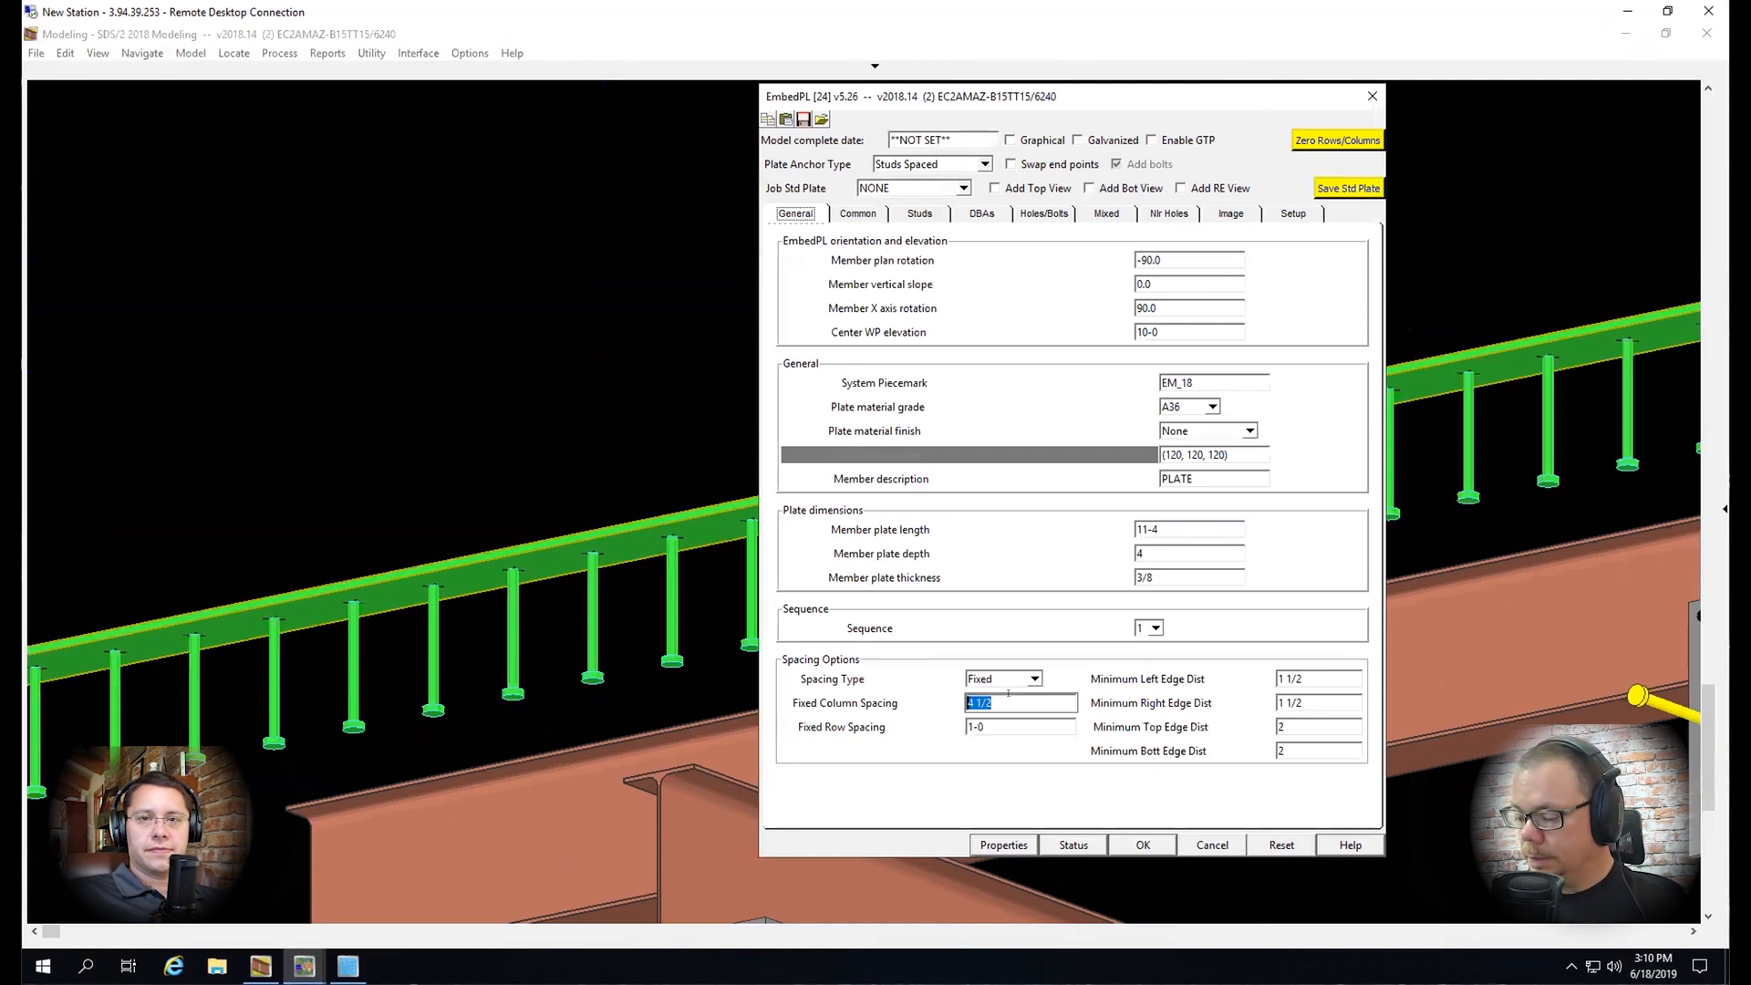
pyautogui.press('Return')
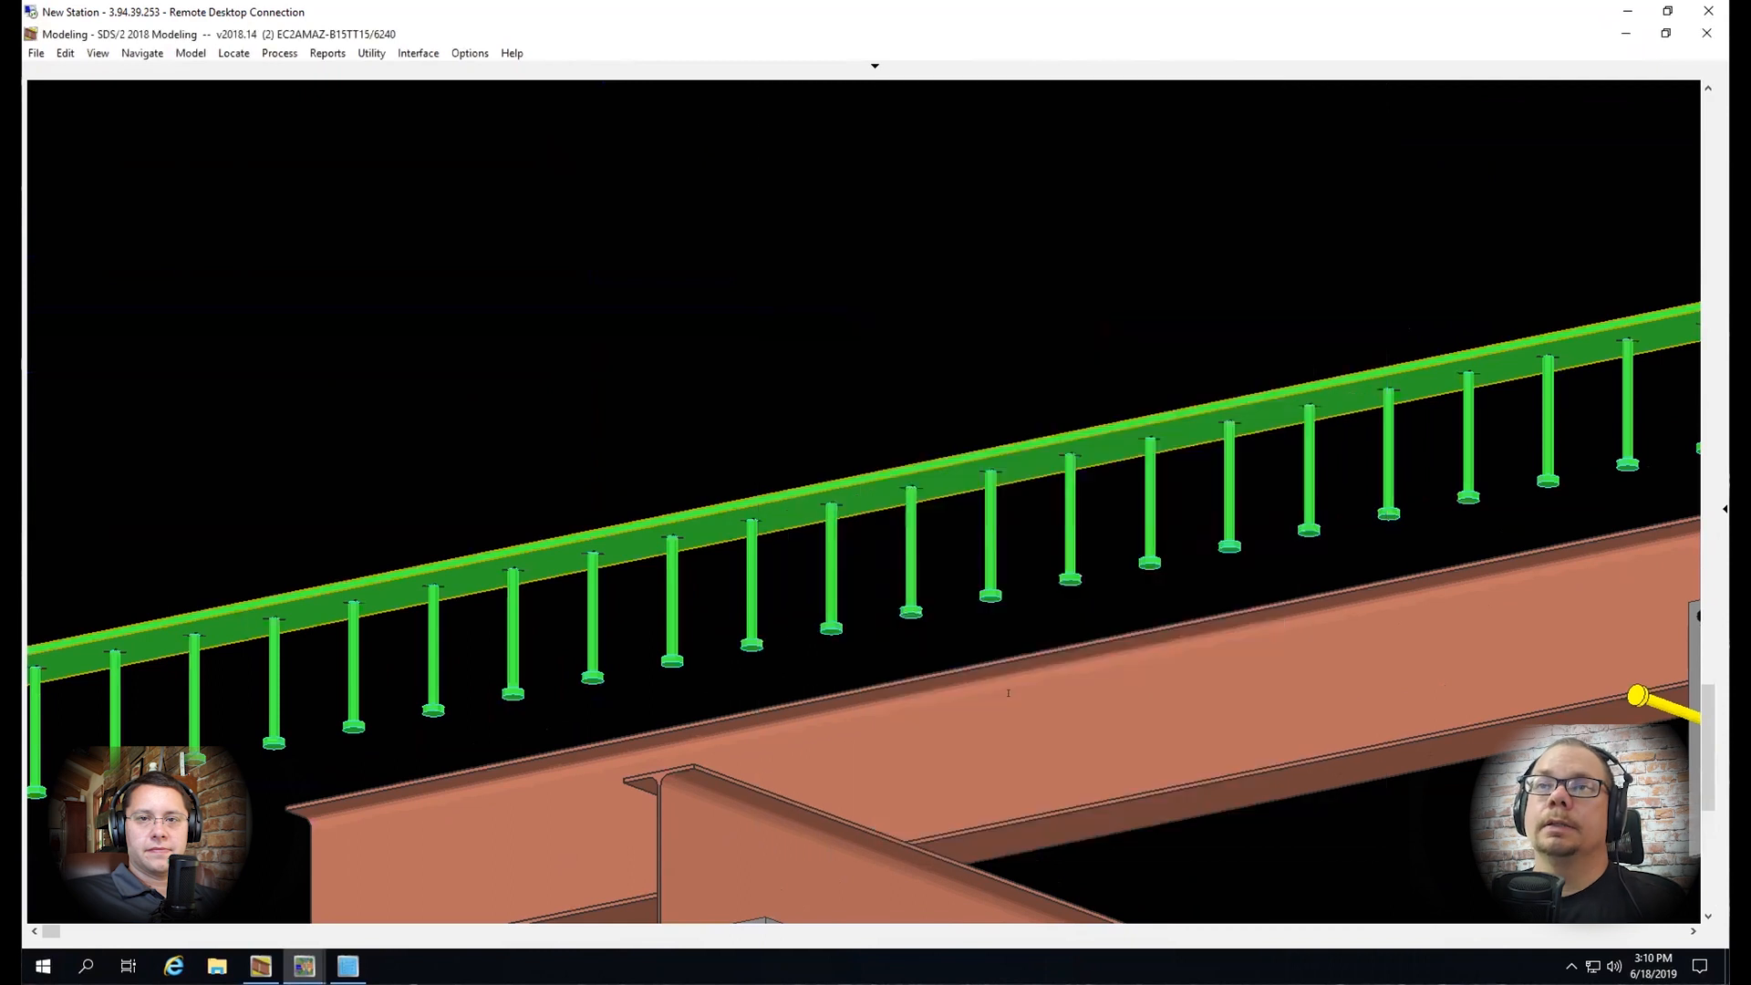
pyautogui.click(1165, 686)
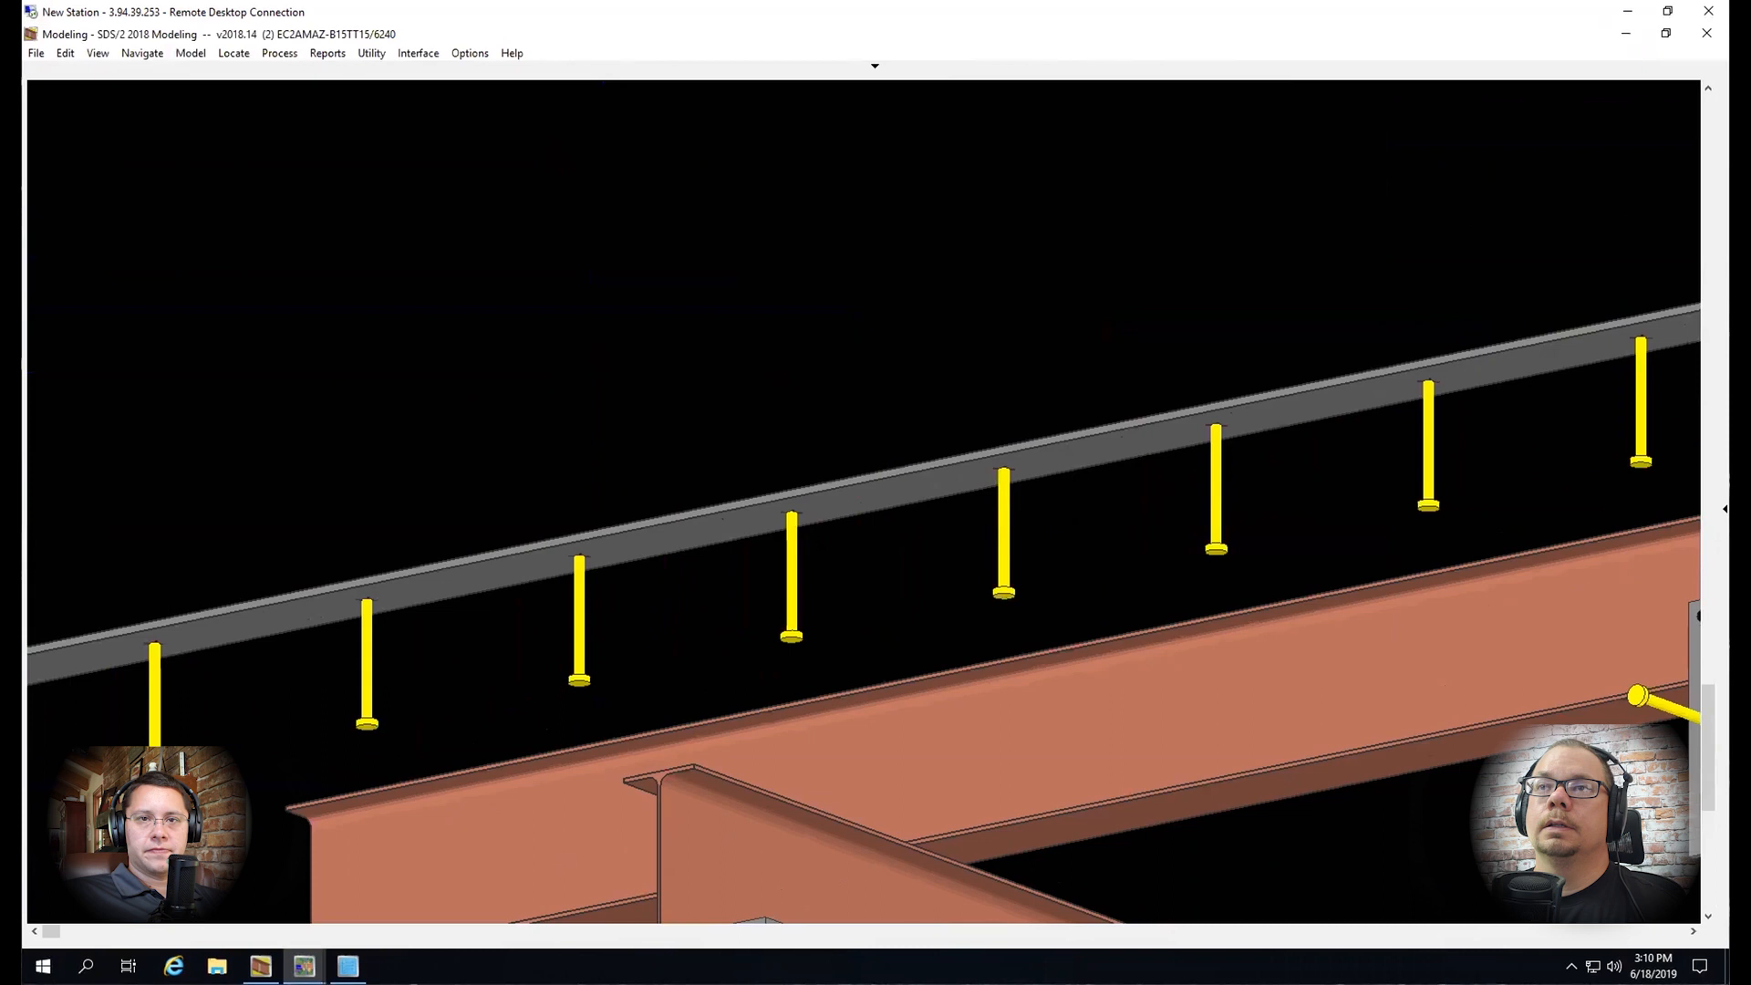
# Set the stud length of the long embed plate to 4
pyautogui.scroll(-3, 1007, 575)
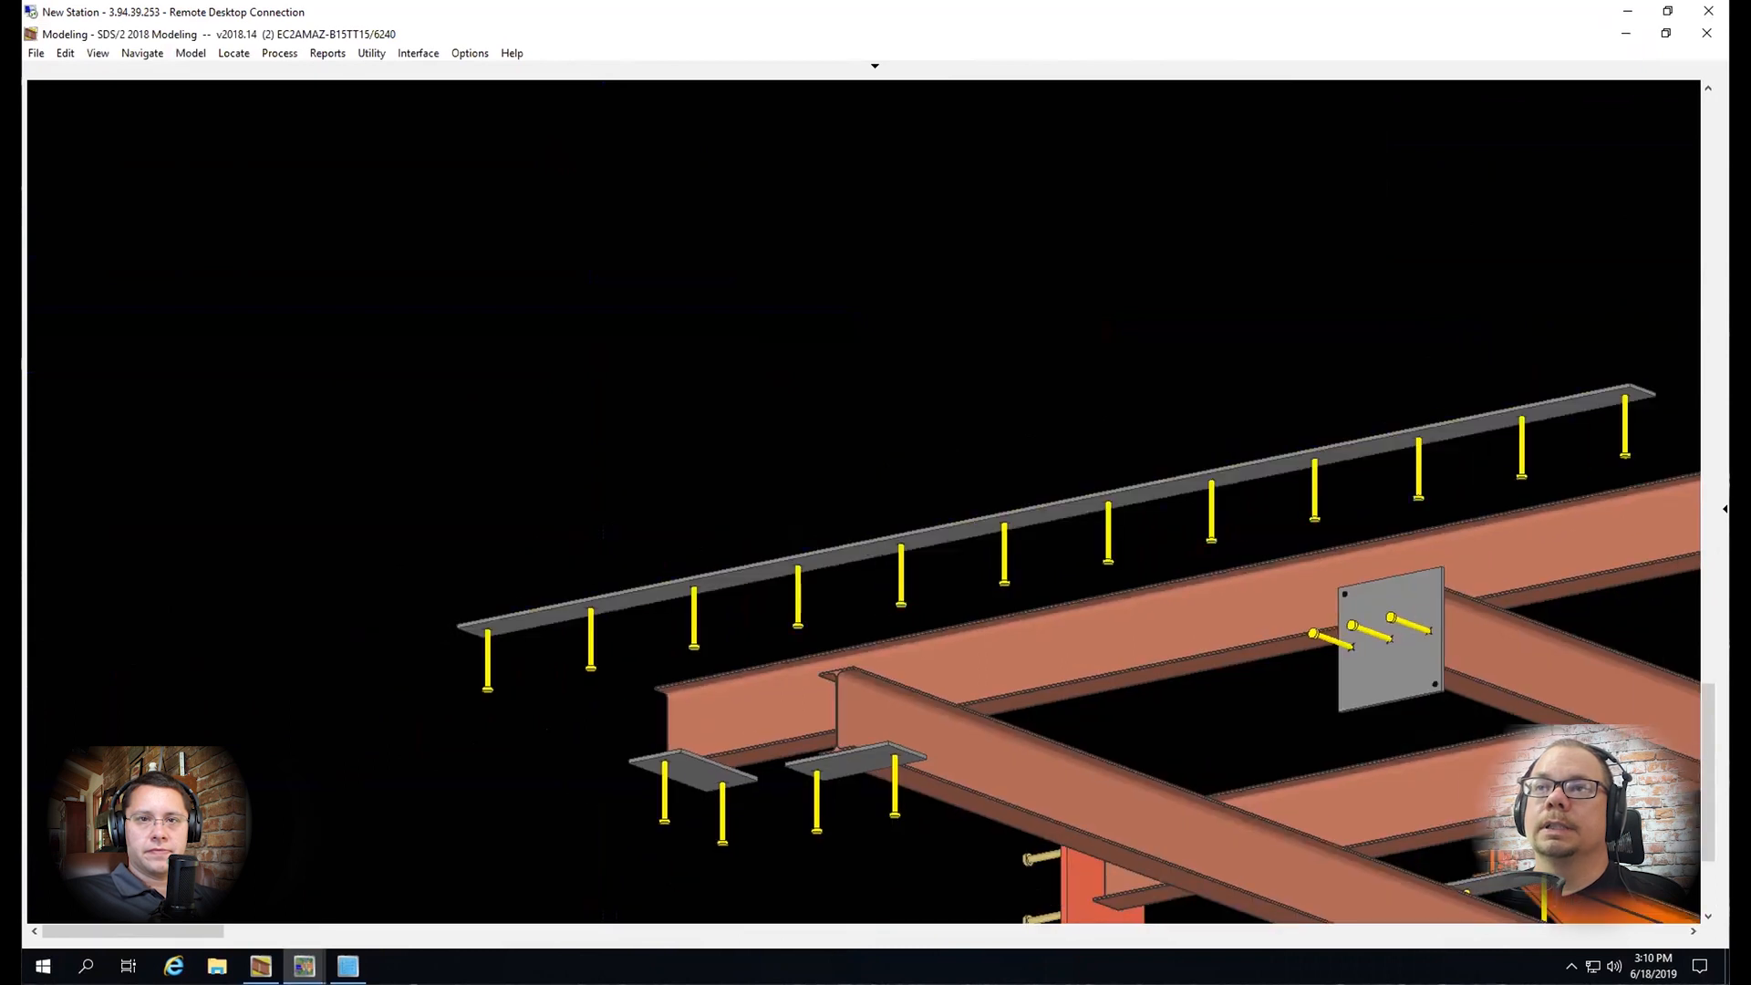
pyautogui.doubleClick(880, 547)
pyautogui.click(918, 216)
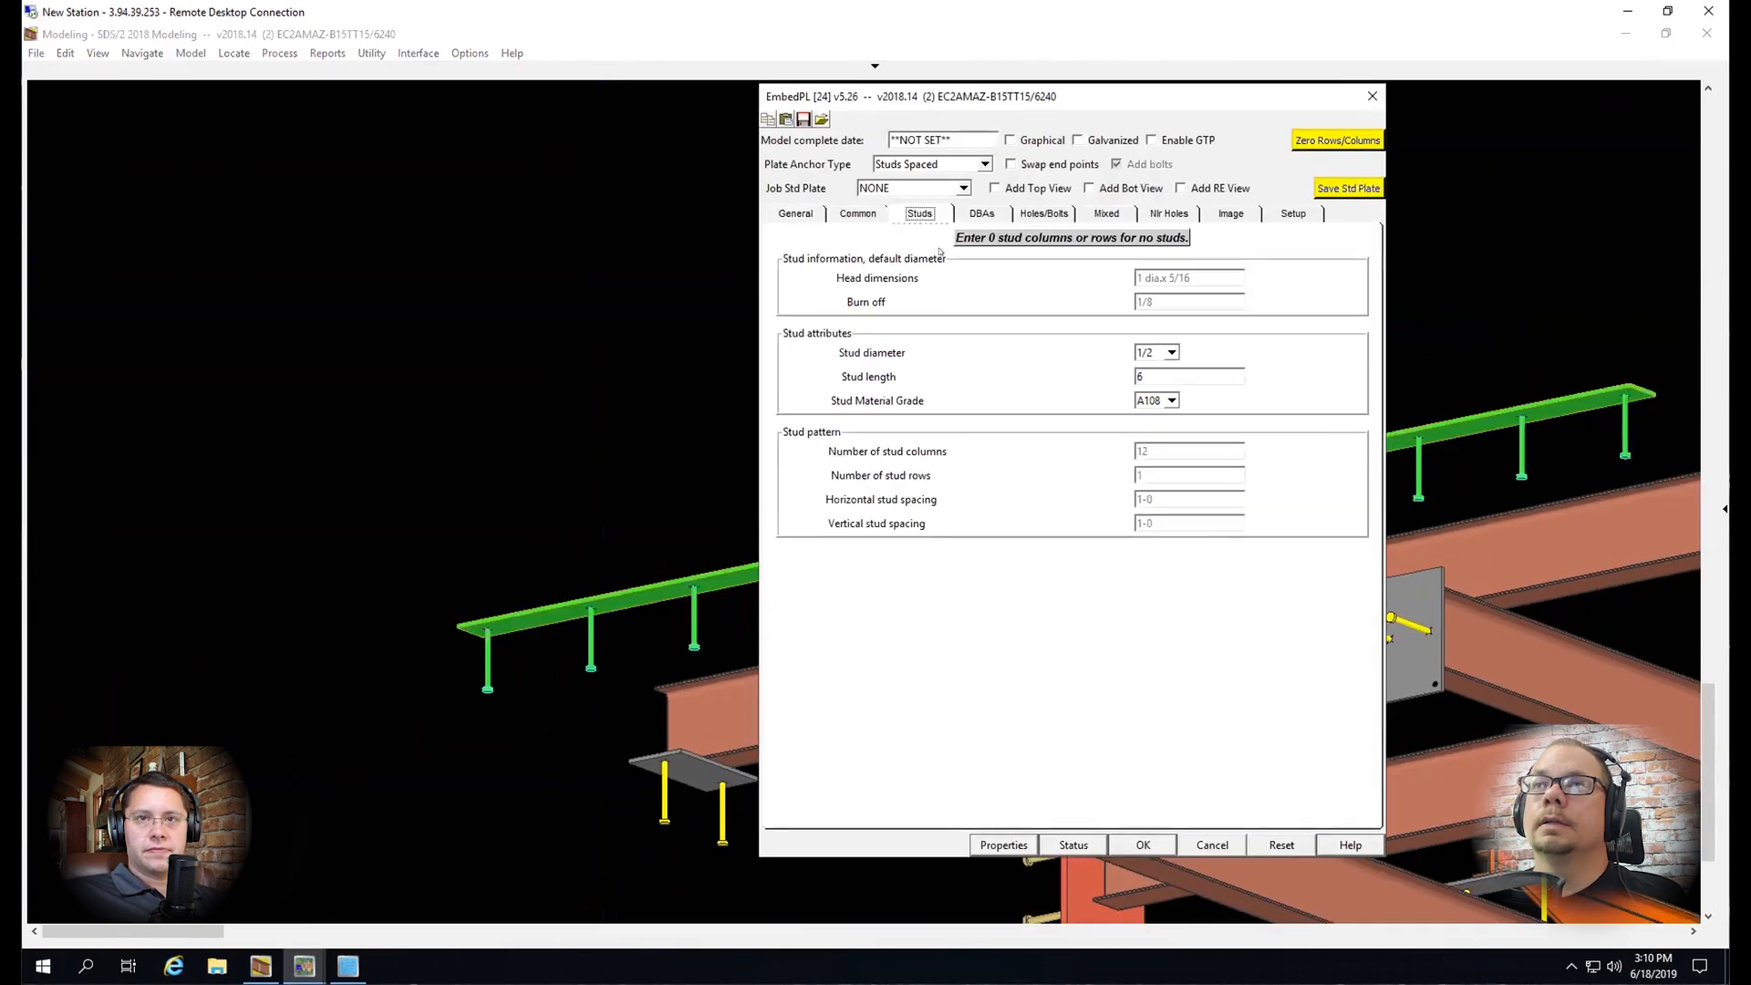
pyautogui.doubleClick(1168, 376)
pyautogui.write('4')
pyautogui.press('Return')
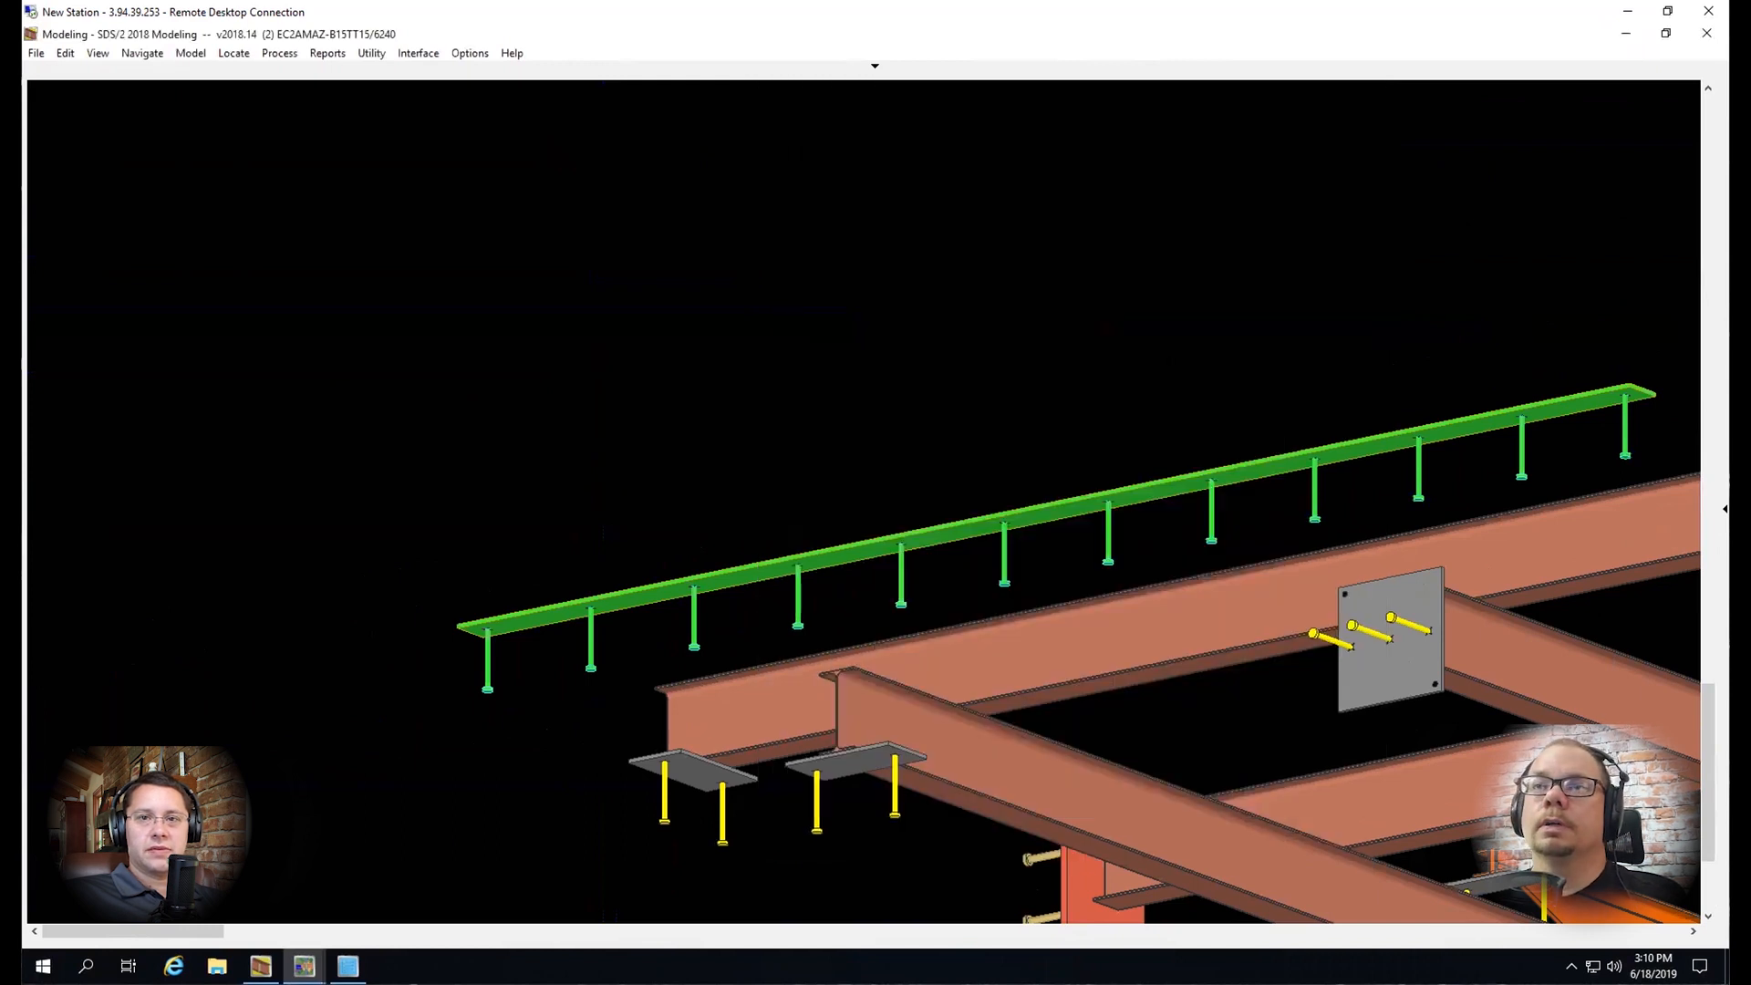
pyautogui.click(1172, 686)
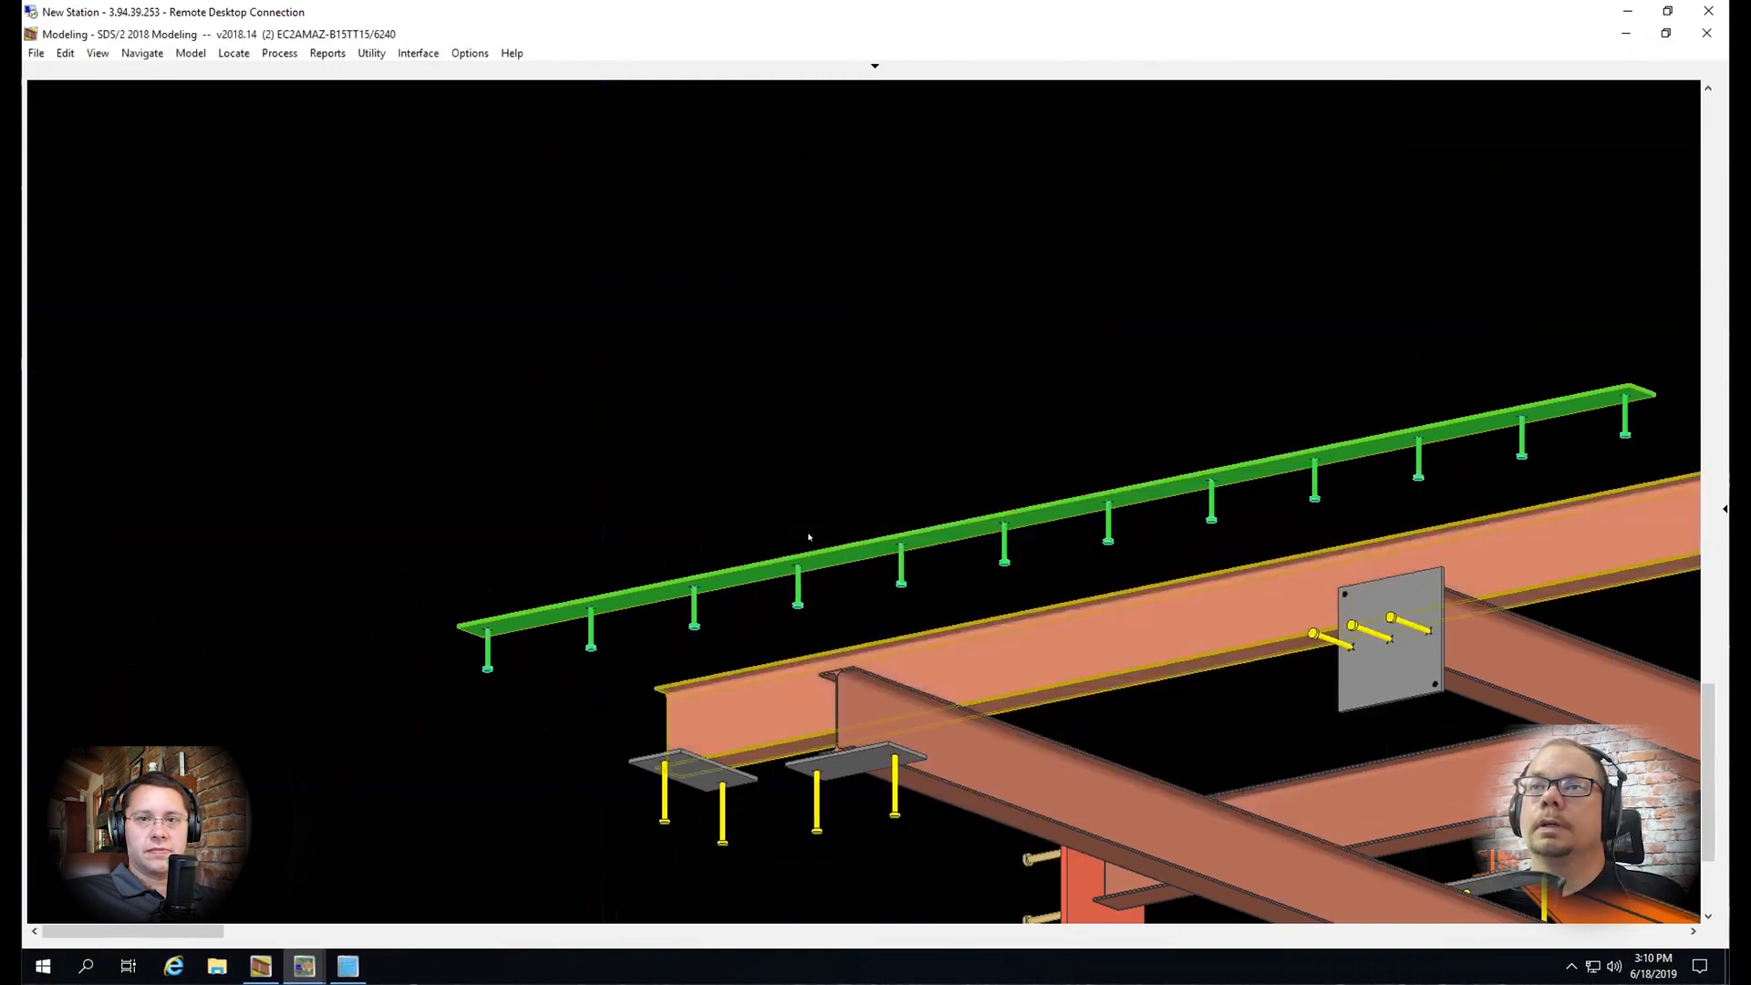
# Set the long embed plate's fixed column spacing to 3-0
pyautogui.scroll(2, 825, 562)
pyautogui.scroll(5, 825, 562)
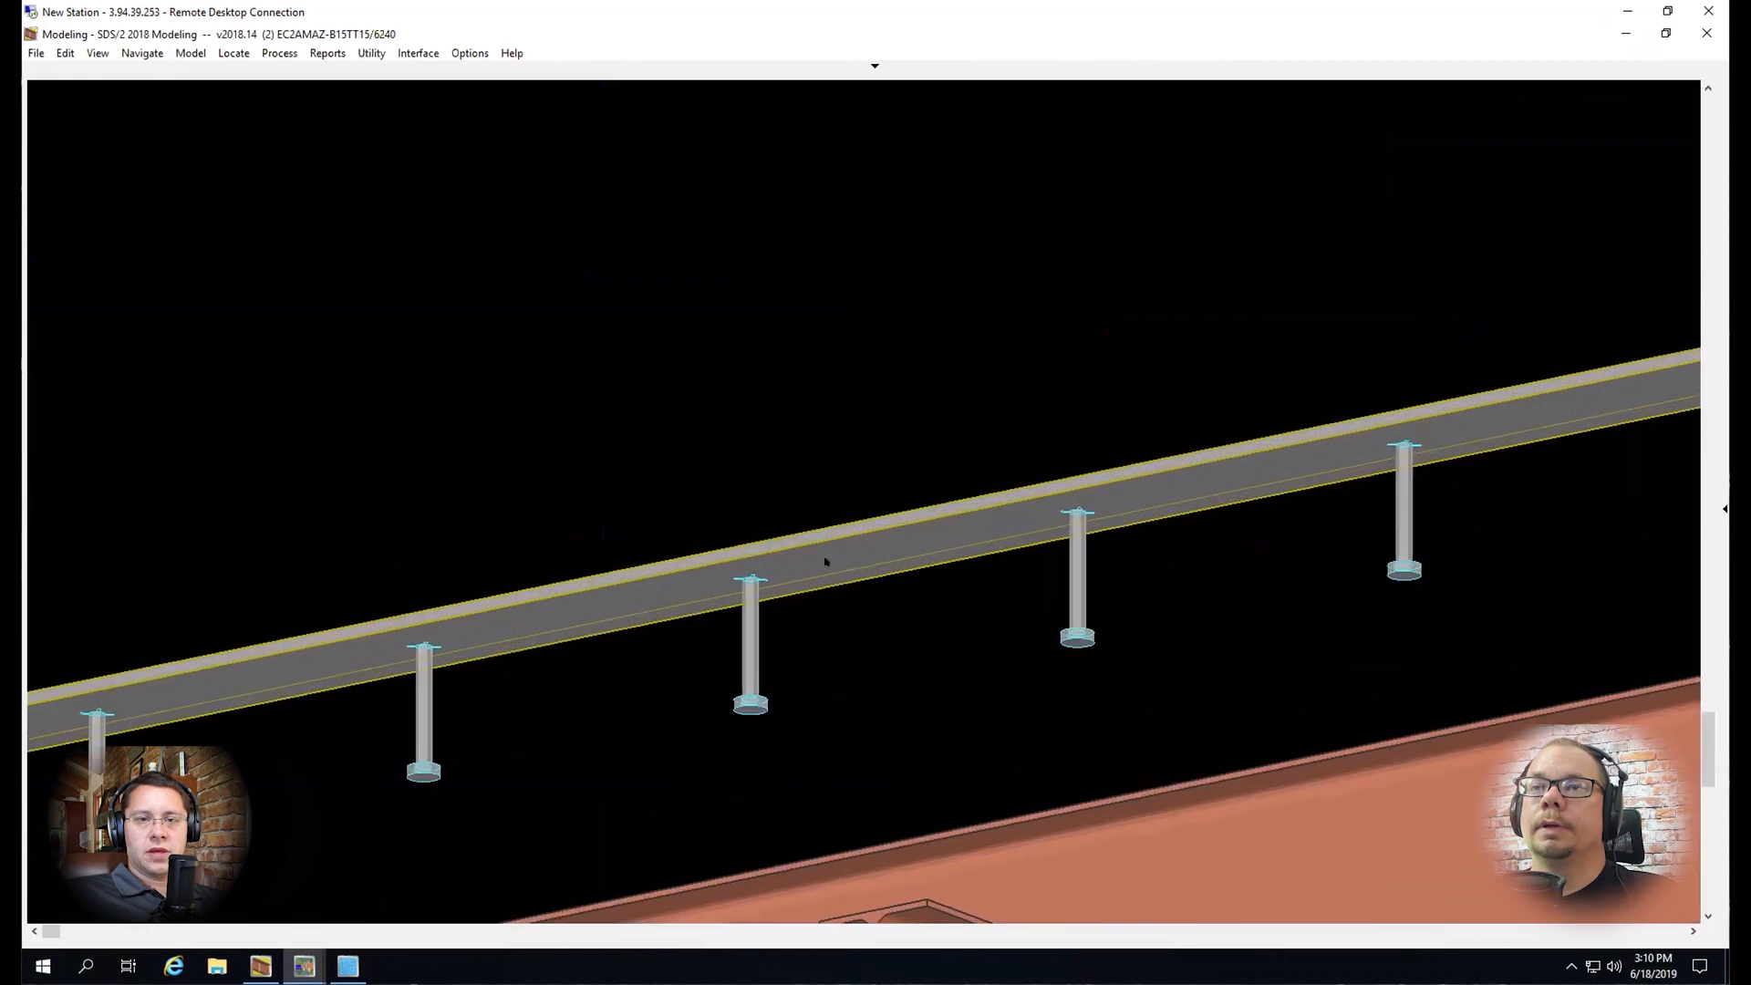
pyautogui.scroll(-3, 821, 563)
pyautogui.scroll(2, 822, 559)
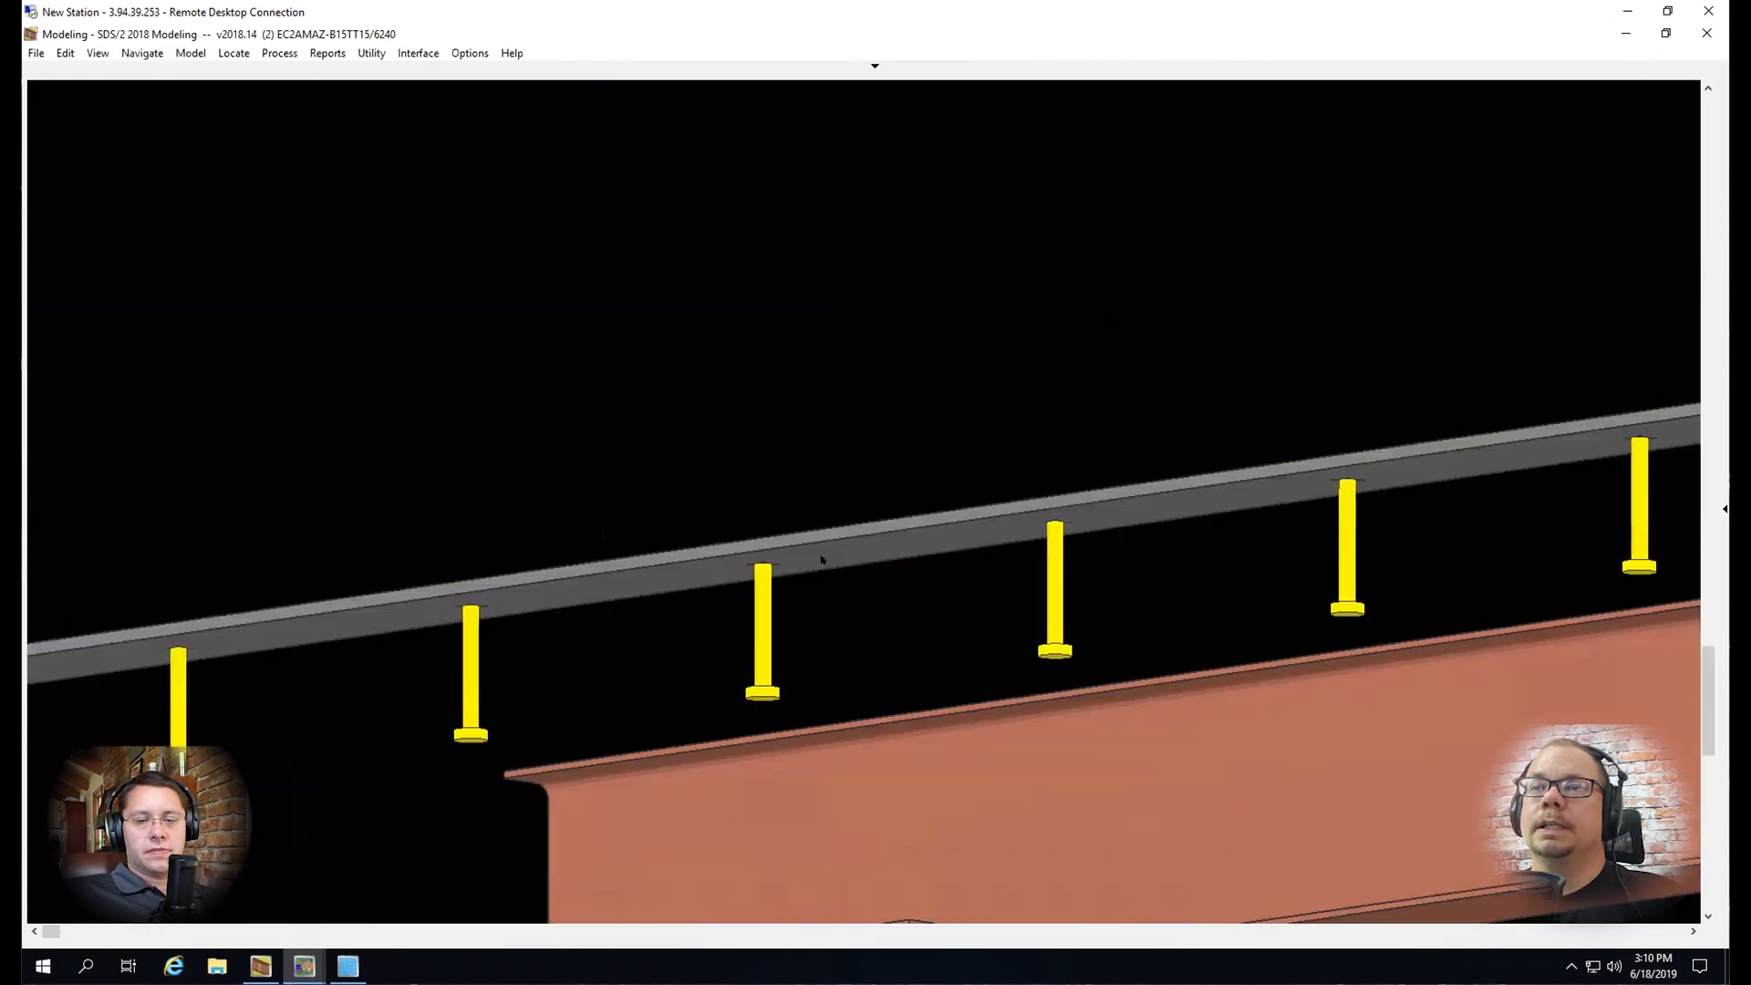
pyautogui.doubleClick(869, 551)
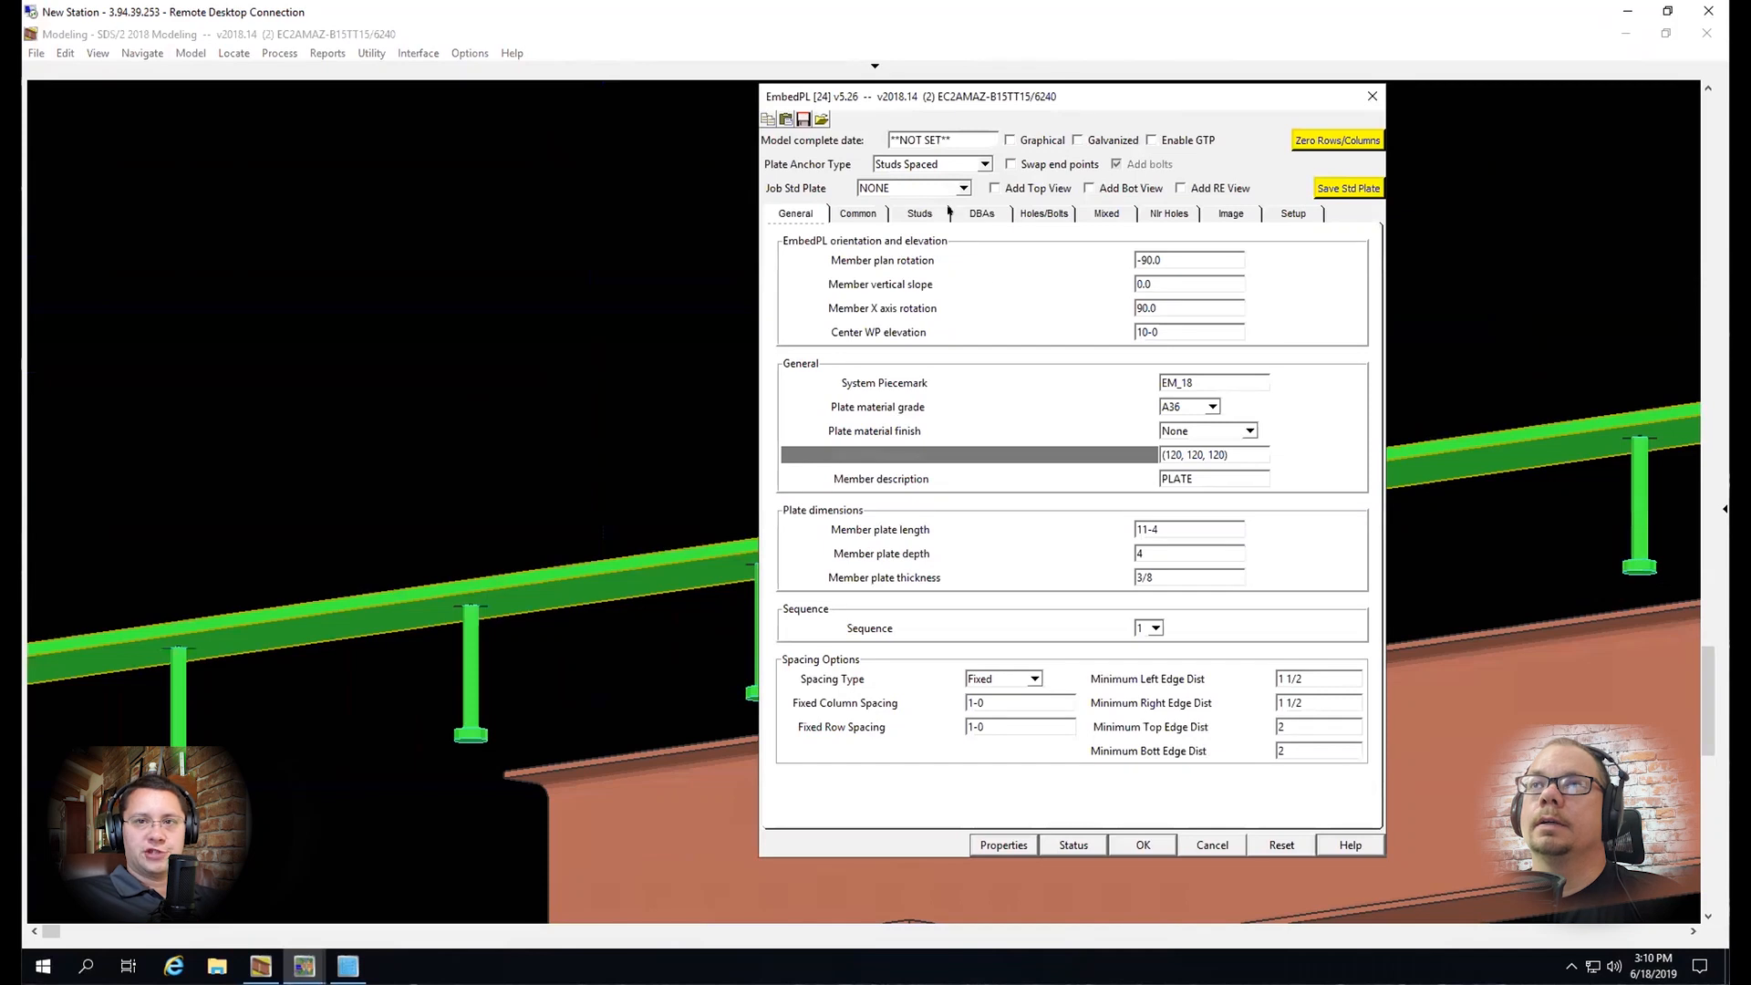
pyautogui.click(1006, 690)
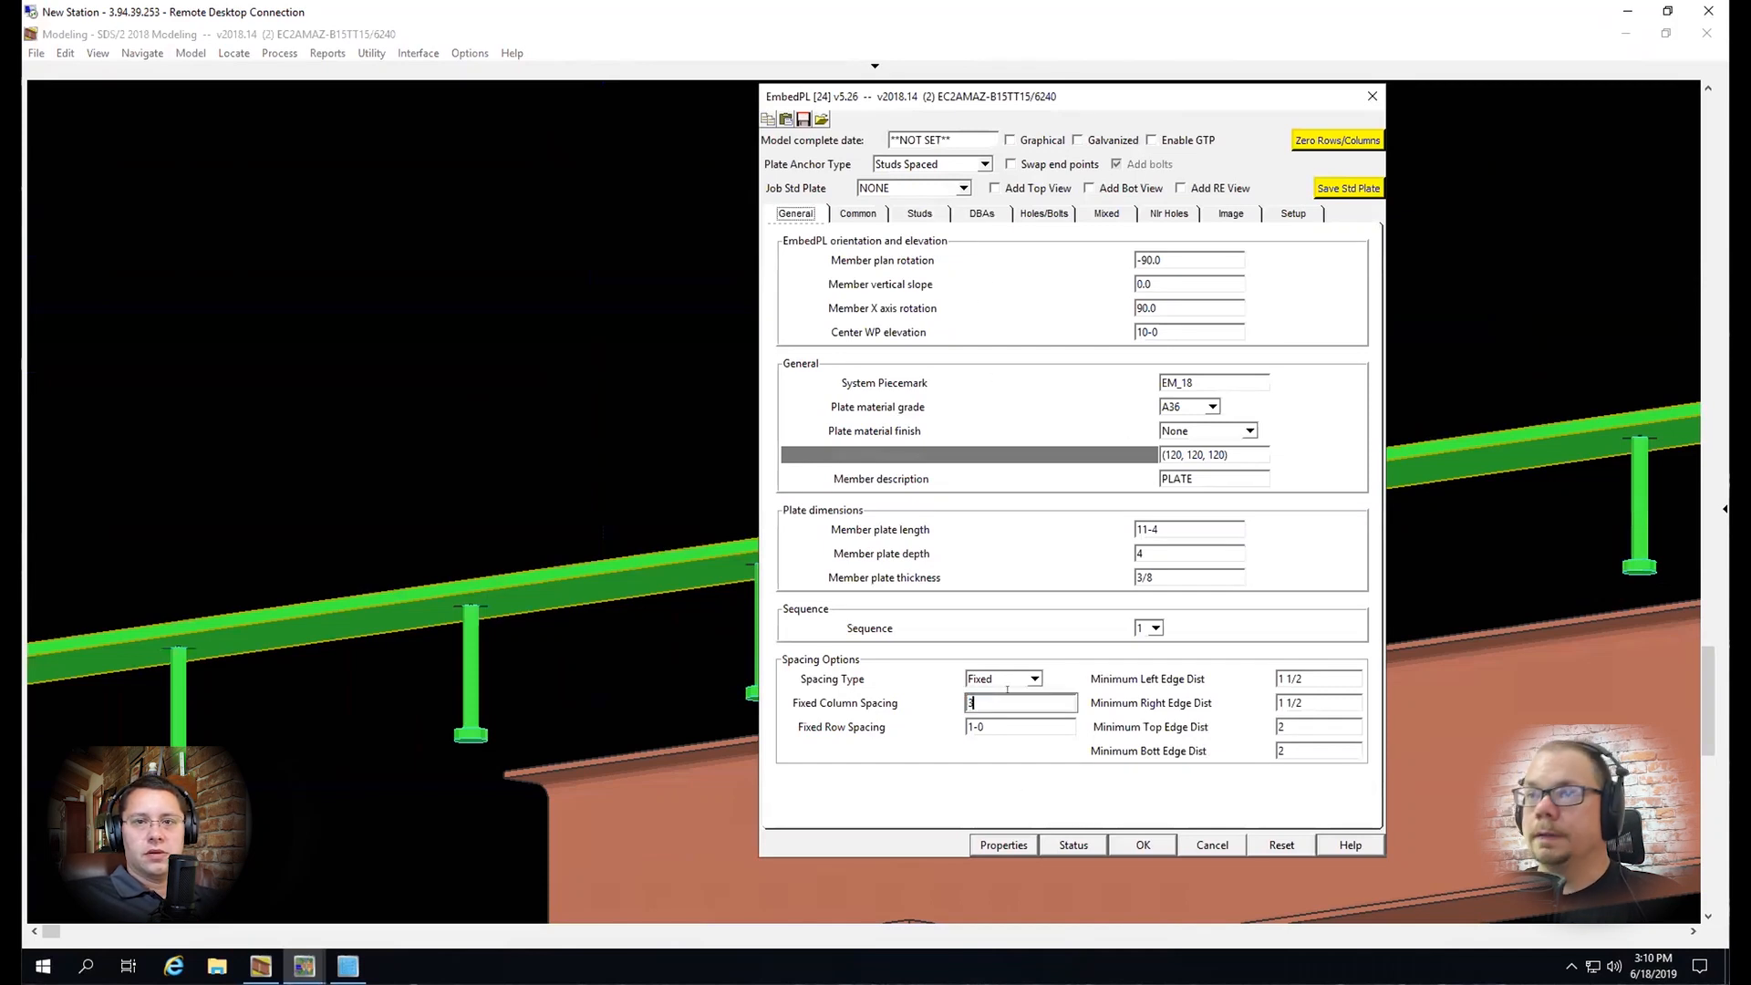
pyautogui.press('Return')
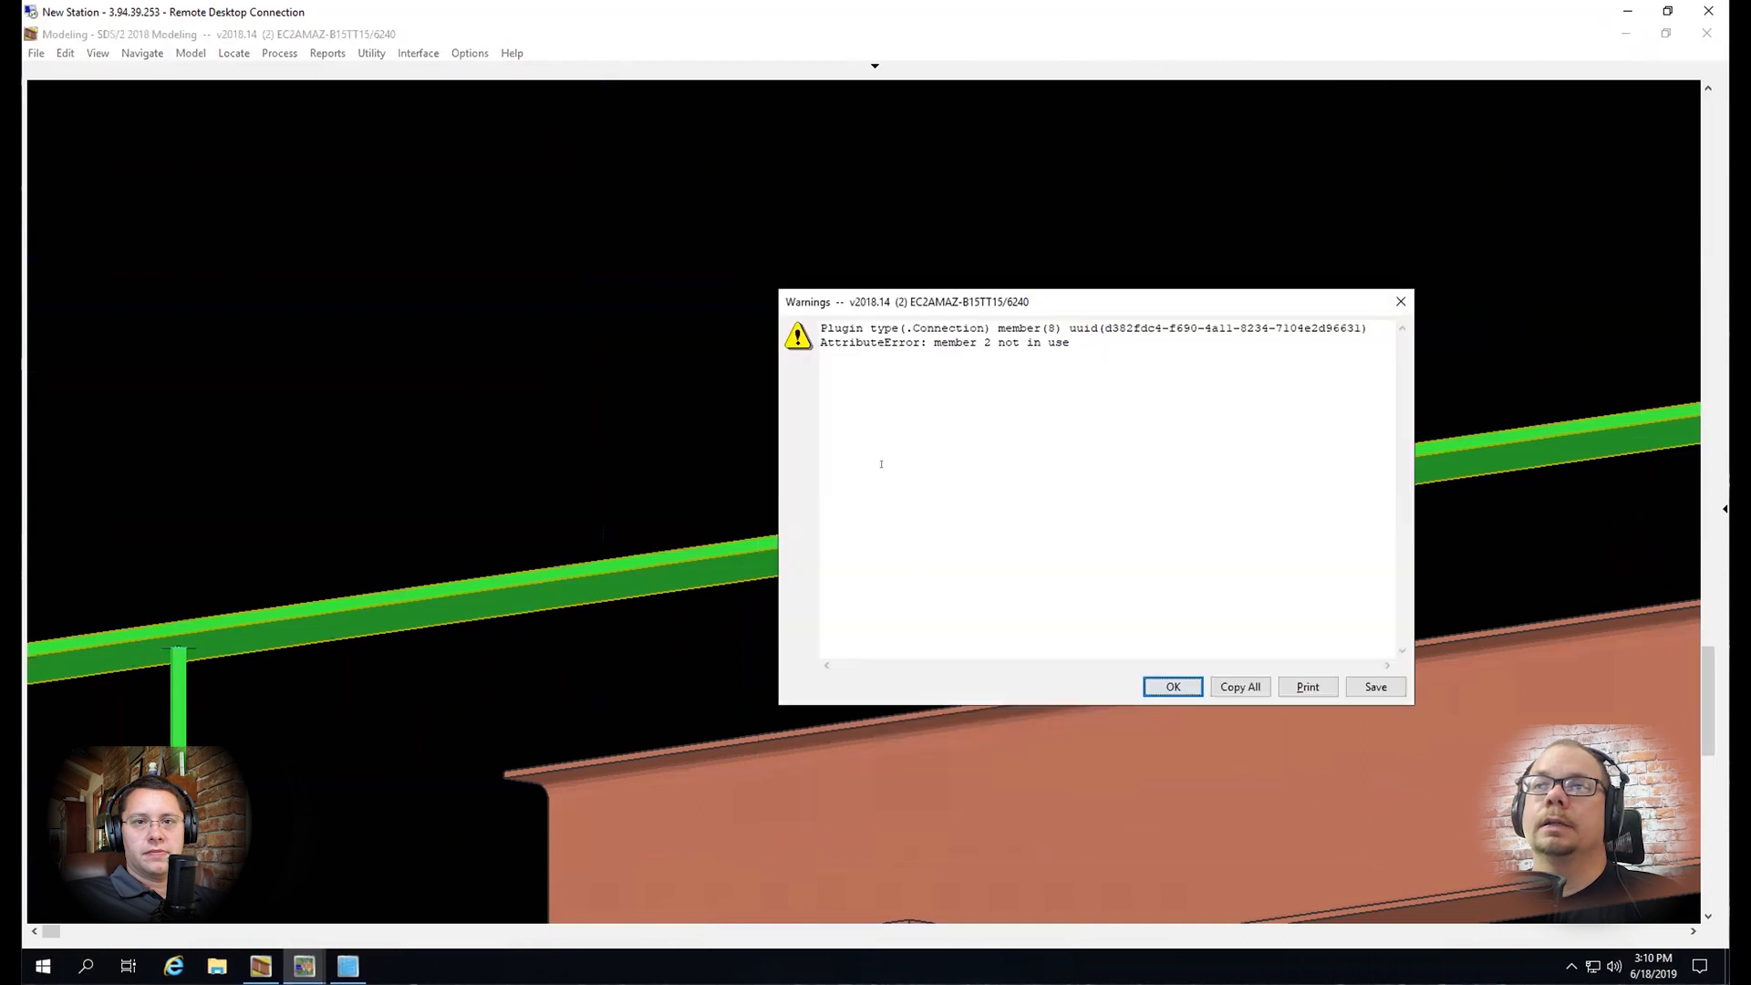
pyautogui.click(1171, 687)
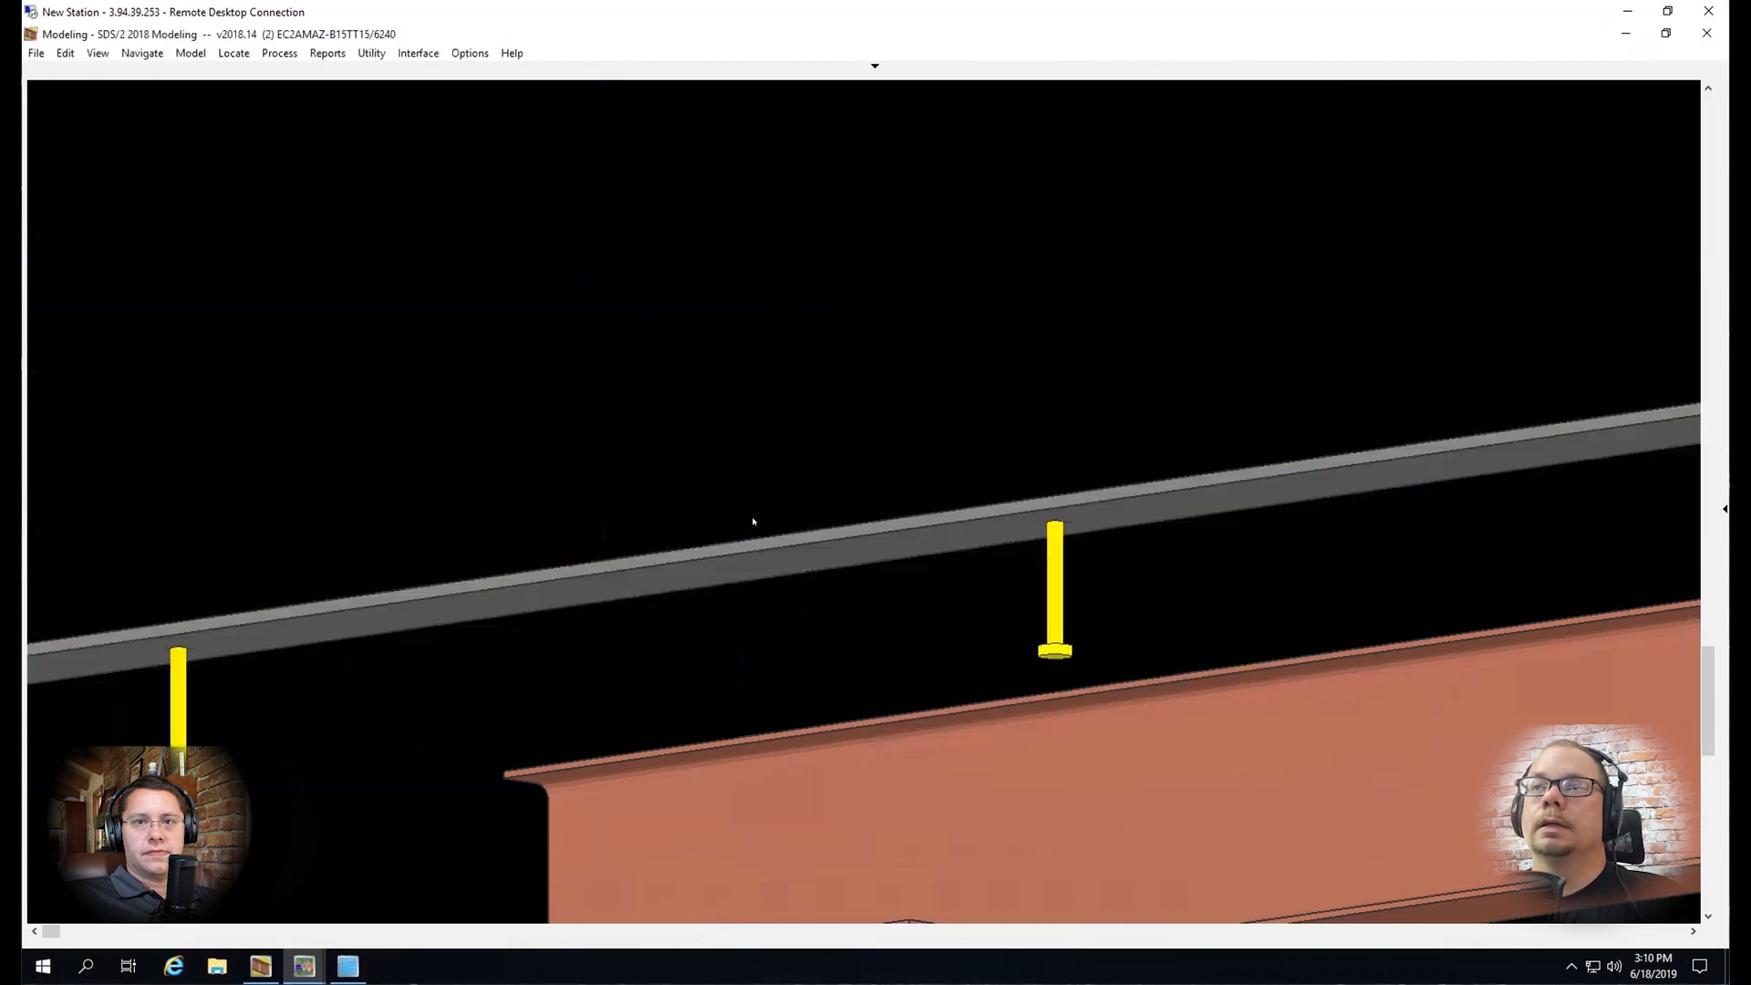
# Examine the stud layout along the full length of the long embed plate
pyautogui.scroll(-5, 755, 520)
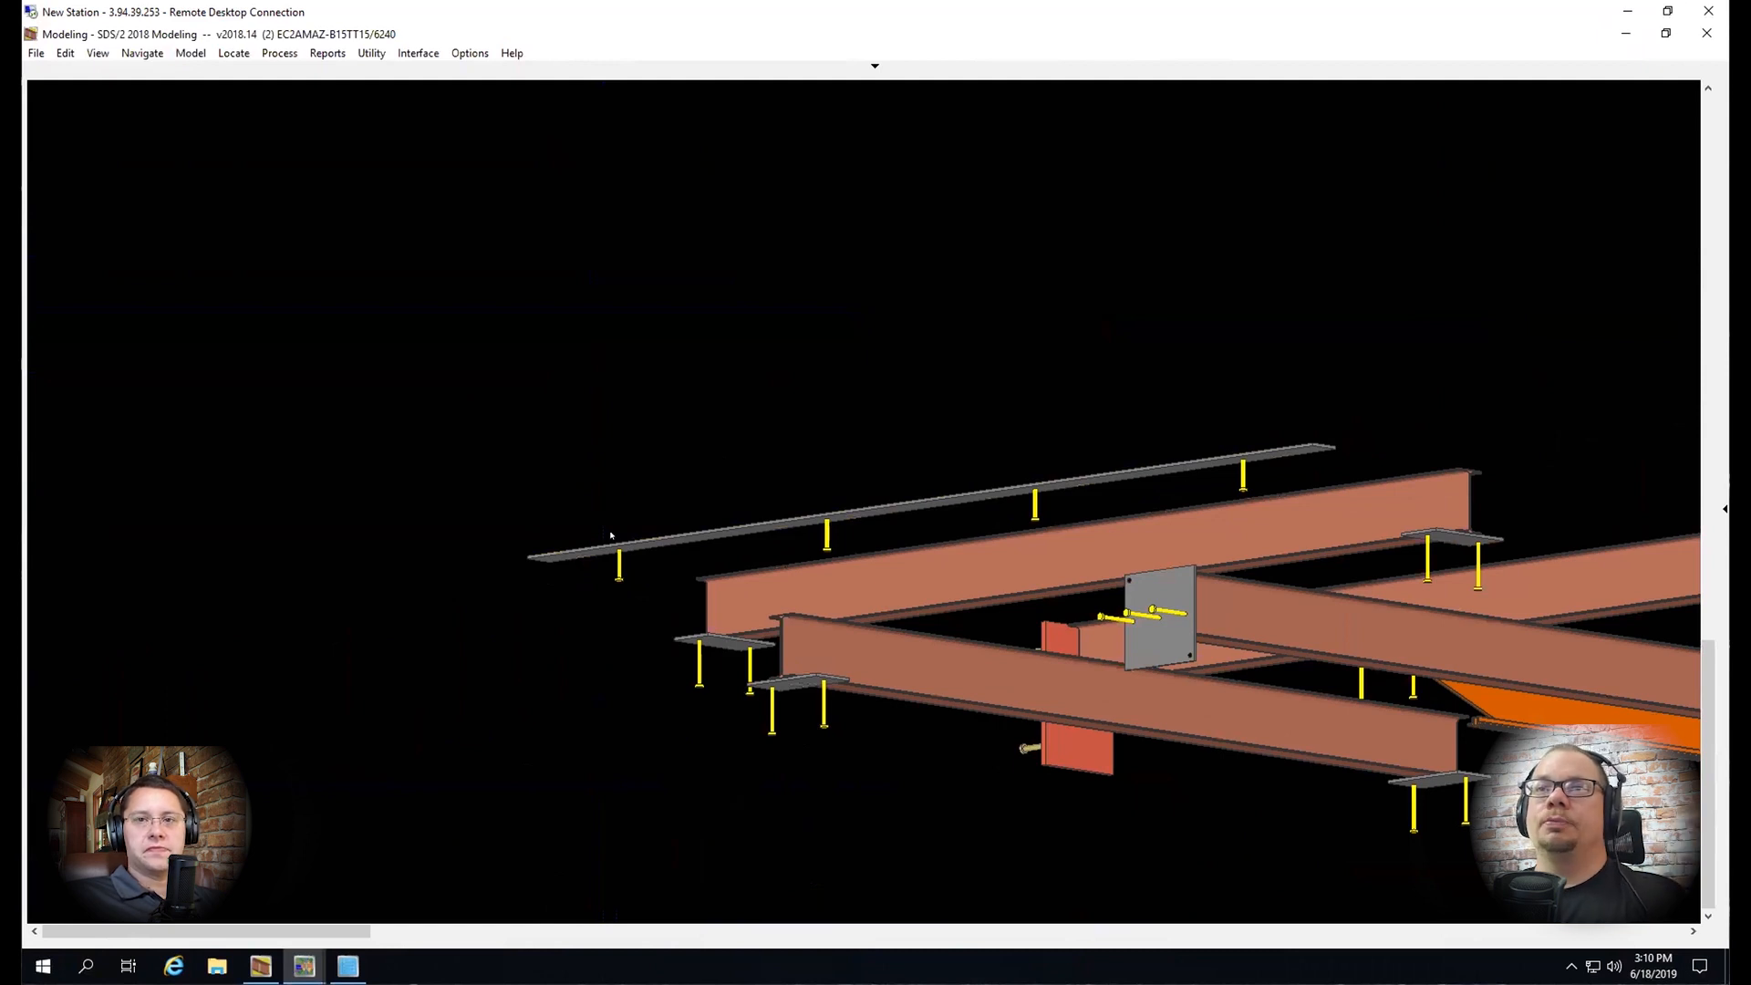
pyautogui.scroll(2, 710, 508)
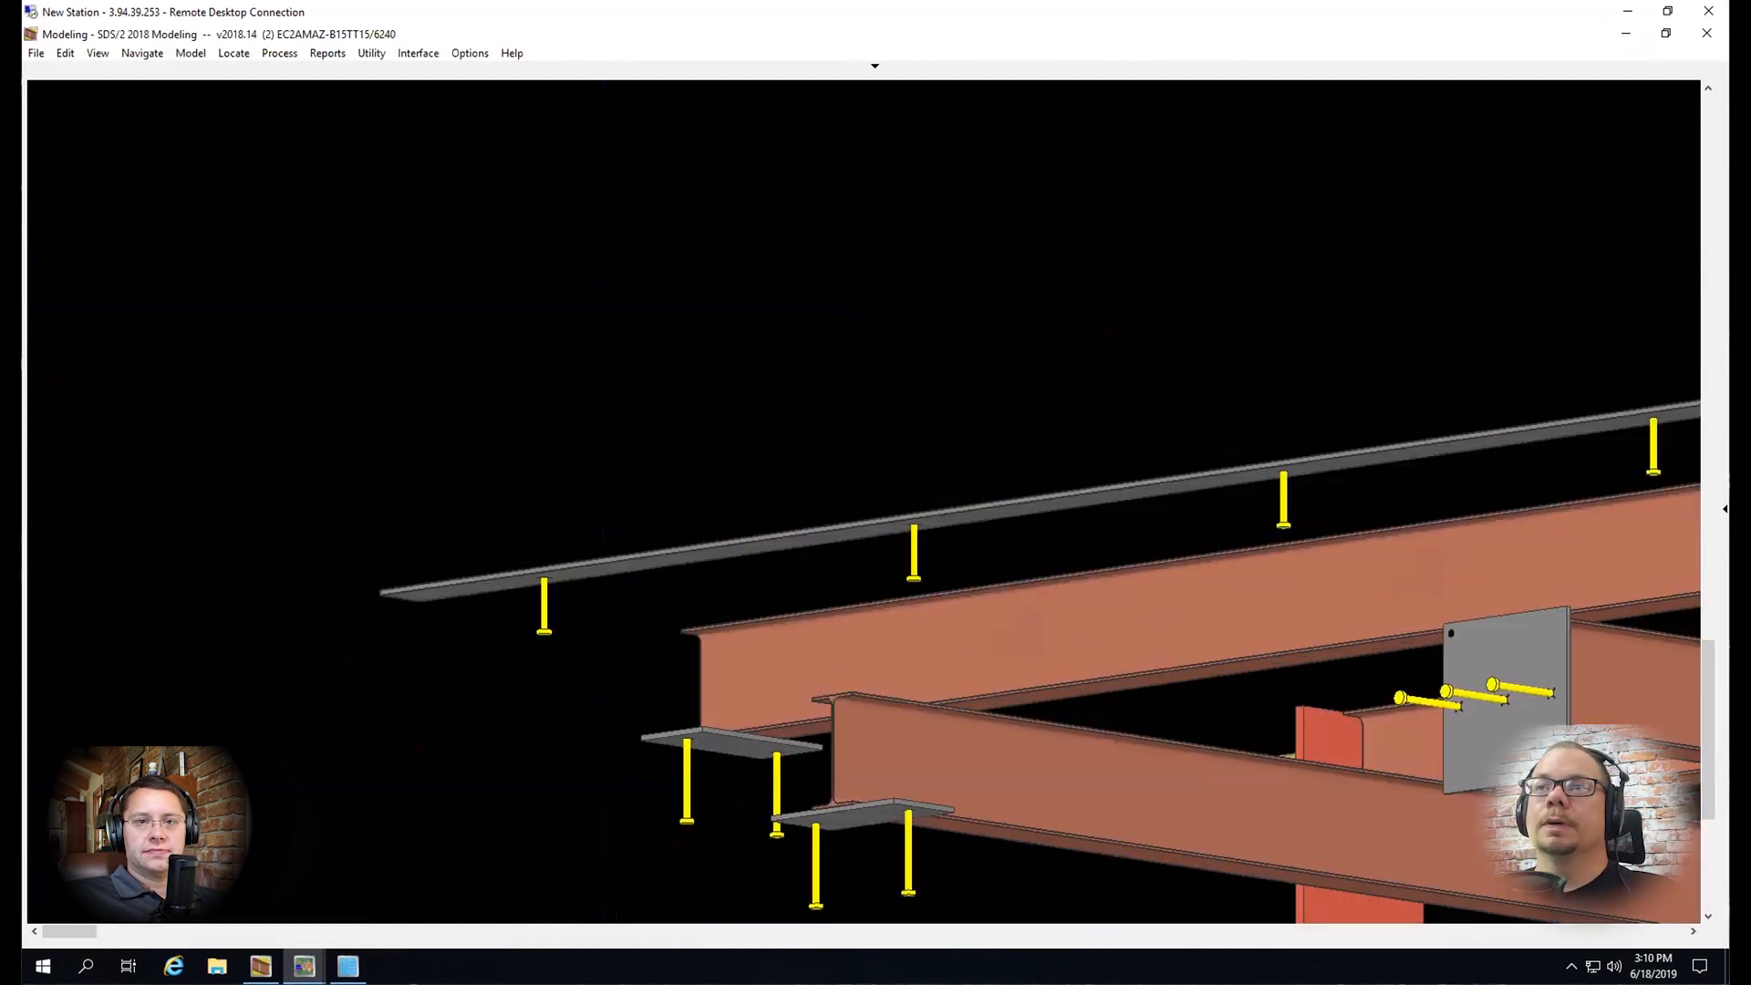
pyautogui.scroll(2, 985, 506)
pyautogui.scroll(1, 989, 533)
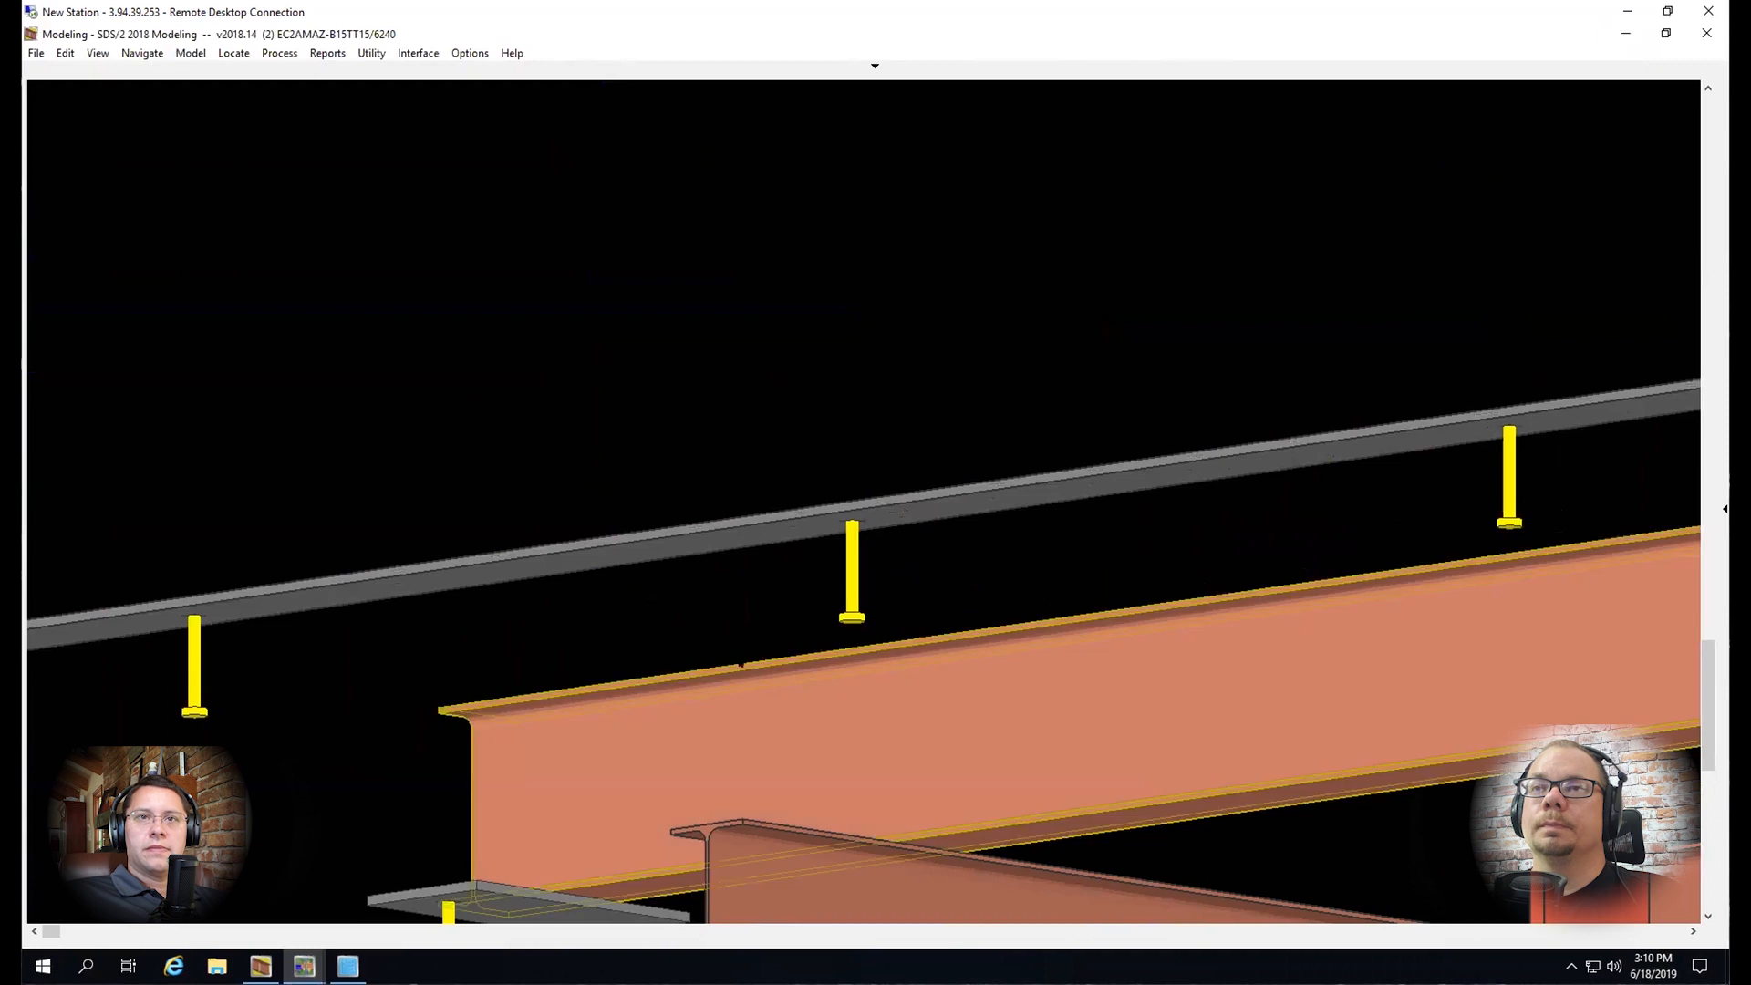
pyautogui.scroll(-1, 750, 624)
pyautogui.scroll(-3, 1065, 546)
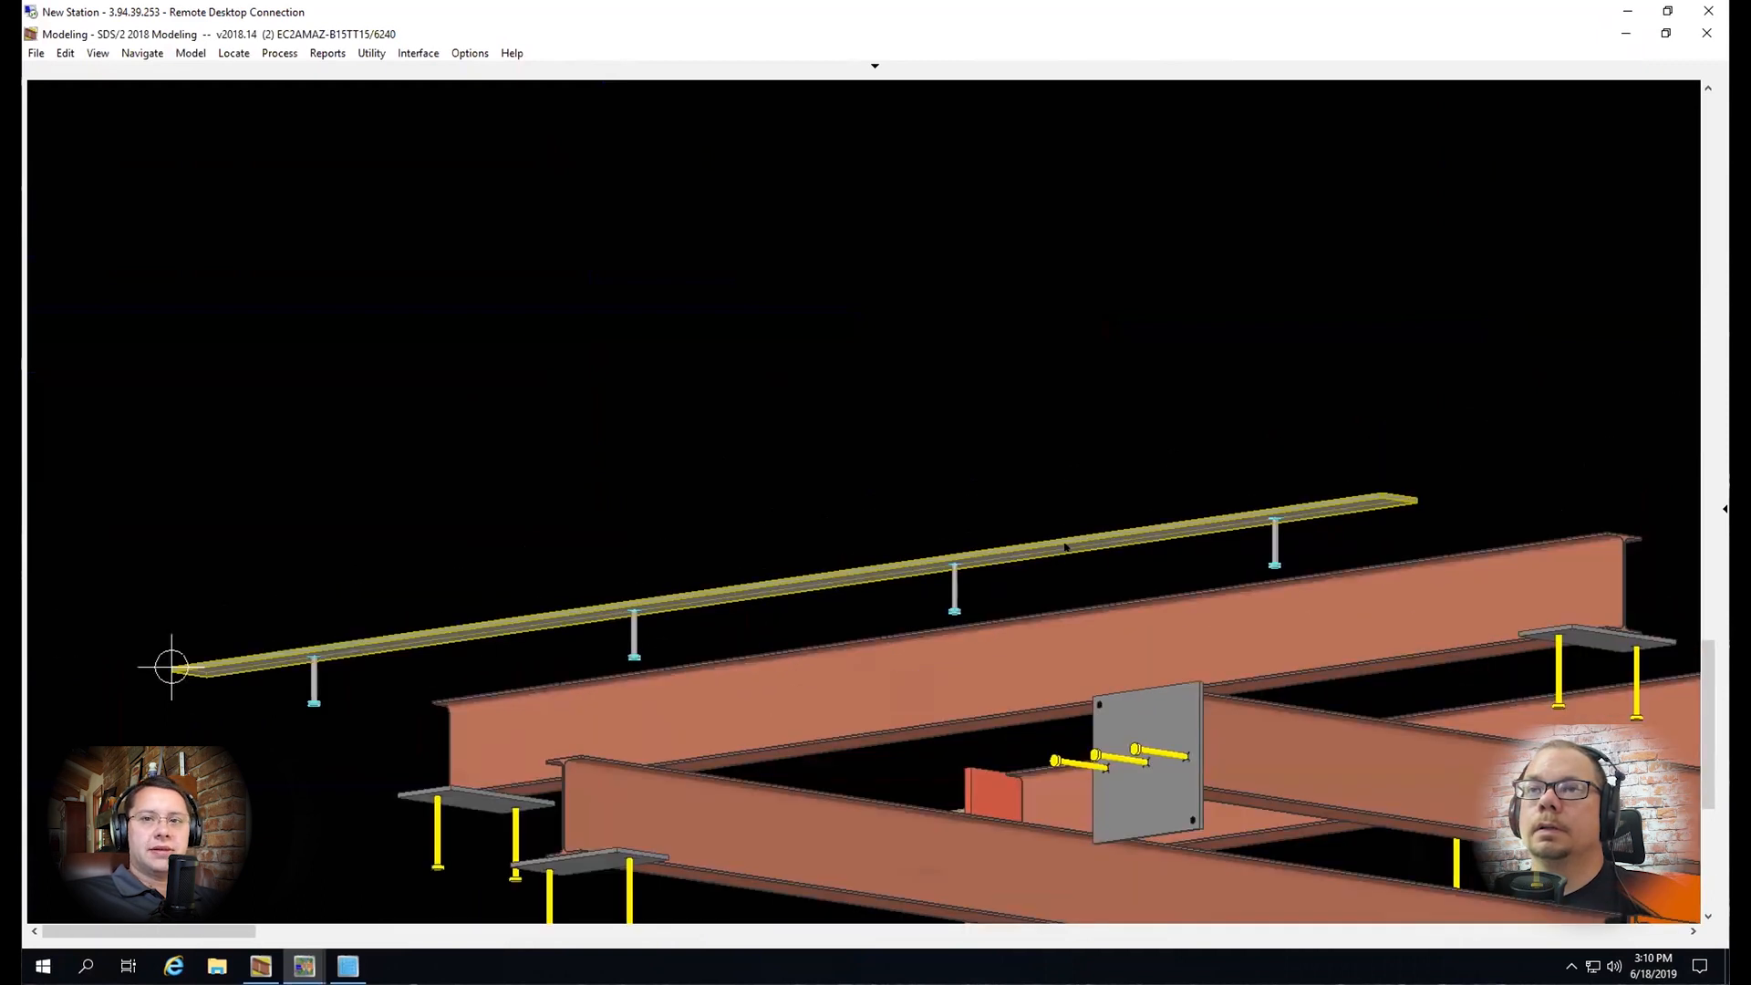
# In the plan view, make a single copy of the long embed plate at the construction line intersection on the opposite side of the beam framing
pyautogui.press('Tab')
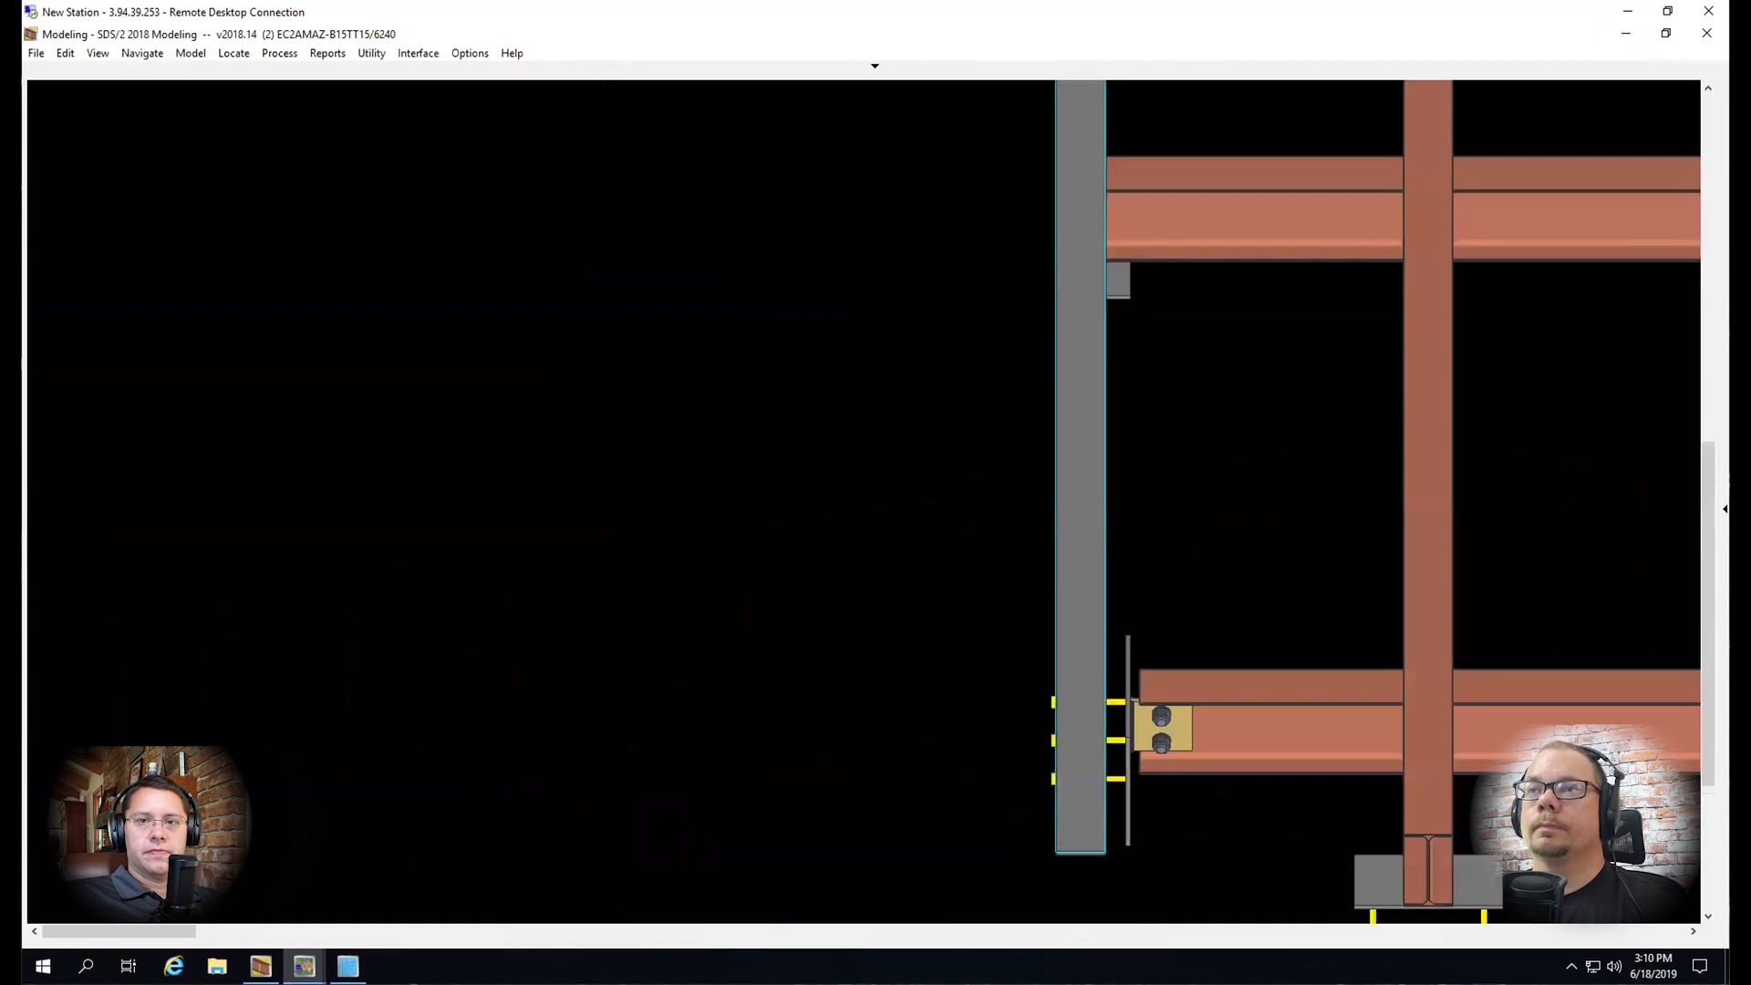
pyautogui.scroll(-5, 909, 604)
pyautogui.scroll(2, 909, 604)
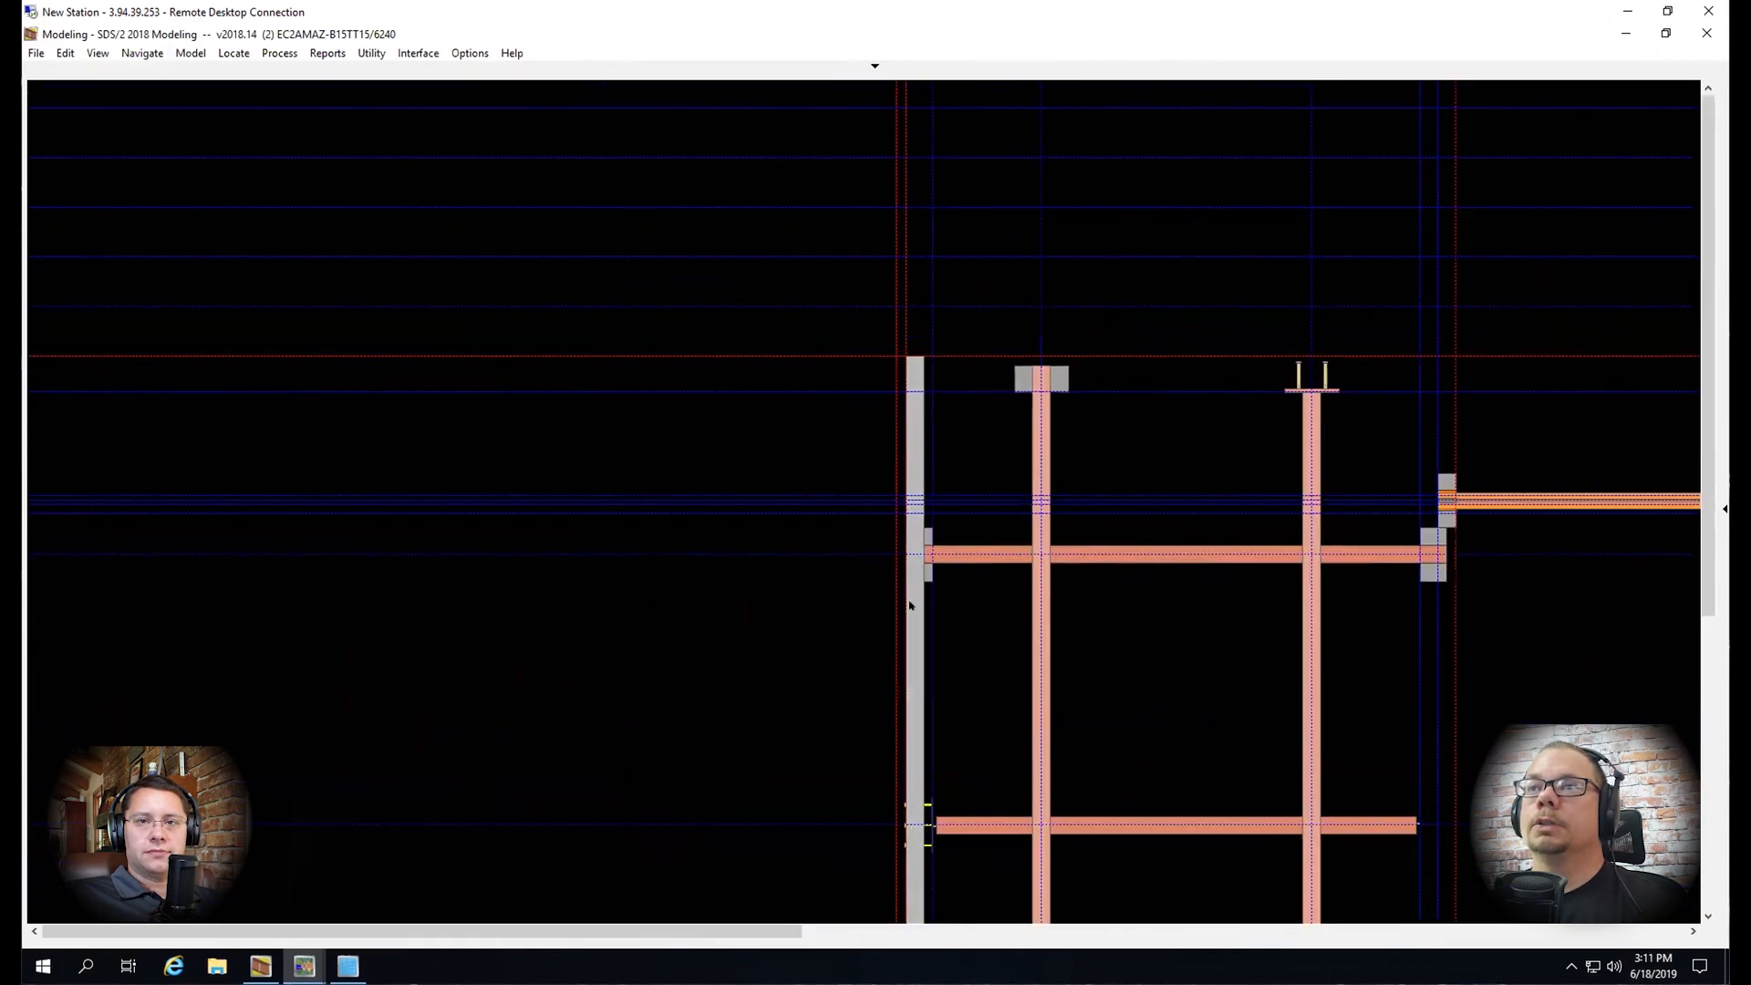
pyautogui.click(909, 605)
pyautogui.rightClick(998, 651)
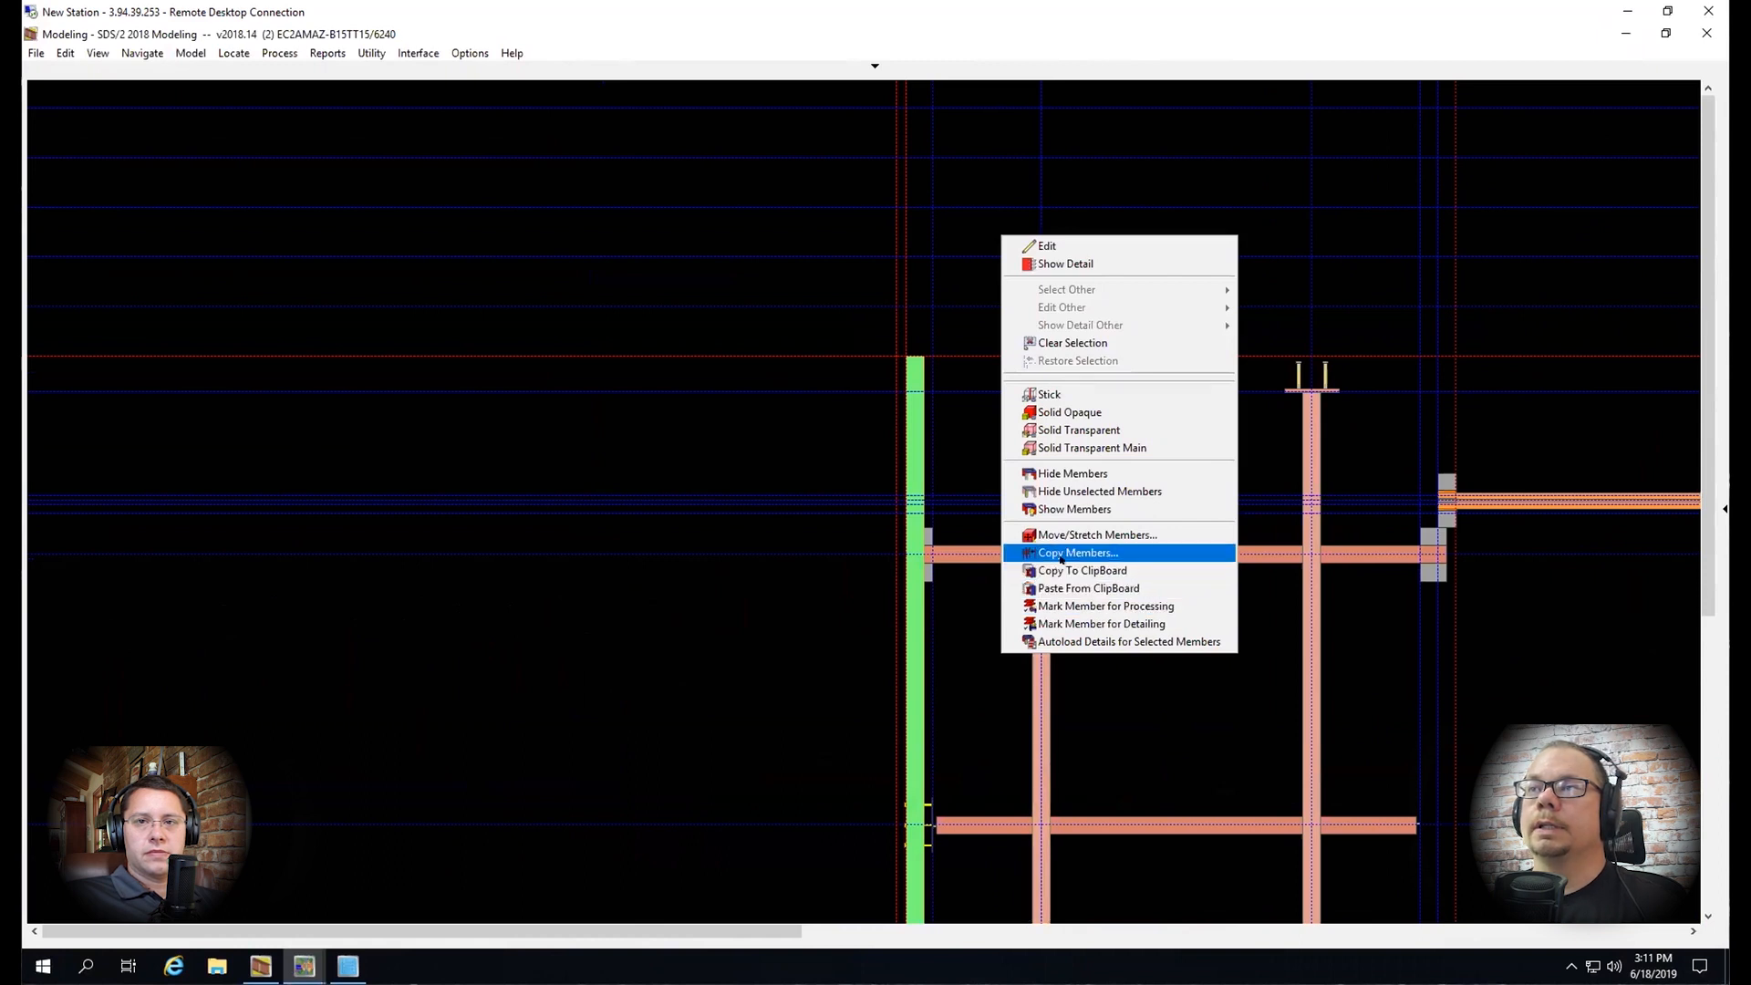
pyautogui.click(1060, 554)
pyautogui.click(1118, 719)
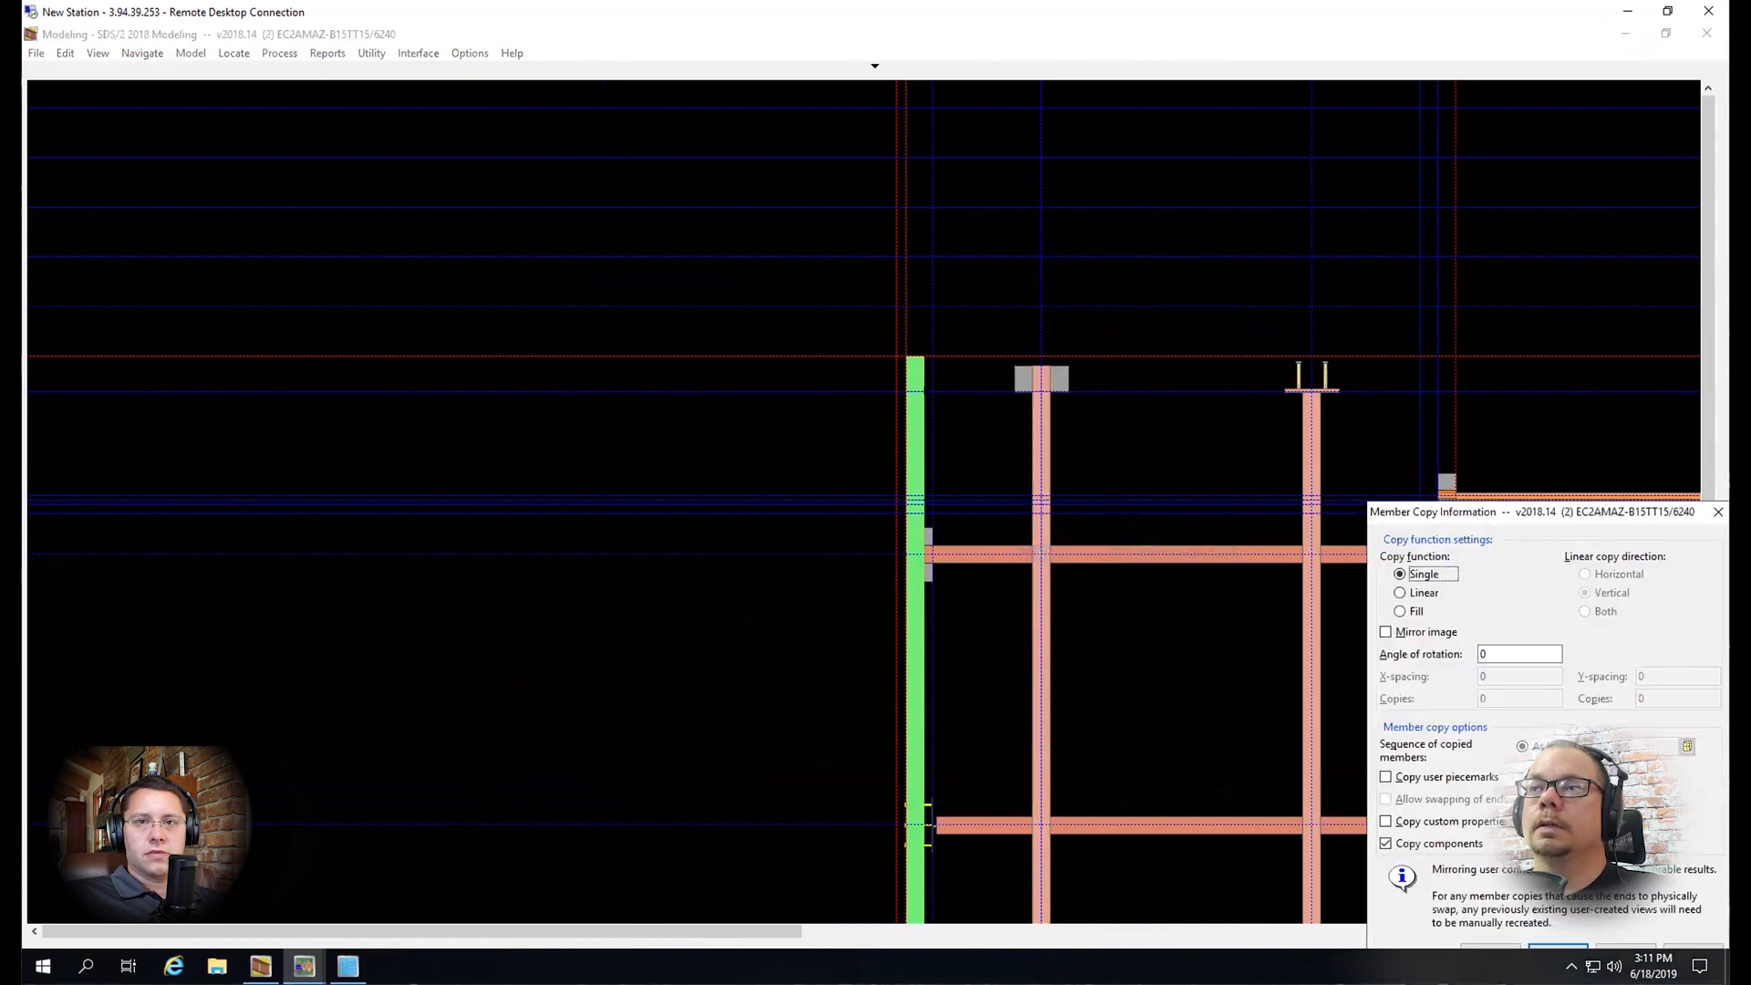
pyautogui.press('Return')
pyautogui.click(907, 357)
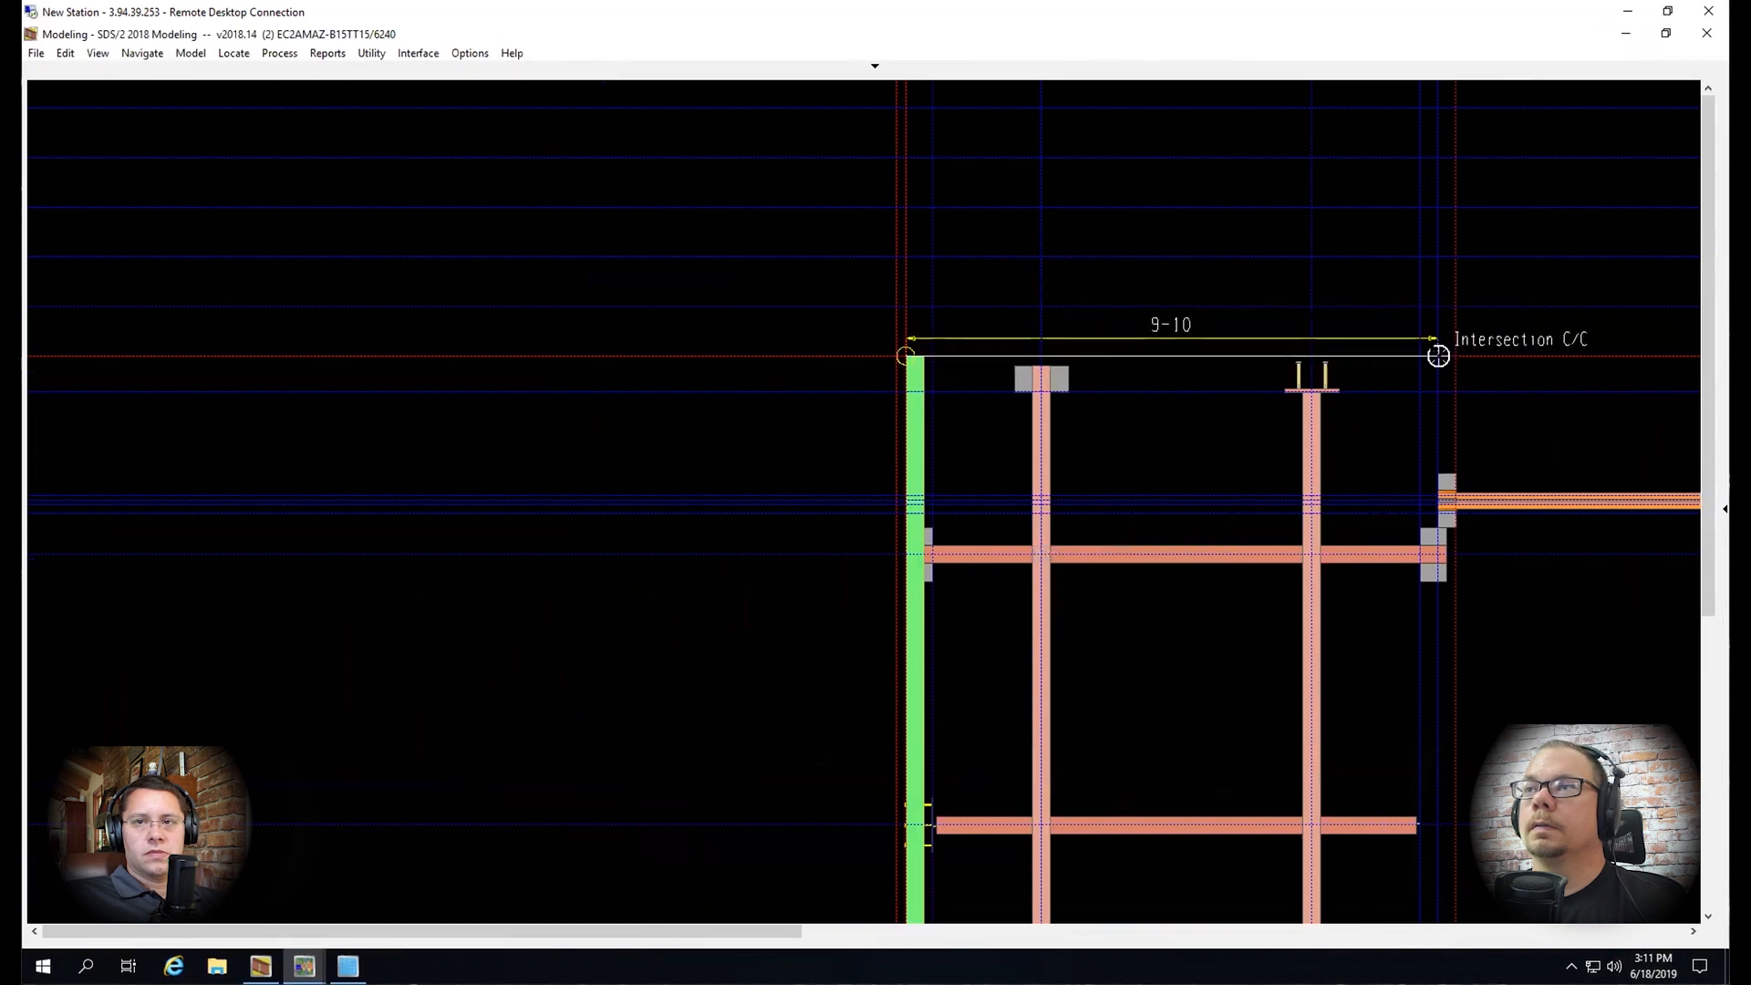
pyautogui.click(1420, 356)
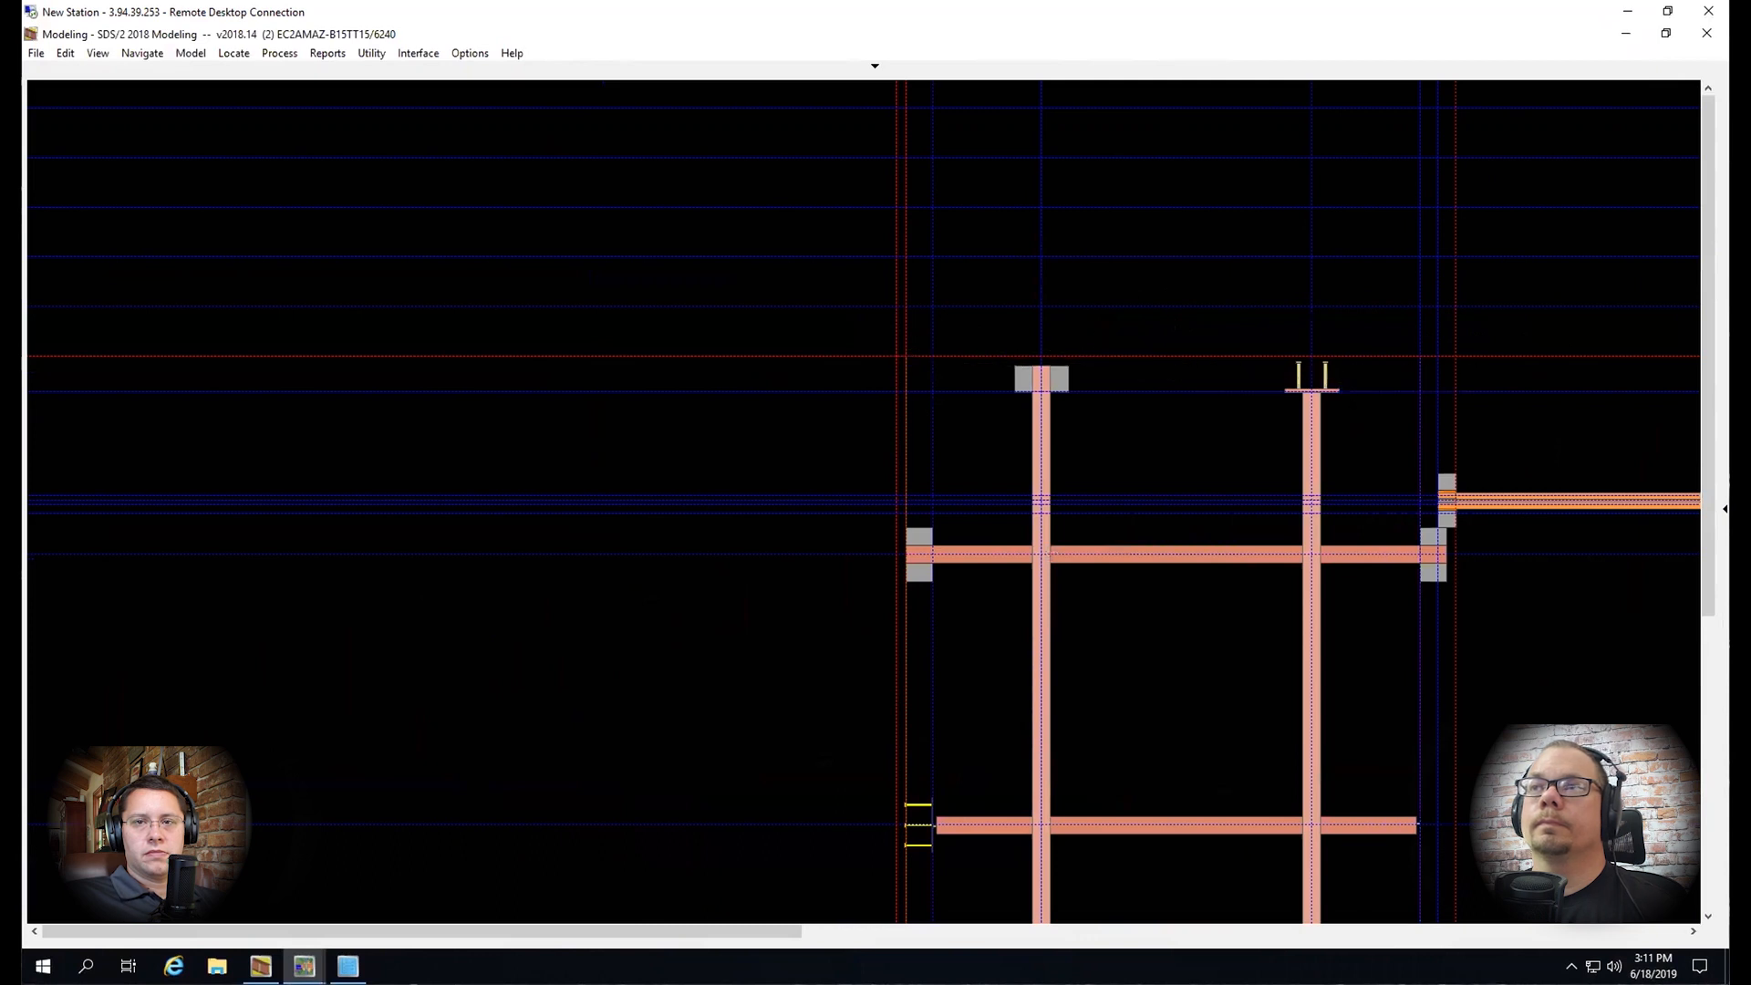
pyautogui.click(1422, 357)
pyautogui.click(905, 356)
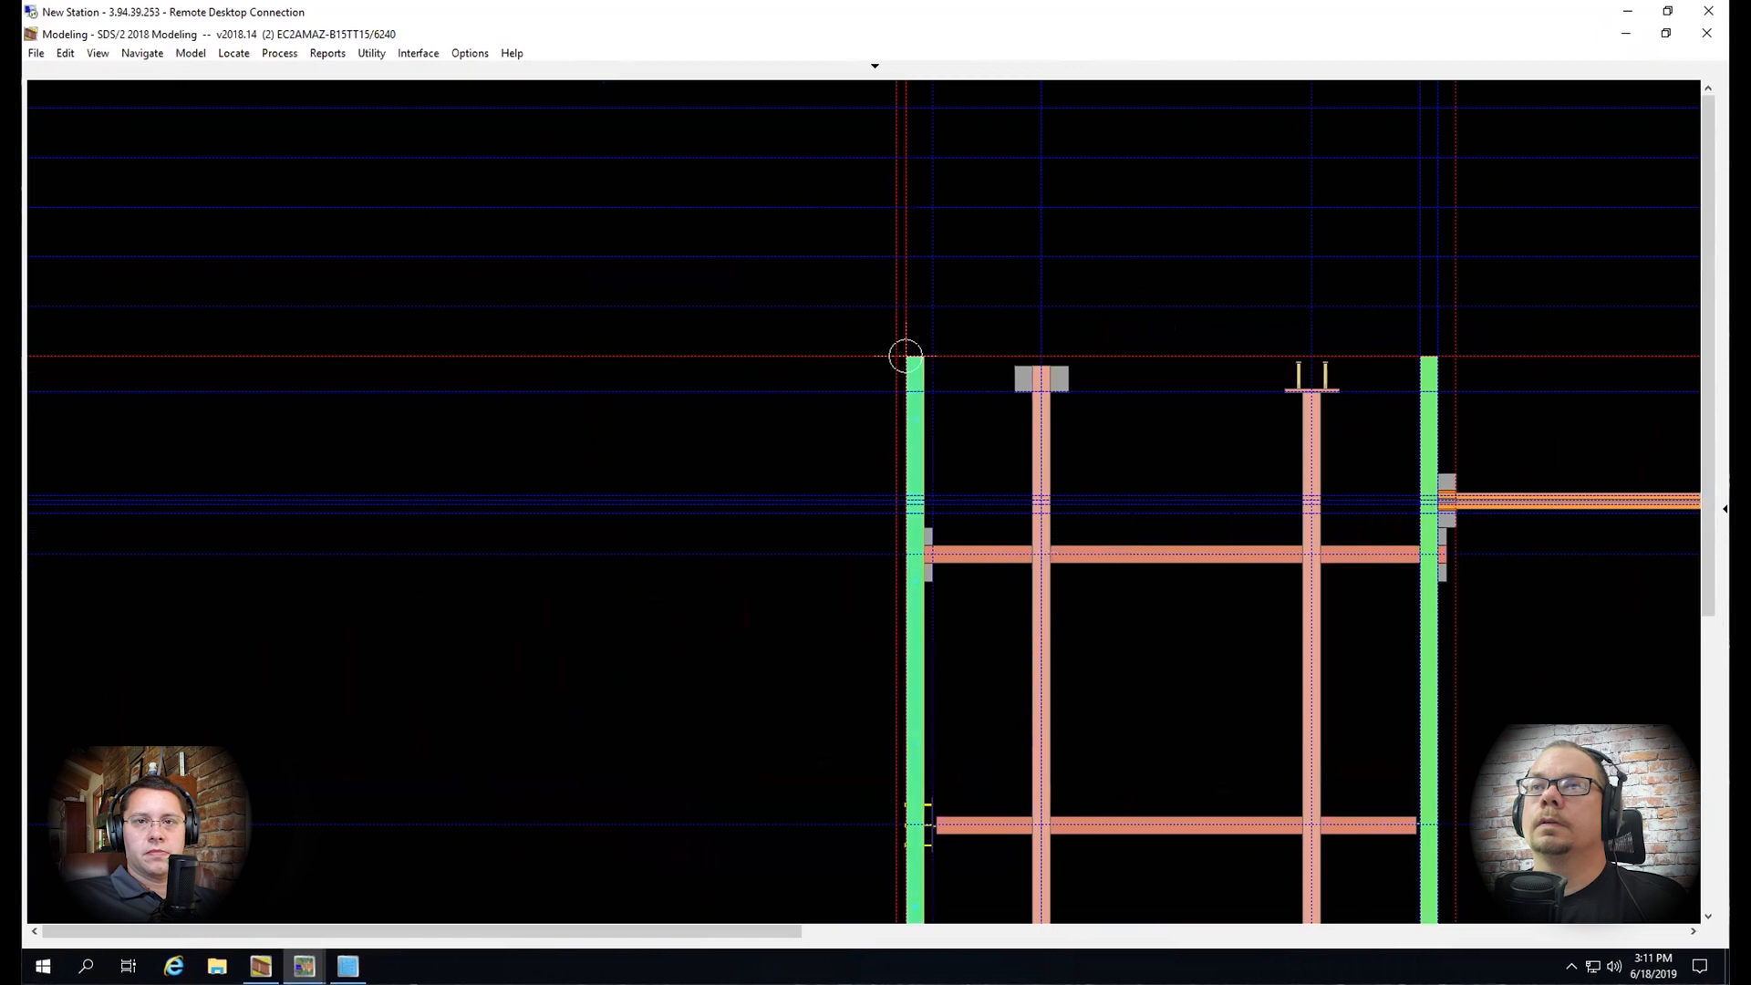
# Edit both long embed plates together and set their fixed column spacing to 5
pyautogui.rightClick(940, 381)
pyautogui.click(970, 390)
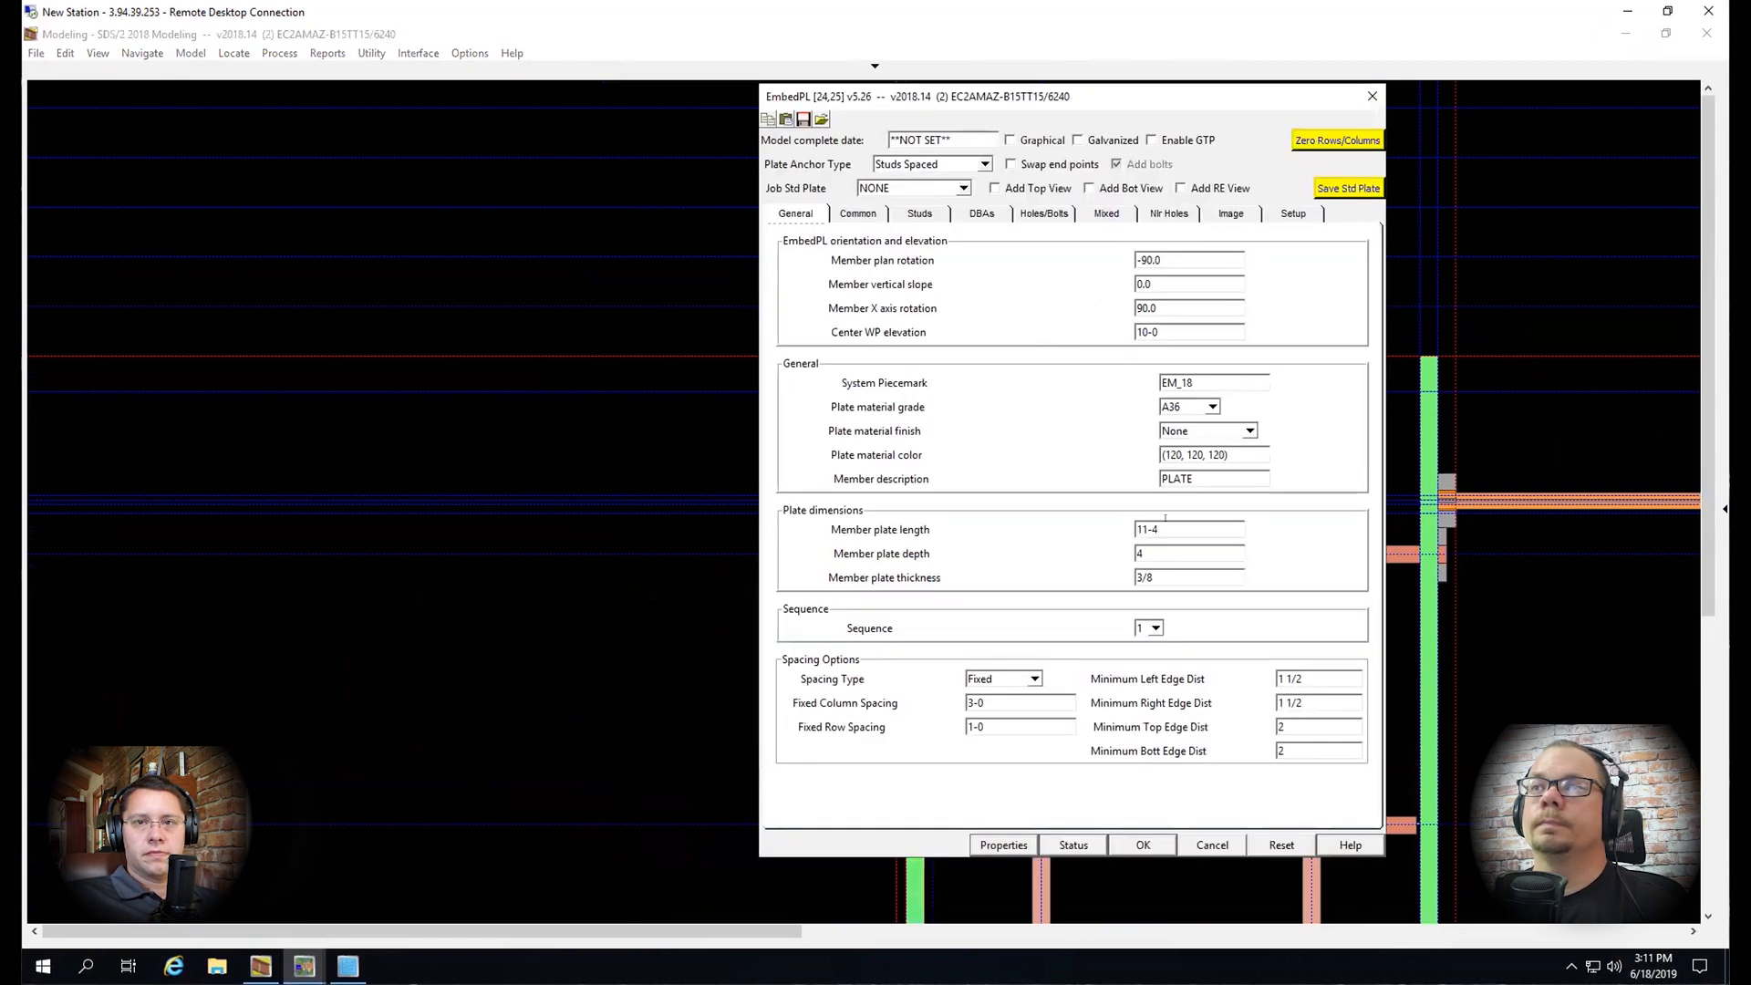
pyautogui.click(1008, 693)
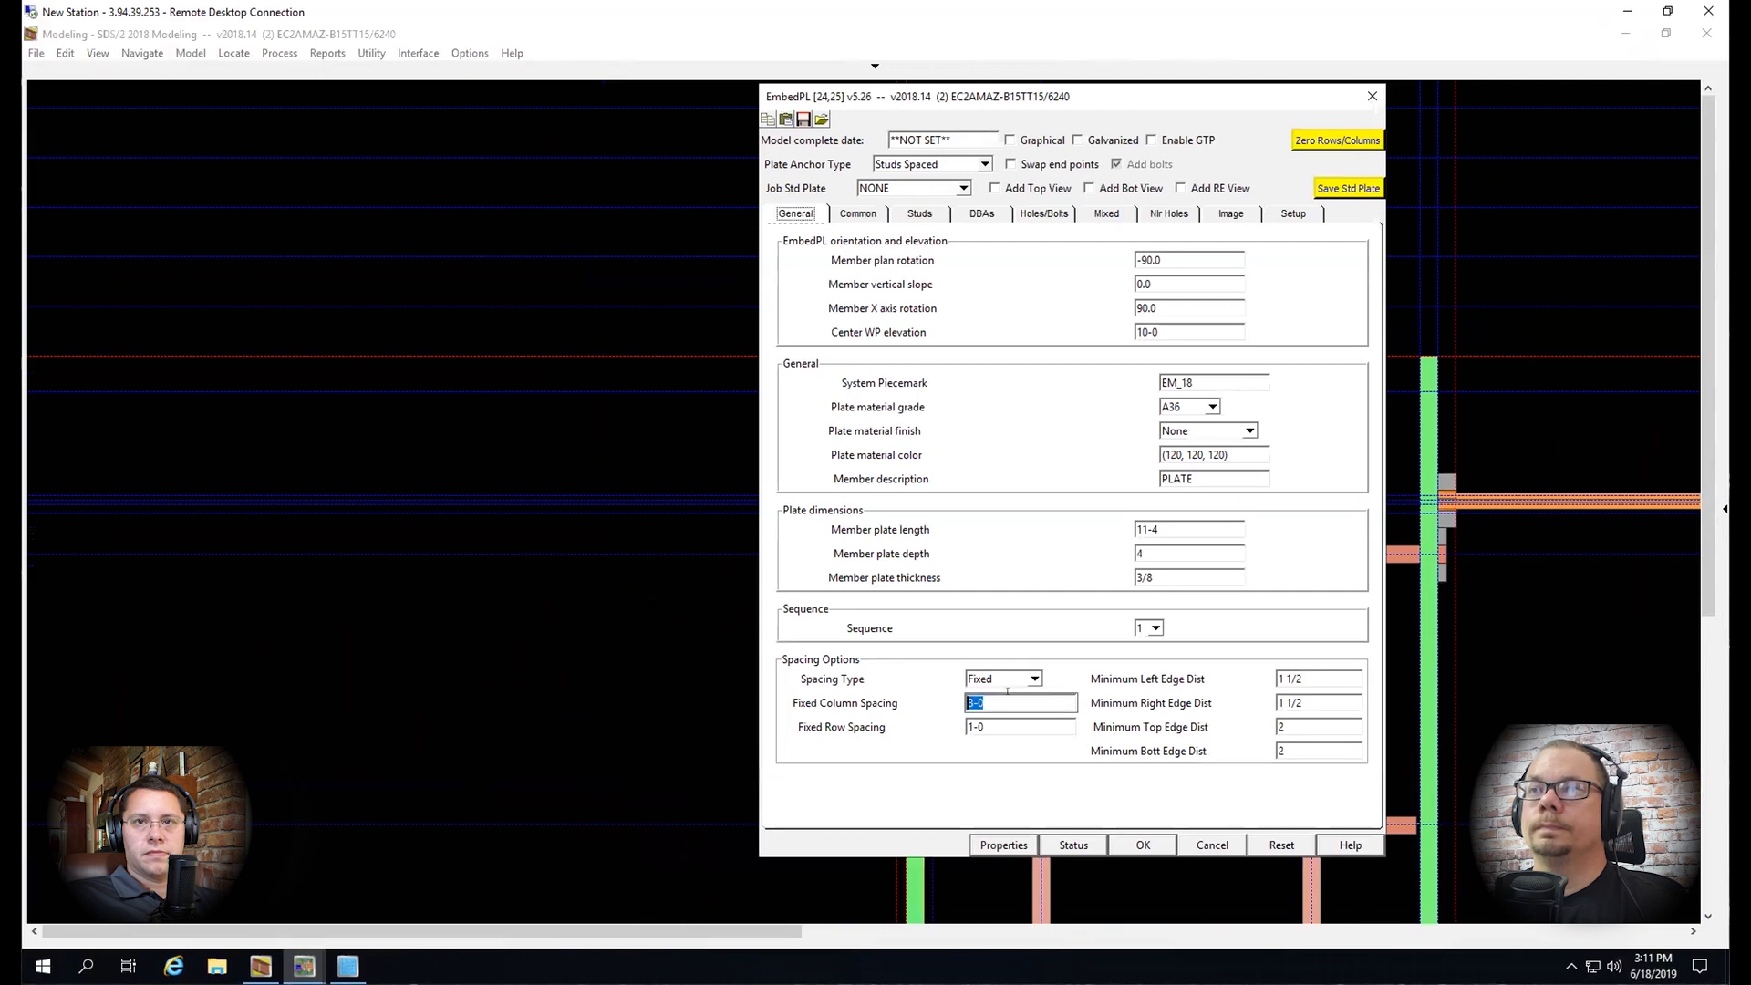
pyautogui.write('8')
pyautogui.press('Return')
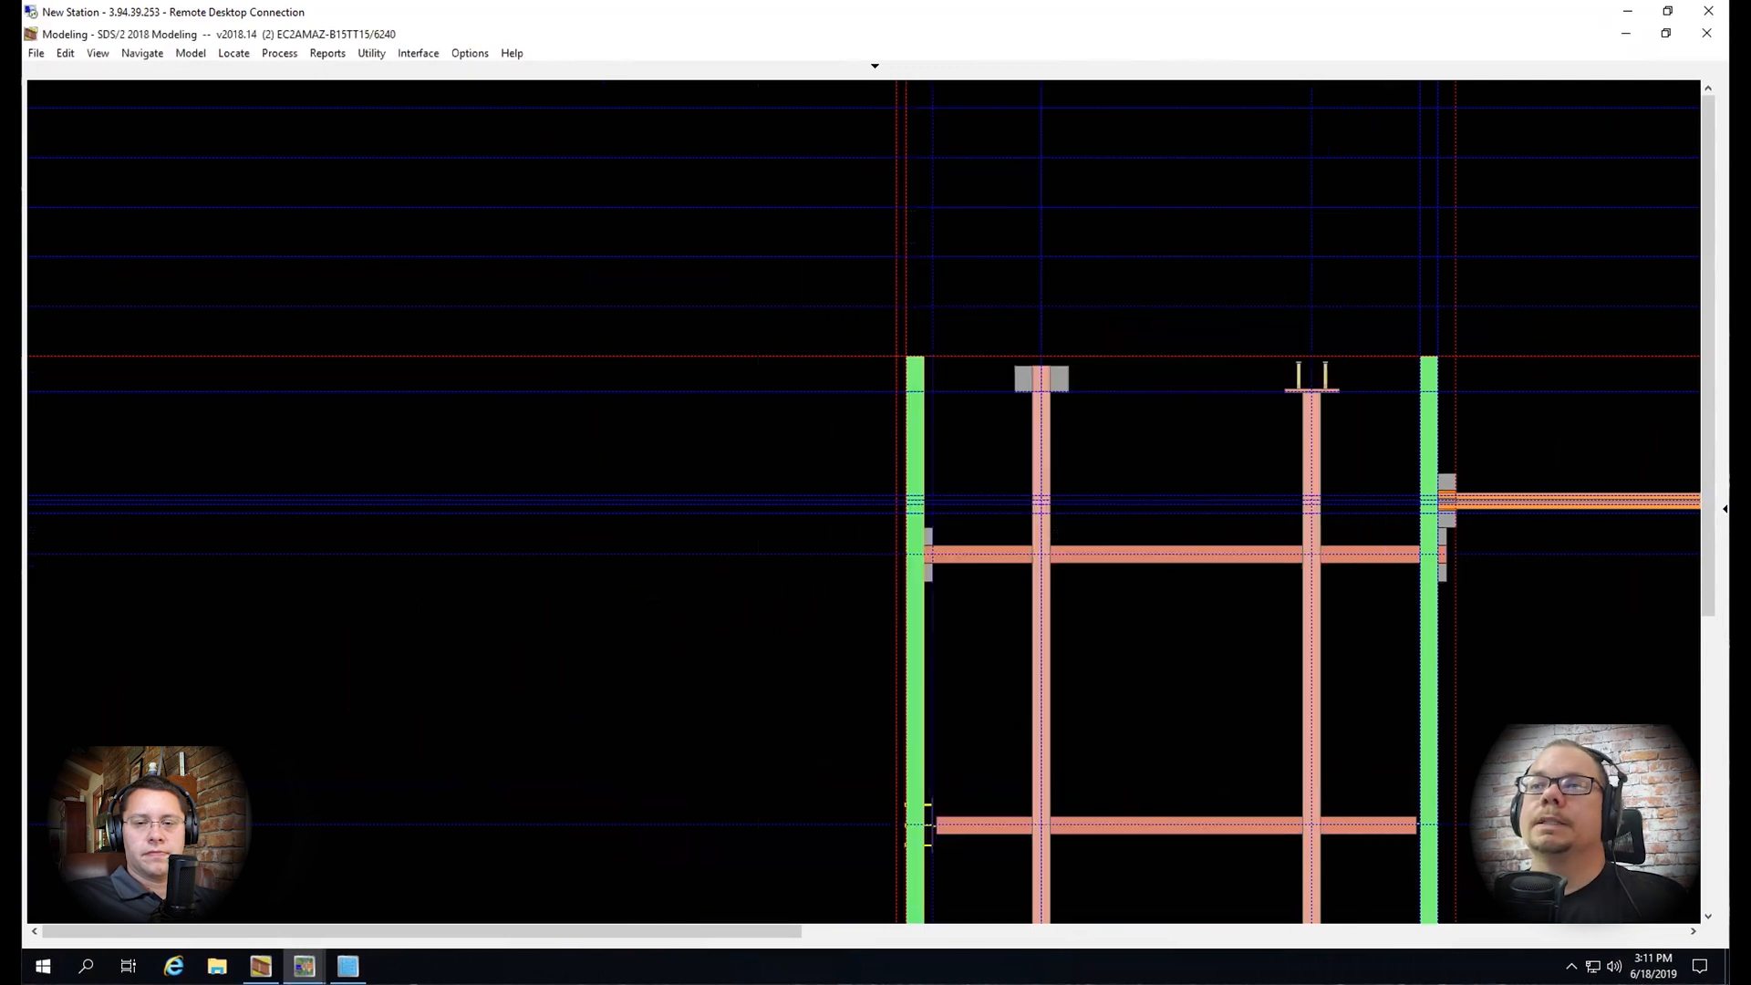
# Show both long embed plates in a 3D view and set their fixed column spacing to 1-0
pyautogui.moveTo(902, 355); pyautogui.dragTo(1030, 137, button='middle')
pyautogui.scroll(3, 1164, 389)
pyautogui.rightClick(1165, 390)
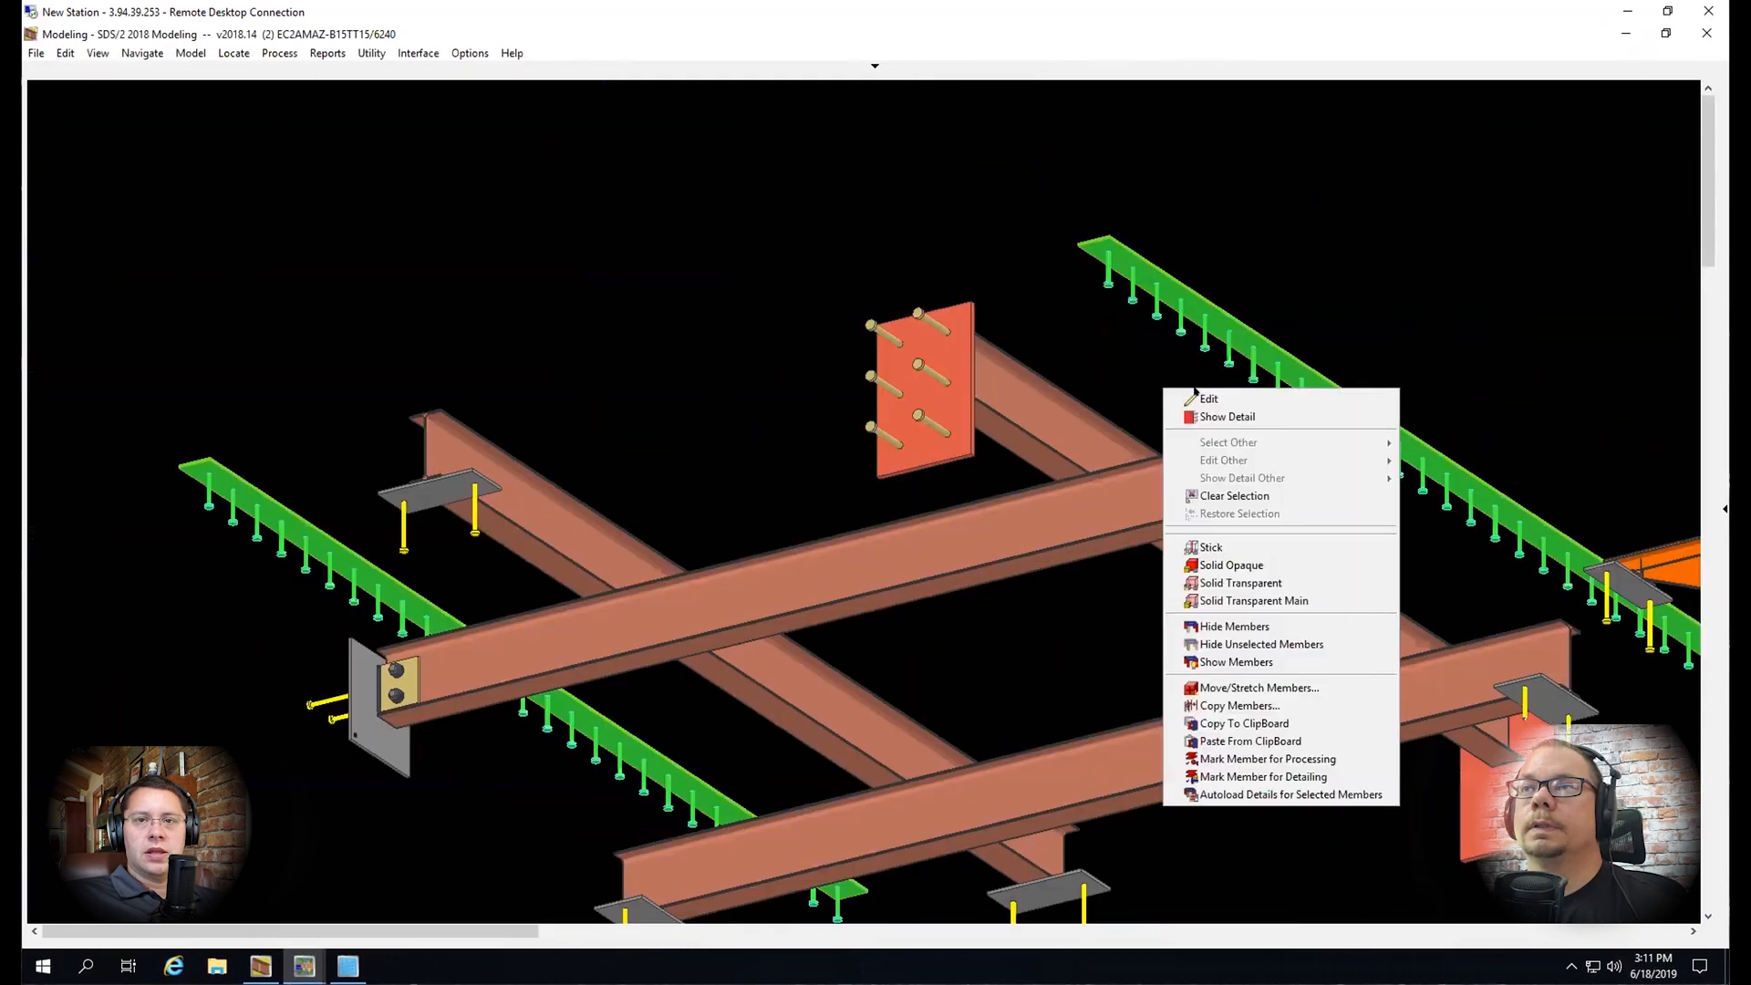
pyautogui.click(1221, 399)
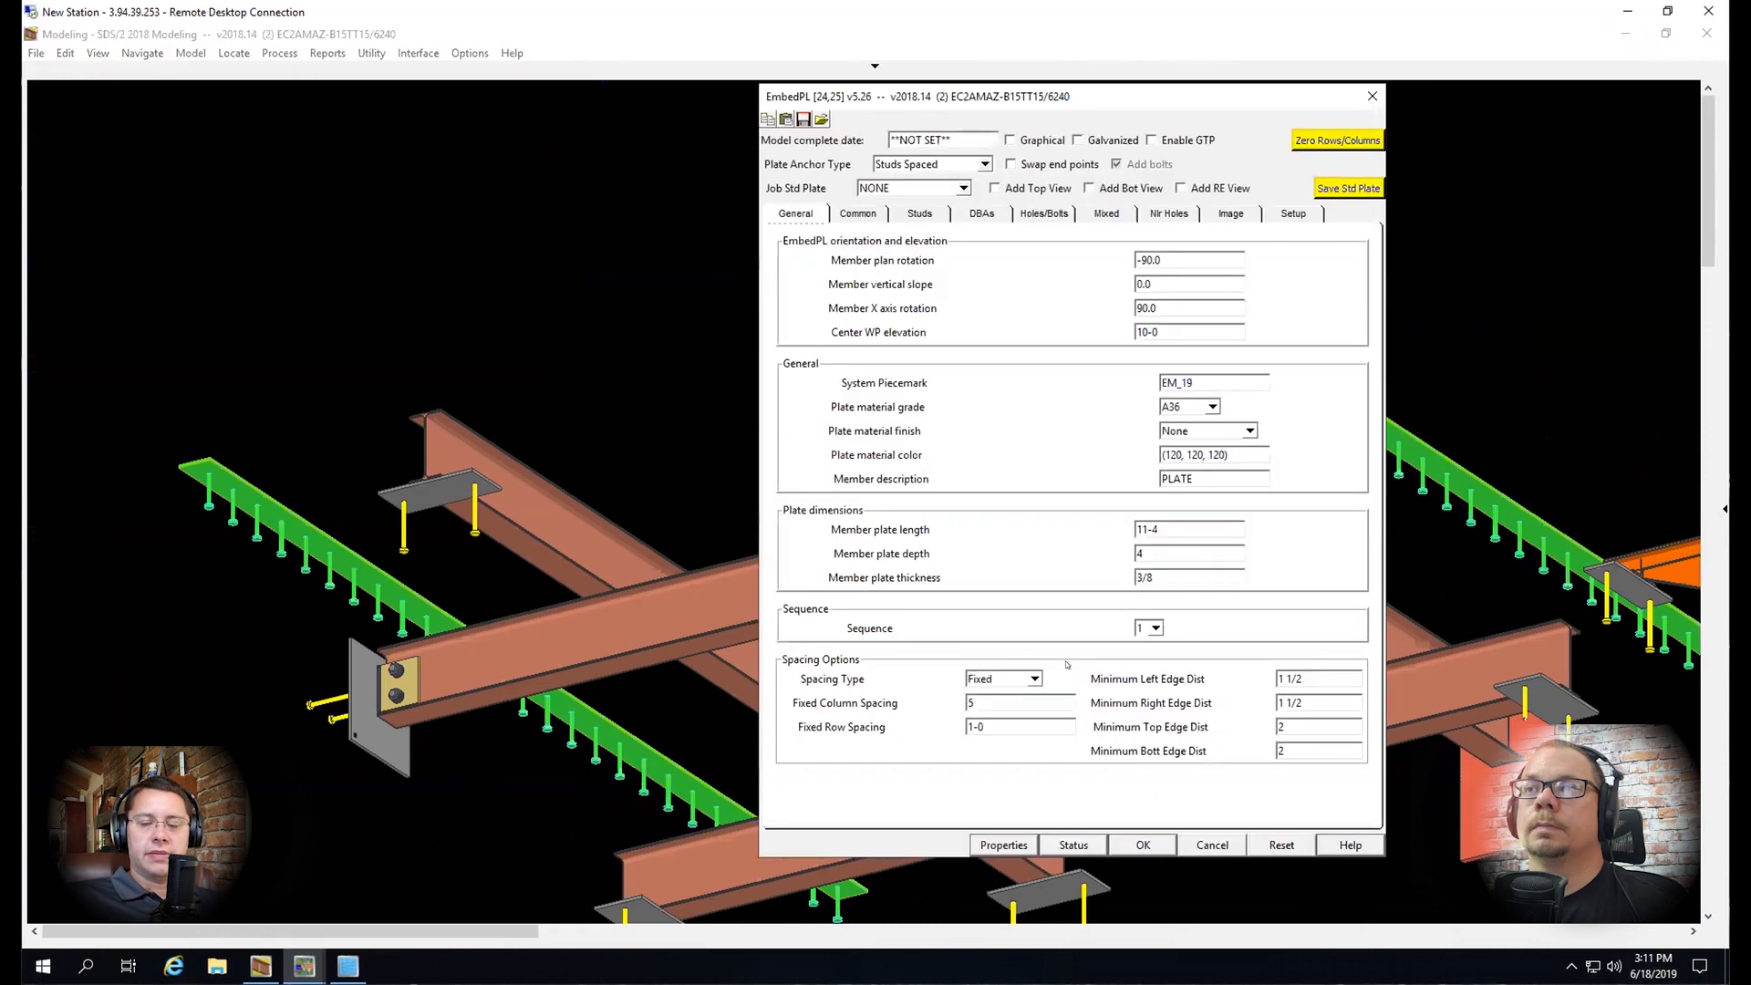
pyautogui.doubleClick(1025, 703)
pyautogui.write('10')
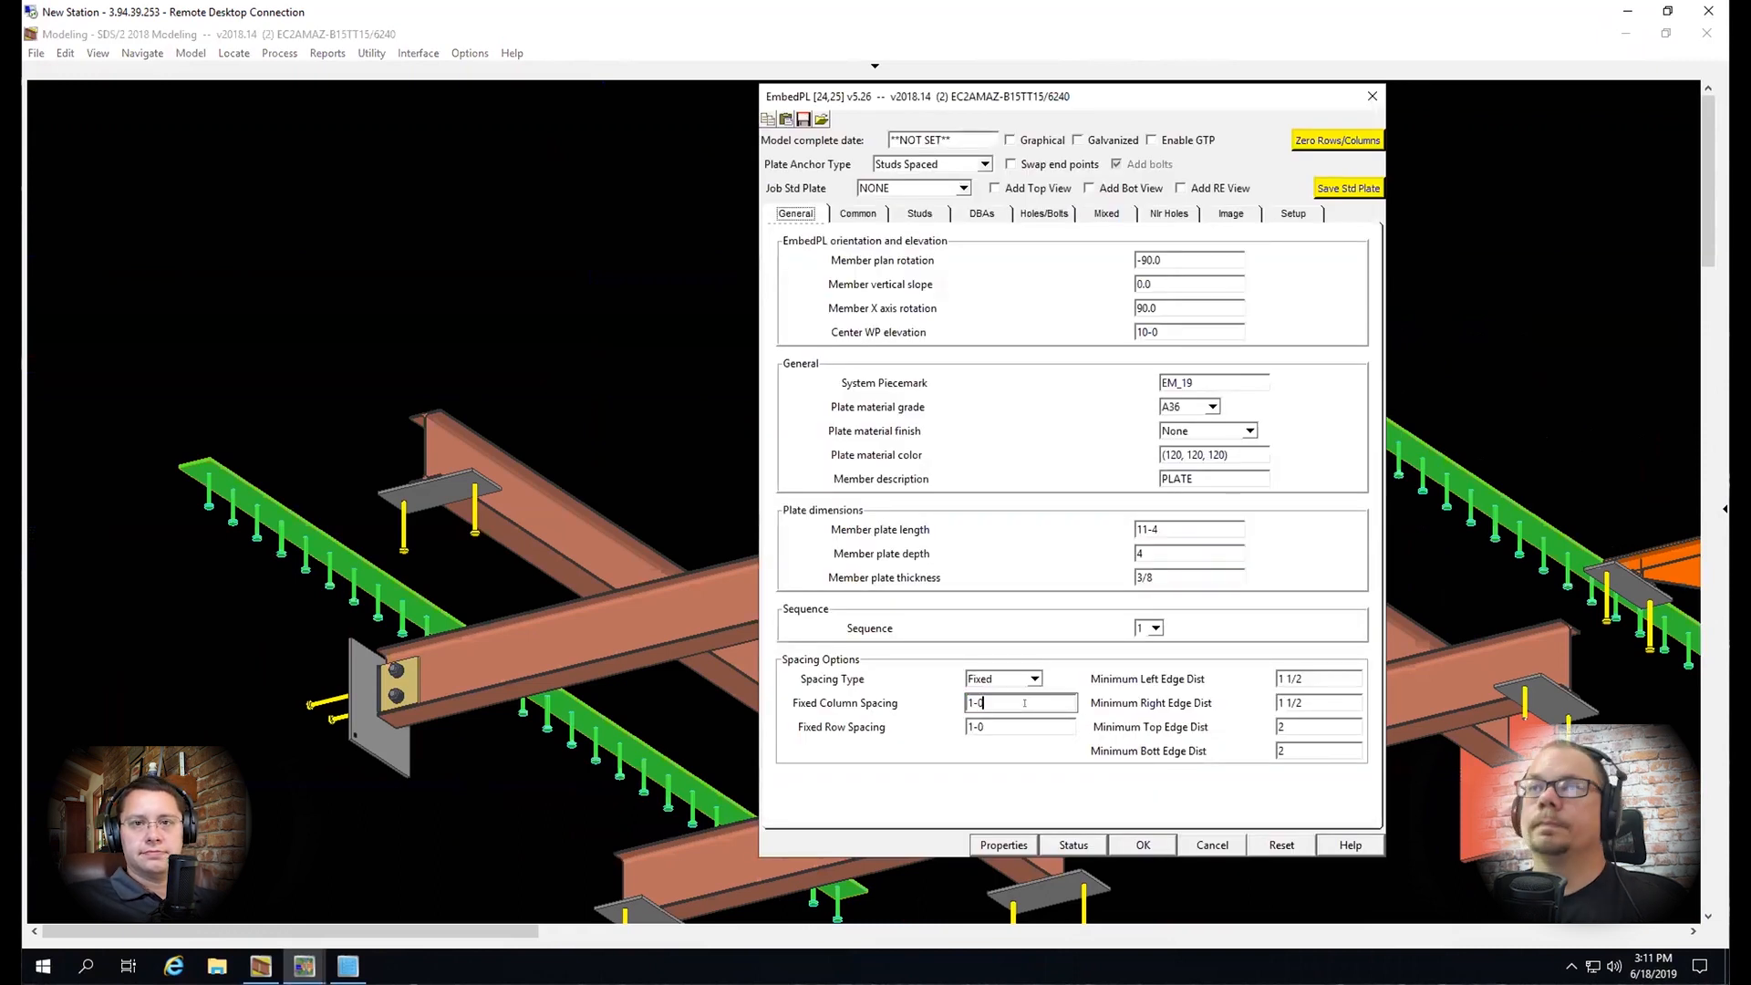
pyautogui.press('Return')
# Edit both long embed plates together and save their settings as a job standard plate named "Matt plate 1"
pyautogui.rightClick(1024, 280)
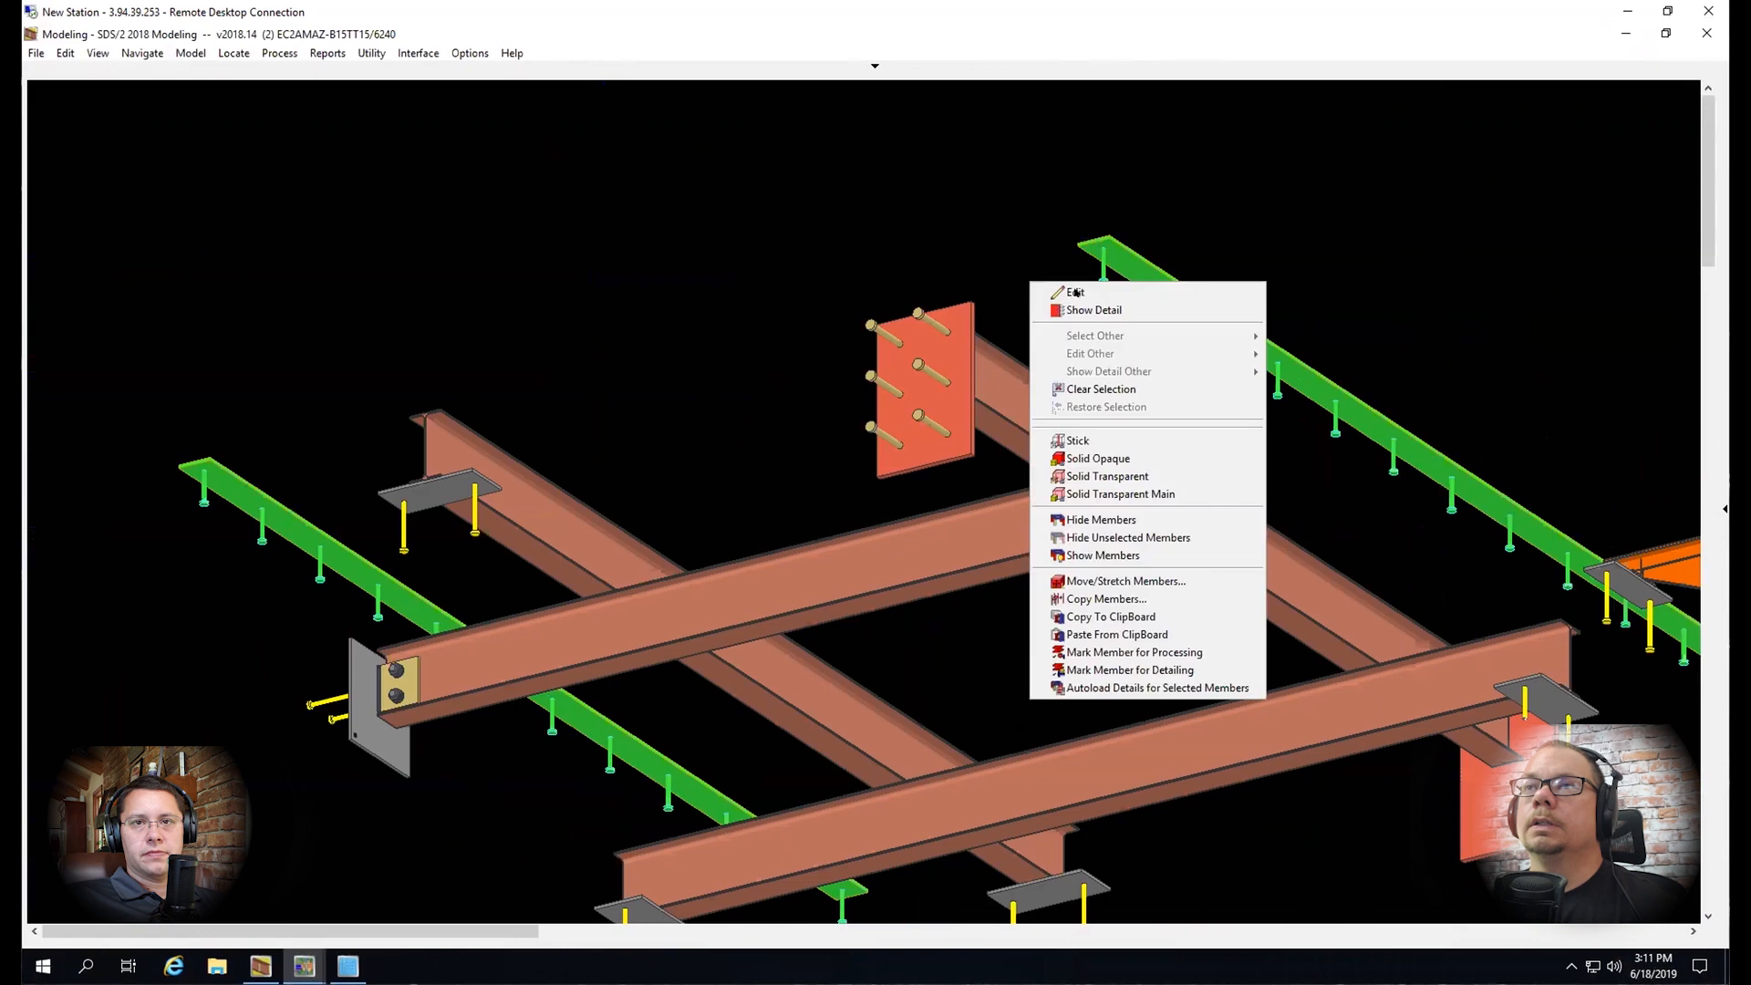
pyautogui.click(1085, 291)
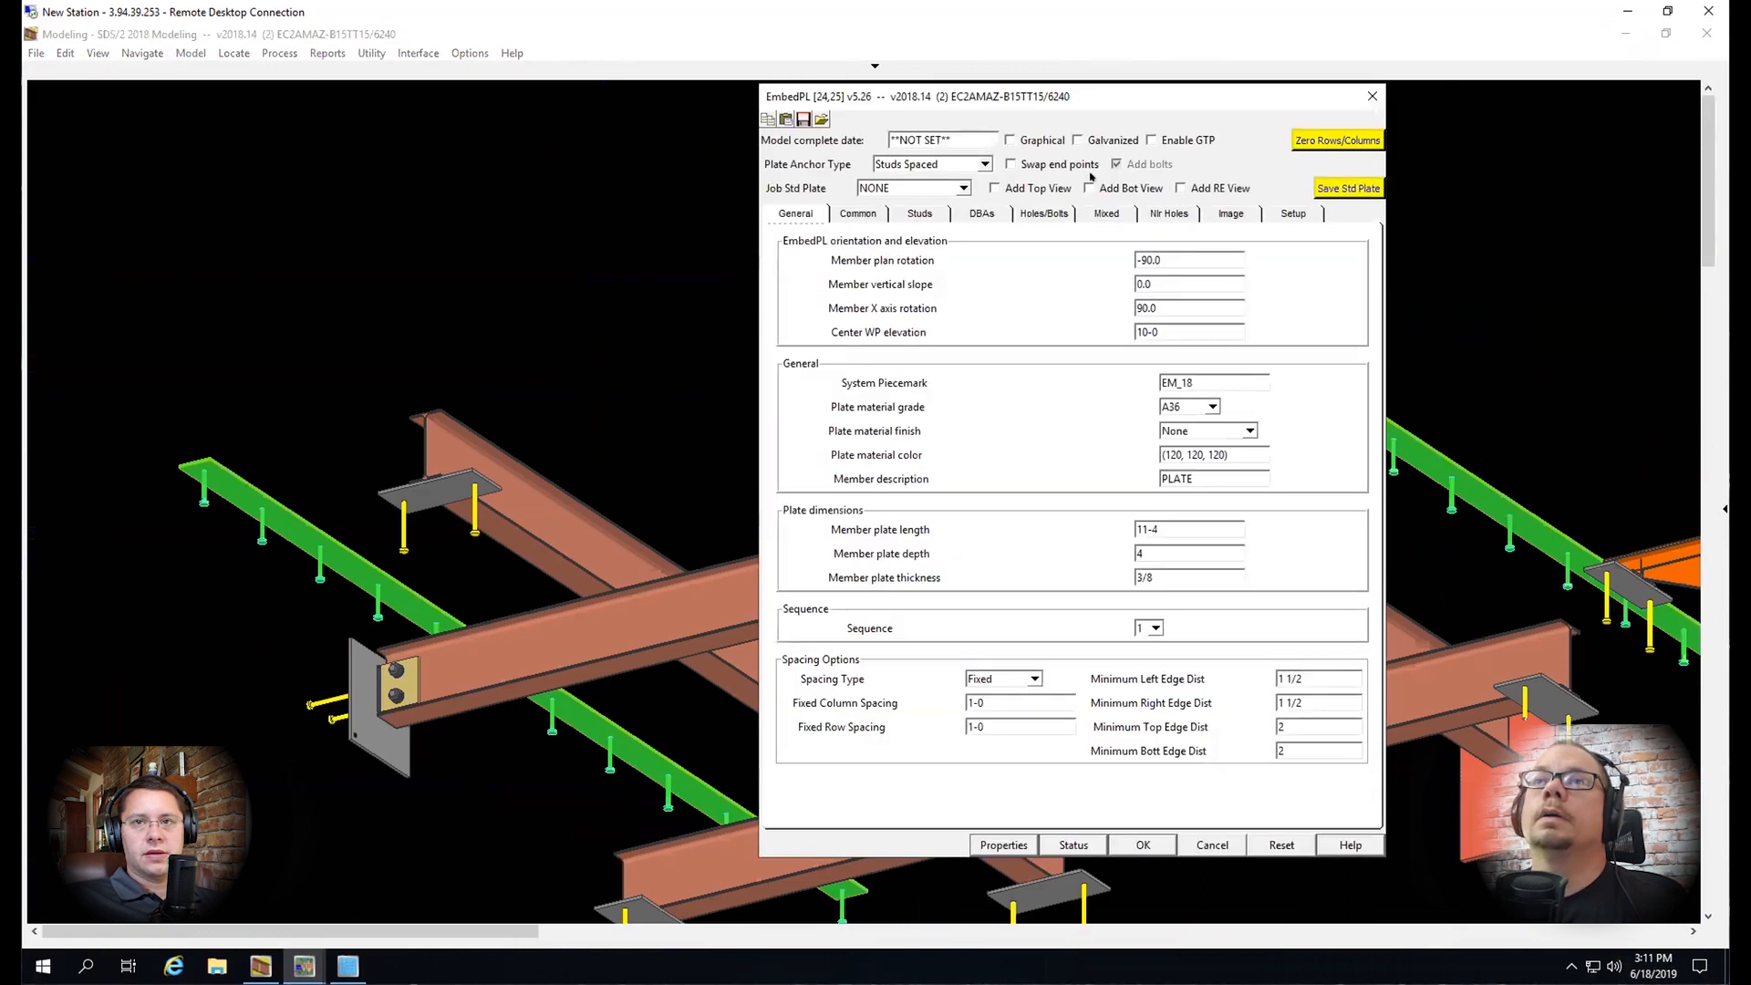
pyautogui.click(962, 187)
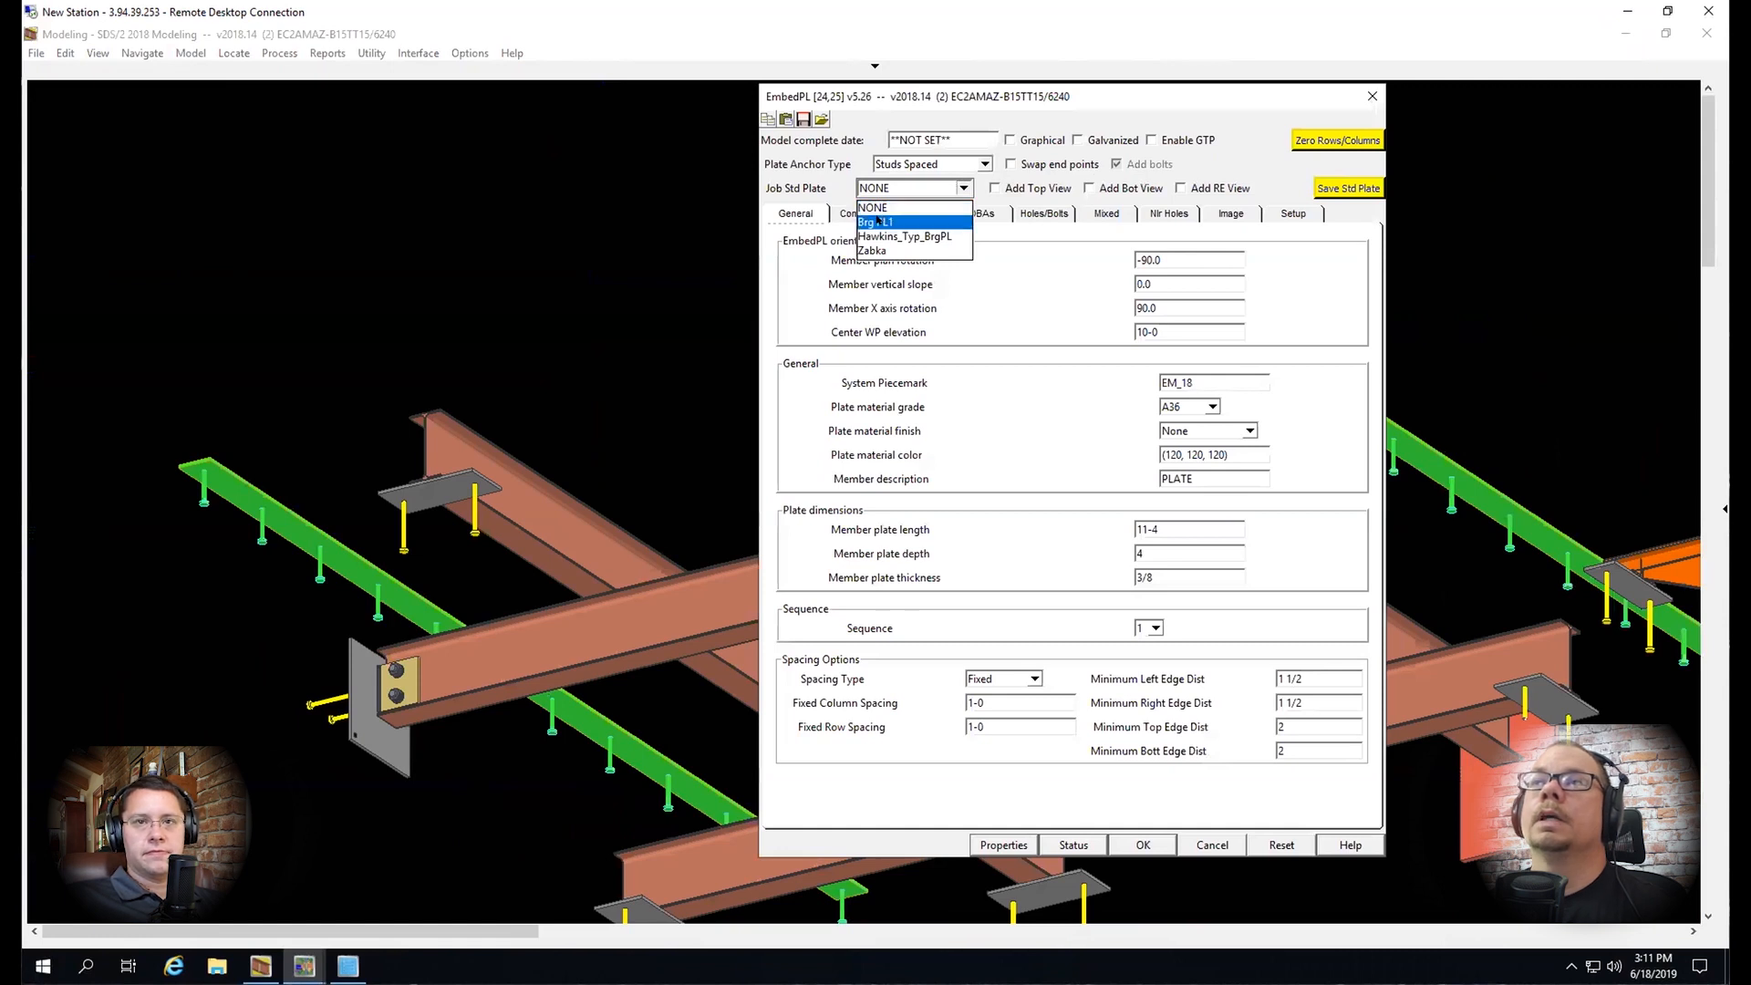
pyautogui.click(962, 185)
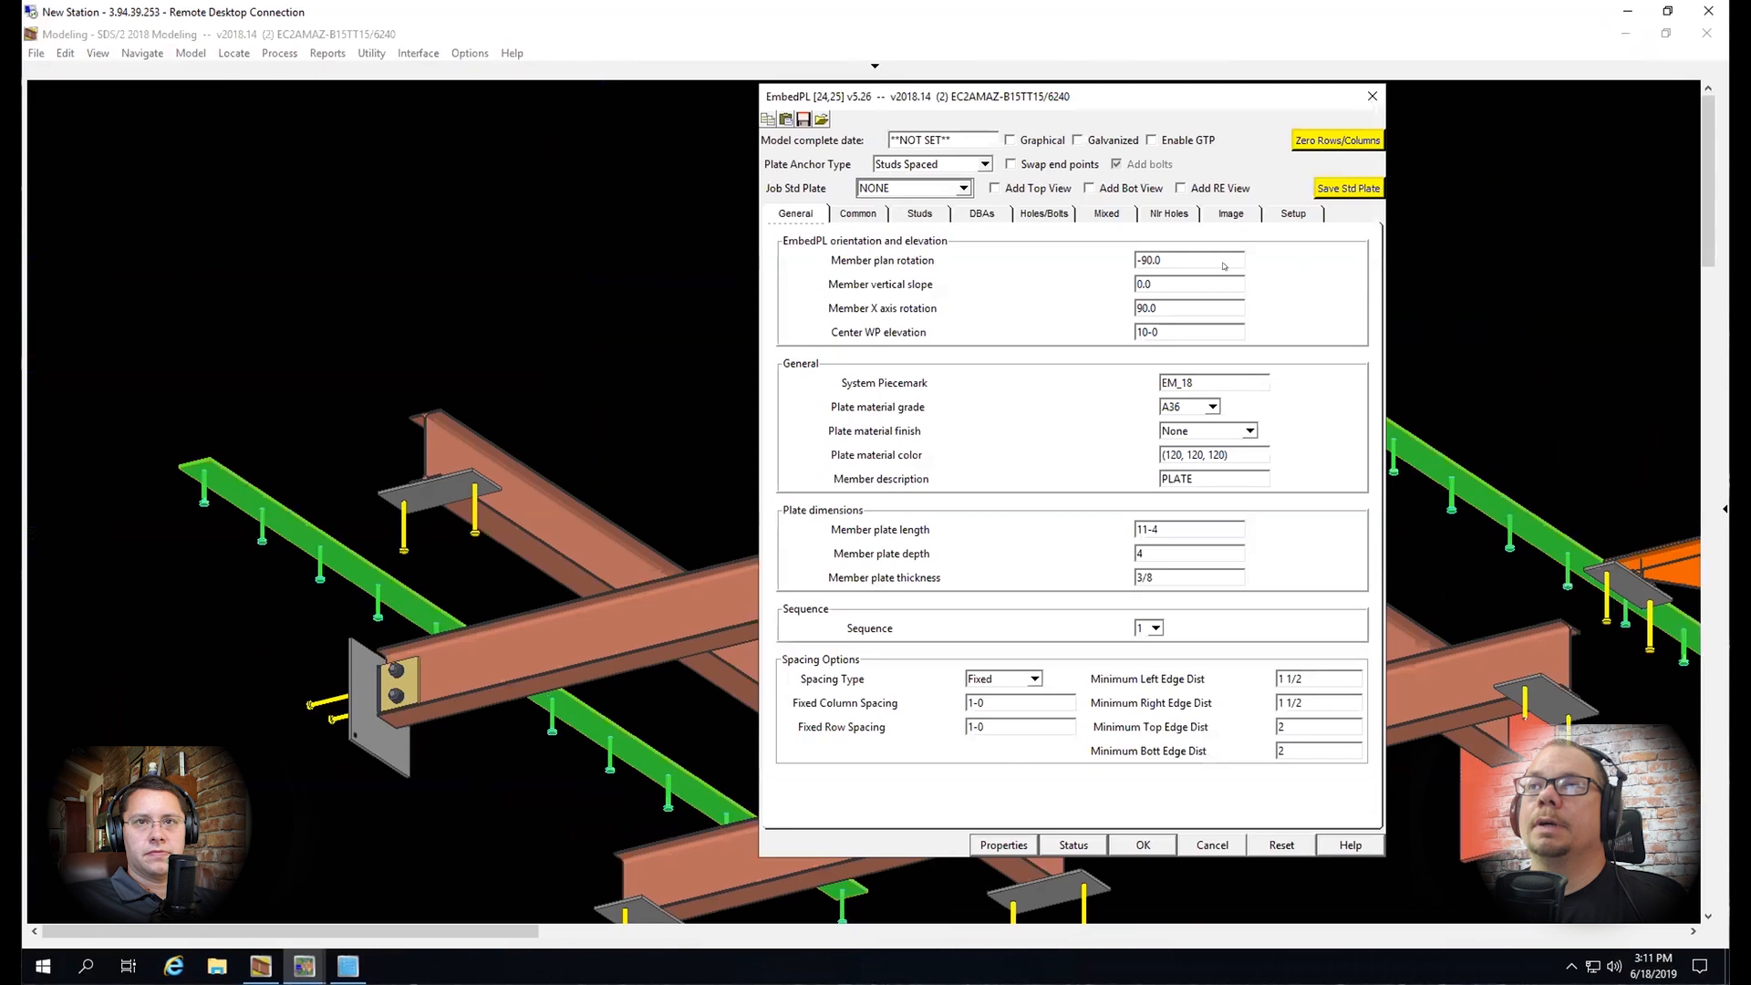
pyautogui.click(1332, 184)
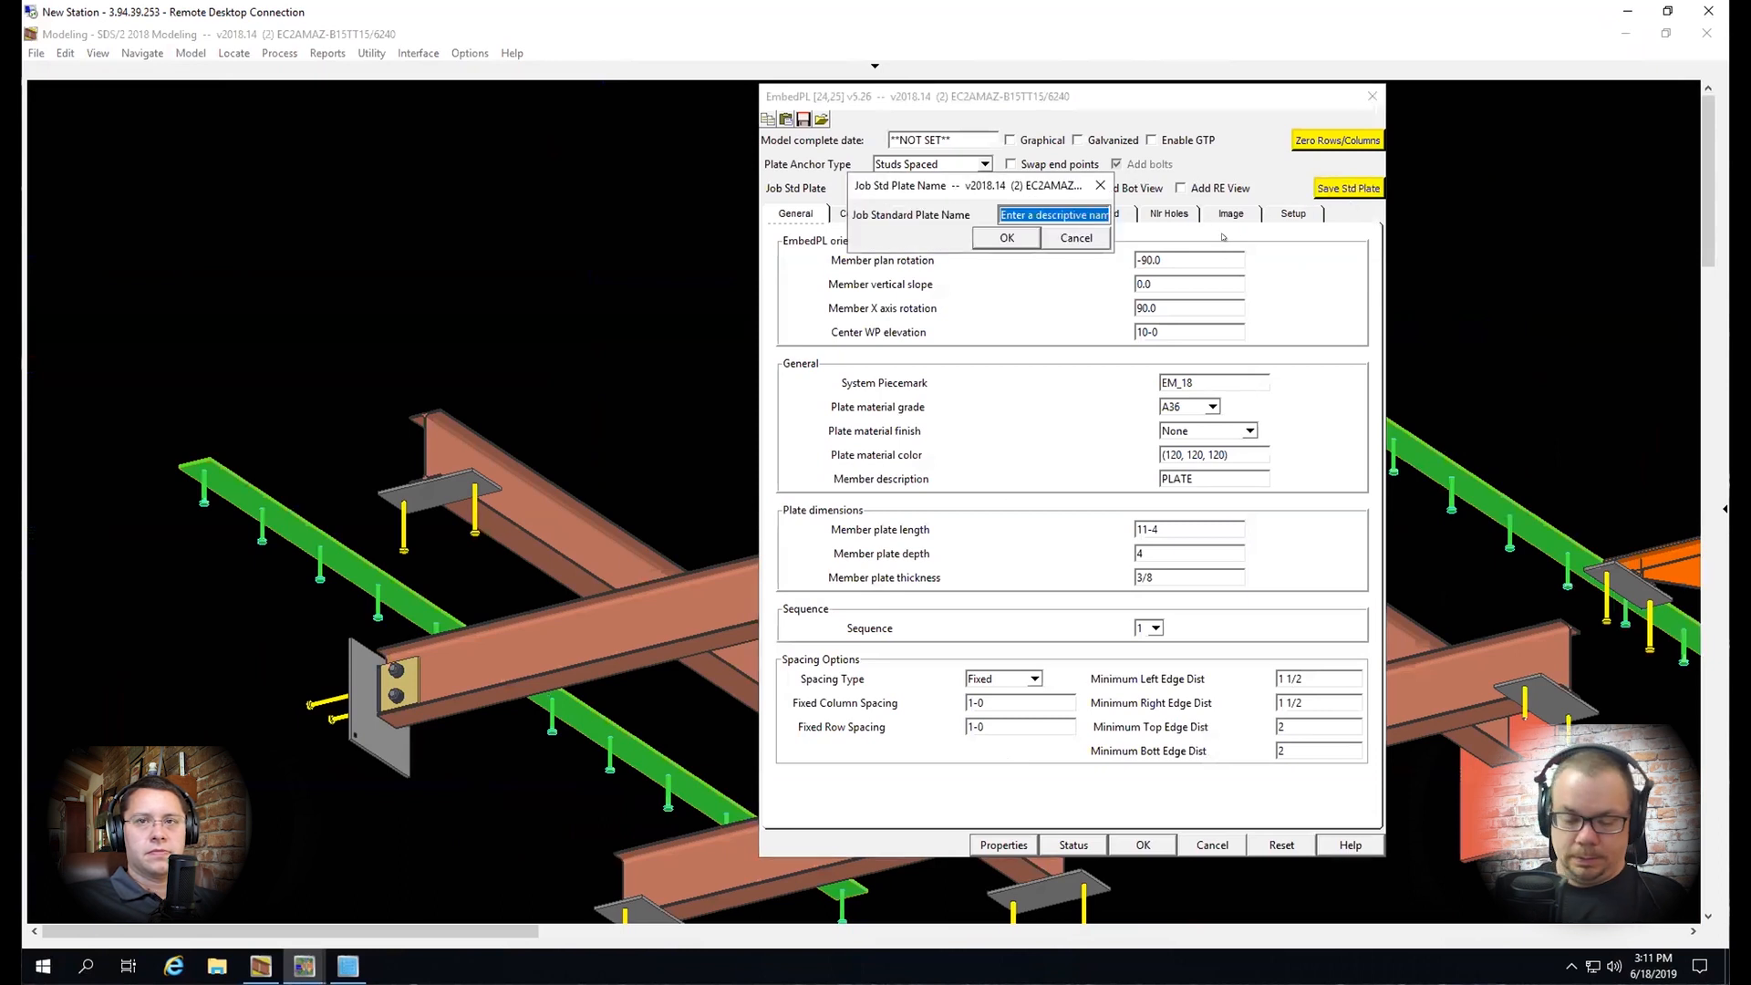
pyautogui.write('mAT')
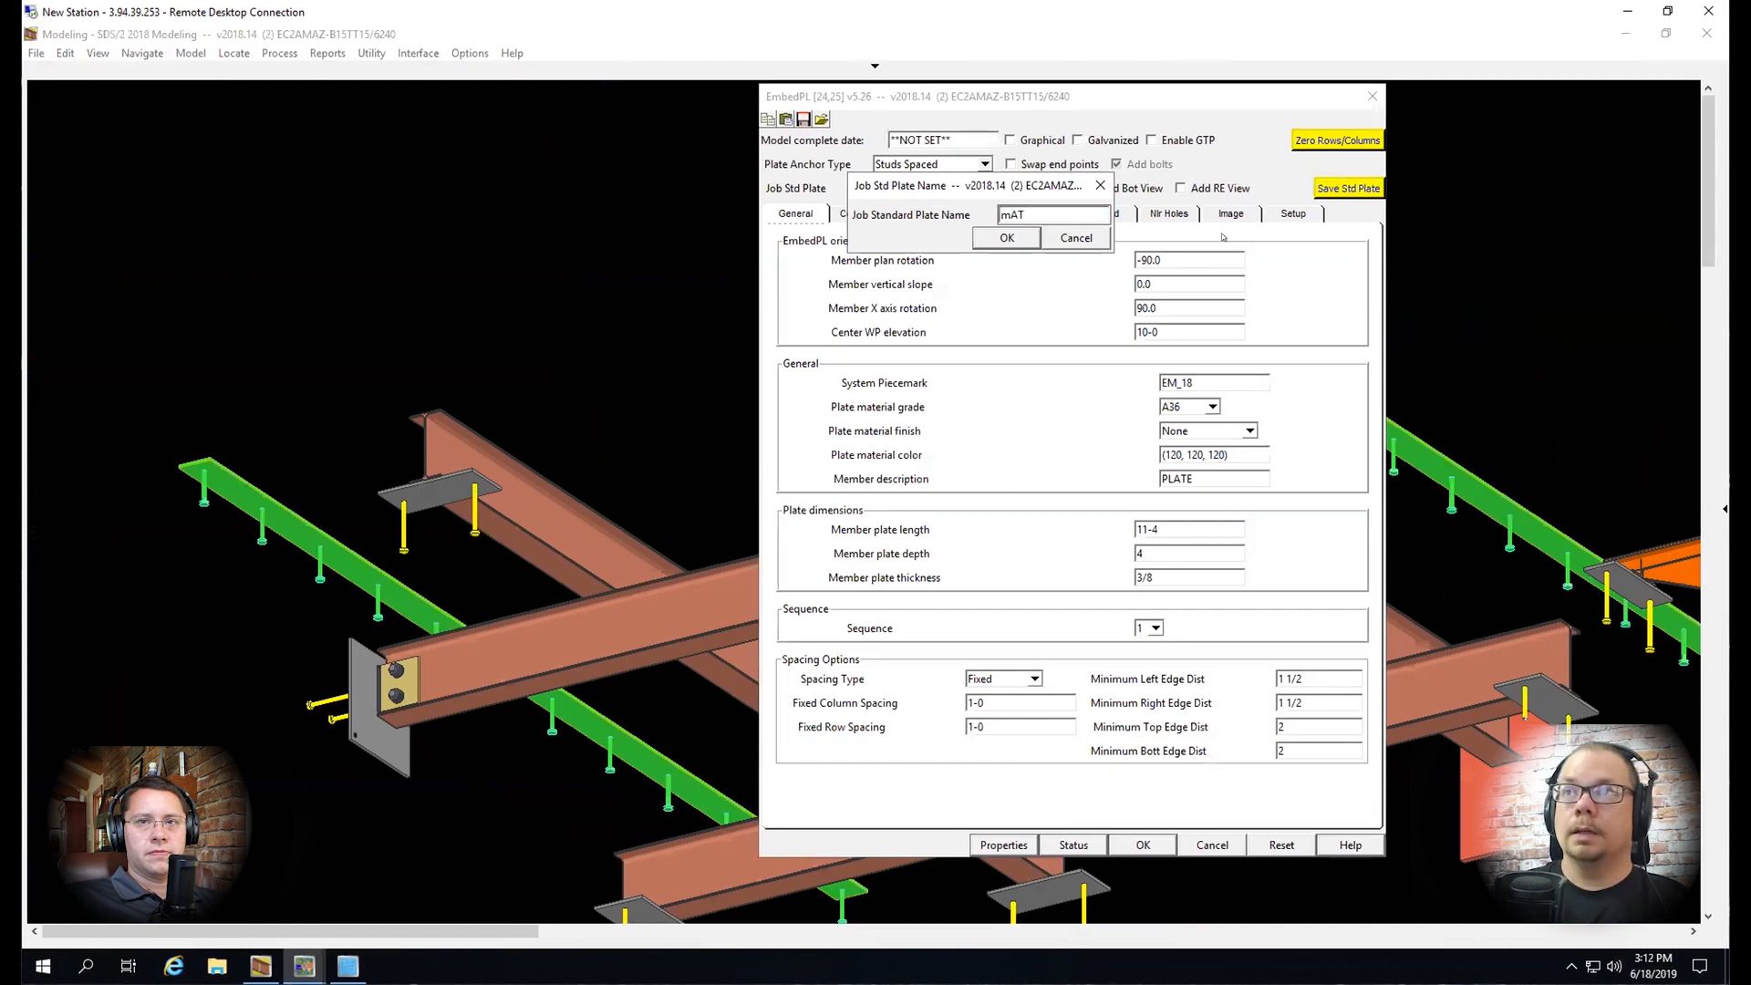
pyautogui.press('BackSpace')
pyautogui.press('BackSpace')
pyautogui.write('Matt plate 1')
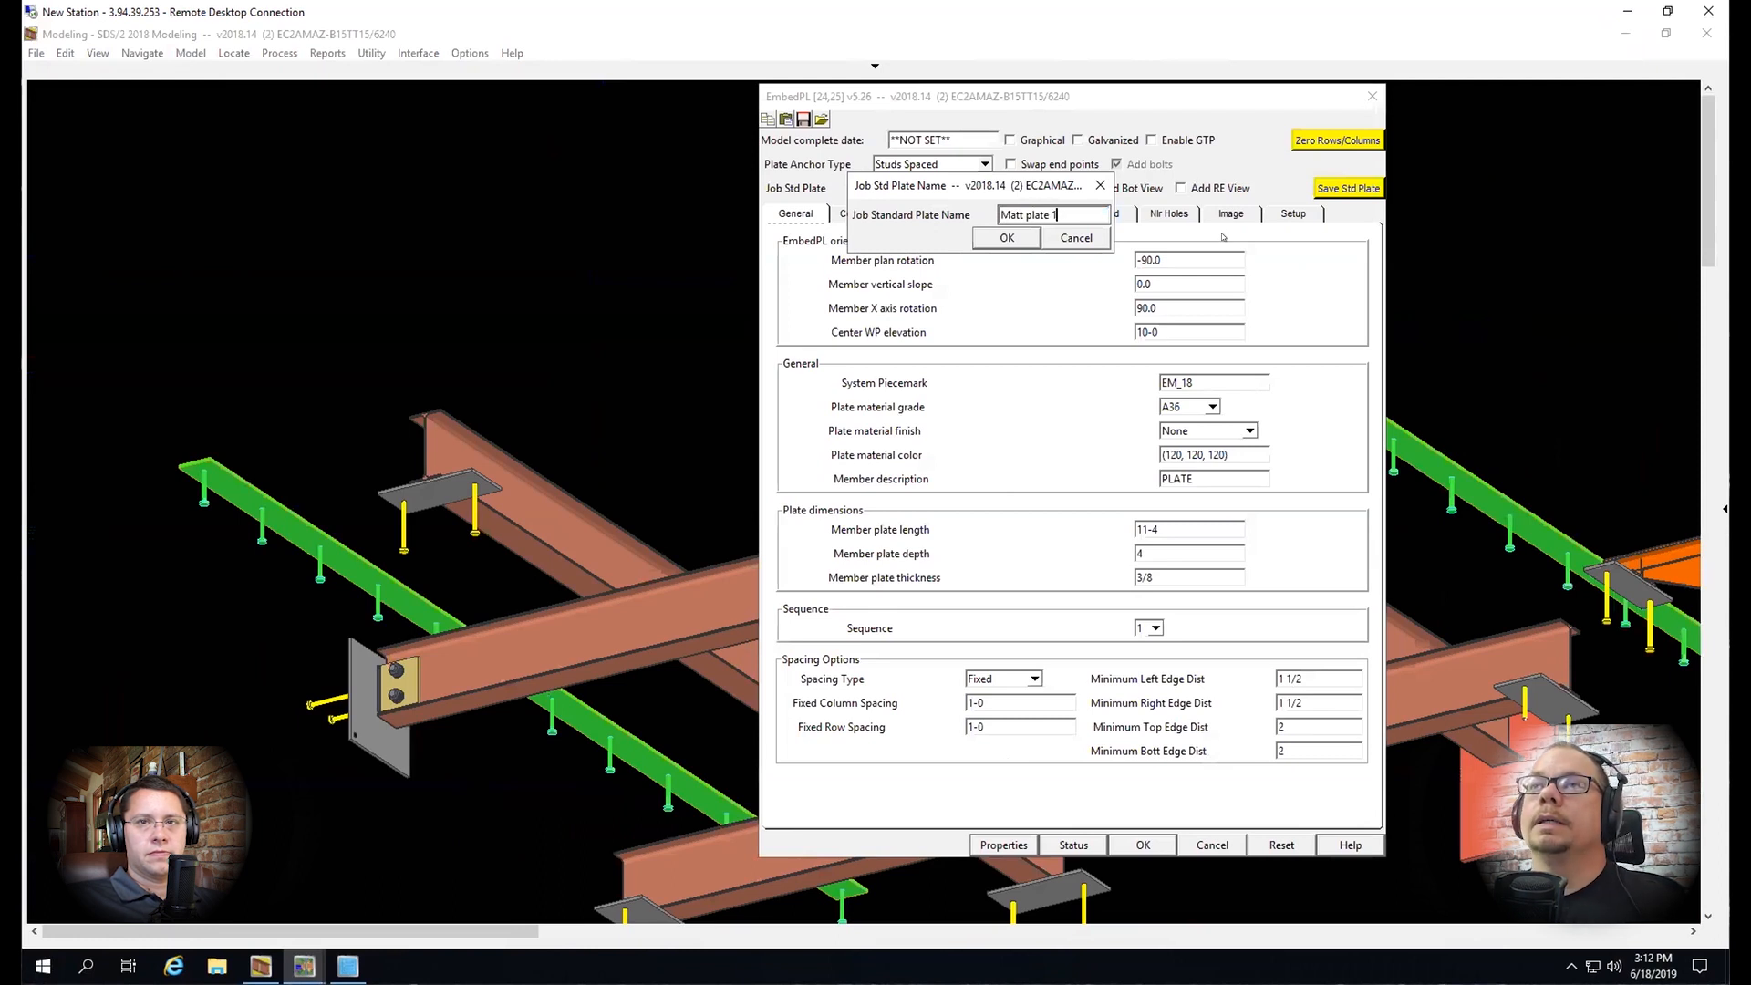
pyautogui.click(1006, 237)
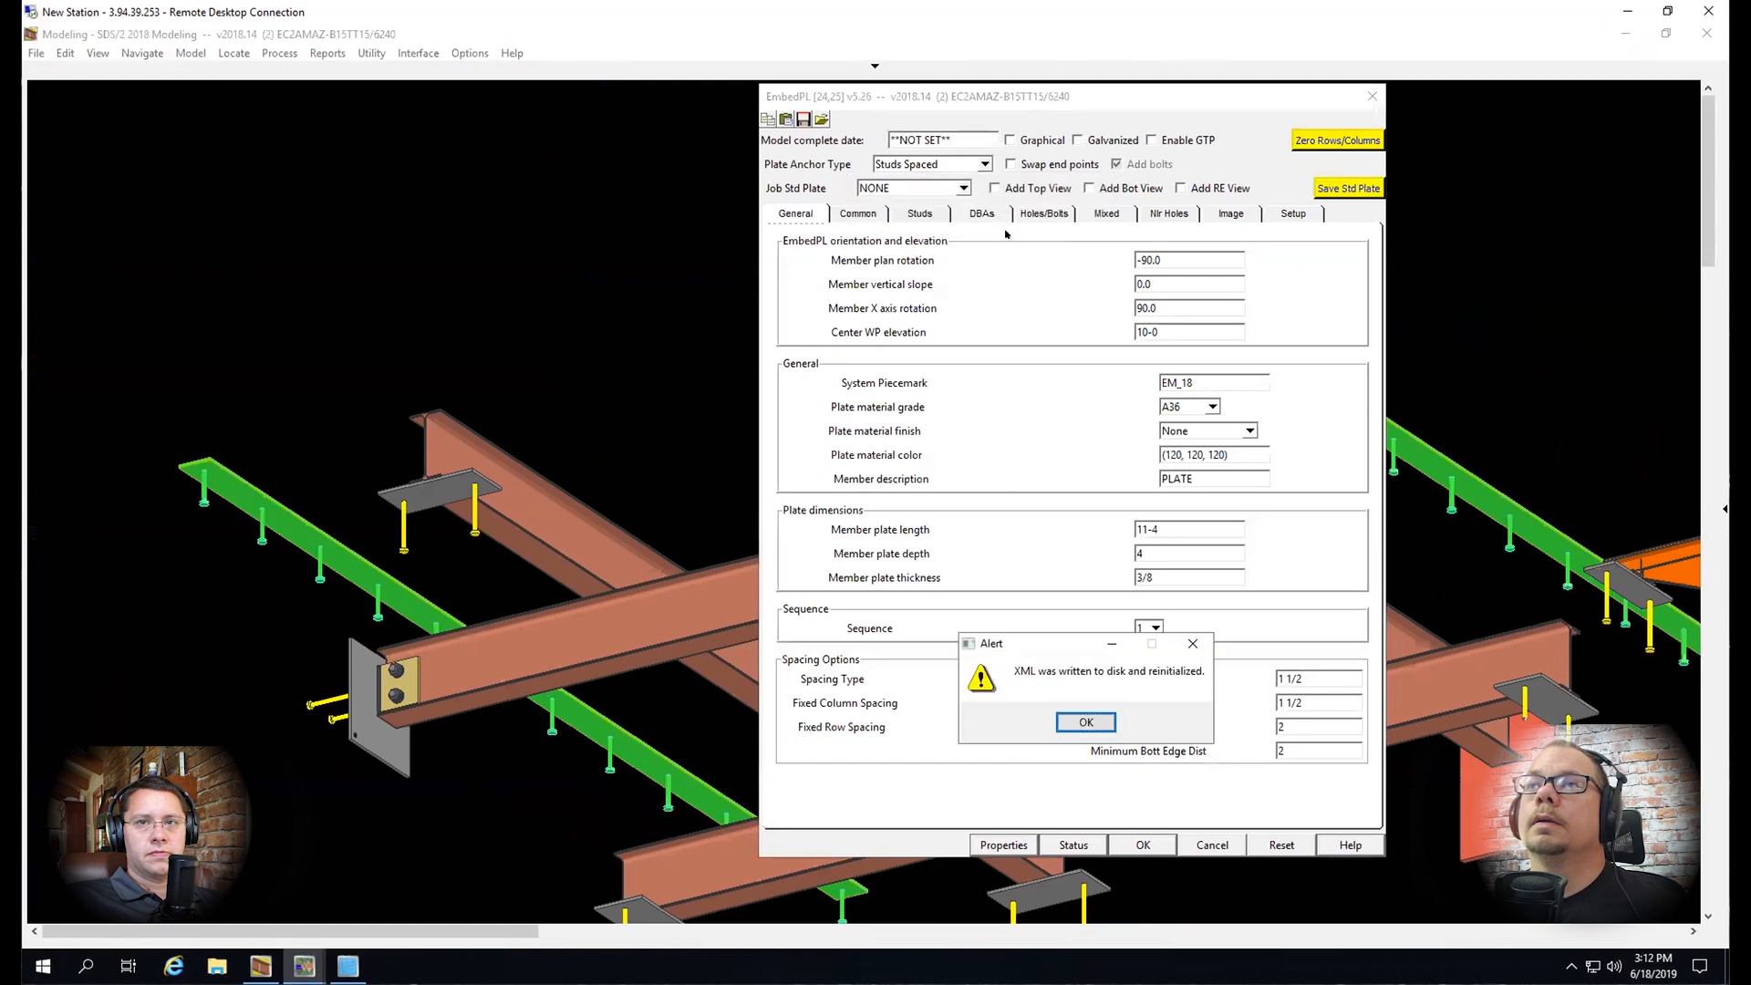
pyautogui.click(1081, 721)
pyautogui.click(1139, 844)
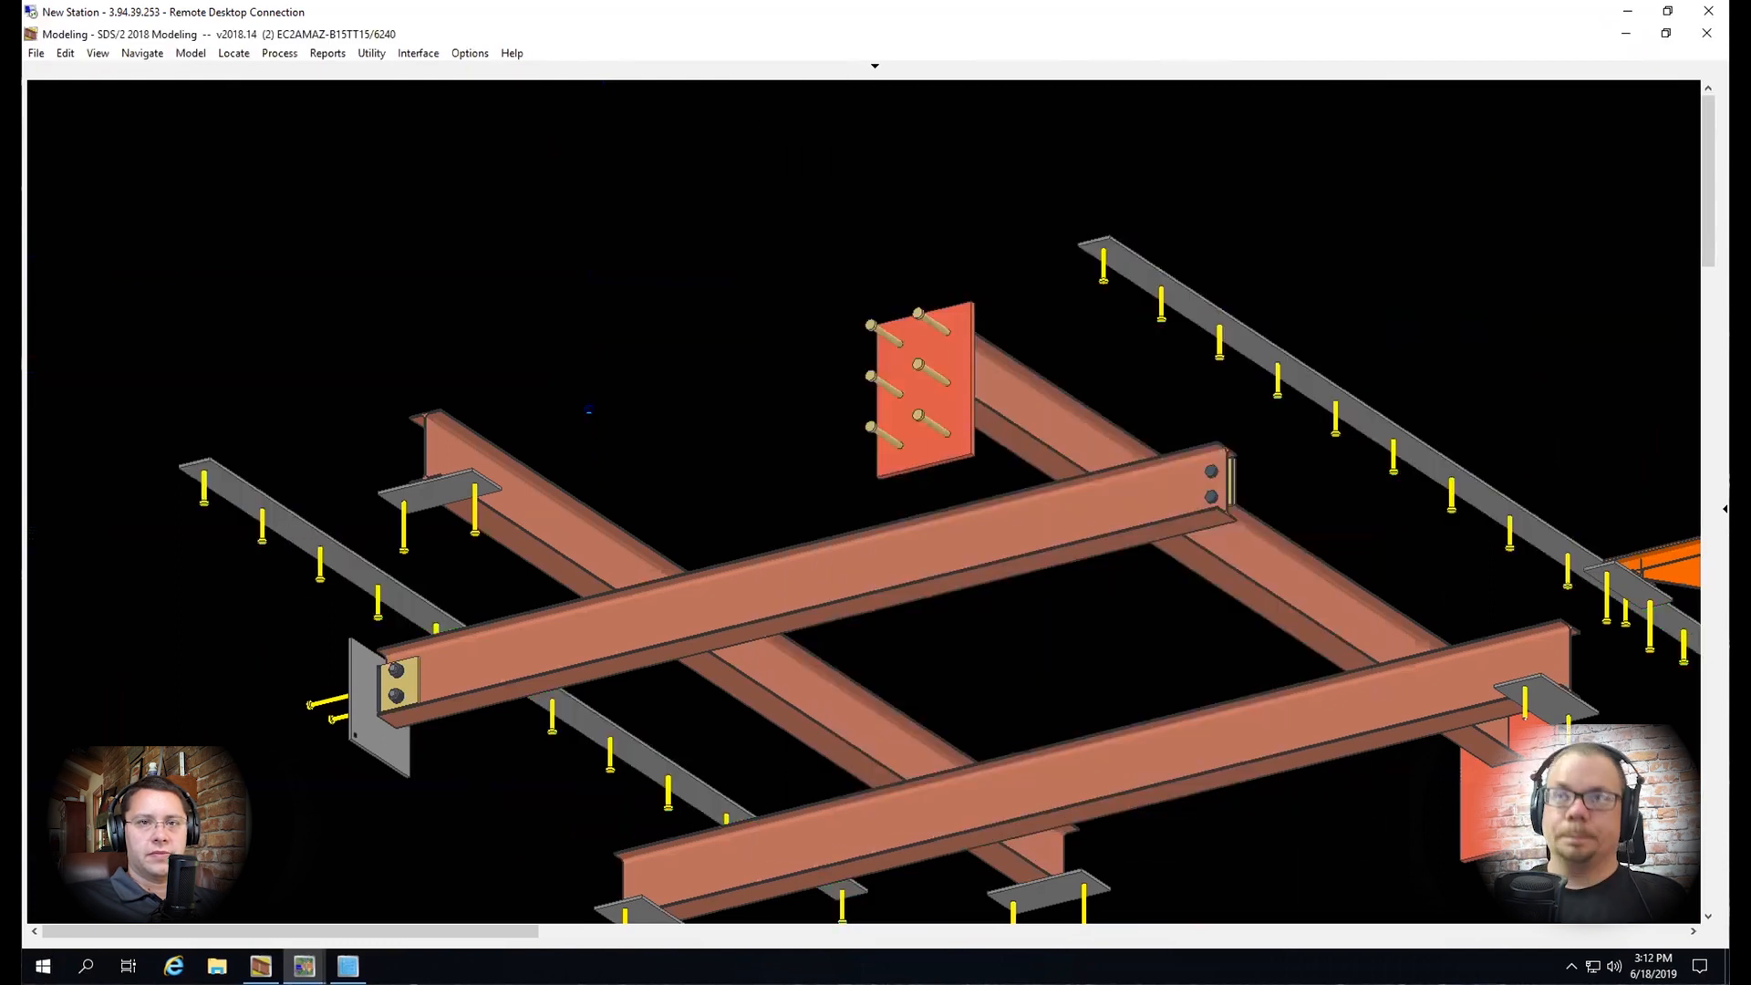
# In the plan view, open the small bearing embed plate at the upper end of the first vertical beam and accept its settings as they are
pyautogui.press('Tab')
pyautogui.scroll(-4, 753, 525)
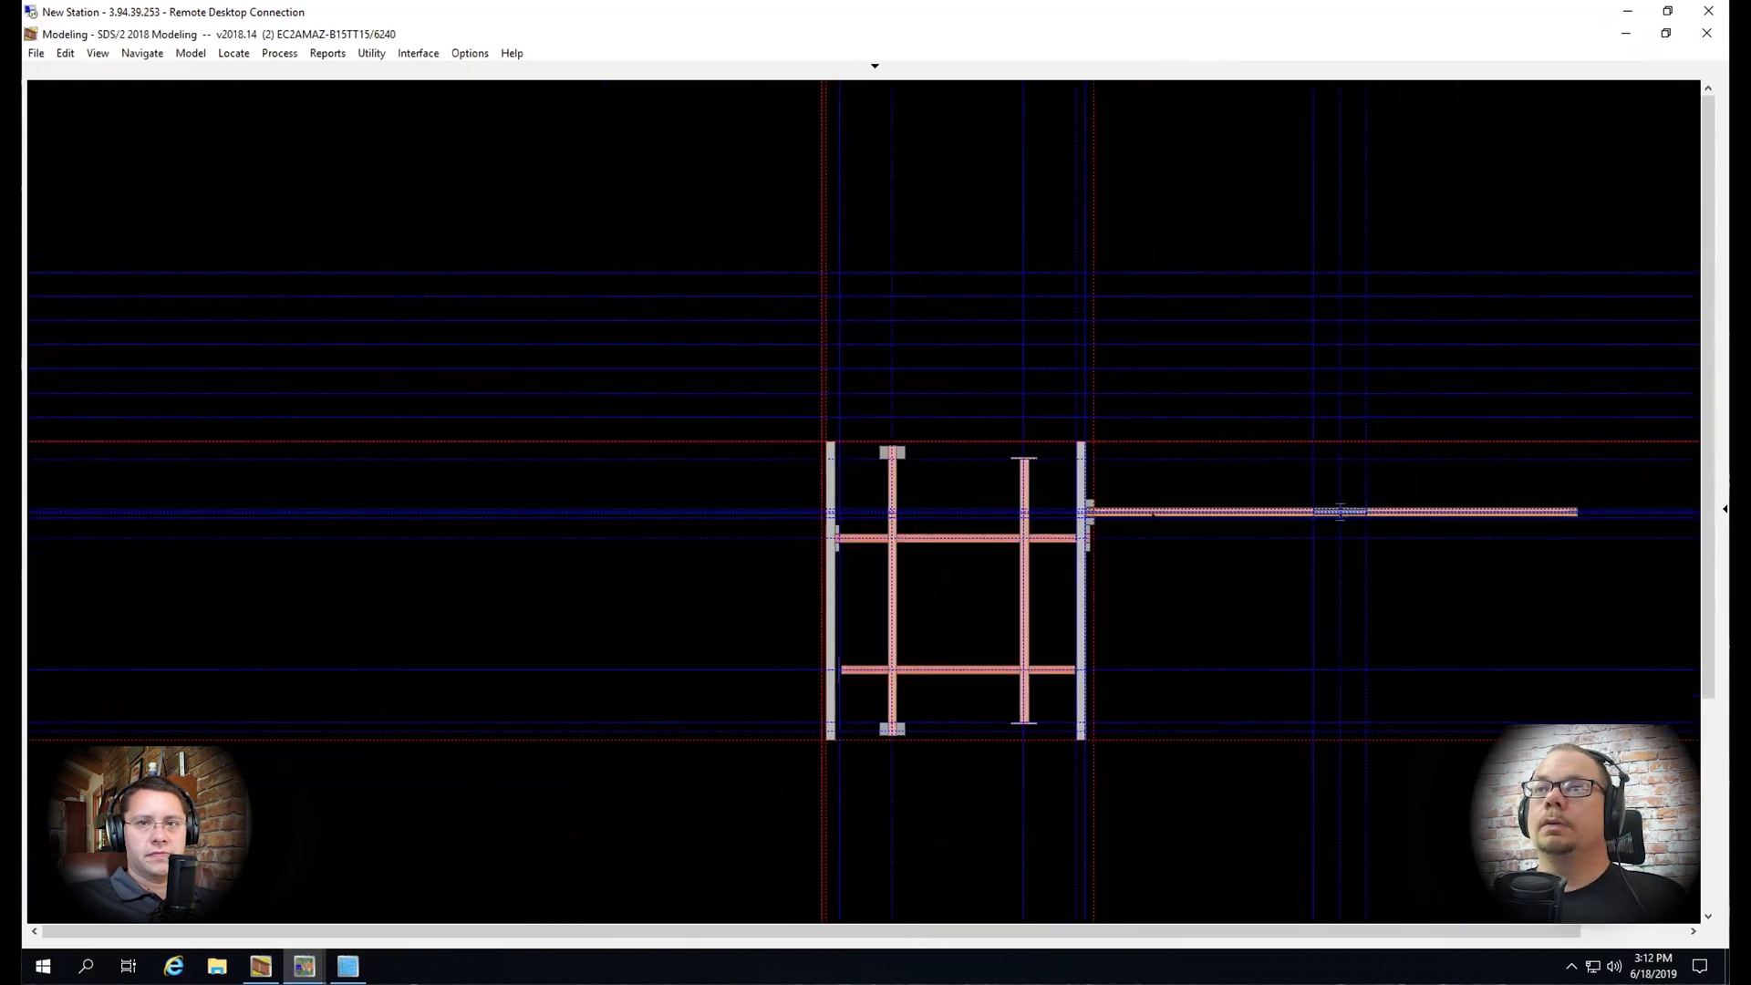
pyautogui.scroll(2, 1153, 513)
pyautogui.scroll(5, 703, 411)
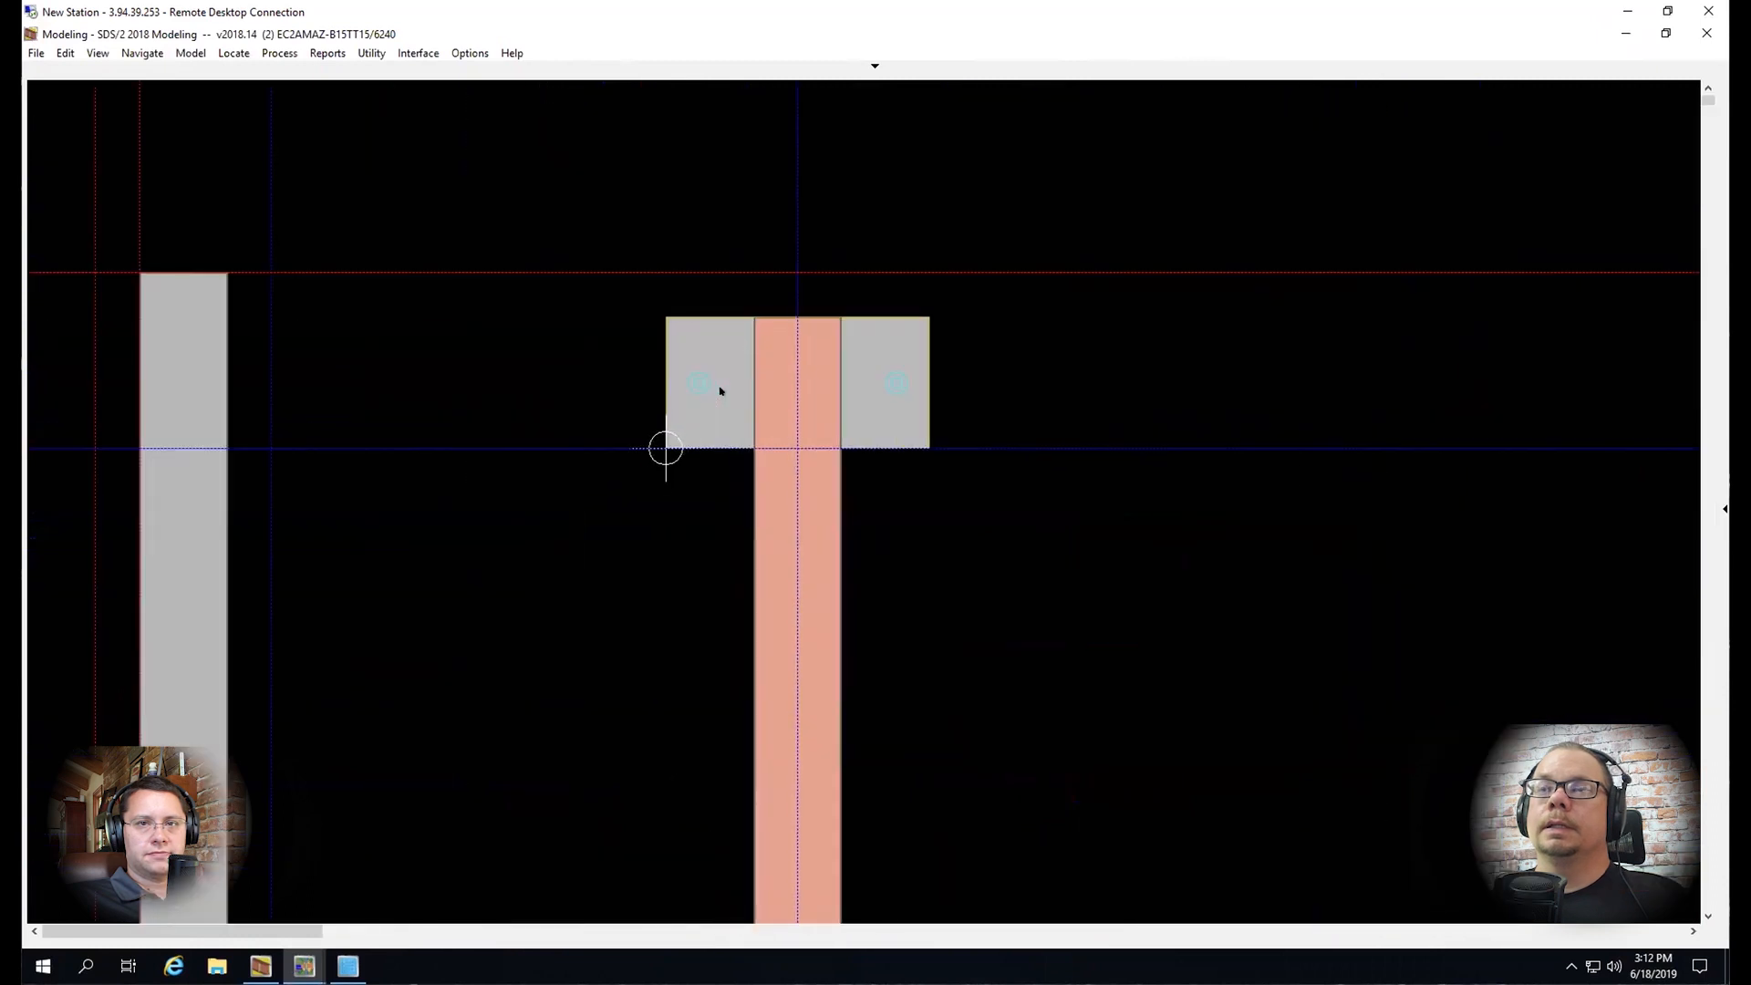
pyautogui.doubleClick(737, 392)
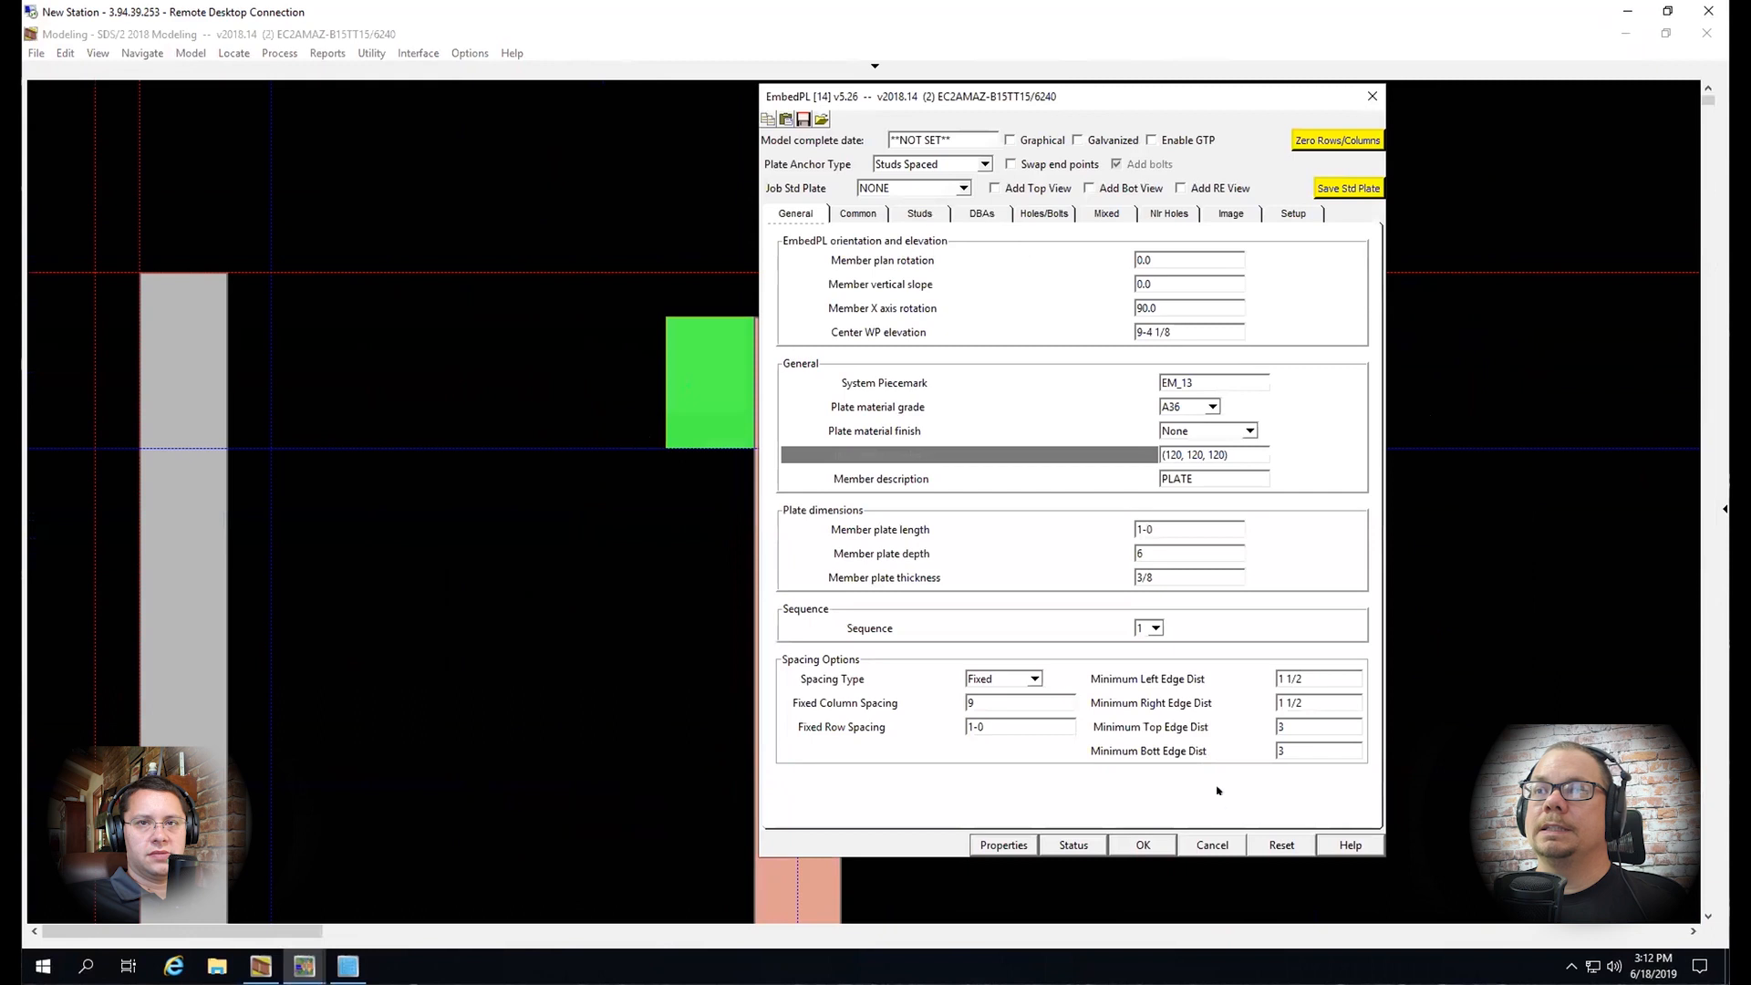
pyautogui.click(1143, 844)
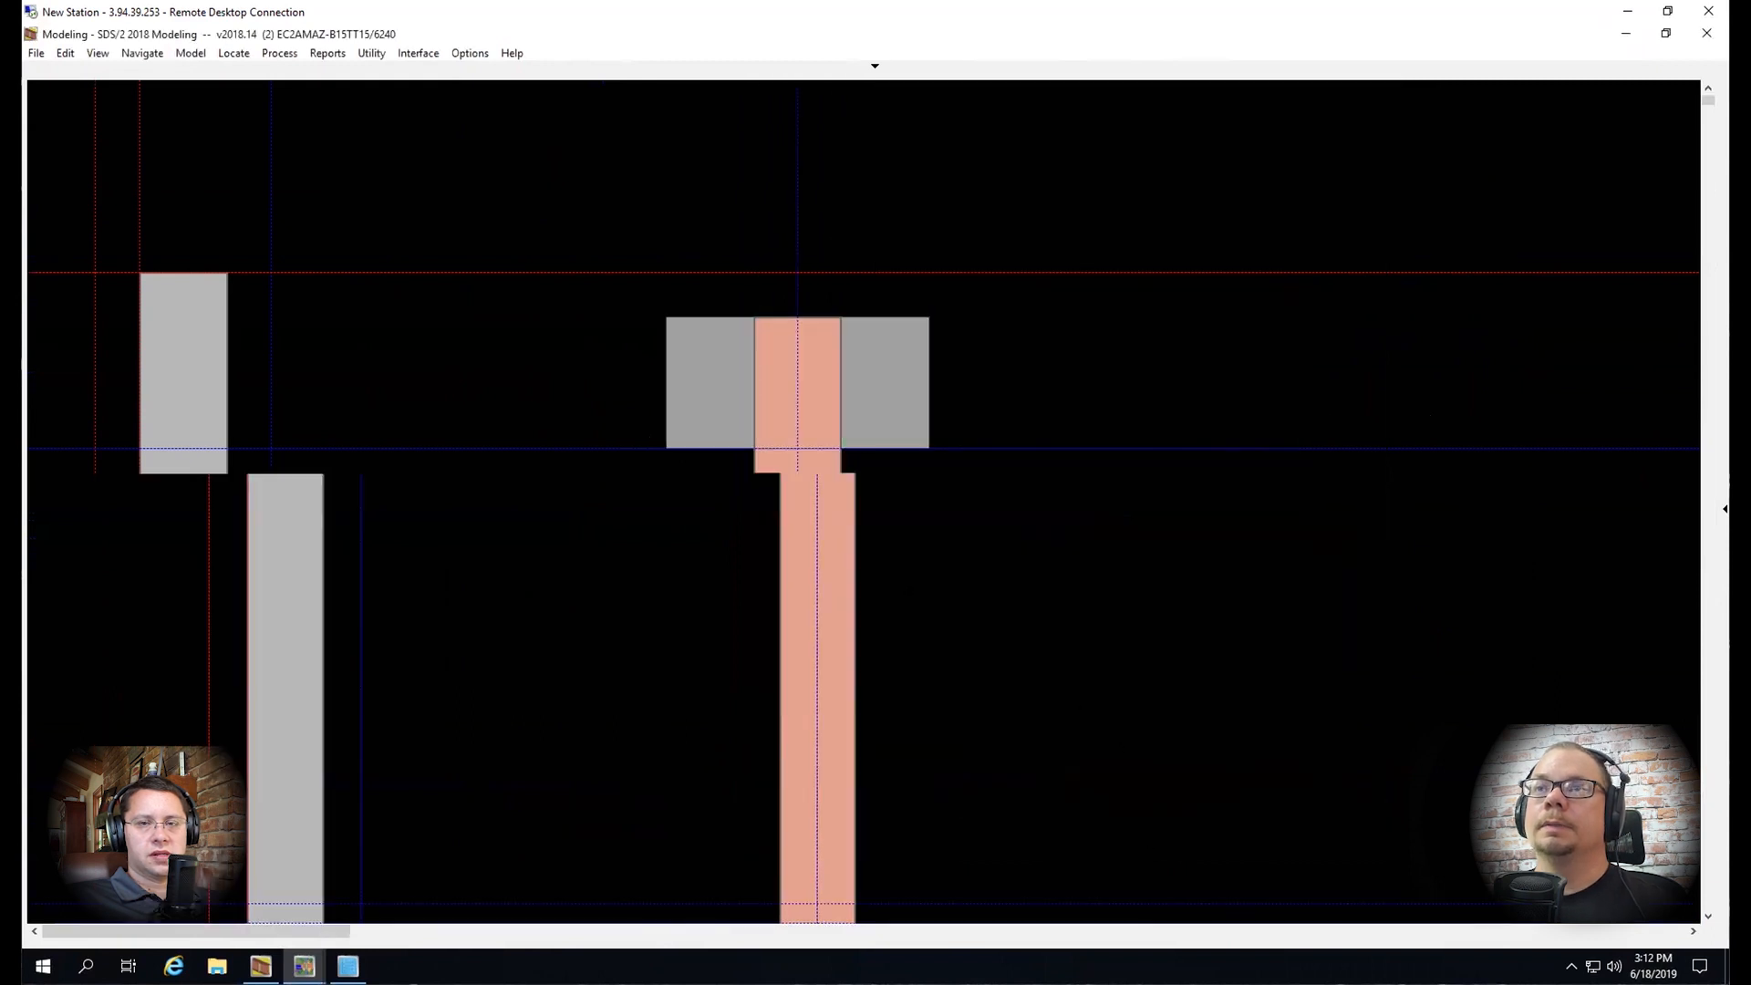
# Add an embed plate by end points along the upper reference line, between the construction line intersections at the inner edges of the long plates
pyautogui.scroll(-10, 915, 591)
pyautogui.press('a')
pyautogui.press('Return')
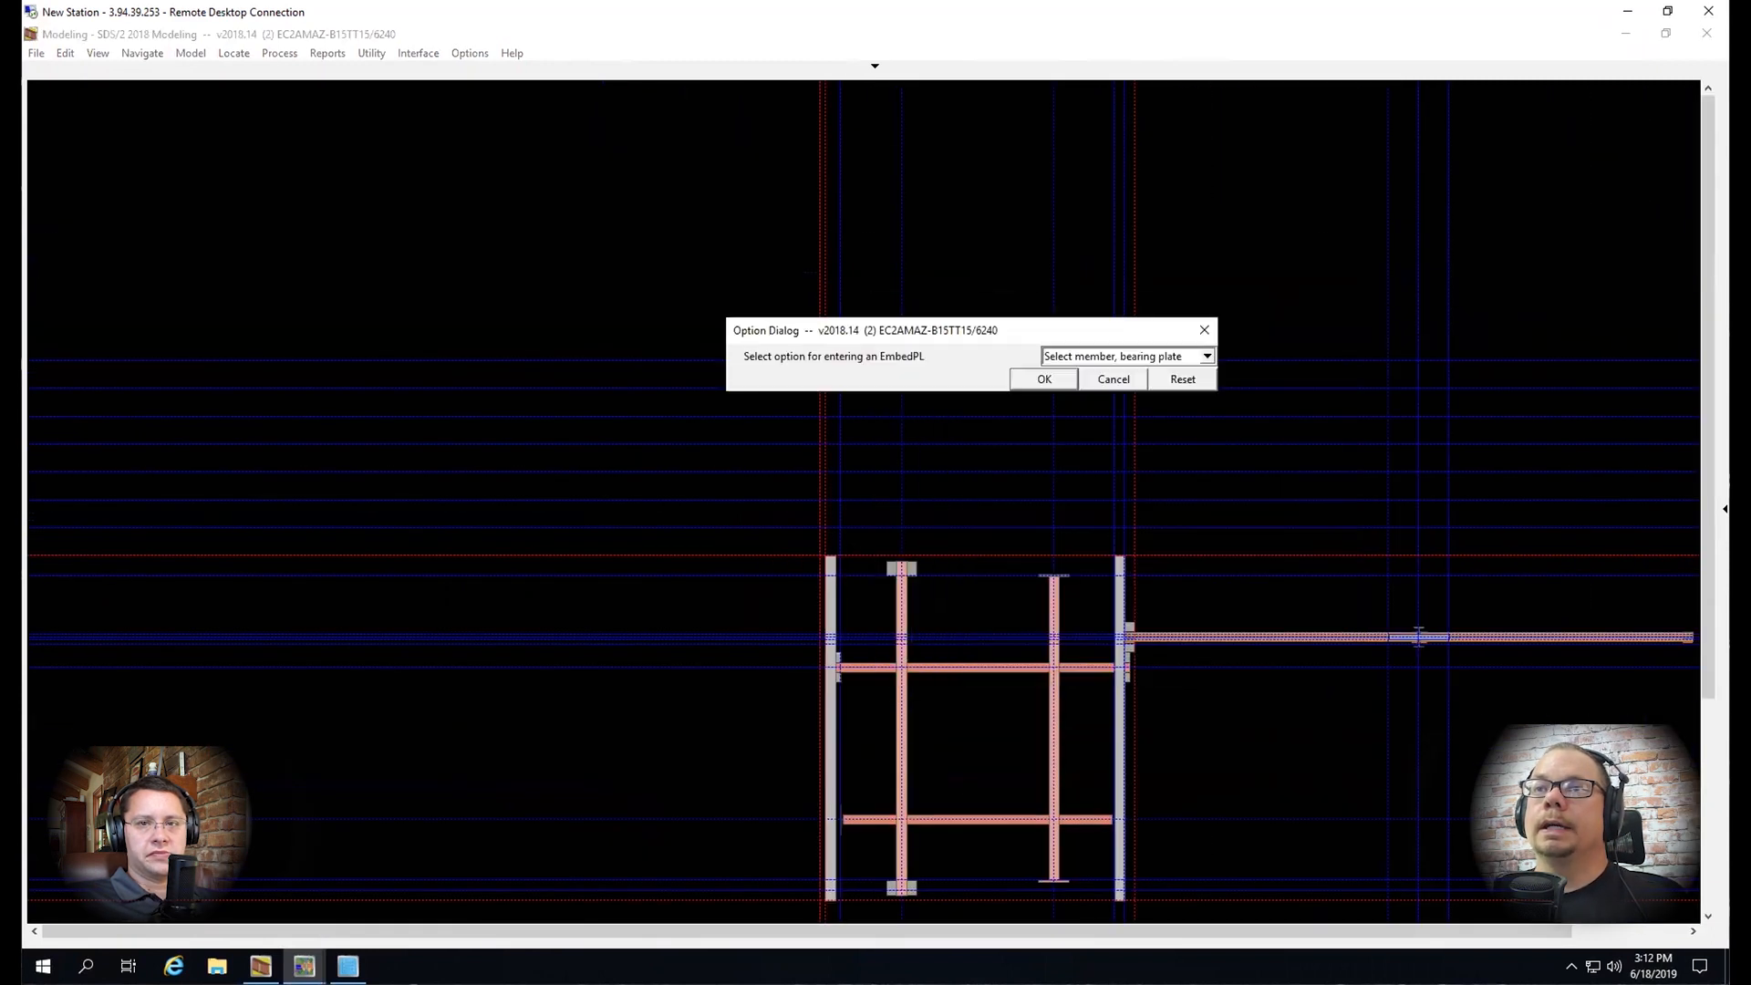
pyautogui.click(1152, 355)
pyautogui.click(1124, 404)
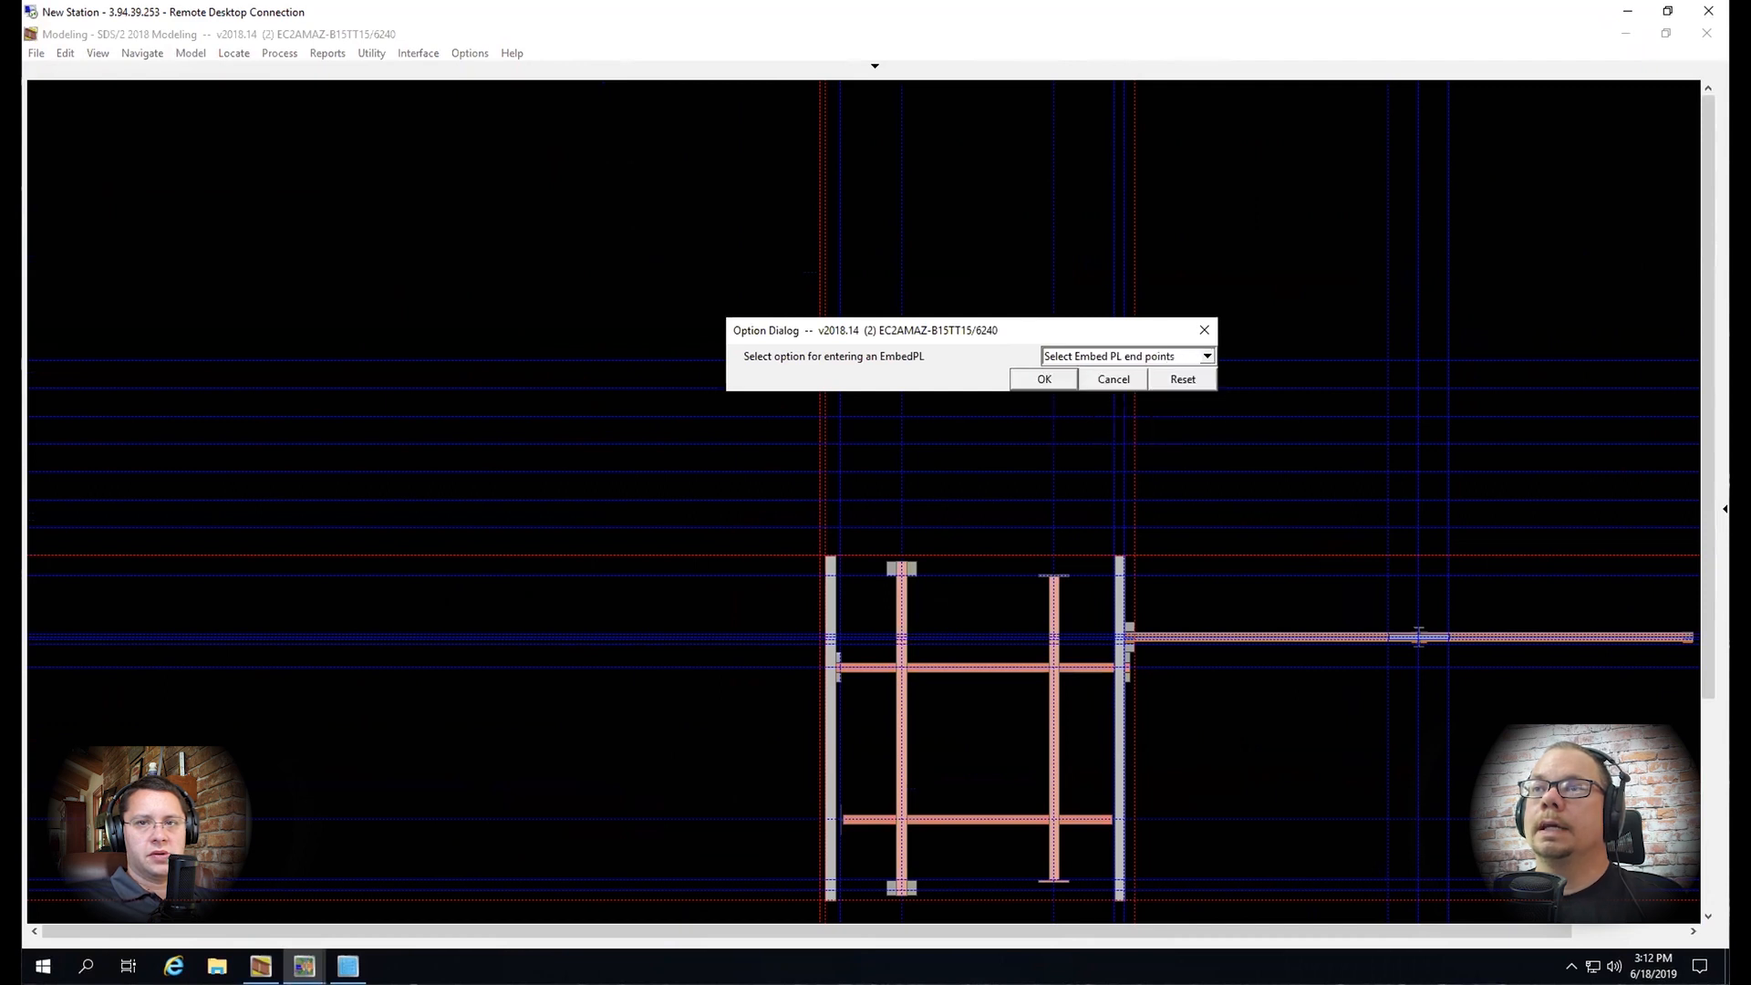
pyautogui.press('Return')
pyautogui.scroll(3, 902, 553)
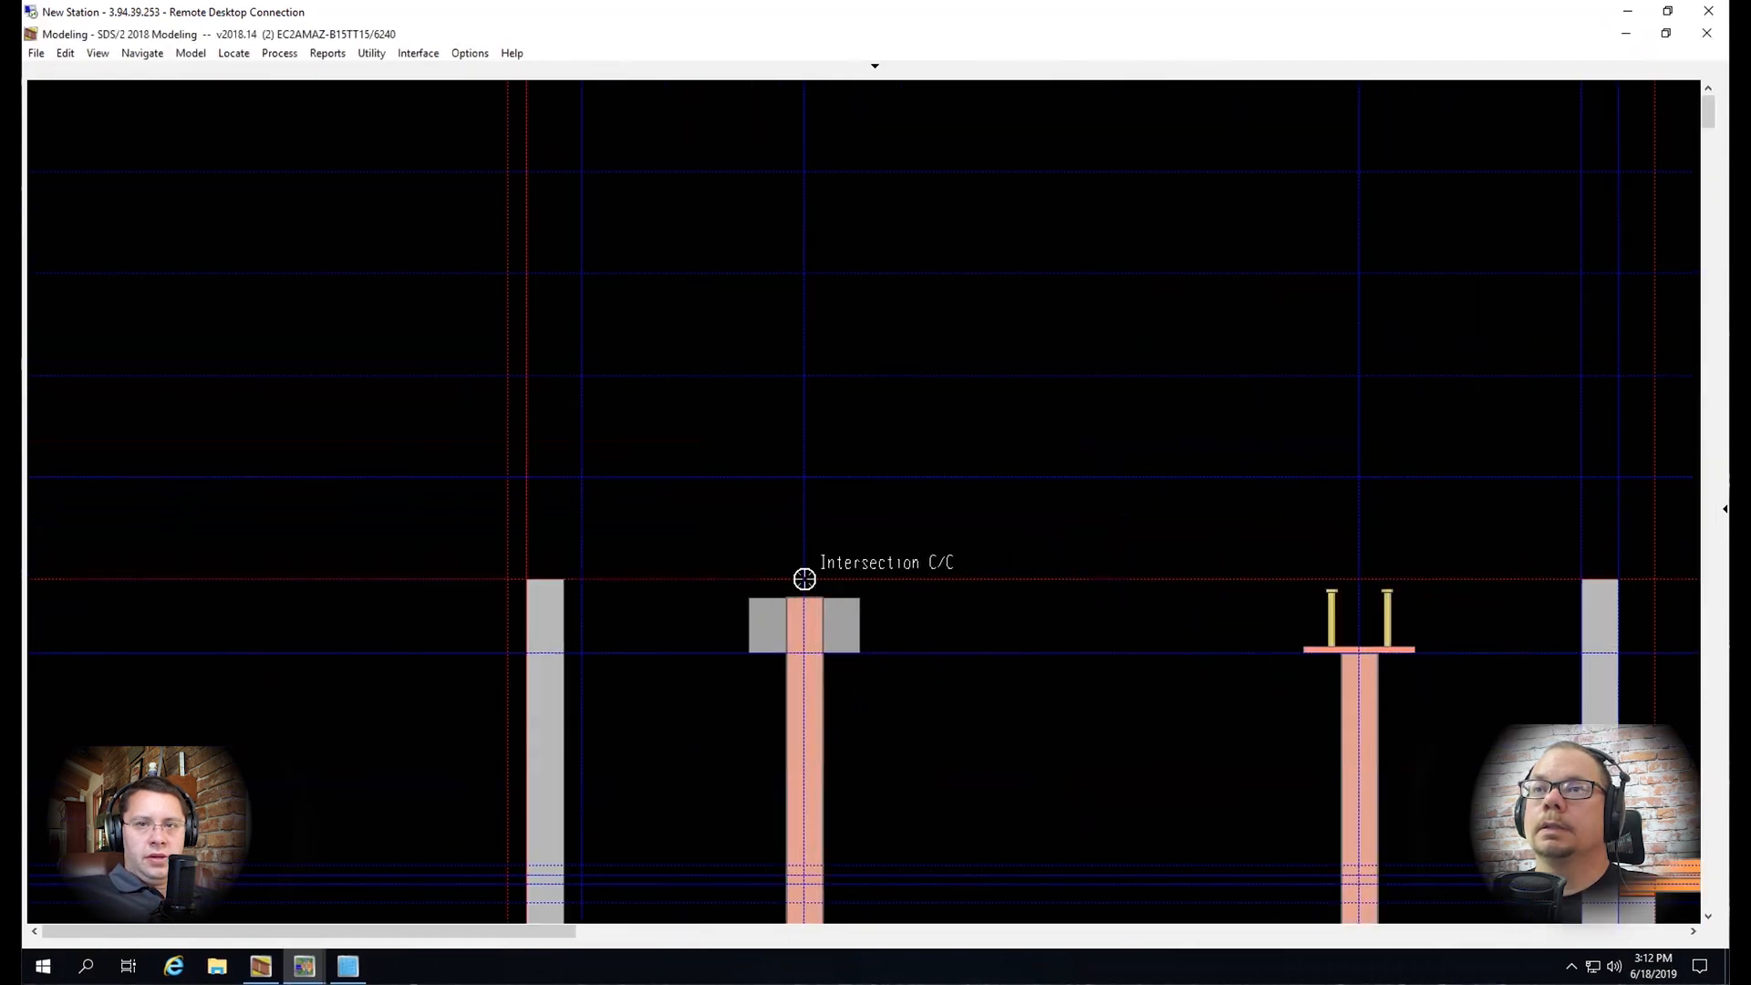
pyautogui.click(582, 578)
pyautogui.click(1581, 578)
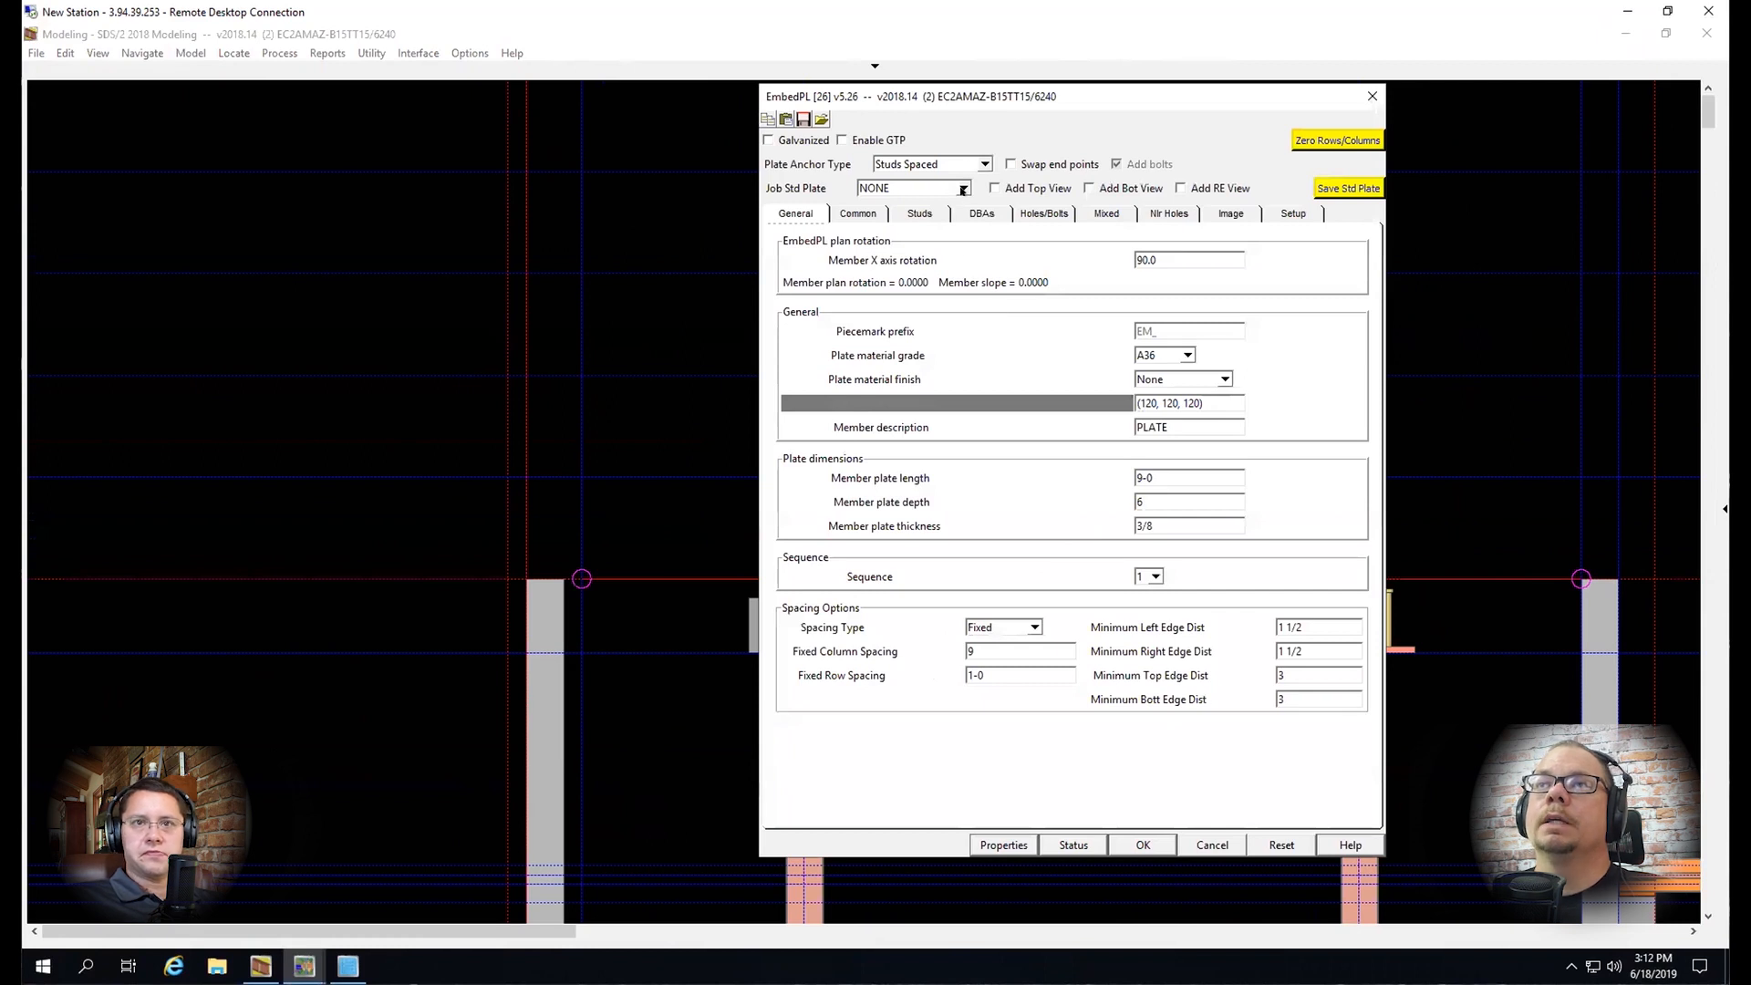
# Apply the job standard plate "Matt plate 1" to the new embed plate, create it and finish adding plates
pyautogui.click(962, 189)
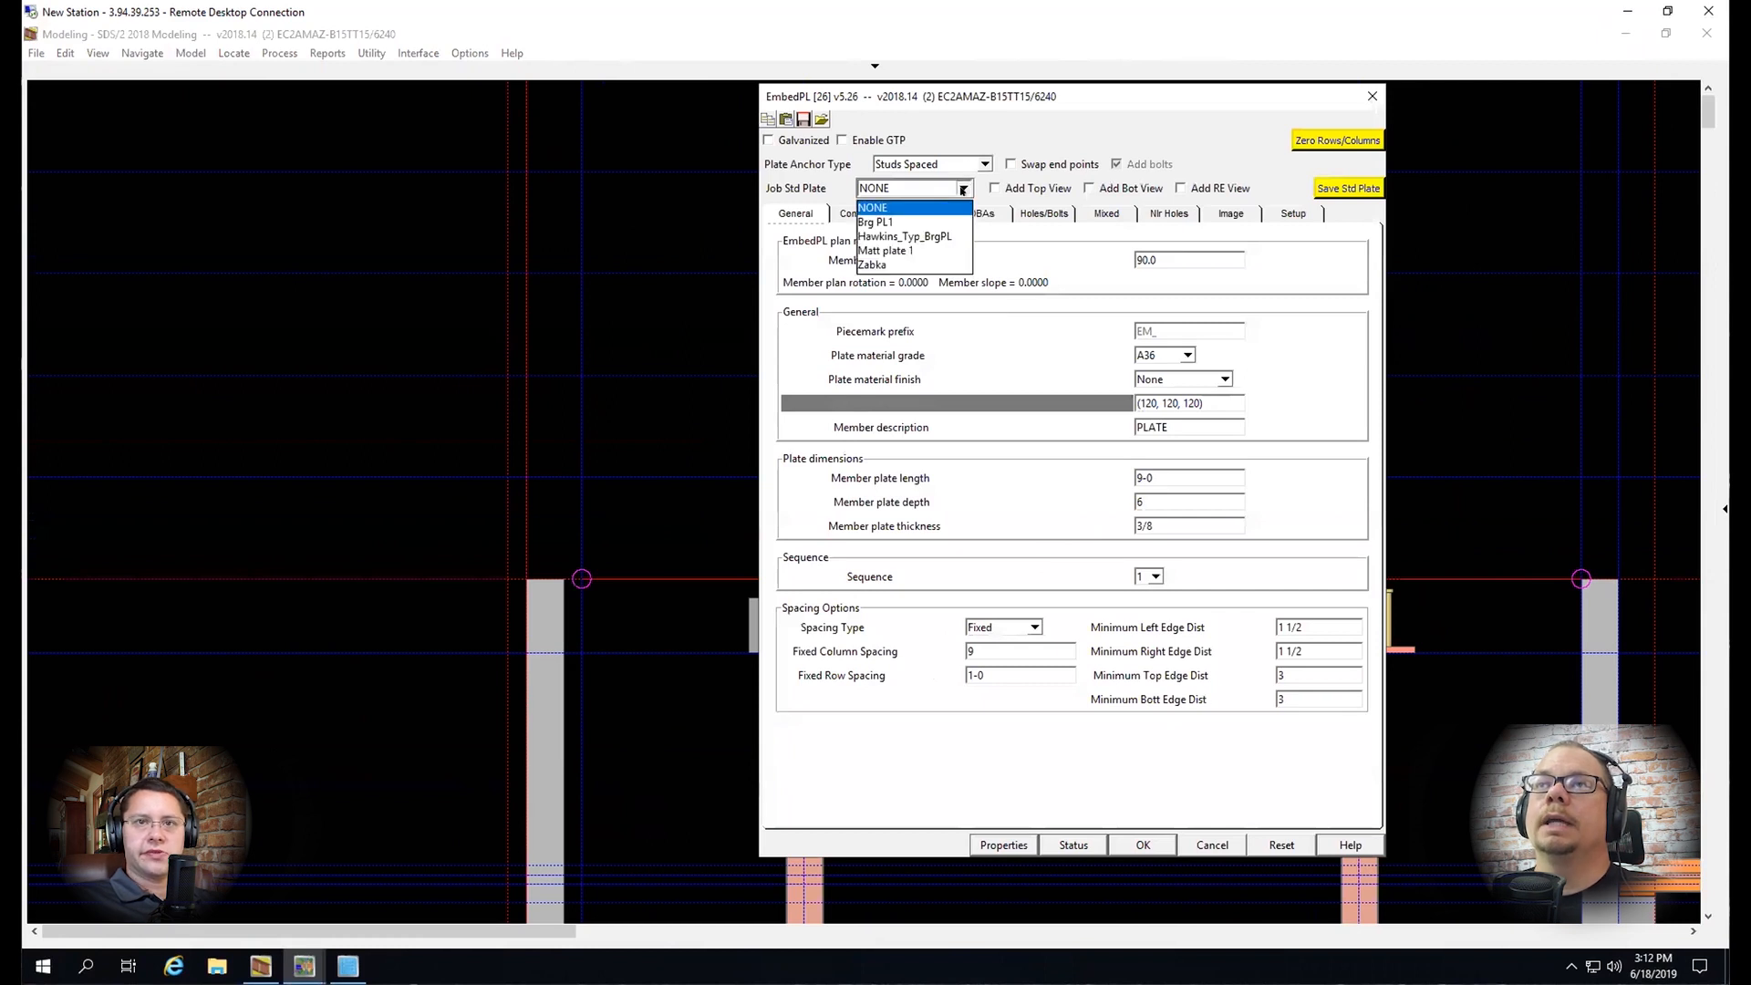
pyautogui.click(895, 249)
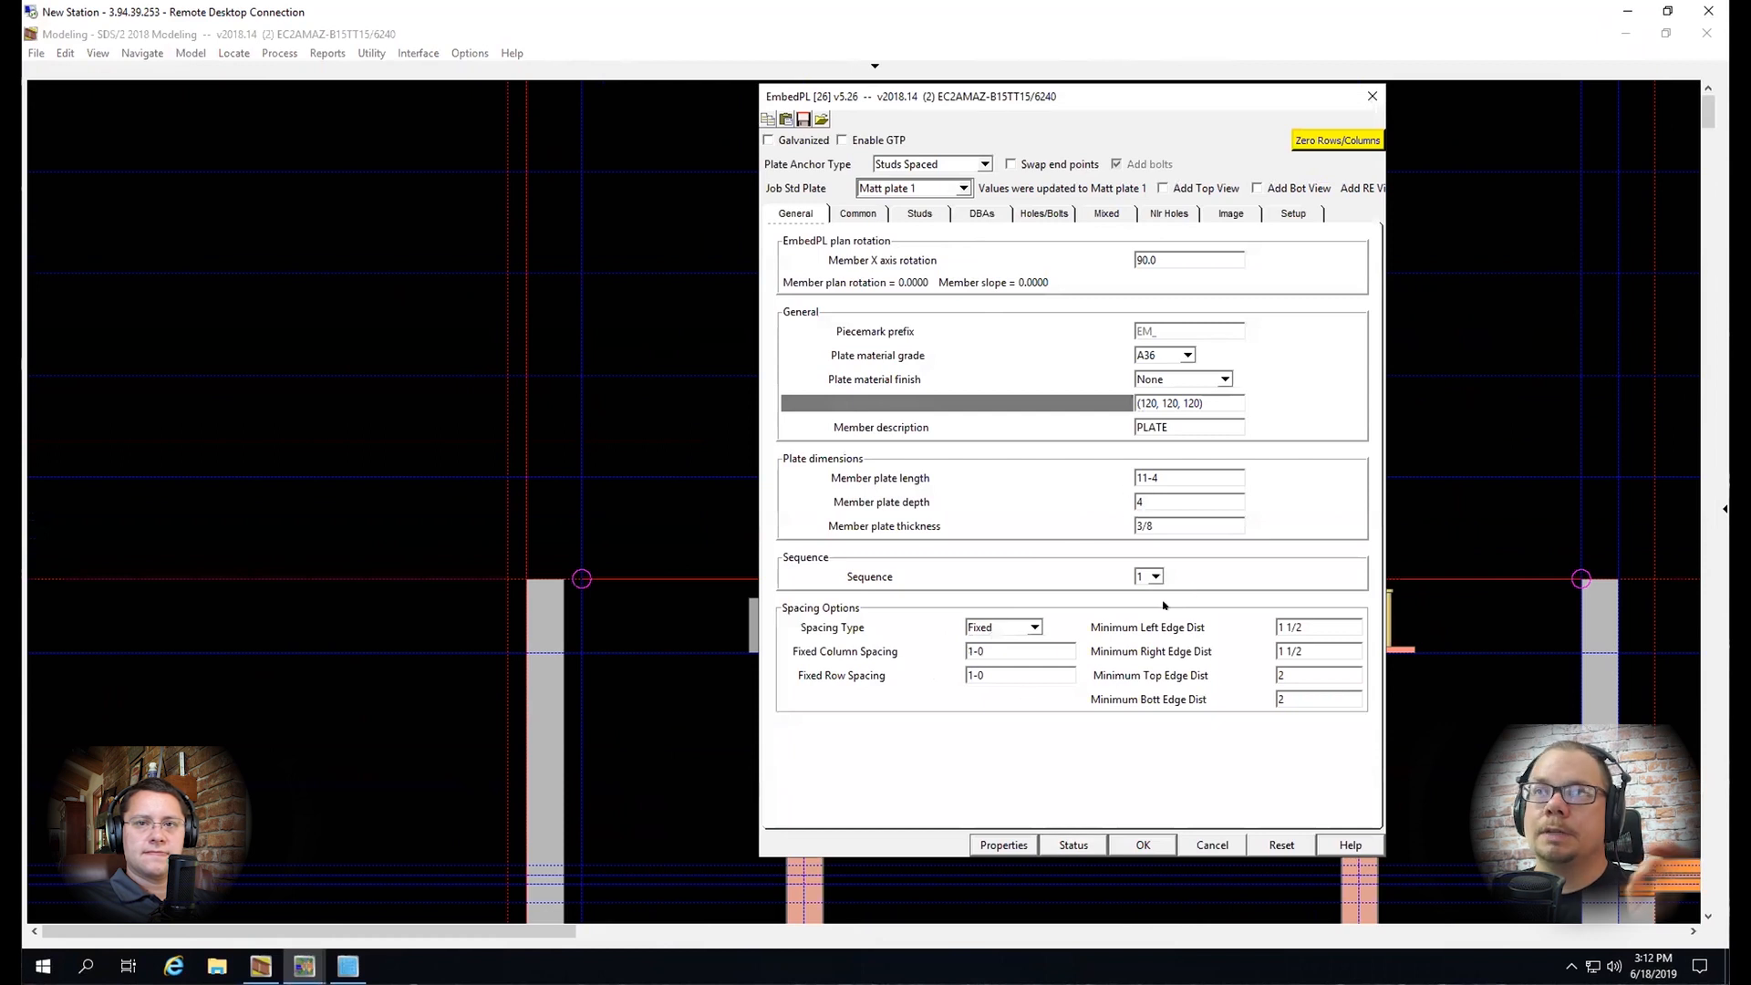
pyautogui.click(1140, 844)
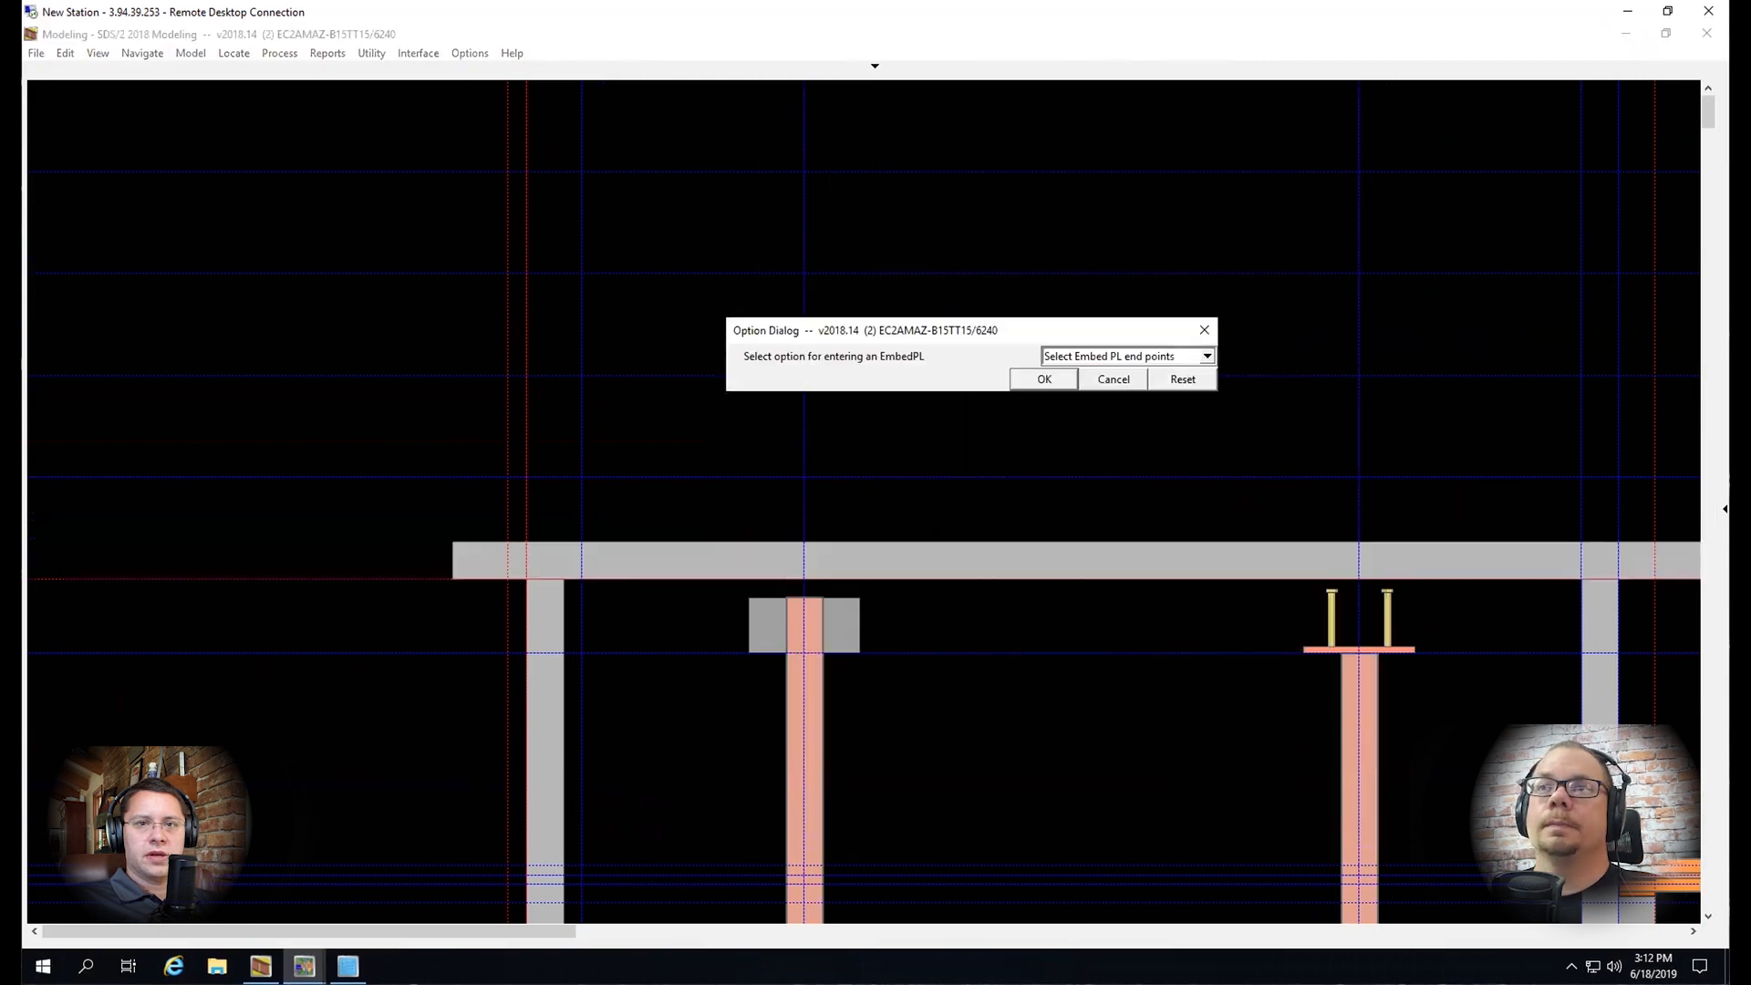
pyautogui.click(1113, 379)
# Examine the new cross plate and its studs in the 3D view against the two long plates and the beam framing
pyautogui.scroll(3, 919, 548)
pyautogui.moveTo(917, 548); pyautogui.dragTo(705, 246, button='middle')
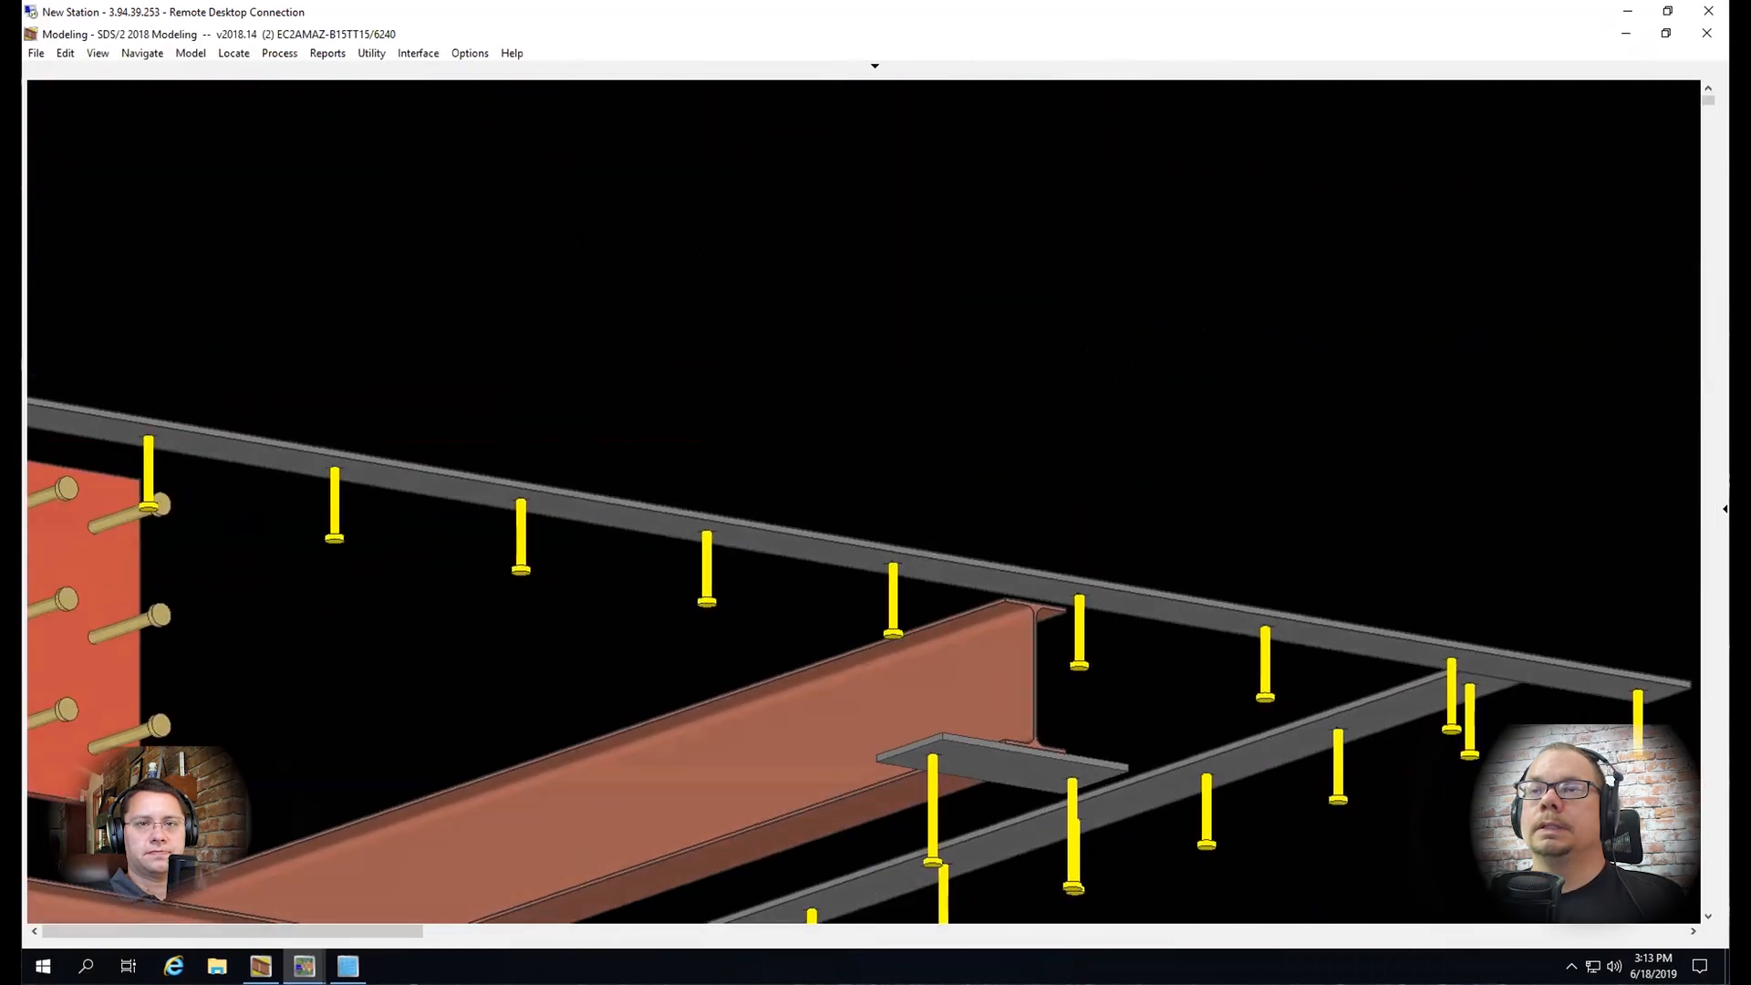
pyautogui.scroll(-3, 706, 247)
pyautogui.scroll(-3, 705, 246)
pyautogui.click(565, 289)
pyautogui.scroll(5, 565, 292)
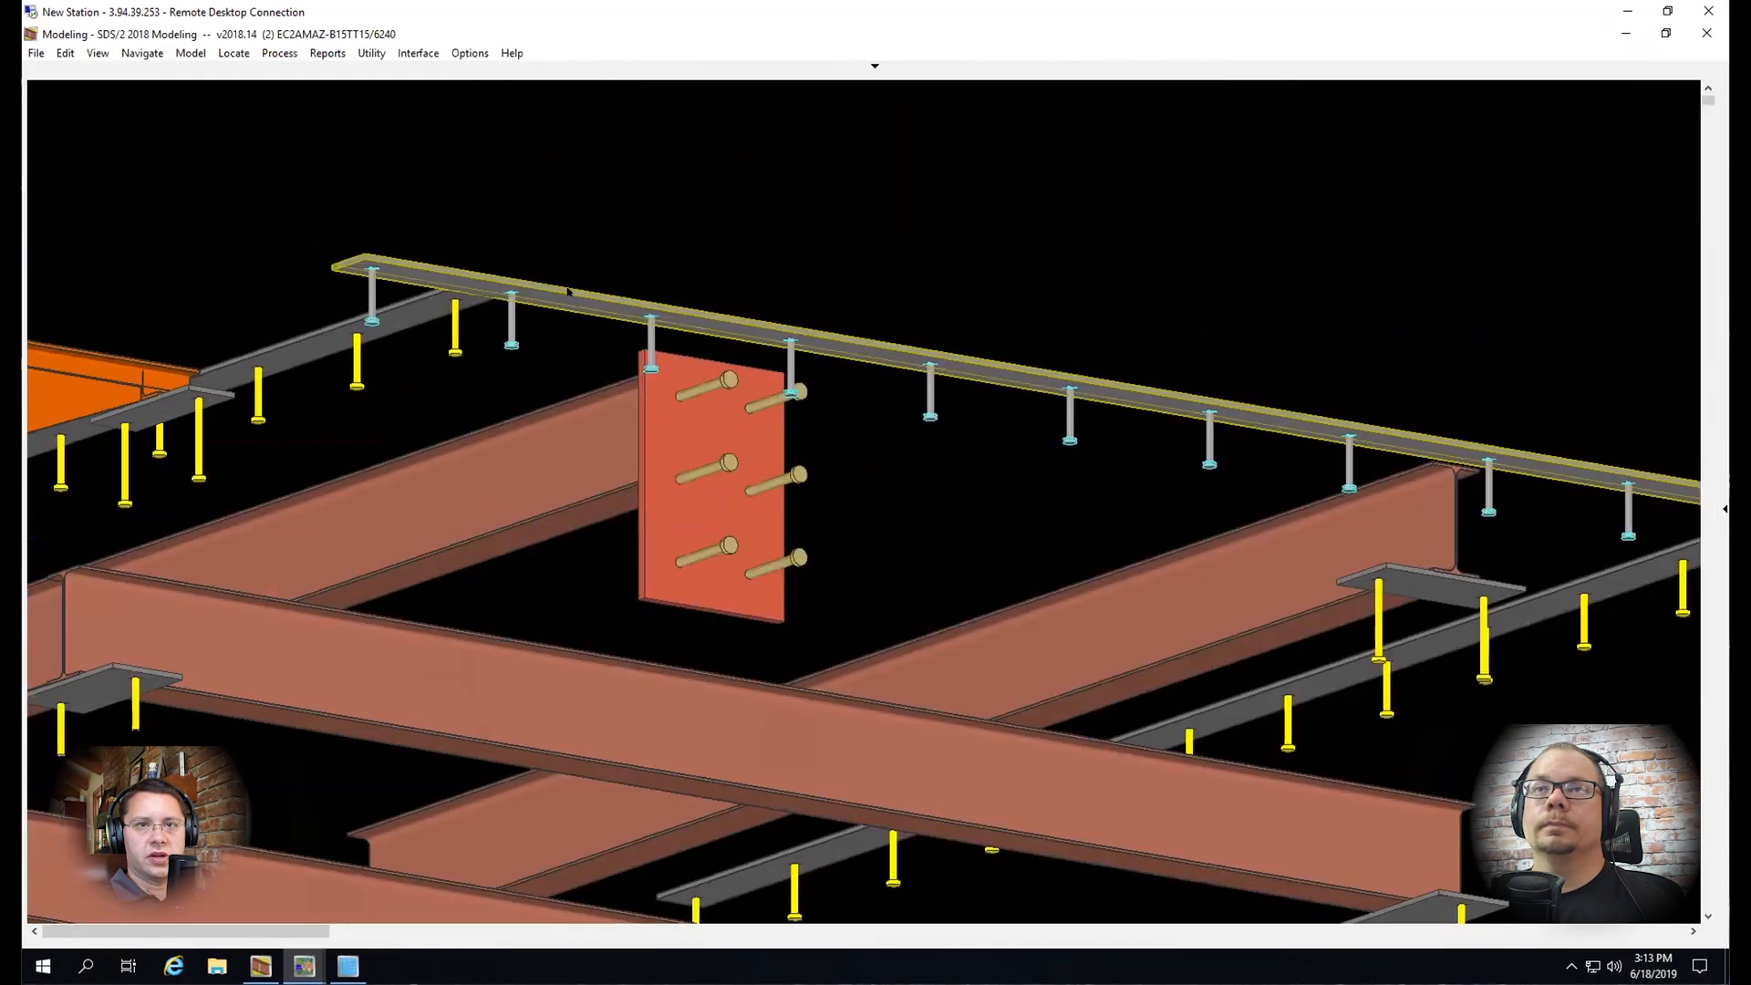
pyautogui.moveTo(565, 294); pyautogui.dragTo(222, 488, button='middle')
pyautogui.scroll(-5, 995, 254)
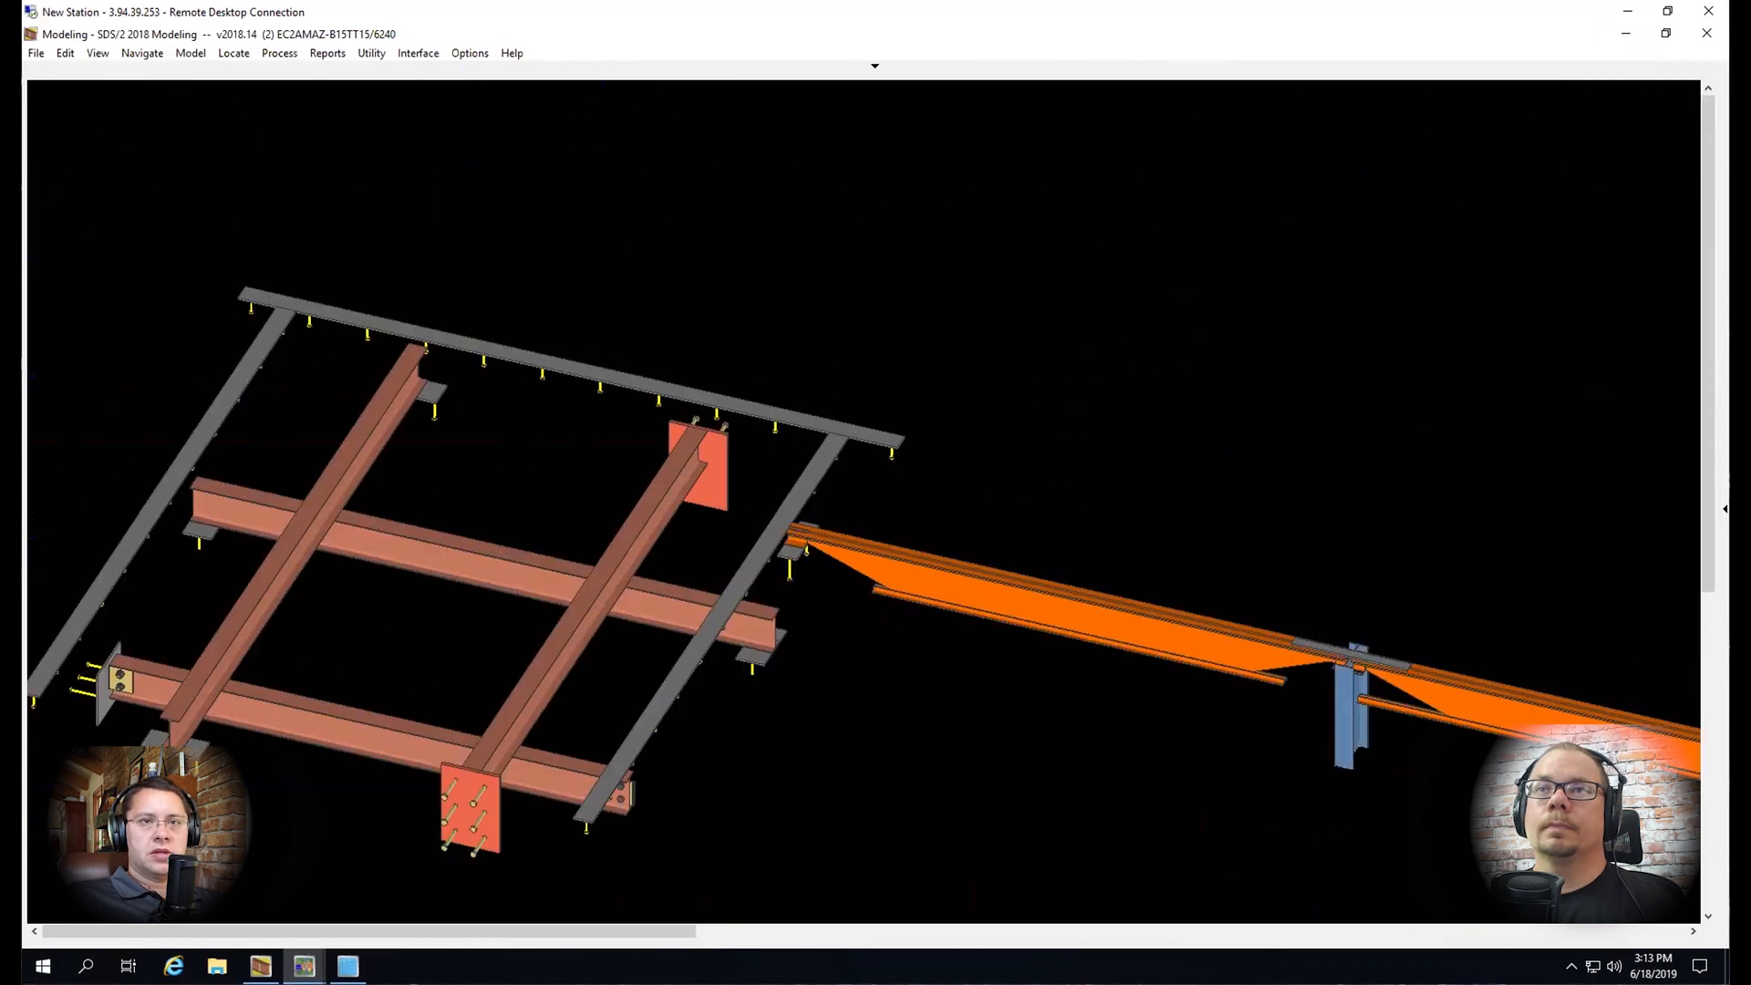
pyautogui.scroll(-3, 312, 313)
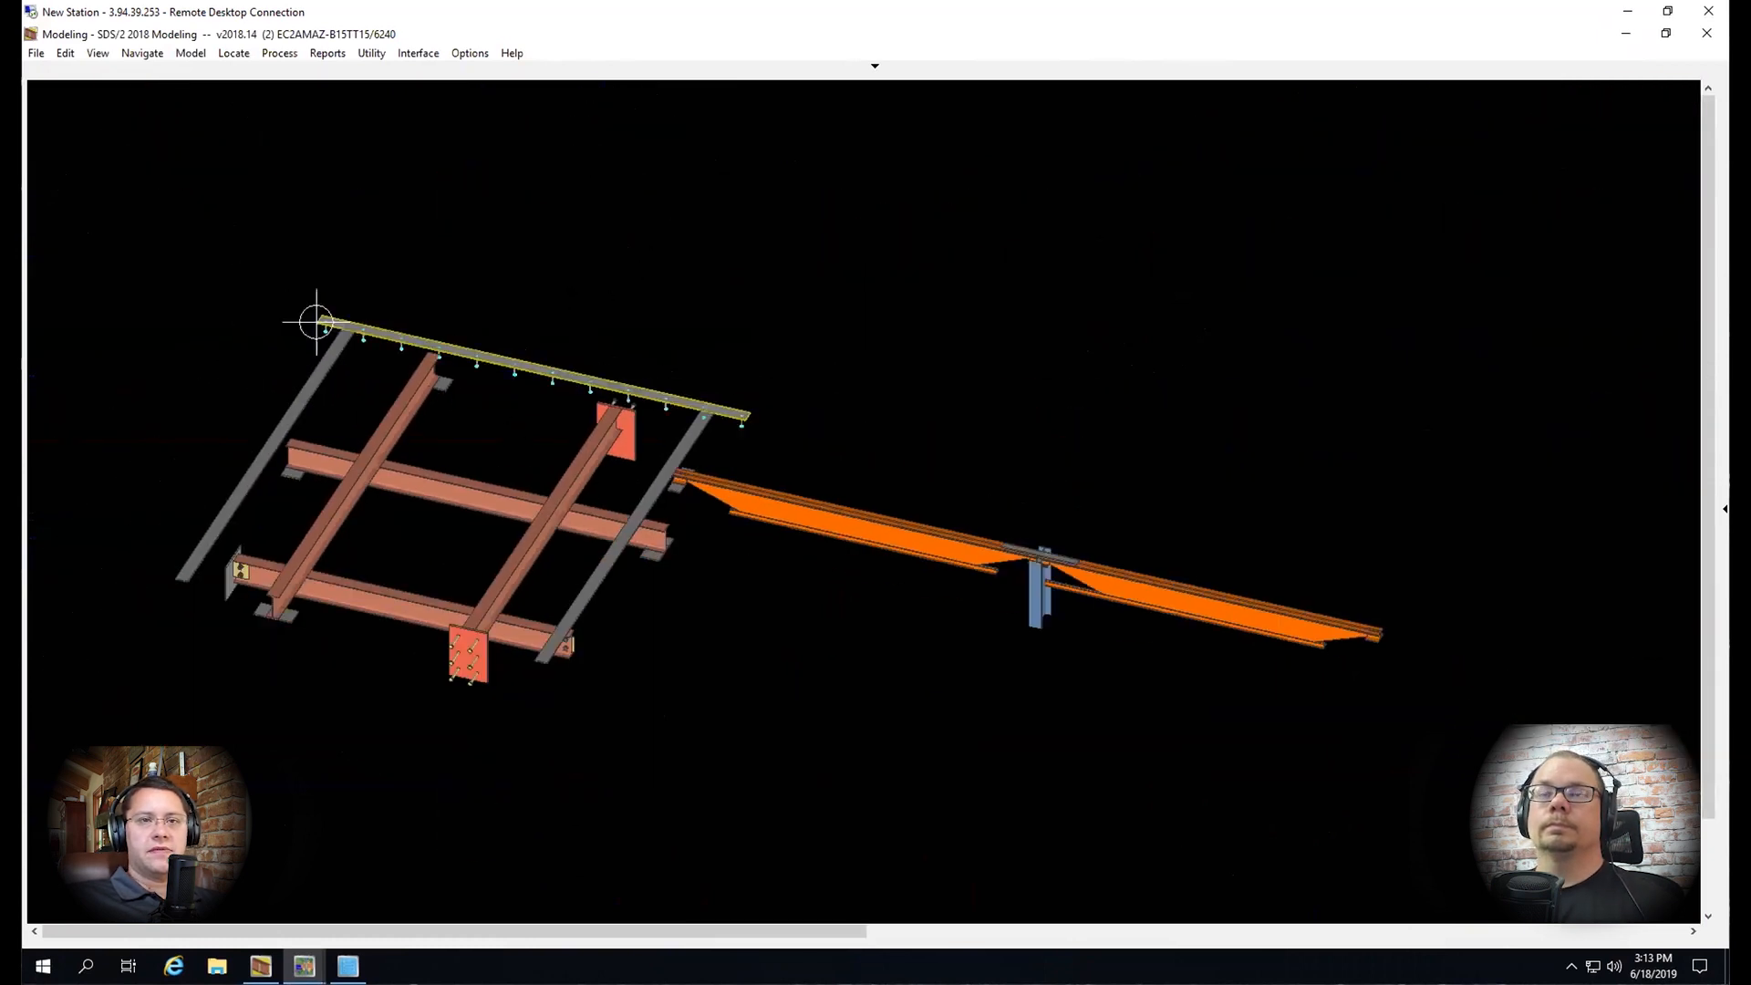
pyautogui.scroll(5, 468, 392)
pyautogui.scroll(2, 468, 394)
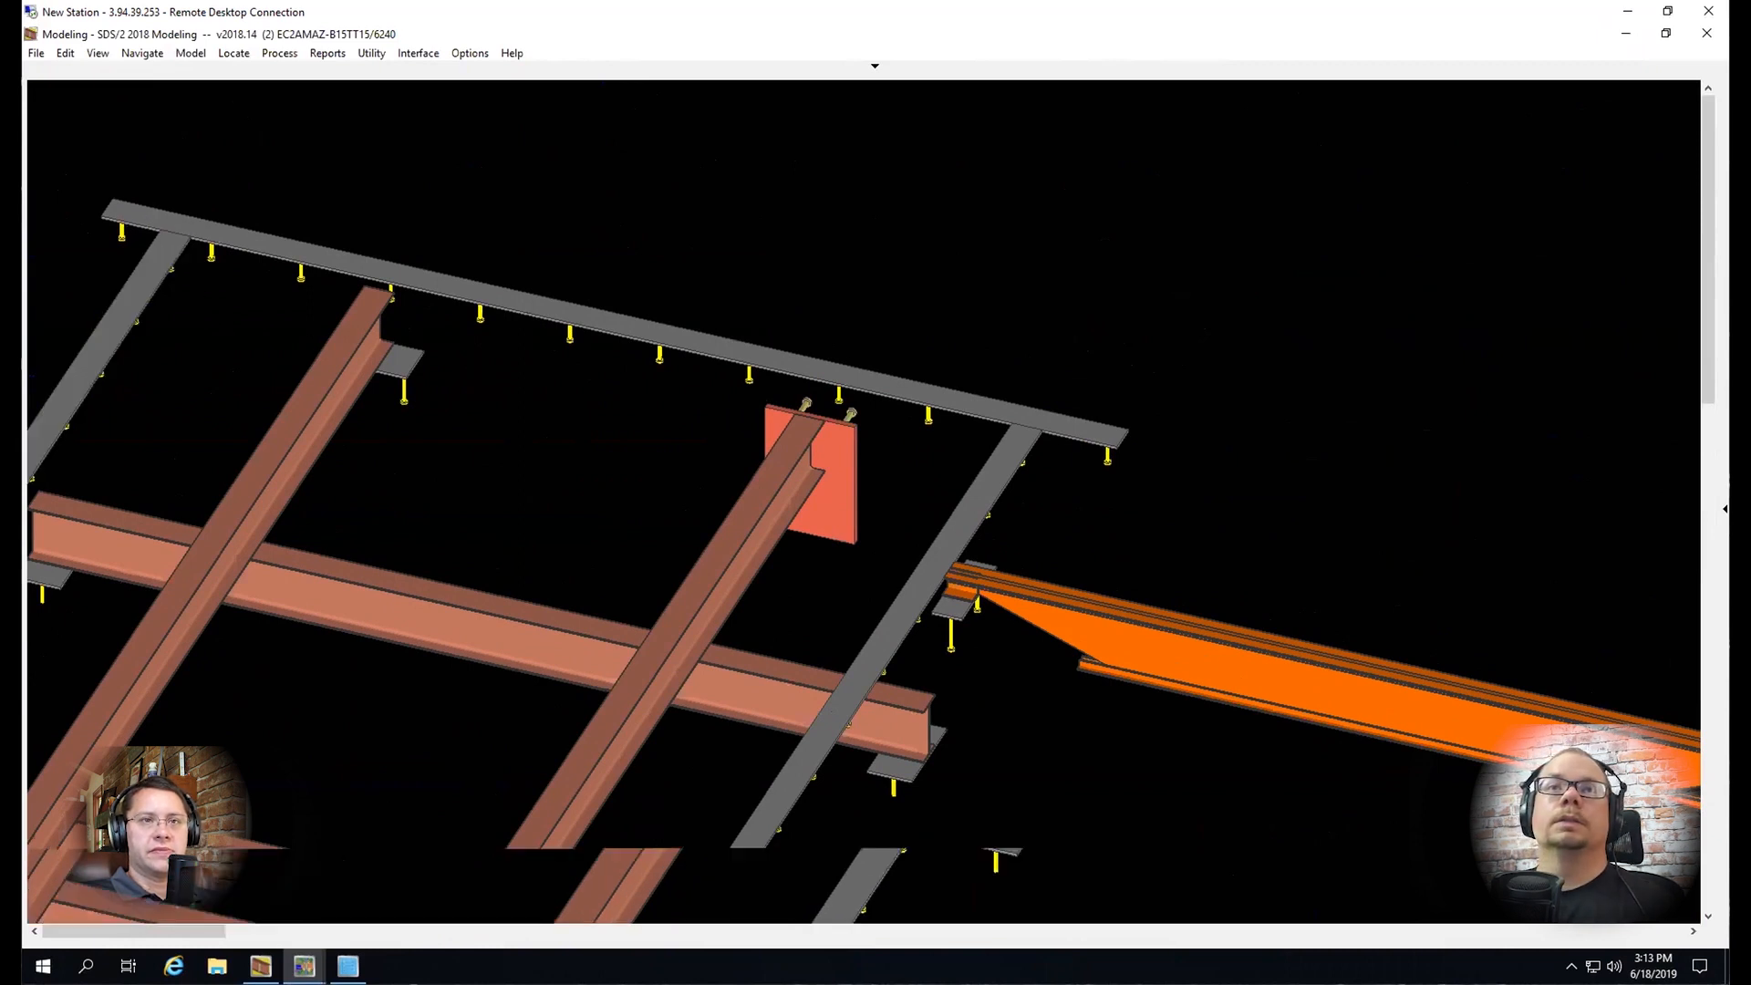
pyautogui.scroll(3, 171, 294)
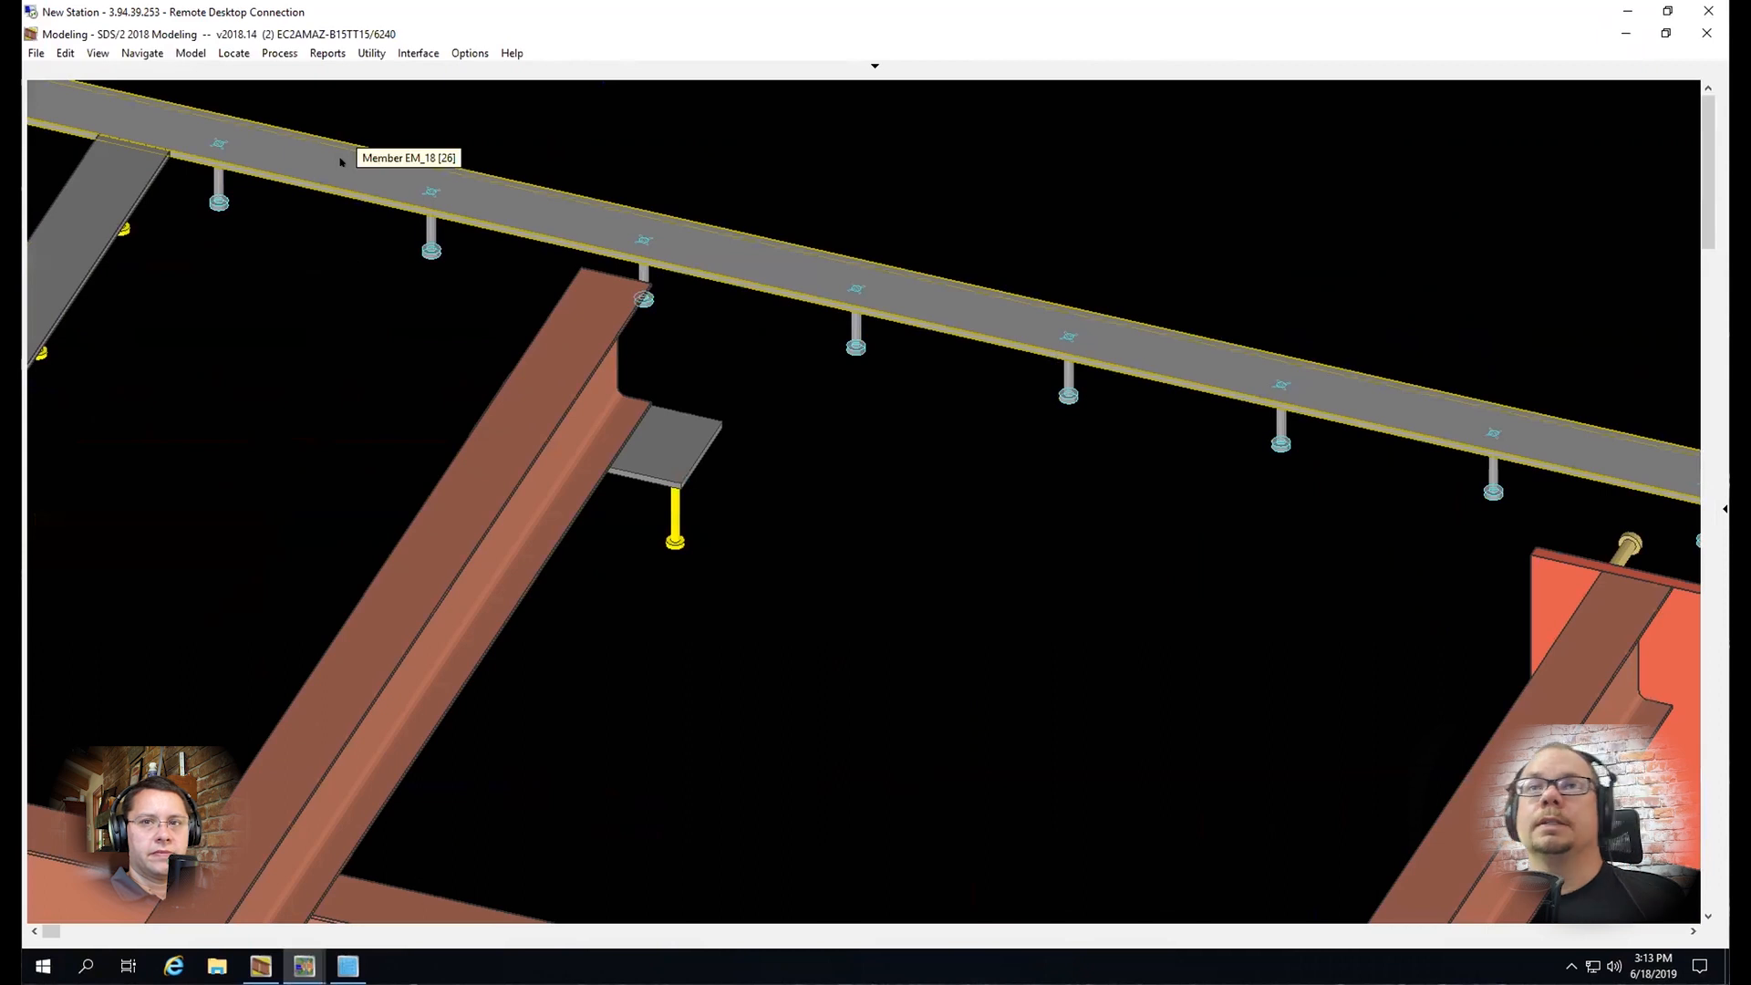
# In the plan view of the stair, add construction lines along the upper horizontal extensions of both stringers
pyautogui.scroll(-5, 324, 308)
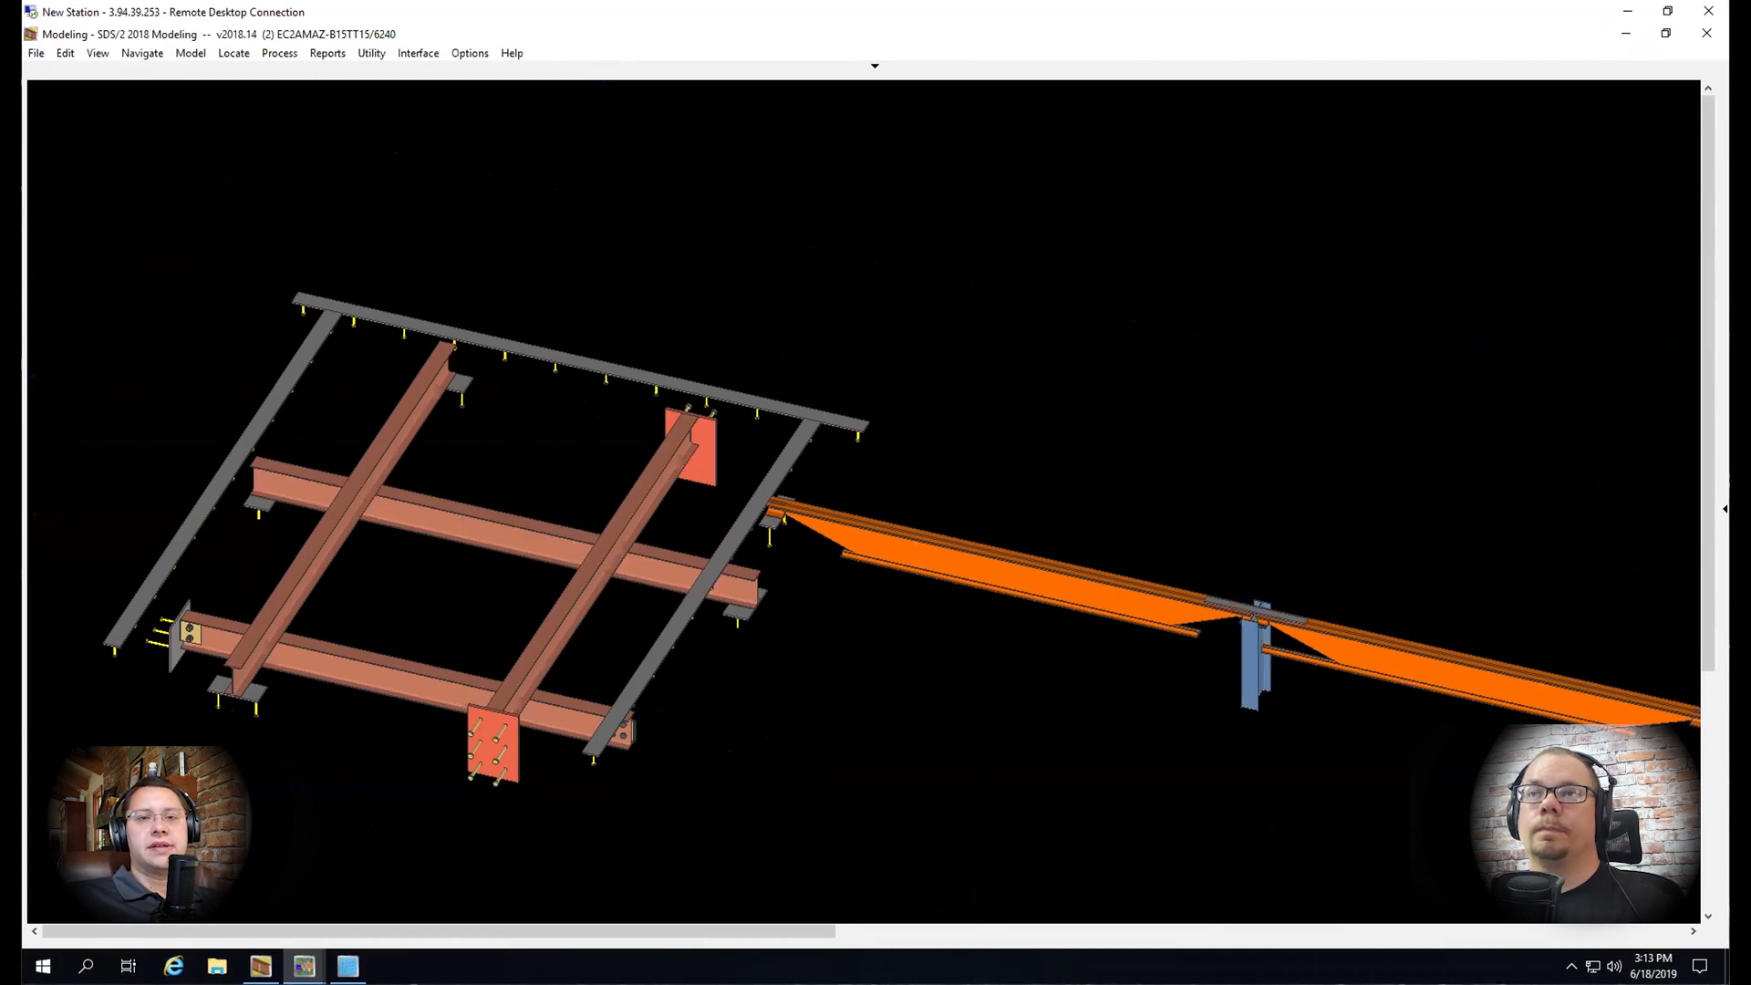
pyautogui.scroll(-3, 343, 470)
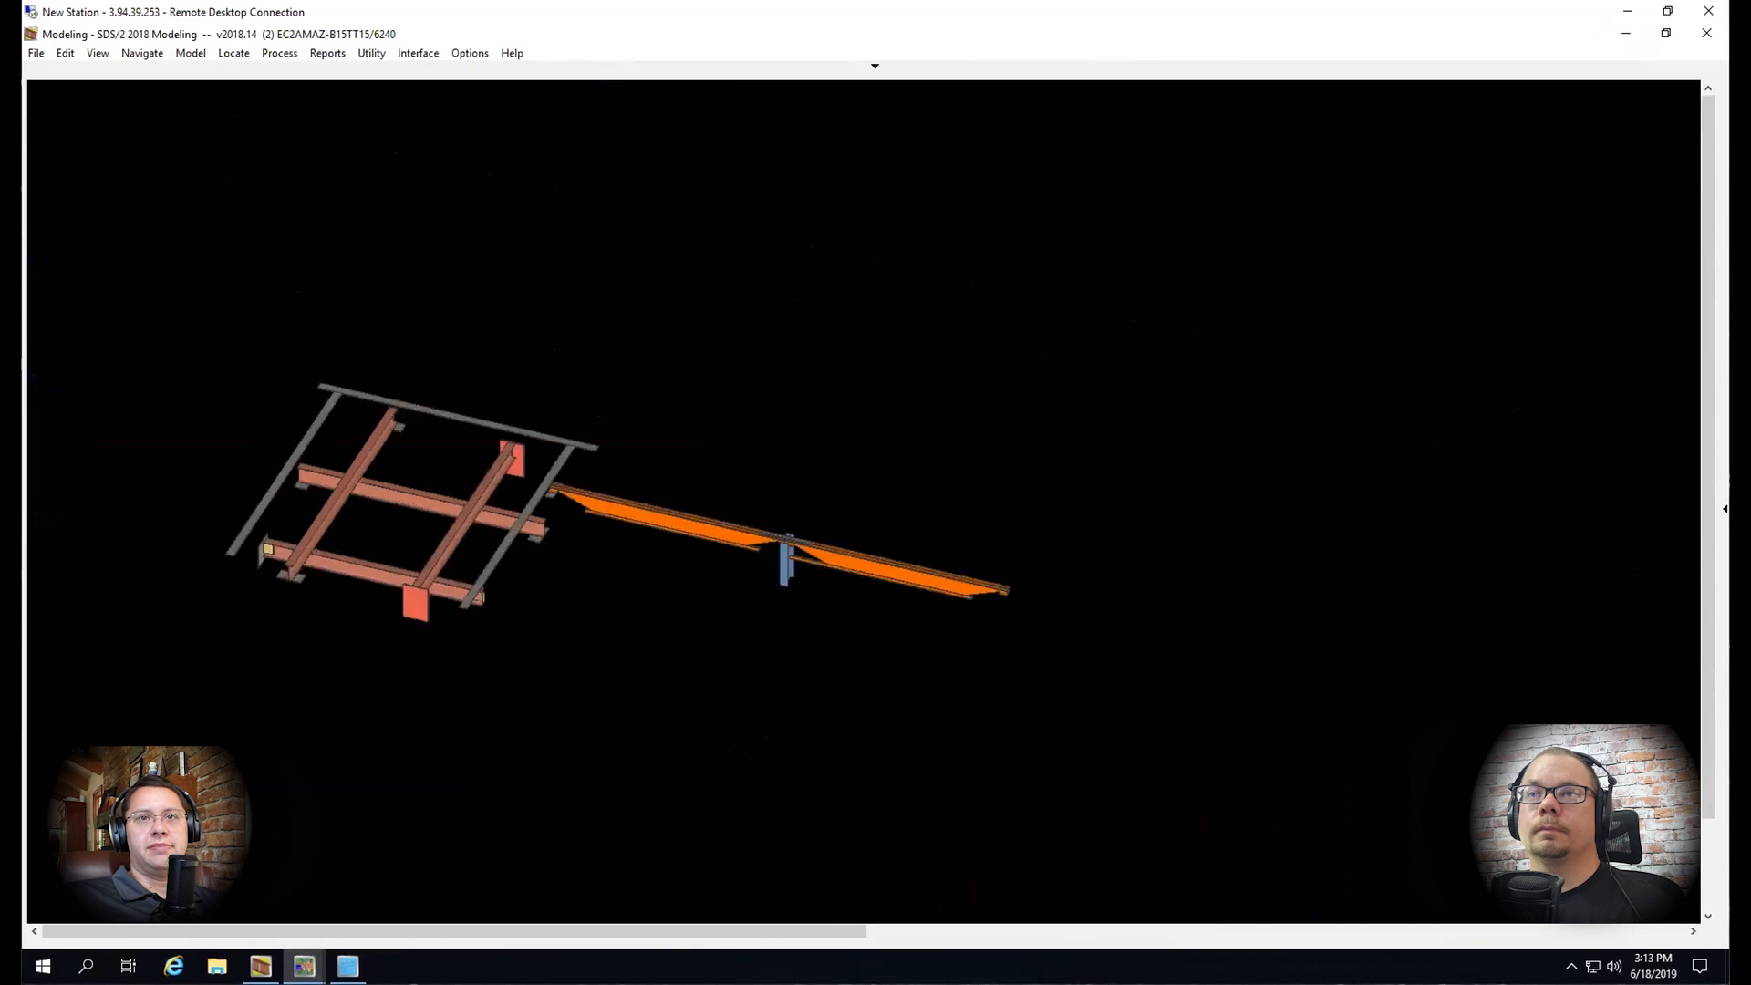
pyautogui.scroll(-3, 343, 469)
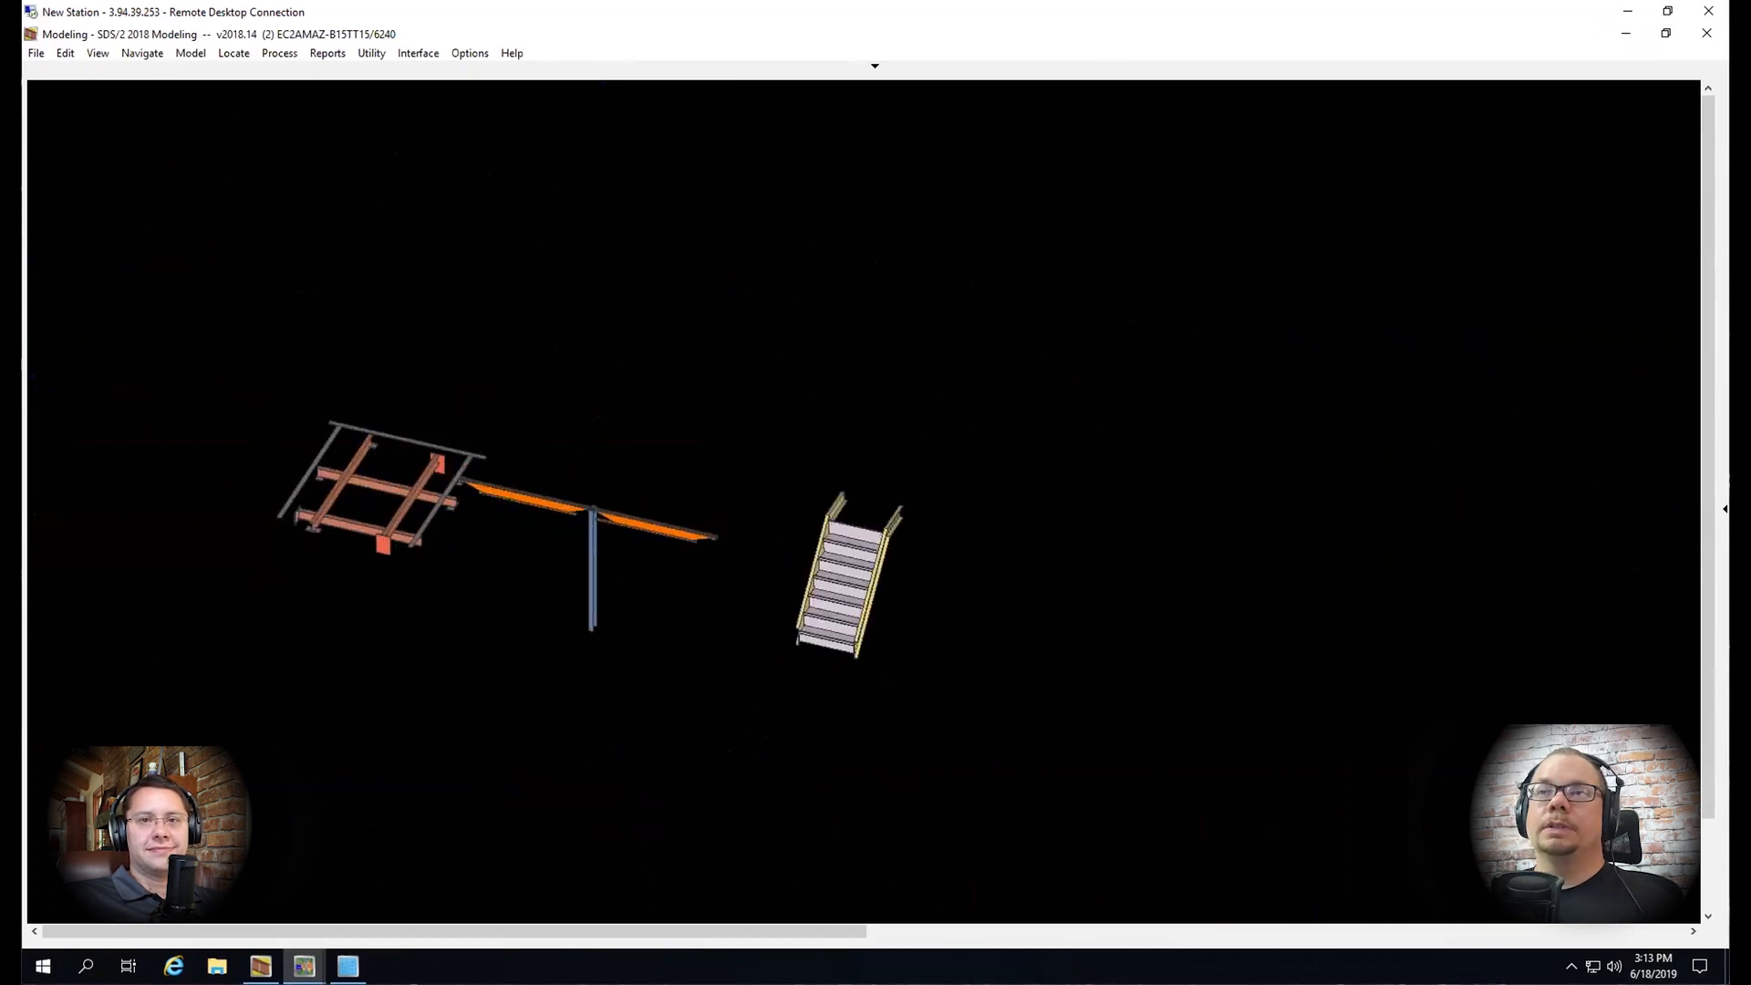
pyautogui.scroll(8, 835, 508)
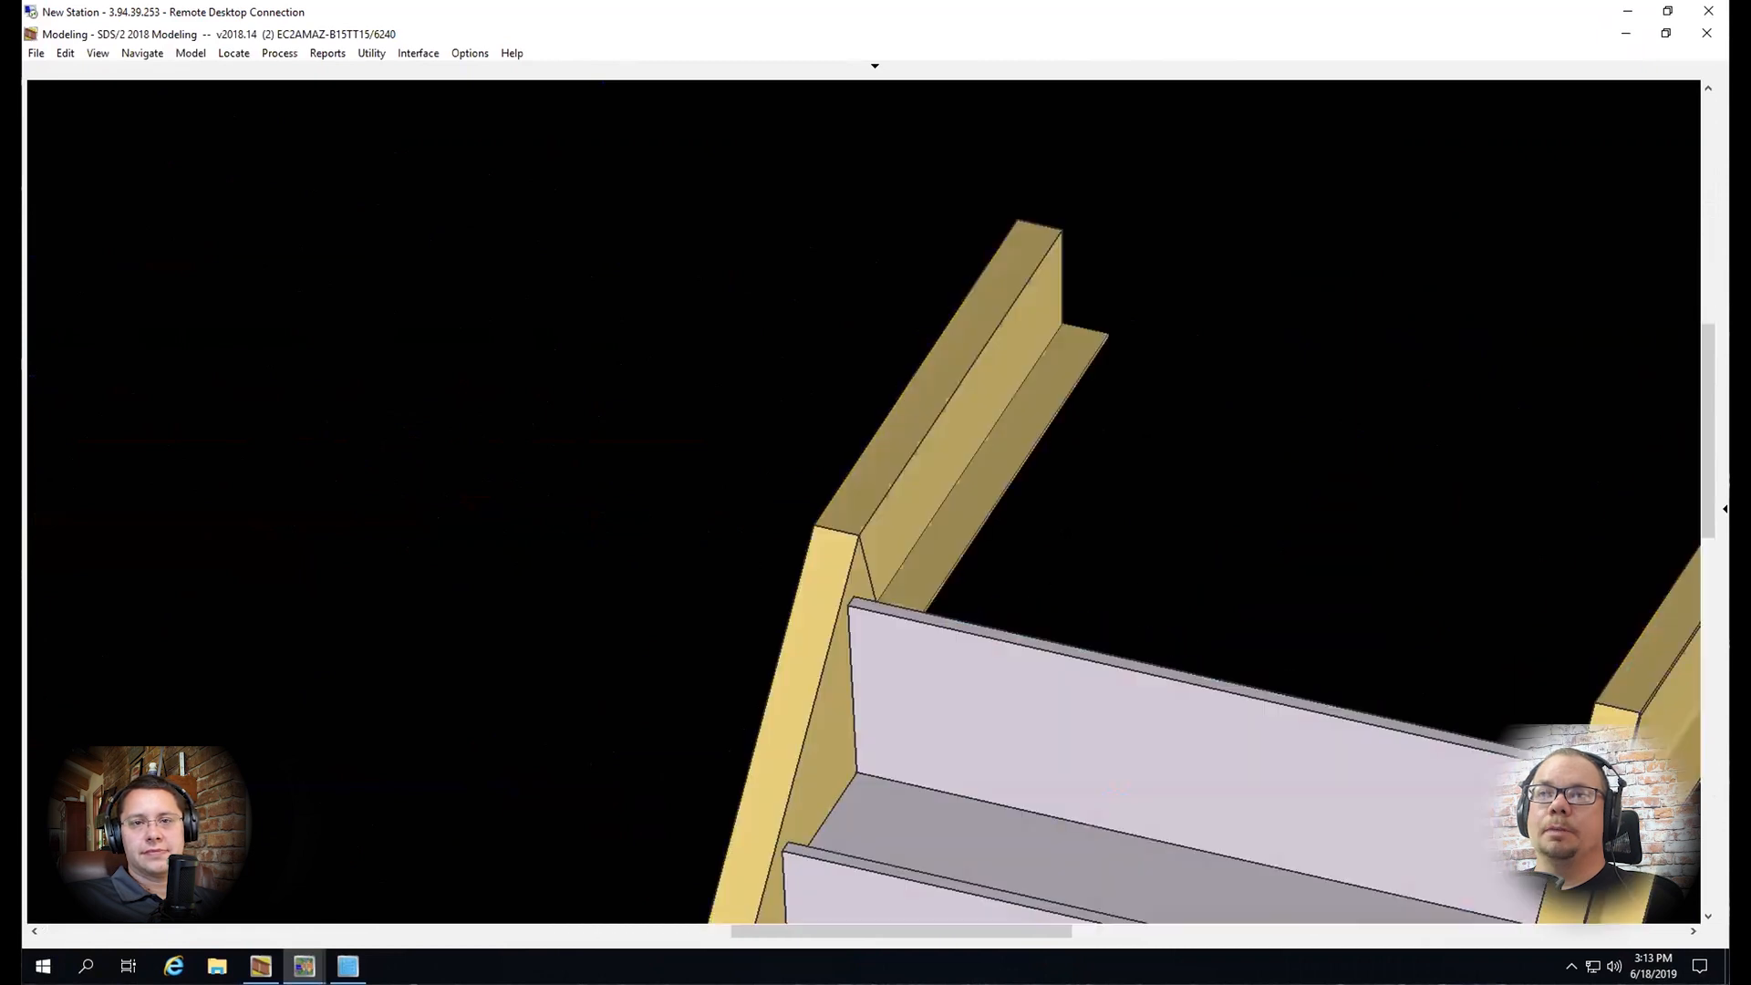
pyautogui.moveTo(976, 441); pyautogui.dragTo(817, 414, button='middle')
pyautogui.scroll(5, 939, 618)
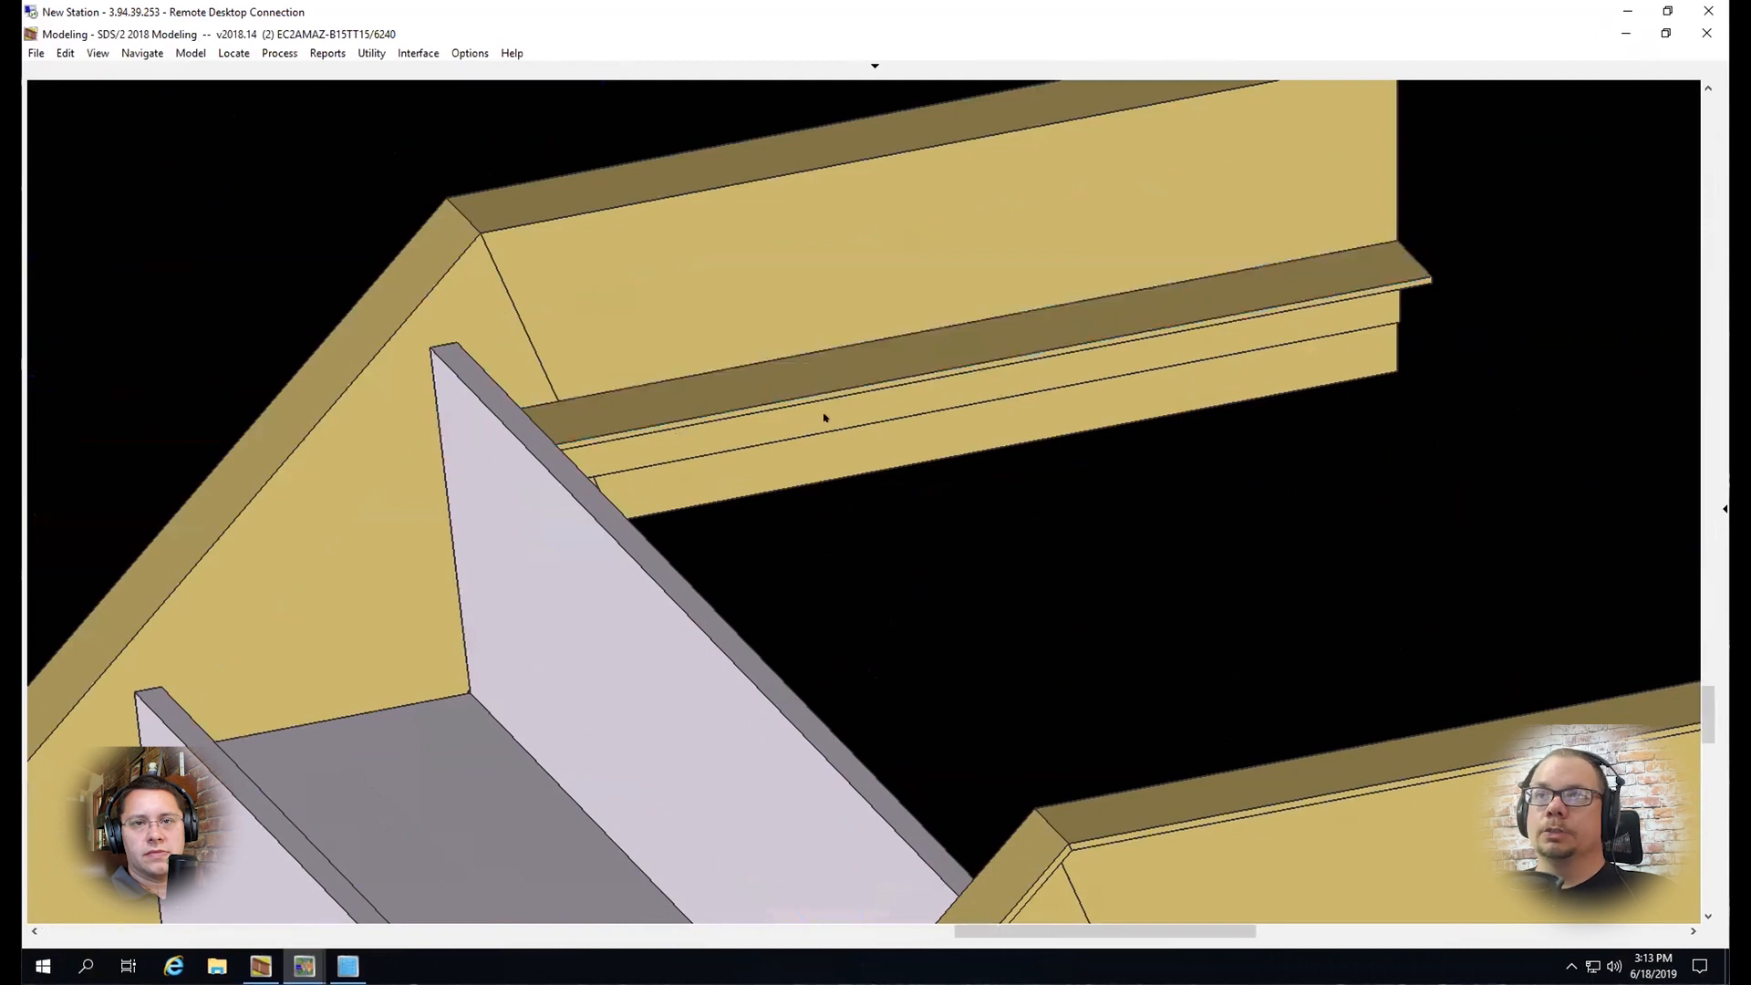
pyautogui.press('Home')
pyautogui.scroll(-2, 891, 566)
pyautogui.scroll(1, 783, 607)
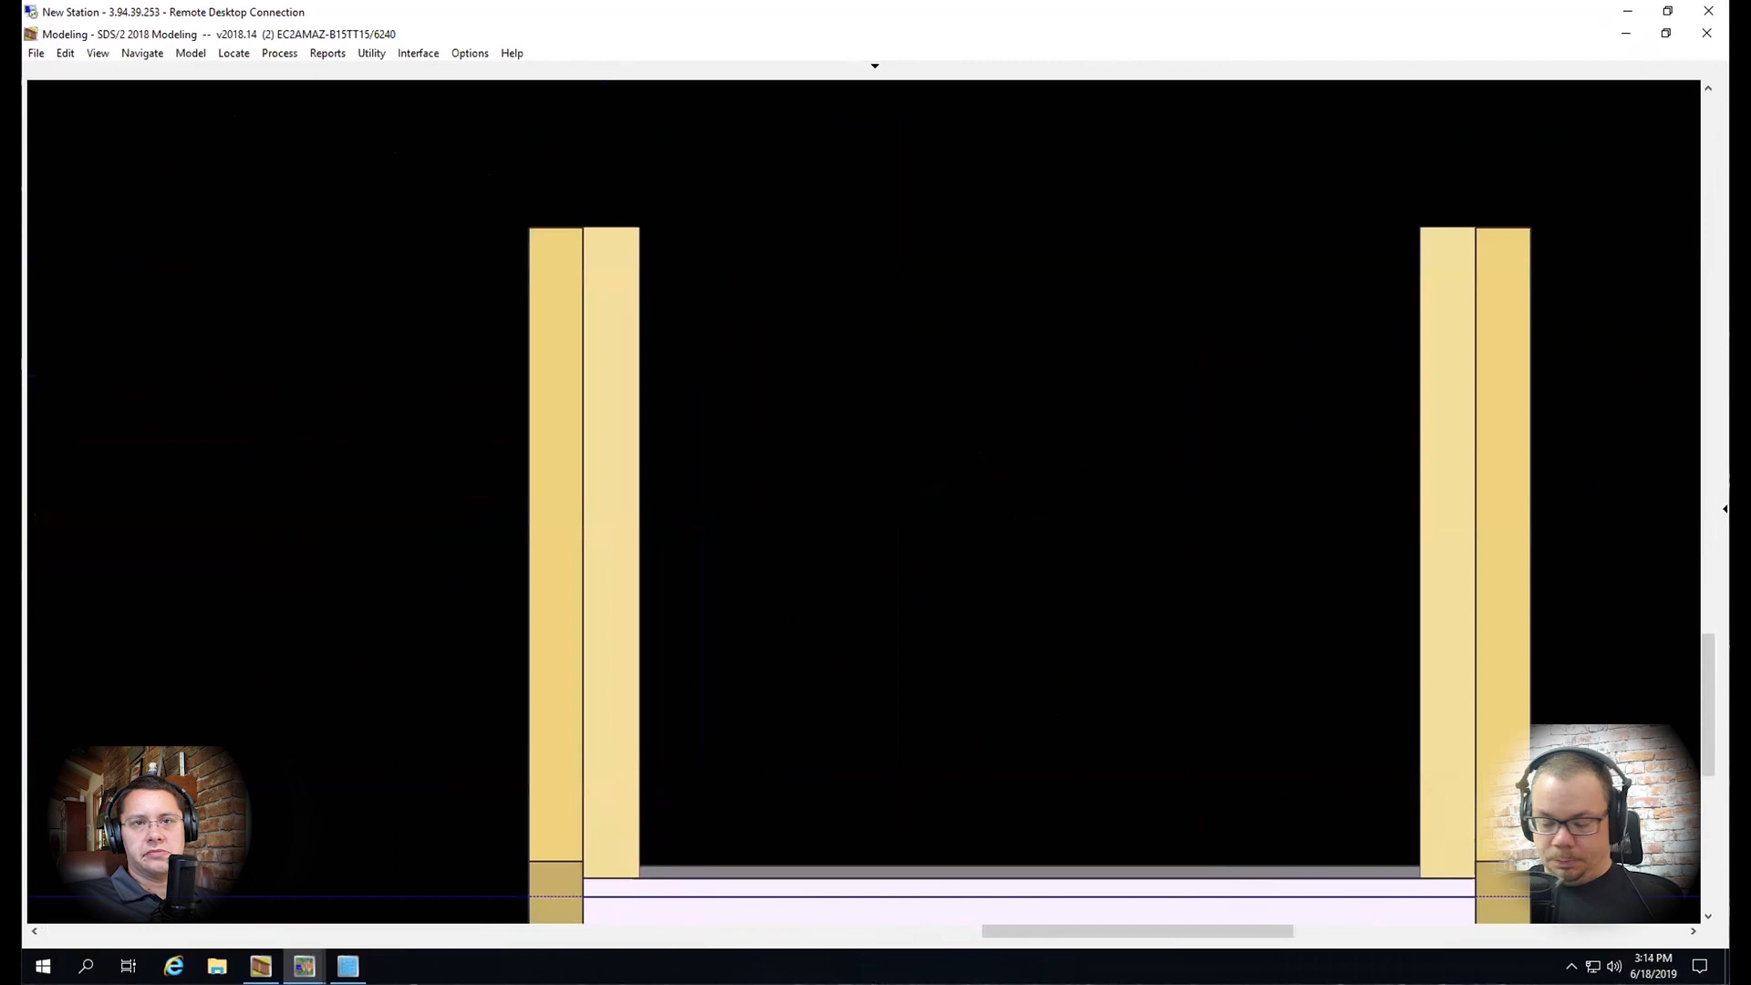
pyautogui.write('d1/8')
pyautogui.press('Return')
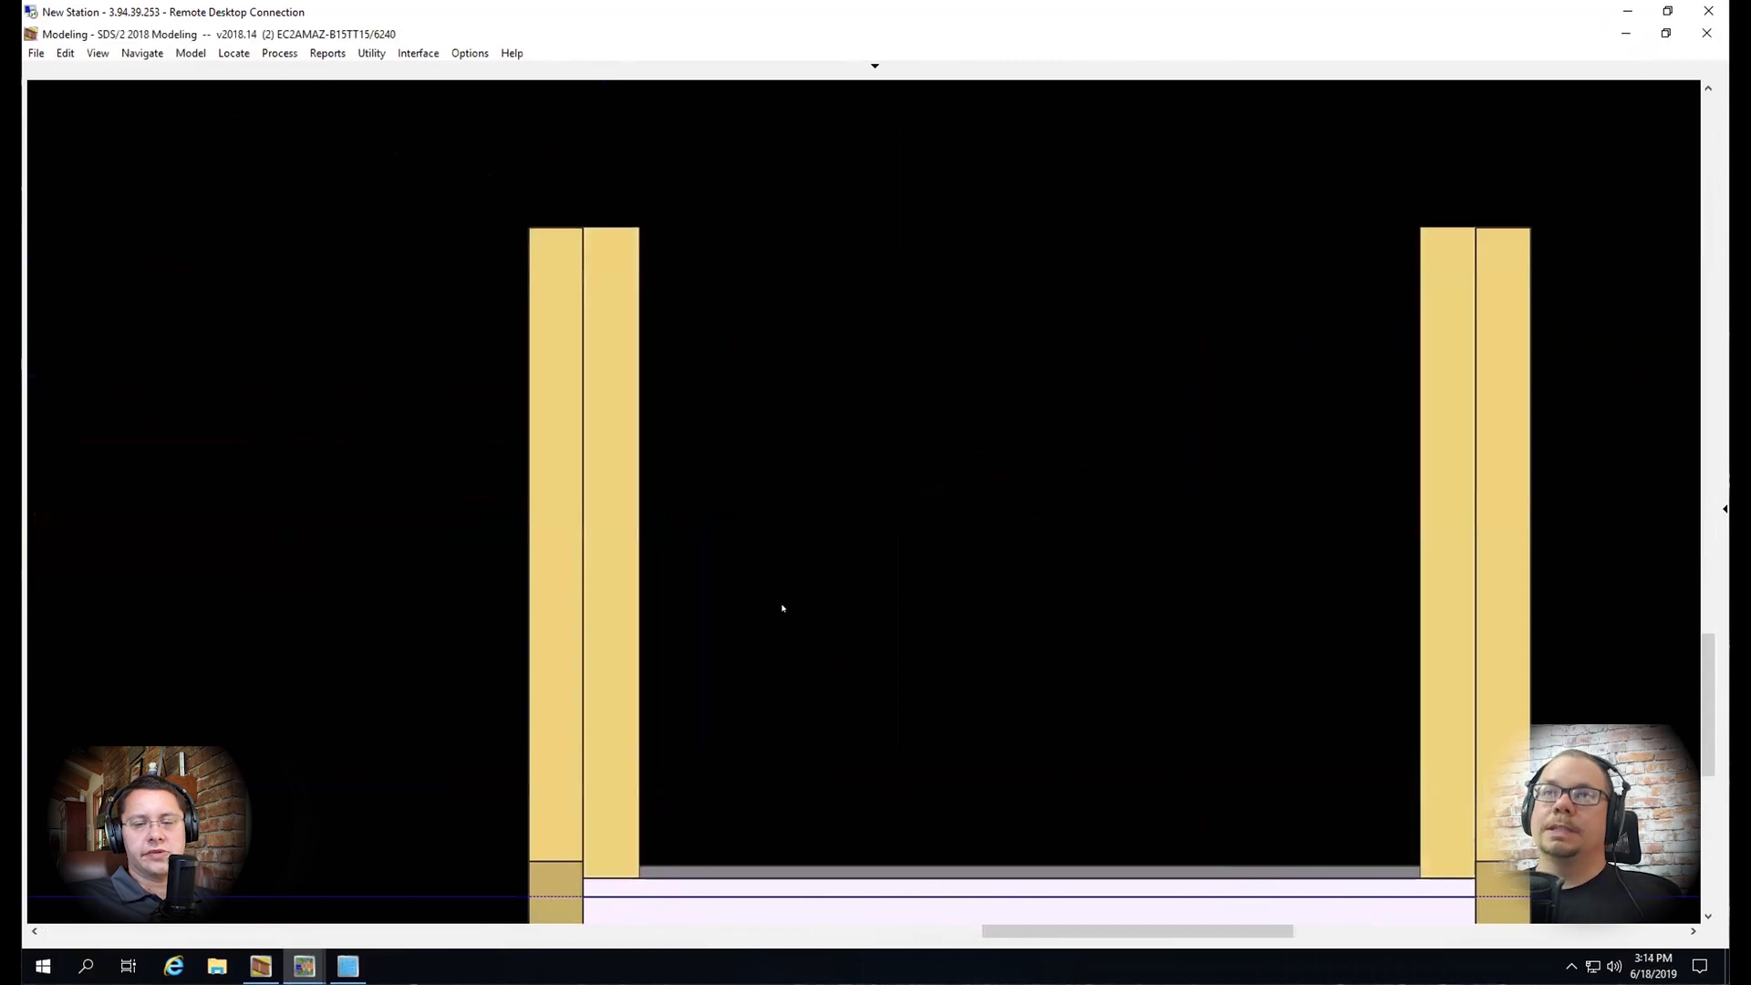
pyautogui.click(626, 336)
pyautogui.click(1432, 307)
pyautogui.press('c')
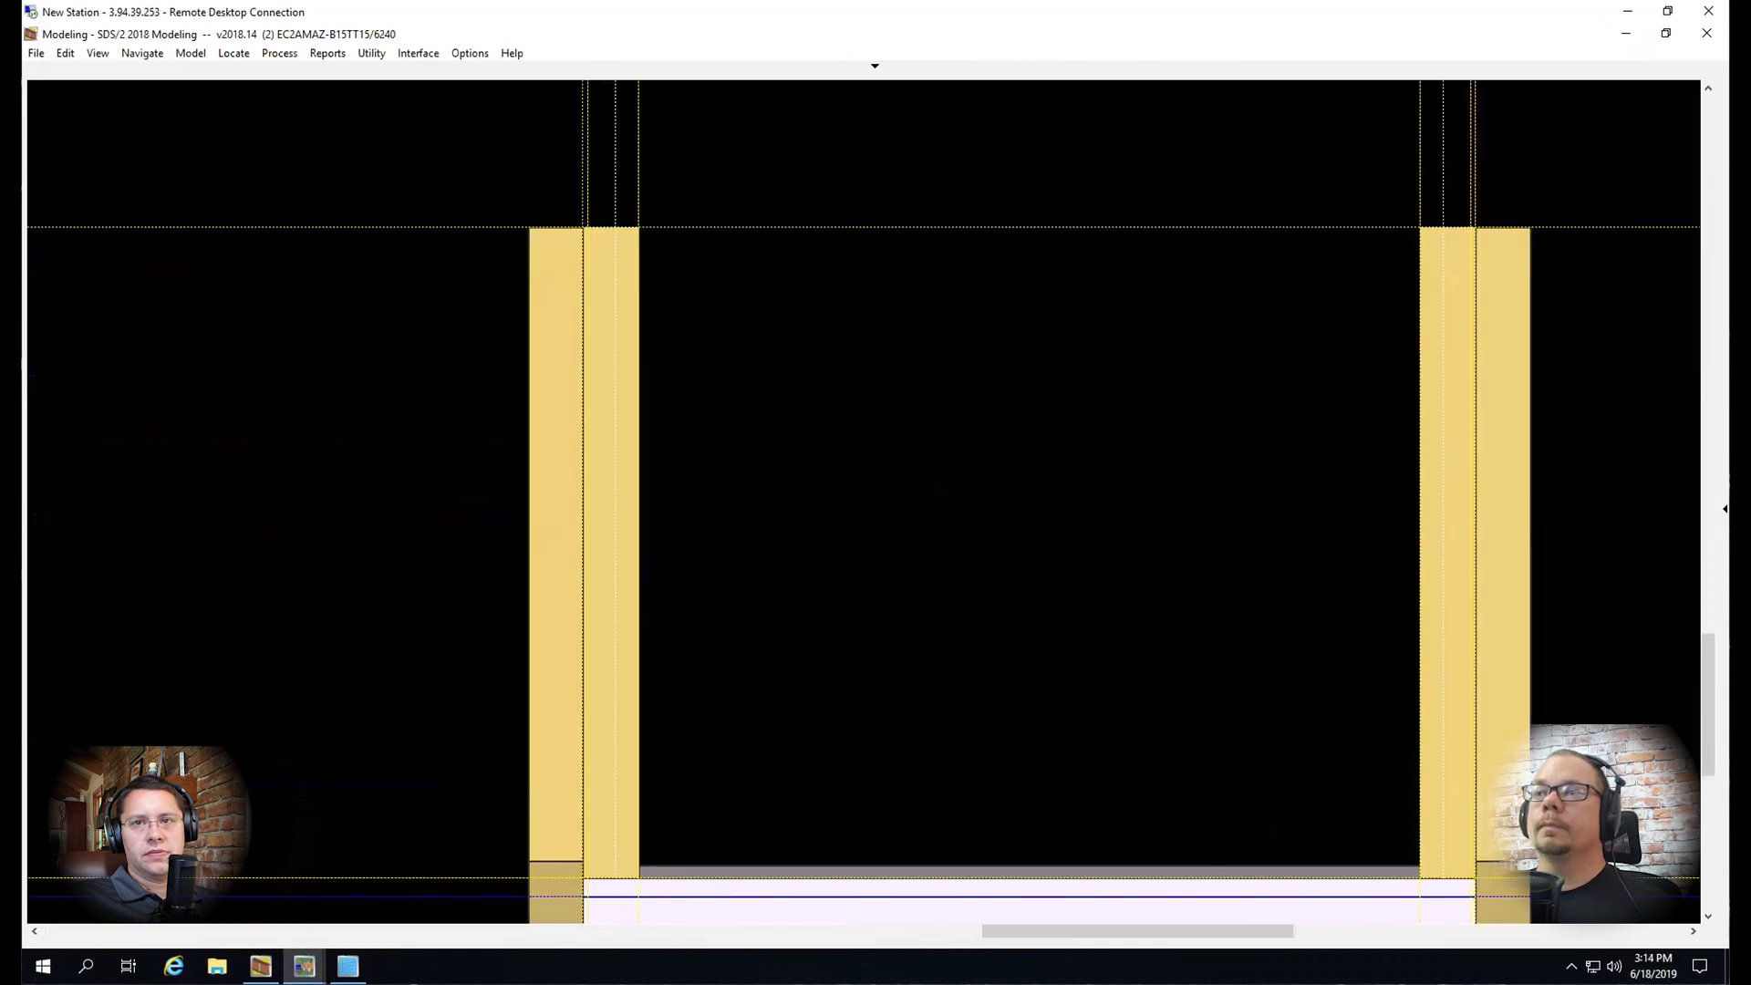
# Add an EmbedPL(BV) plate by end points along the lower horizontal construction line, between its intersections with the stringer lines at the landing's outer sides
pyautogui.press('a')
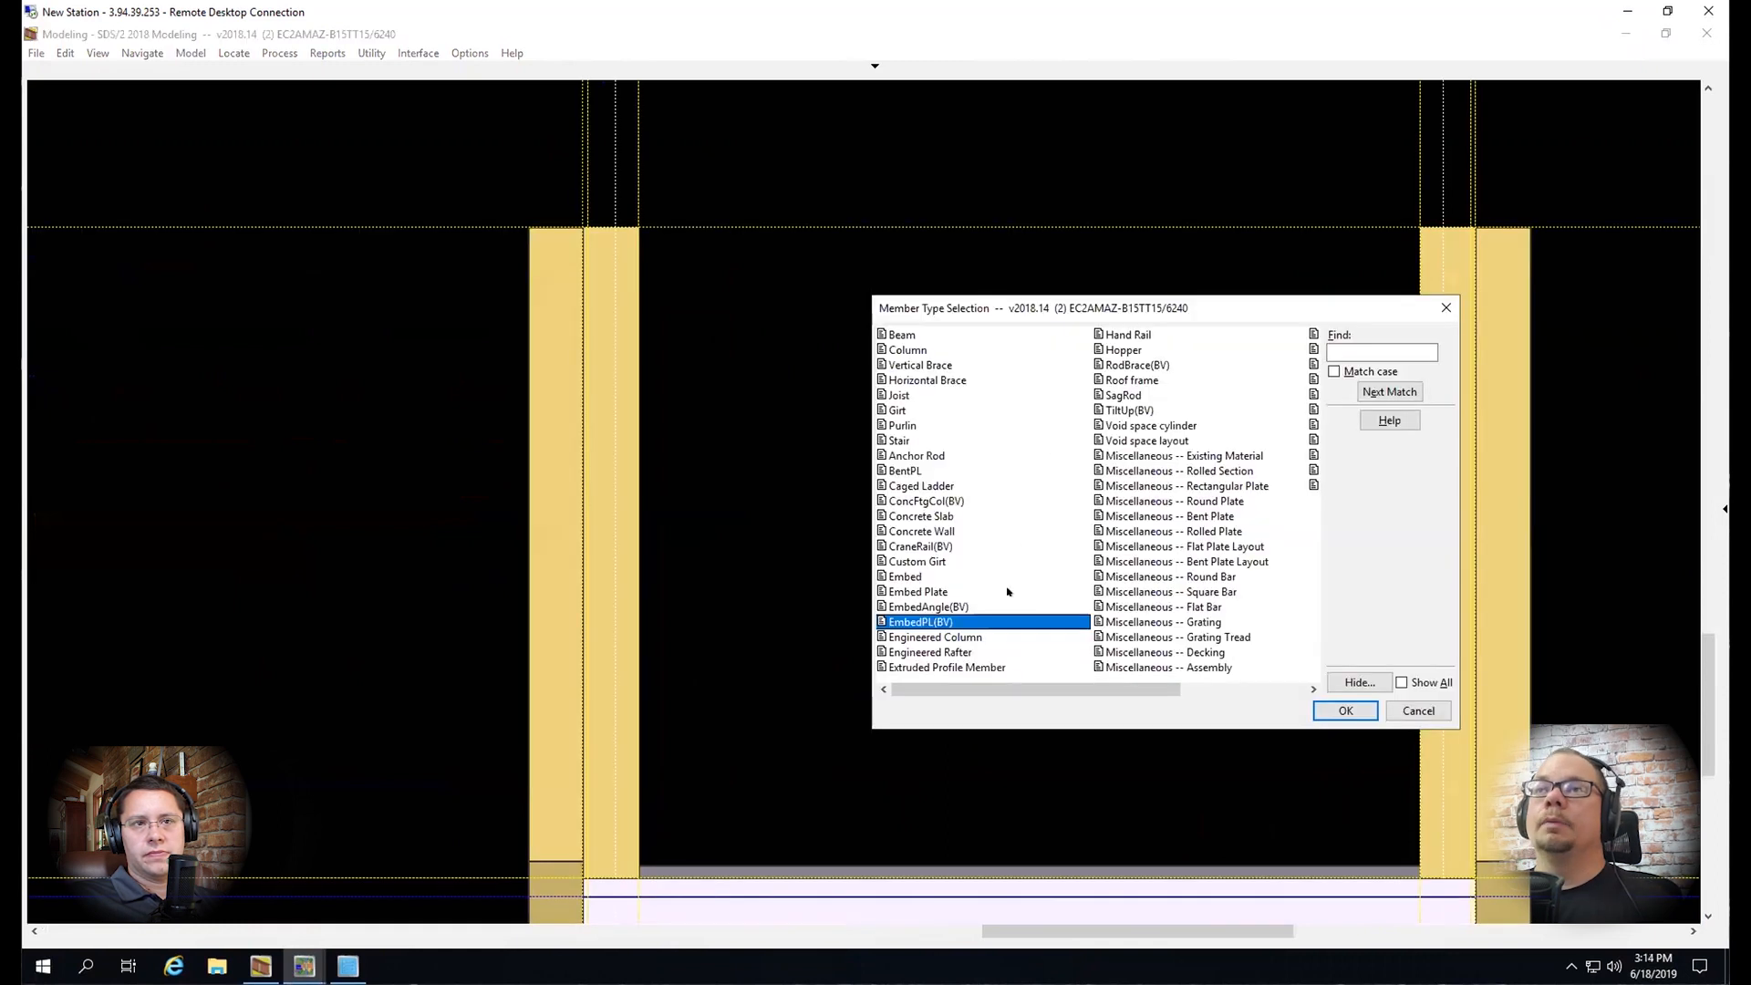
pyautogui.press('Return')
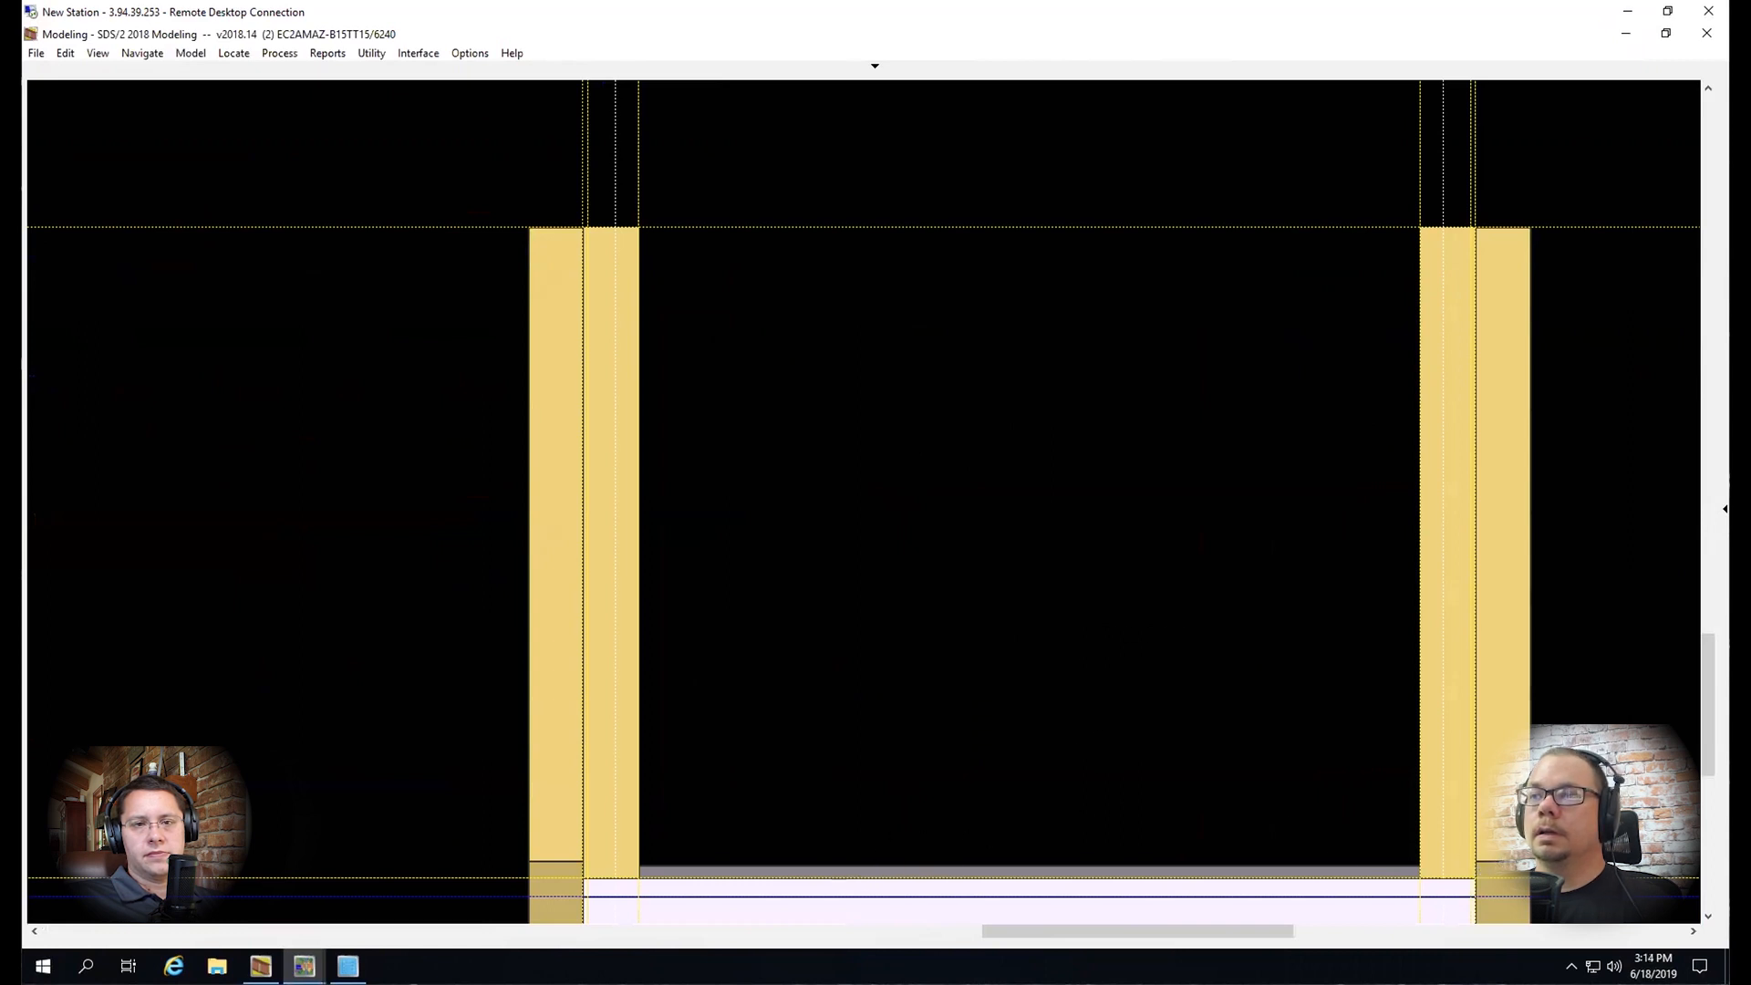
pyautogui.click(563, 875)
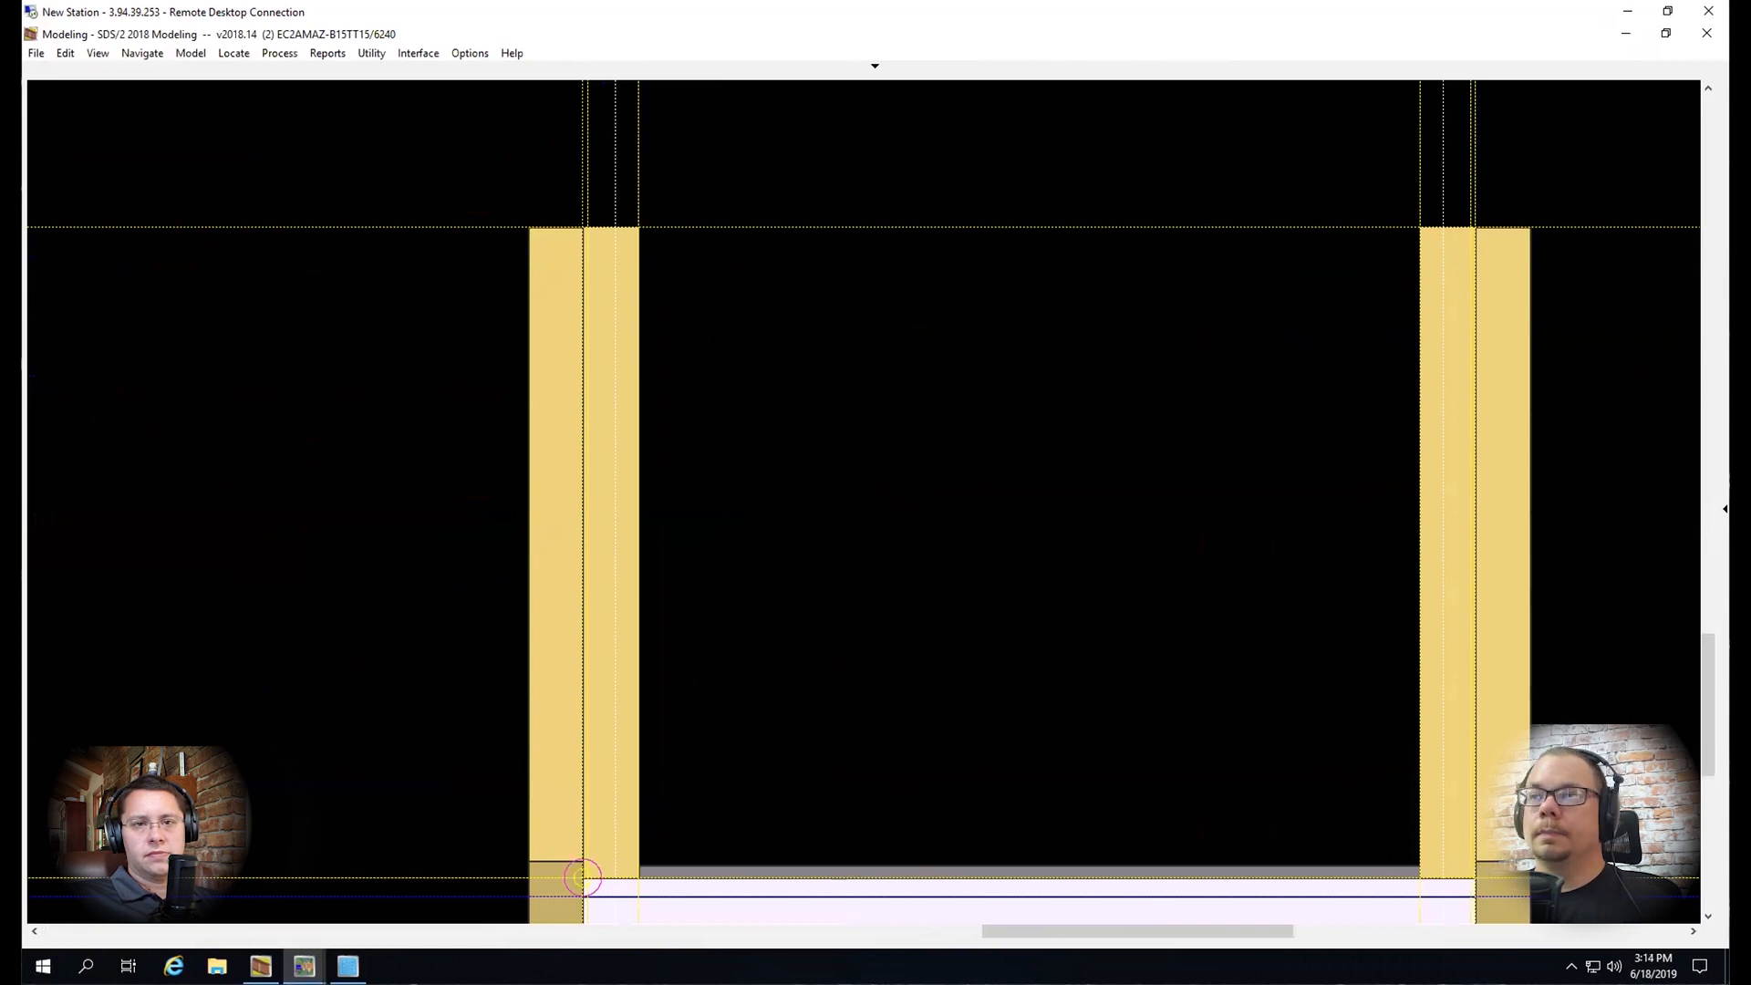
pyautogui.click(1475, 877)
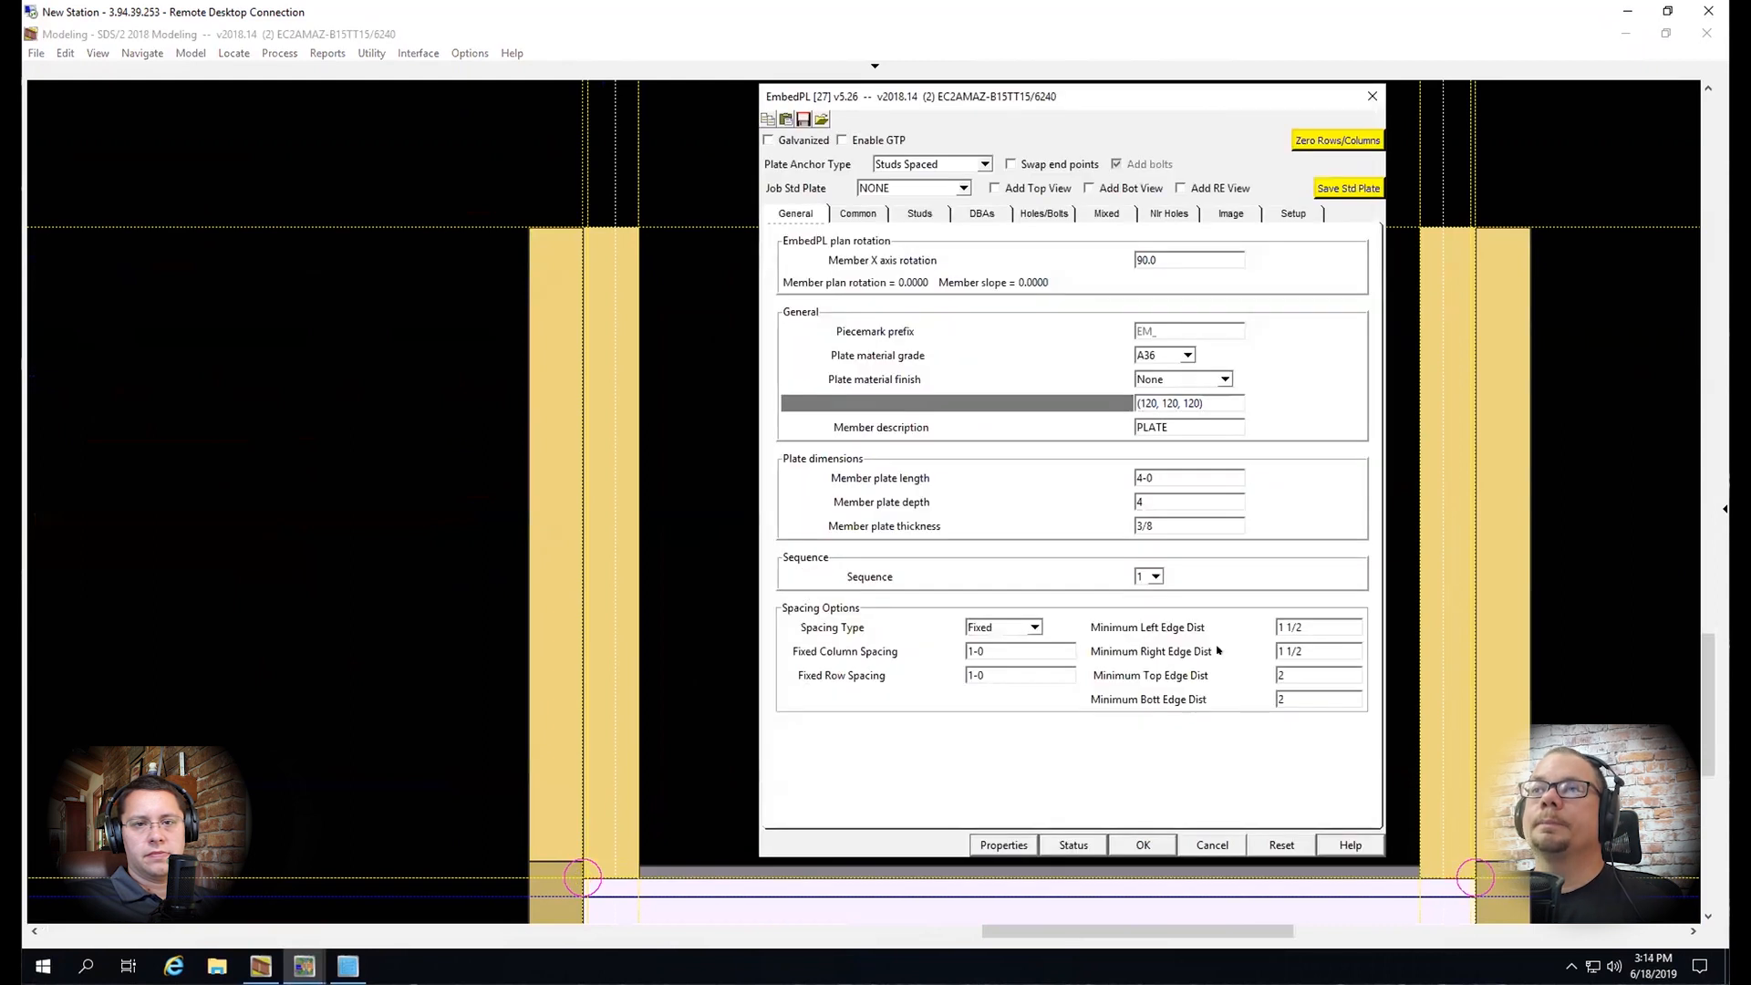
# Set the new embed plate's depth to 3-0 and its plate anchor type to Plain
pyautogui.doubleClick(1154, 497)
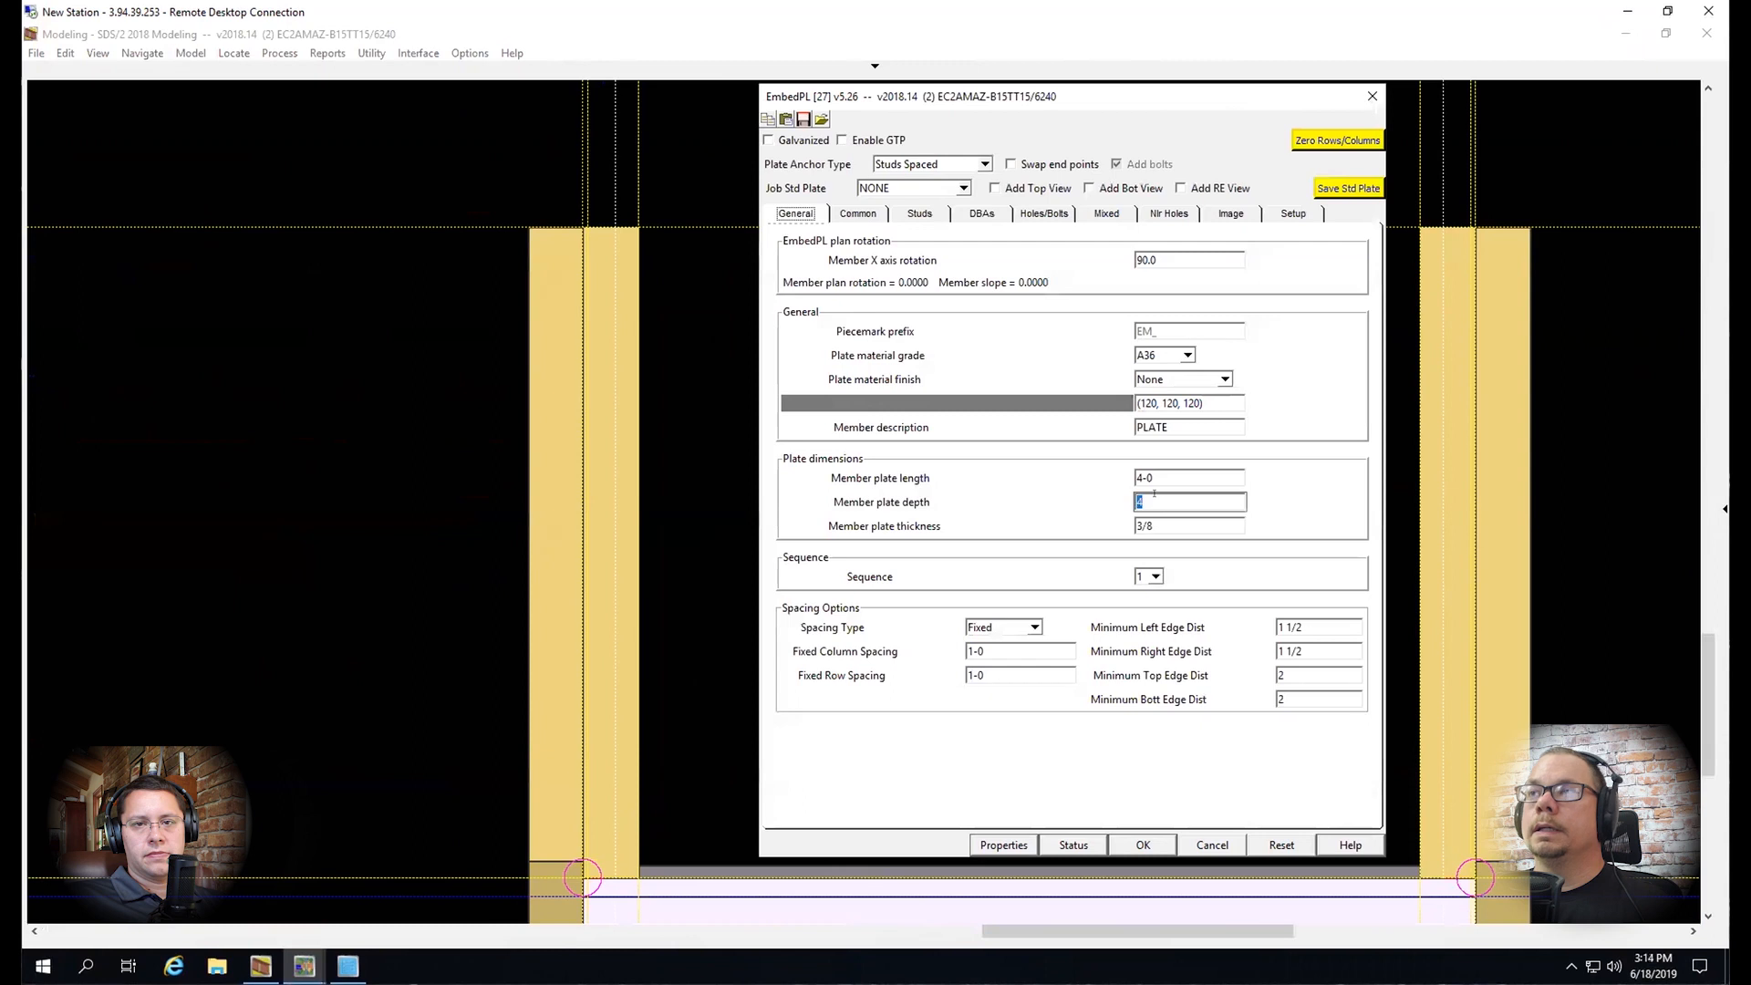
pyautogui.write('3-0')
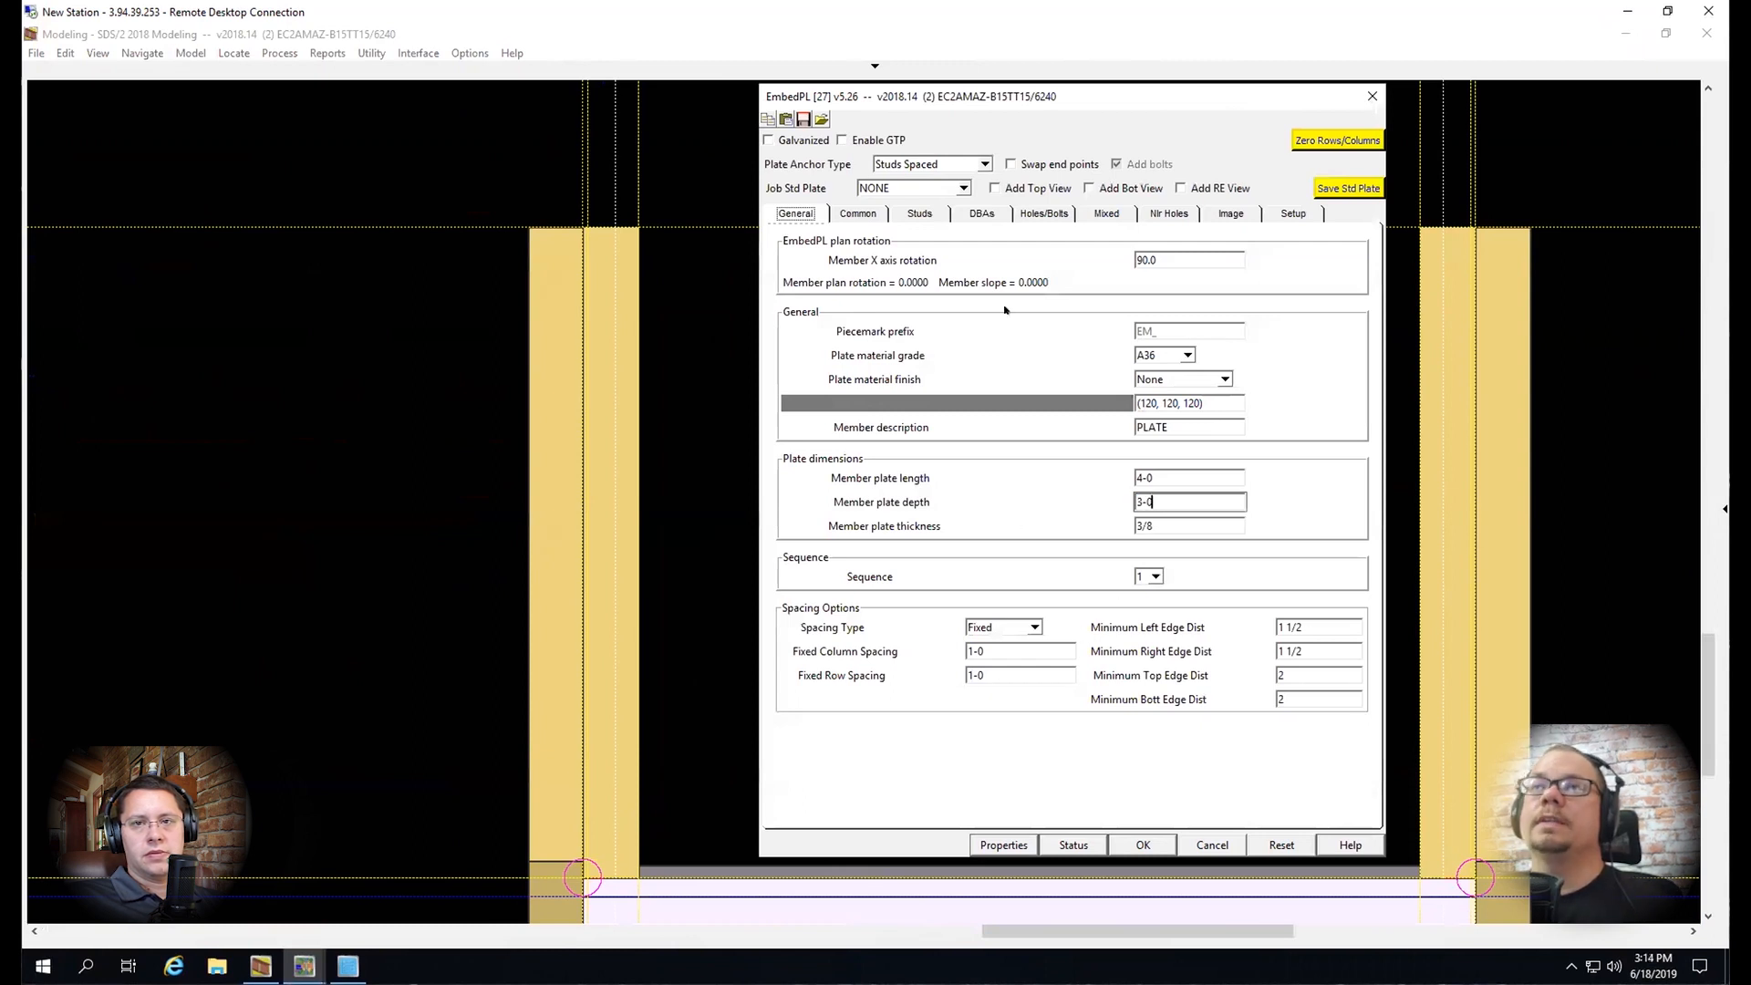
pyautogui.click(951, 164)
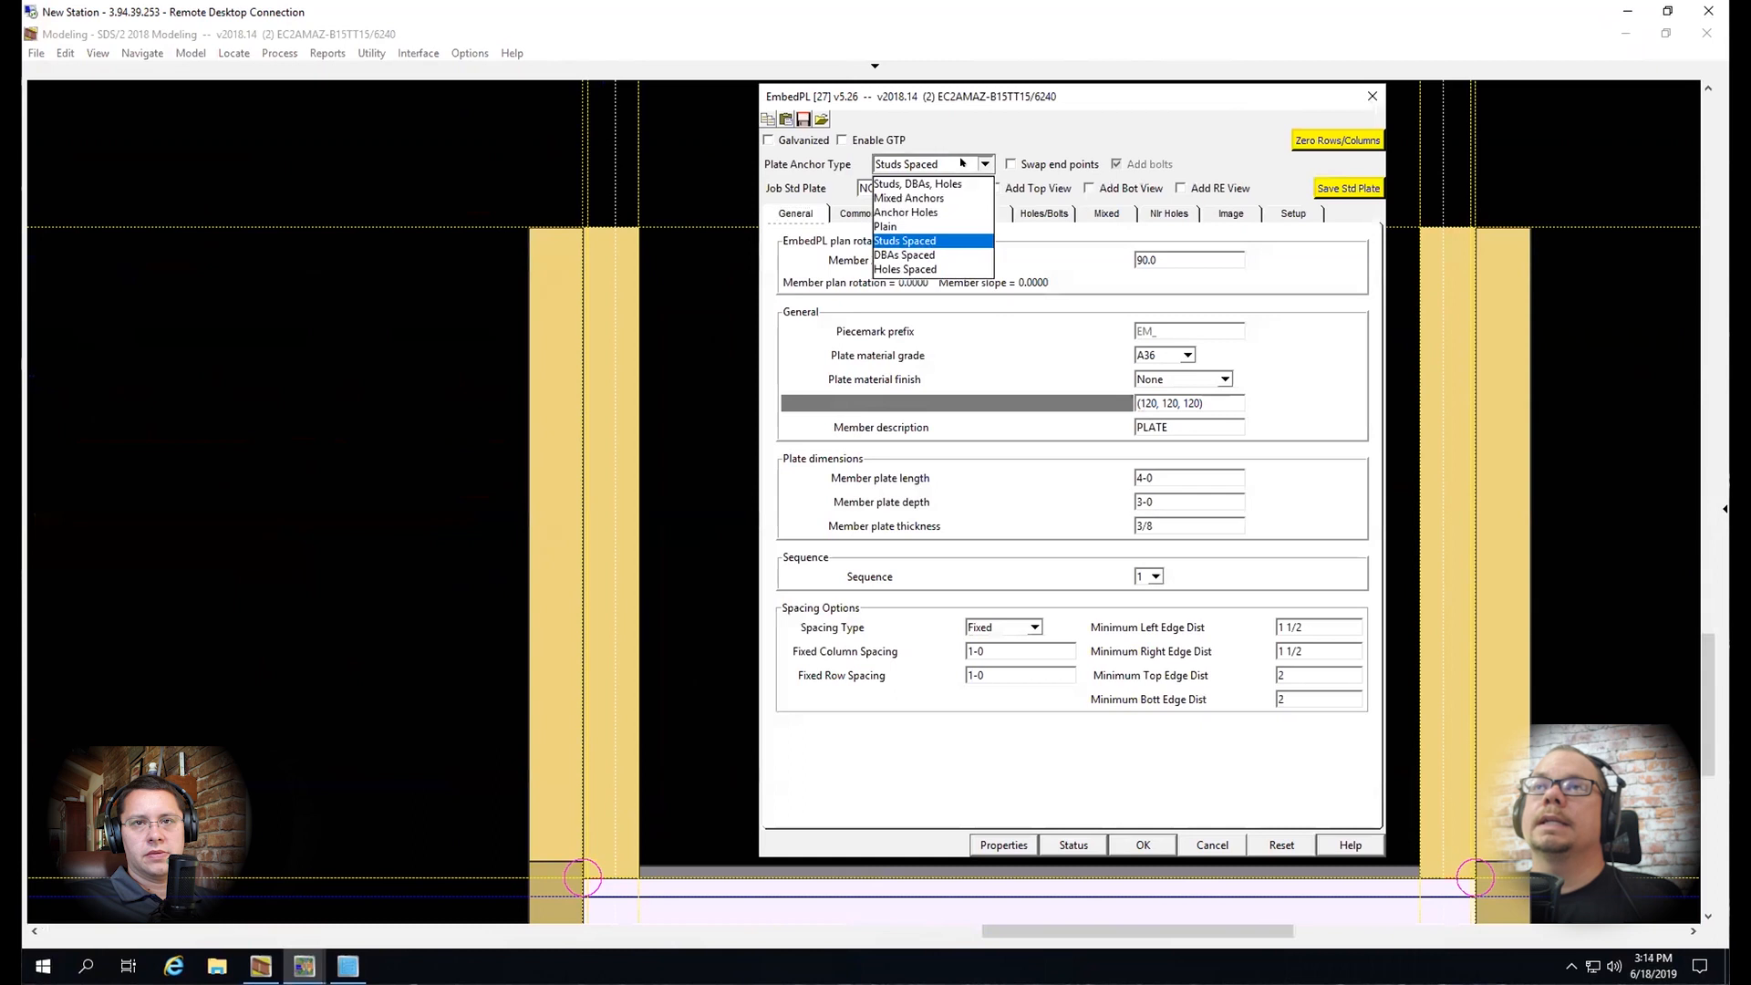
pyautogui.click(887, 227)
pyautogui.click(1142, 213)
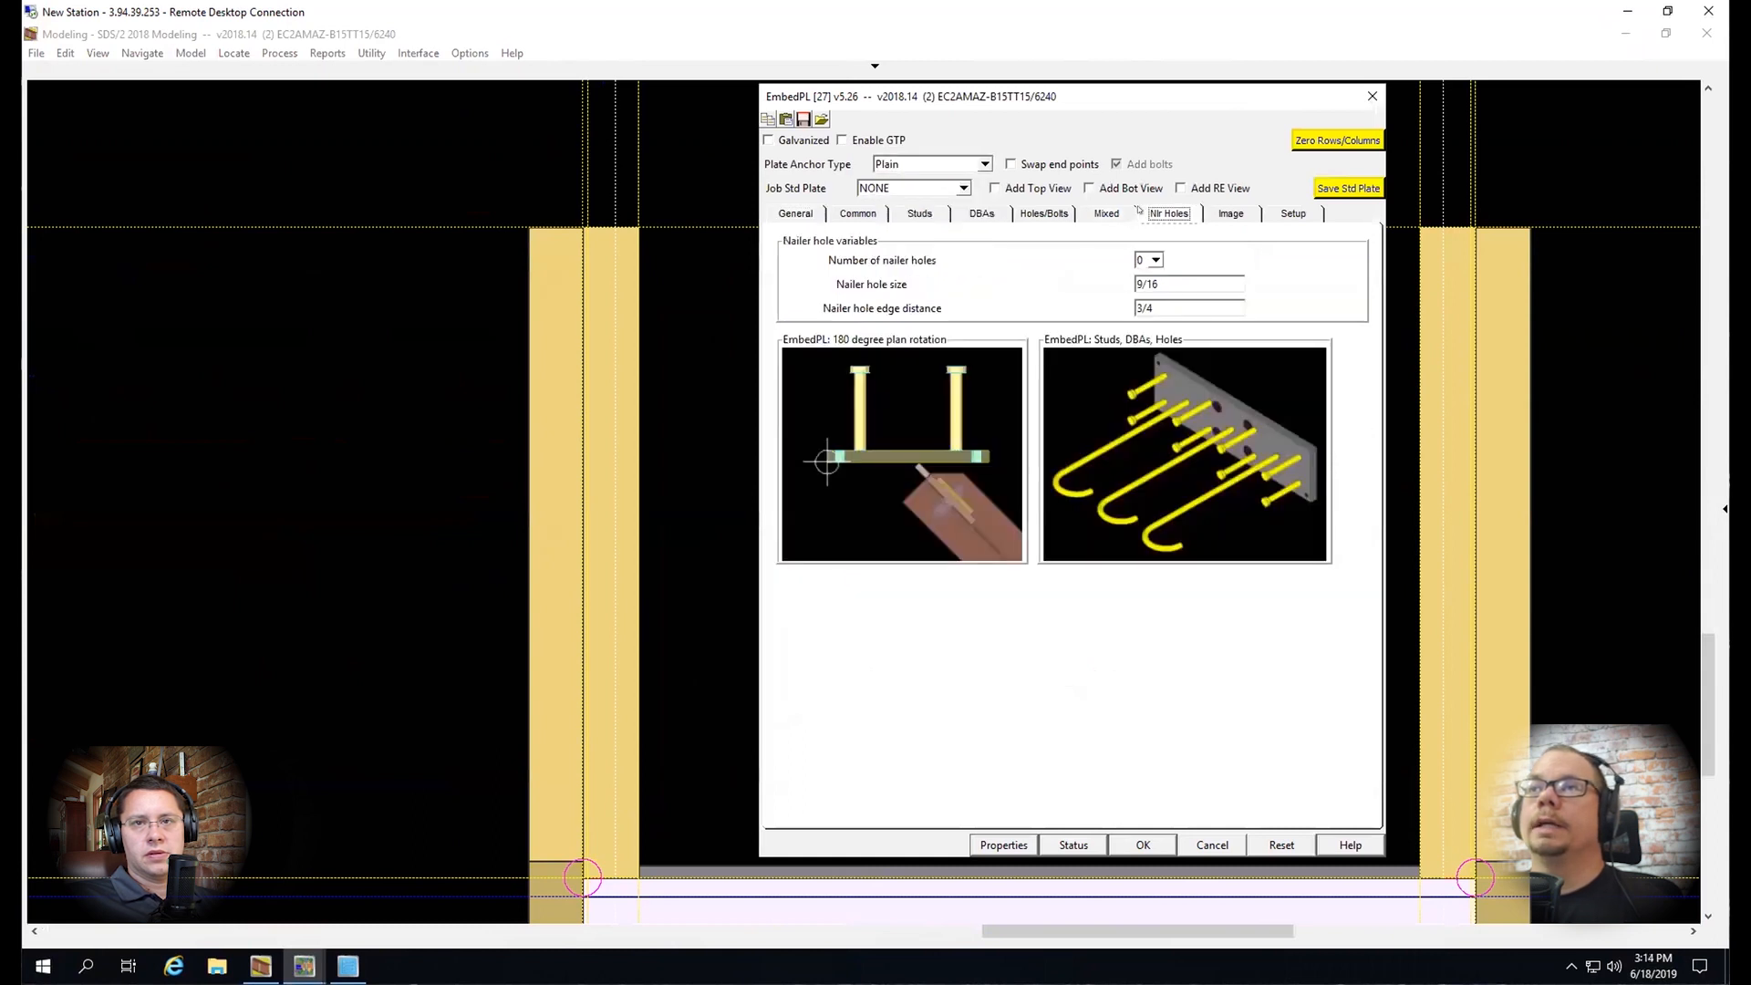
pyautogui.click(809, 215)
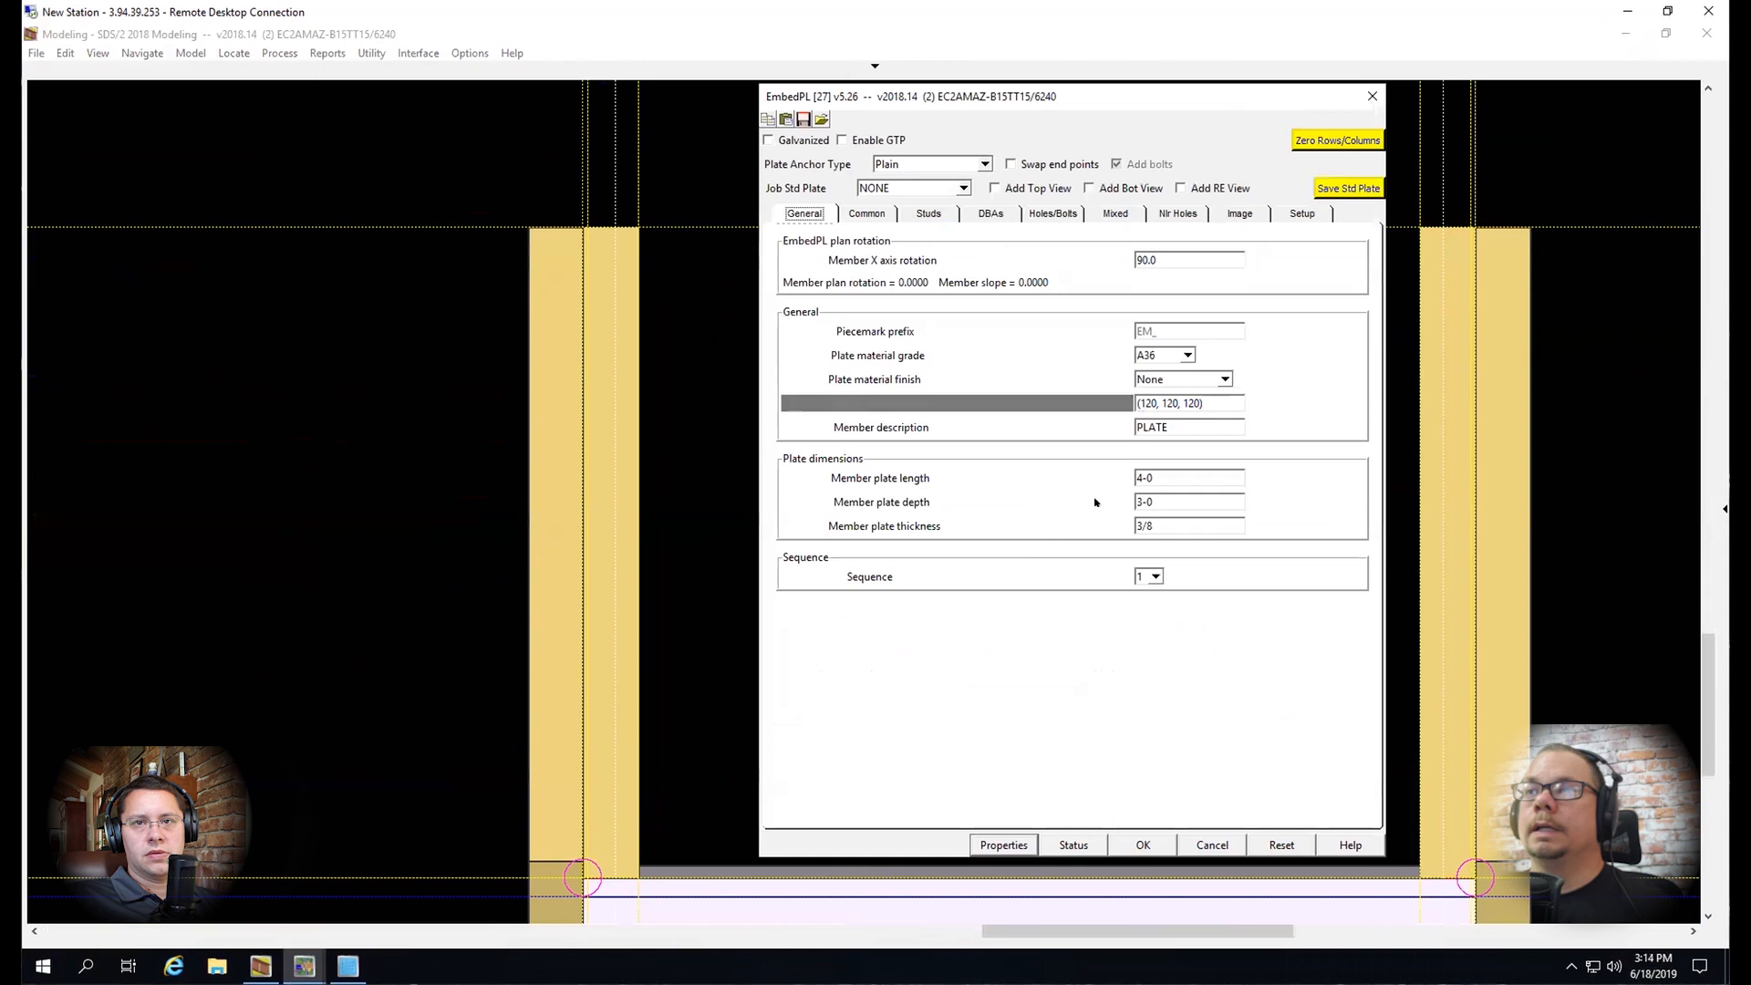
# Set the plate thickness to 10GA, create the plate between the stringers and finish adding plates
pyautogui.doubleClick(1197, 521)
pyautogui.write('10ga')
pyautogui.press('Tab')
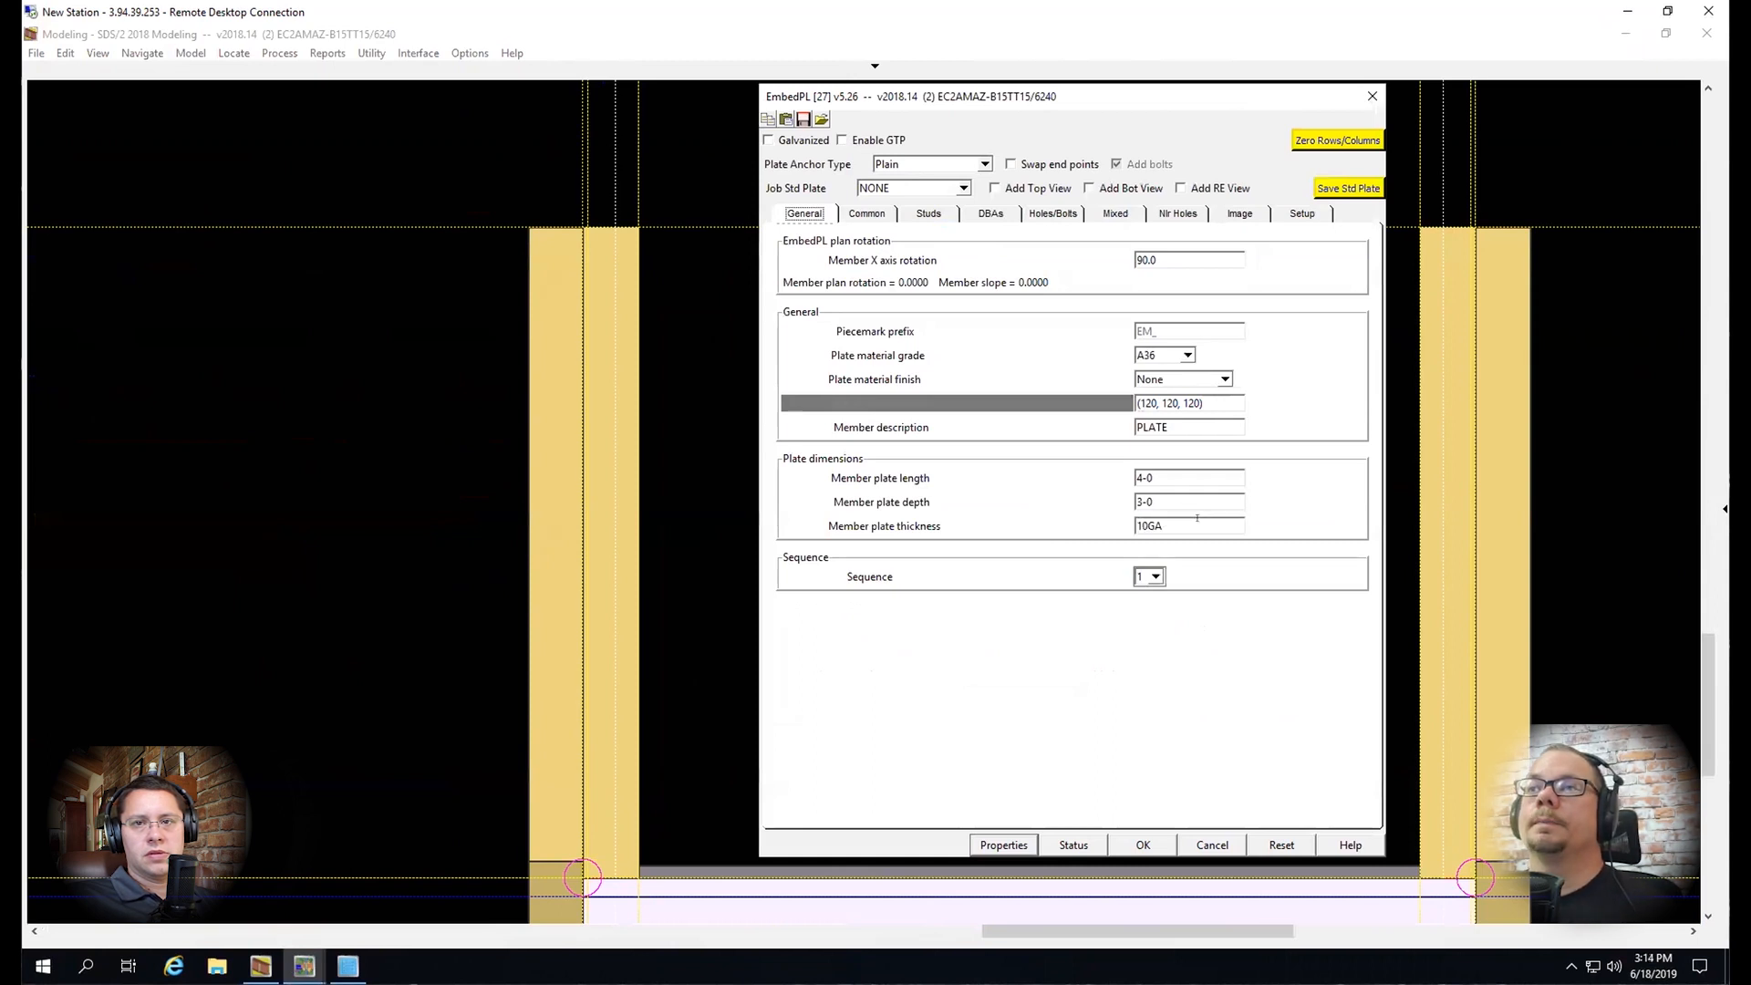
pyautogui.press('Return')
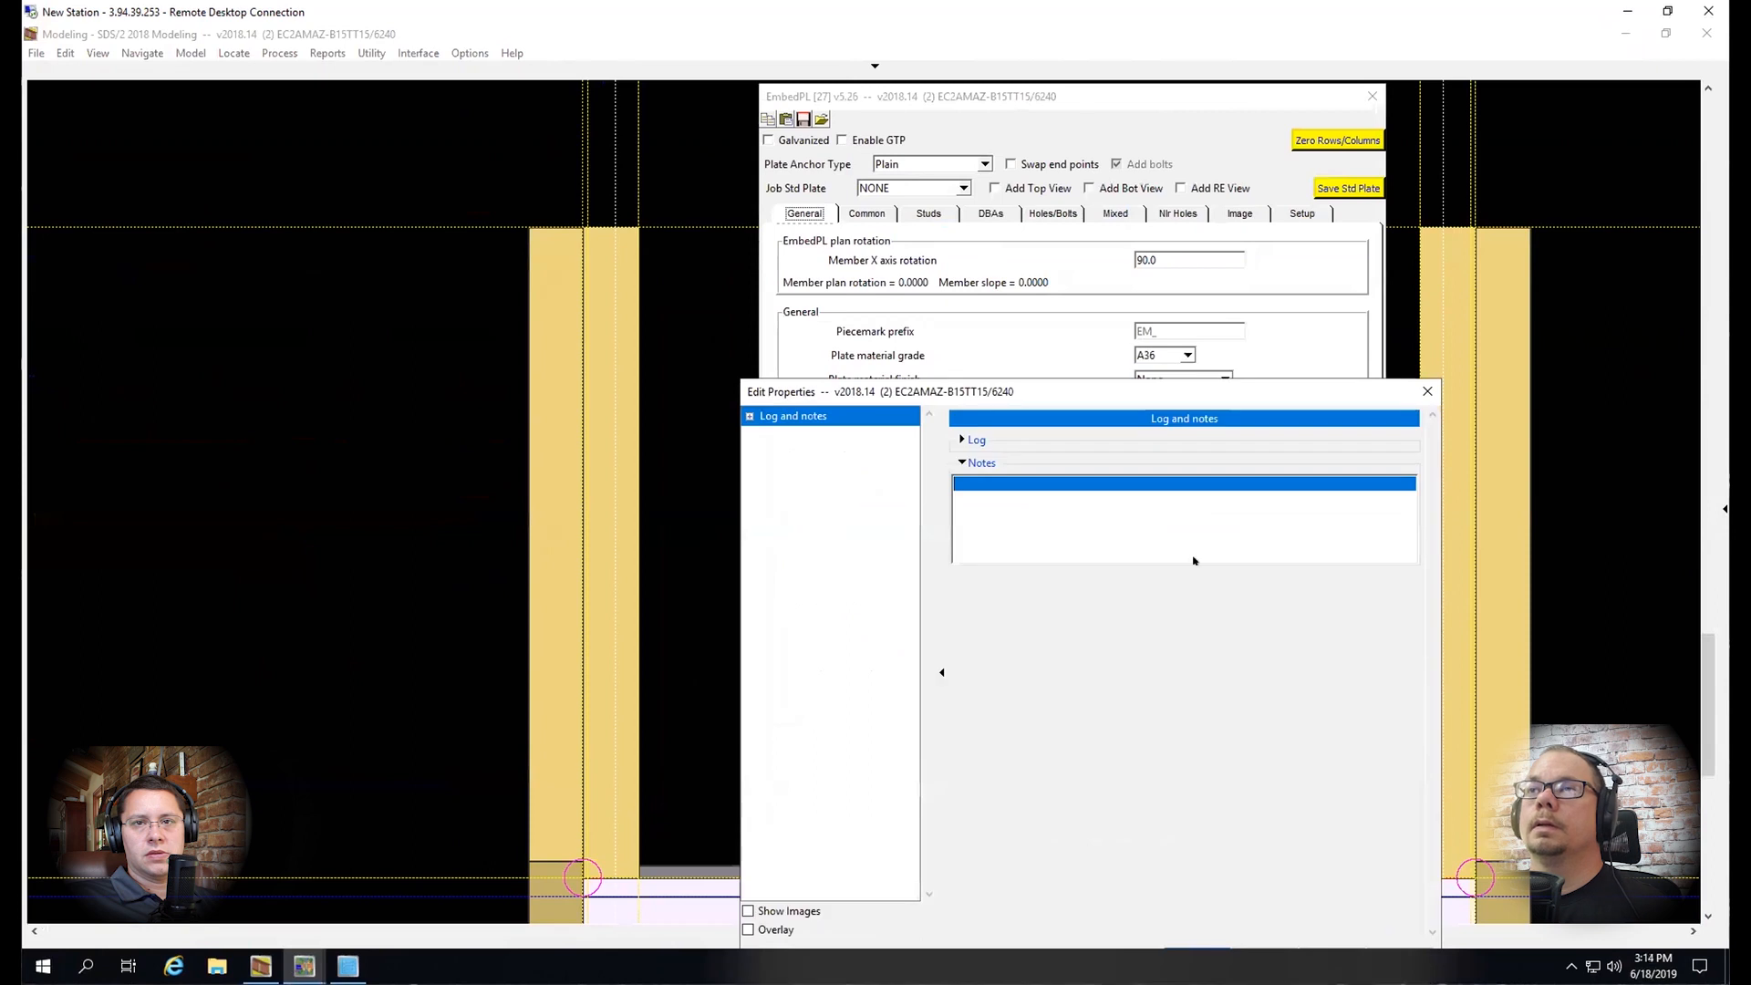
pyautogui.press('Escape')
pyautogui.click(1143, 844)
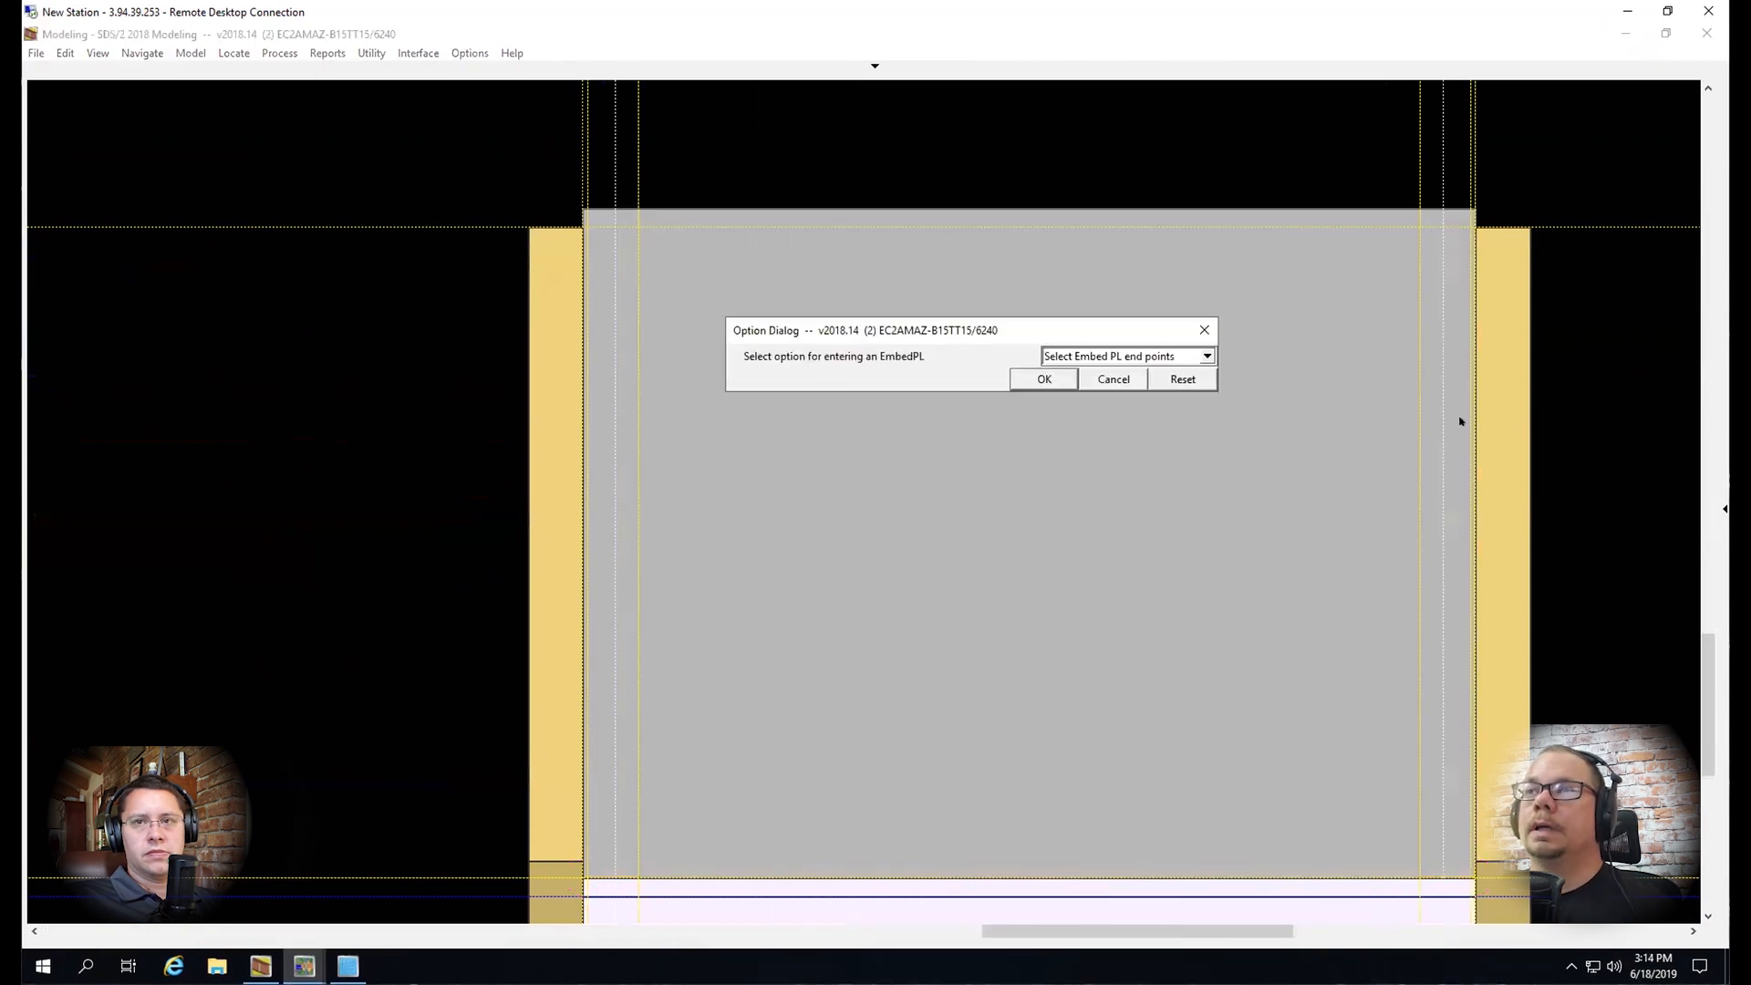
pyautogui.press('Return')
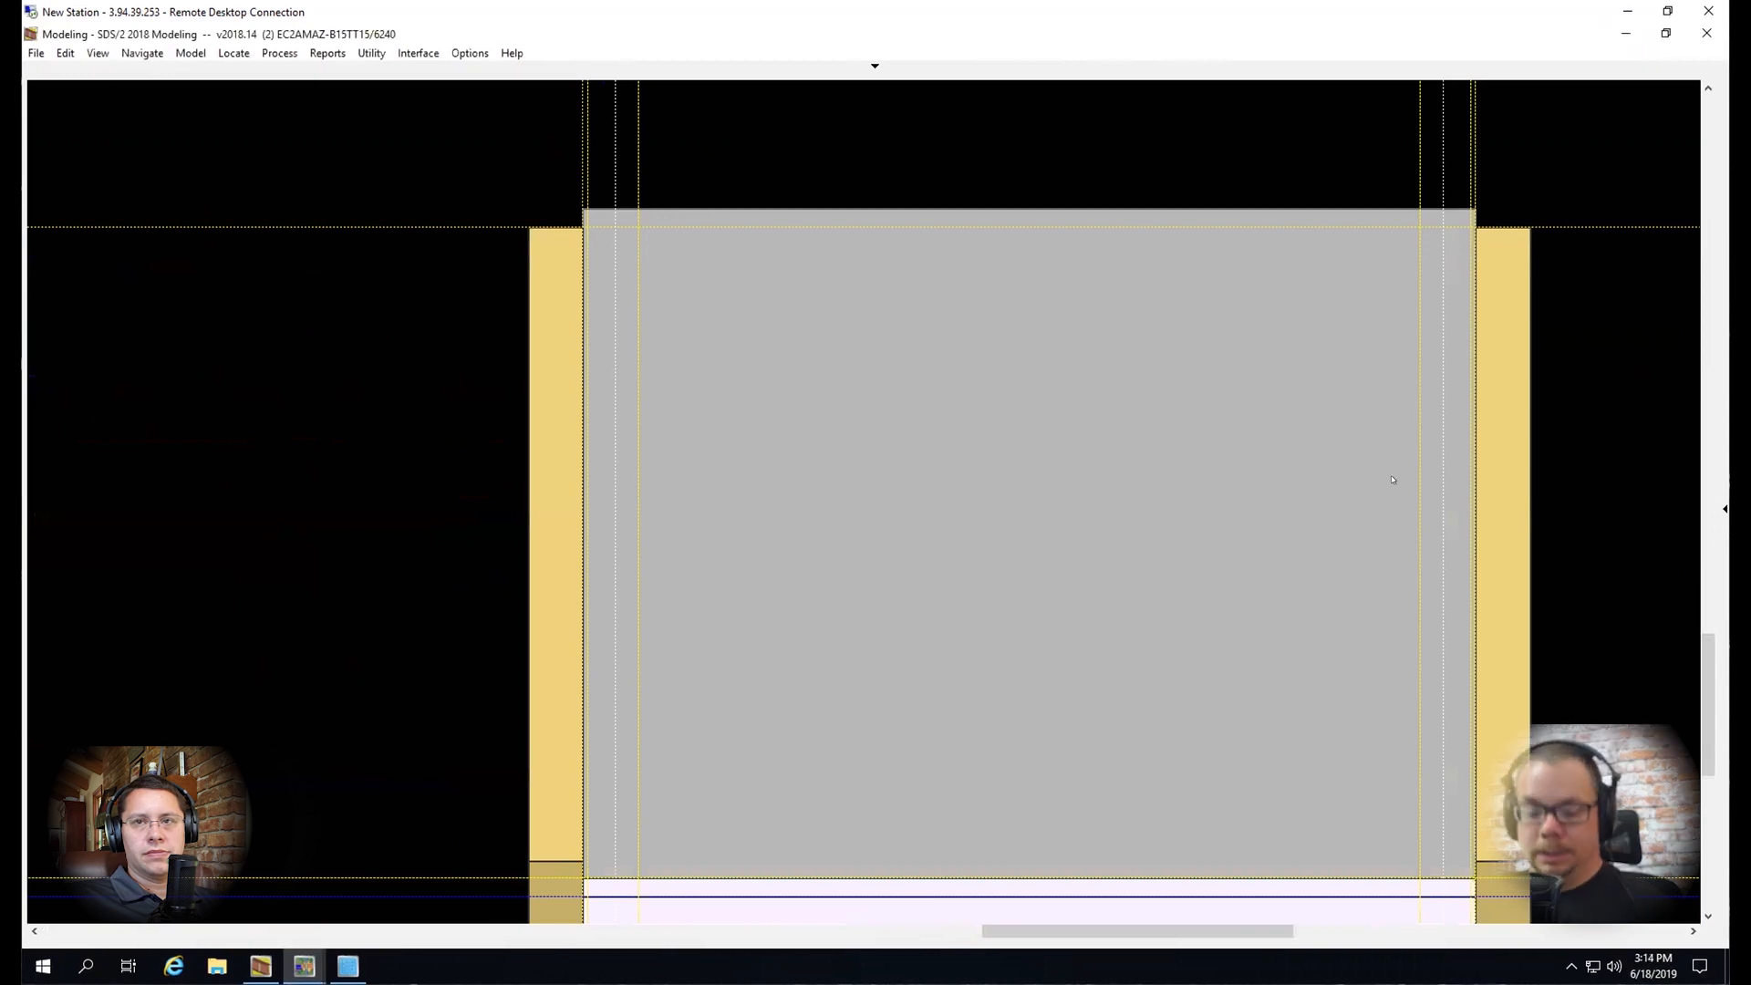
# Measure between the two horizontal construction lines along the plate's side and set the landing plate's depth to 2-11
pyautogui.scroll(-2, 1392, 479)
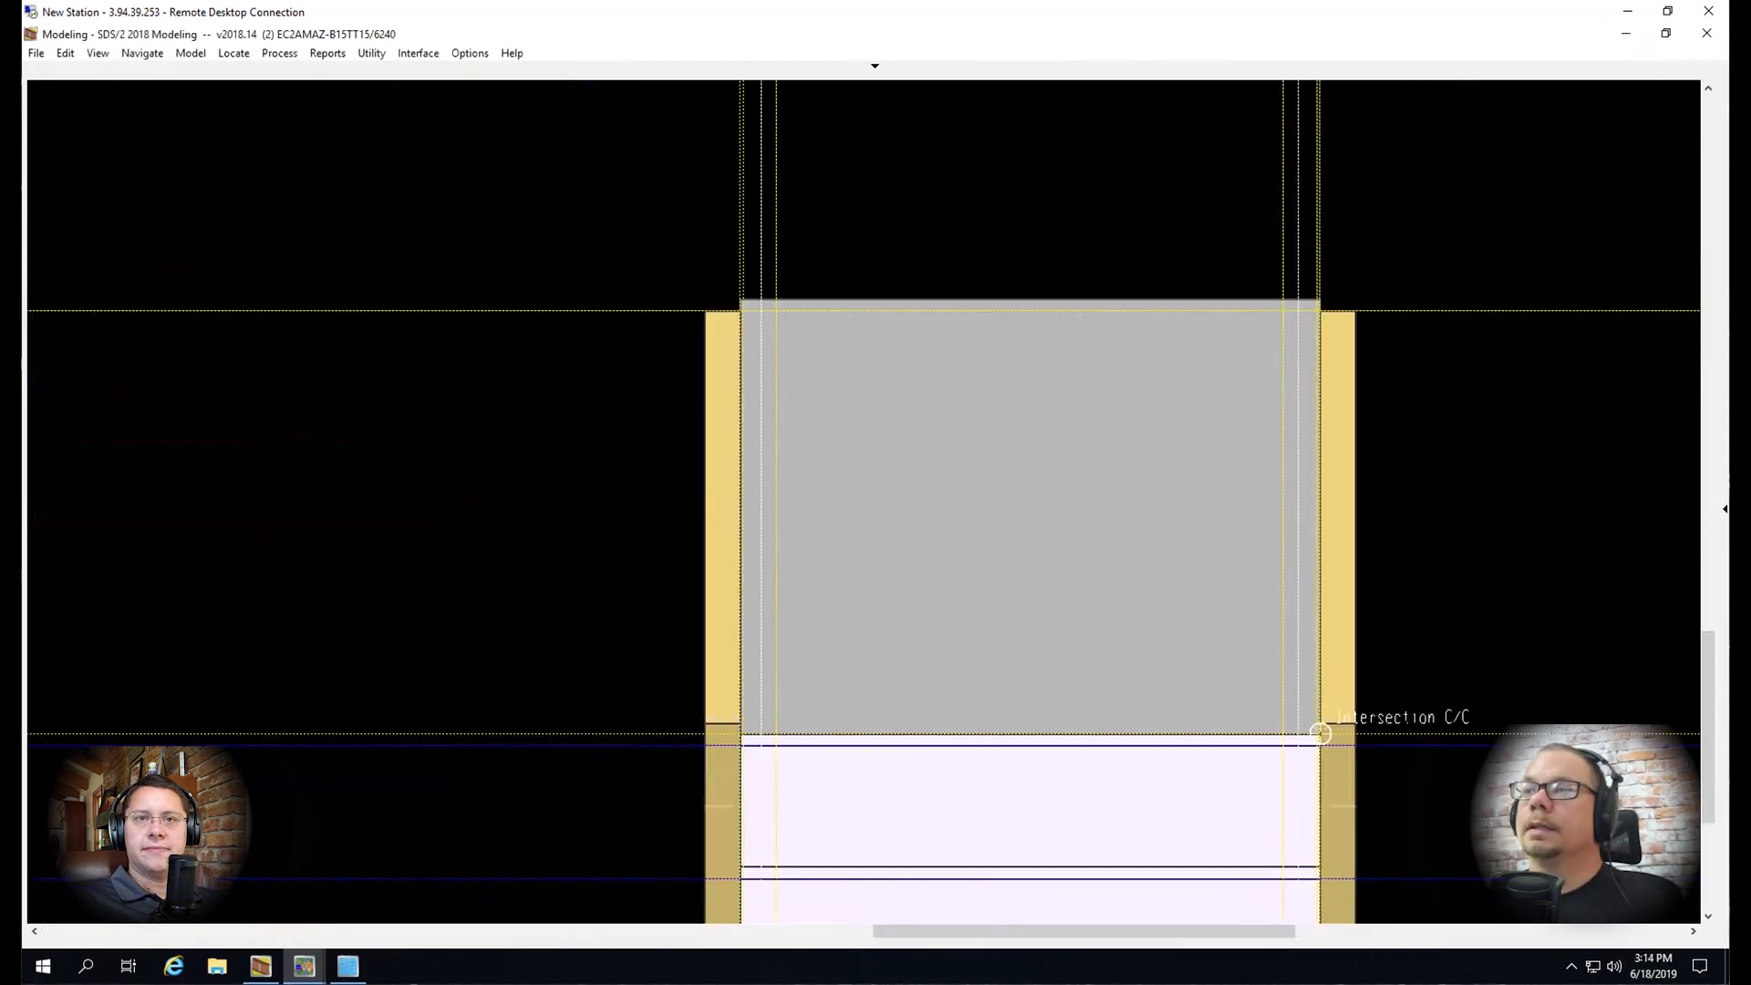
pyautogui.click(1319, 732)
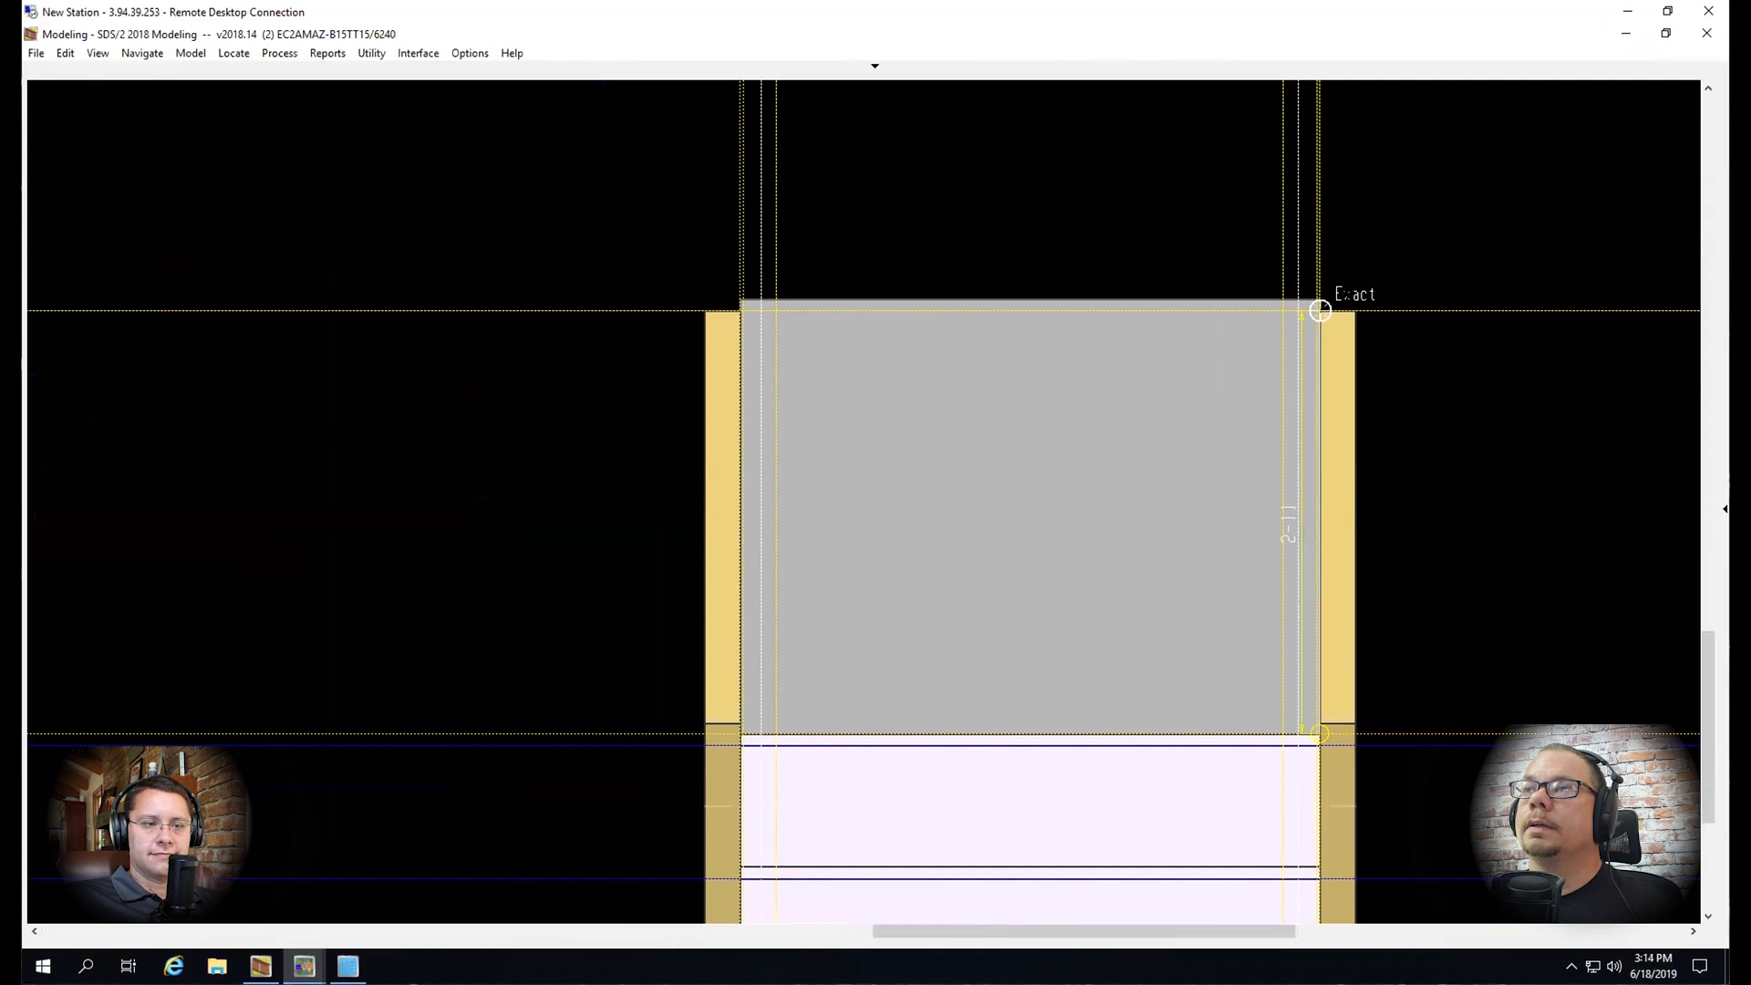
pyautogui.click(1320, 310)
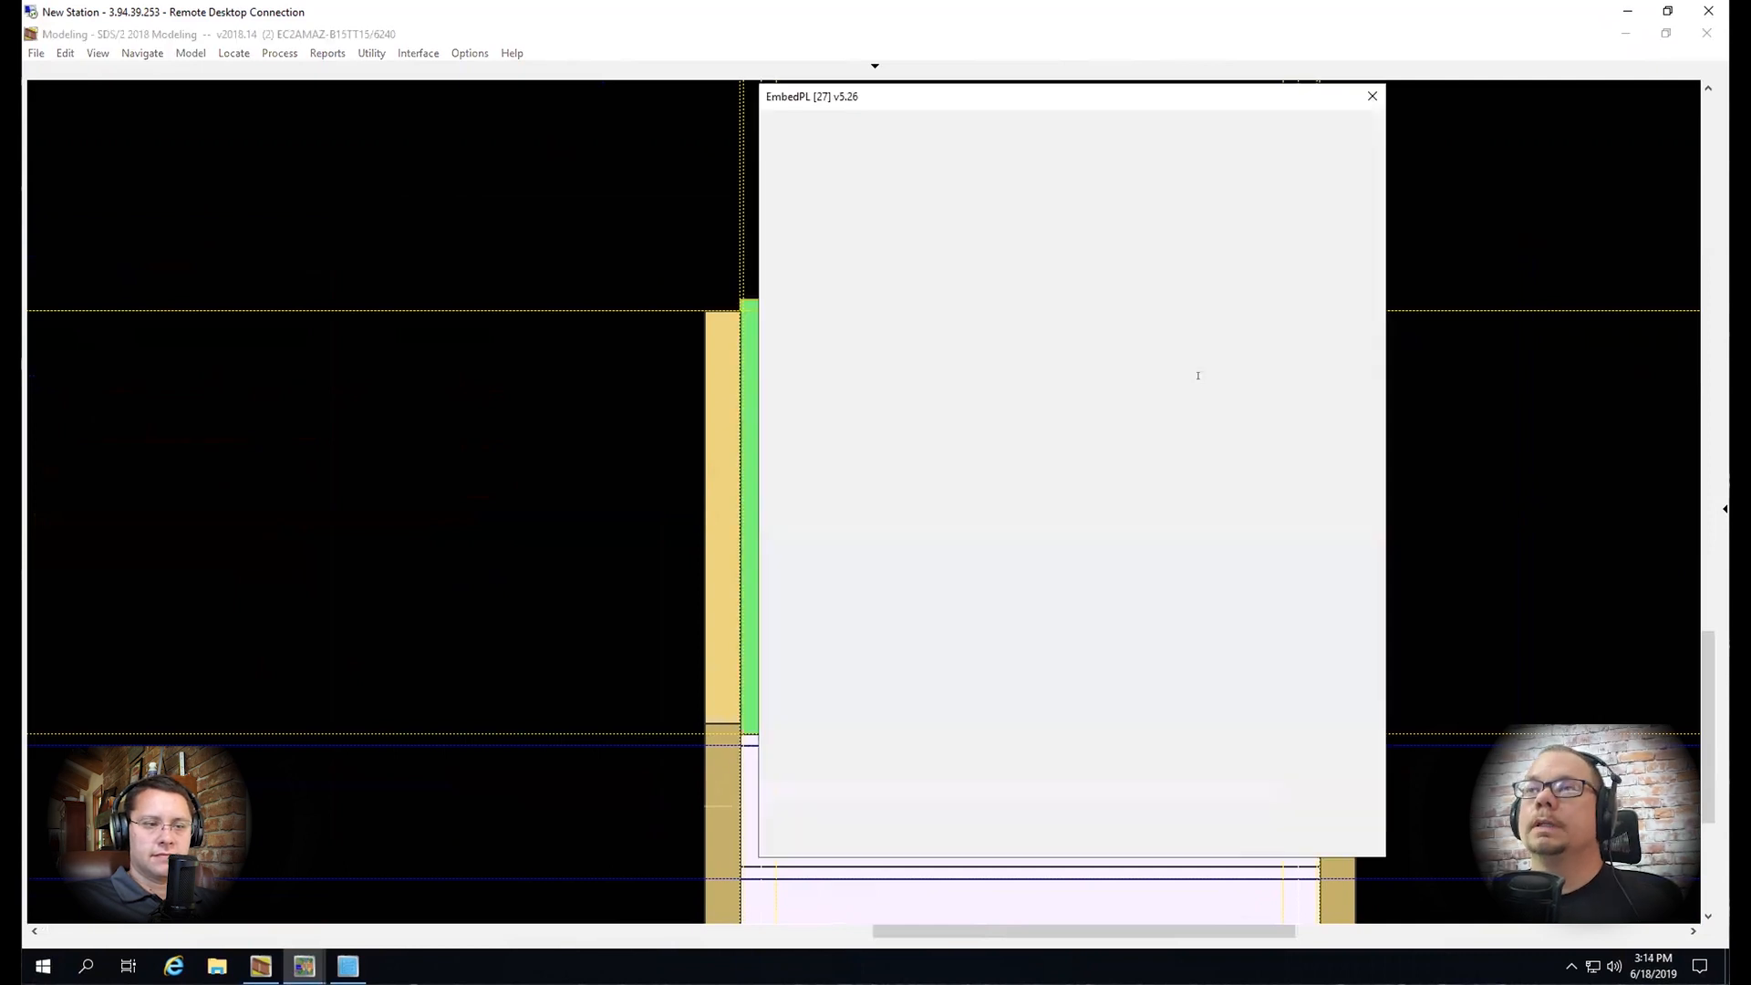
pyautogui.doubleClick(1170, 551)
pyautogui.write('2-11')
pyautogui.press('Return')
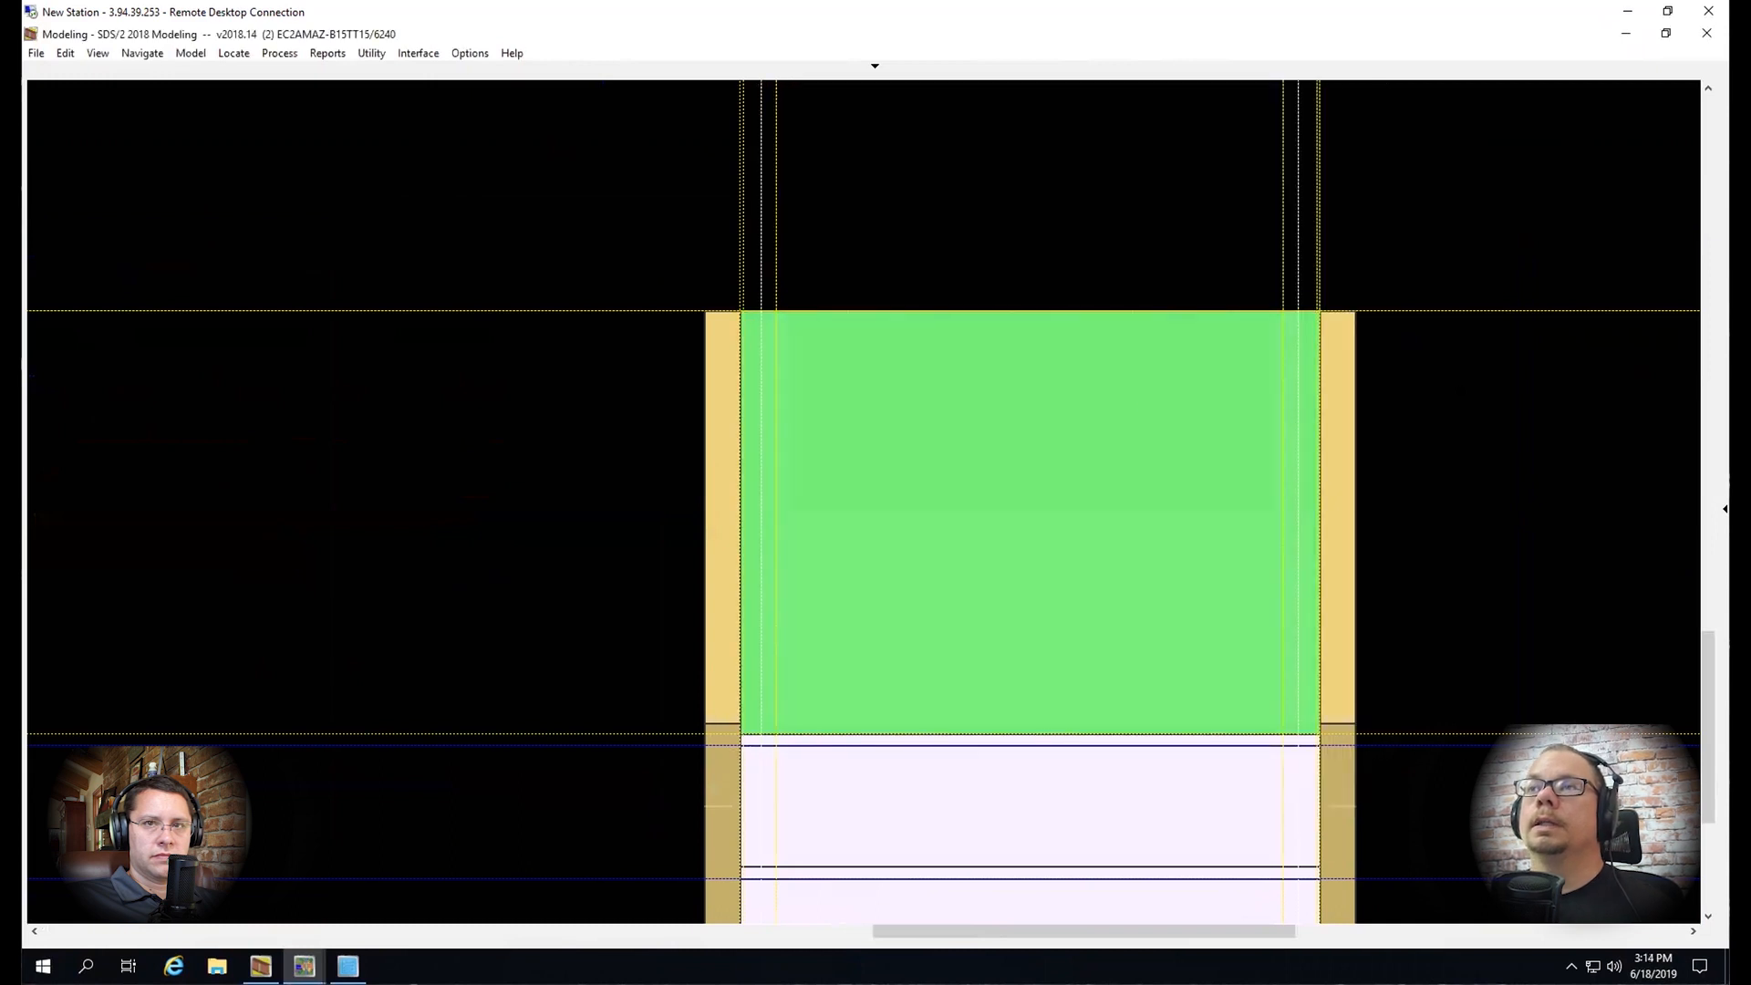
# Examine the landing plate's fit on the stair stringers and the embed plates around the beam framing in the 3D view
pyautogui.scroll(3, 1079, 359)
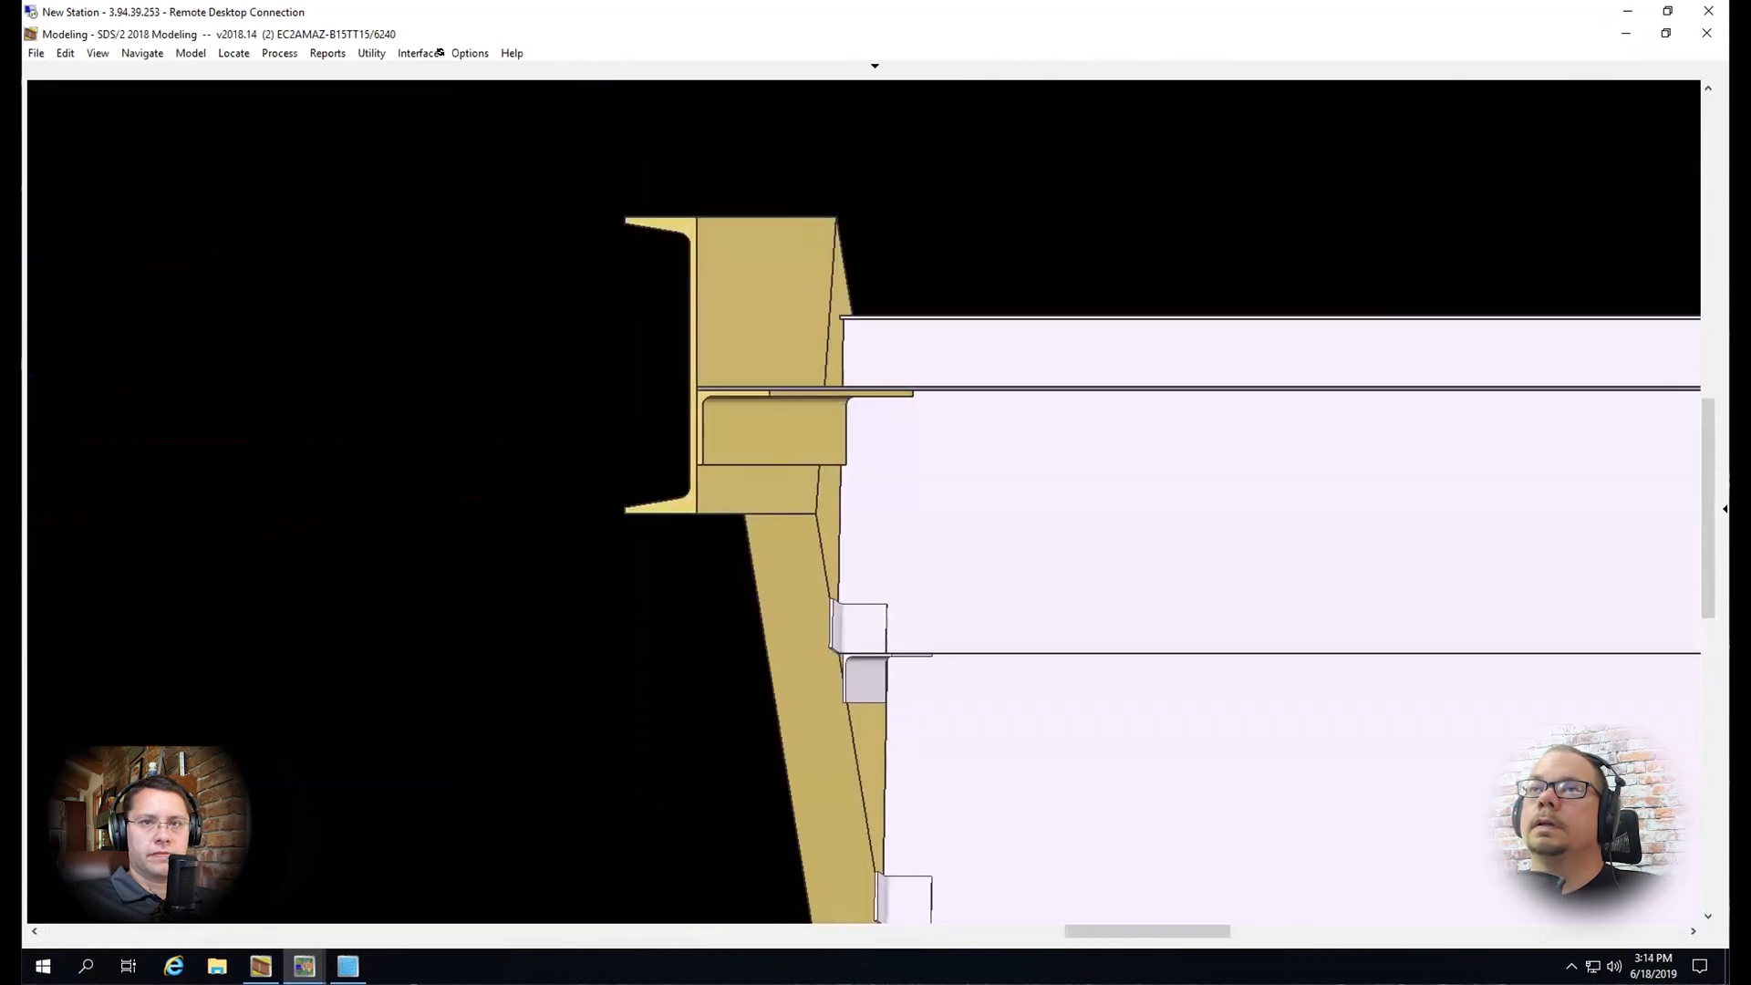
pyautogui.scroll(5, 793, 354)
pyautogui.scroll(-5, 778, 336)
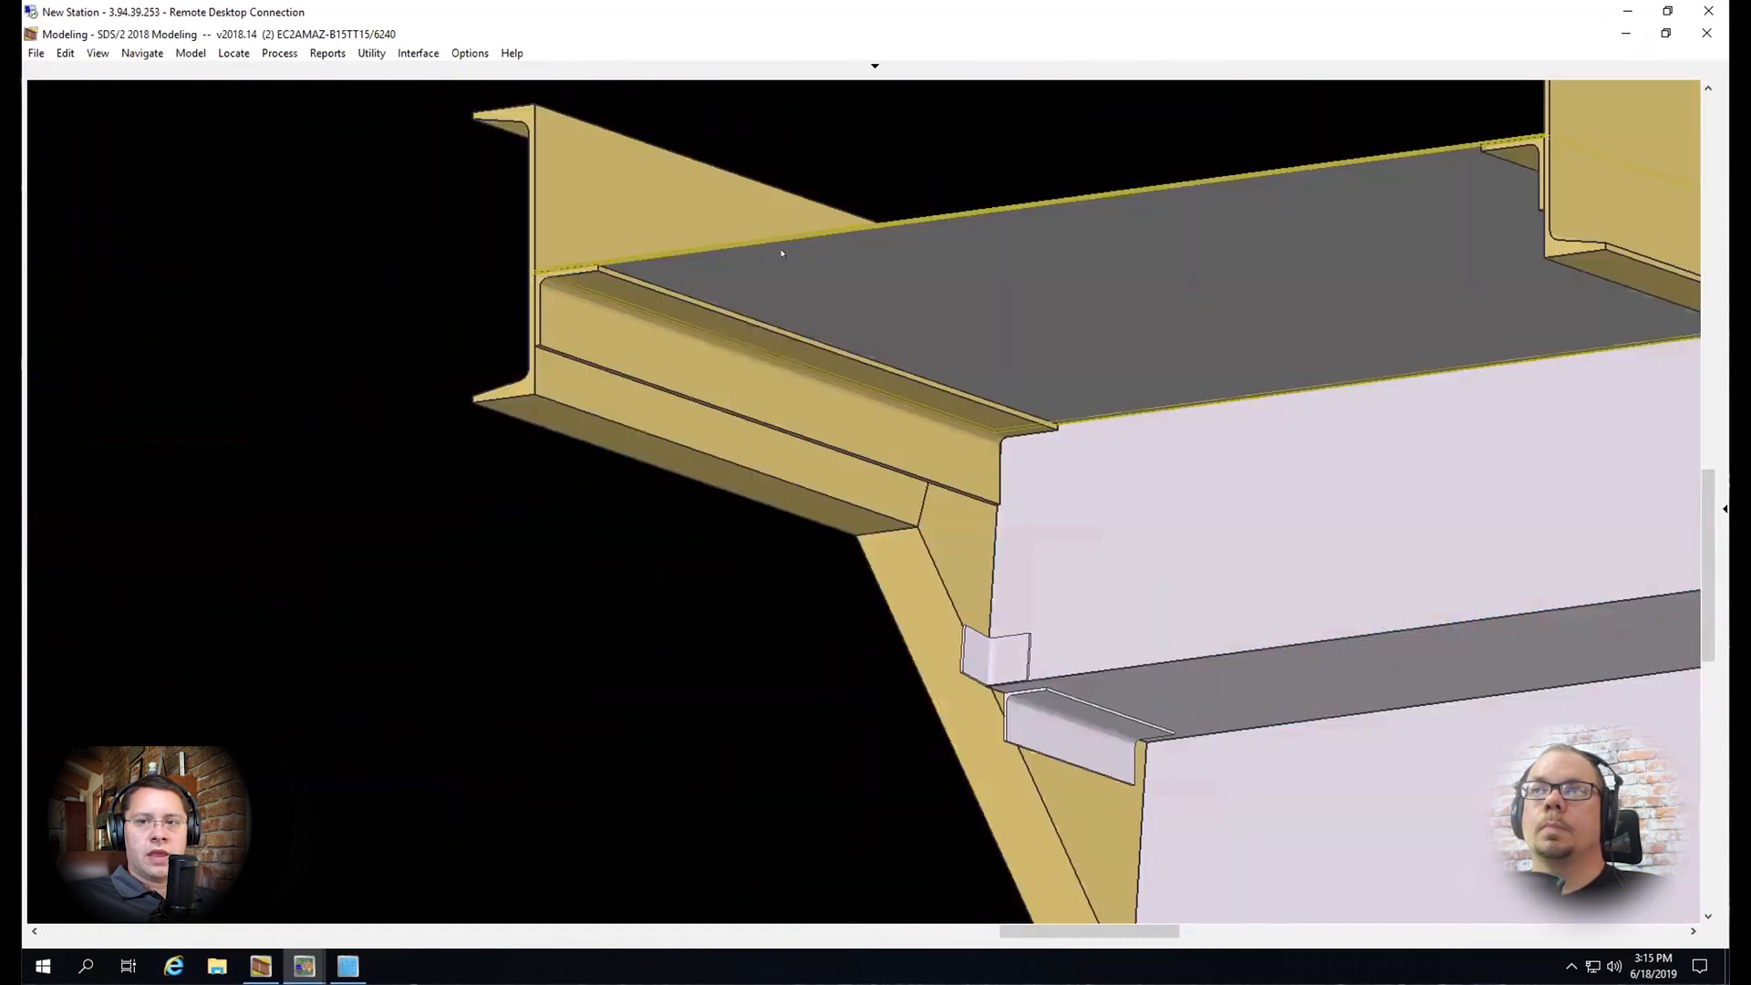
pyautogui.moveTo(840, 331); pyautogui.dragTo(1378, 506, button='middle')
pyautogui.scroll(-5, 1378, 506)
pyautogui.scroll(-3, 1348, 492)
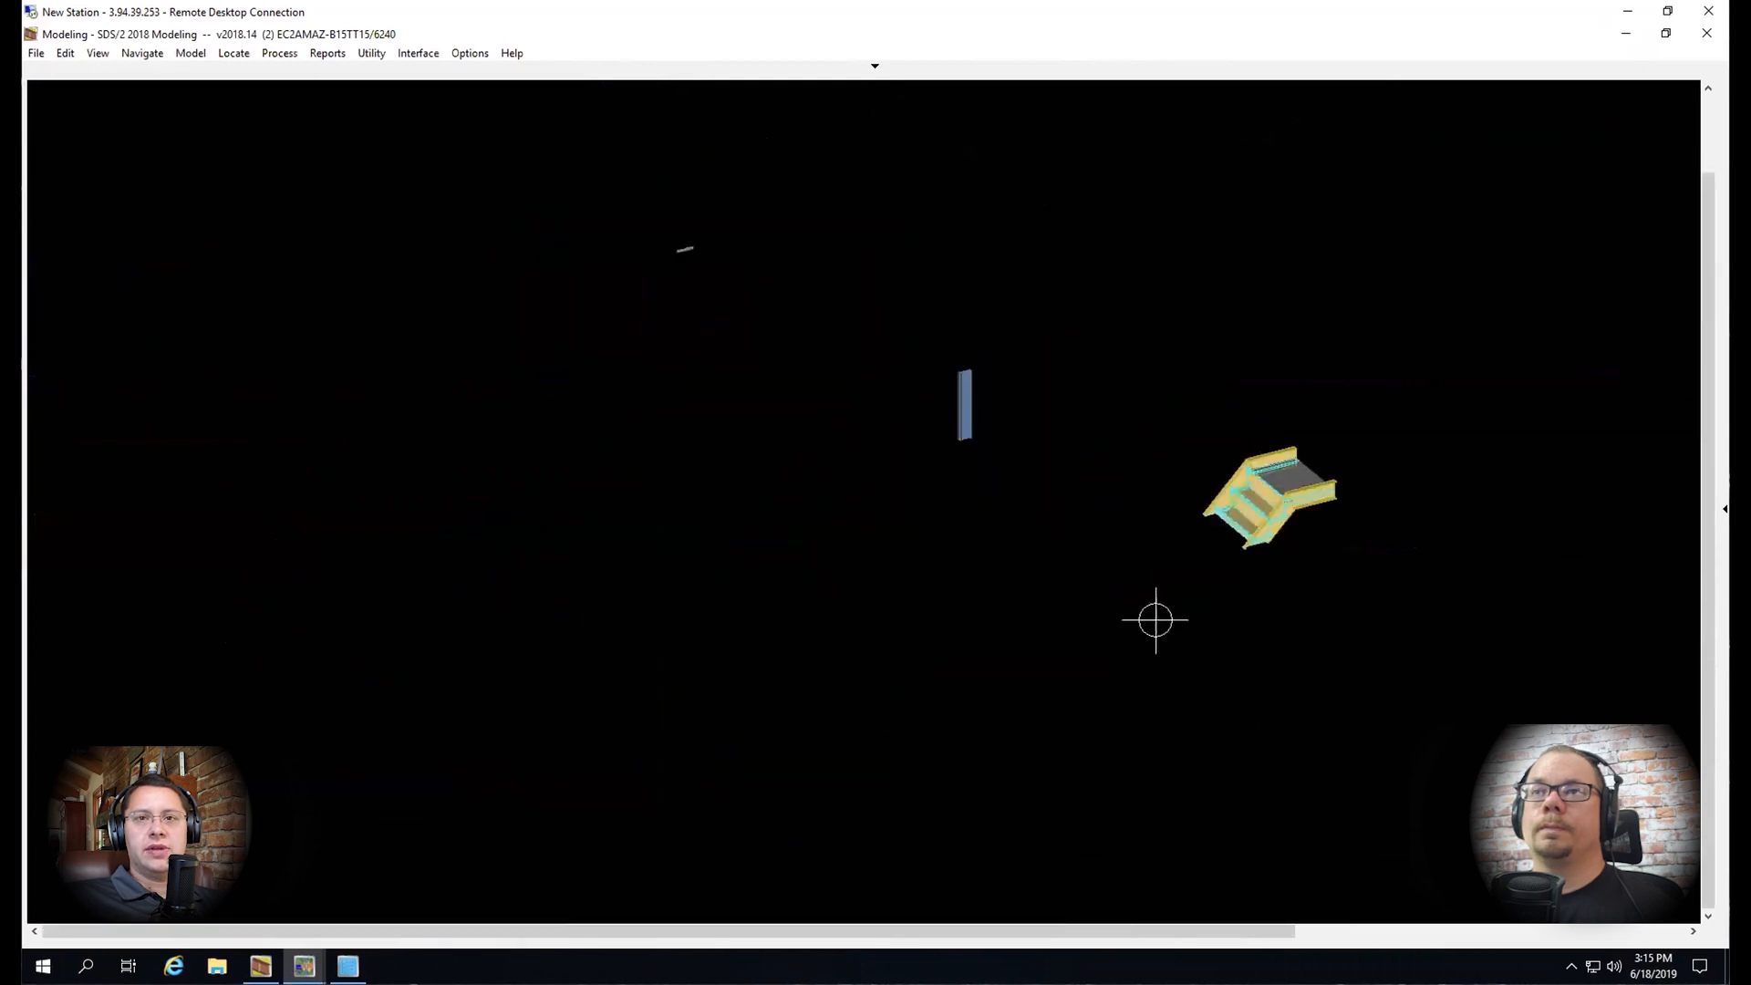
pyautogui.scroll(6, 753, 237)
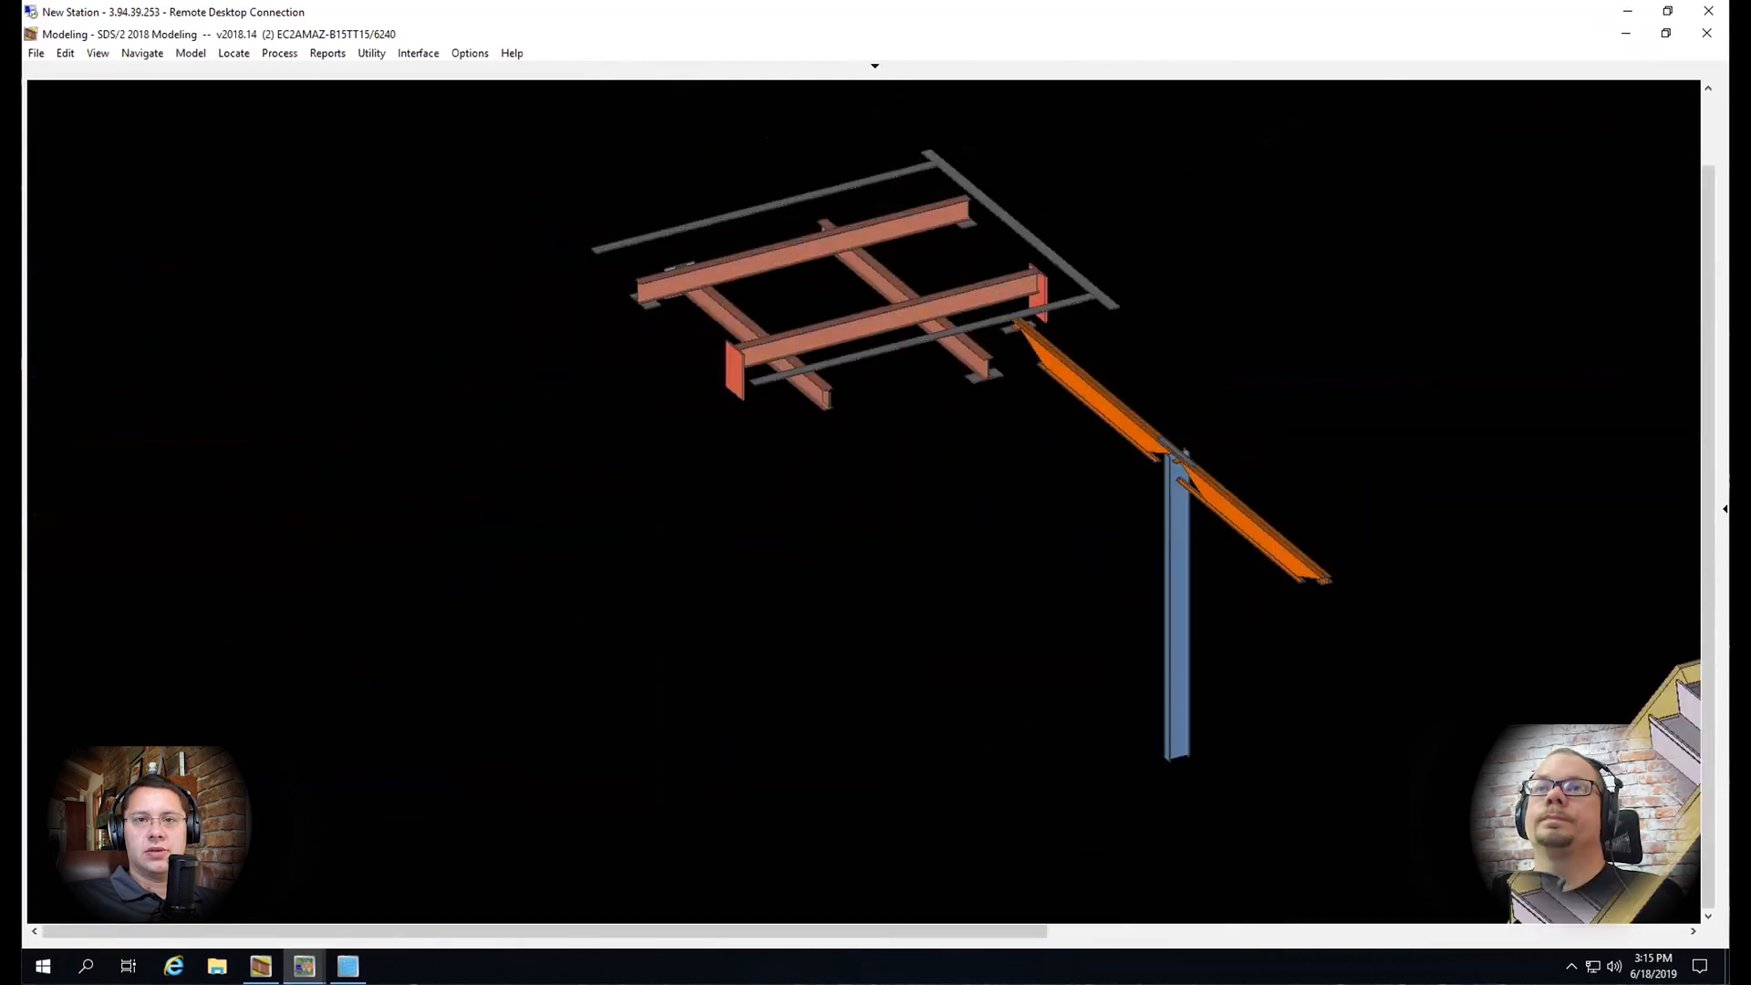
pyautogui.moveTo(753, 237); pyautogui.dragTo(573, 533, button='middle')
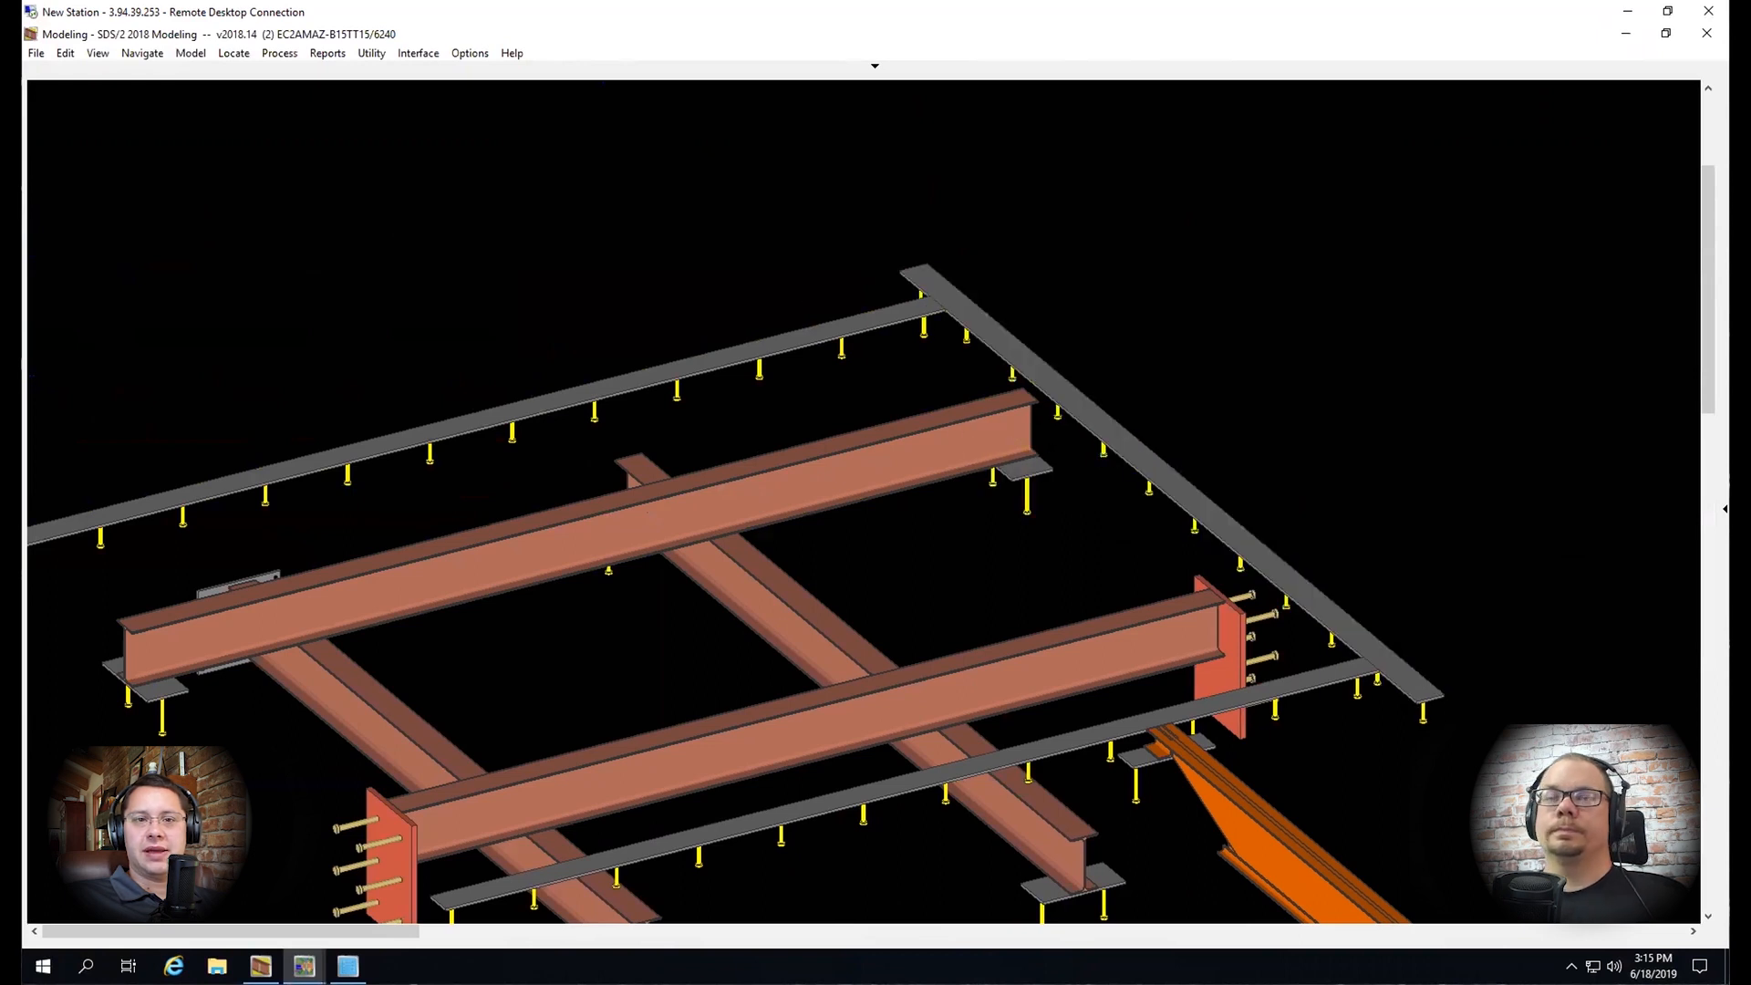
# Change the anchor type of the embed plate beneath the beam's end from studs to Holes Spaced, keeping the hole and bolt settings, and apply it
pyautogui.scroll(-3, 1014, 444)
pyautogui.scroll(5, 447, 519)
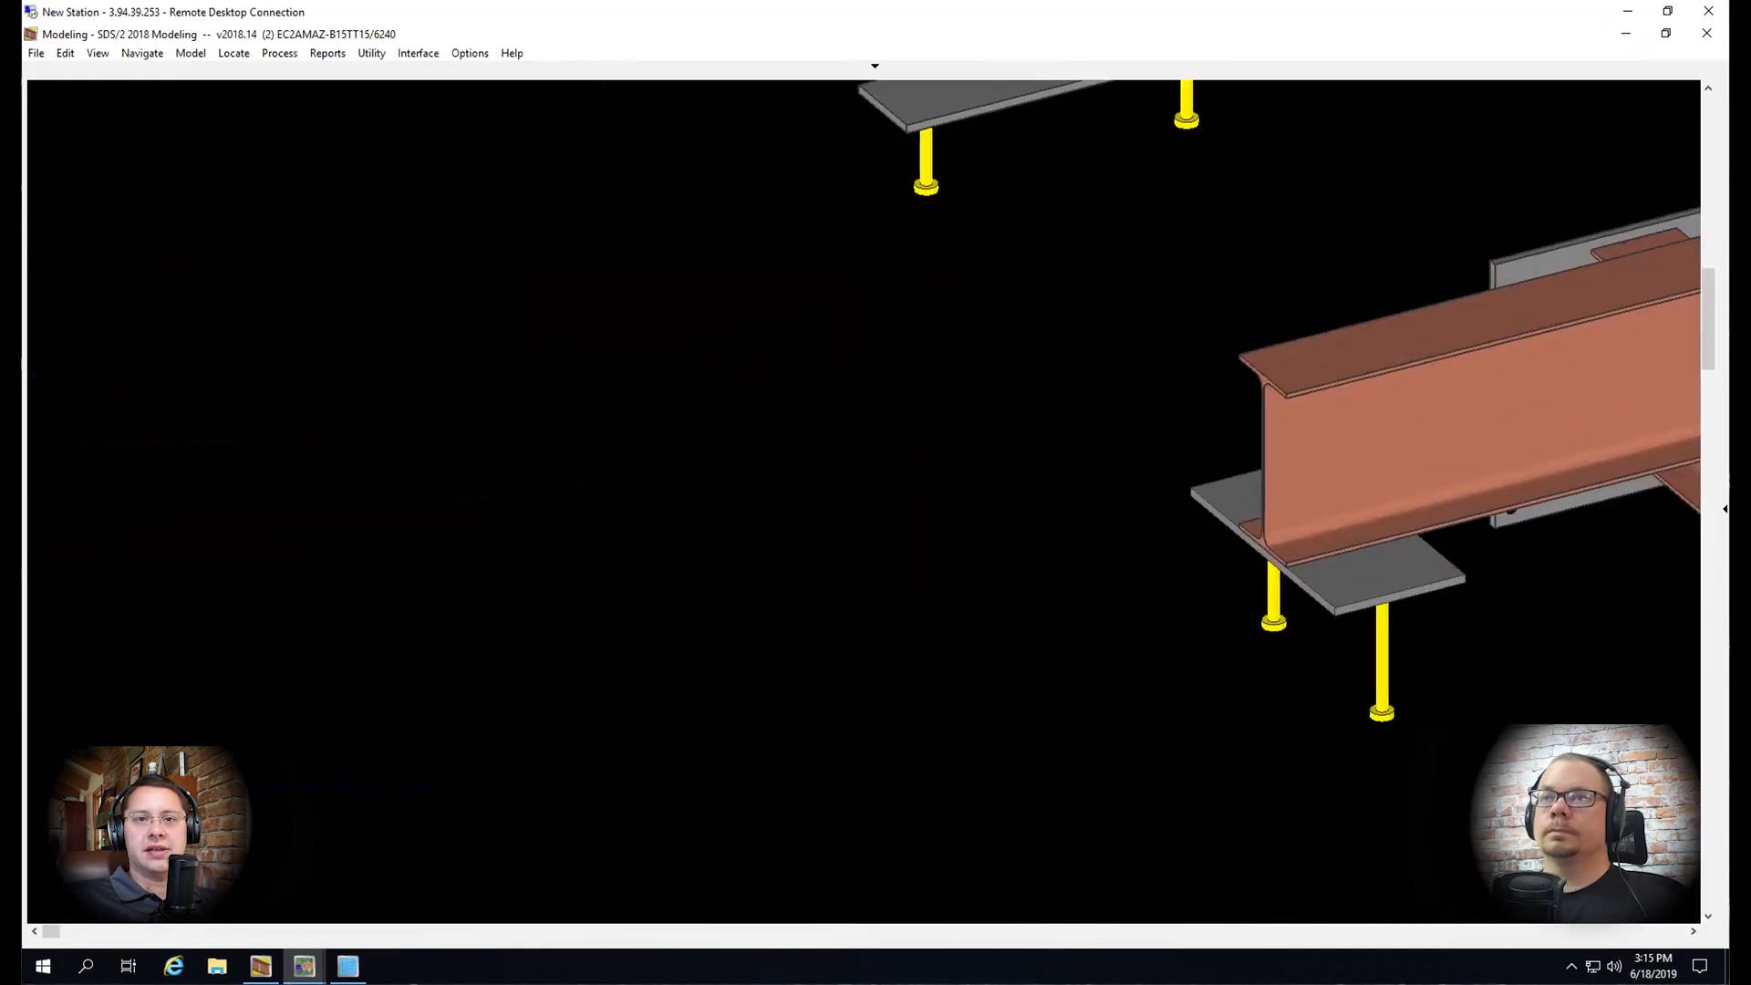
pyautogui.scroll(3, 1463, 574)
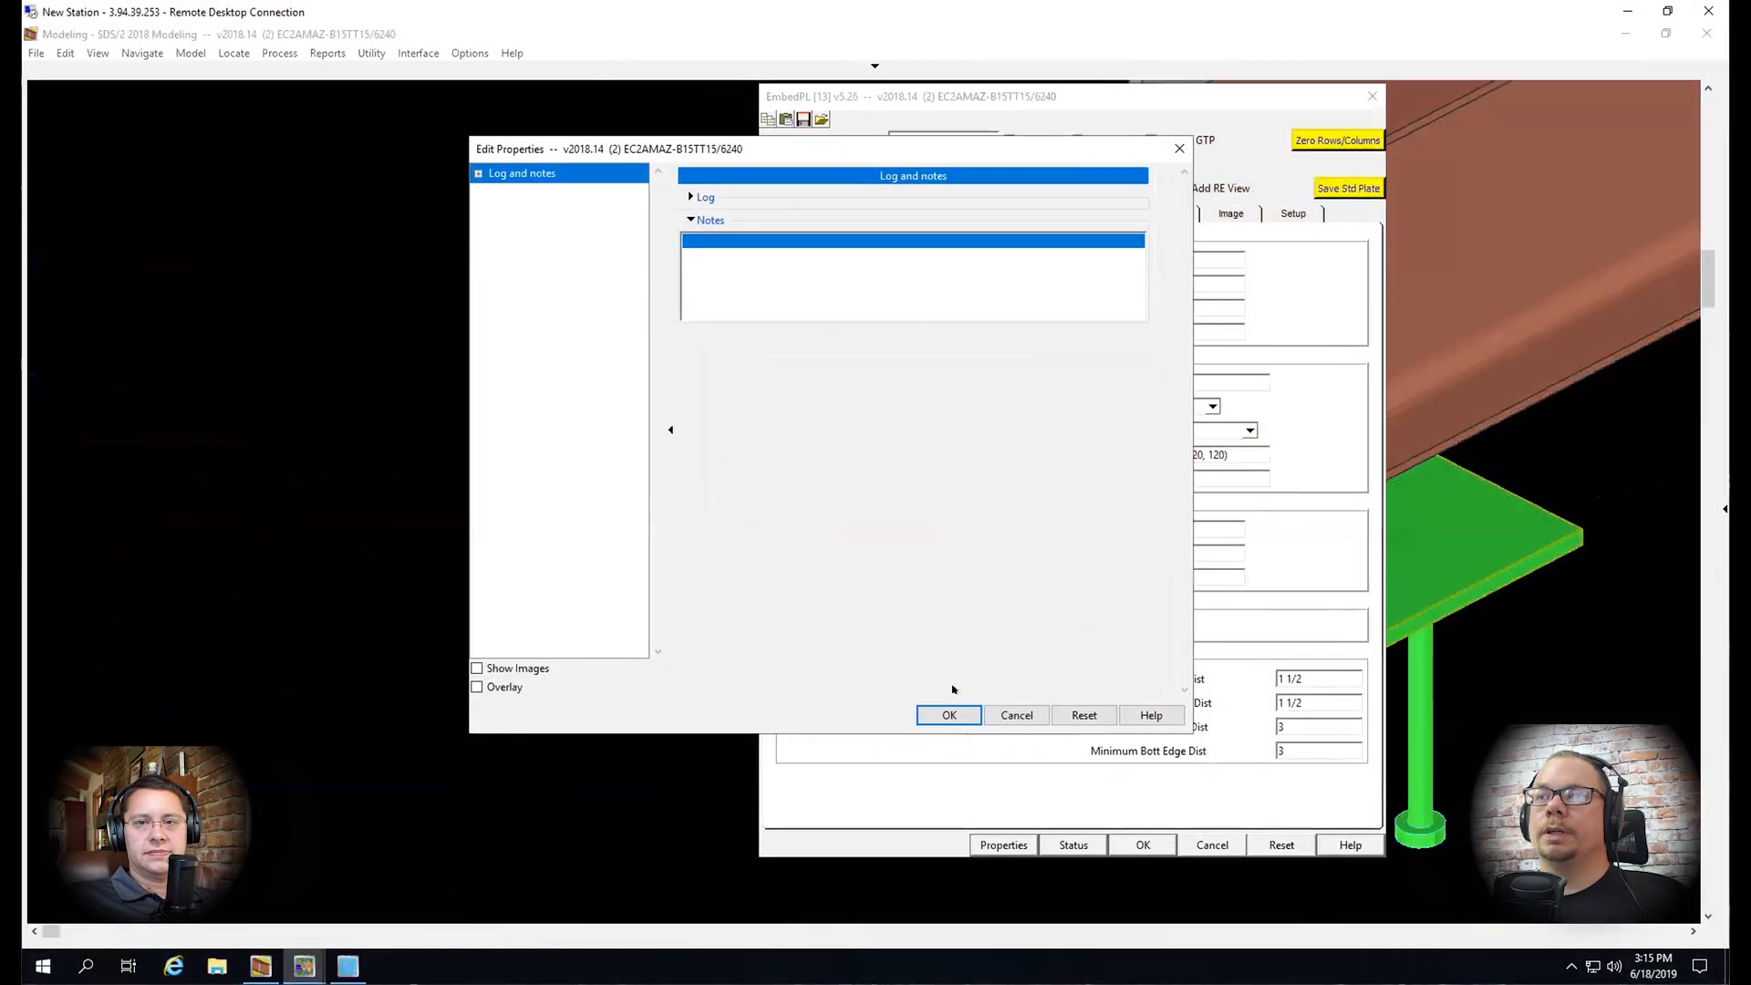
pyautogui.click(1015, 716)
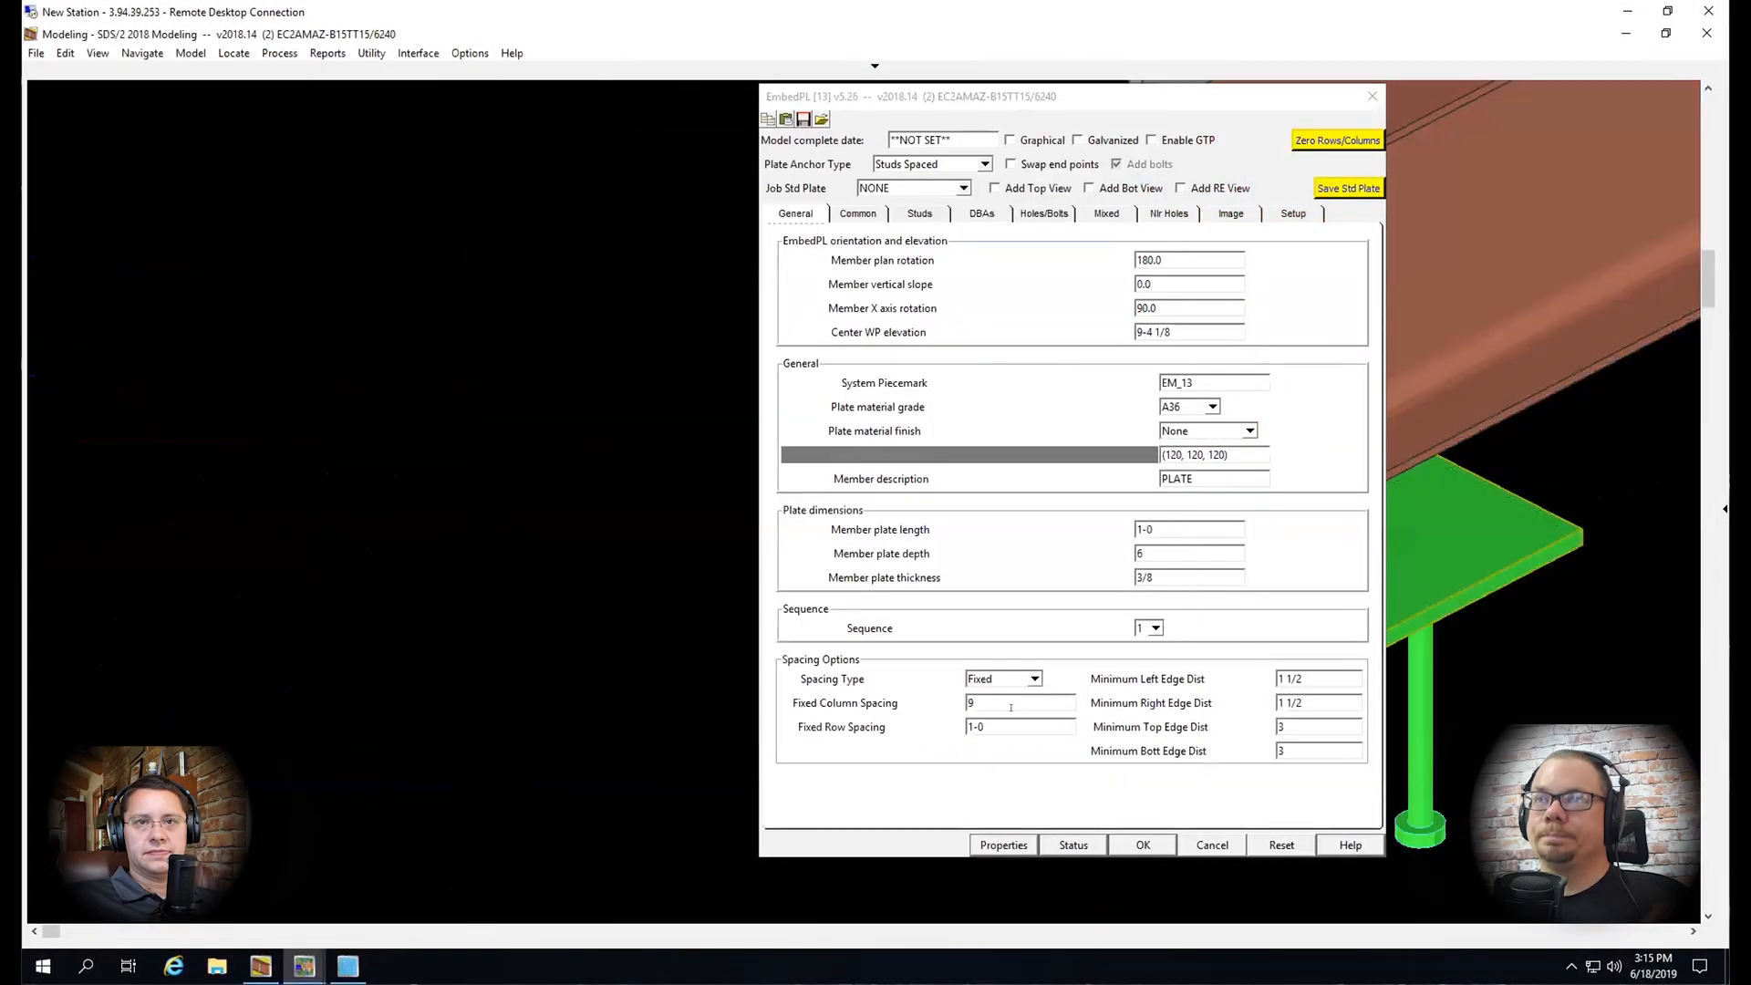
pyautogui.click(953, 161)
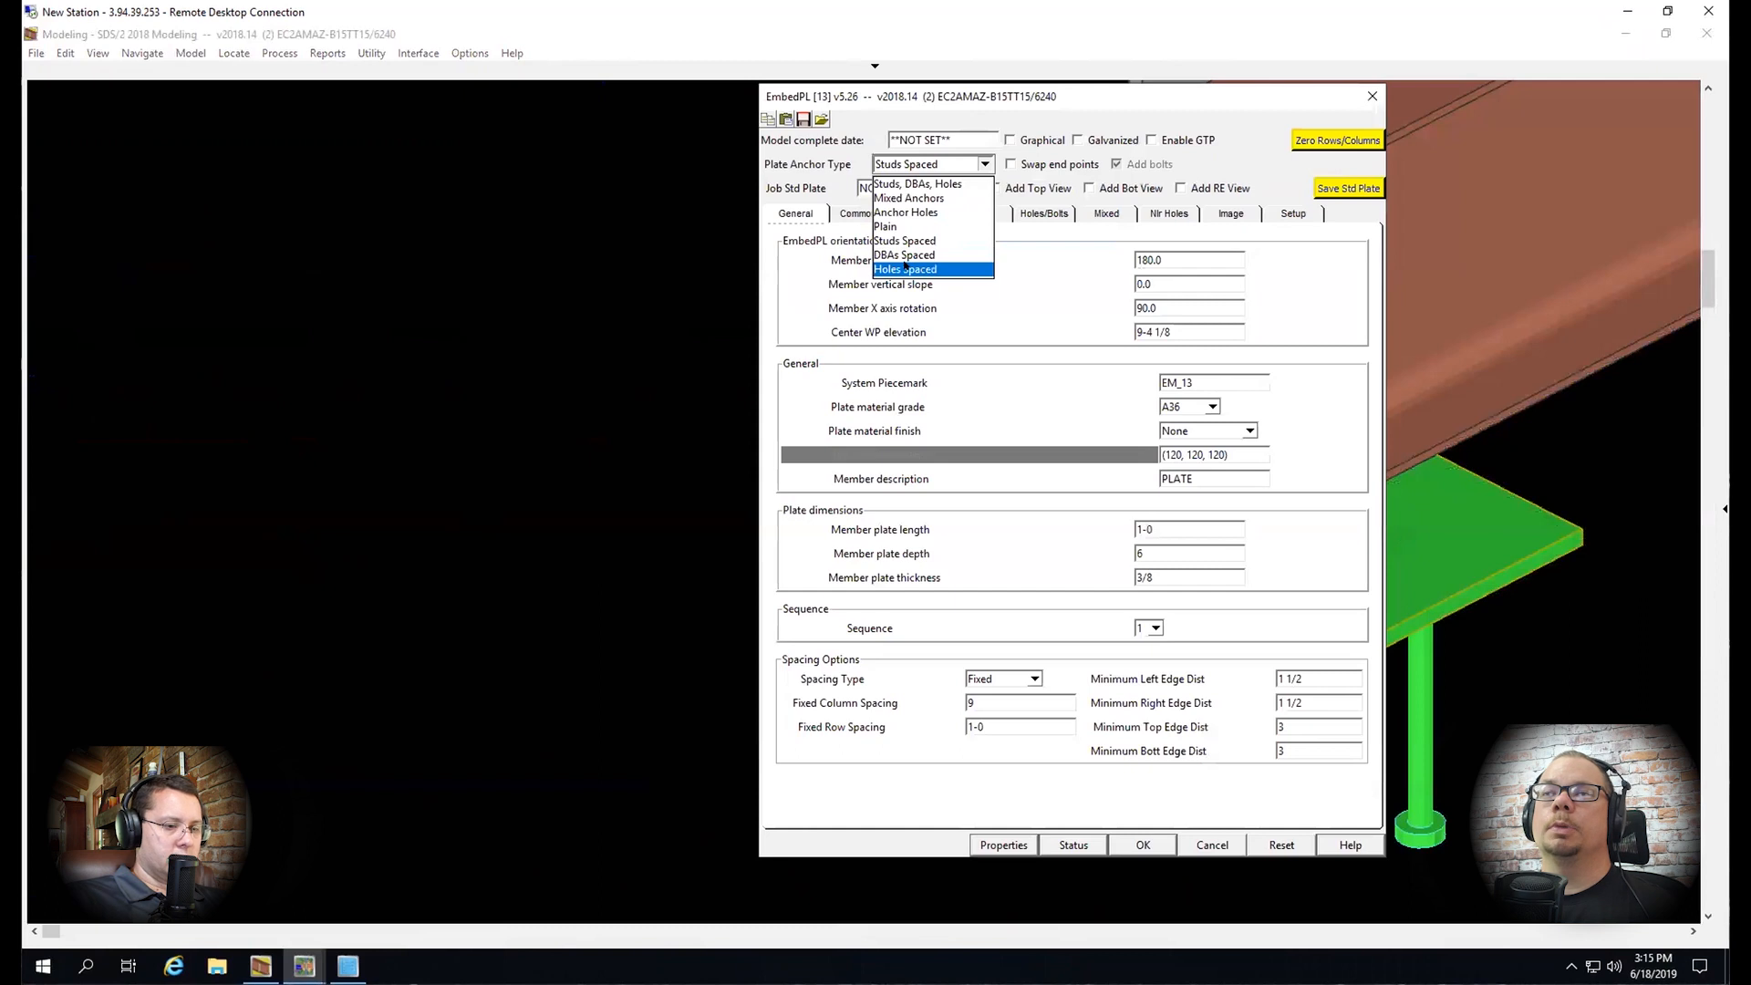
pyautogui.click(894, 267)
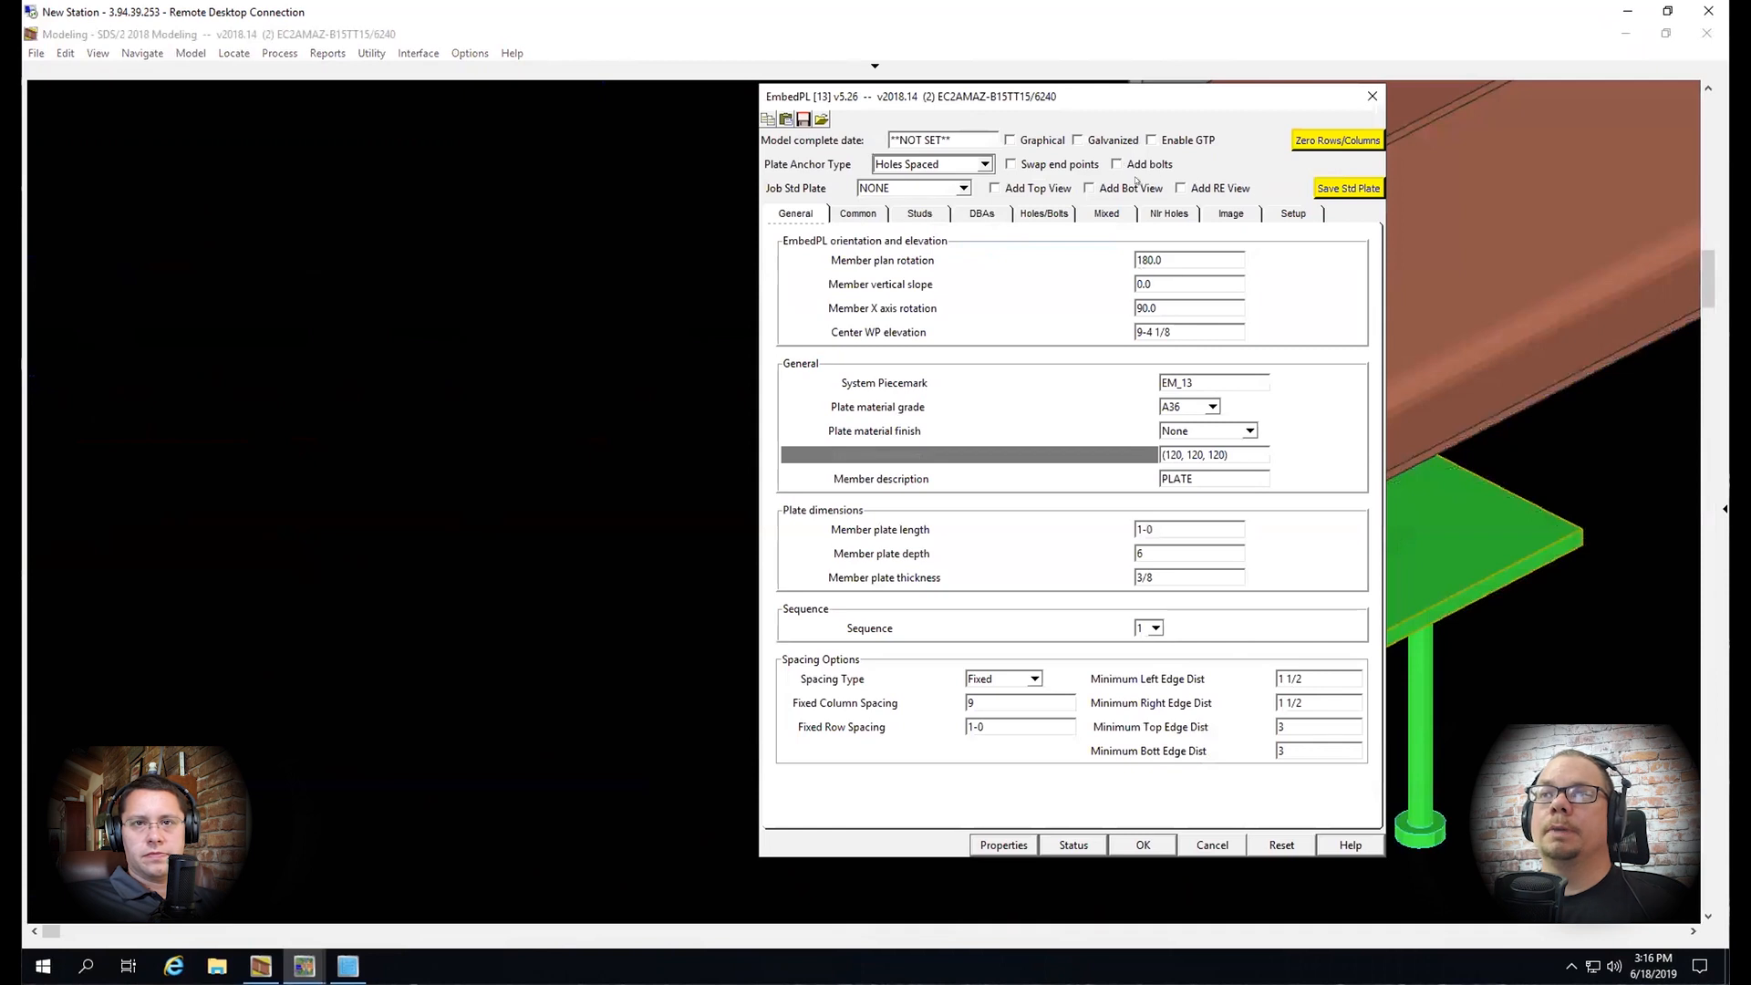
pyautogui.click(1033, 212)
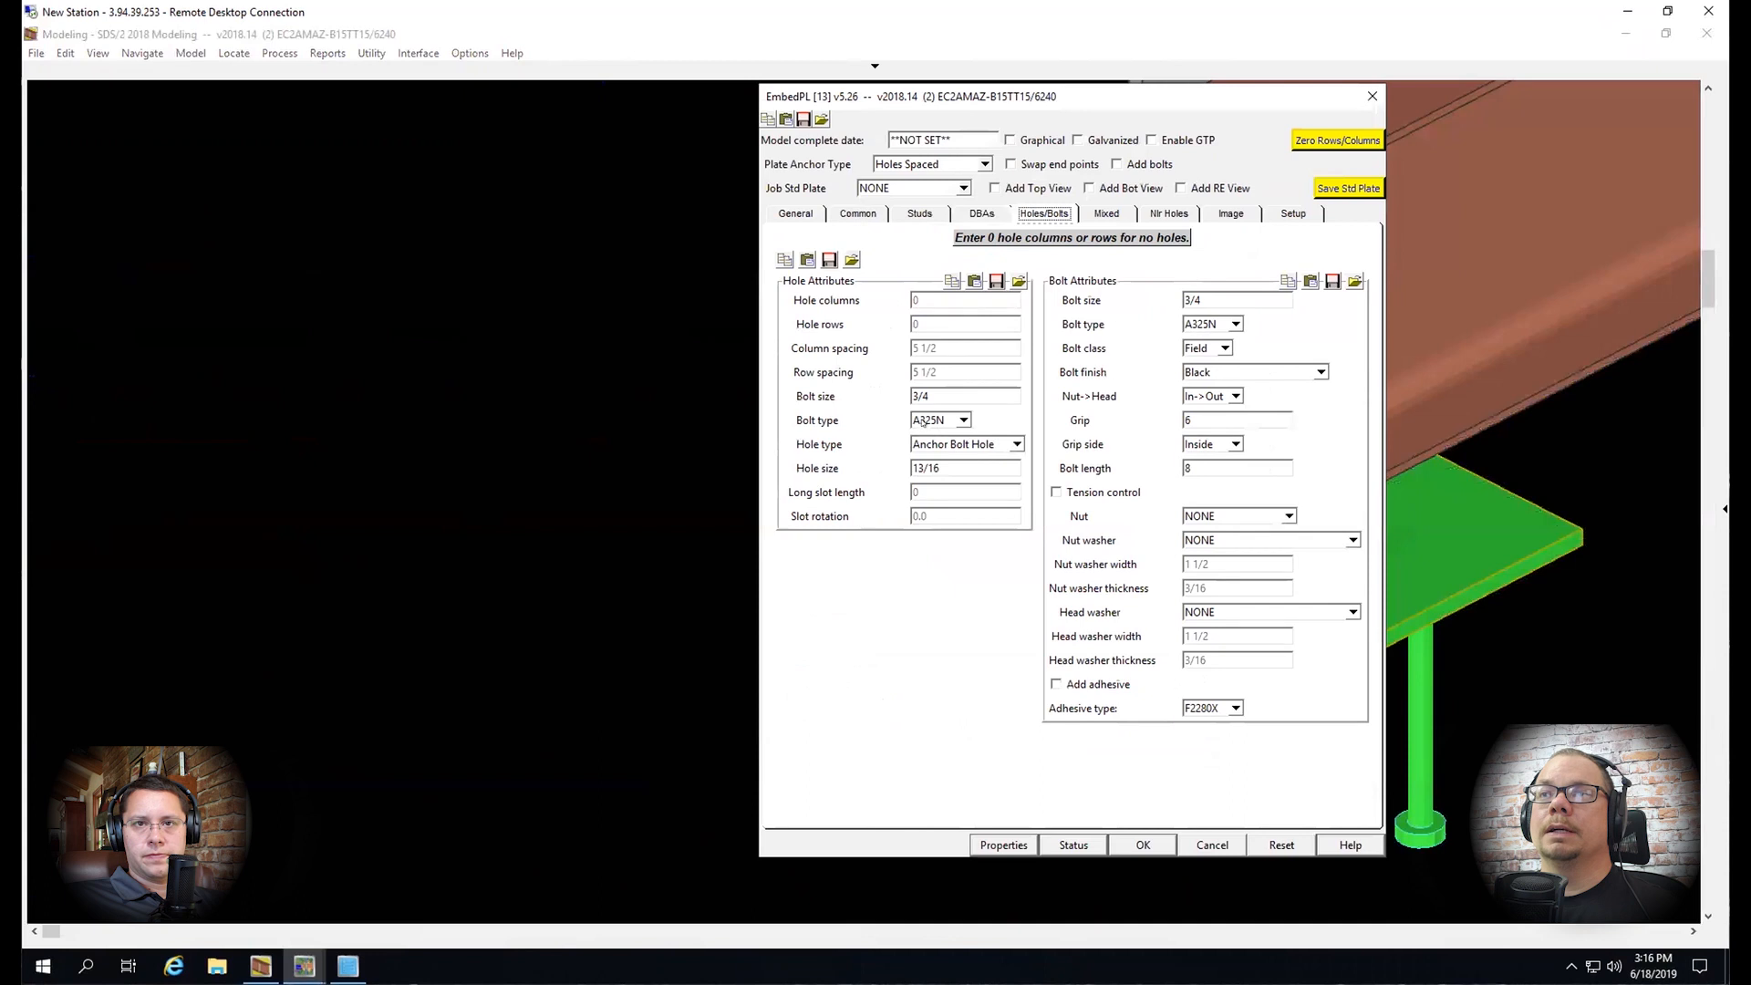
pyautogui.click(1139, 841)
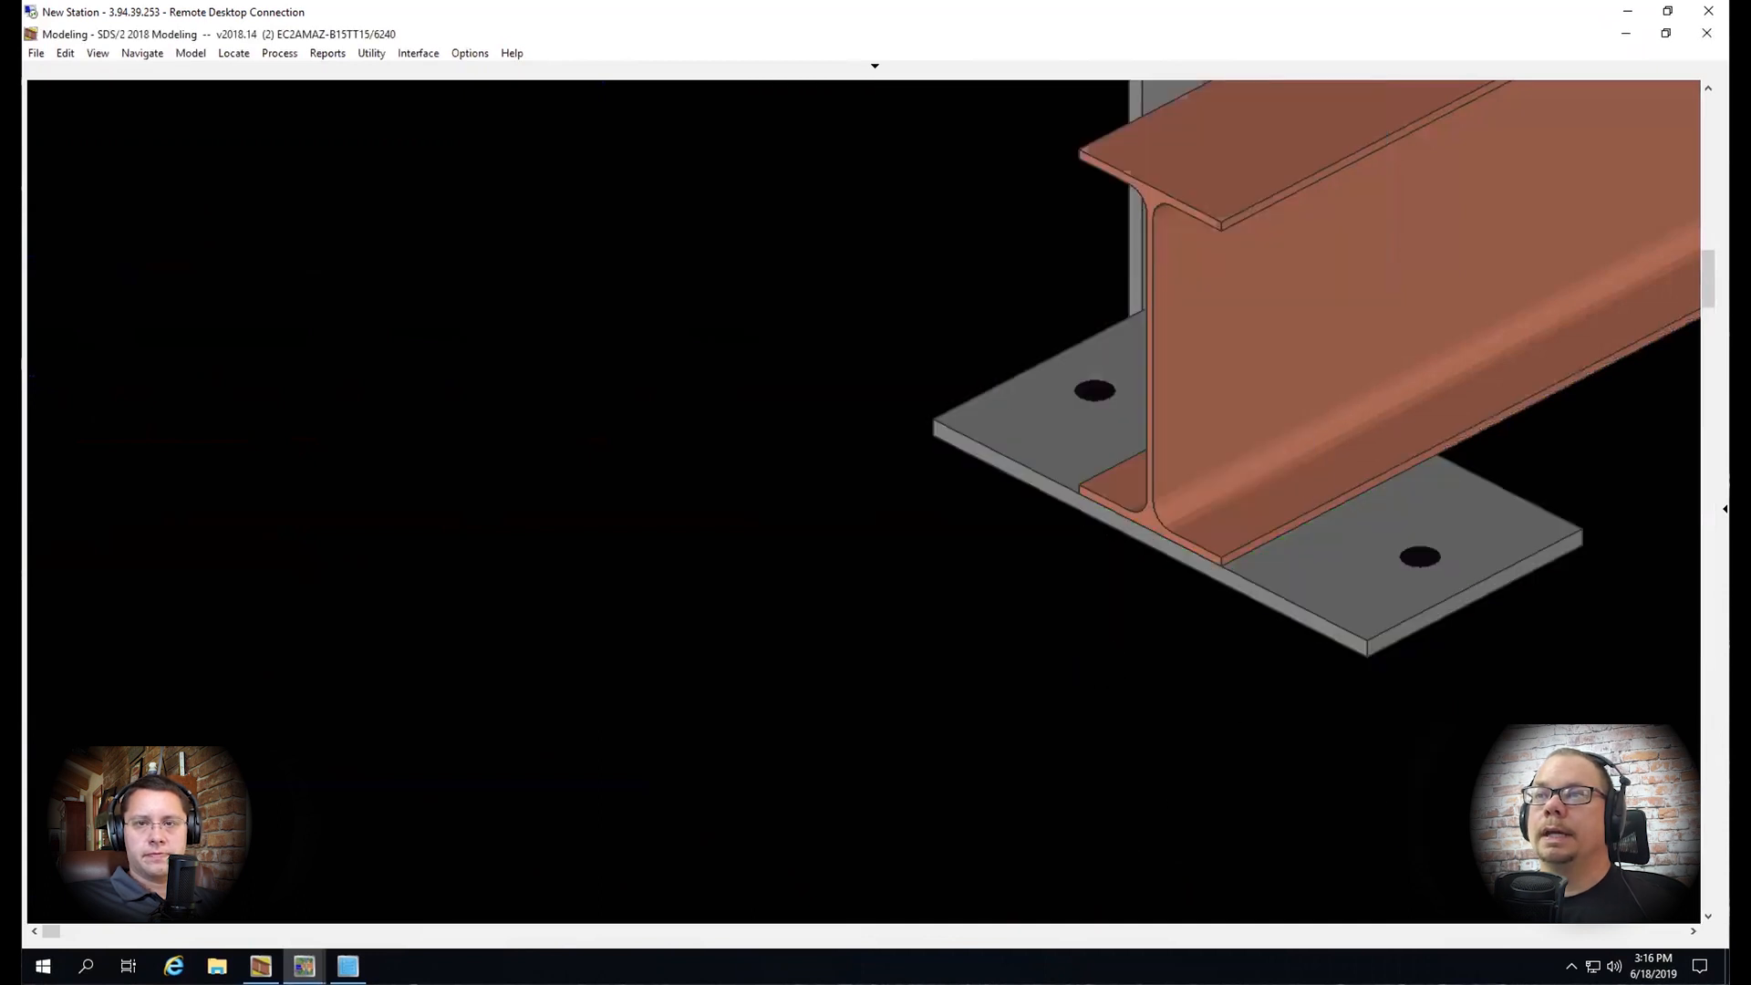
# Select the two holes of the embed plate beneath the beam's end for anchor rods and set the rod type to Straight+Hook
pyautogui.moveTo(1579, 528); pyautogui.dragTo(1277, 566, button='middle')
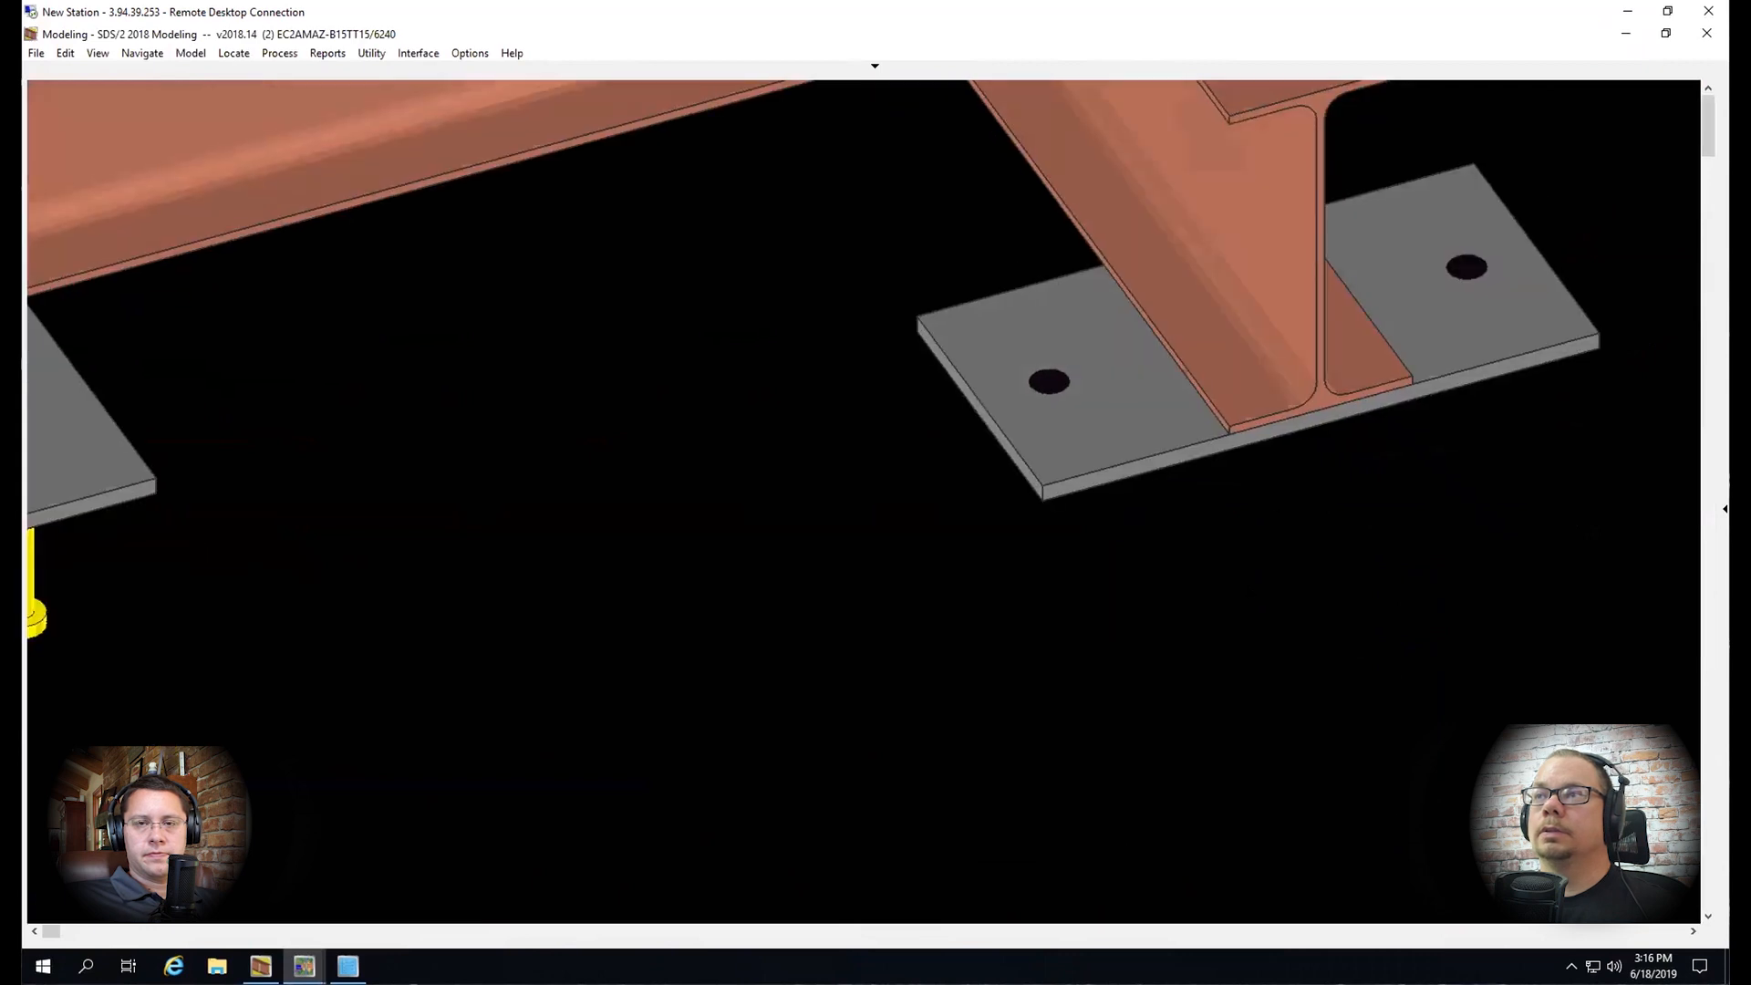
pyautogui.scroll(-3, 1256, 588)
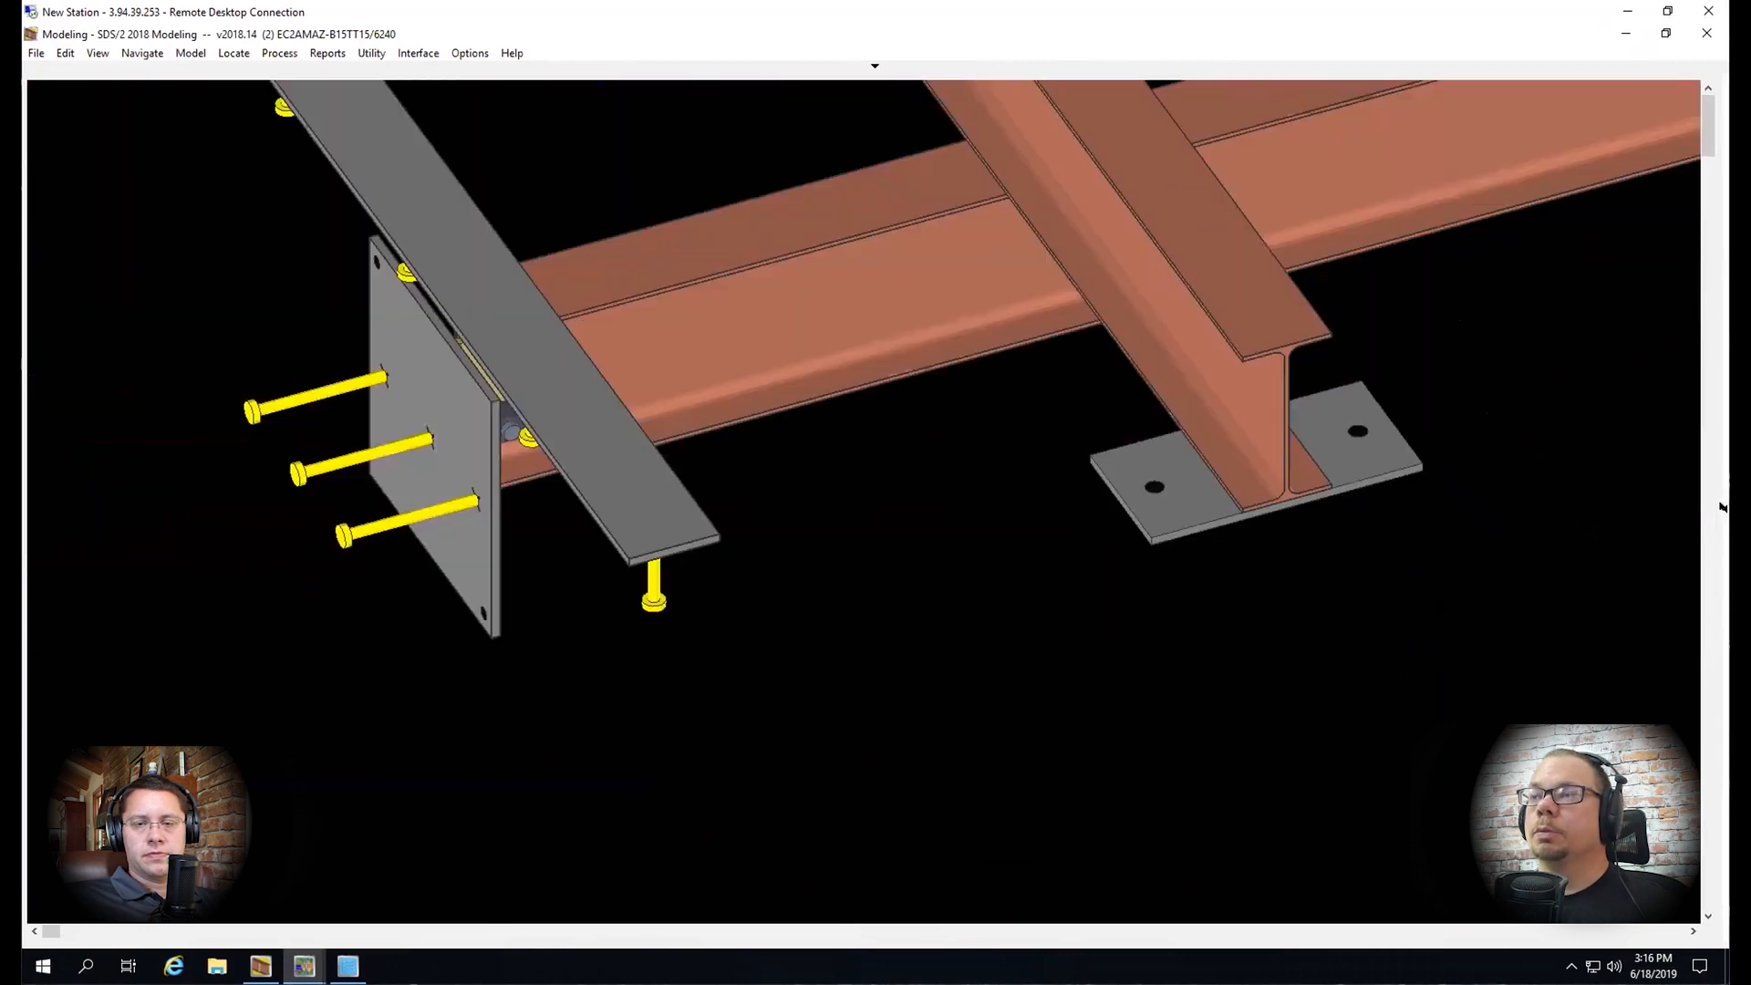
pyautogui.click(1722, 507)
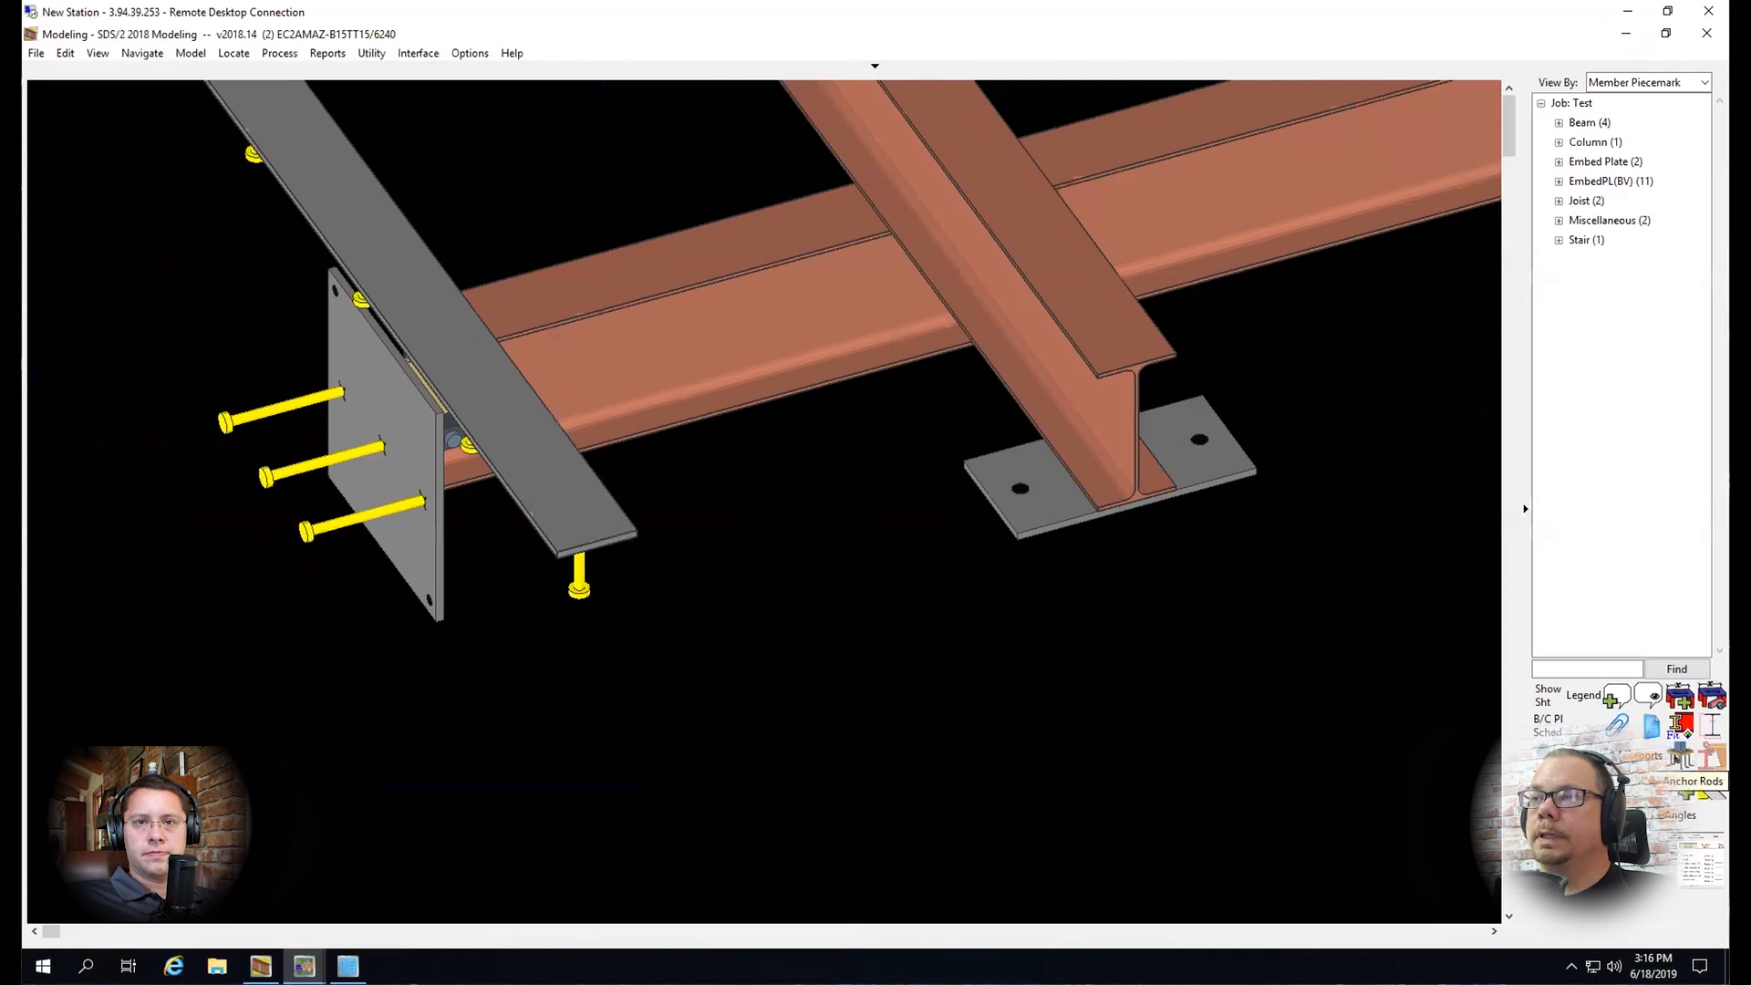
pyautogui.click(1685, 786)
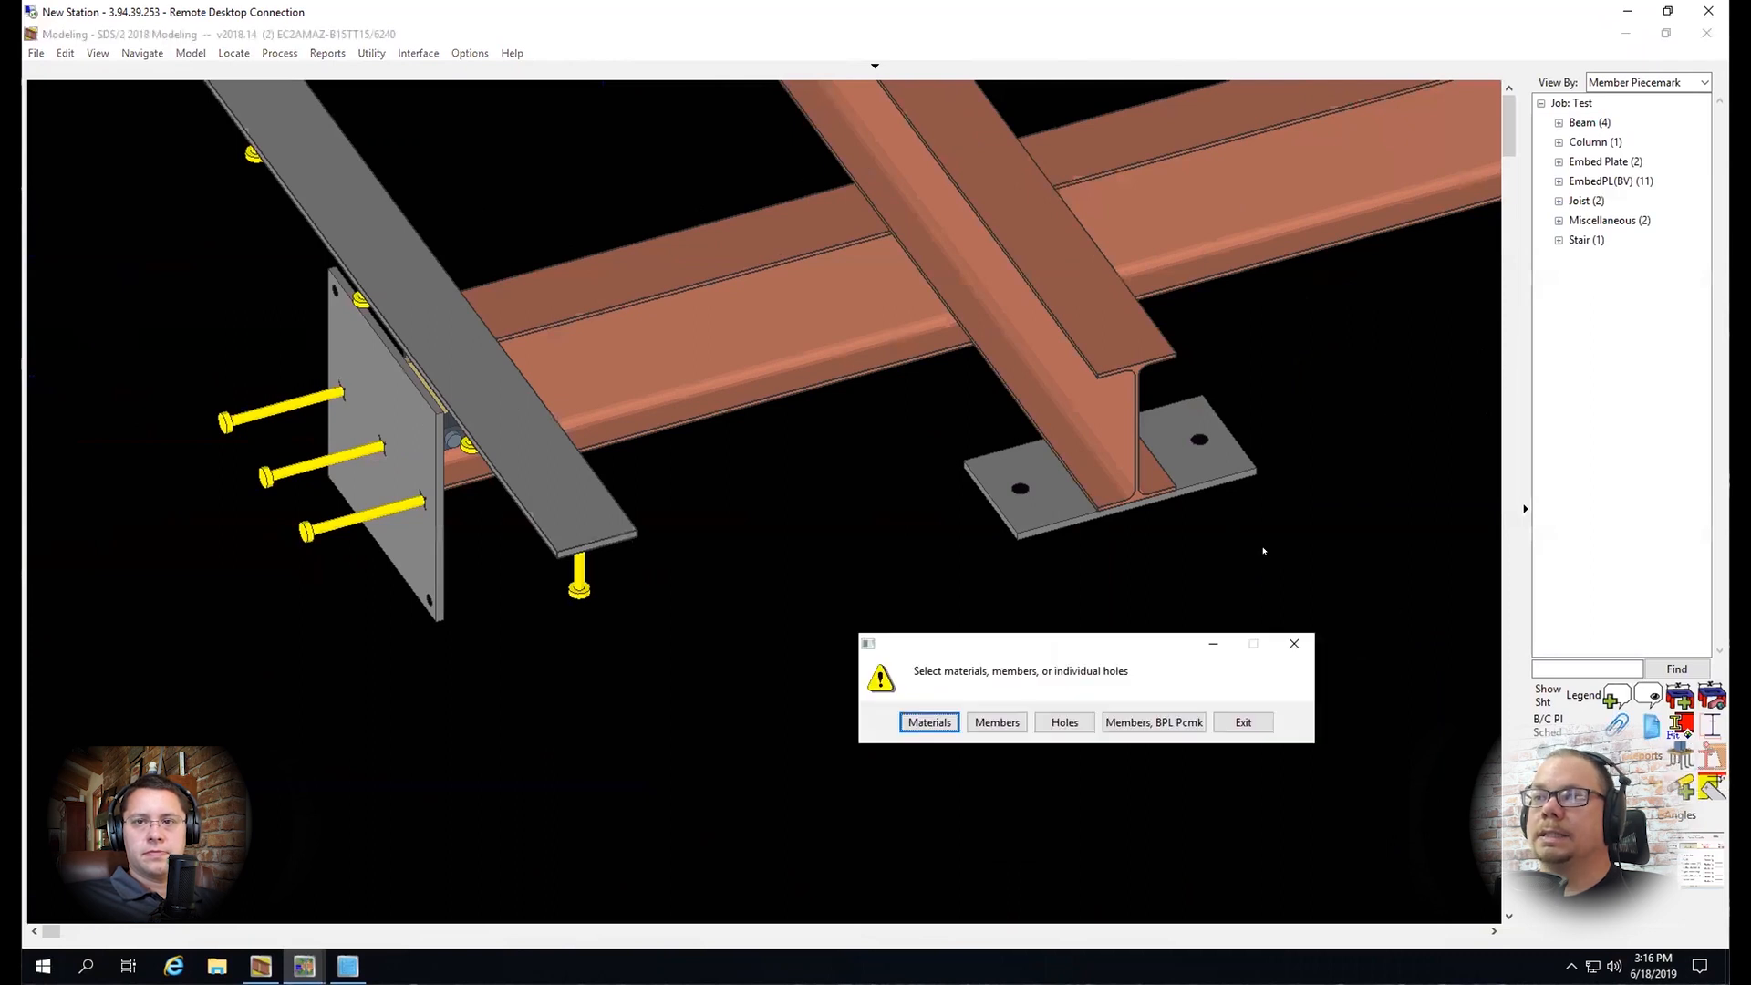
pyautogui.click(1062, 720)
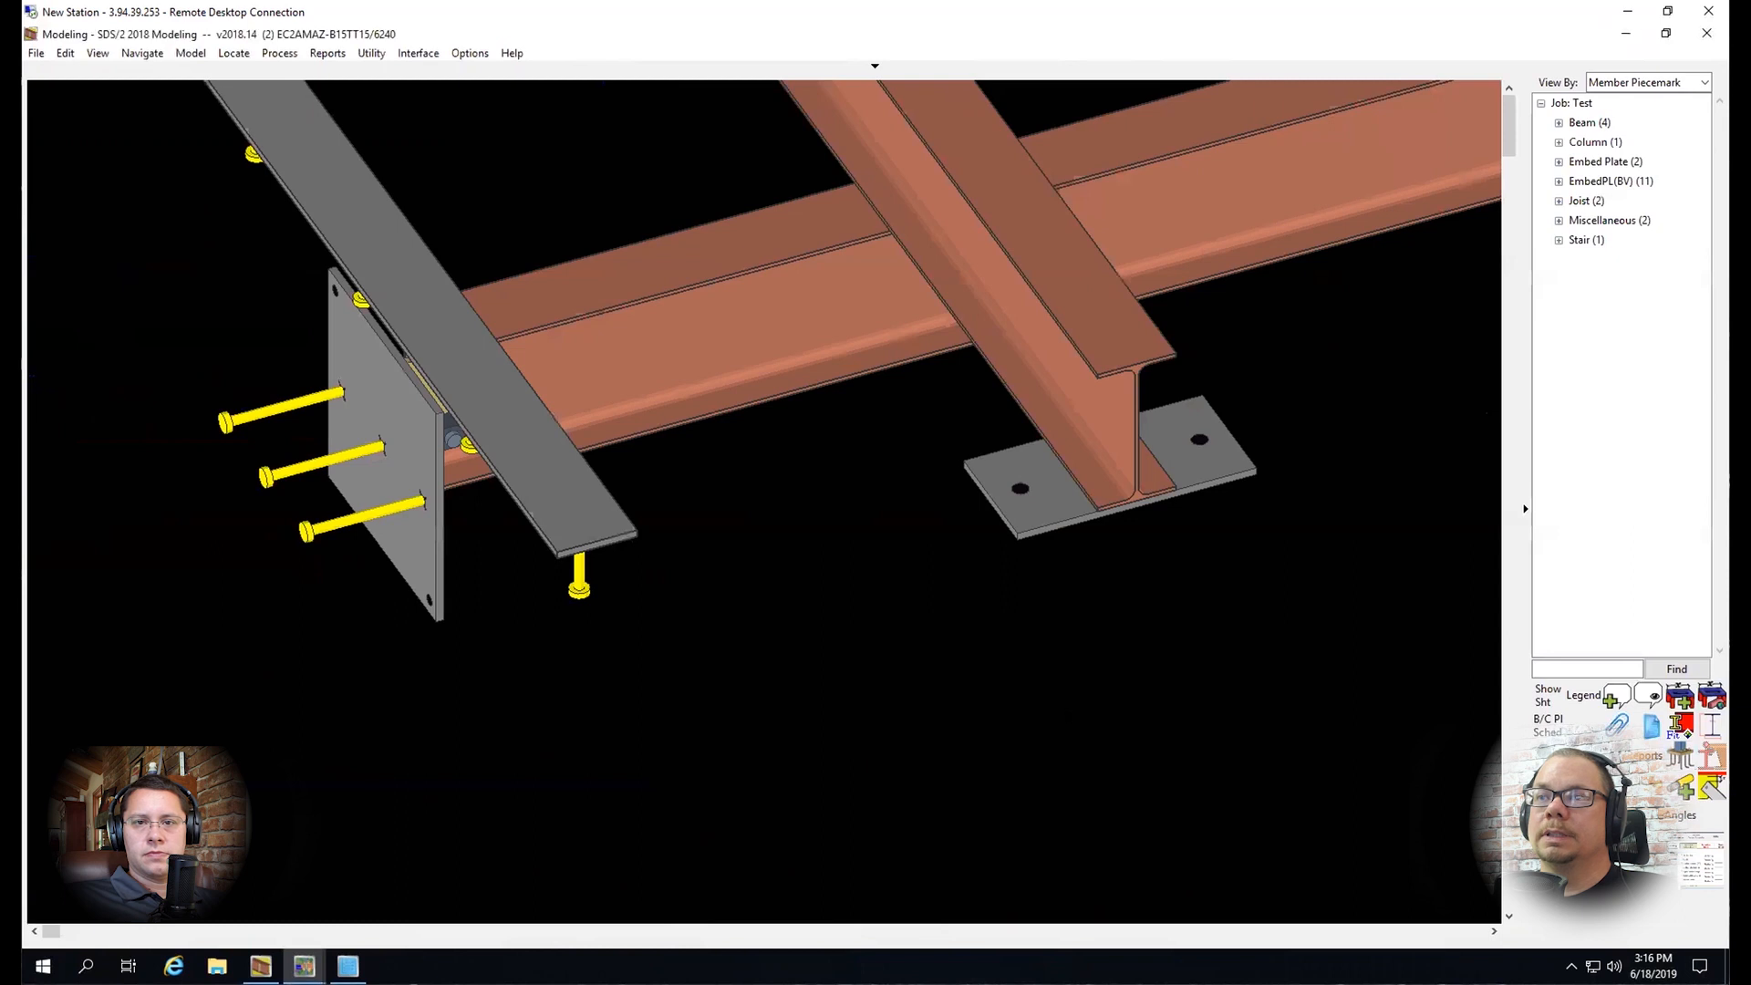
pyautogui.moveTo(1359, 609); pyautogui.dragTo(938, 365)
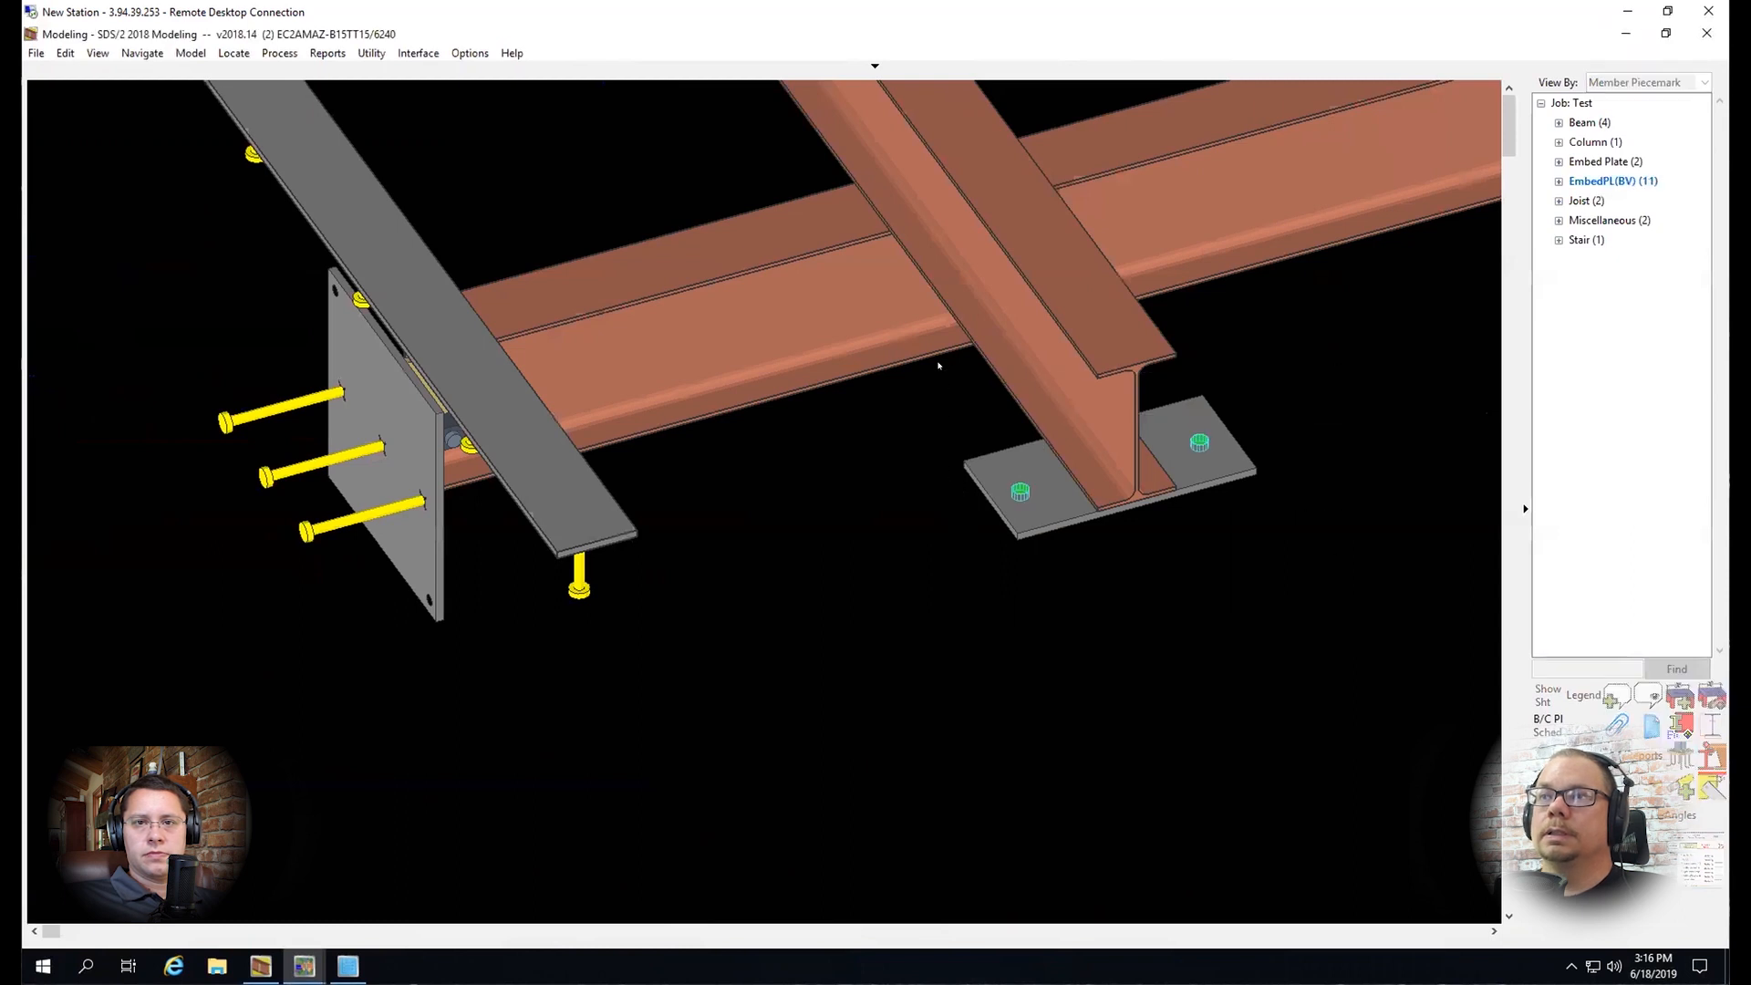
pyautogui.press('Return')
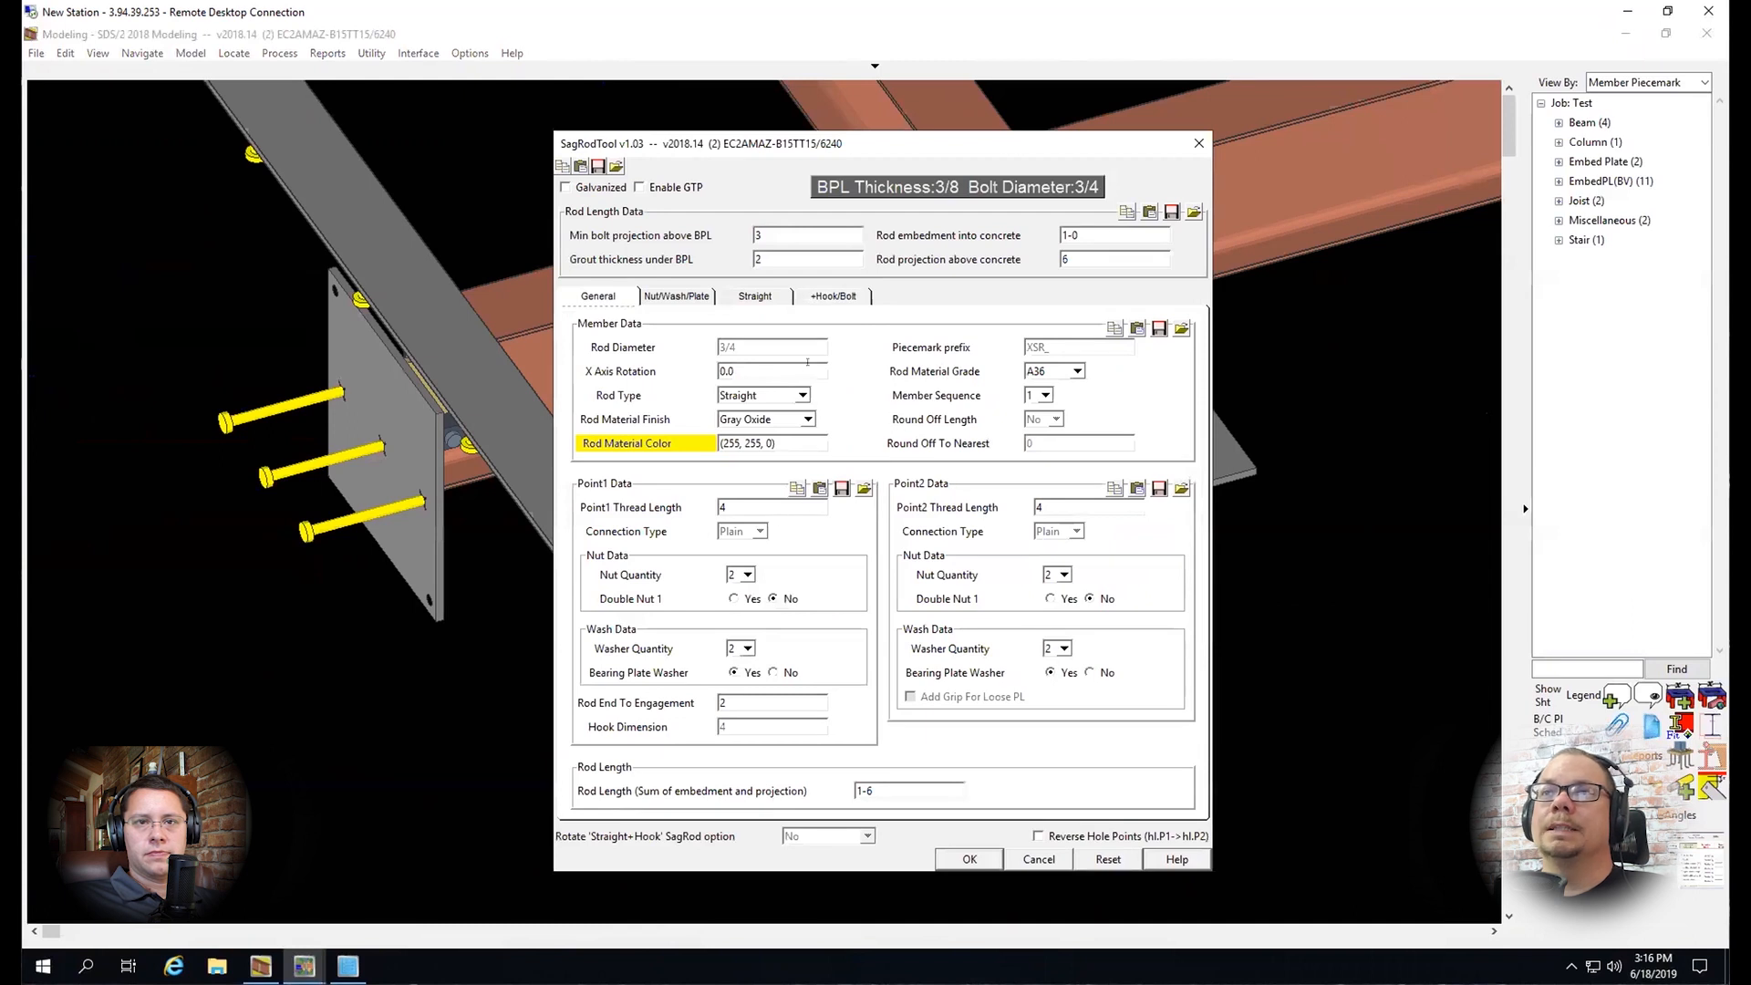
pyautogui.click(791, 399)
pyautogui.click(779, 430)
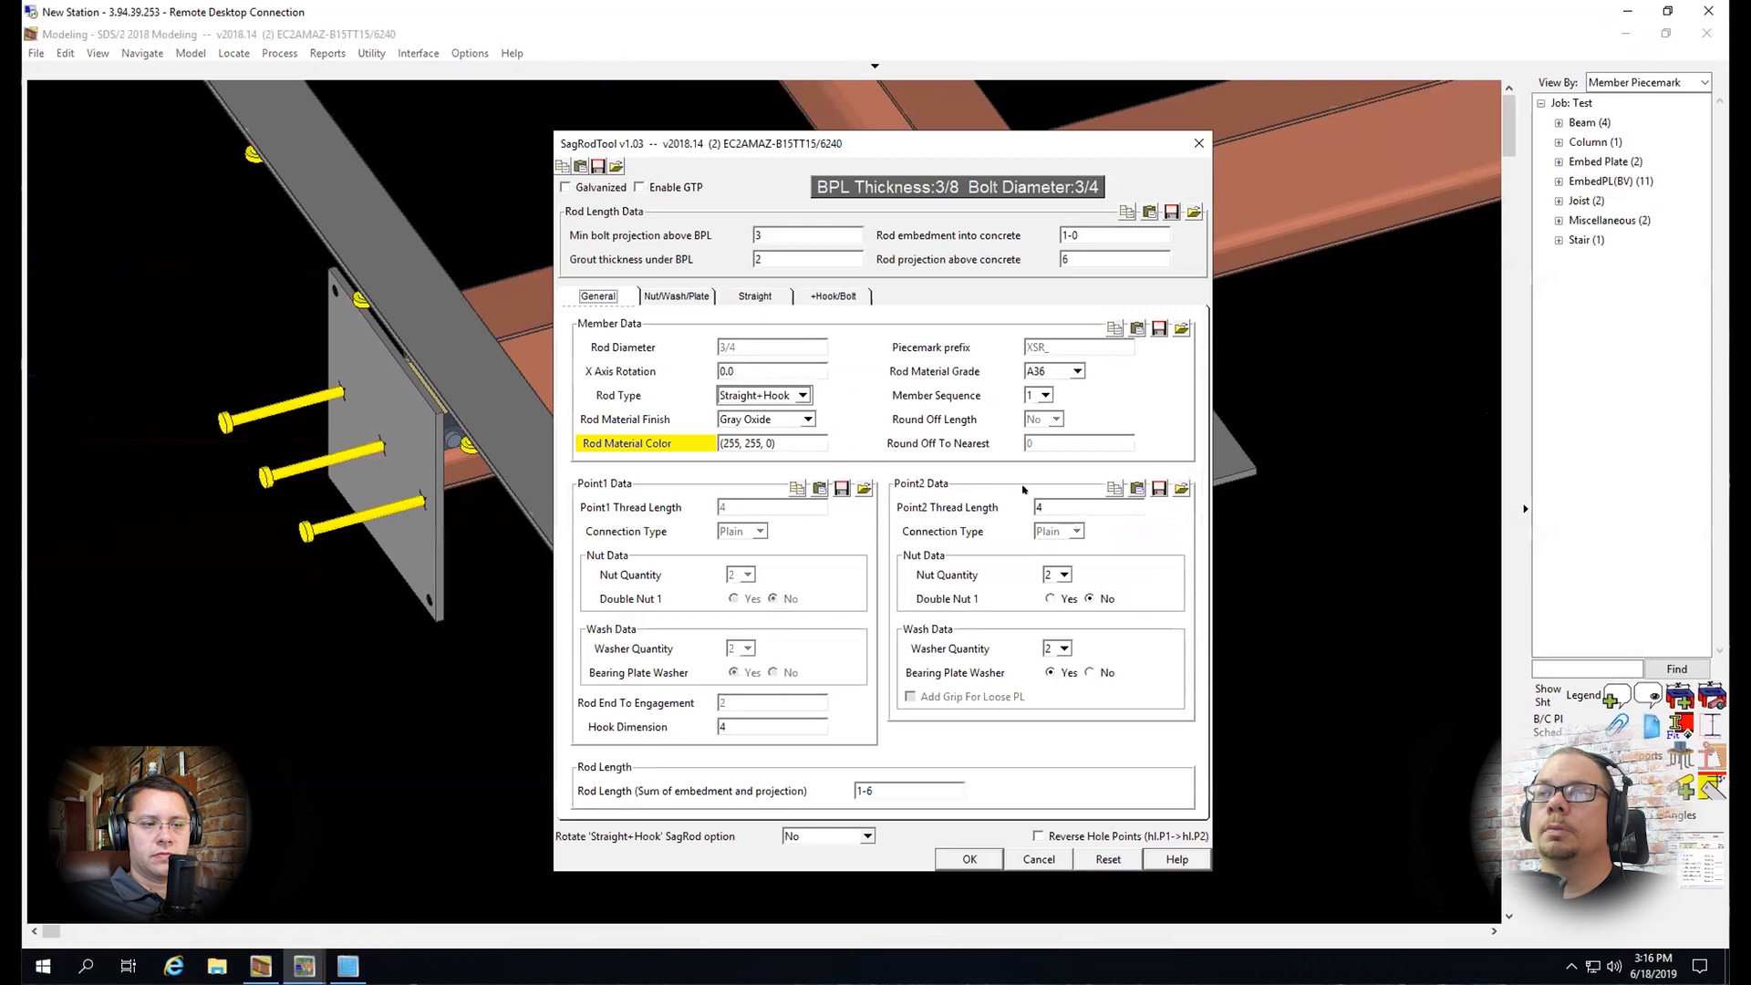
# Set the minimum bolt projection above the base plate to 1 1/2 and the rod projection above concrete to 4
pyautogui.click(796, 248)
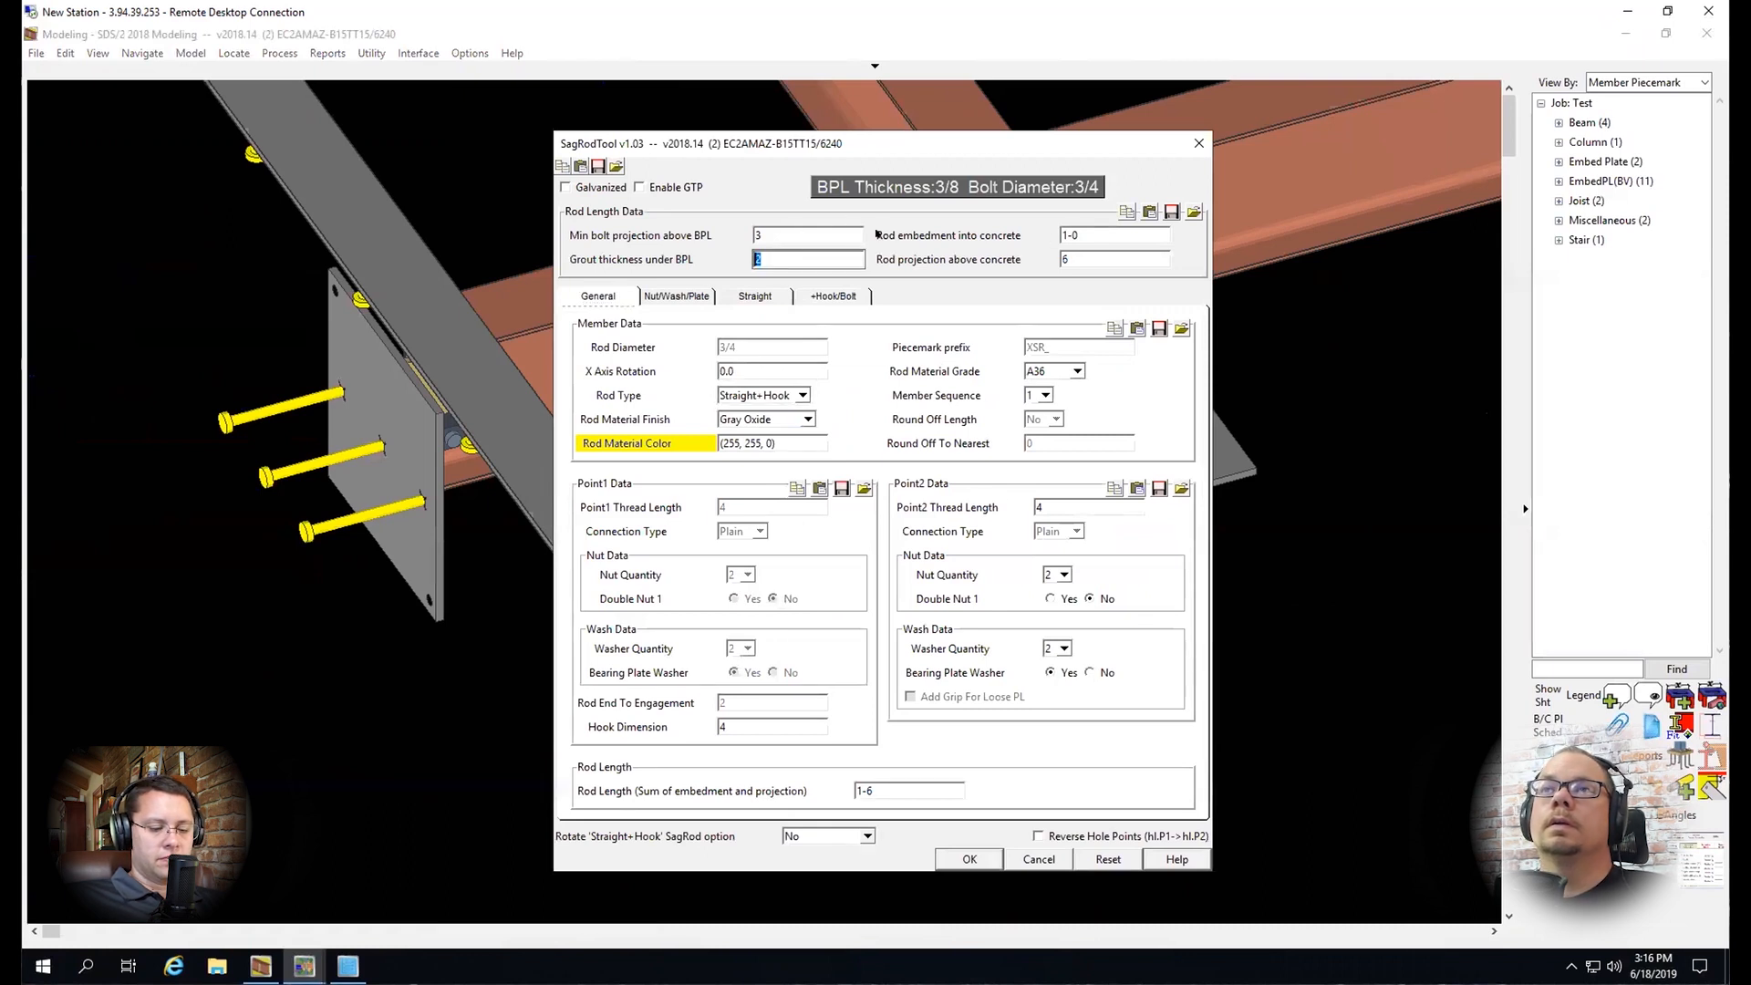
pyautogui.click(786, 231)
pyautogui.write('1.5')
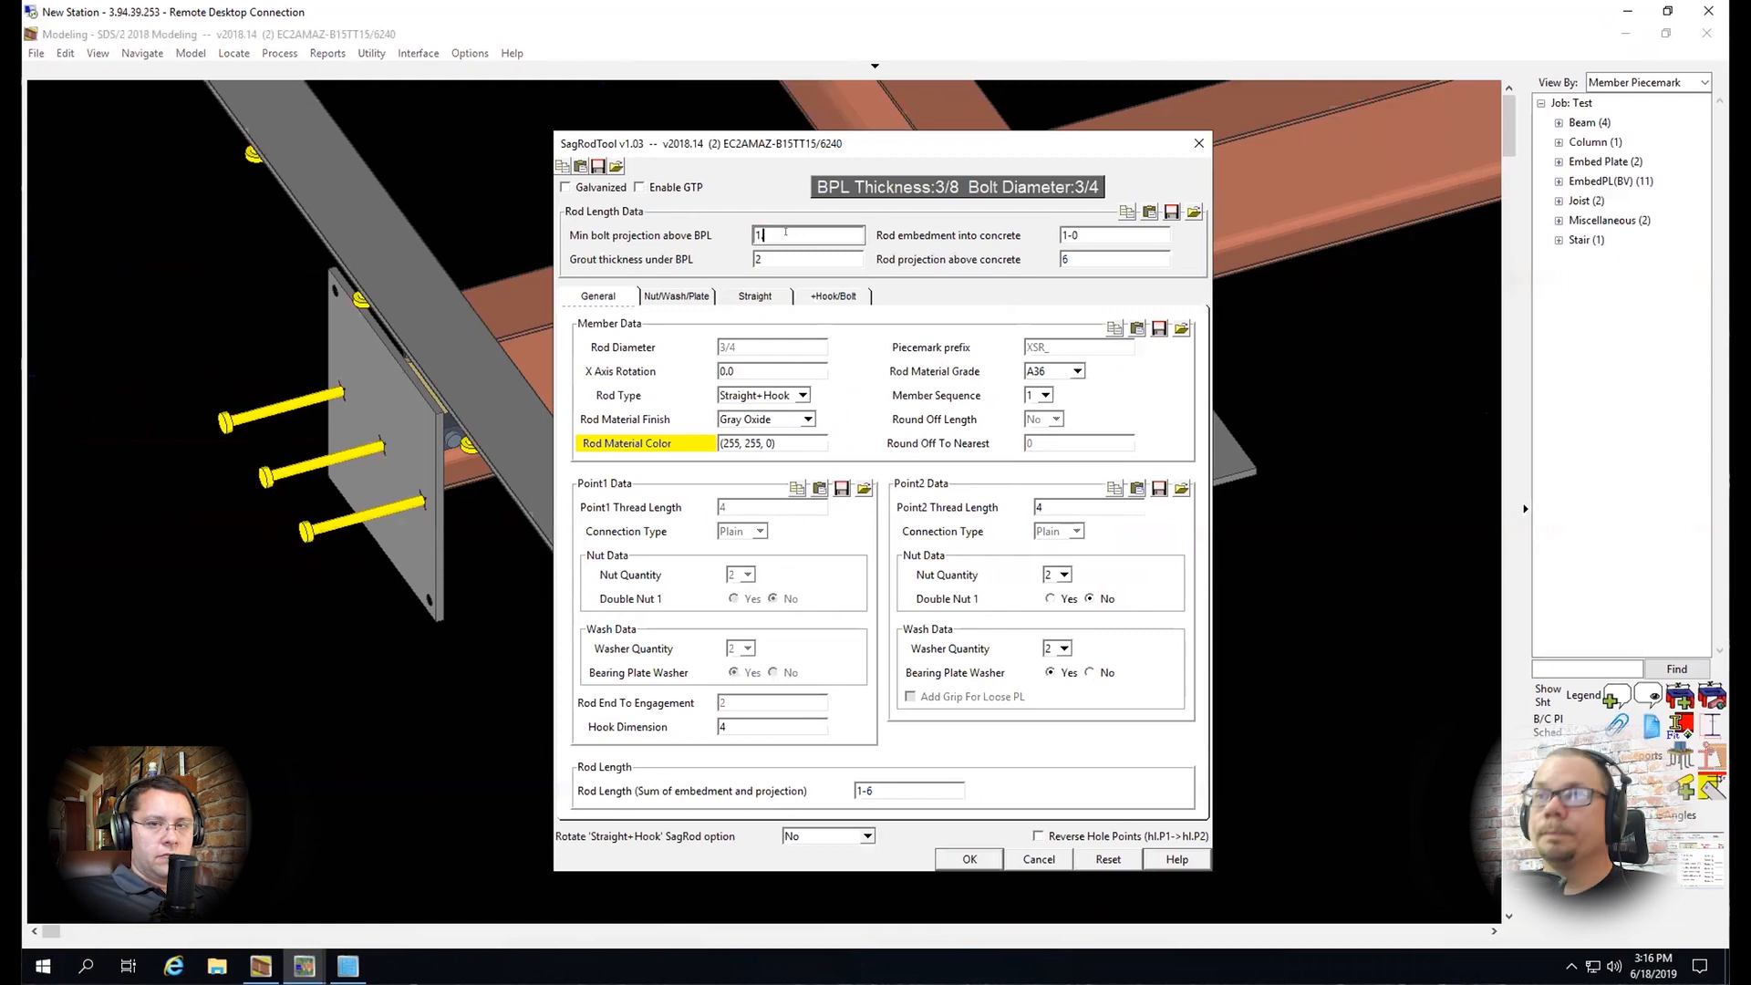
pyautogui.click(1091, 253)
pyautogui.write('3 7/8')
pyautogui.press('Tab')
pyautogui.click(1092, 253)
pyautogui.write('4')
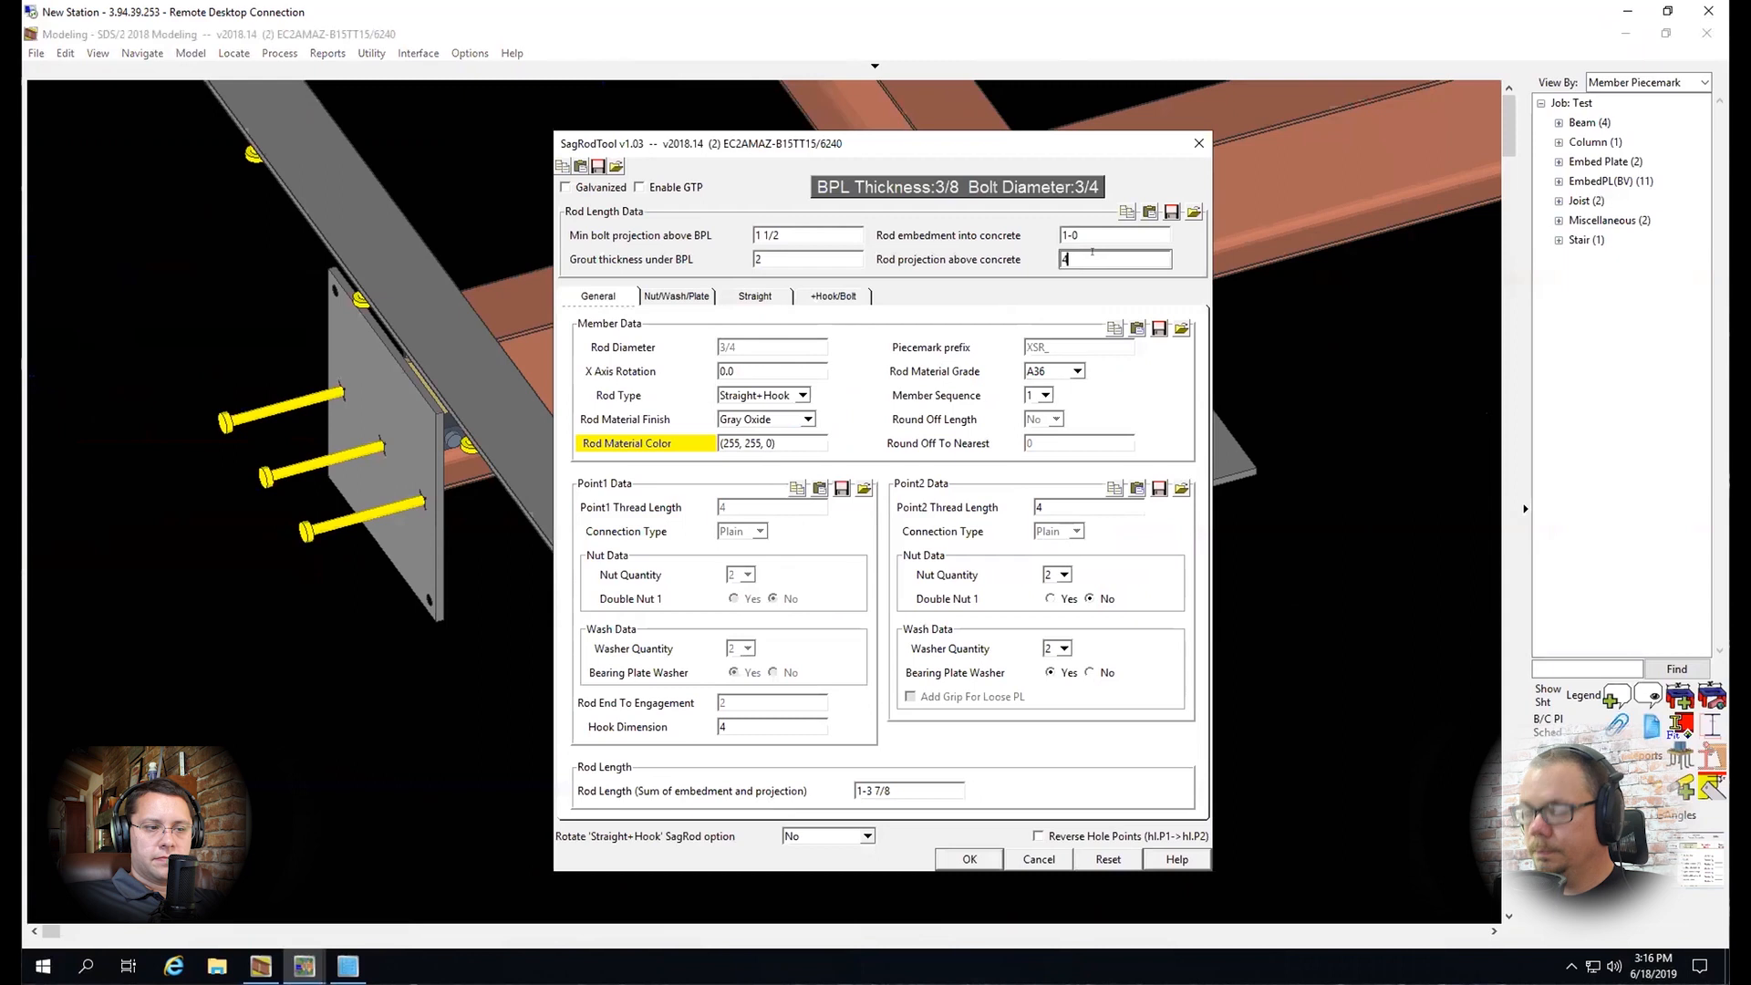
pyautogui.press('Tab')
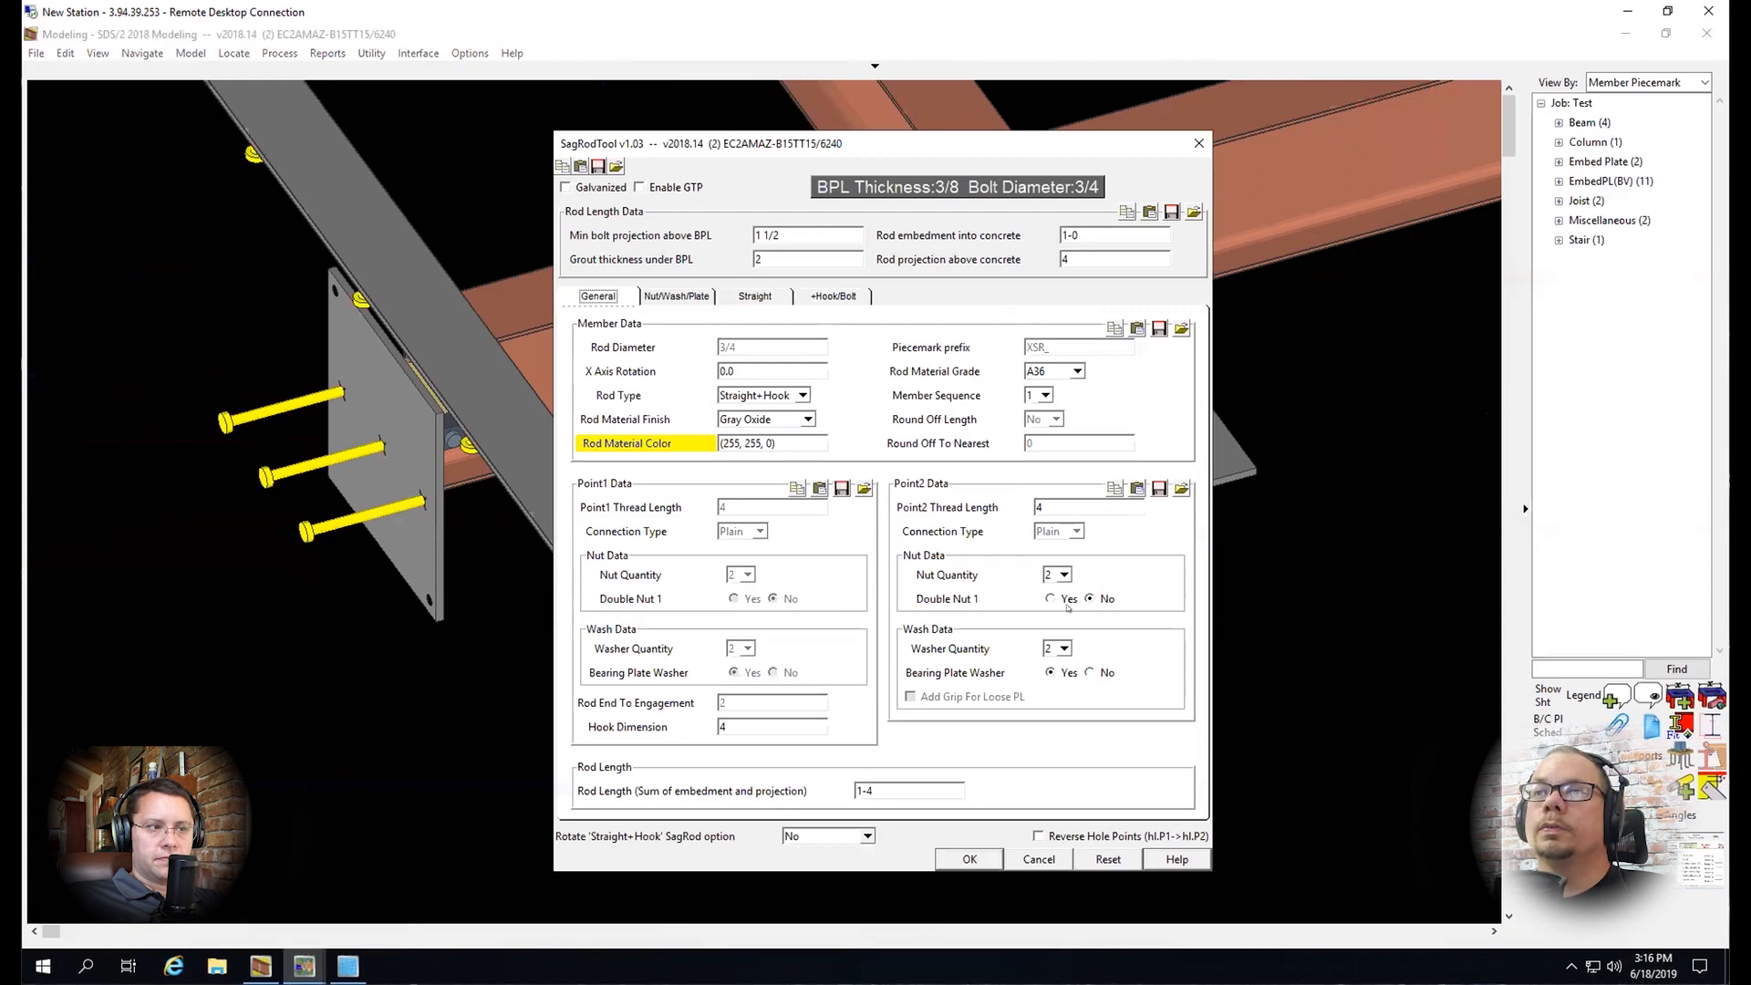
# Set the Point2 nut quantity to 1 and washer quantity to 0, and create the hooked anchor rods
pyautogui.click(1063, 575)
pyautogui.click(1063, 609)
pyautogui.click(1063, 648)
pyautogui.click(1054, 668)
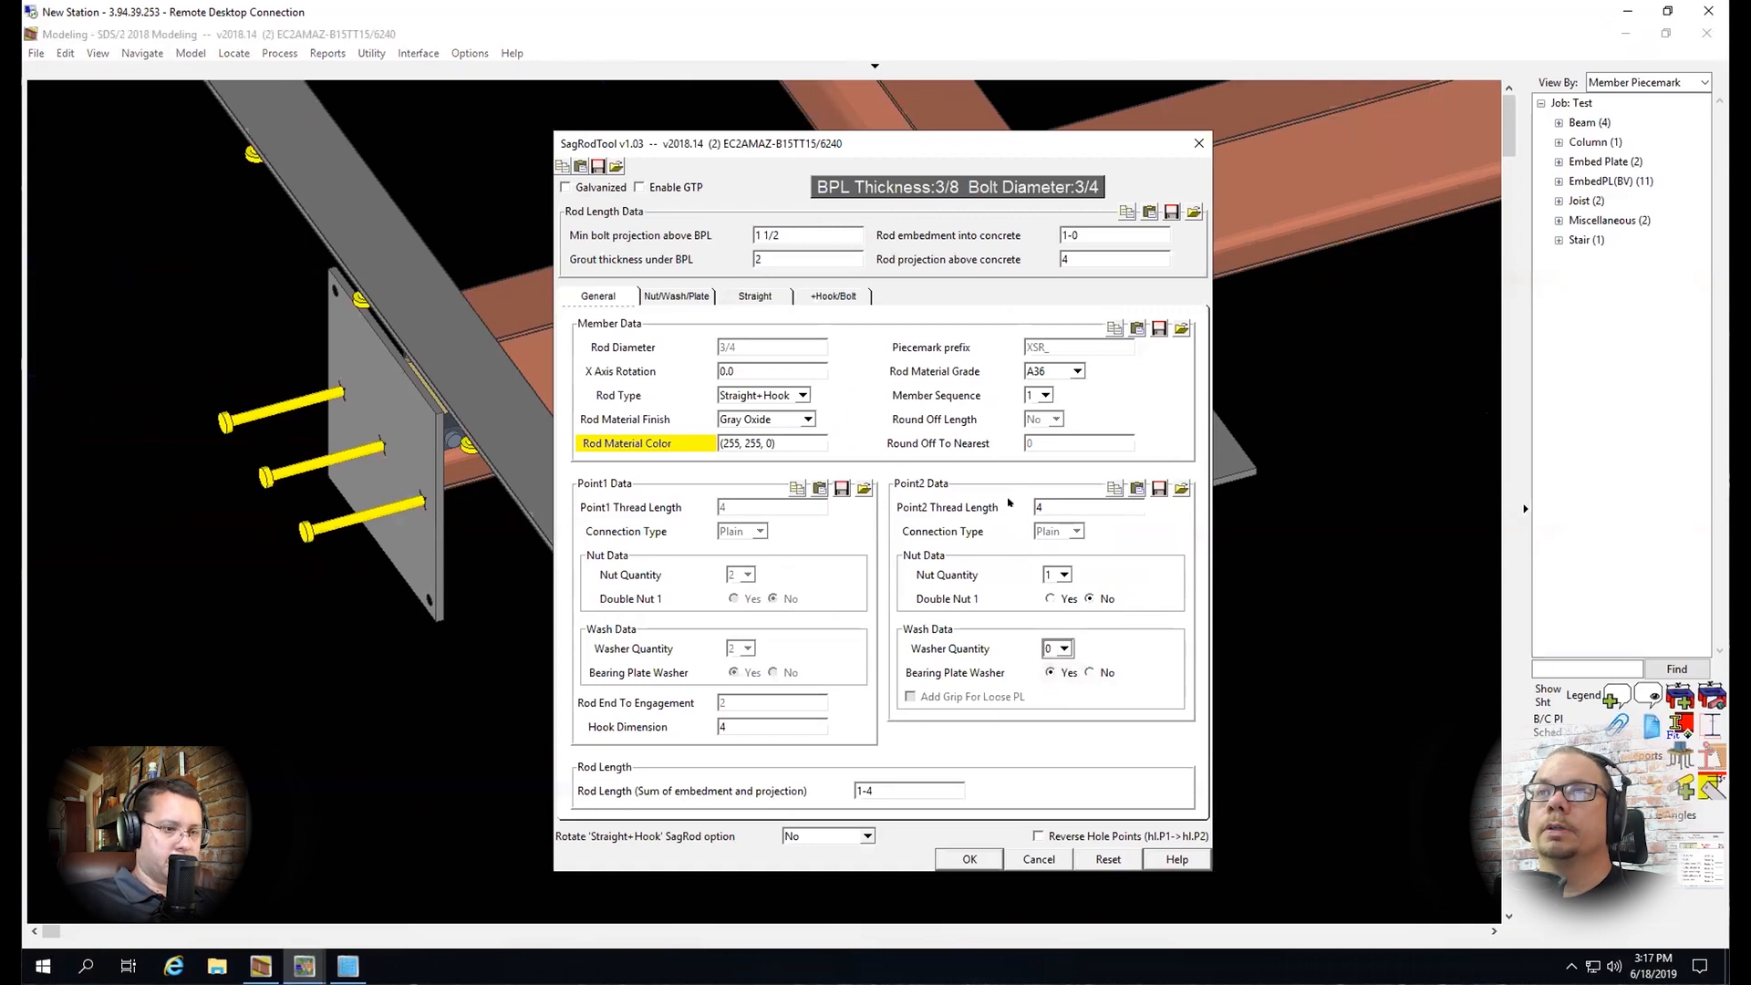
pyautogui.click(968, 860)
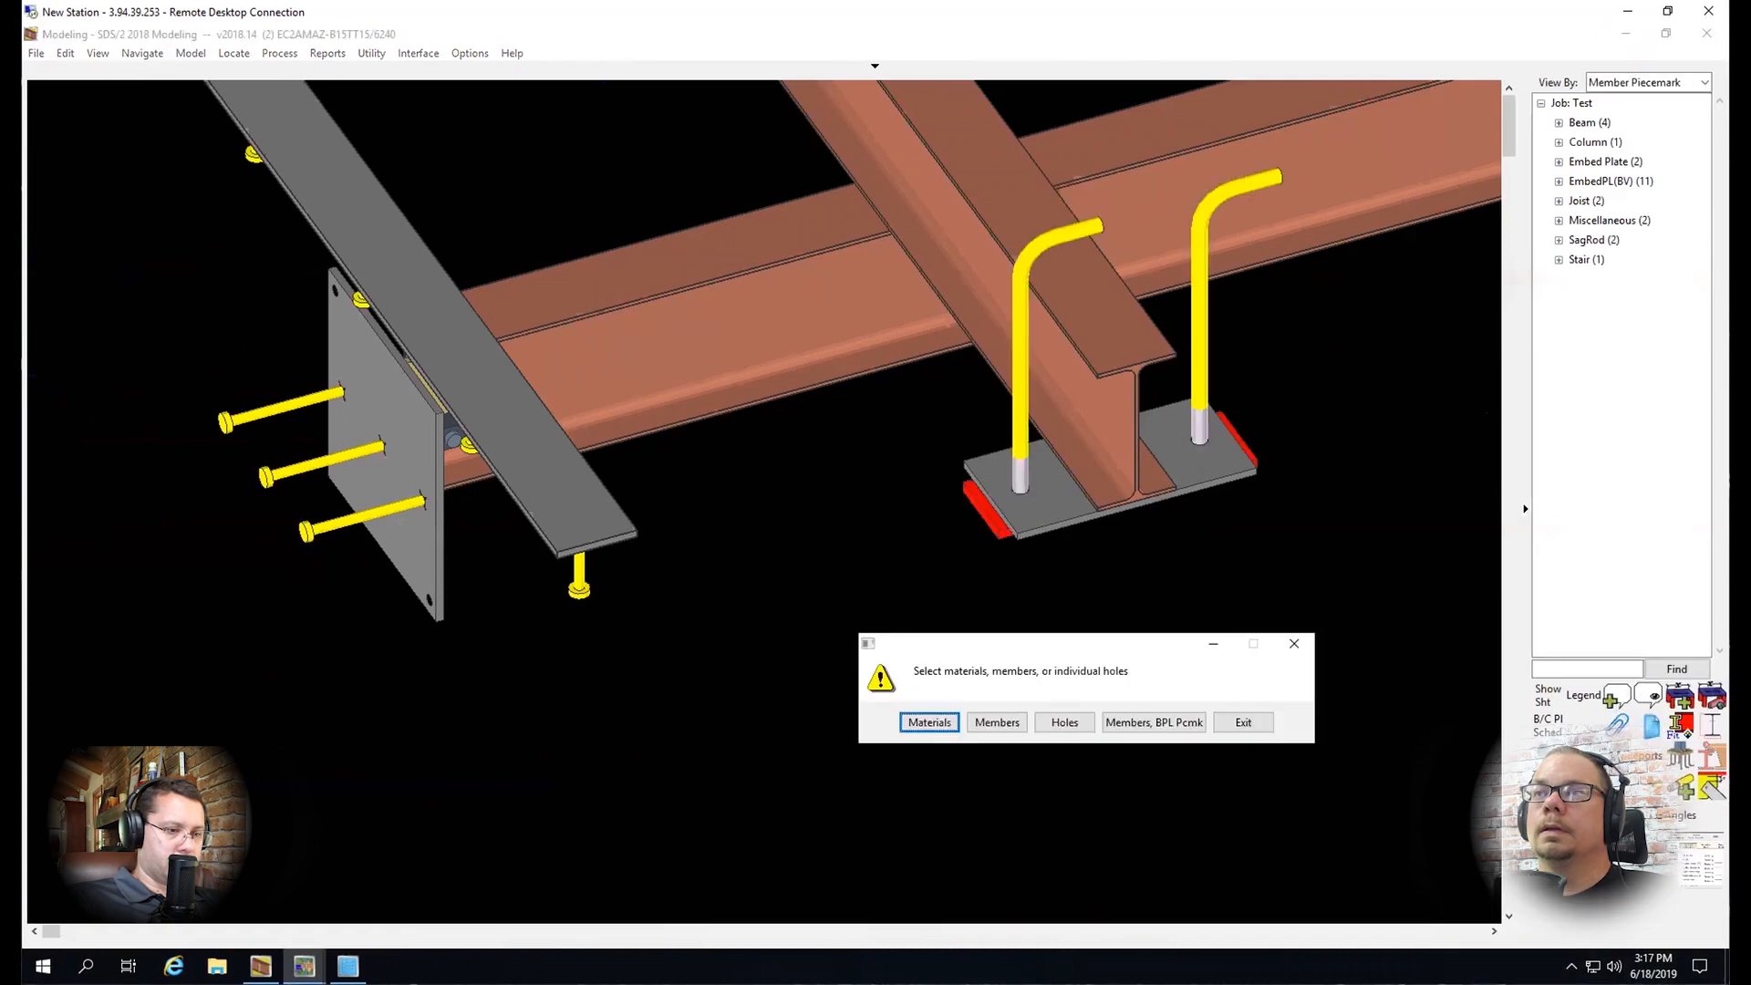
# Finish adding rods and delete the two hooked anchor rods that point upward from the embed plate
pyautogui.click(1223, 721)
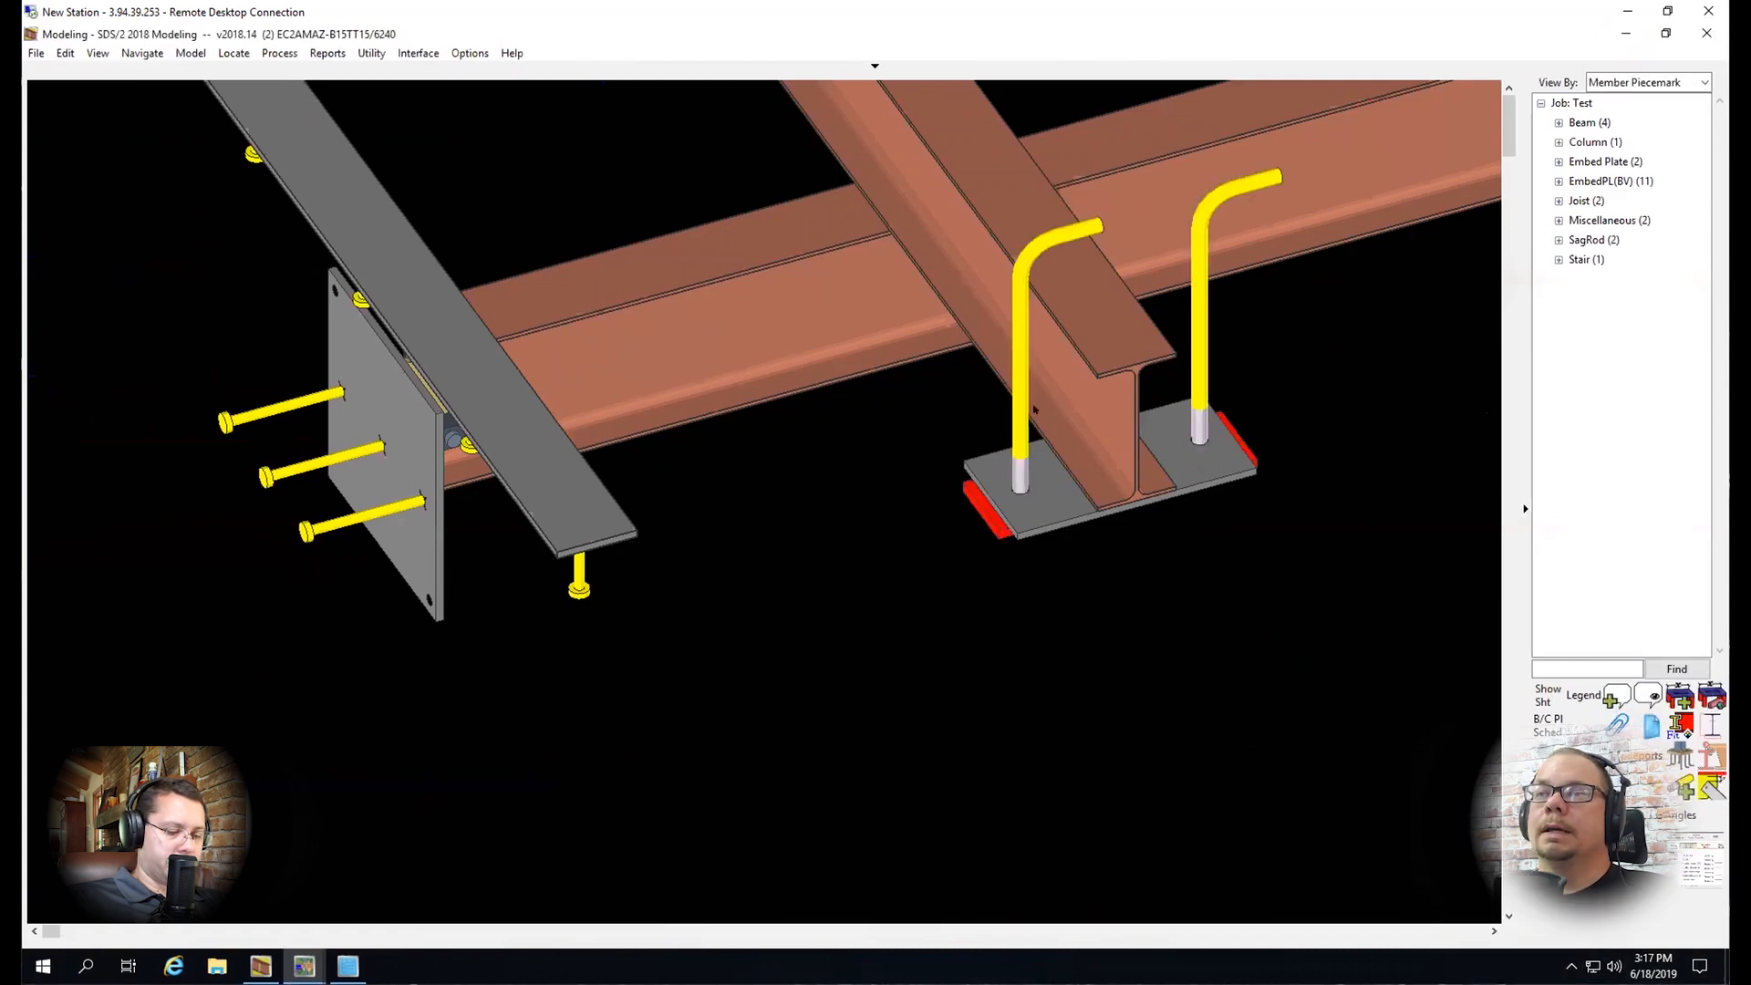
pyautogui.scroll(7, 1058, 409)
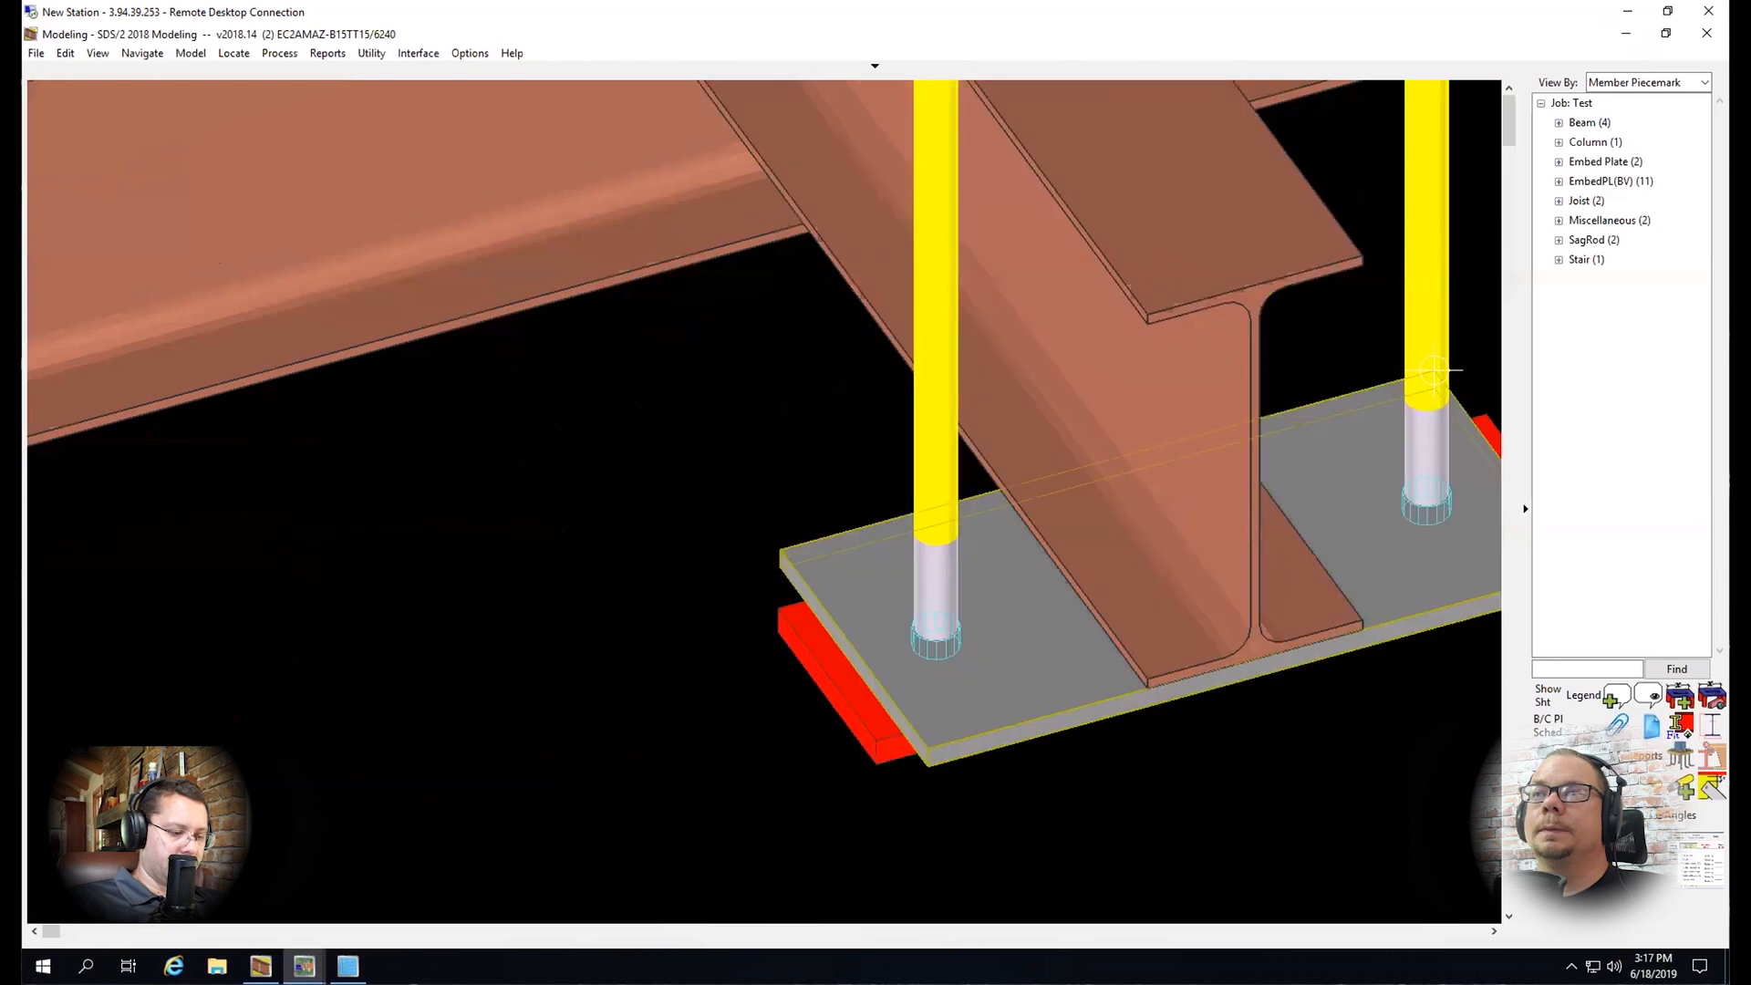
pyautogui.scroll(-4, 907, 433)
pyautogui.moveTo(899, 216); pyautogui.dragTo(875, 109, button='middle')
pyautogui.moveTo(875, 219); pyautogui.dragTo(868, 396, button='middle')
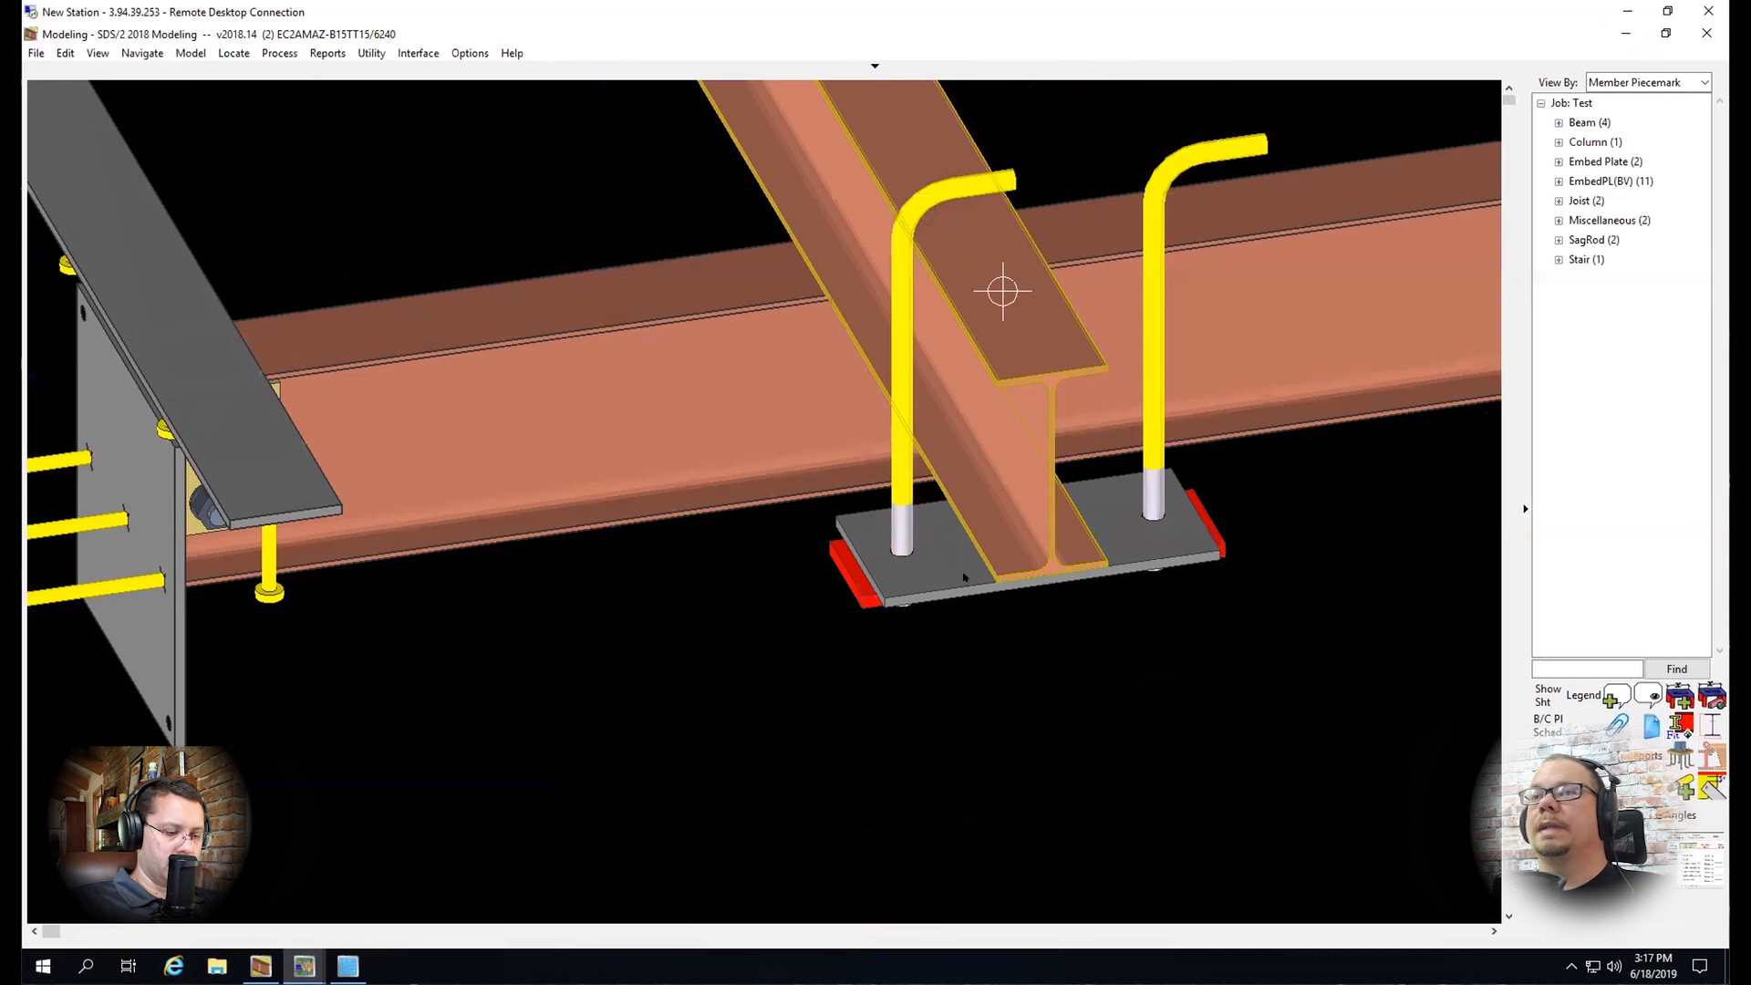
pyautogui.click(899, 178)
pyautogui.click(1152, 232)
pyautogui.press('Delete')
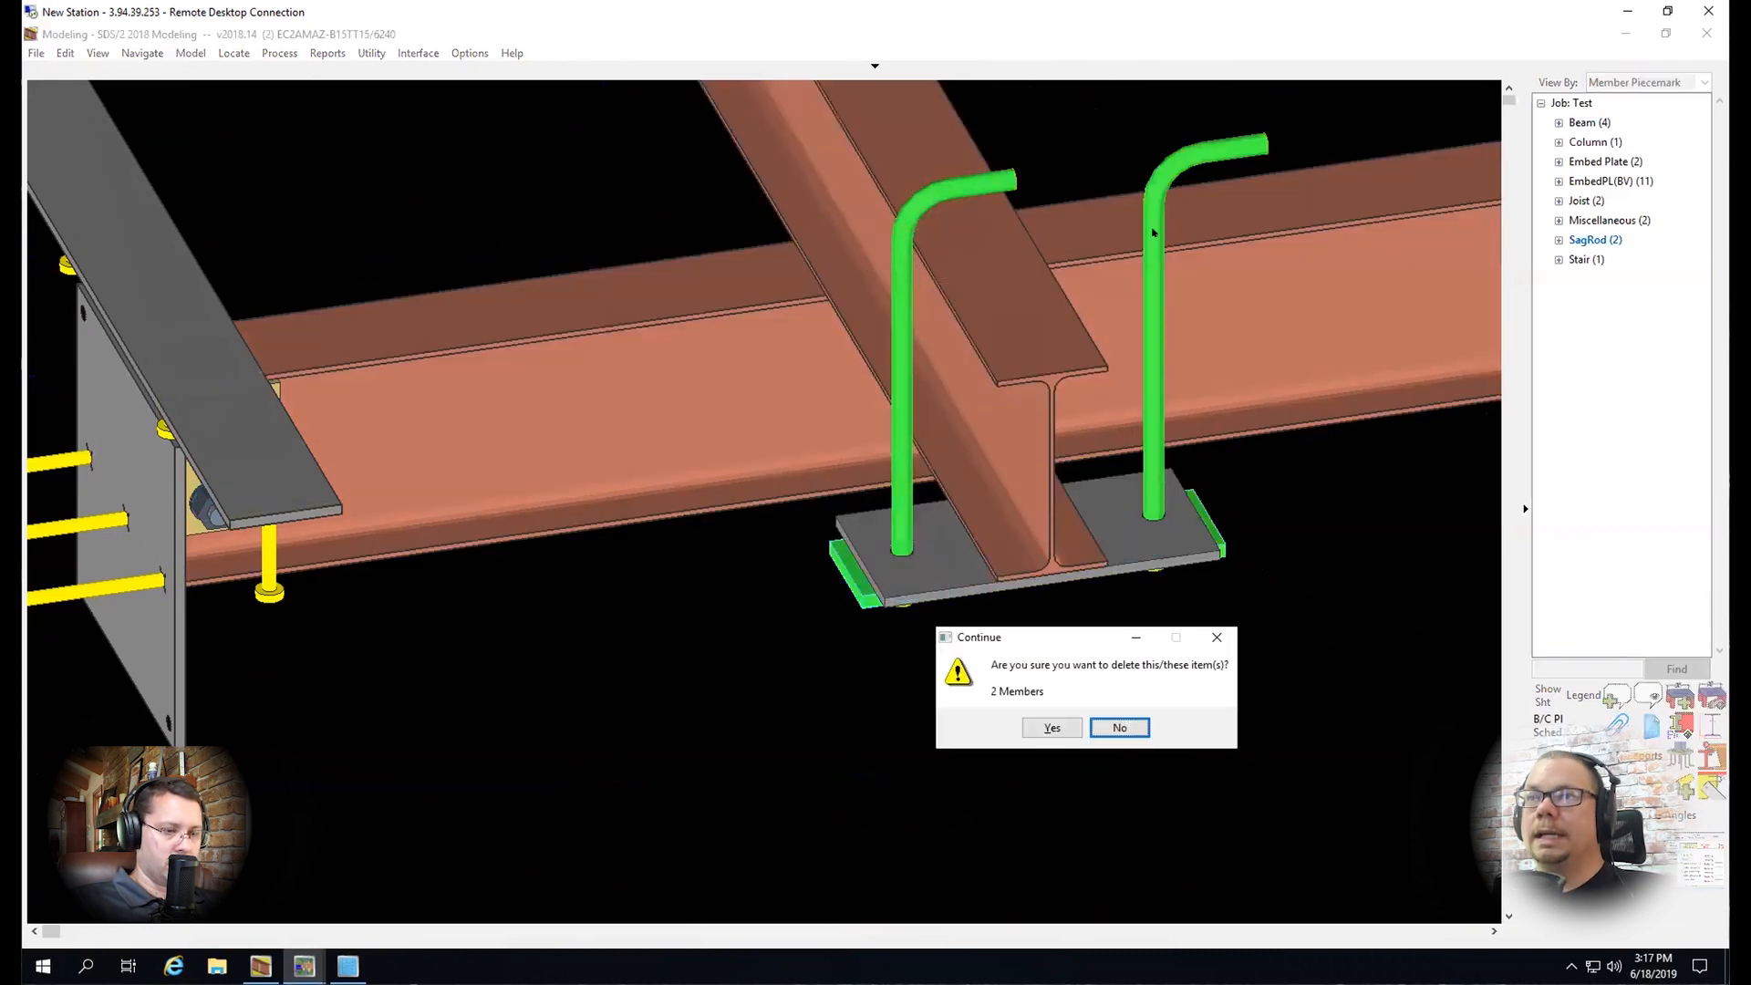
pyautogui.press('y')
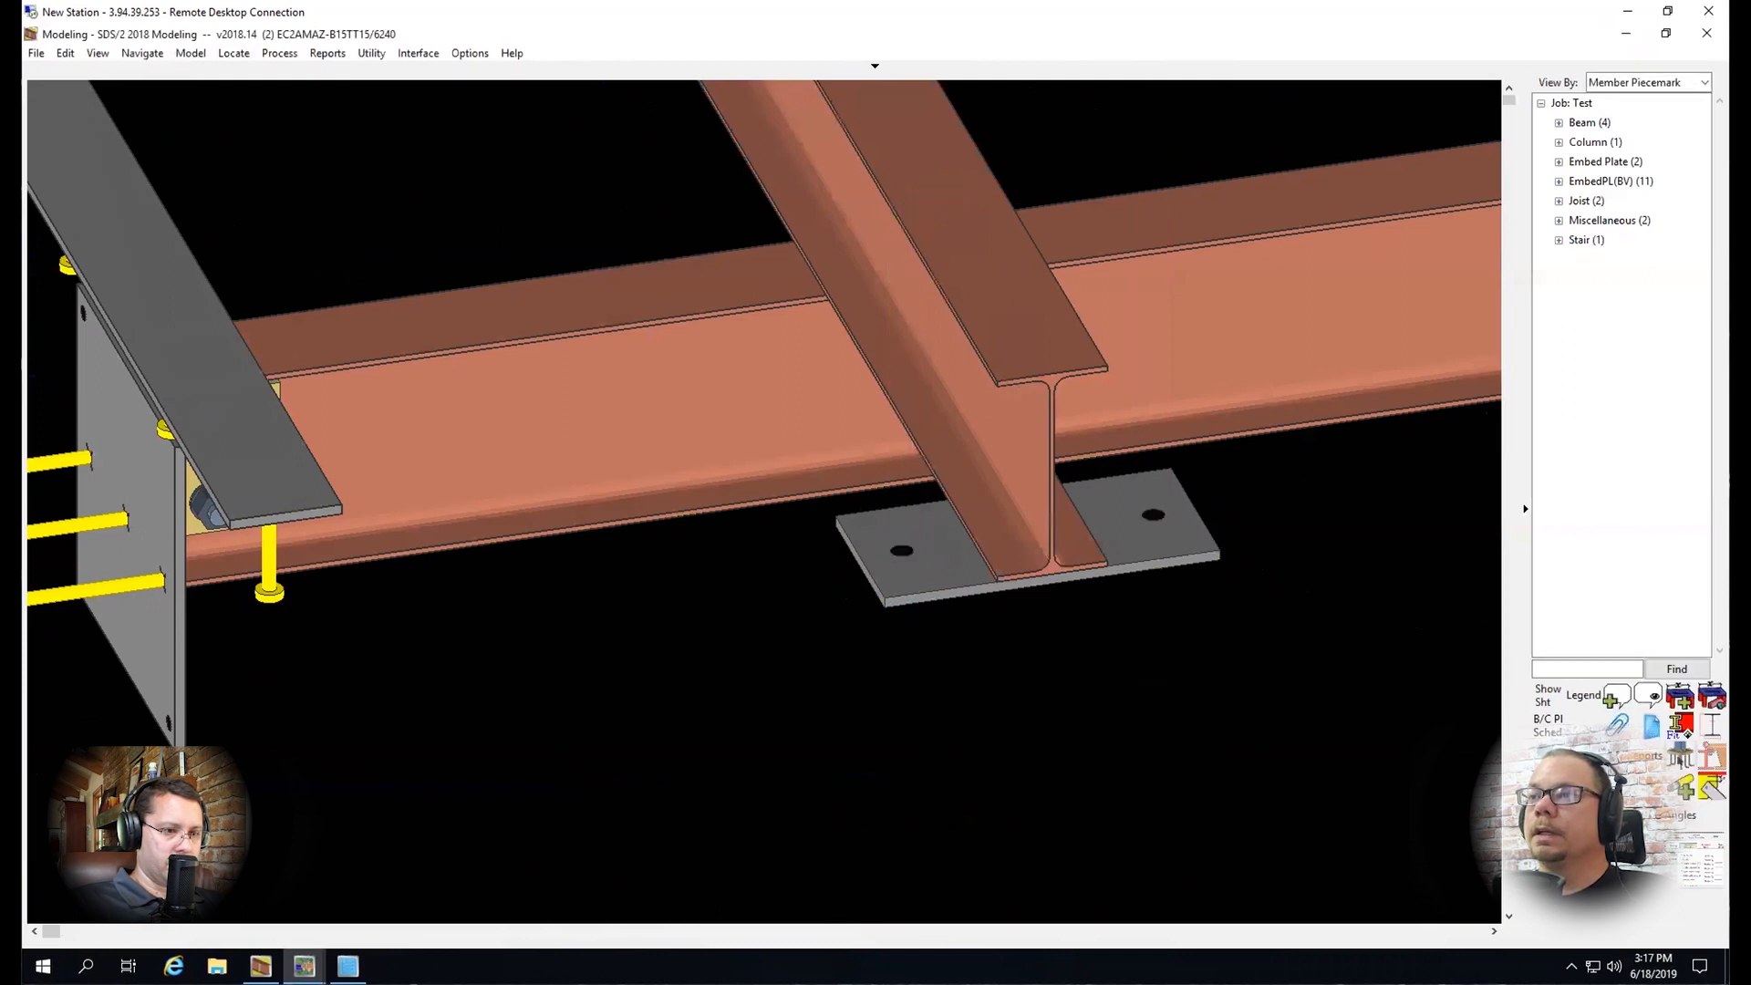
# Add hooked anchor rods to the same two plate holes with Reverse Hole Points enabled, keeping the other rod settings
pyautogui.click(1679, 759)
pyautogui.click(1064, 721)
pyautogui.moveTo(1374, 734); pyautogui.dragTo(682, 422)
pyautogui.rightClick(682, 421)
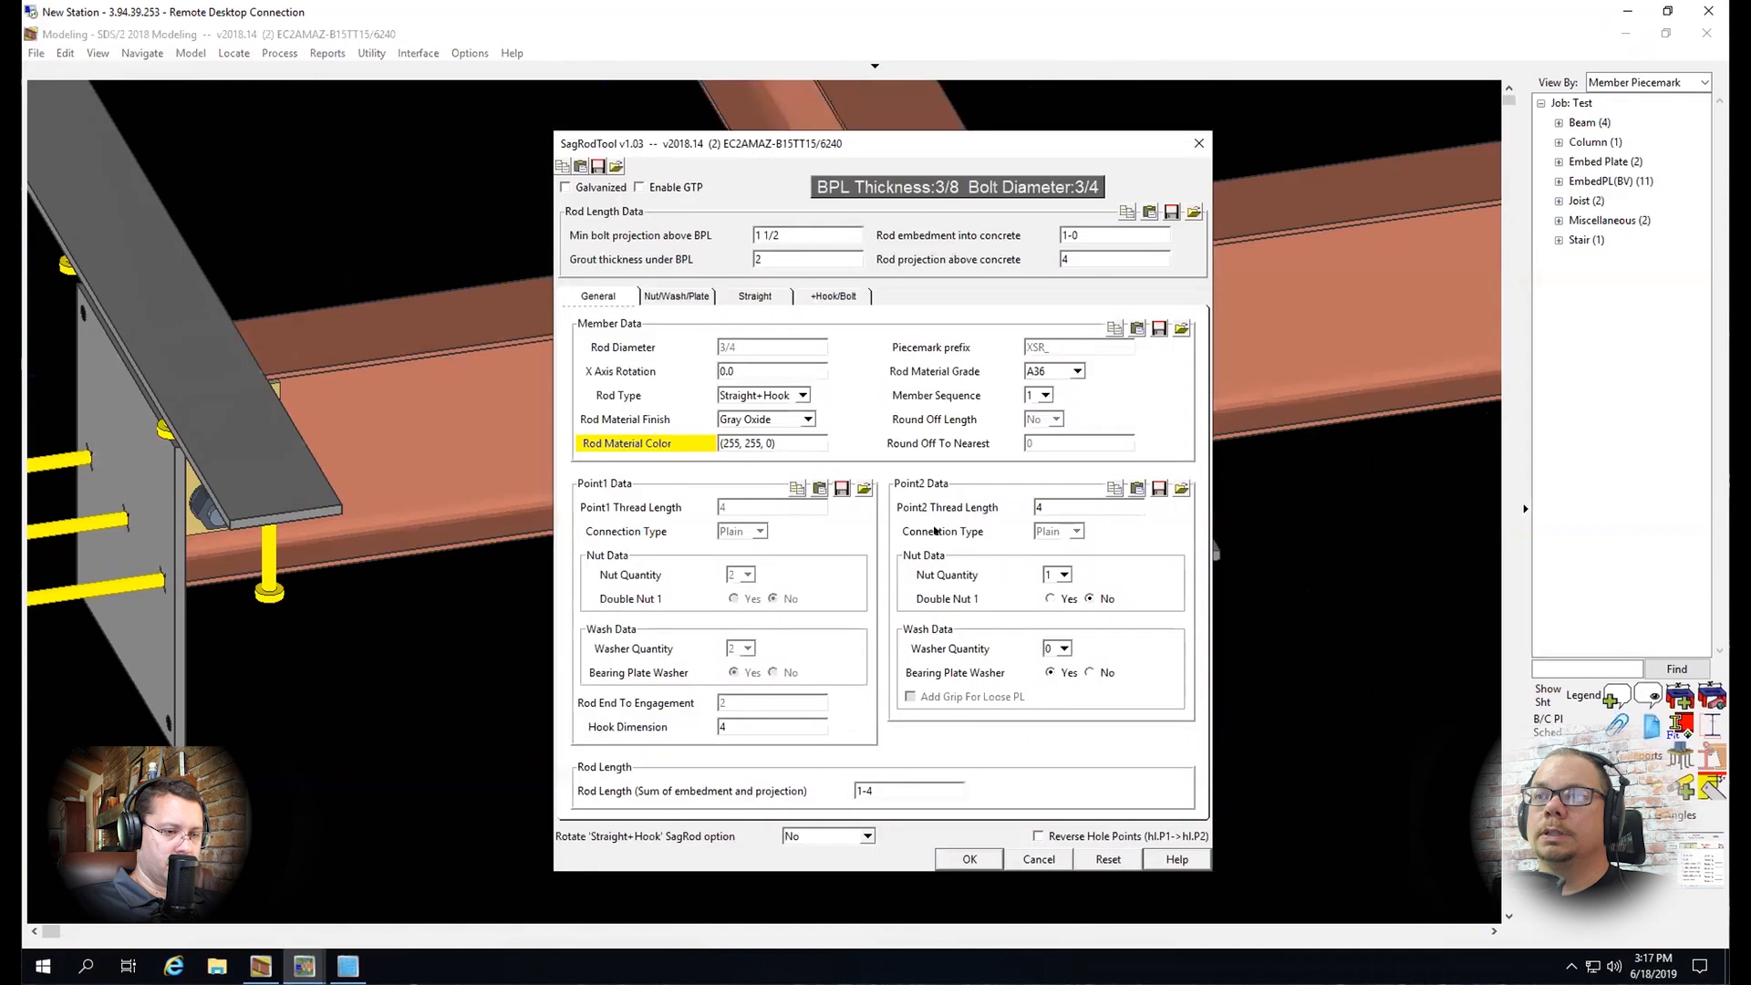
pyautogui.click(1037, 834)
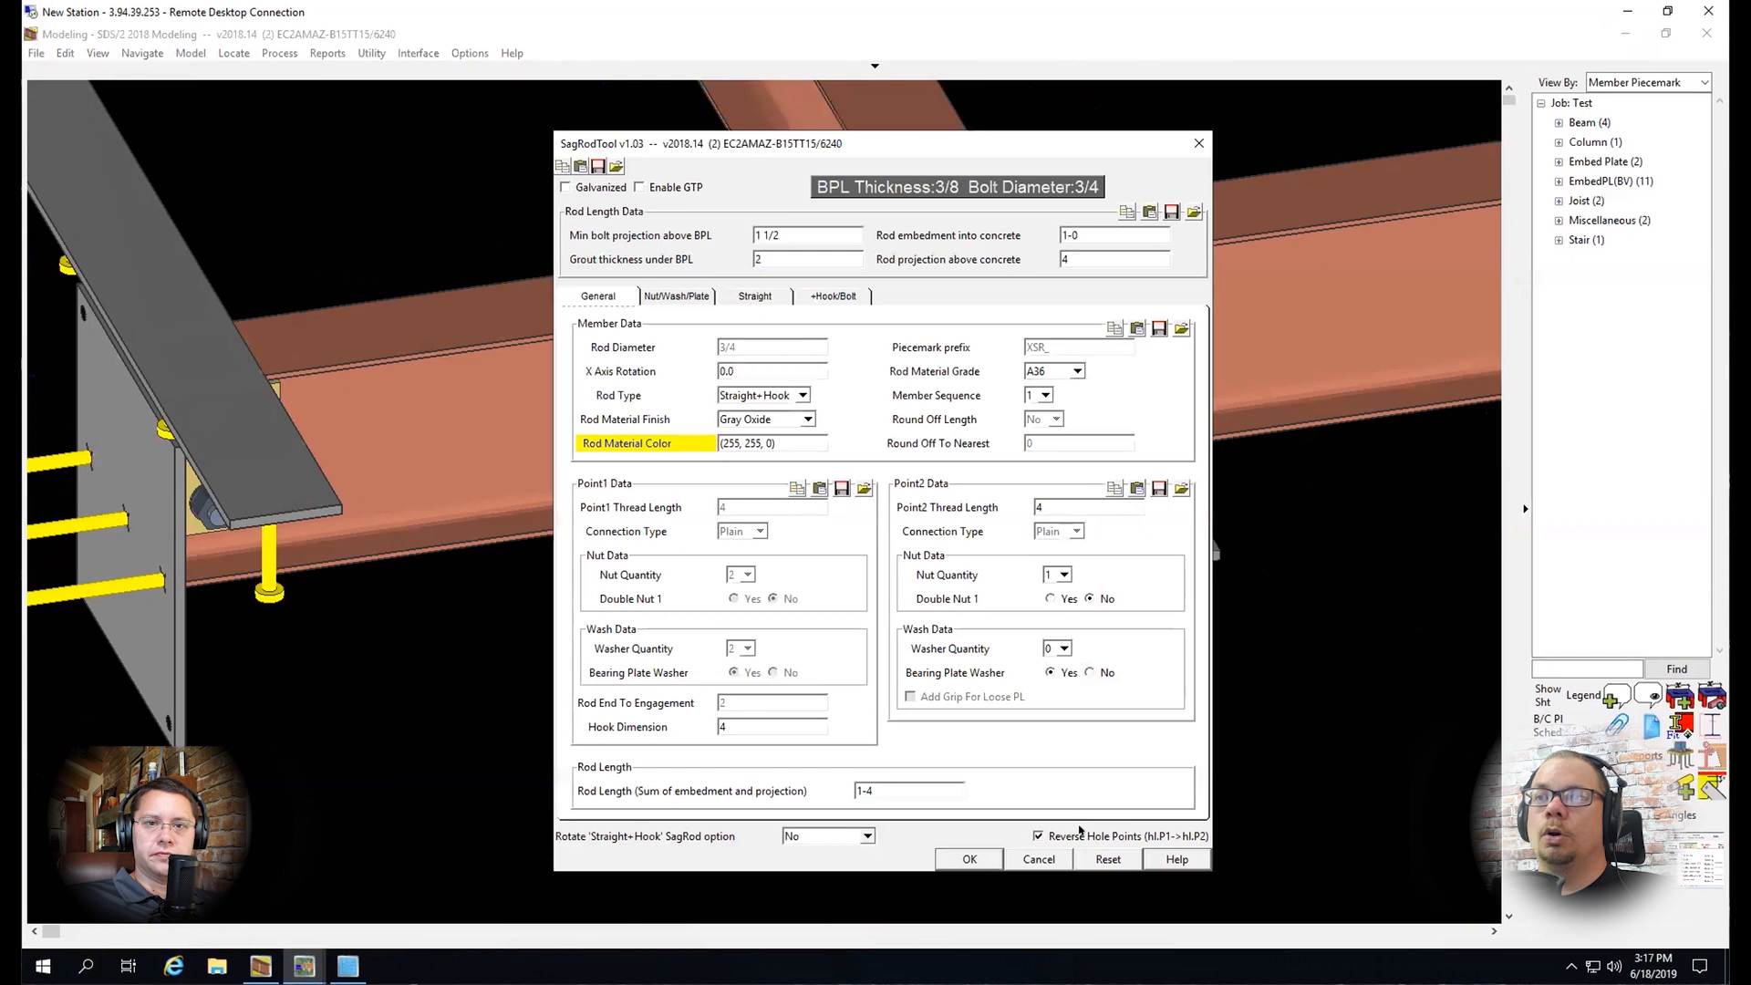
pyautogui.click(969, 859)
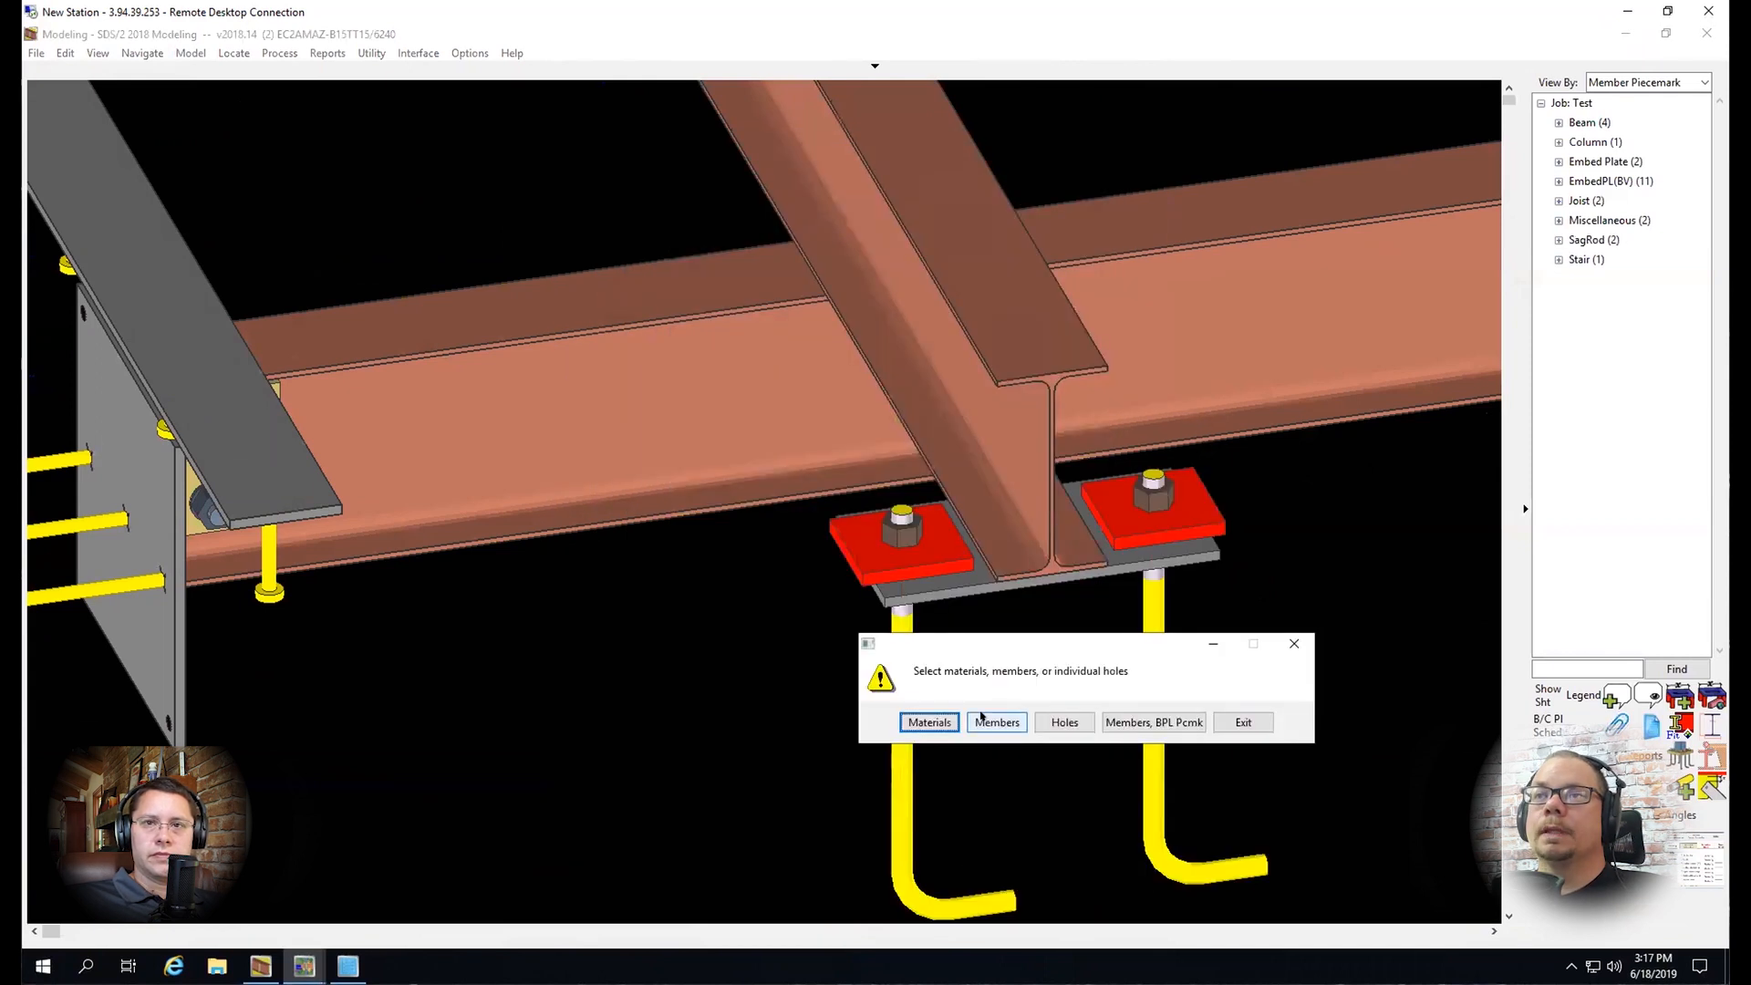
pyautogui.click(1232, 720)
# Examine the hooked anchor rods, nuts and plate washers at the embed plate from below
pyautogui.scroll(3, 1023, 560)
pyautogui.moveTo(949, 499); pyautogui.dragTo(889, 410, button='middle')
pyautogui.scroll(-3, 908, 562)
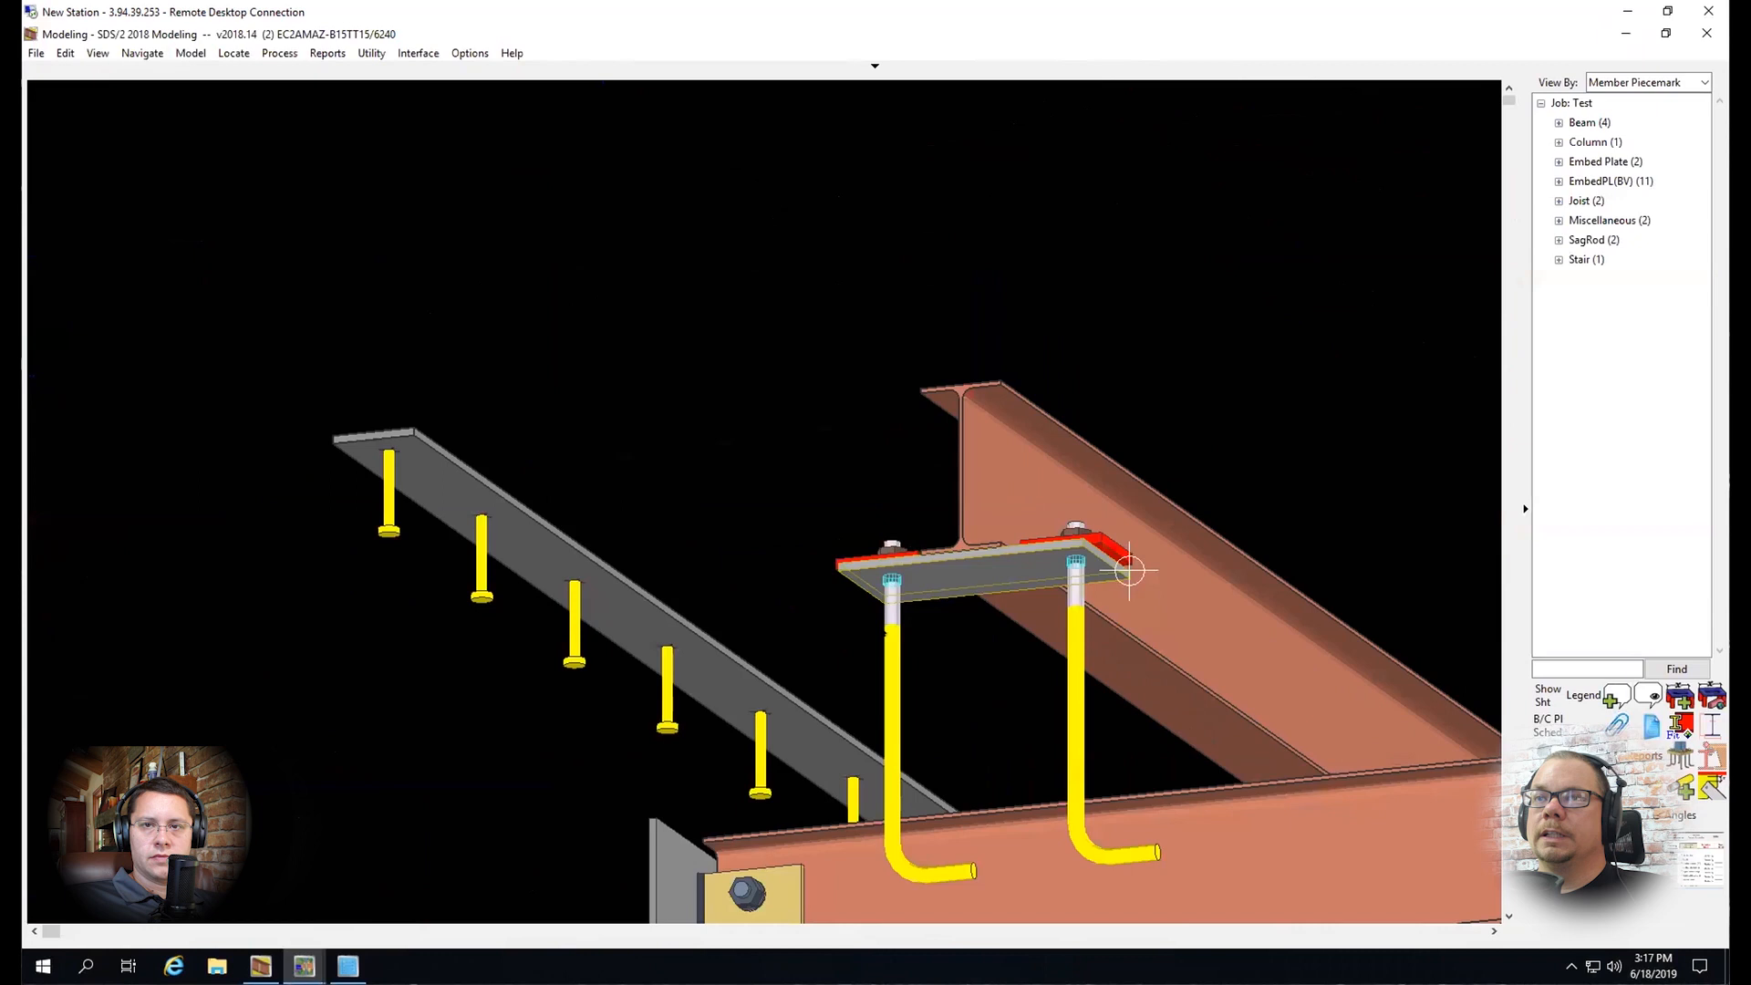
pyautogui.scroll(2, 891, 647)
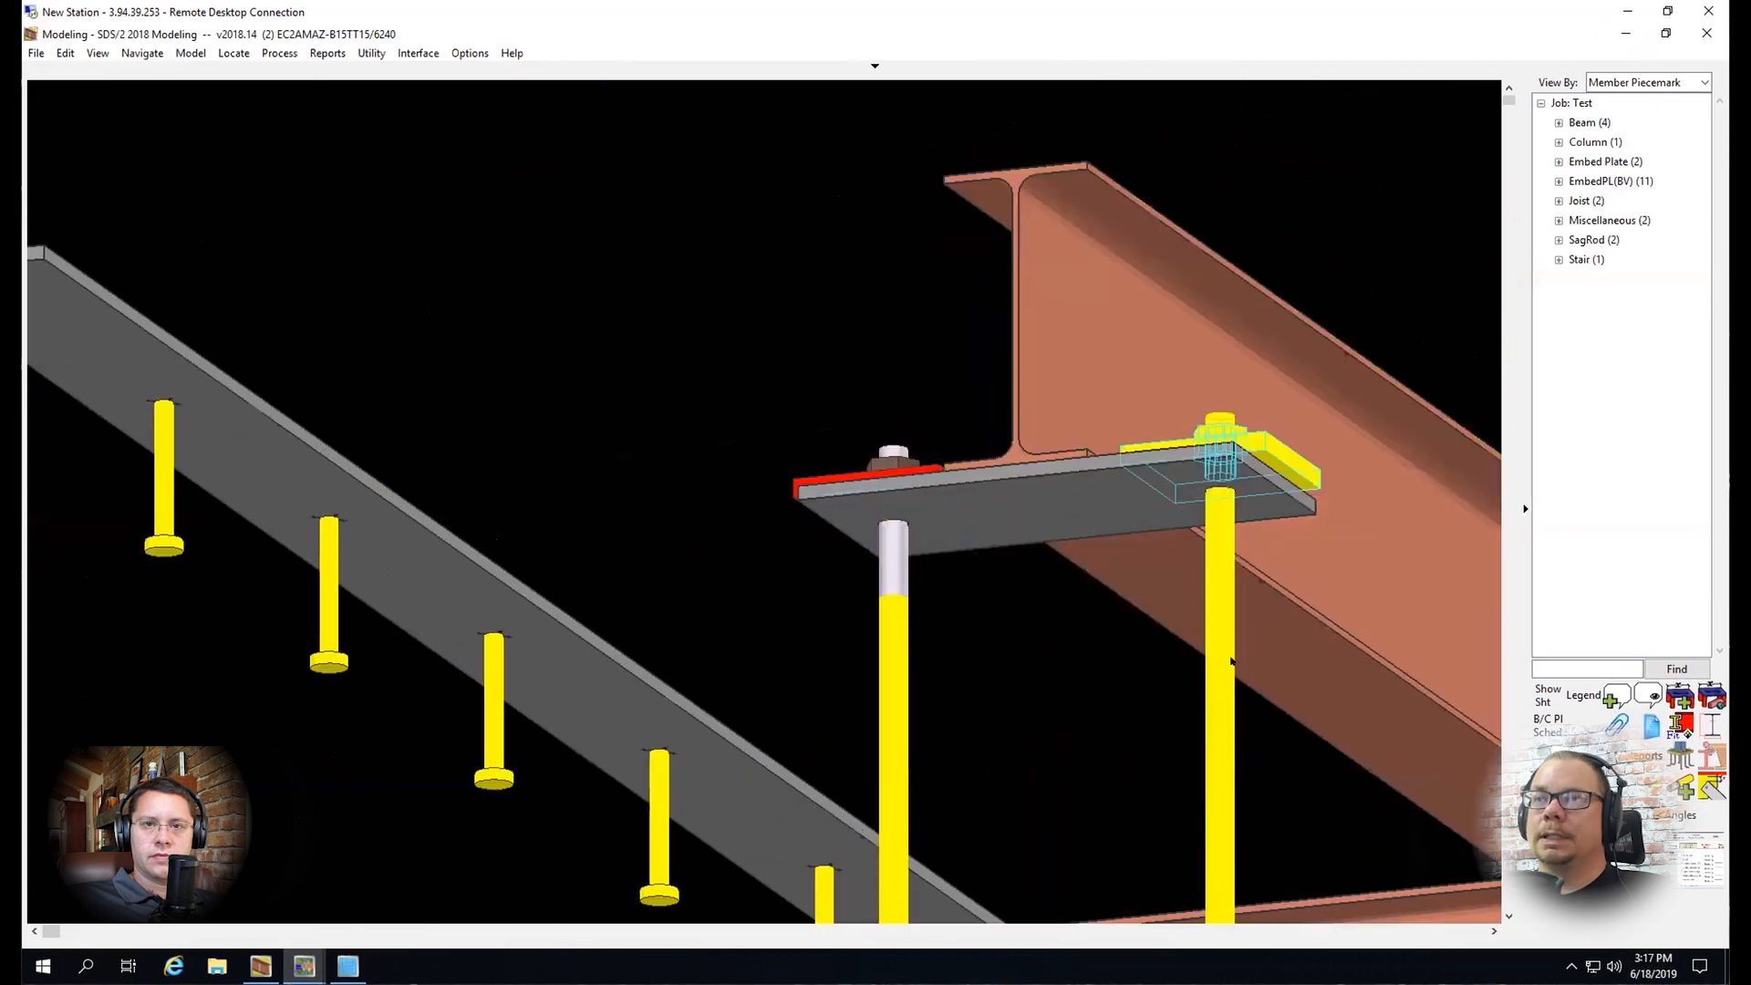
pyautogui.scroll(3, 880, 536)
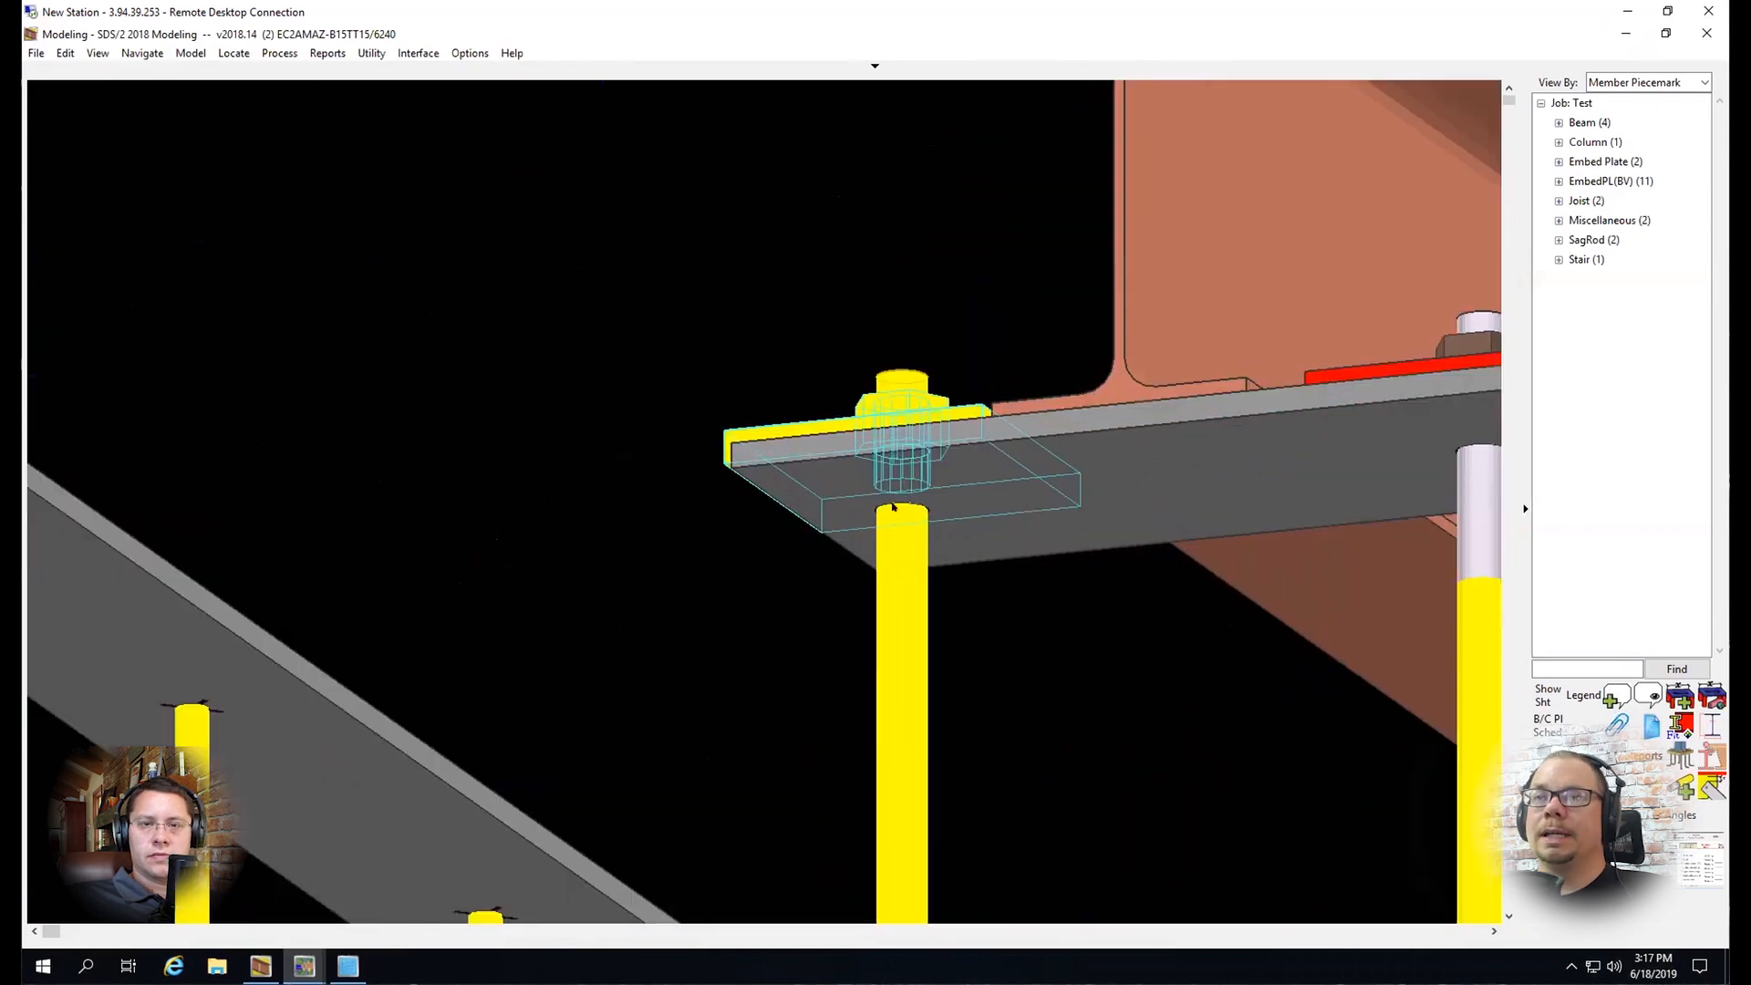
pyautogui.scroll(-3, 892, 506)
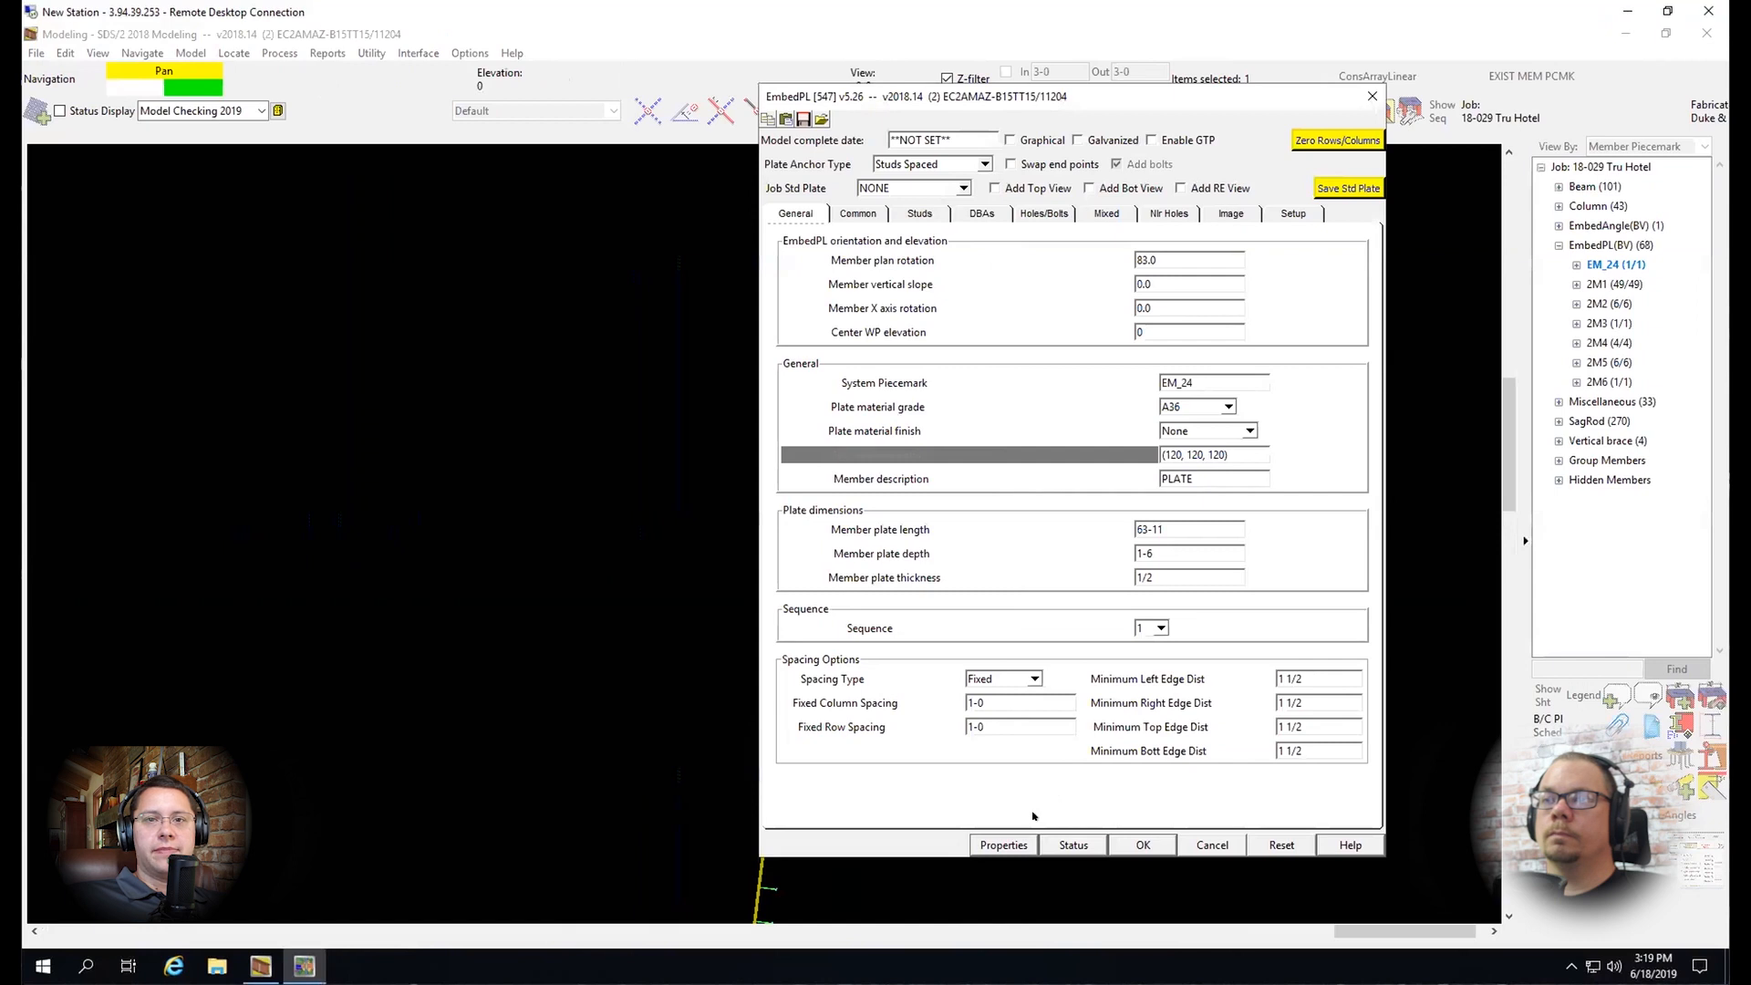
# Enter the bottom flange note "REF: 5/S201" in the custom properties of embed plate EM_24
pyautogui.click(1008, 841)
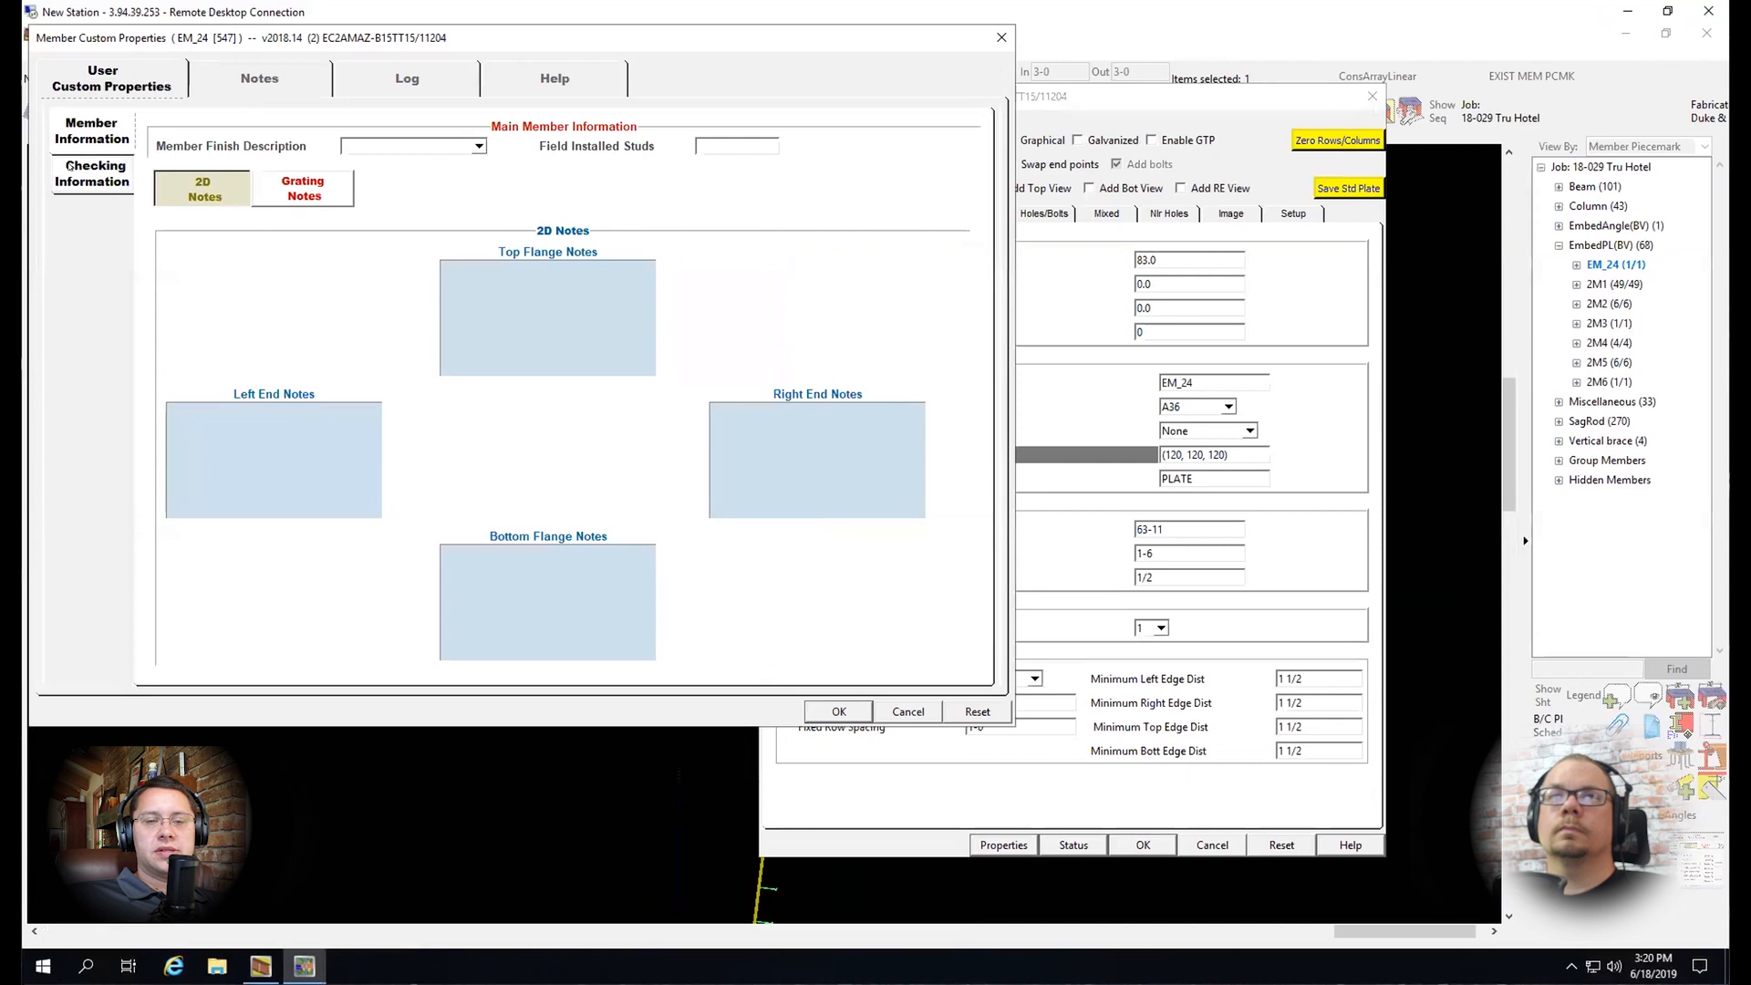
pyautogui.click(70, 166)
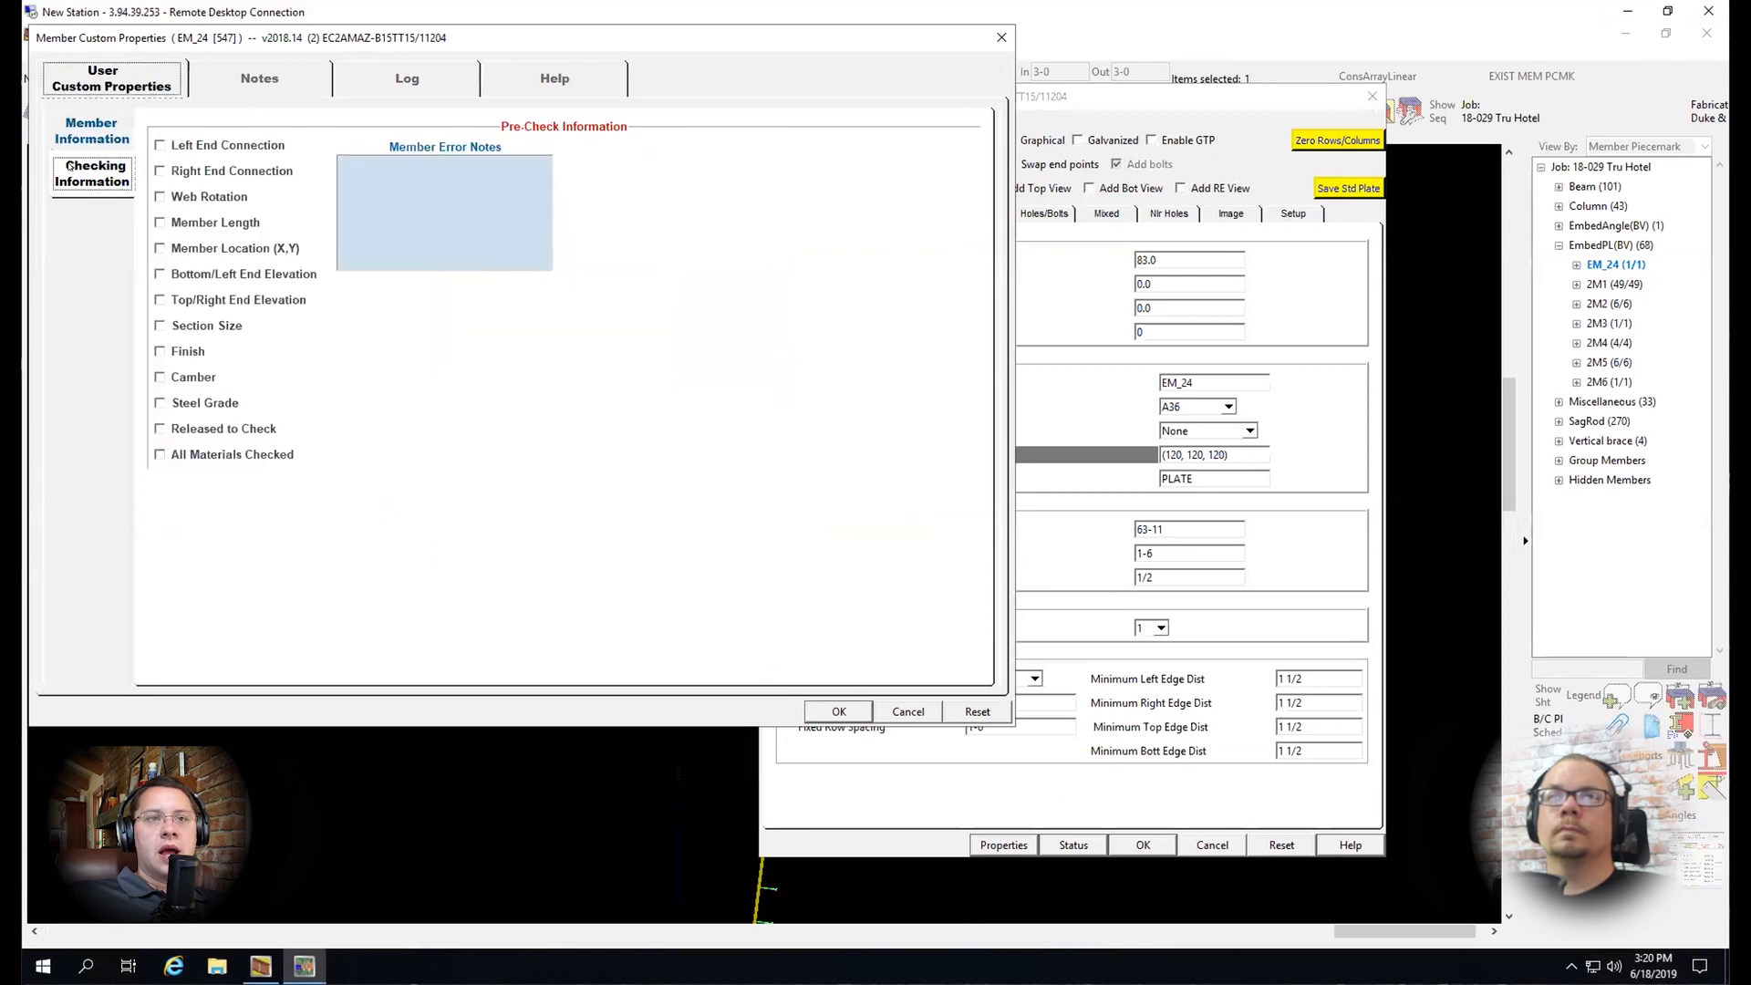
pyautogui.click(110, 133)
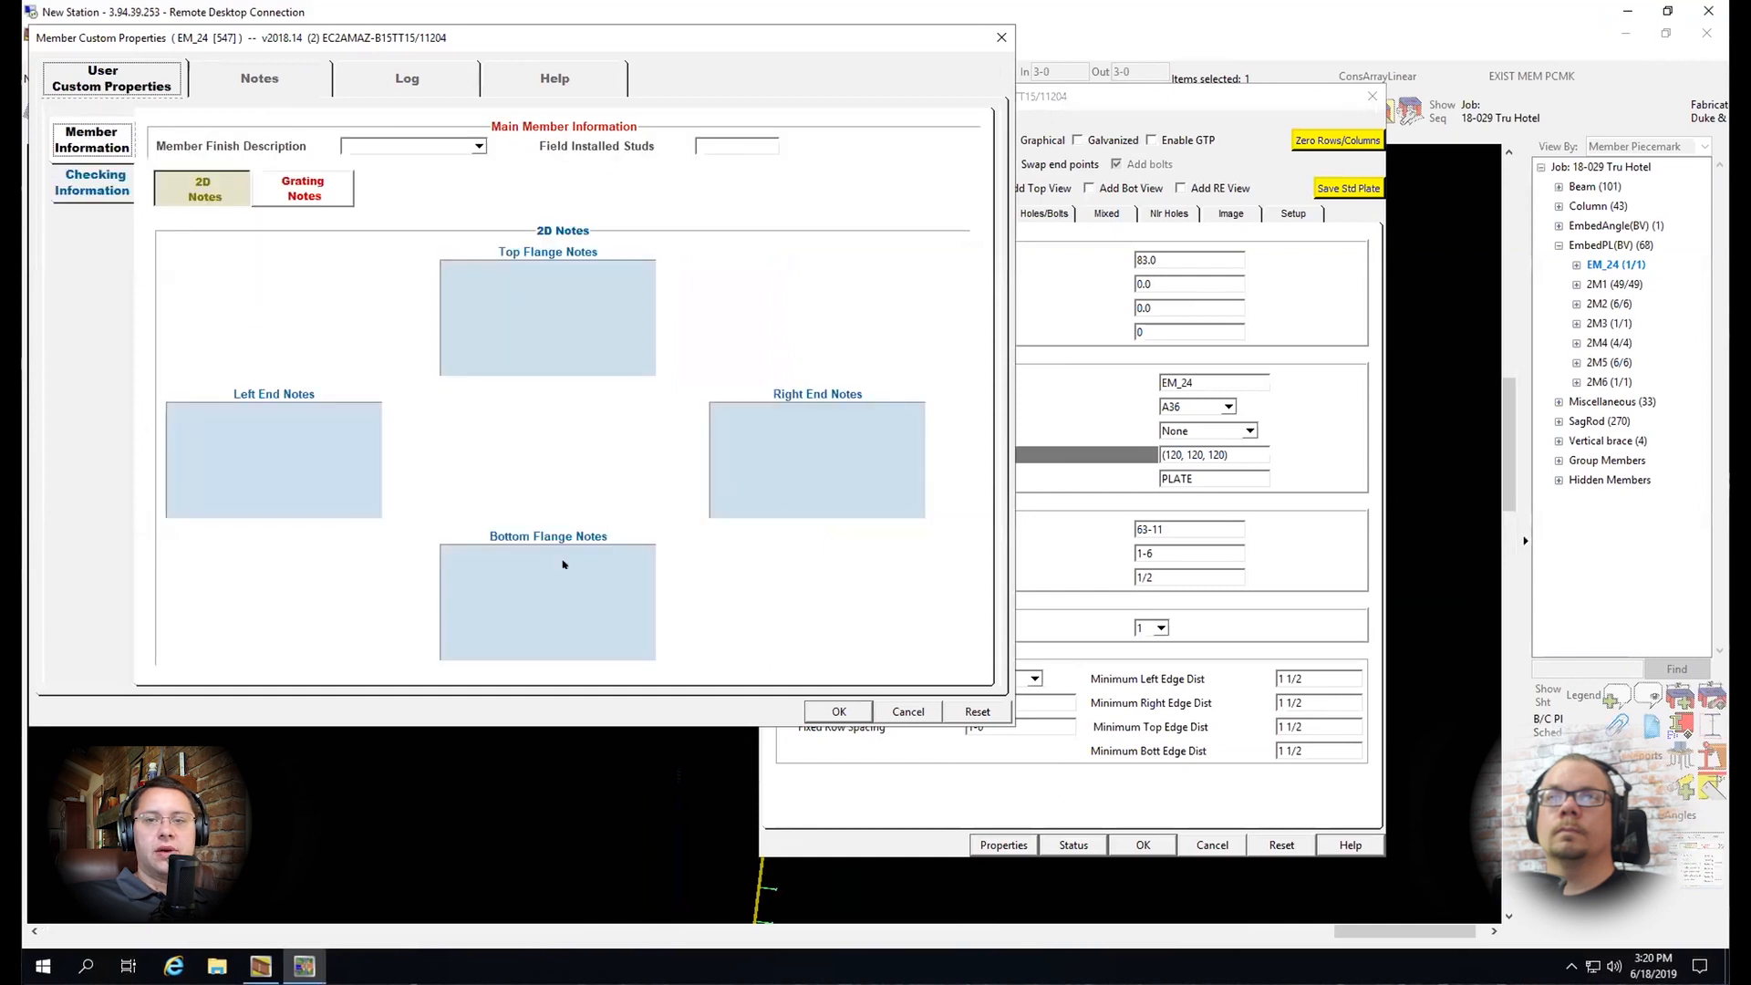
pyautogui.click(609, 593)
pyautogui.write('R')
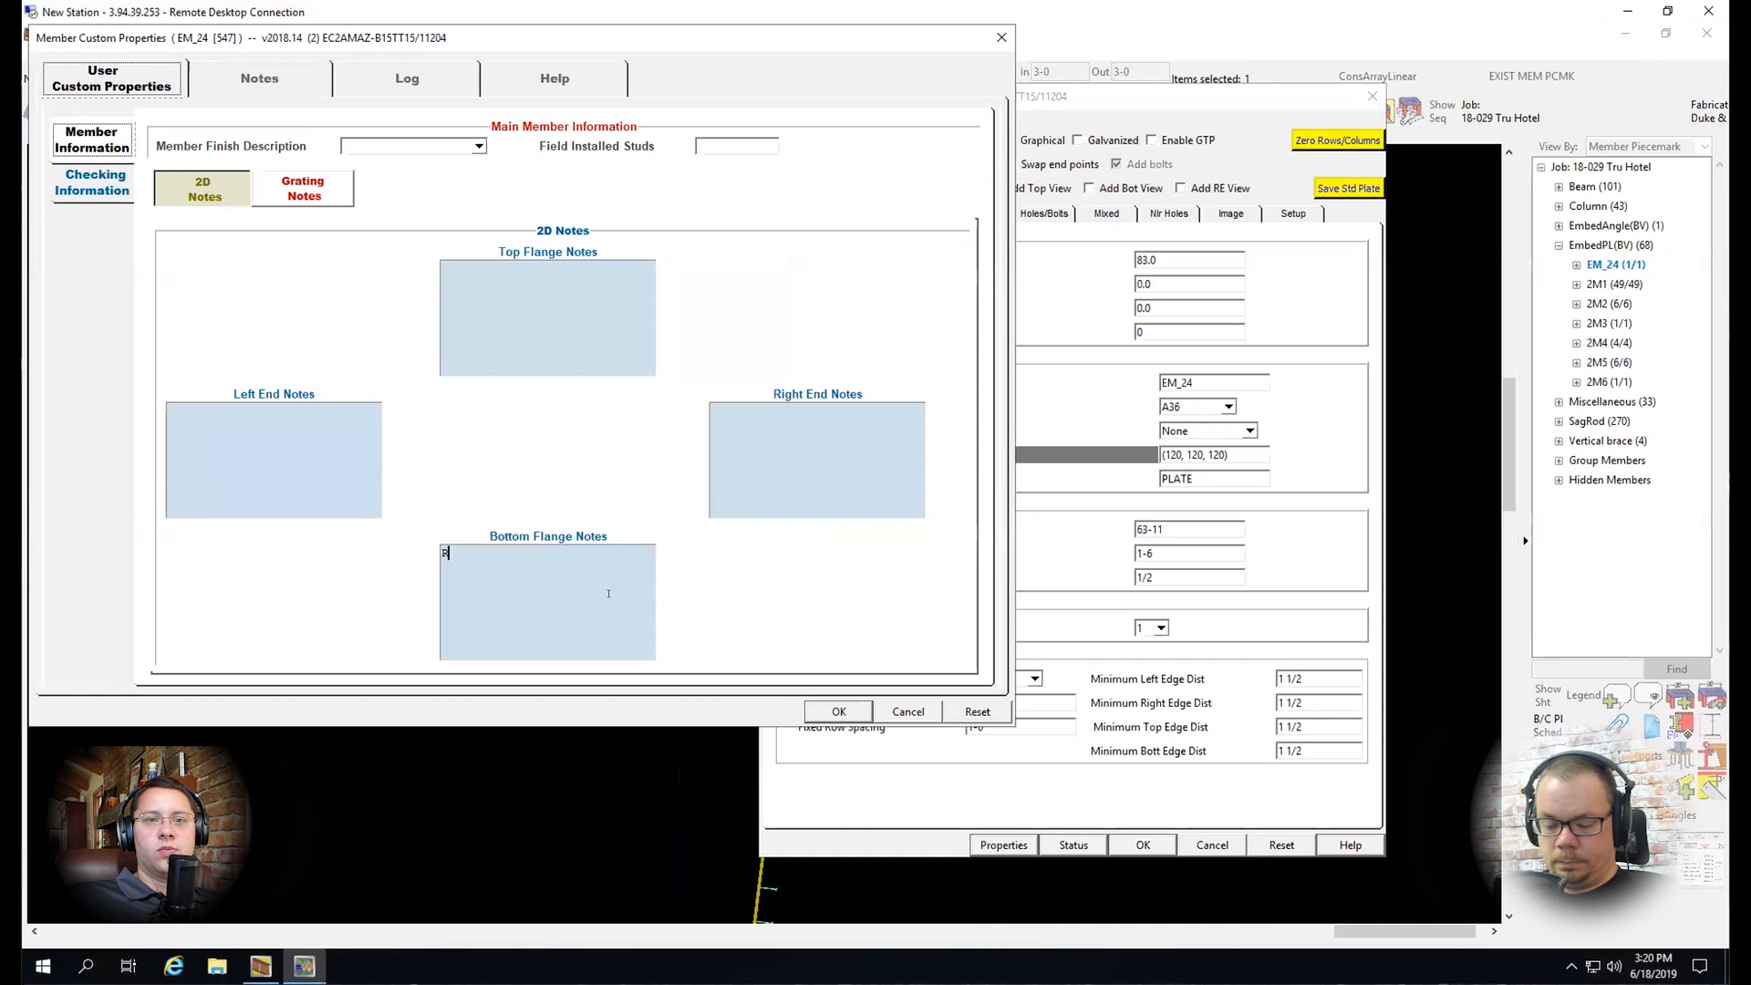
pyautogui.write('EF:')
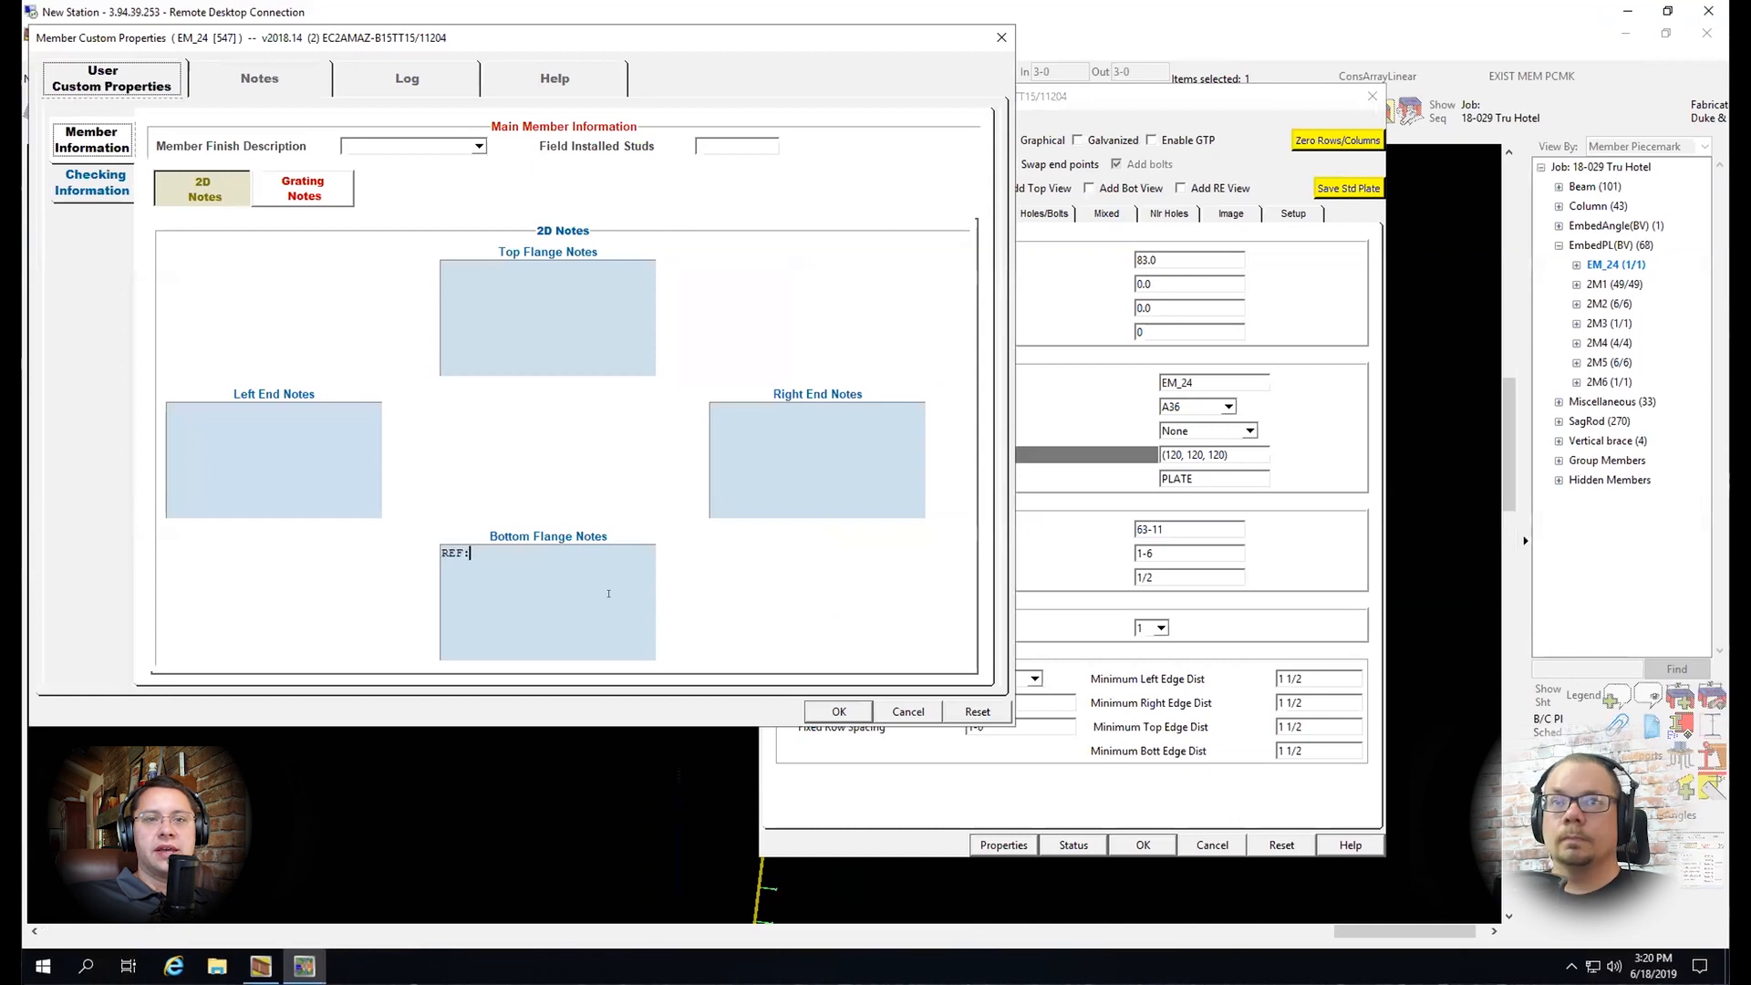
pyautogui.write(' 5/')
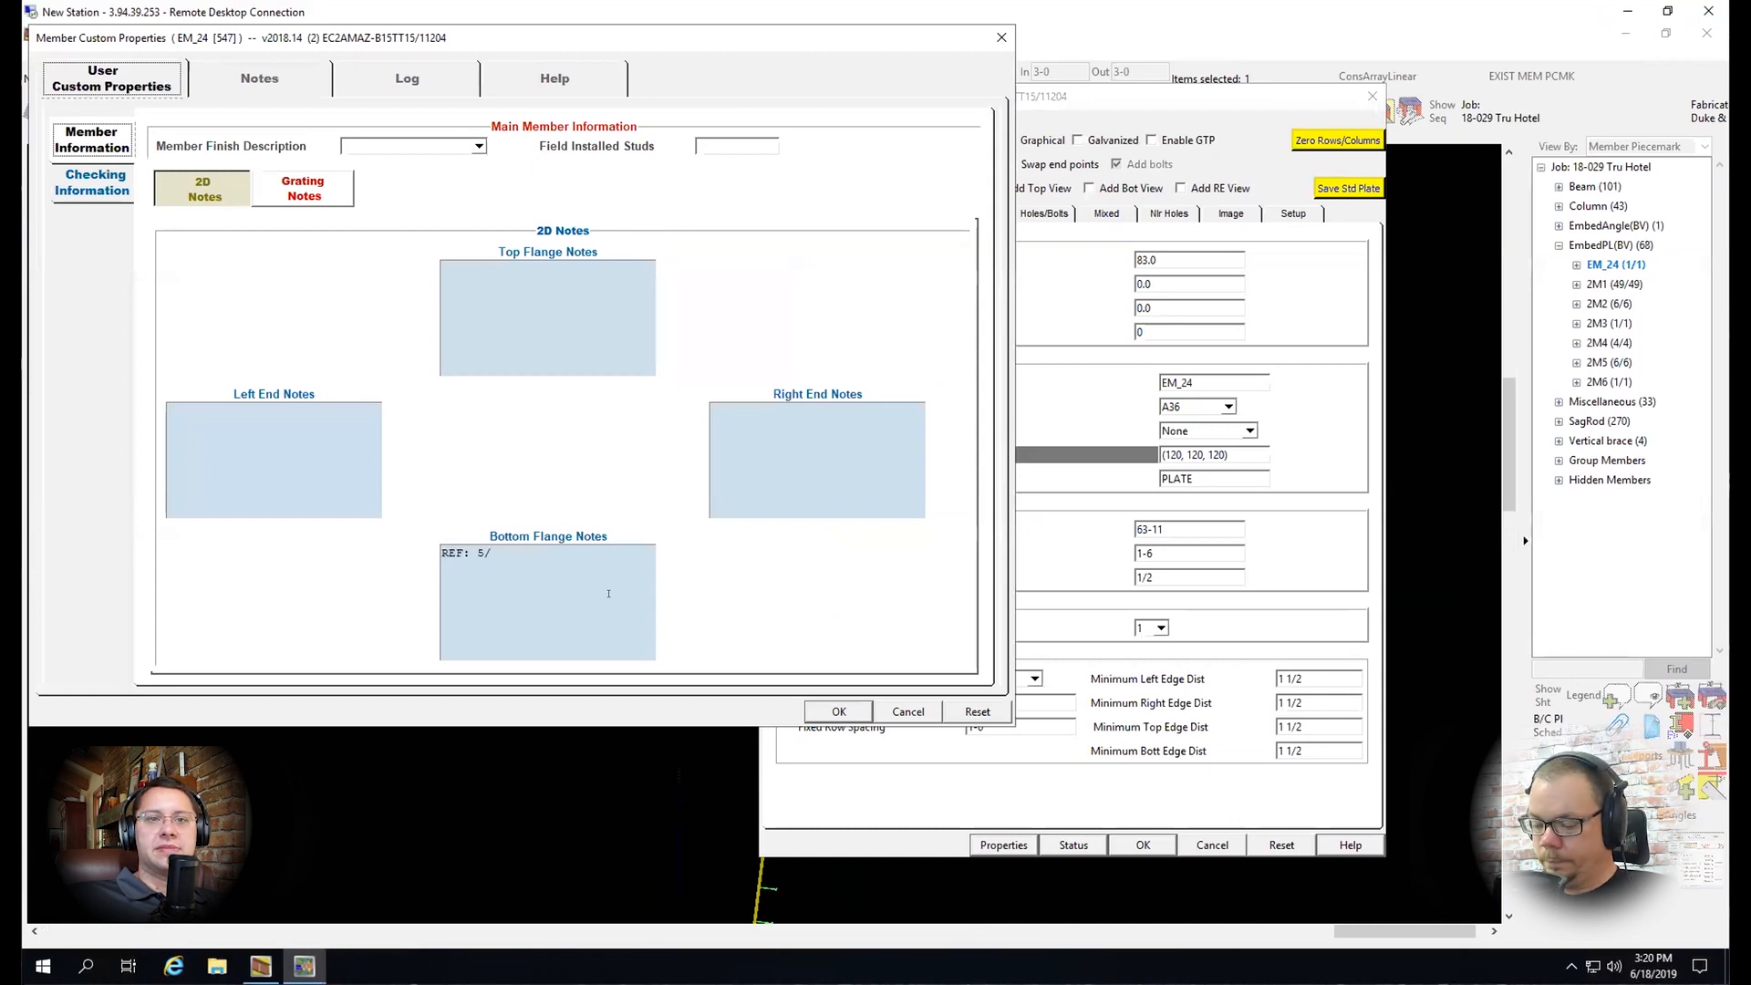
pyautogui.write('S201')
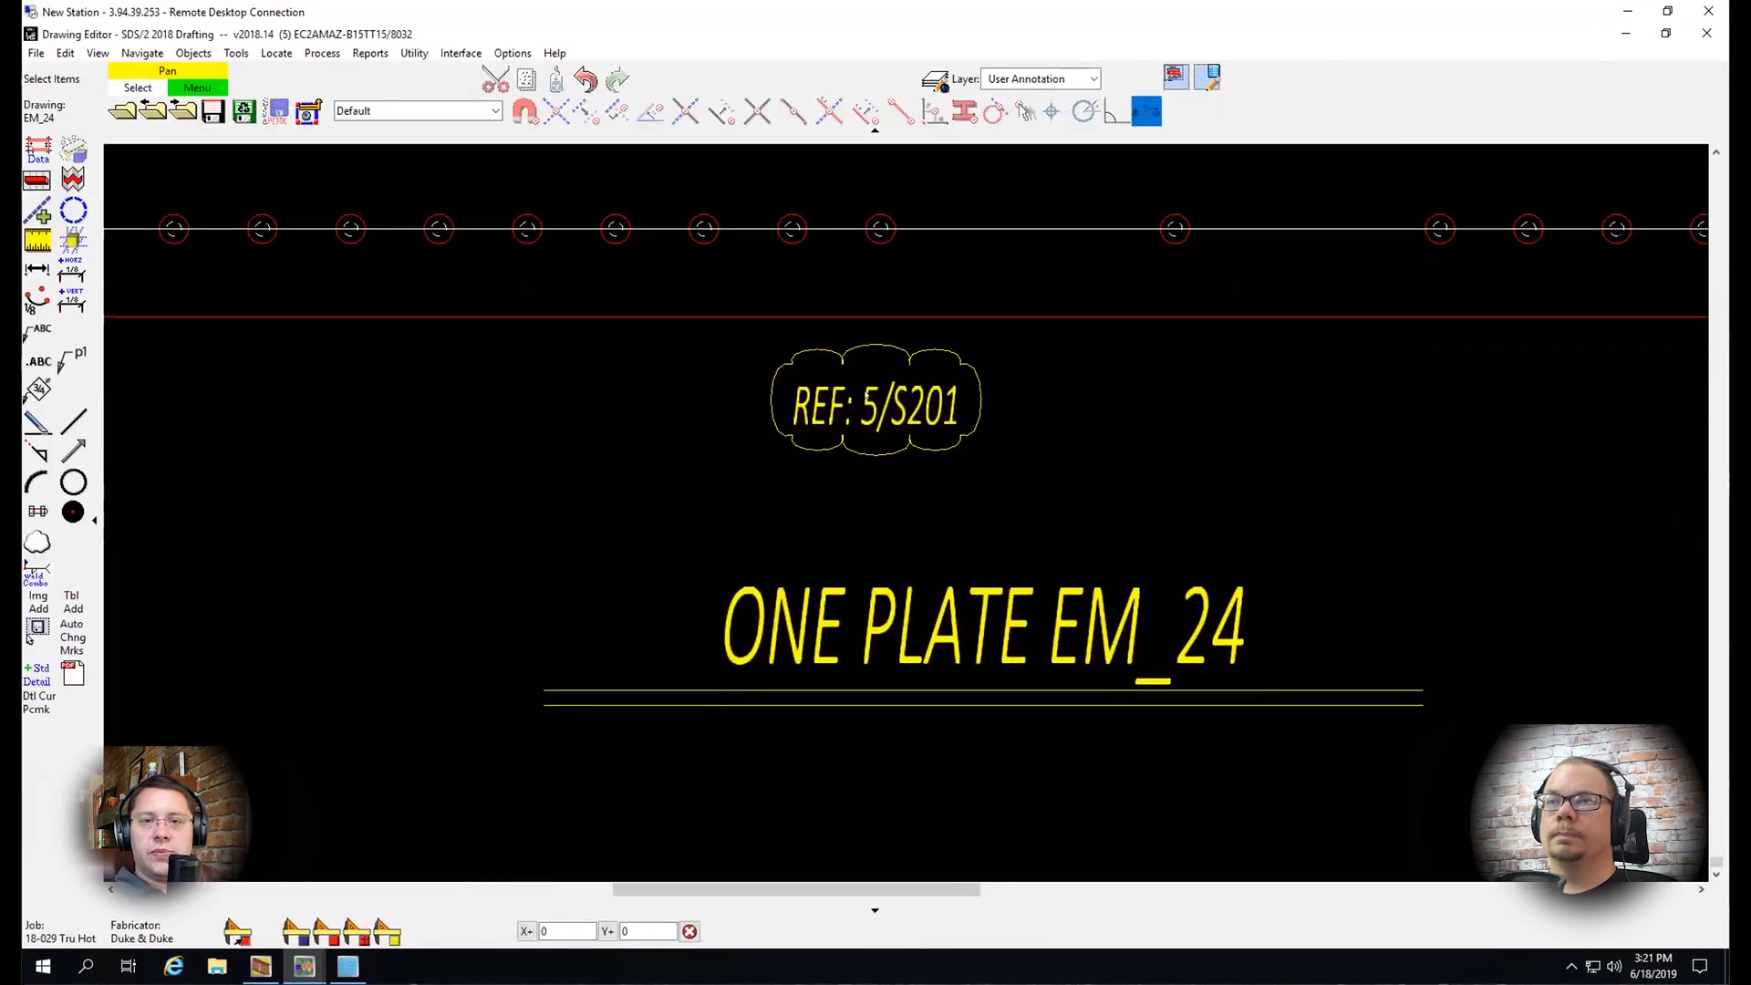
# Highlight the clouded "REF: 5/S201" note beneath the plate on the EM_24 detail drawing
pyautogui.click(866, 421)
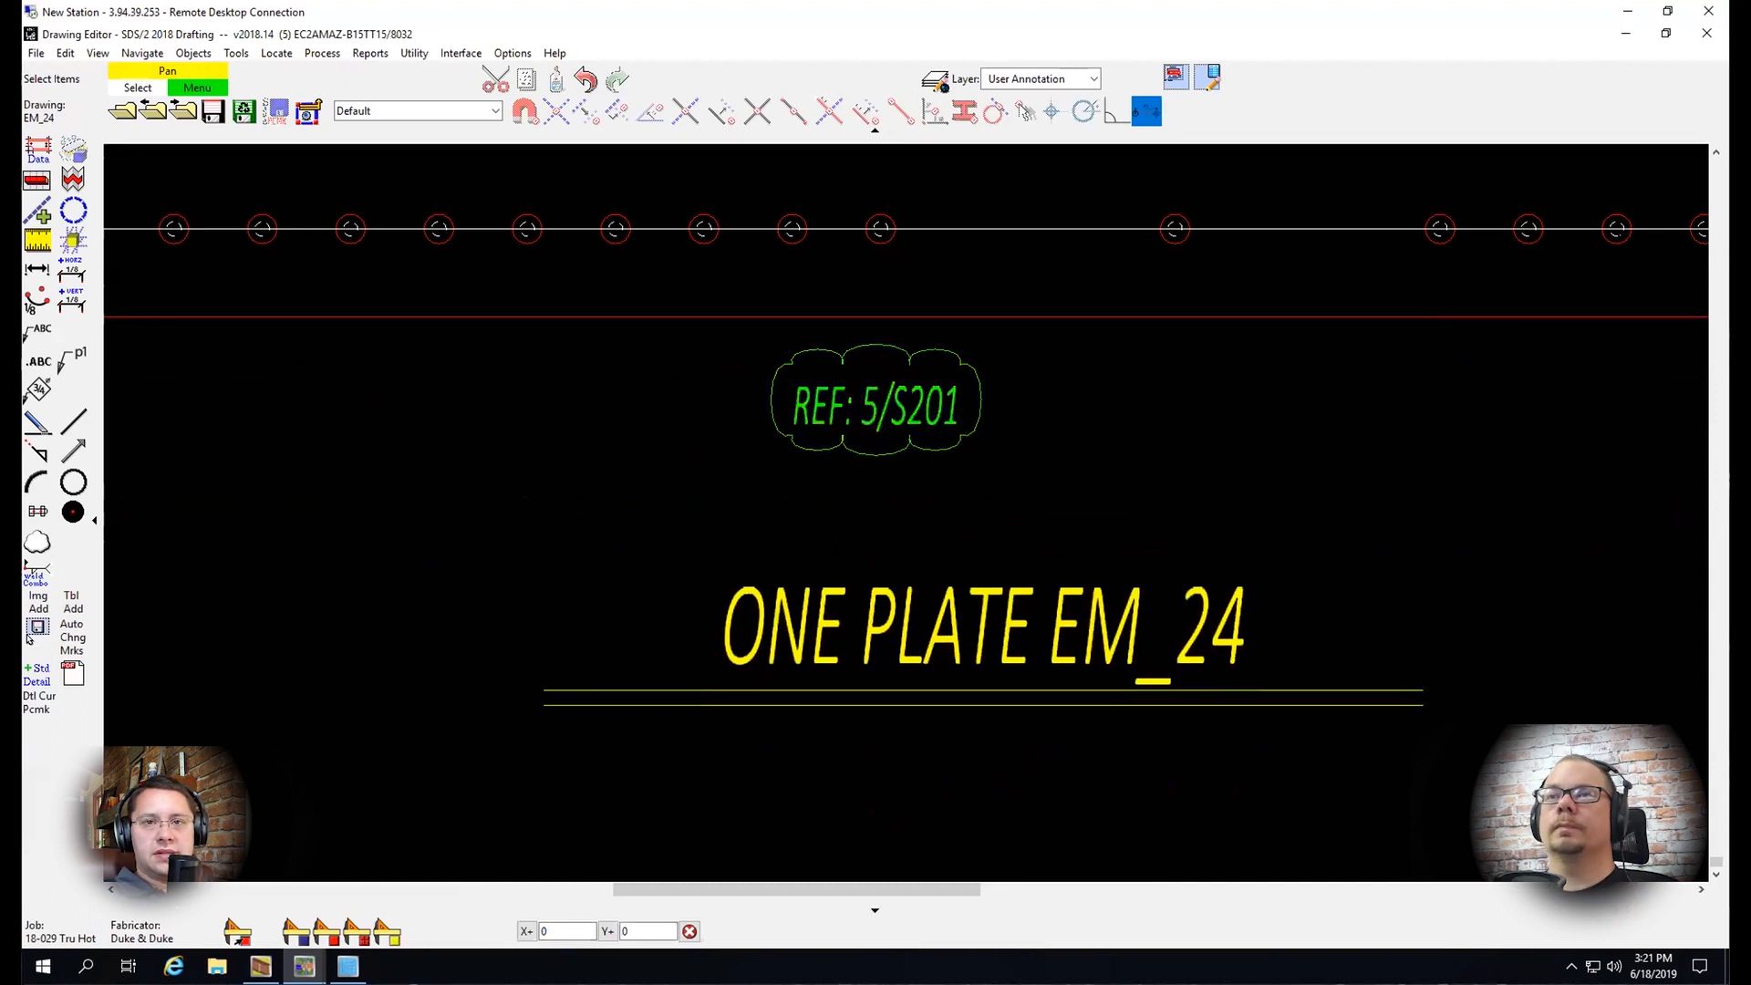
pyautogui.click(881, 450)
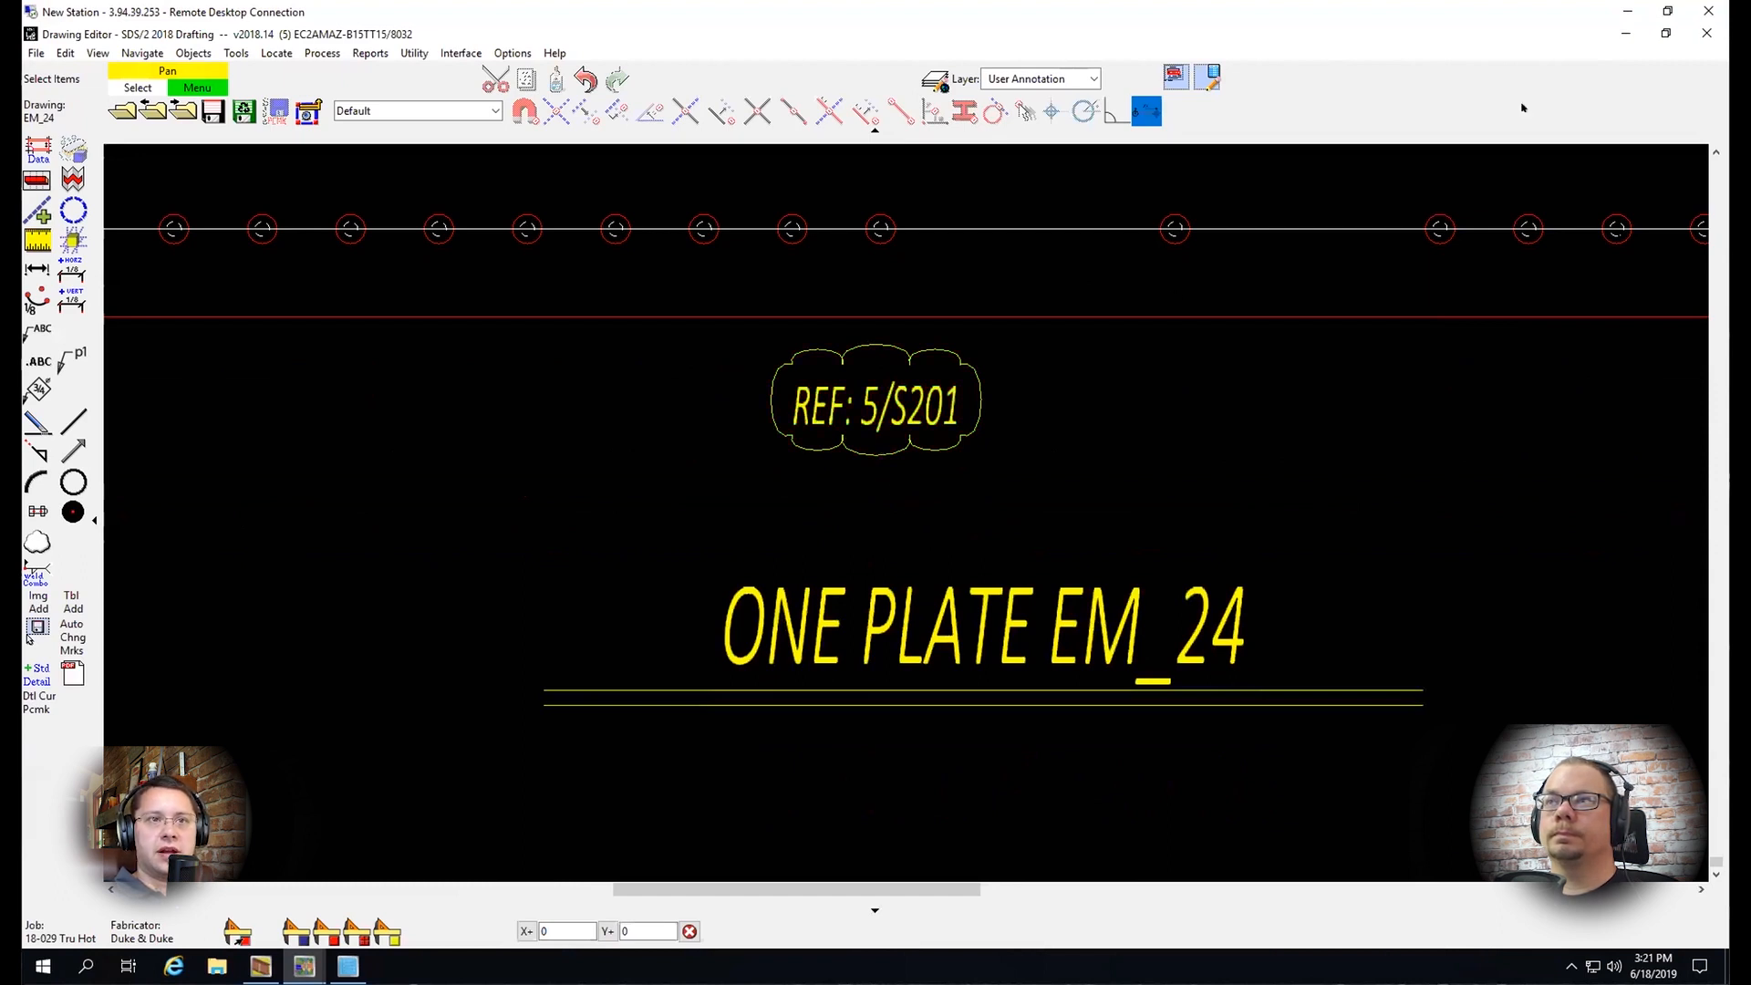
# Select the clouded "REF: 5/S201" note, and close the EM_24 detail drawing without saving its changes to return to the model
pyautogui.click(879, 415)
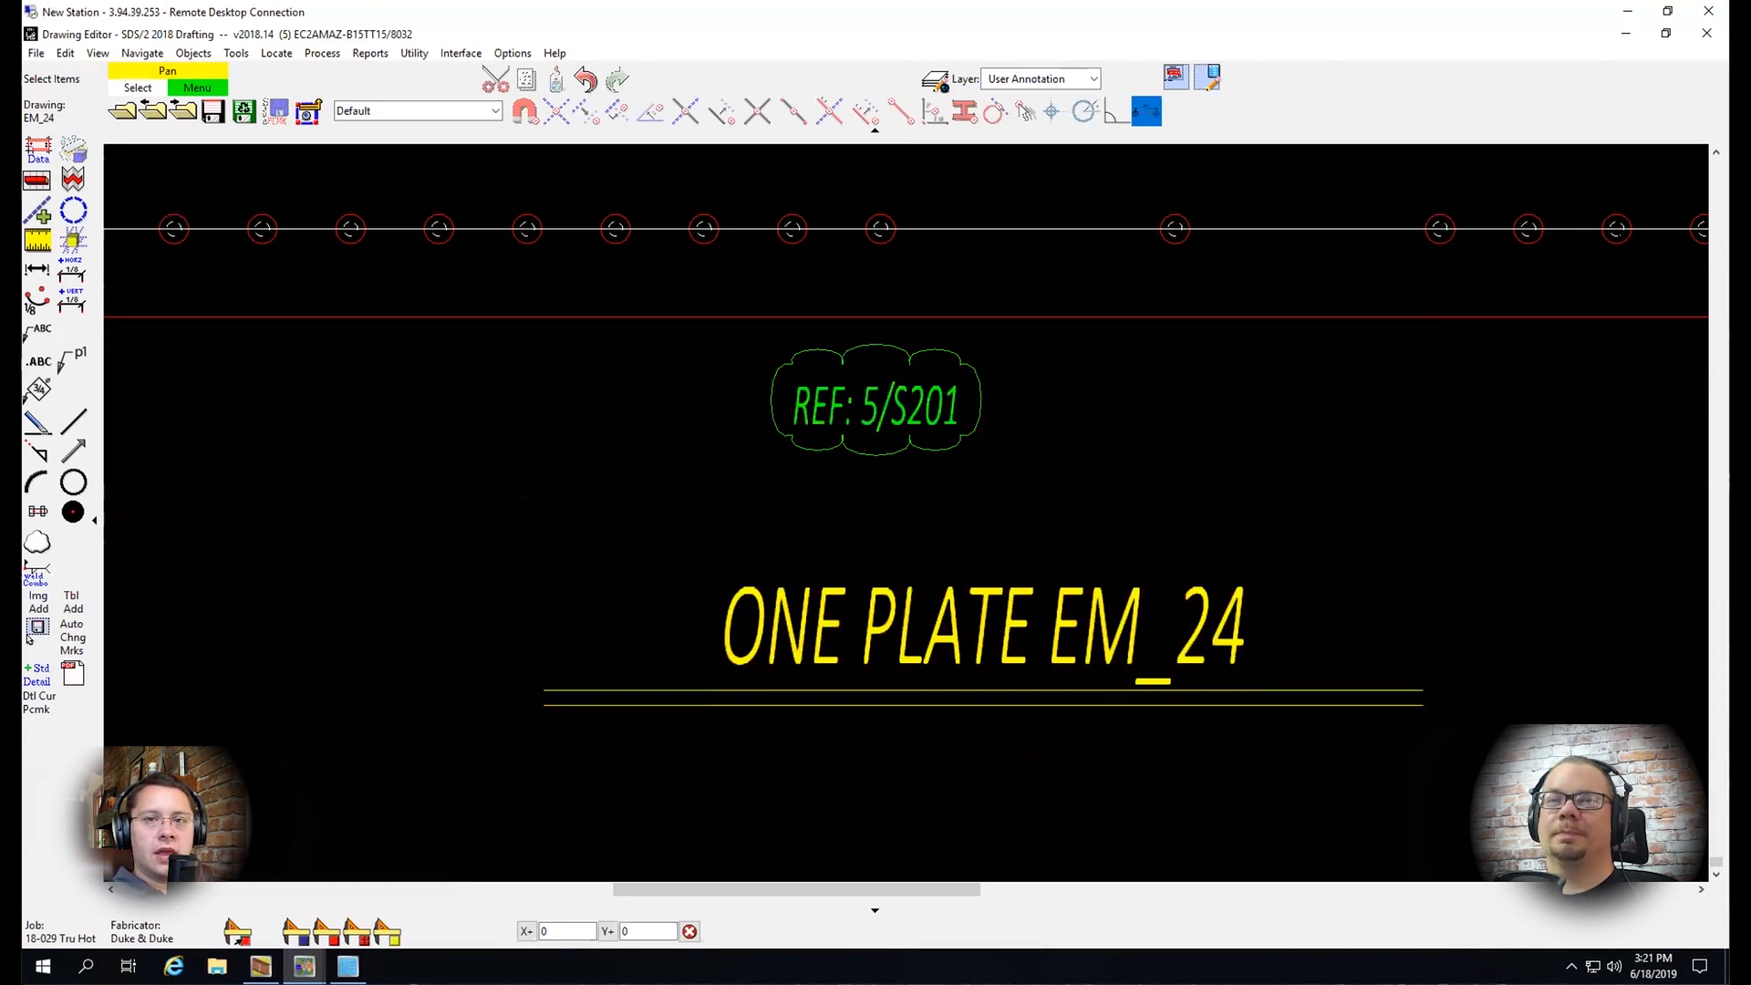
pyautogui.moveTo(307, 958)
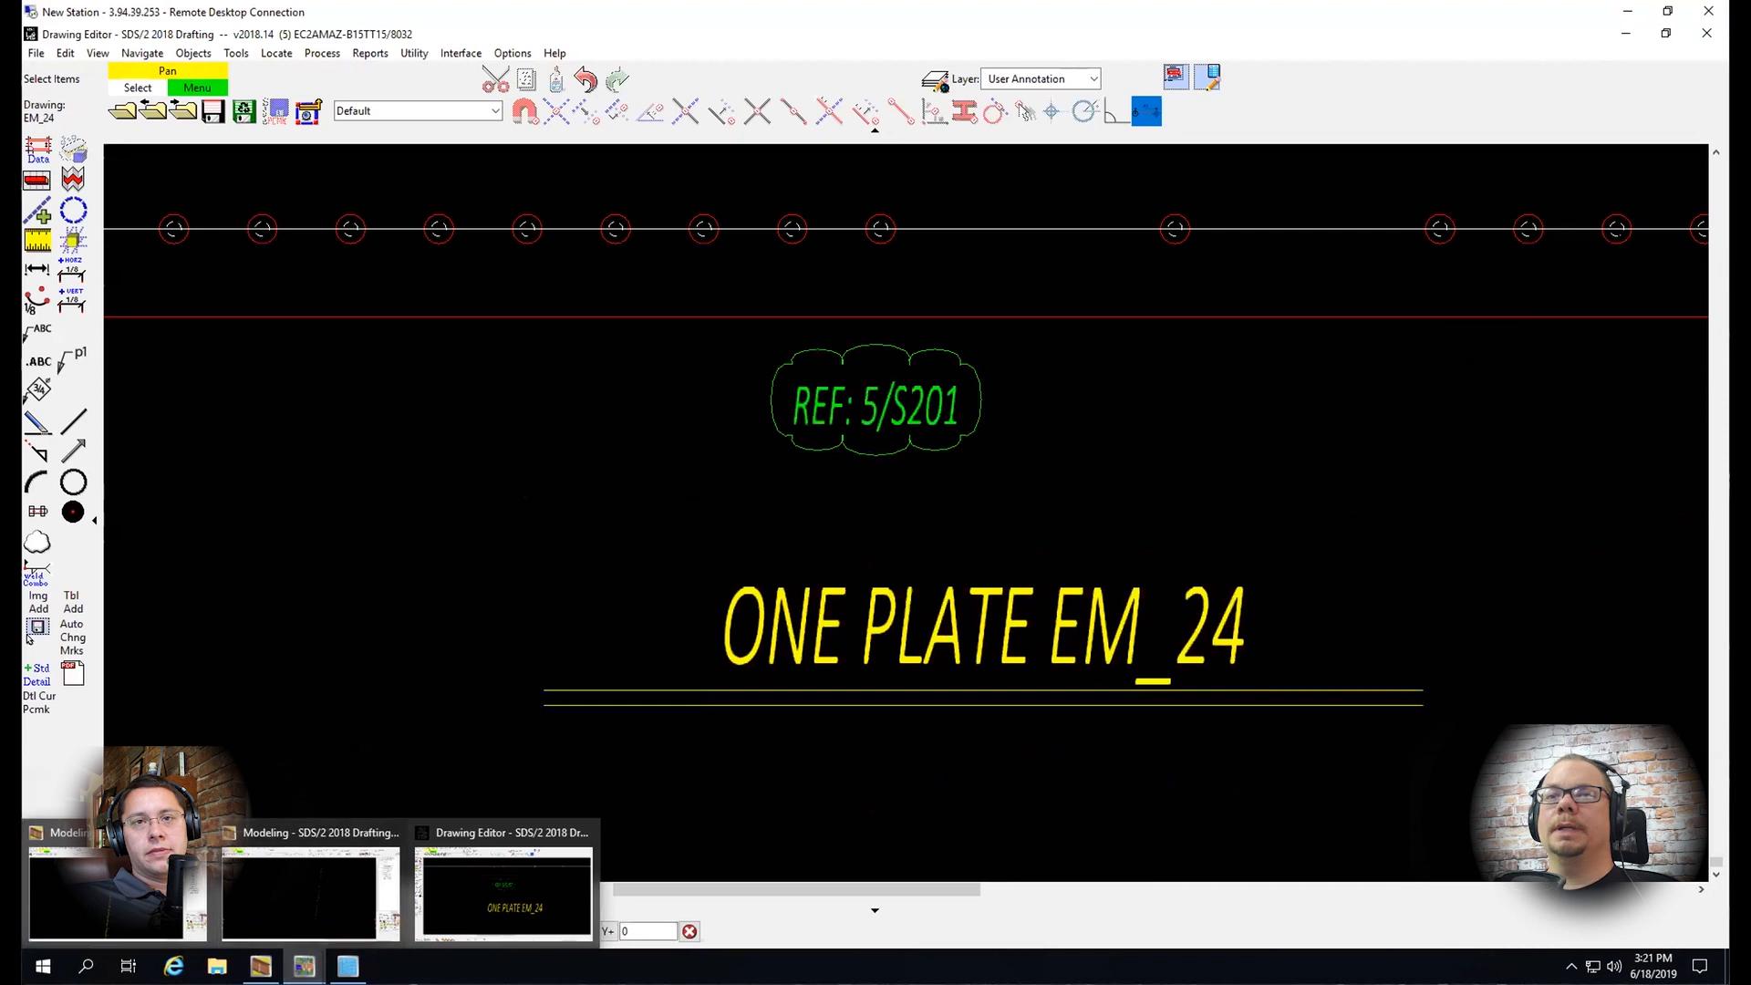
pyautogui.click(304, 966)
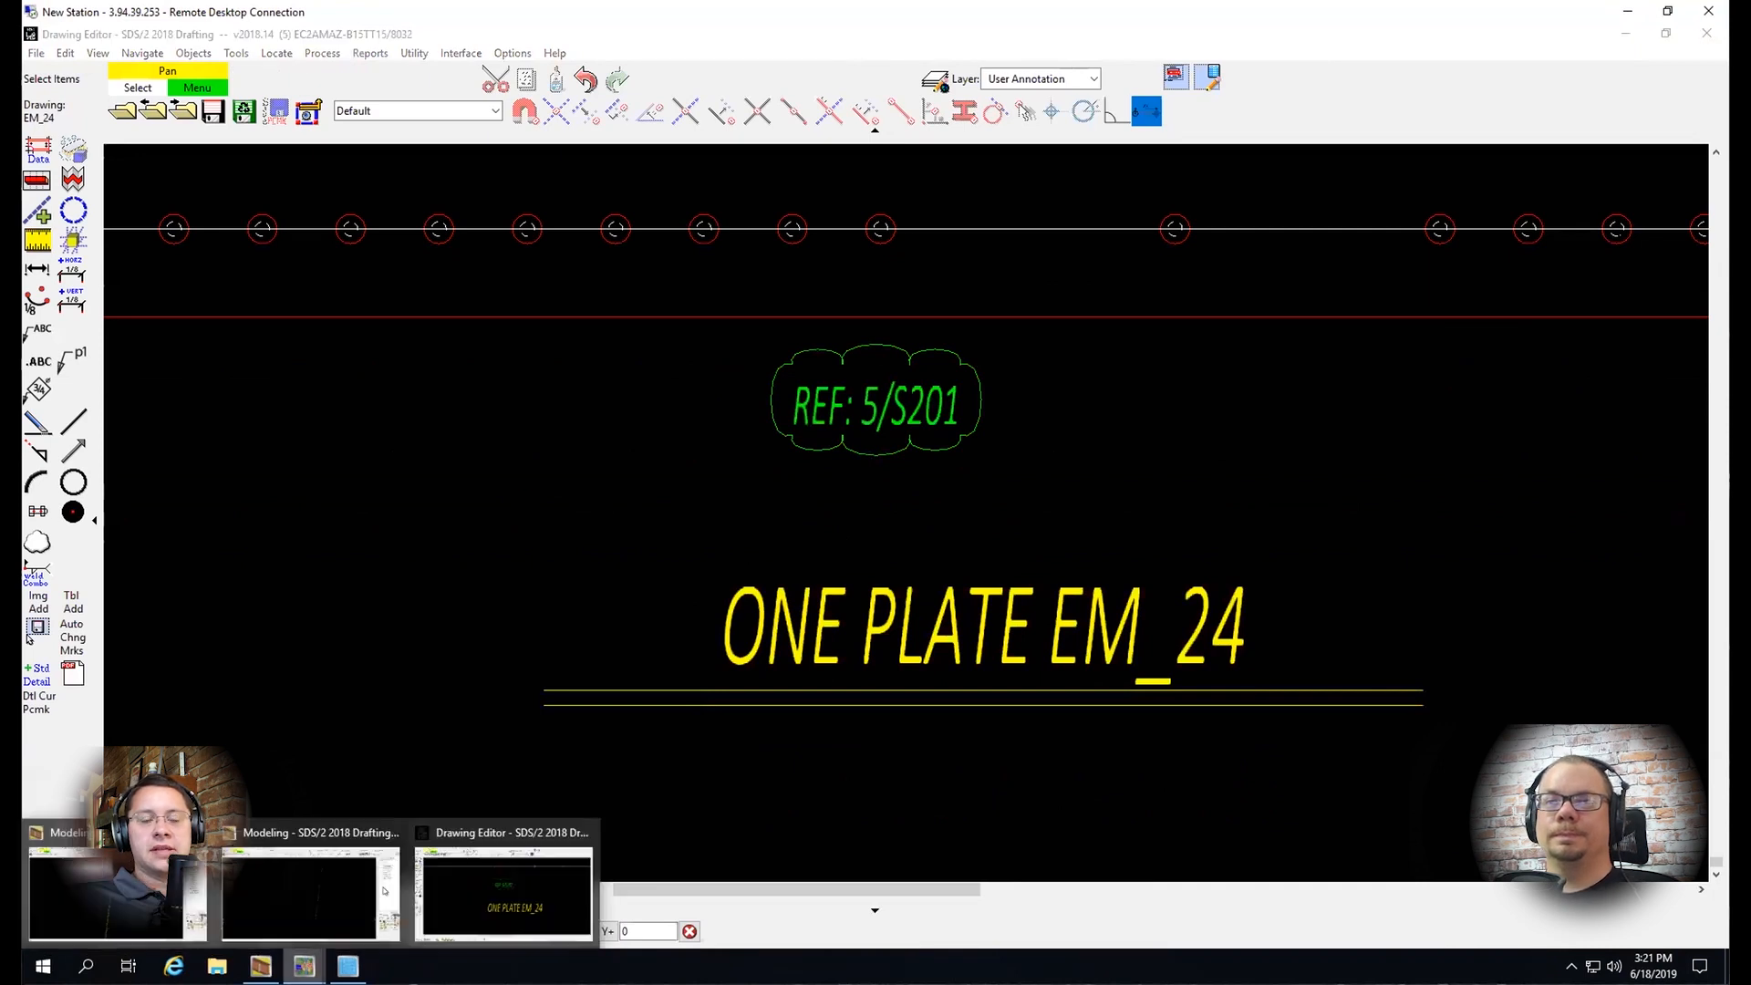
pyautogui.click(585, 833)
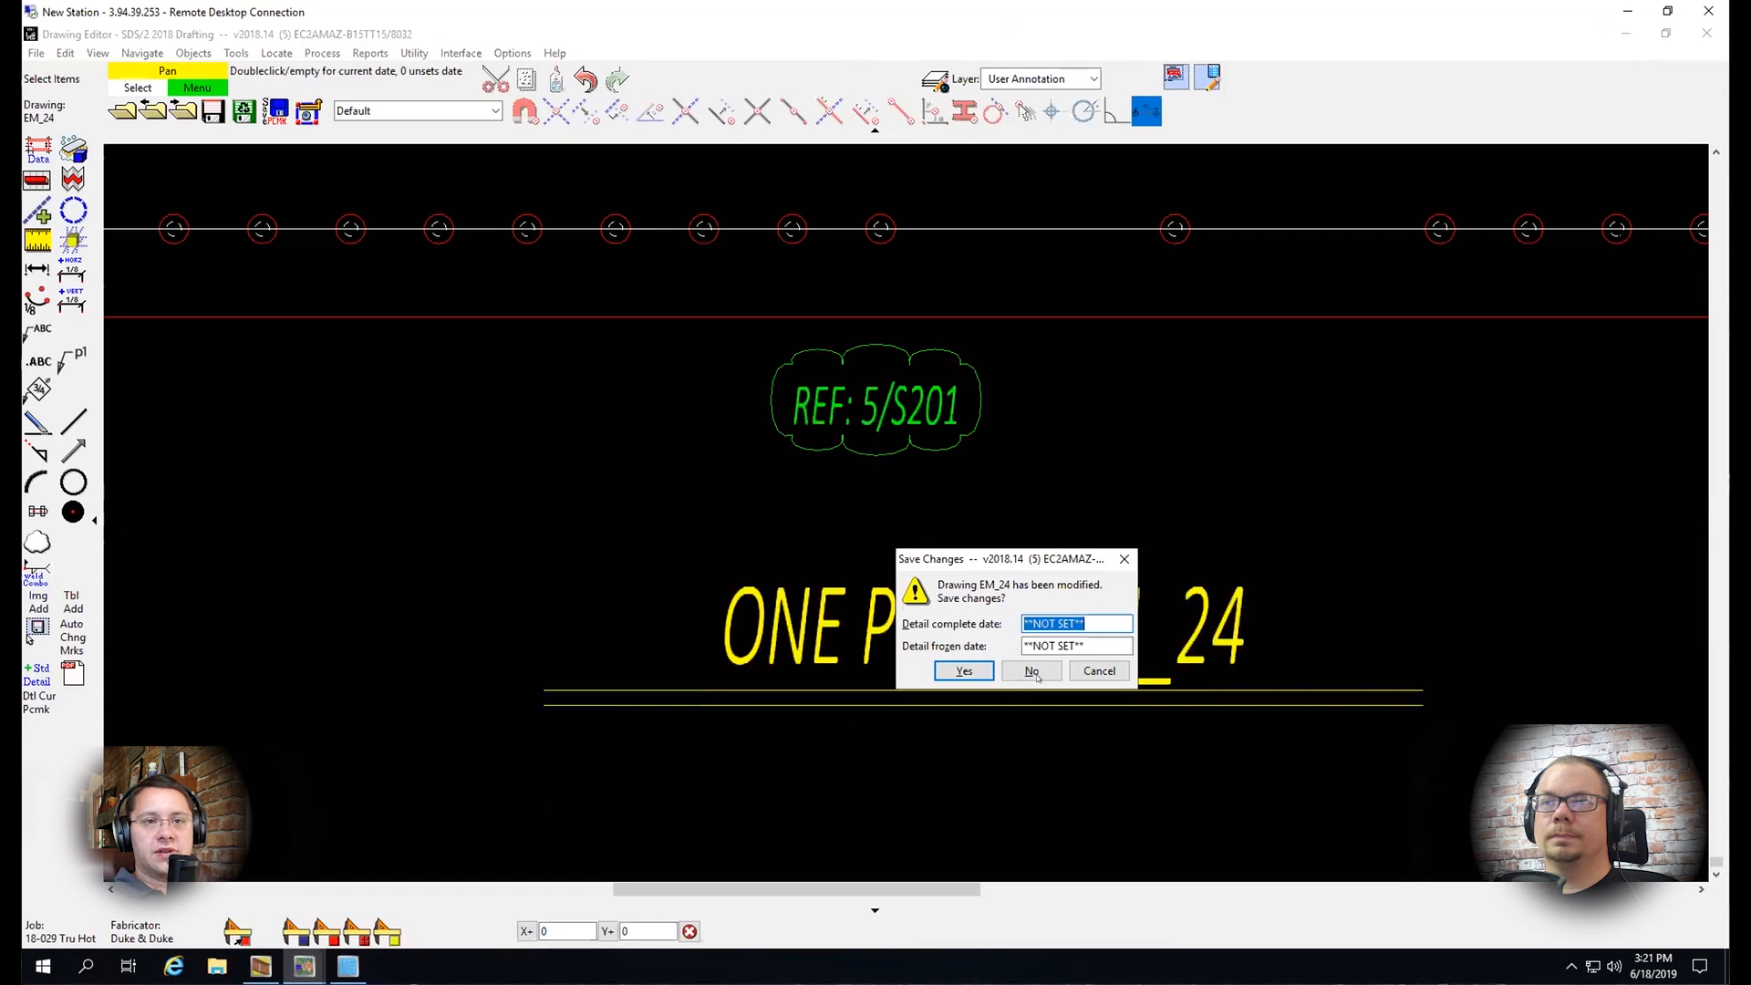
pyautogui.click(1035, 675)
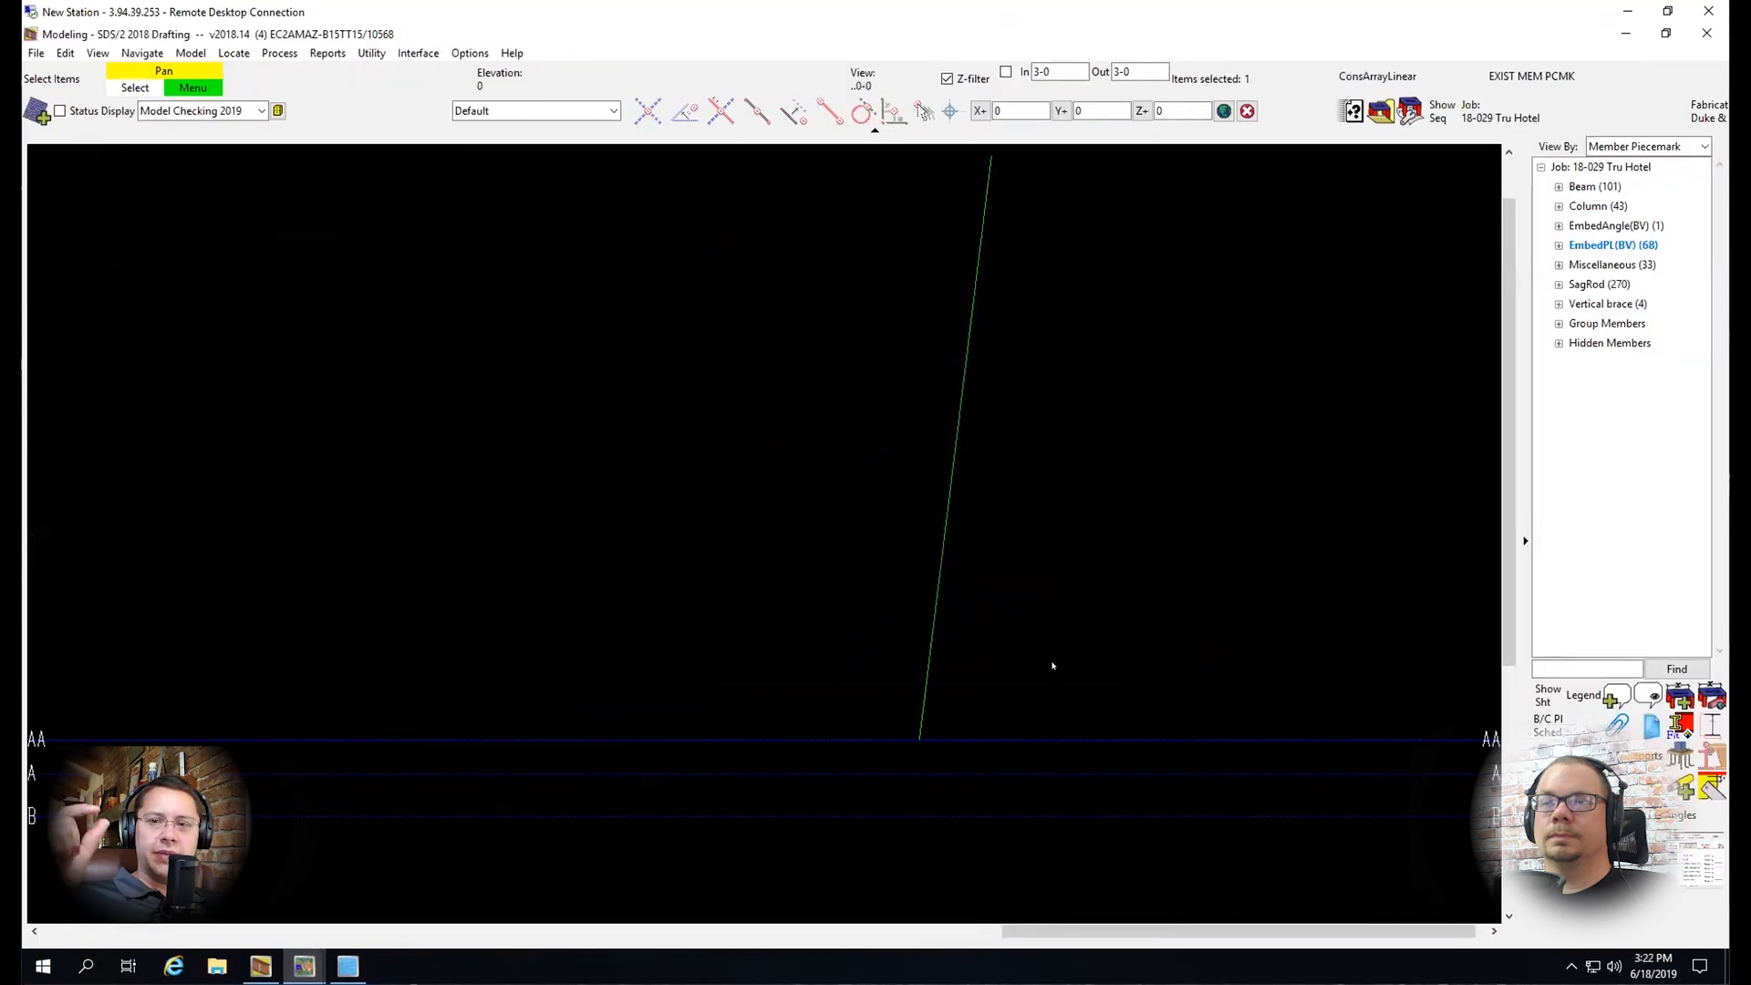
pyautogui.click(937, 536)
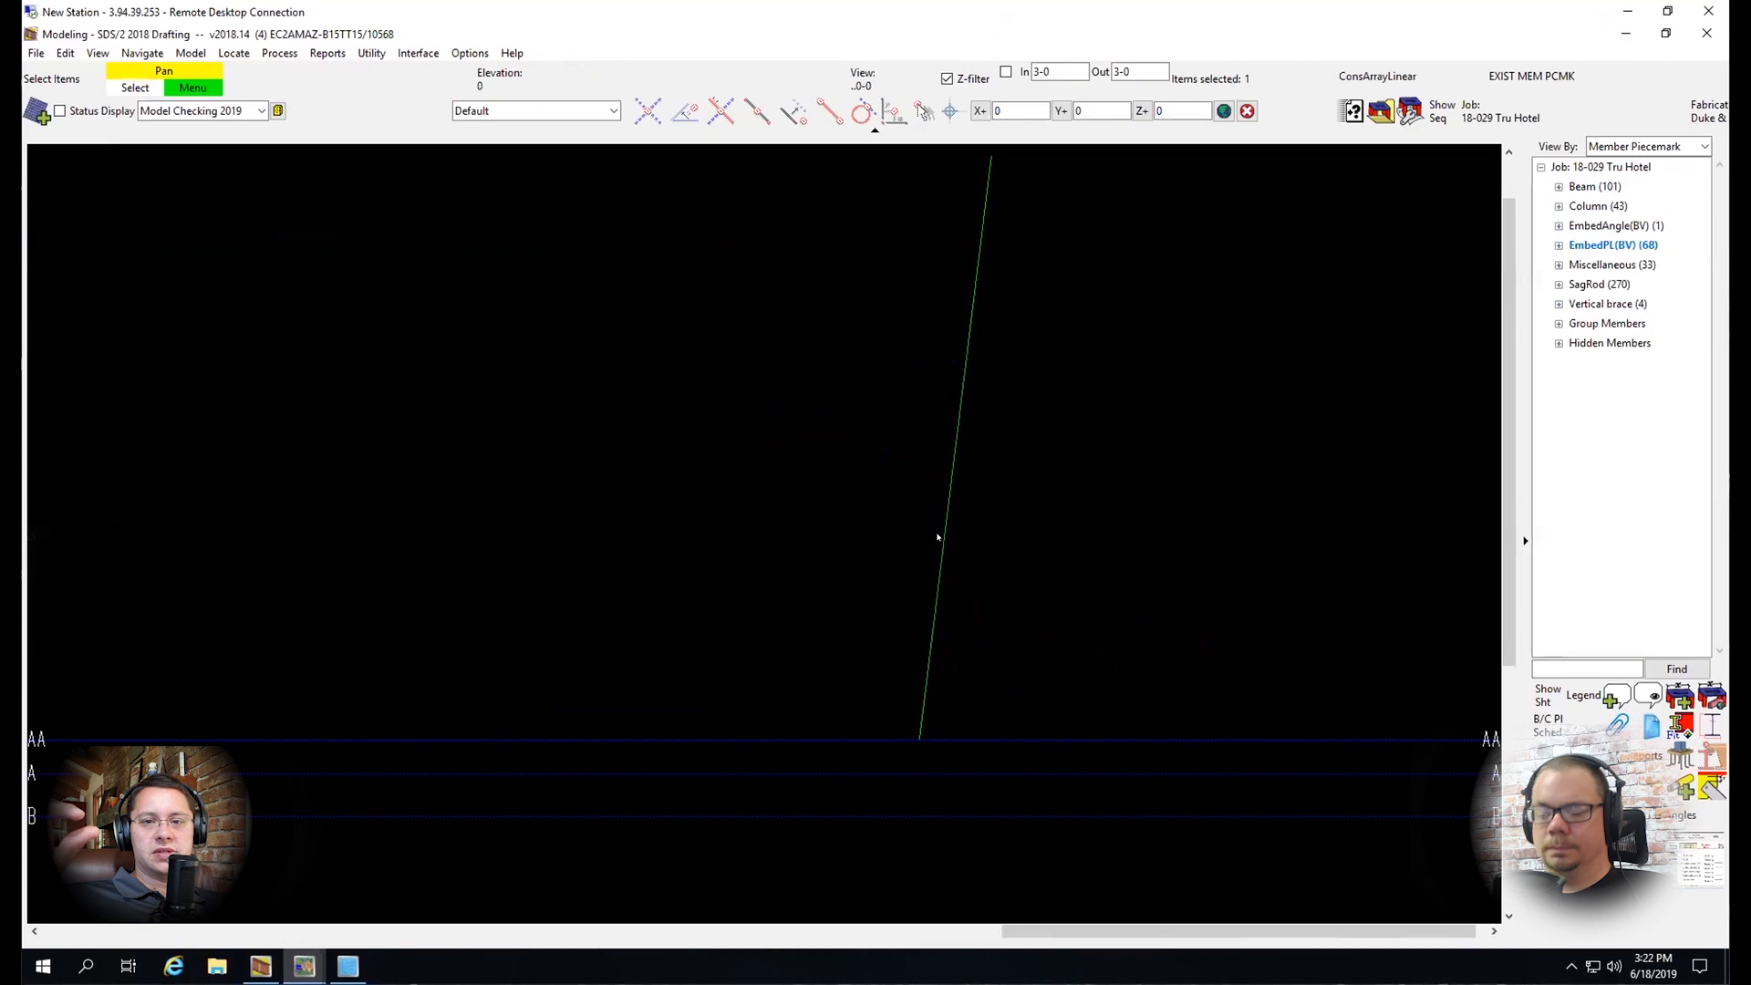
pyautogui.press('Delete')
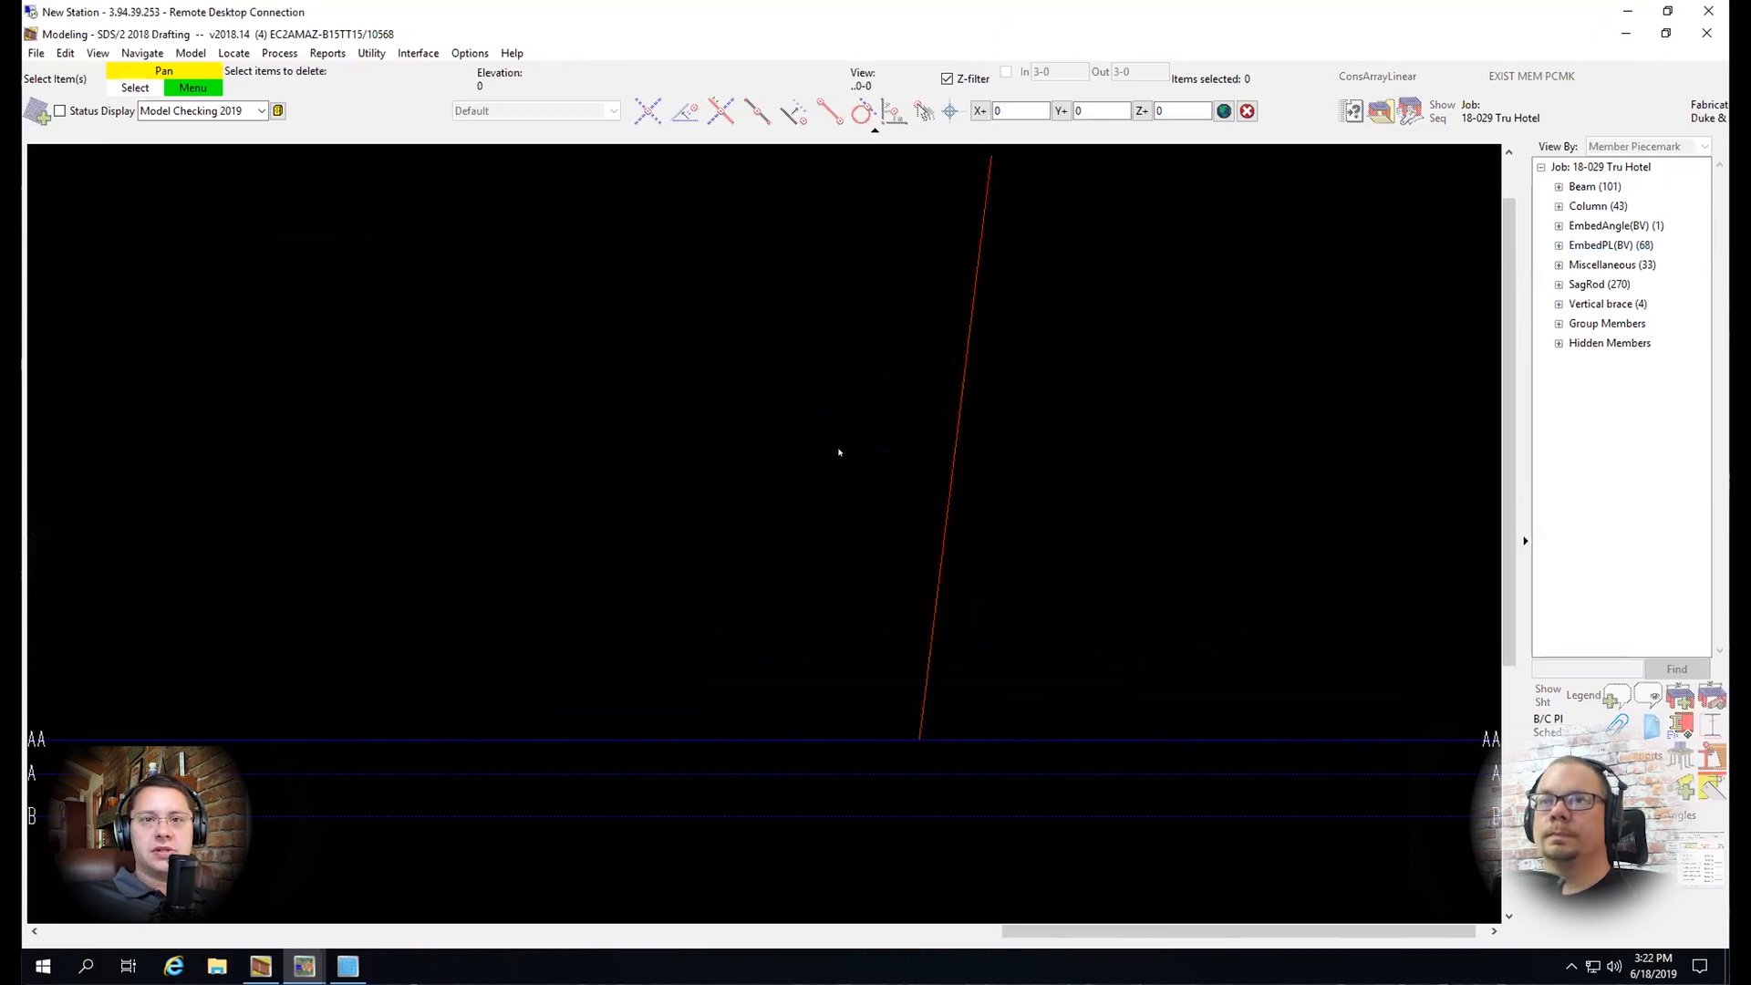
pyautogui.press('Escape')
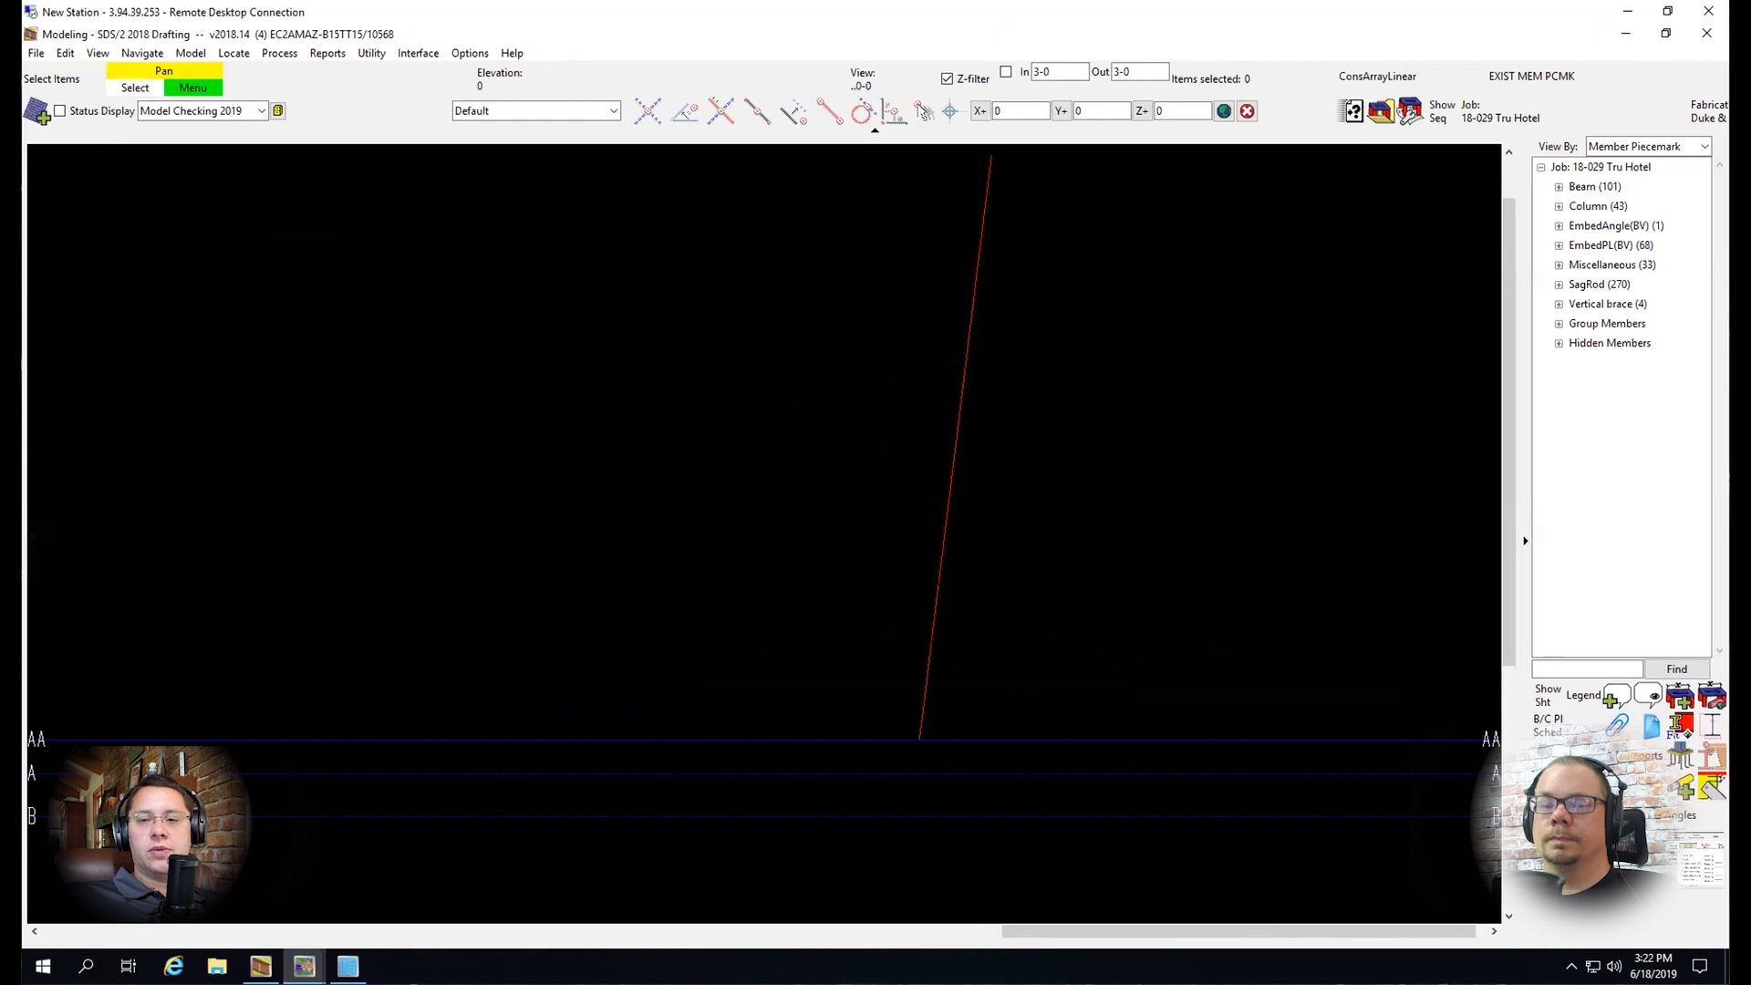